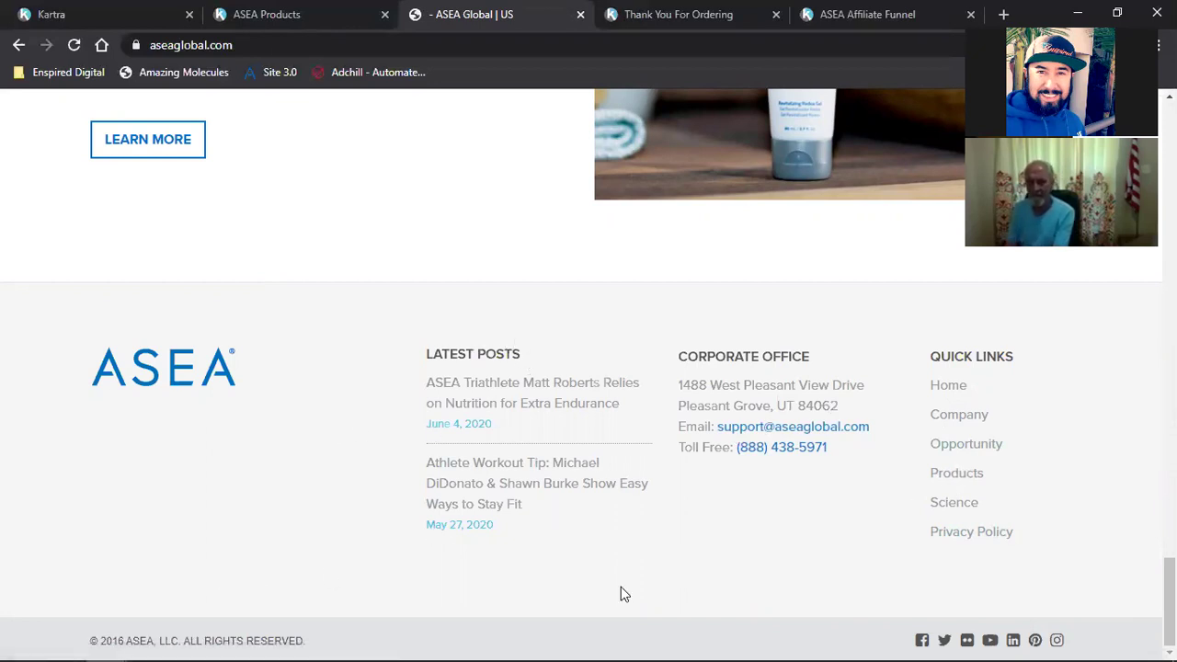
Step: Check the aseaglobal.com footer copyright line, then switch to the ASEA Products opt-in page
{"action": "double_click", "coordinate": [130, 642]}
{"action": "triple_click", "coordinate": [129, 642]}
{"action": "left_click", "coordinate": [319, 564]}
{"action": "scroll", "coordinate": [453, 457], "scroll_direction": "up", "scroll_amount": 20}
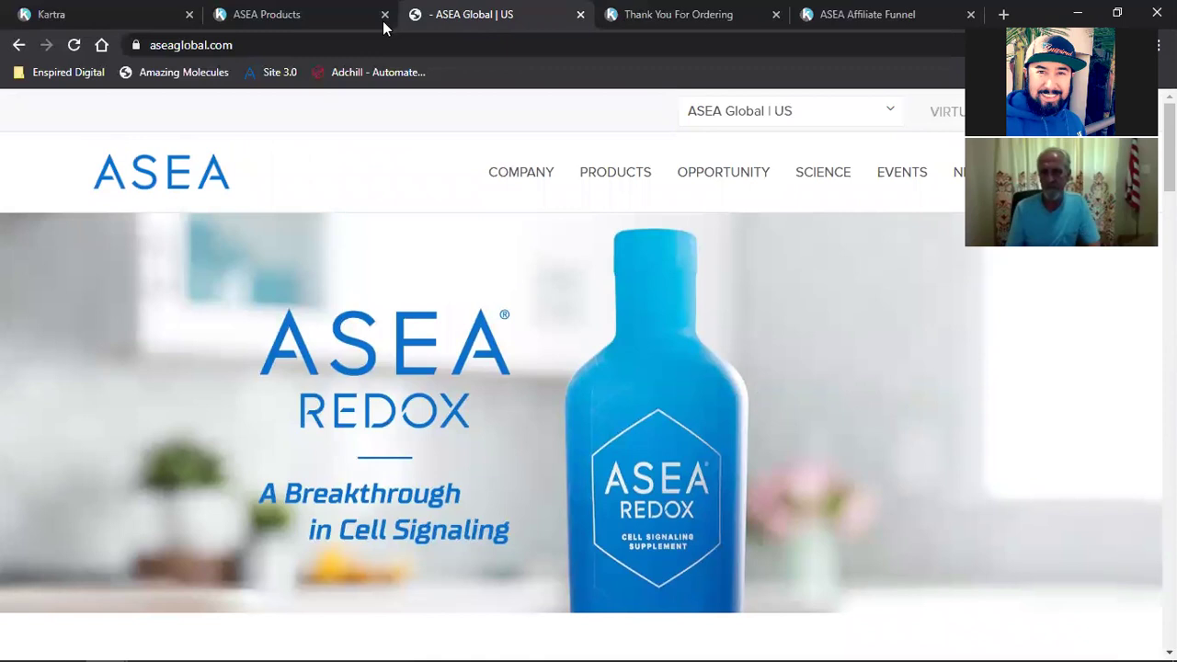
{"action": "left_click", "coordinate": [210, 15]}
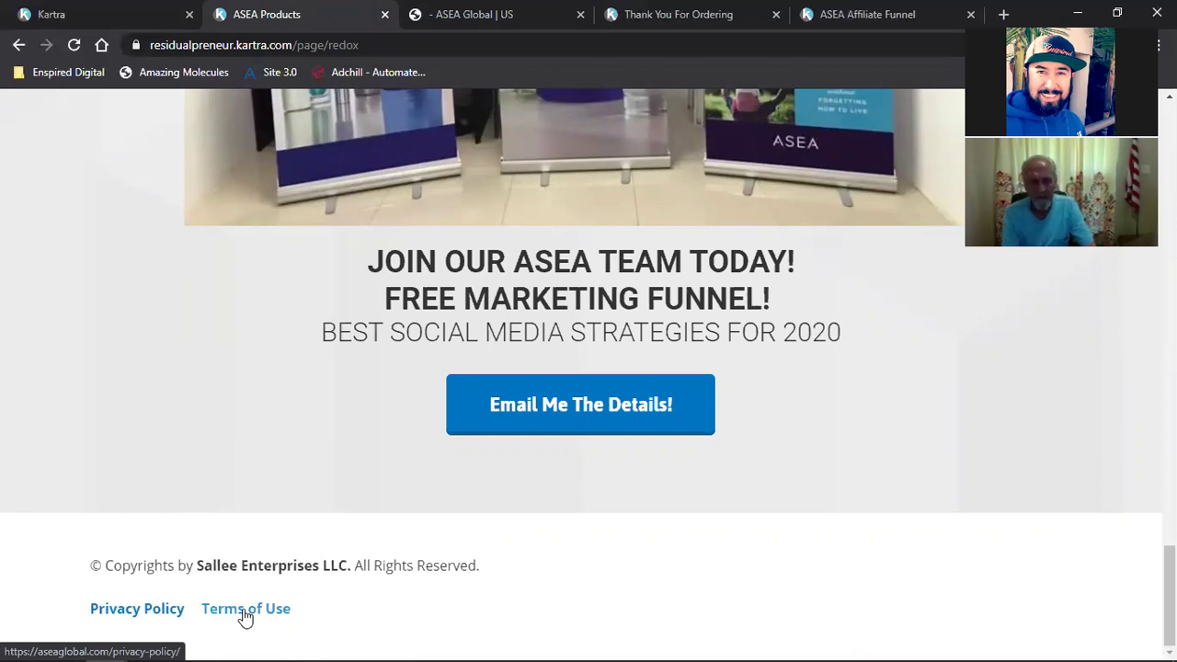
Step: Open the e-mail opt-in popup via 'Click Here For More Information'
{"action": "scroll", "coordinate": [245, 617], "scroll_direction": "up", "scroll_amount": 20}
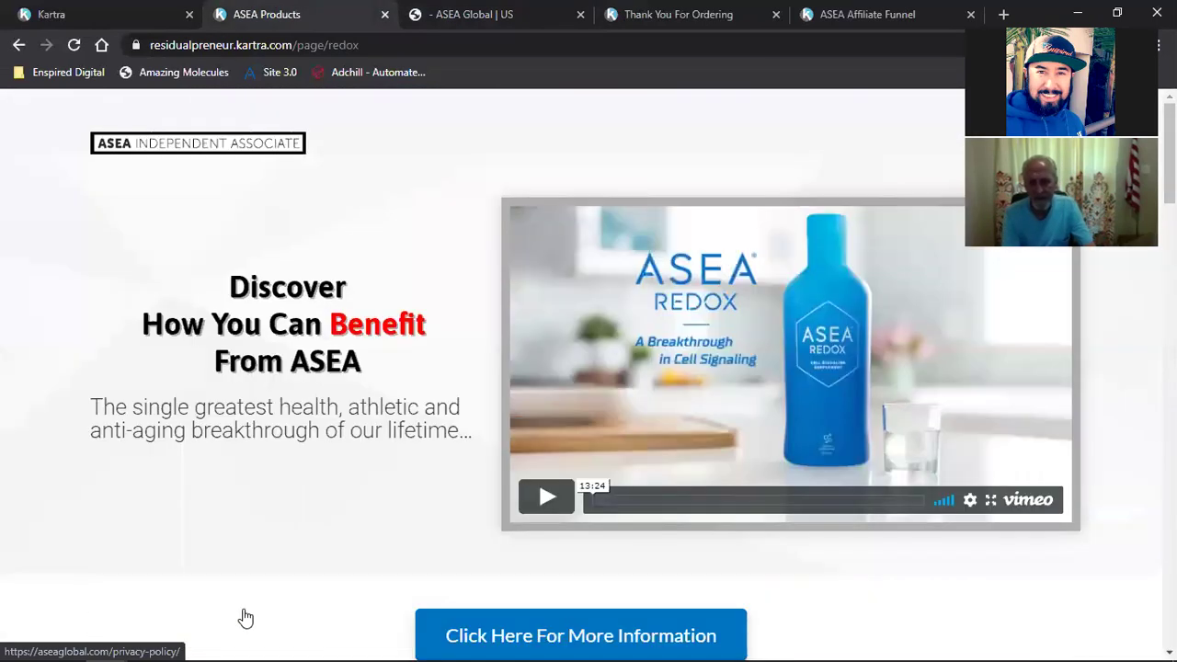
{"action": "scroll", "coordinate": [761, 460], "scroll_direction": "down", "scroll_amount": 2}
{"action": "scroll", "coordinate": [713, 464], "scroll_direction": "up", "scroll_amount": 2}
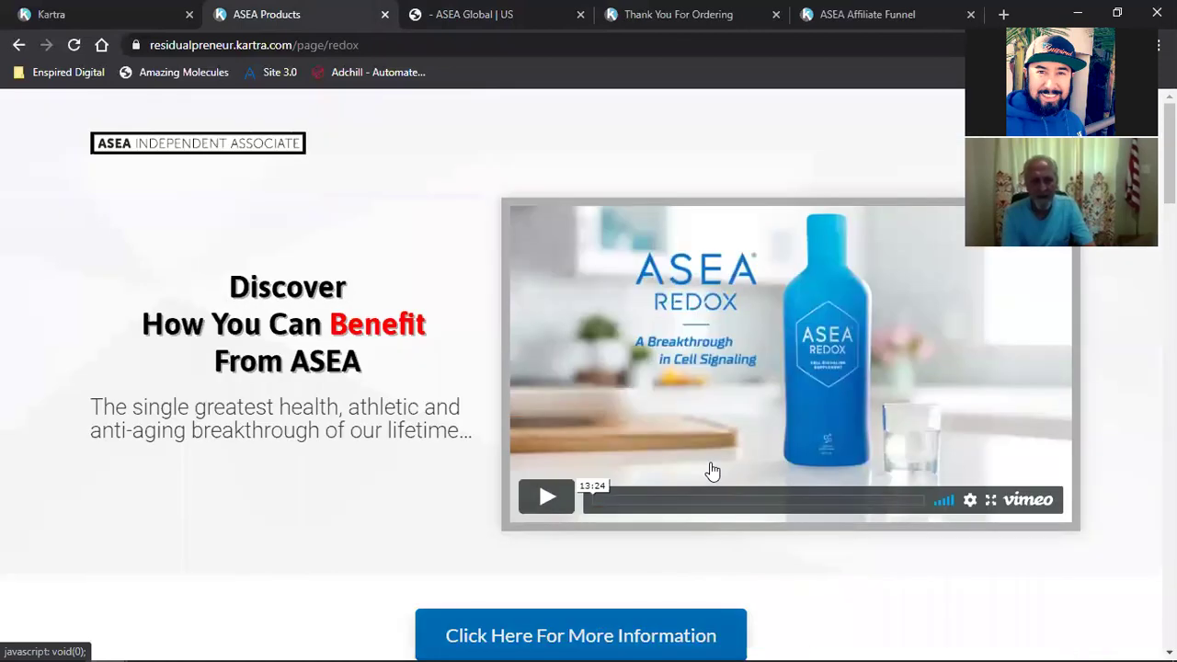
{"action": "scroll", "coordinate": [599, 400], "scroll_direction": "down", "scroll_amount": 3}
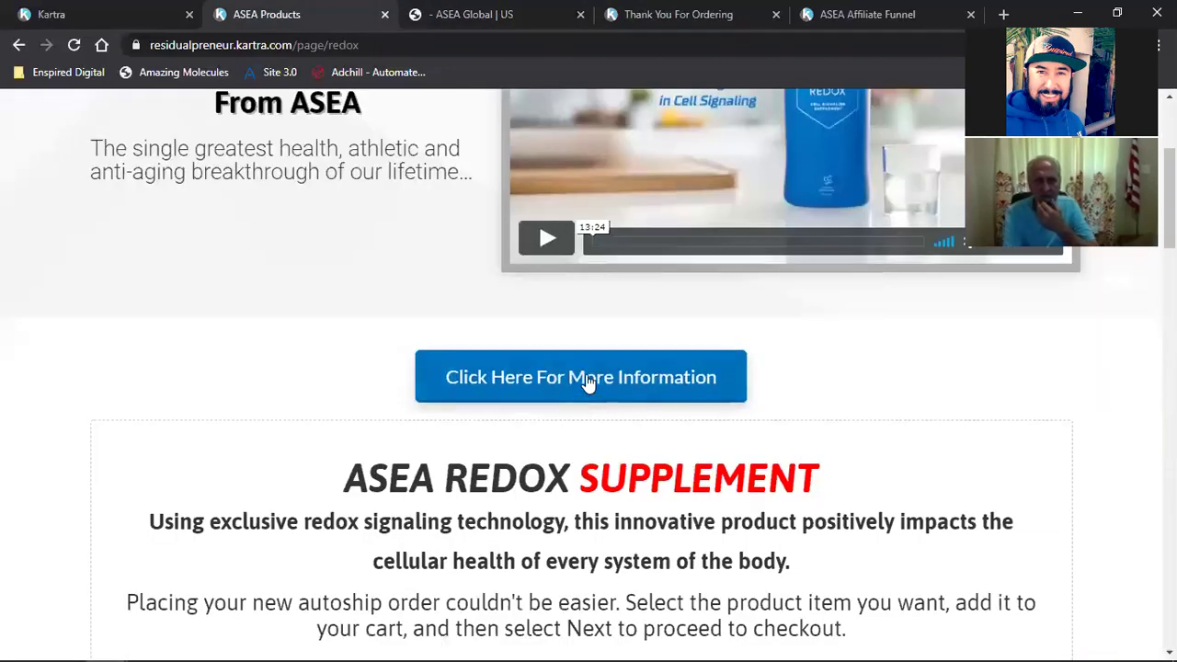
{"action": "left_click", "coordinate": [586, 379]}
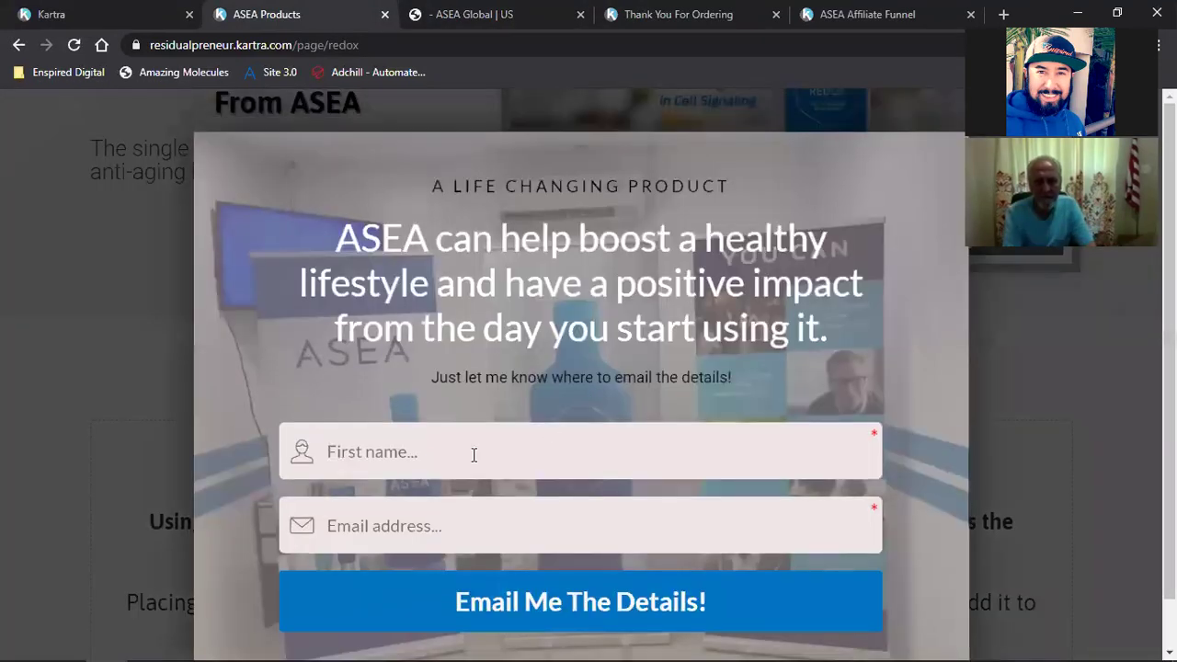
Step: Enter a test first name and e-mail address, then submit with 'Email Me The Details!'
{"action": "left_click", "coordinate": [474, 454]}
{"action": "type", "text": "David"}
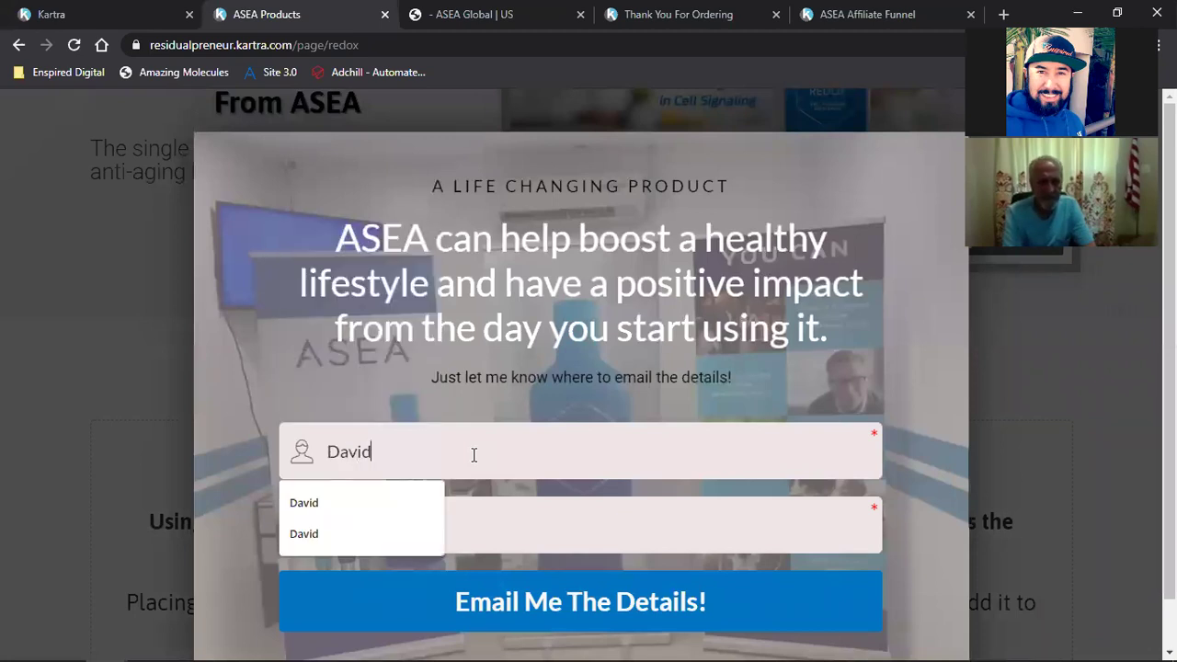
{"action": "key", "text": "Tab"}
{"action": "left_click", "coordinate": [473, 455]}
{"action": "type", "text": "Test"}
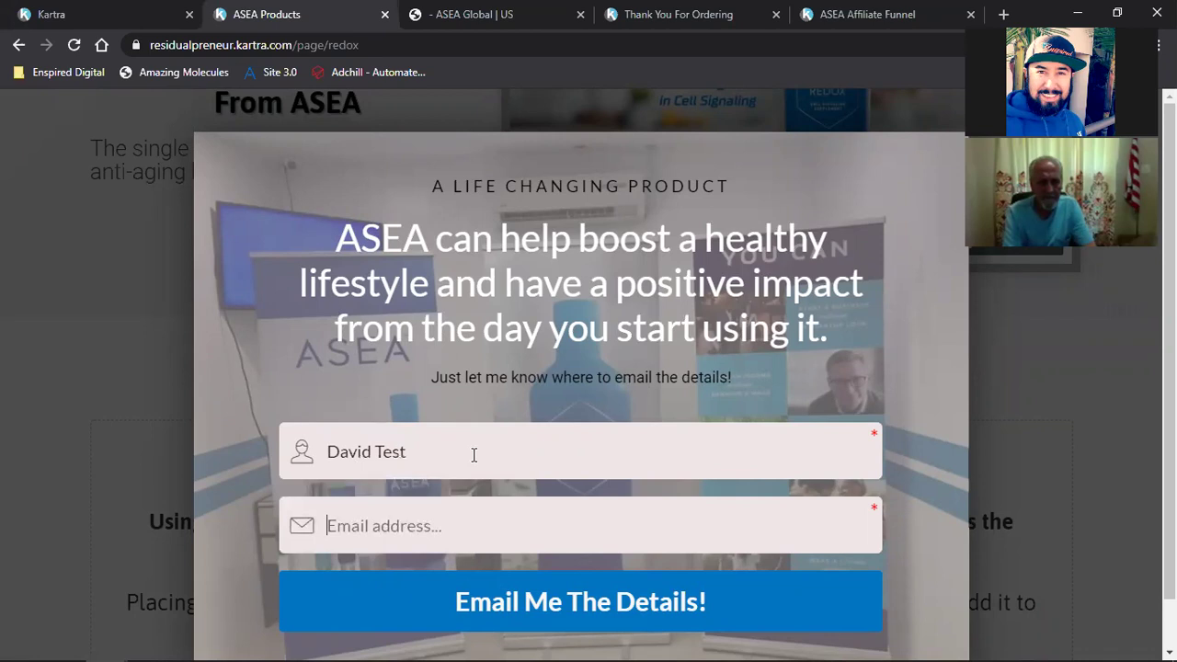
{"action": "key", "text": "Tab"}
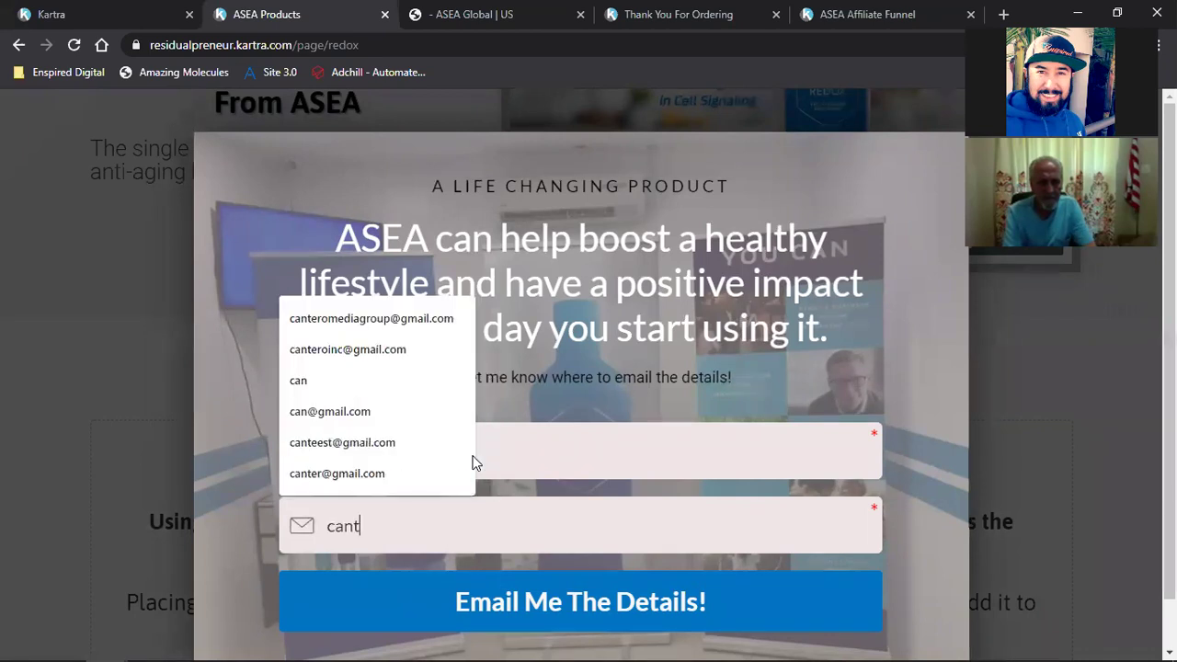
{"action": "scroll", "coordinate": [473, 454], "scroll_direction": "down", "scroll_amount": 1}
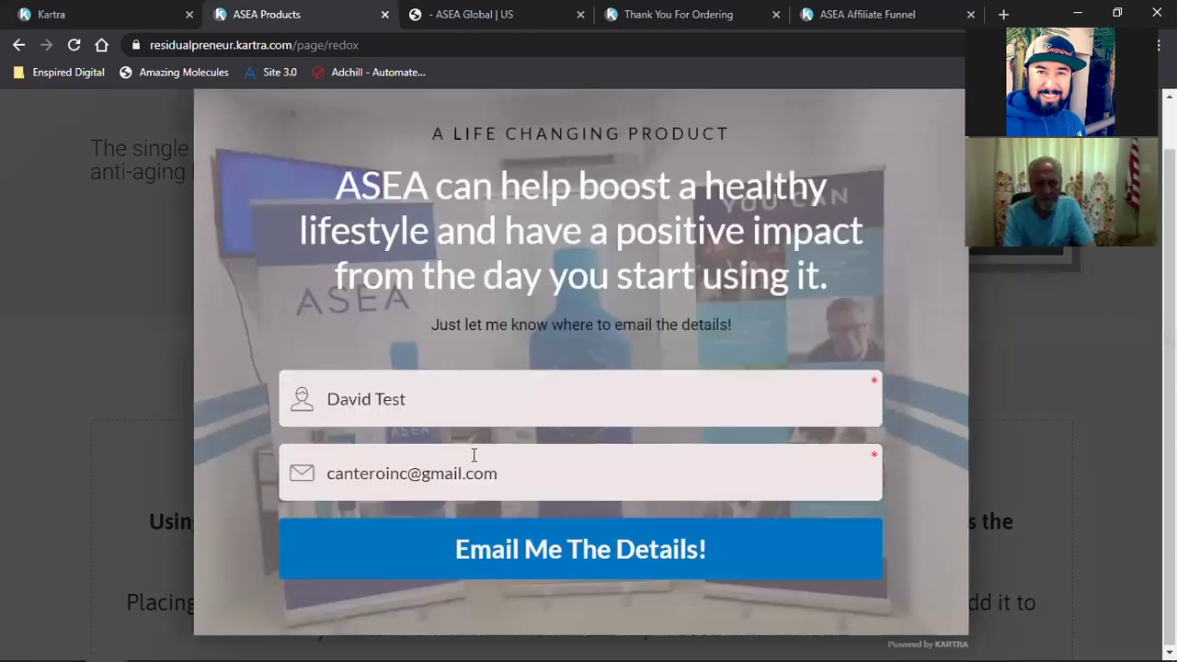
{"action": "left_click", "coordinate": [513, 544]}
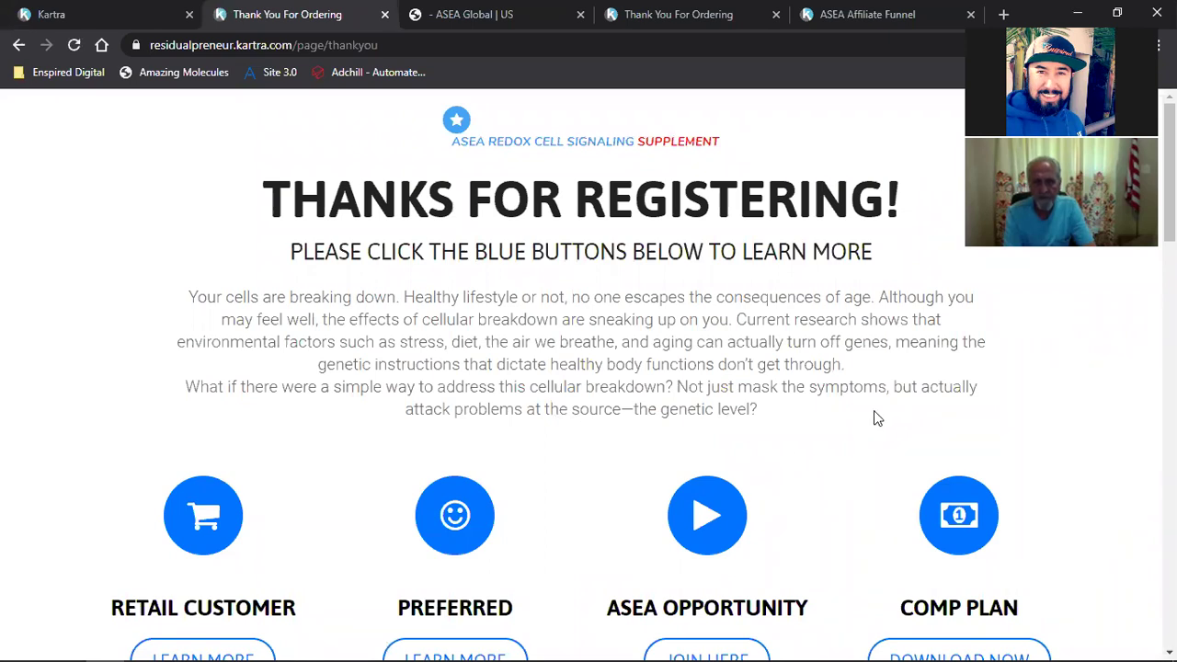
Step: Close the duplicate Thank You For Ordering page
{"action": "left_click", "coordinate": [775, 20]}
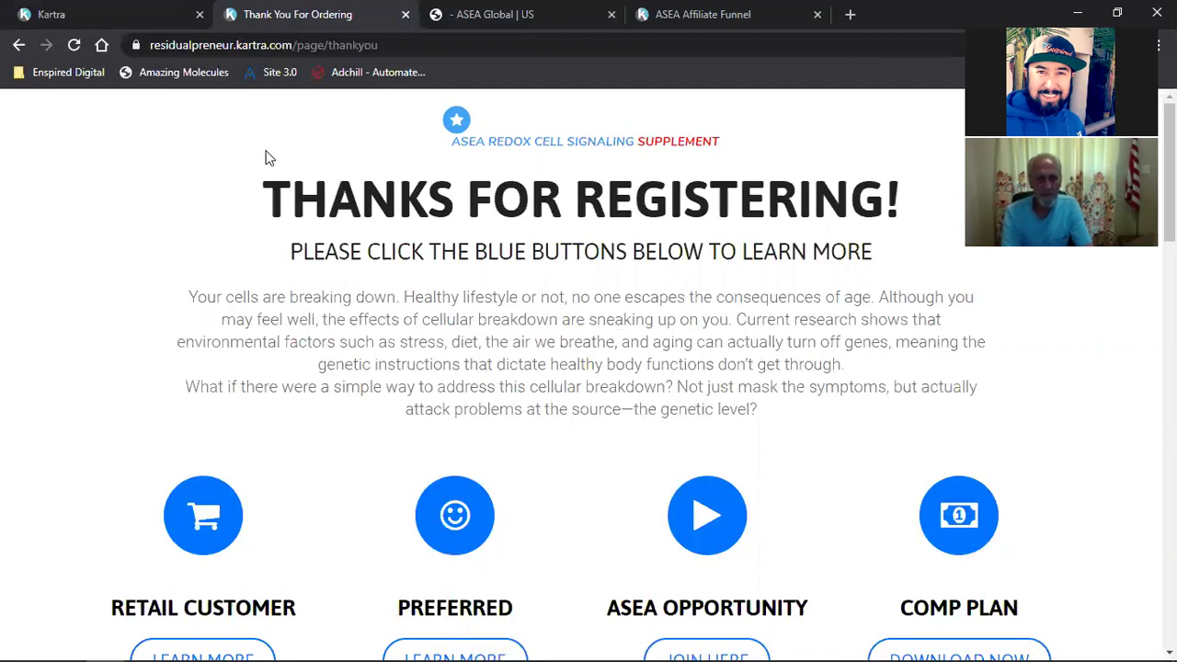
{"action": "scroll", "coordinate": [285, 217], "scroll_direction": "down", "scroll_amount": 10}
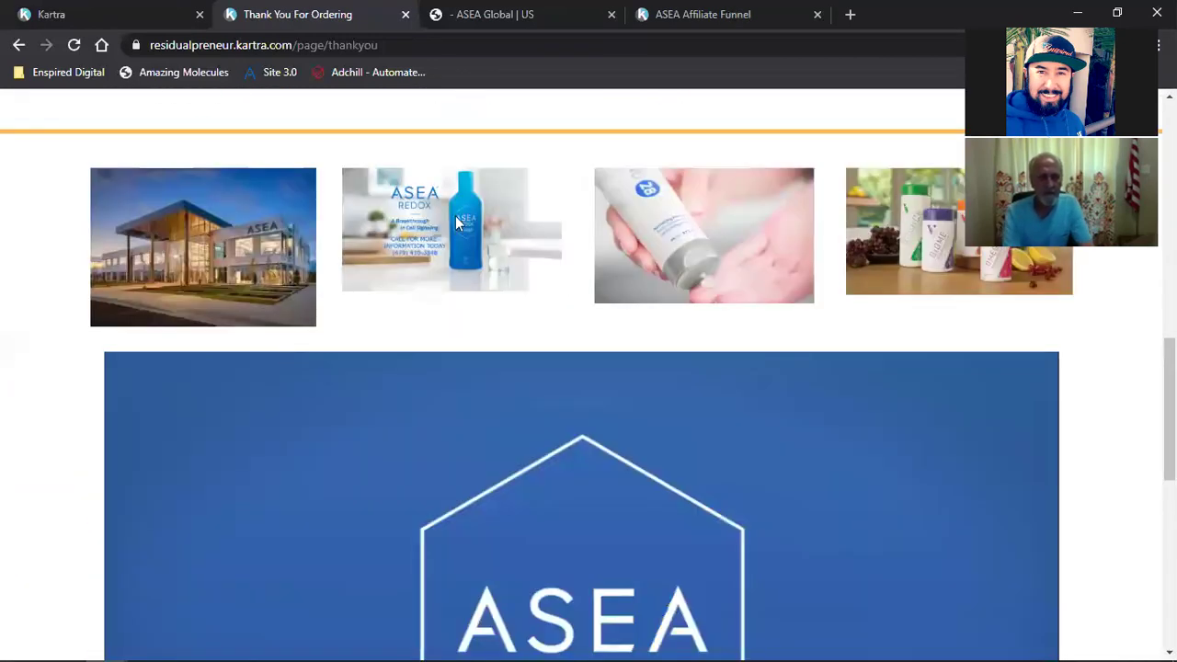
{"action": "scroll", "coordinate": [457, 394], "scroll_direction": "up", "scroll_amount": 2}
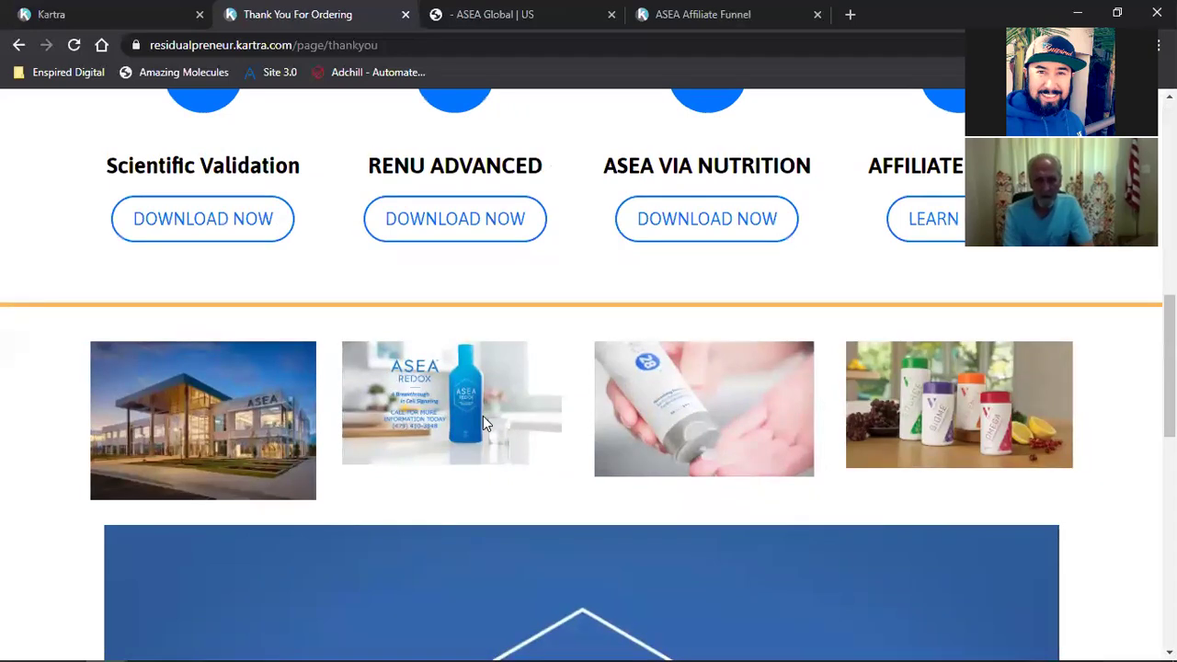
{"action": "scroll", "coordinate": [482, 416], "scroll_direction": "up", "scroll_amount": 8}
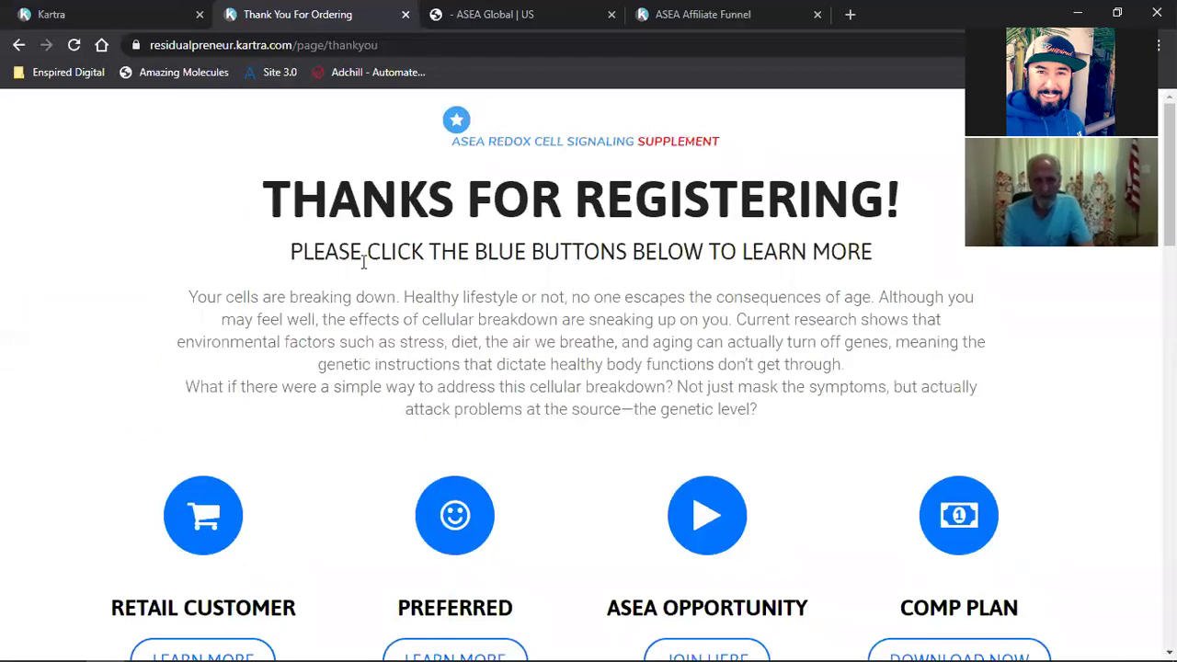
Step: Review the thank-you page, briefly selecting the THANKS FOR REGISTERING headline
{"action": "left_click_drag", "start_coordinate": [281, 184], "coordinate": [855, 186]}
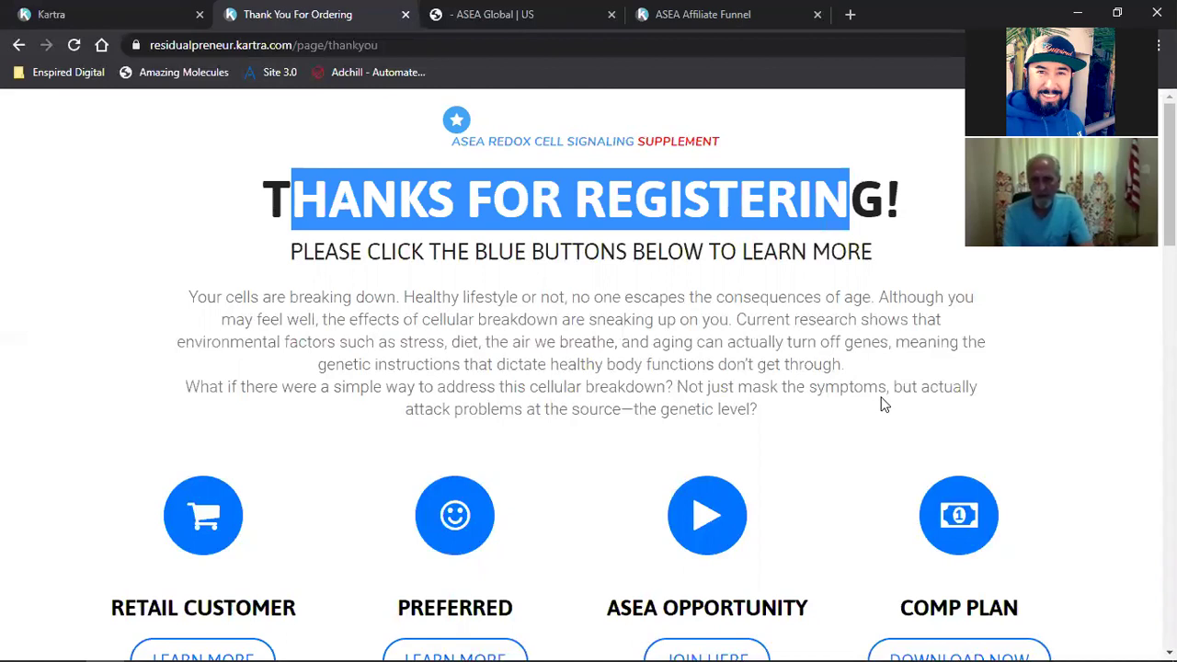
{"action": "scroll", "coordinate": [883, 404], "scroll_direction": "down", "scroll_amount": 2}
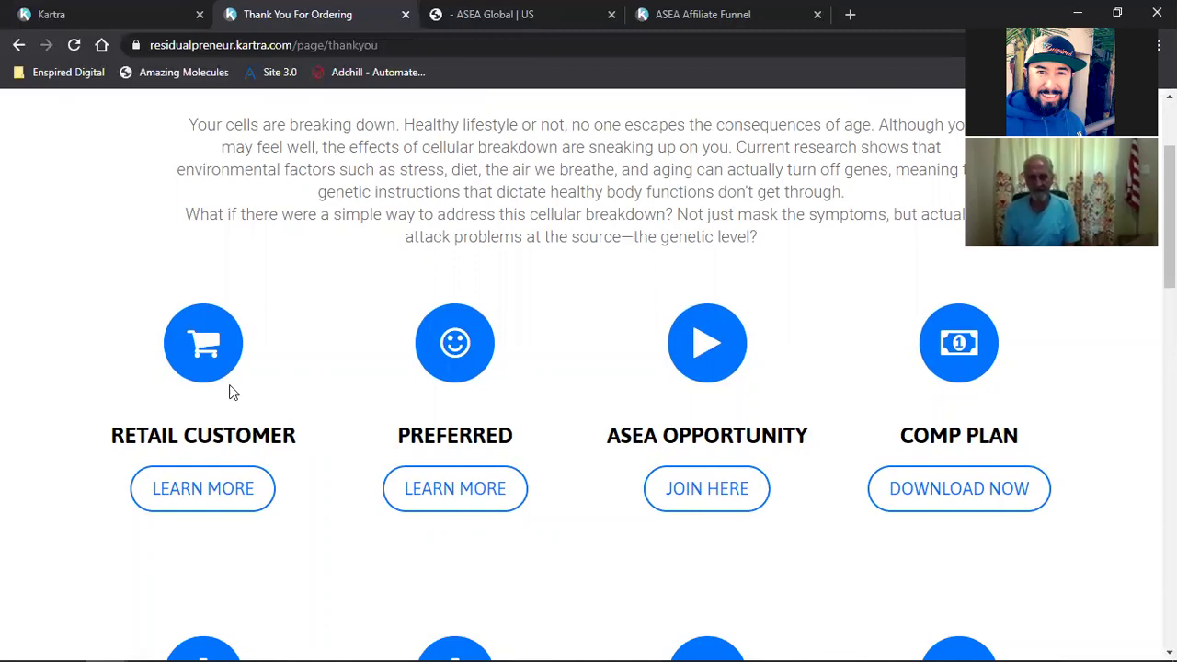
{"action": "scroll", "coordinate": [361, 400], "scroll_direction": "up", "scroll_amount": 2}
{"action": "left_click", "coordinate": [265, 190]}
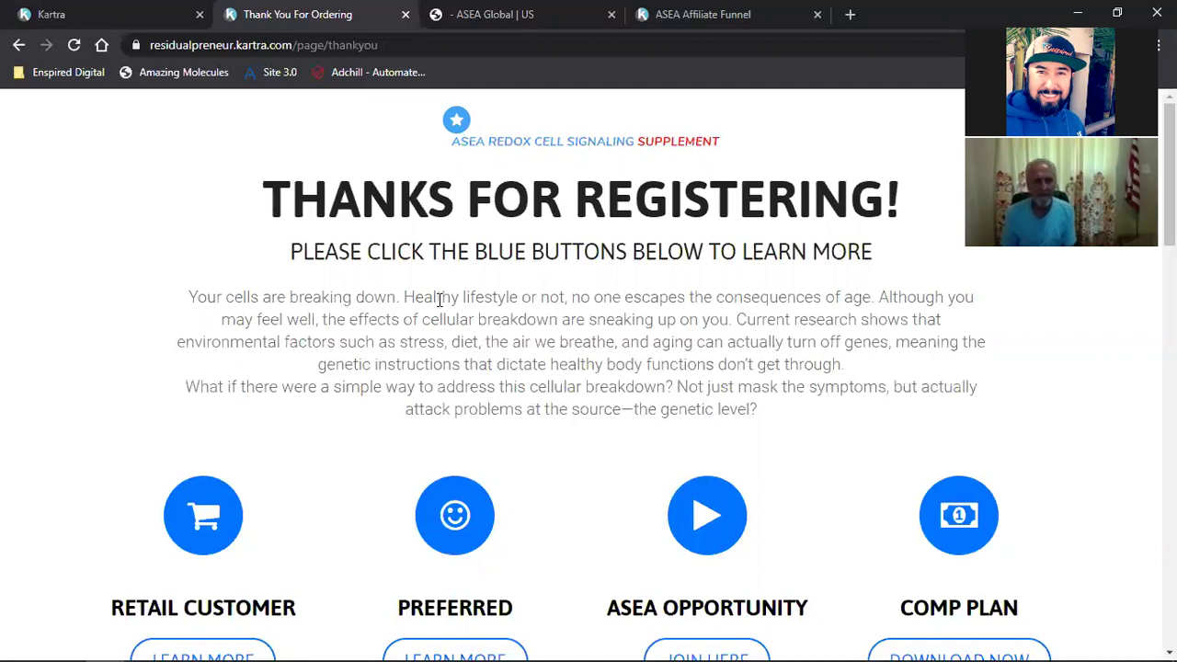
{"action": "scroll", "coordinate": [440, 299], "scroll_direction": "down", "scroll_amount": 1}
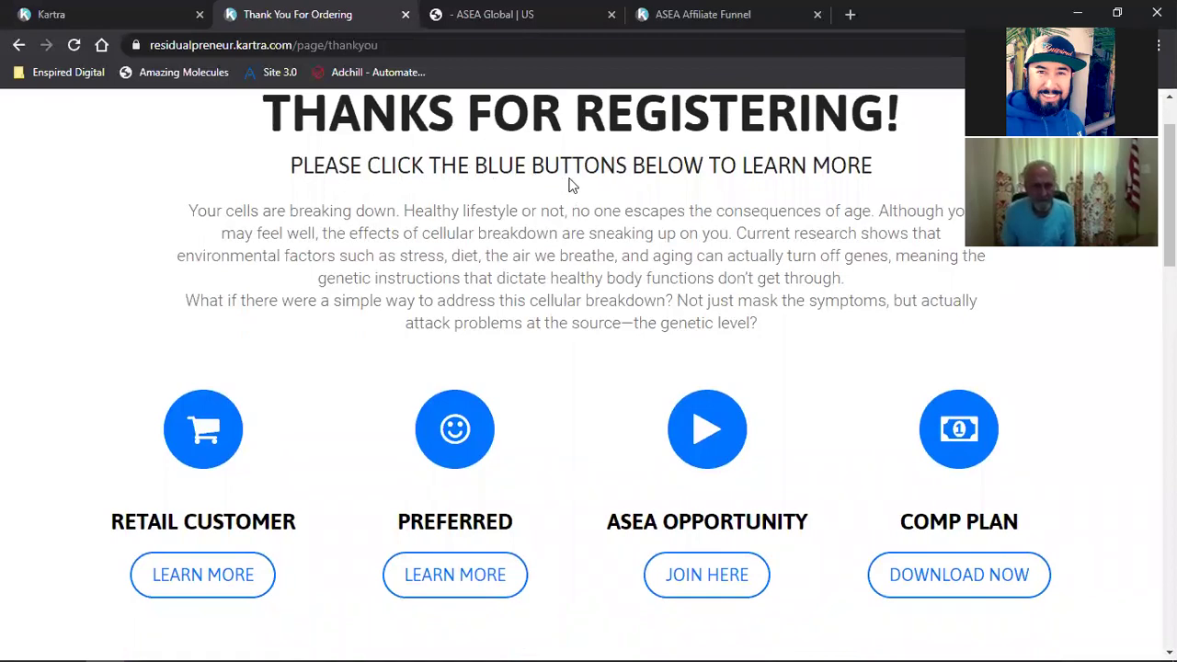
{"action": "scroll", "coordinate": [808, 331], "scroll_direction": "down", "scroll_amount": 2}
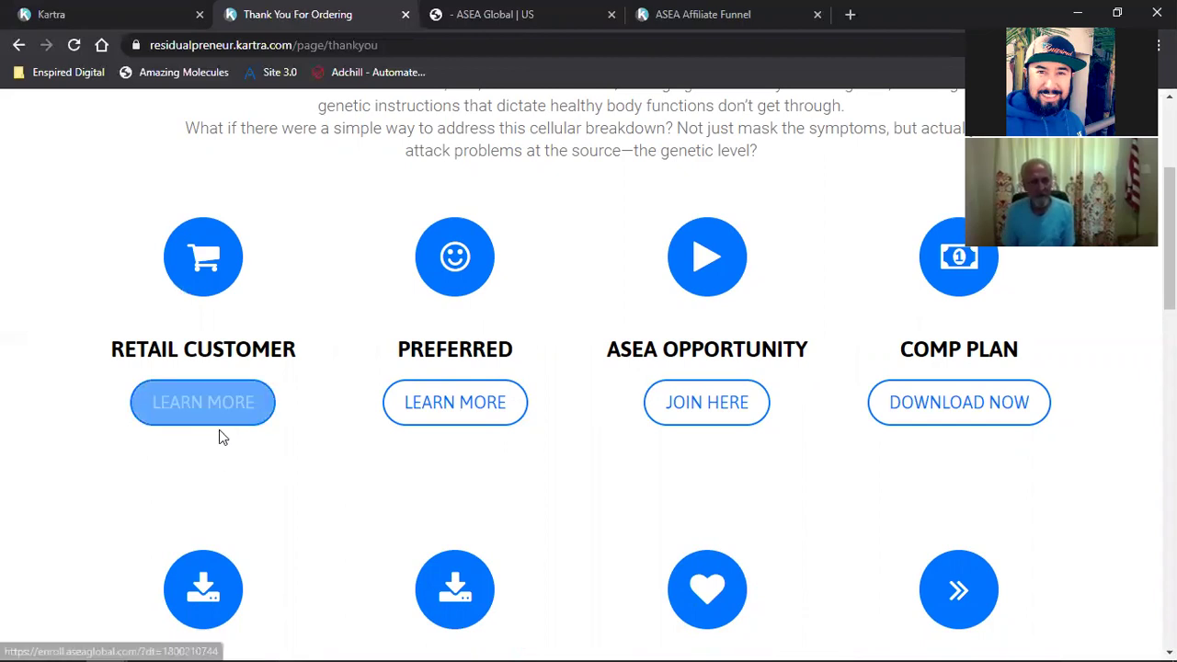
Step: Test the Retail Customer, Preferred and ASEA Opportunity links, returning to the thank-you page each time
{"action": "left_click", "coordinate": [208, 418]}
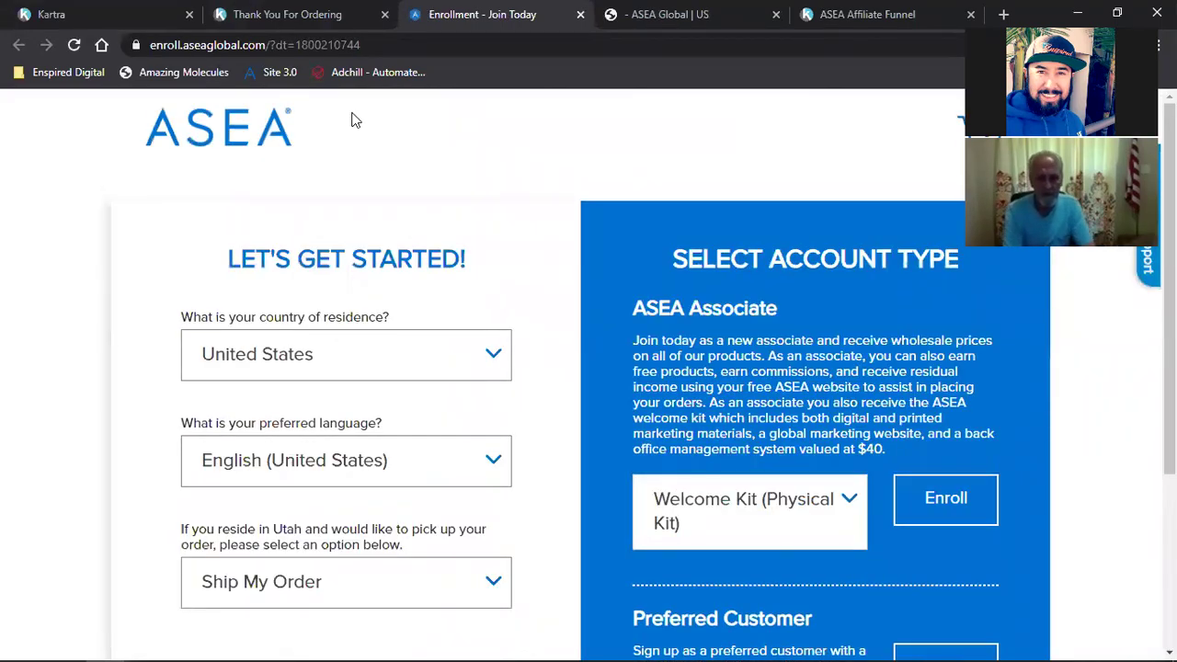
{"action": "left_click", "coordinate": [301, 11]}
{"action": "left_click", "coordinate": [452, 406]}
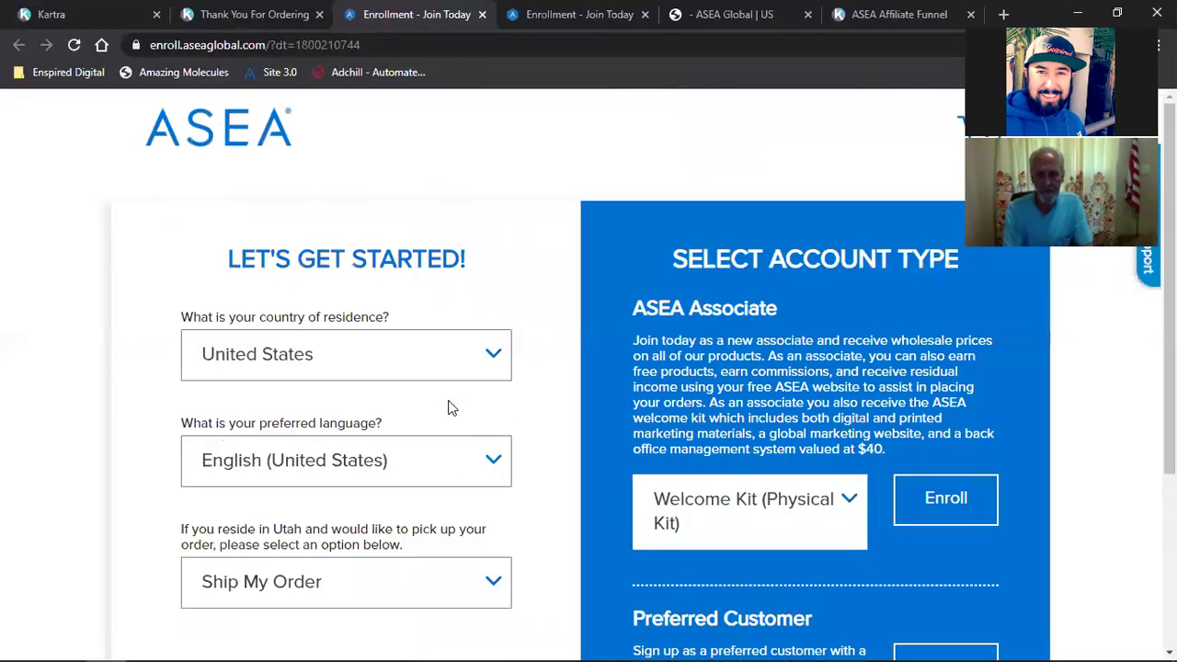
{"action": "left_click", "coordinate": [267, 8]}
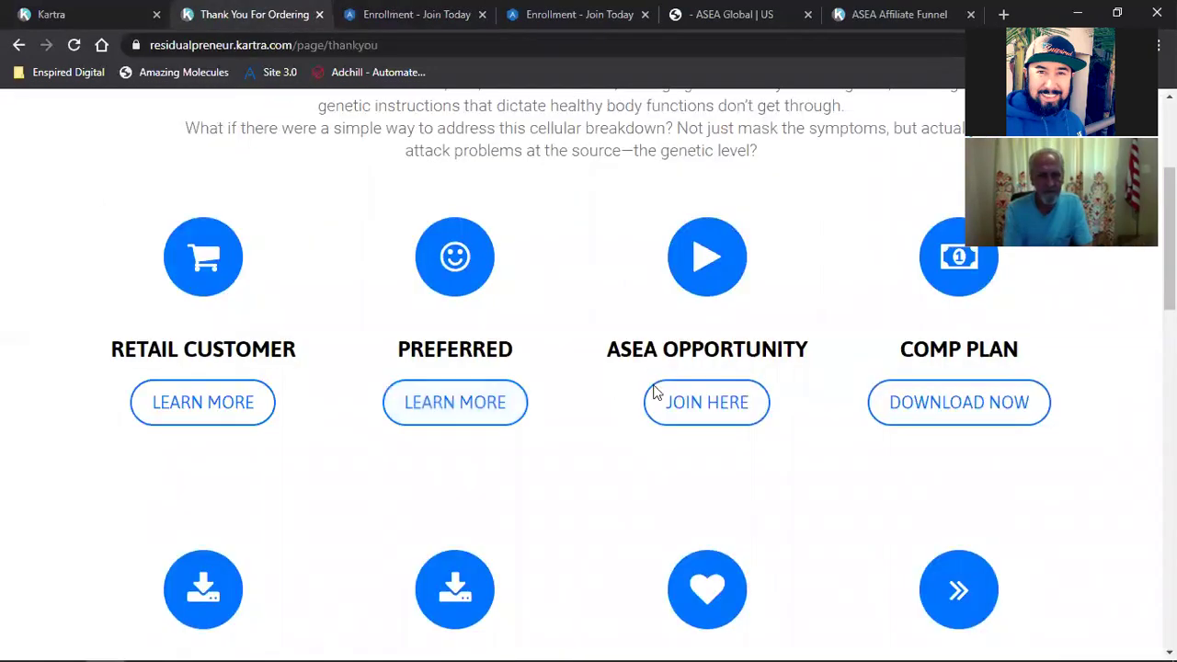
{"action": "left_click", "coordinate": [687, 404]}
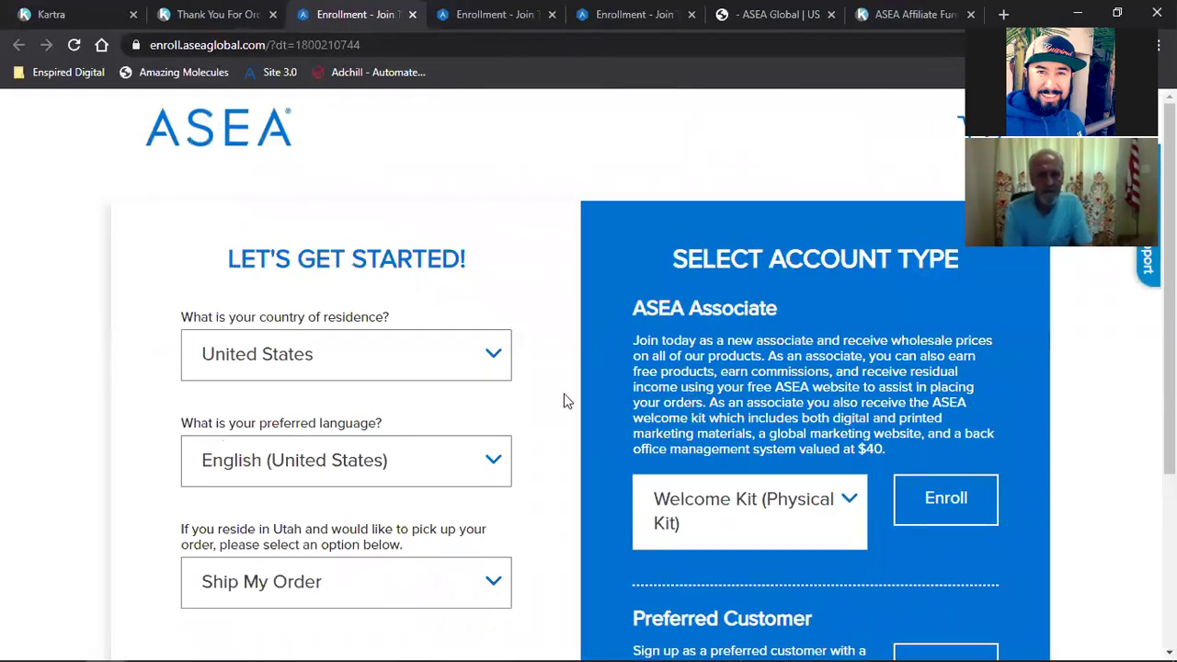
{"action": "left_click", "coordinate": [210, 7]}
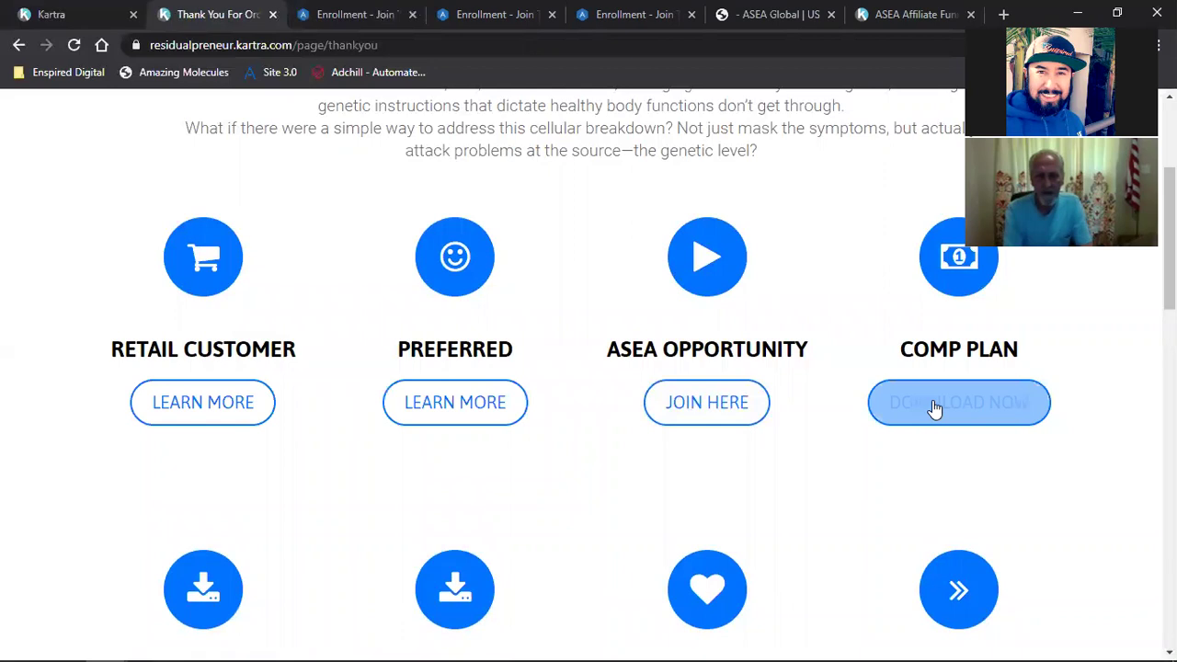
{"action": "scroll", "coordinate": [919, 437], "scroll_direction": "up", "scroll_amount": 2}
{"action": "scroll", "coordinate": [970, 448], "scroll_direction": "down", "scroll_amount": 2}
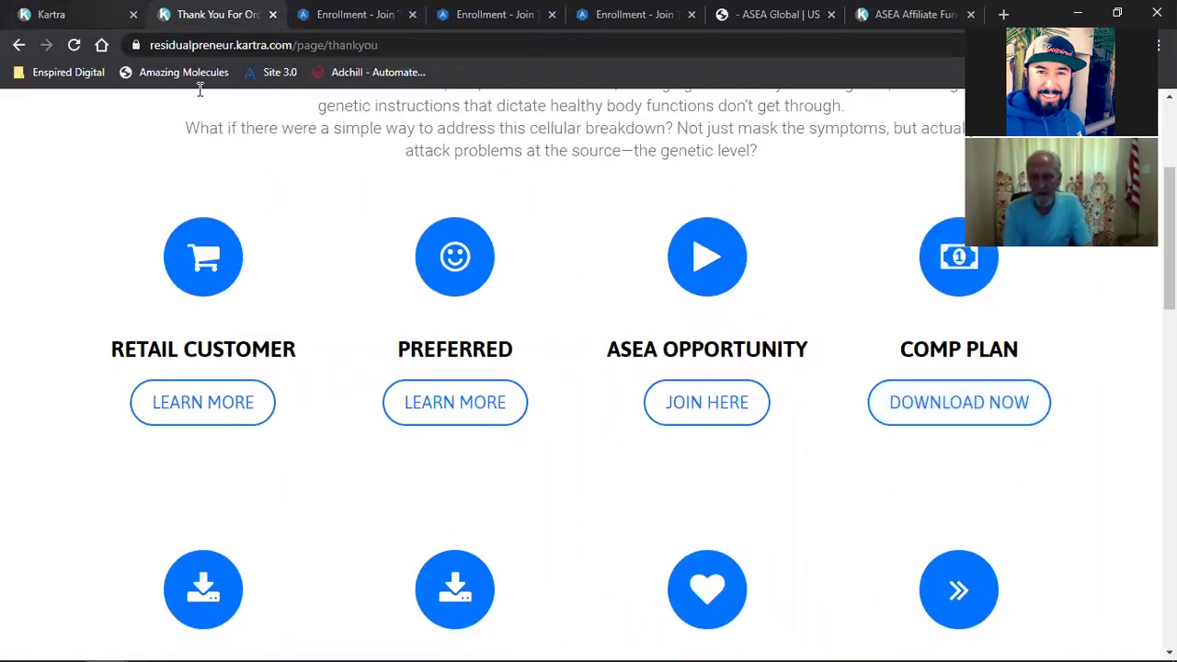
{"action": "scroll", "coordinate": [381, 231], "scroll_direction": "up", "scroll_amount": 3}
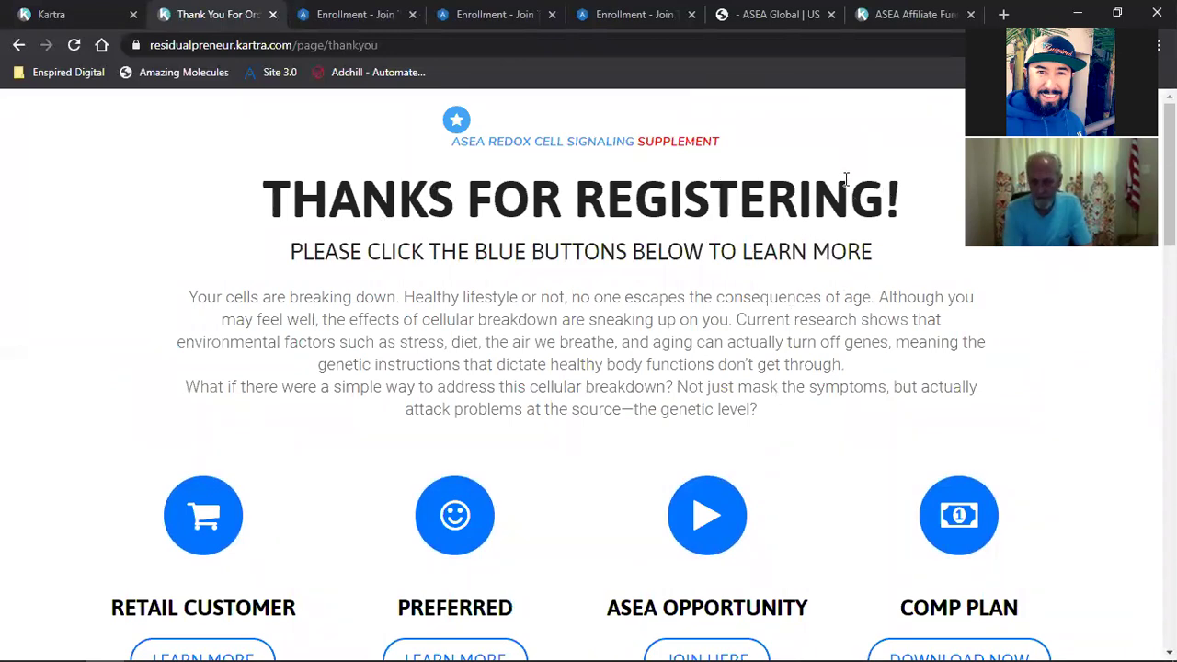
{"action": "scroll", "coordinate": [783, 399], "scroll_direction": "down", "scroll_amount": 3}
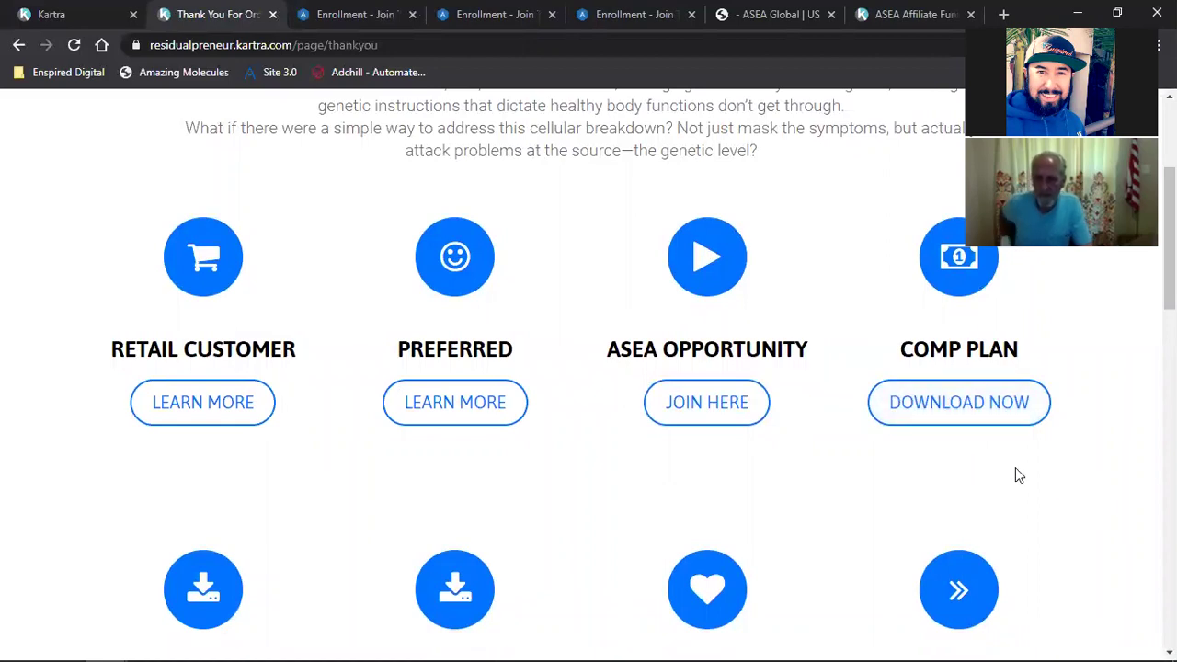
{"action": "scroll", "coordinate": [1021, 474], "scroll_direction": "up", "scroll_amount": 2}
{"action": "scroll", "coordinate": [1036, 474], "scroll_direction": "down", "scroll_amount": 1}
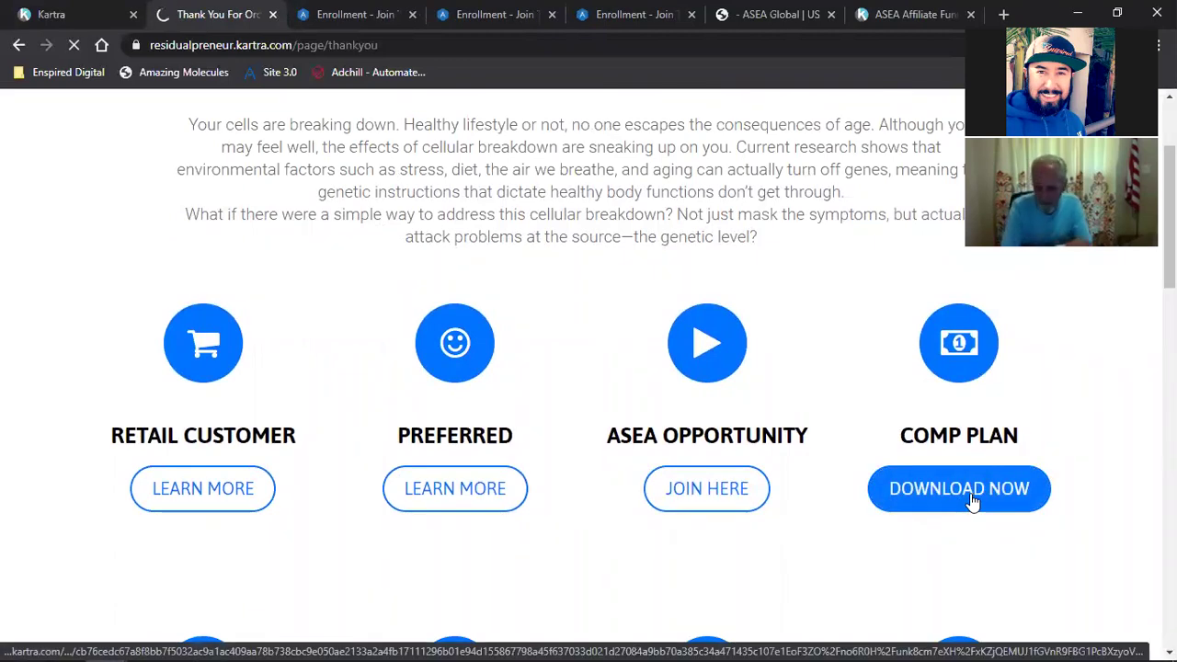
Step: Download the Comp Plan PDF from the thank-you page
{"action": "left_click", "coordinate": [972, 501]}
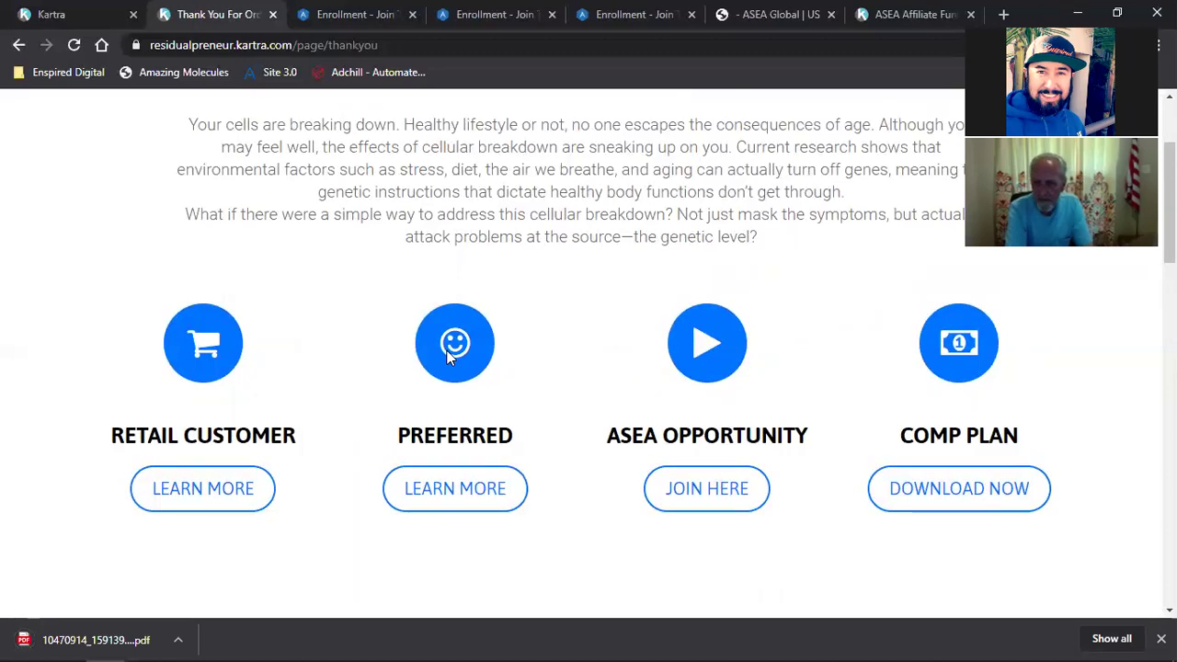
{"action": "scroll", "coordinate": [450, 359], "scroll_direction": "down", "scroll_amount": 2}
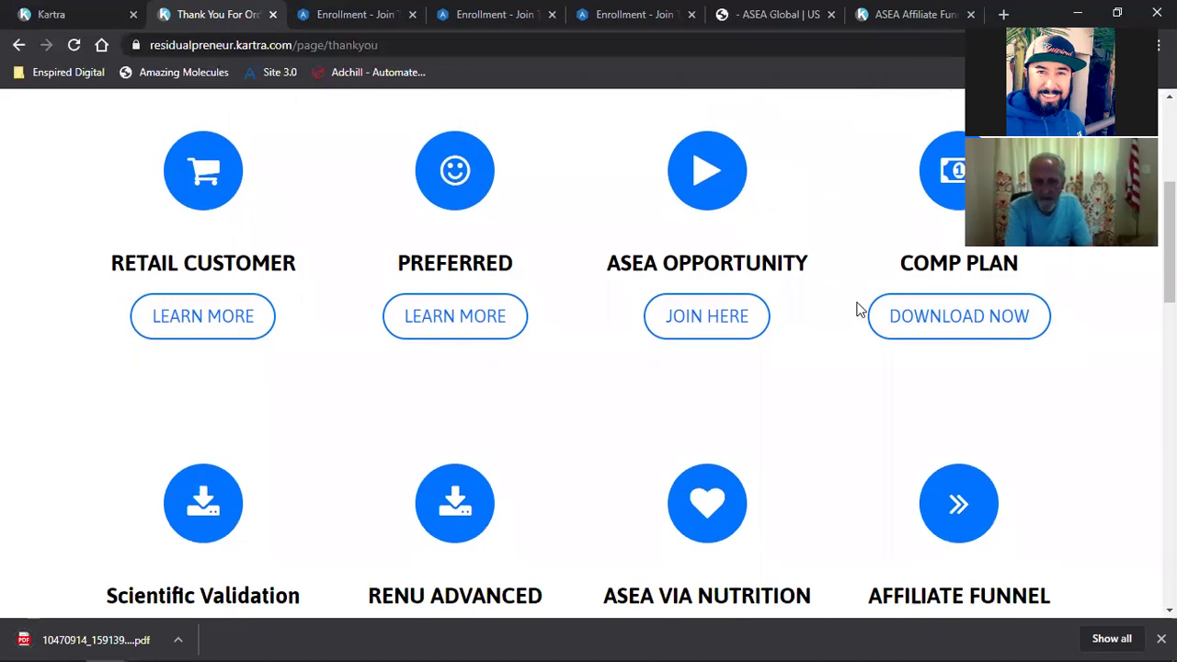
{"action": "scroll", "coordinate": [438, 451], "scroll_direction": "down", "scroll_amount": 2}
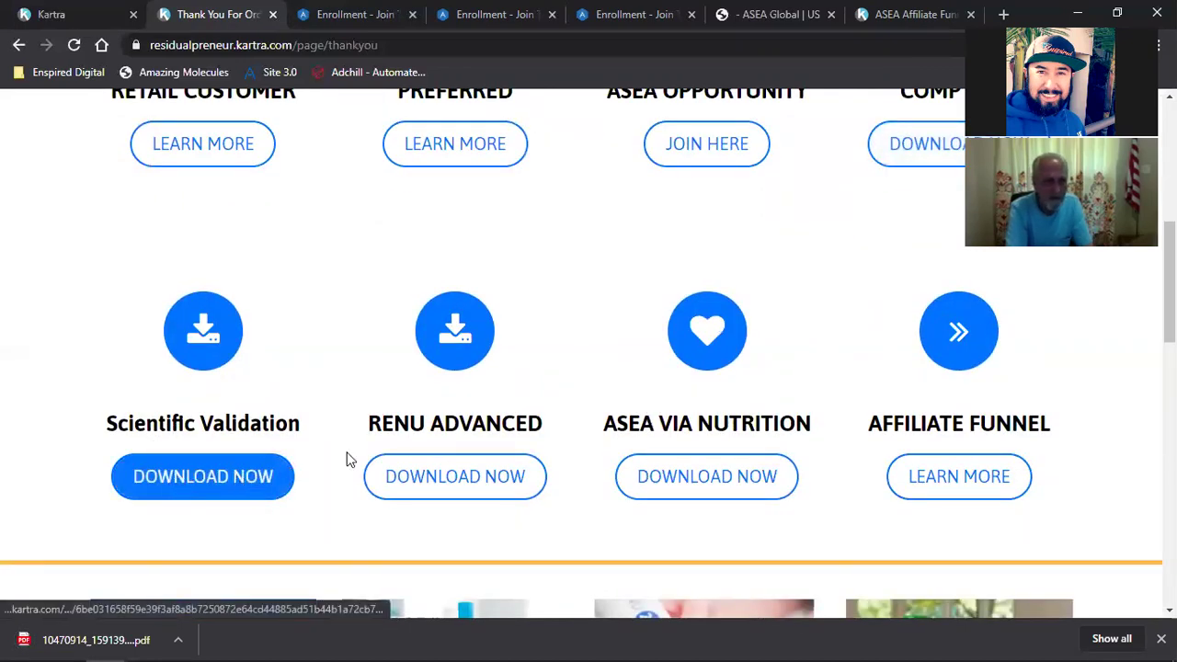
Step: Try the RENU ADVANCED, ASEA VIA NUTRITION and Affiliate Funnel LEARN MORE links
{"action": "left_click", "coordinate": [419, 487]}
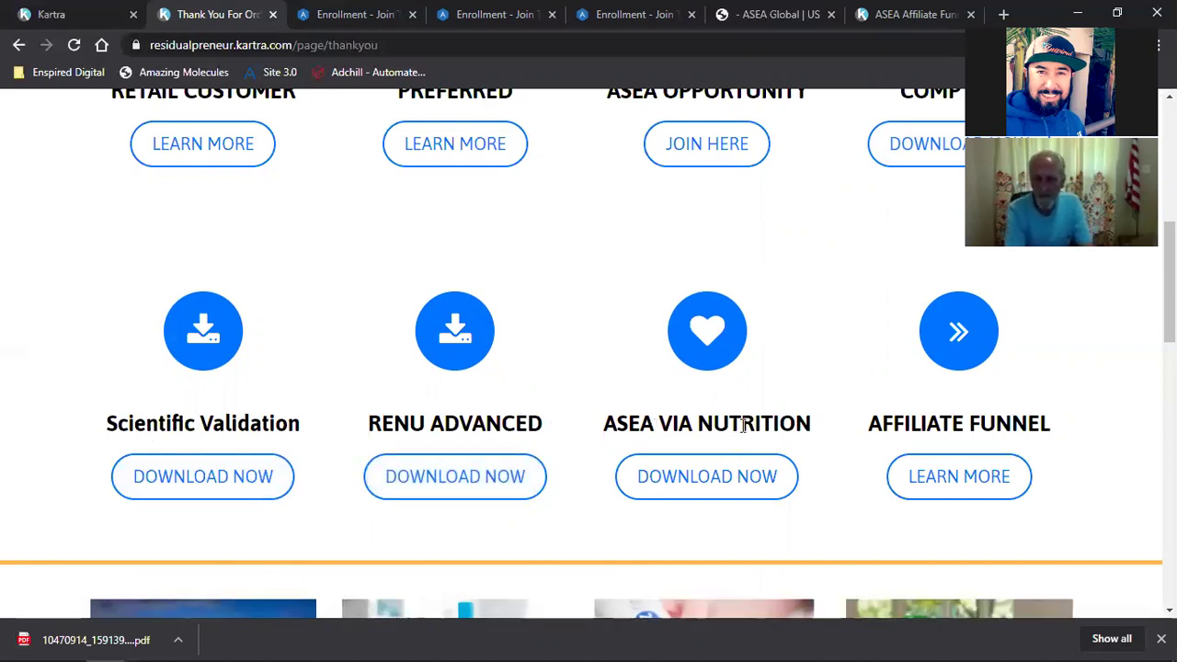
{"action": "left_click", "coordinate": [707, 489]}
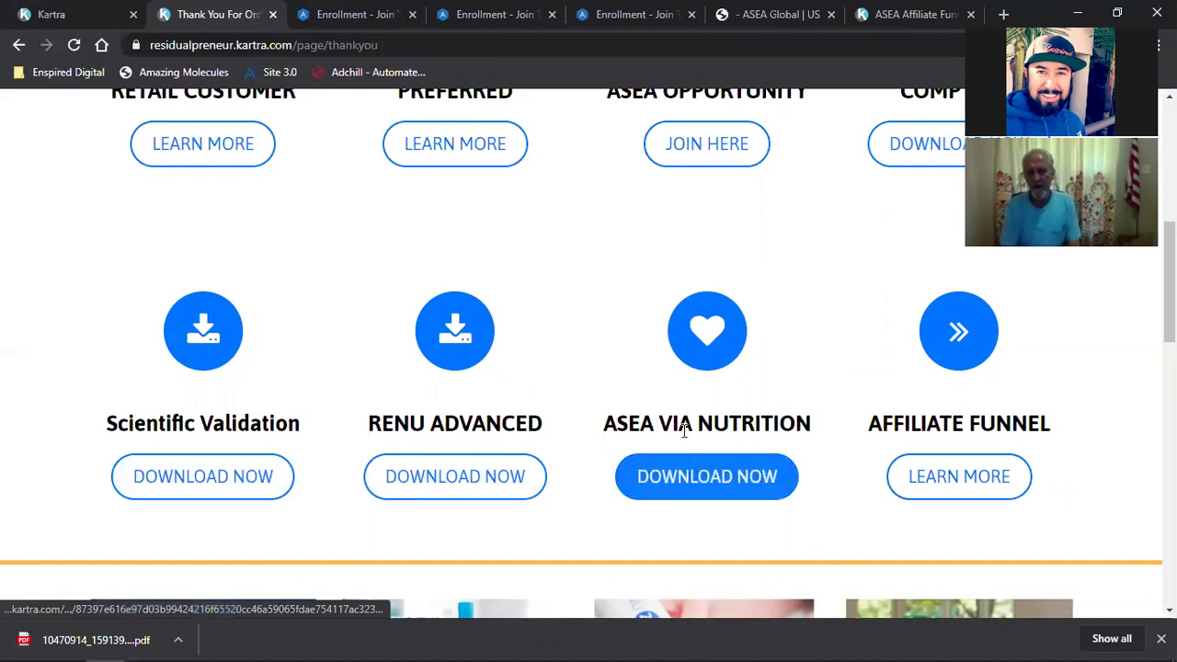
{"action": "left_click", "coordinate": [956, 487]}
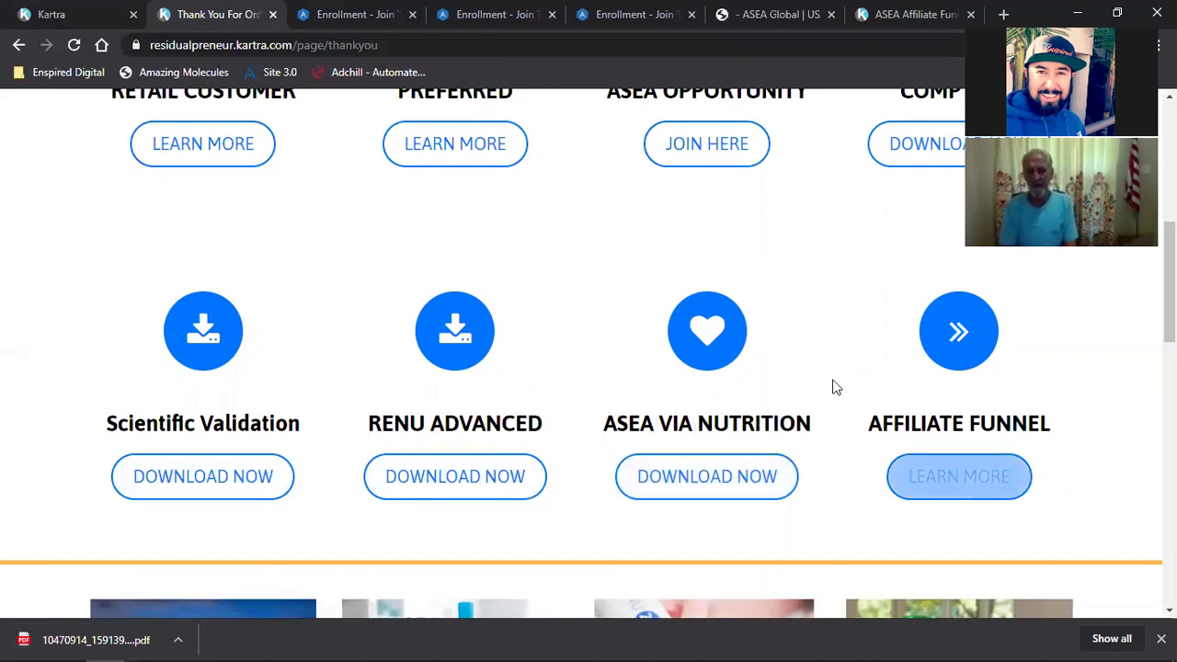
{"action": "triple_click", "coordinate": [938, 421]}
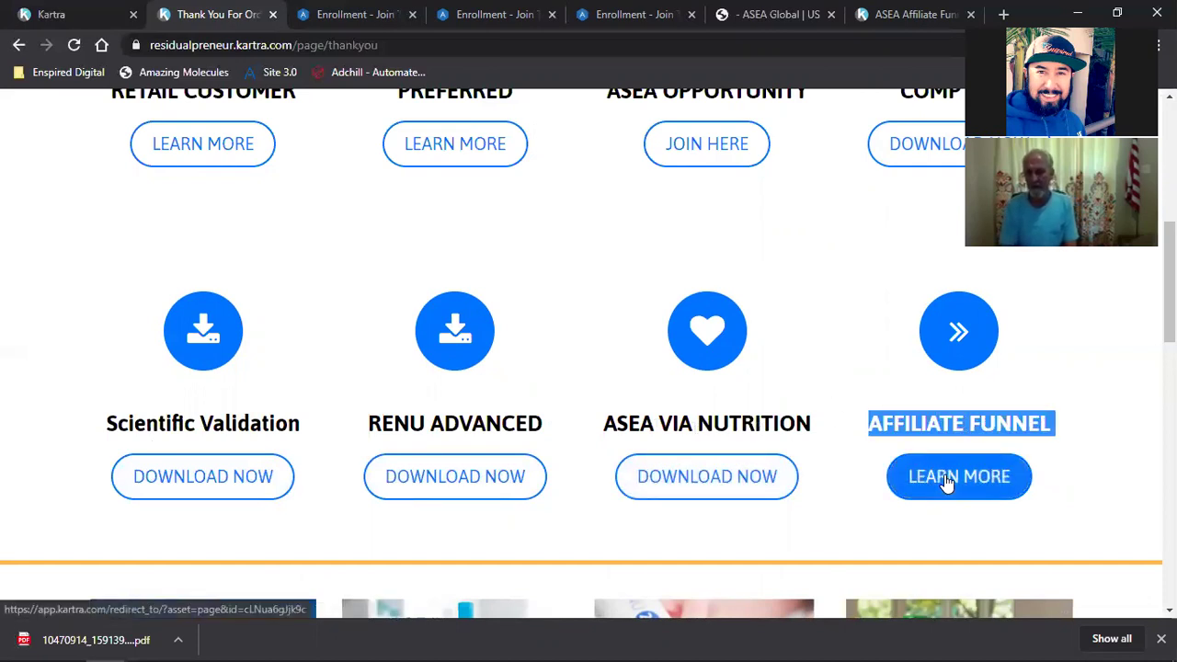
Step: Open the Affiliate Funnel sales page in its own tab from LEARN MORE
{"action": "left_click", "coordinate": [947, 480]}
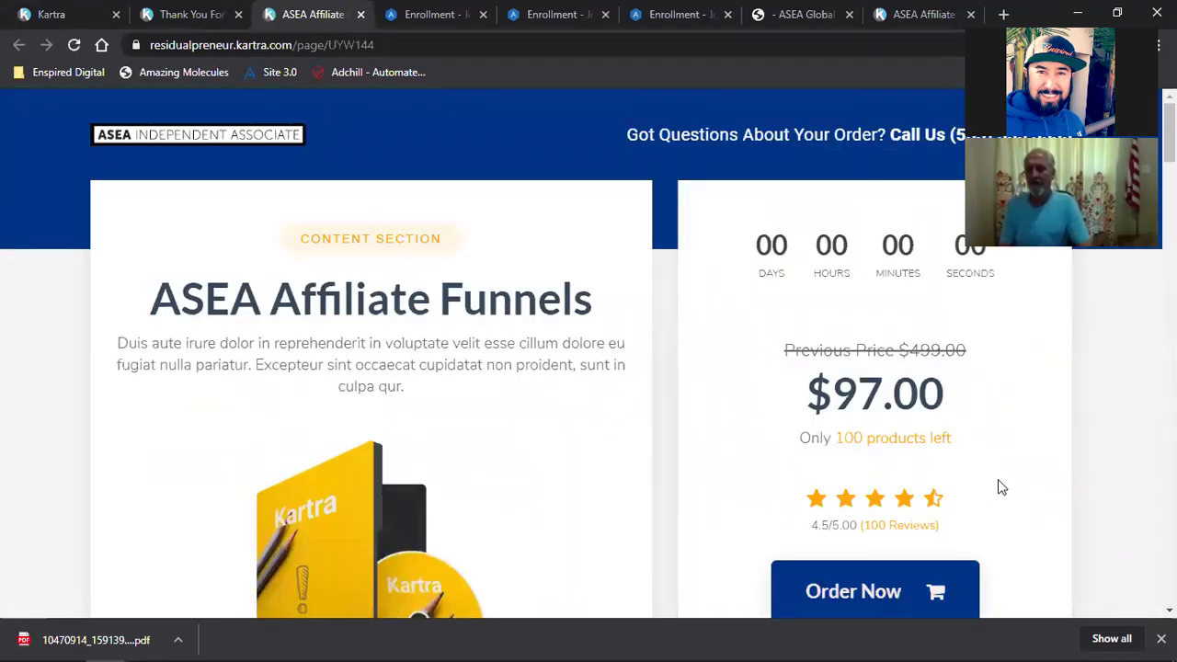
{"action": "left_click", "coordinate": [79, 8]}
{"action": "left_click", "coordinate": [186, 11]}
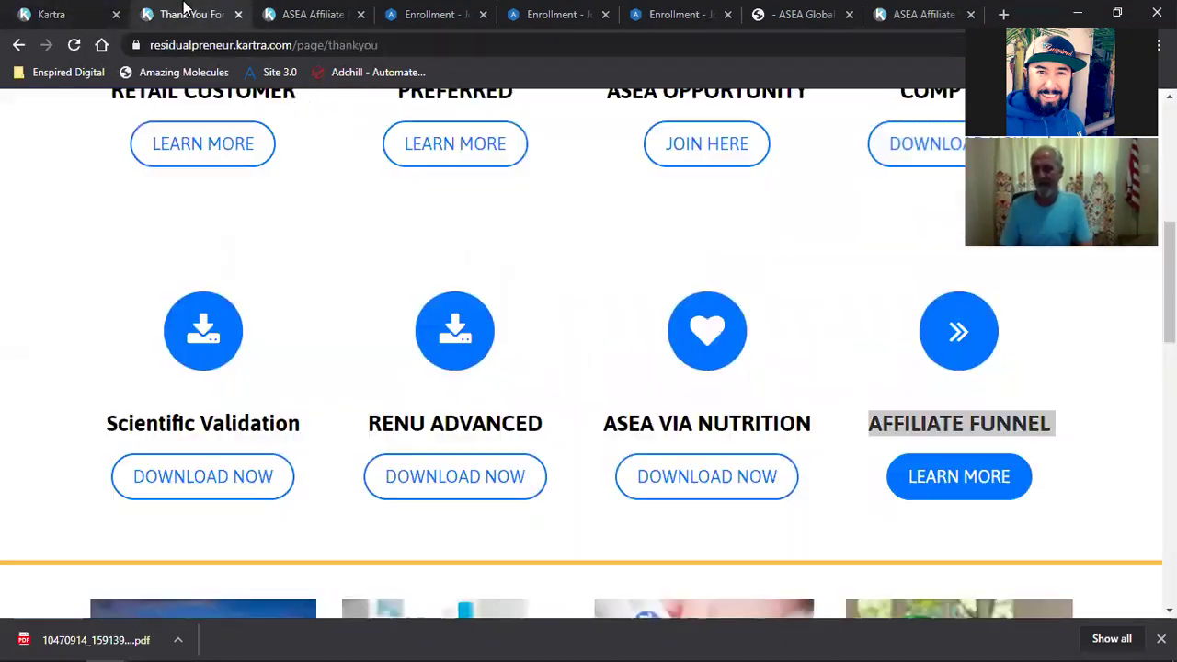
{"action": "left_click", "coordinate": [924, 403]}
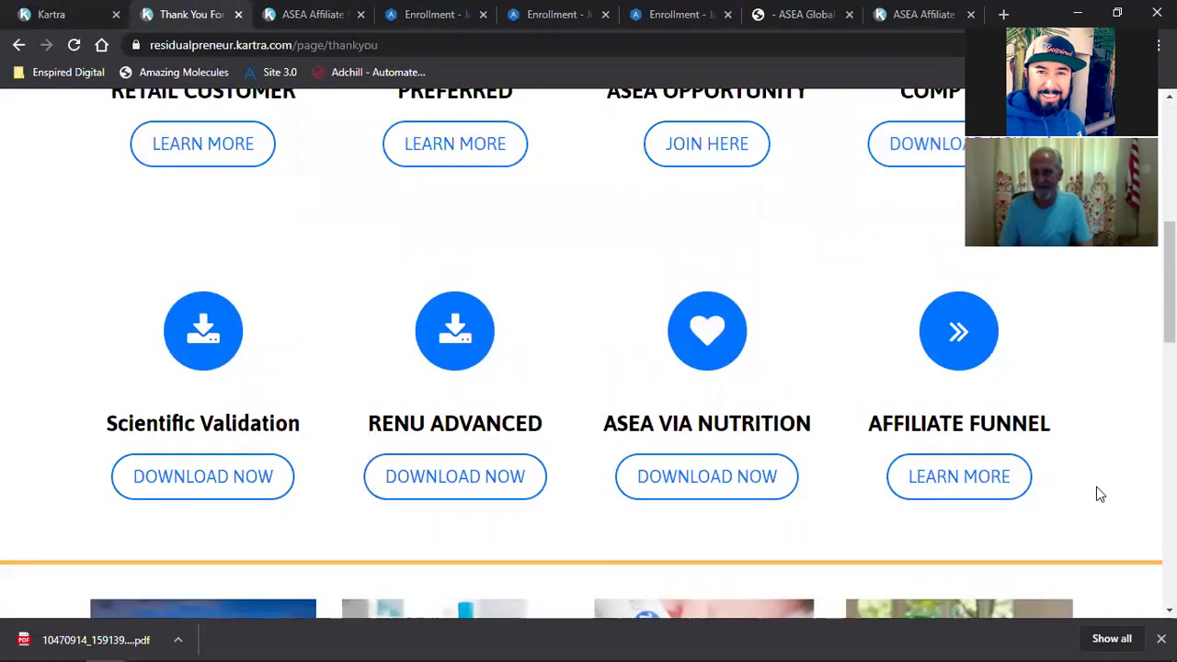
{"action": "left_click", "coordinate": [930, 475]}
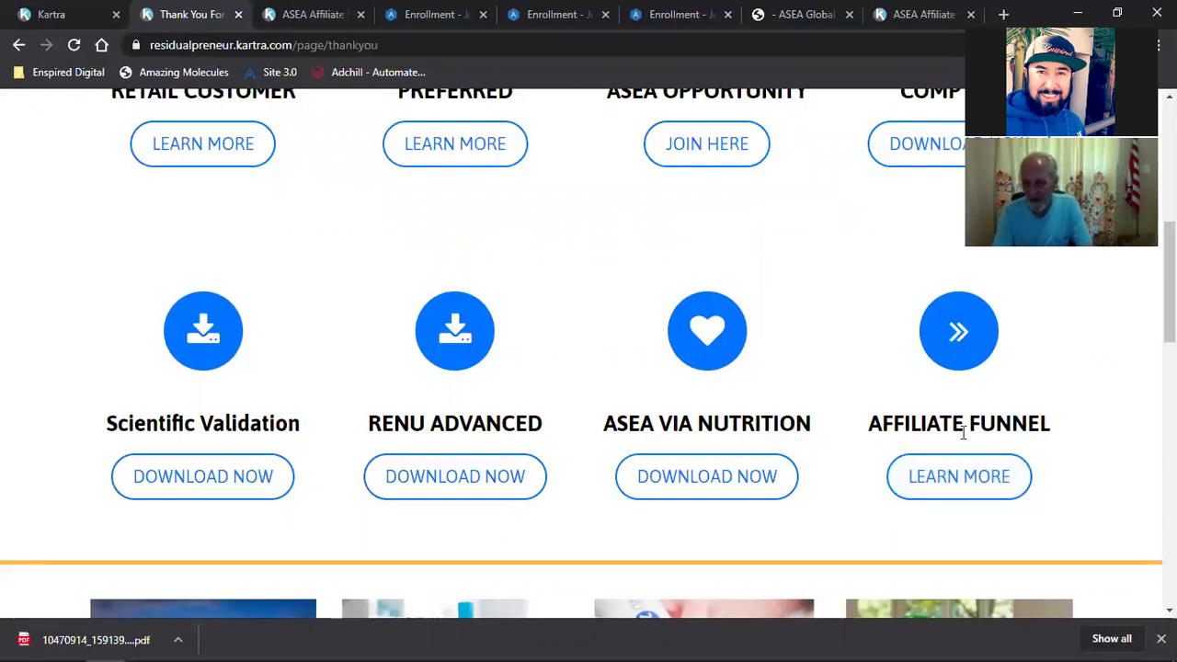
{"action": "left_click", "coordinate": [947, 485]}
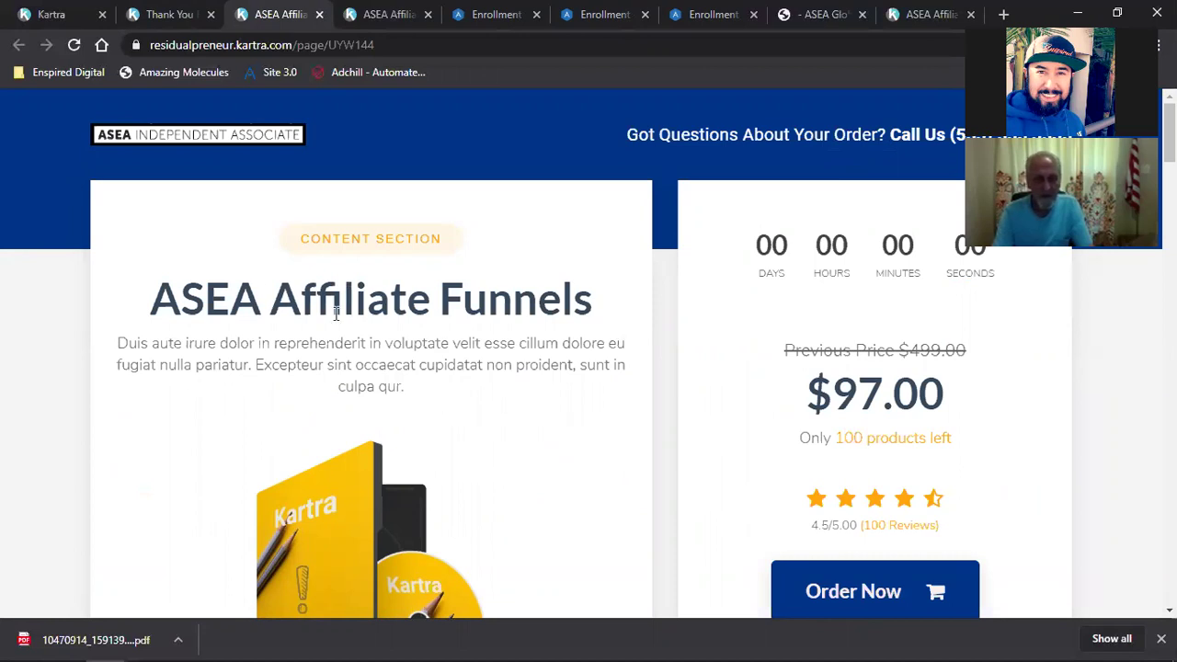
Step: Reload and scroll through the affiliate sales page, then click Order Now to reach the $97.00 cart
{"action": "scroll", "coordinate": [540, 310], "scroll_direction": "down", "scroll_amount": 1}
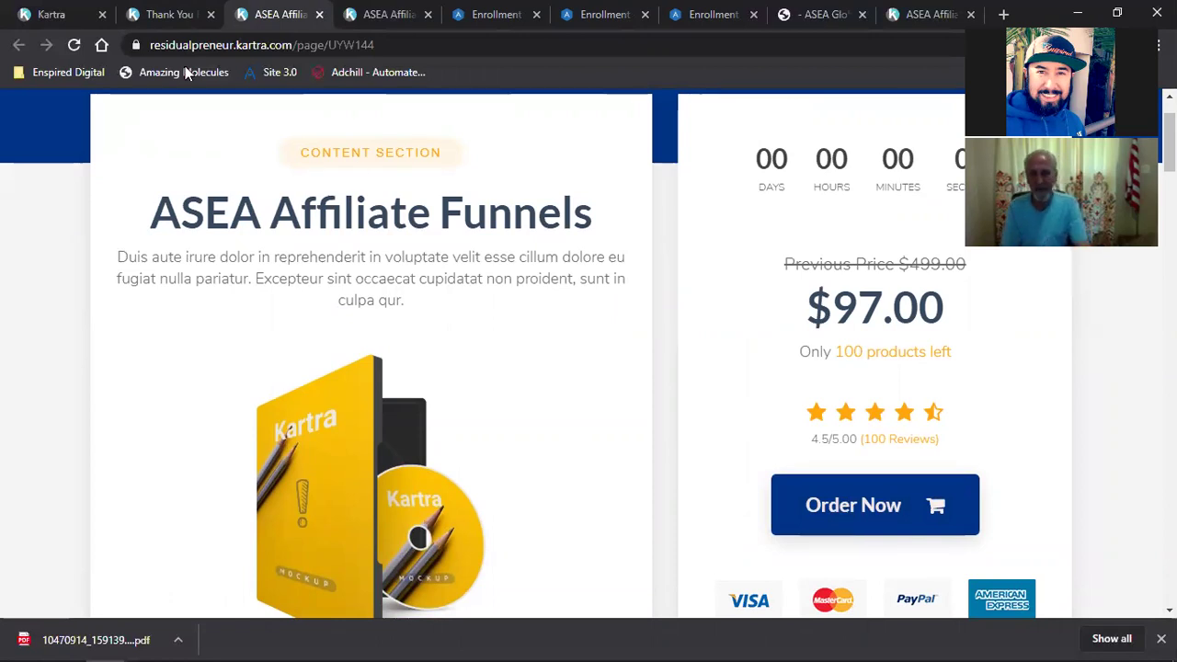
{"action": "left_click", "coordinate": [73, 44]}
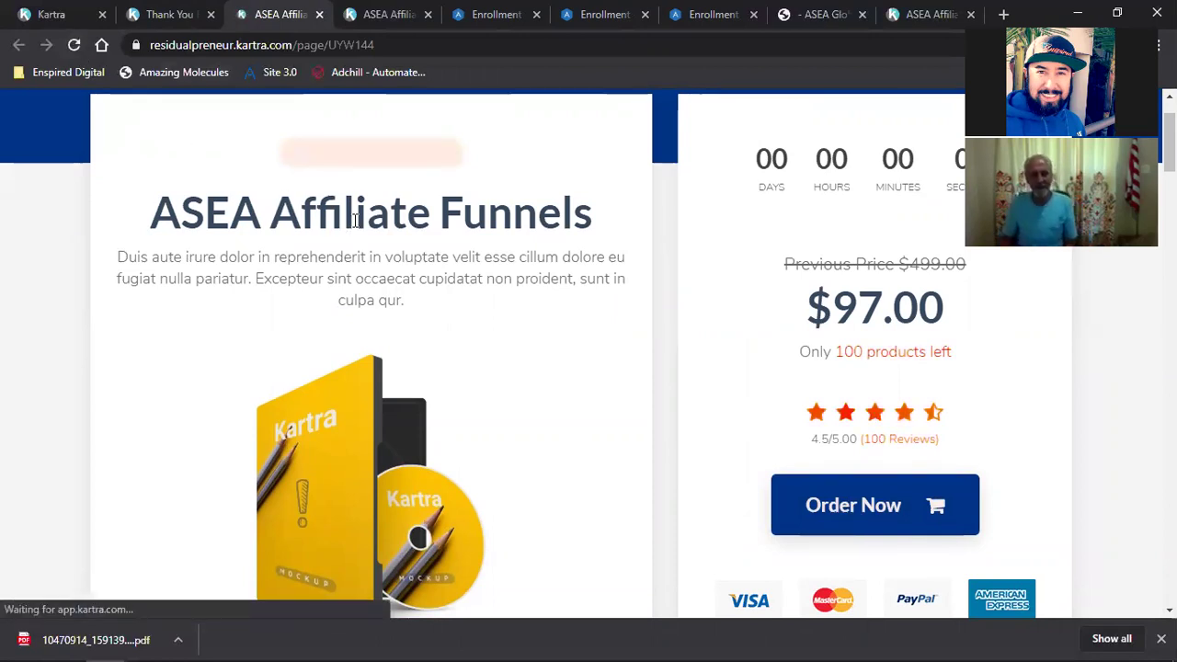
{"action": "scroll", "coordinate": [466, 296], "scroll_direction": "down", "scroll_amount": 1}
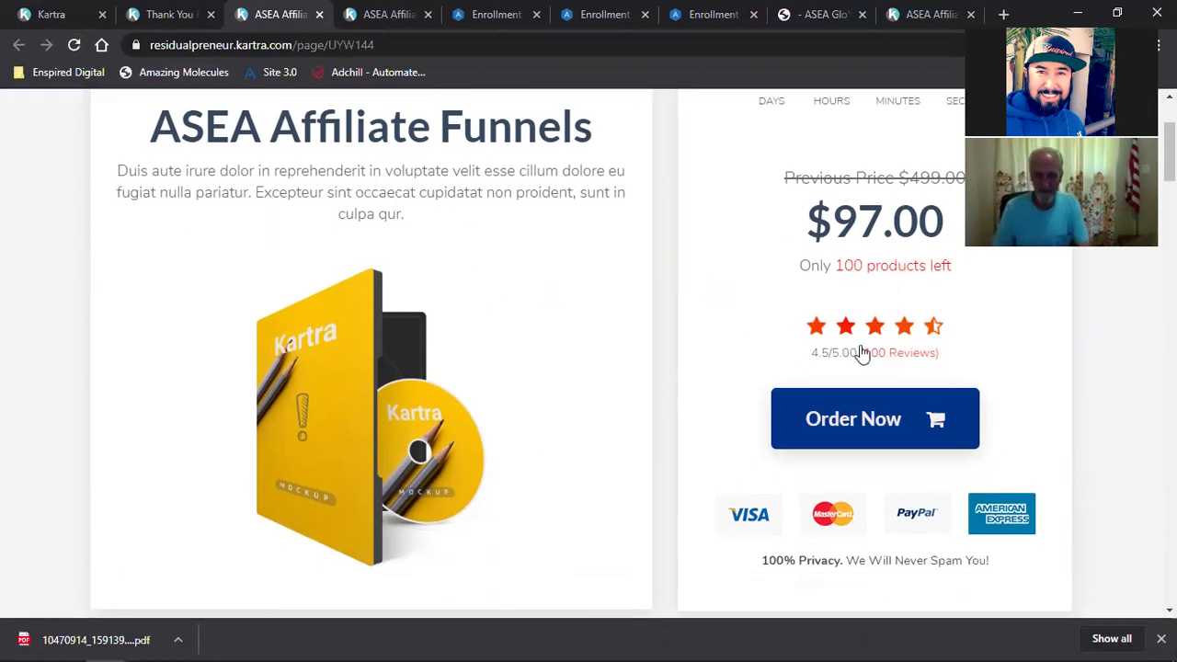
{"action": "scroll", "coordinate": [723, 407], "scroll_direction": "up", "scroll_amount": 1}
{"action": "scroll", "coordinate": [723, 407], "scroll_direction": "up", "scroll_amount": 1}
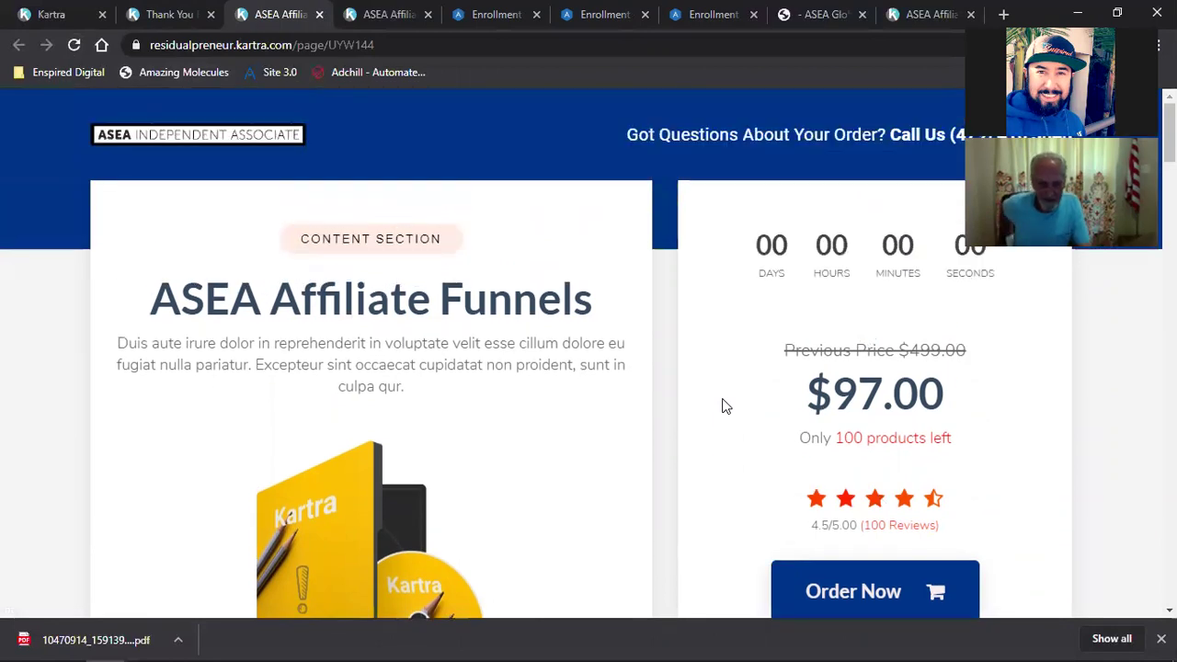
{"action": "scroll", "coordinate": [723, 406], "scroll_direction": "down", "scroll_amount": 15}
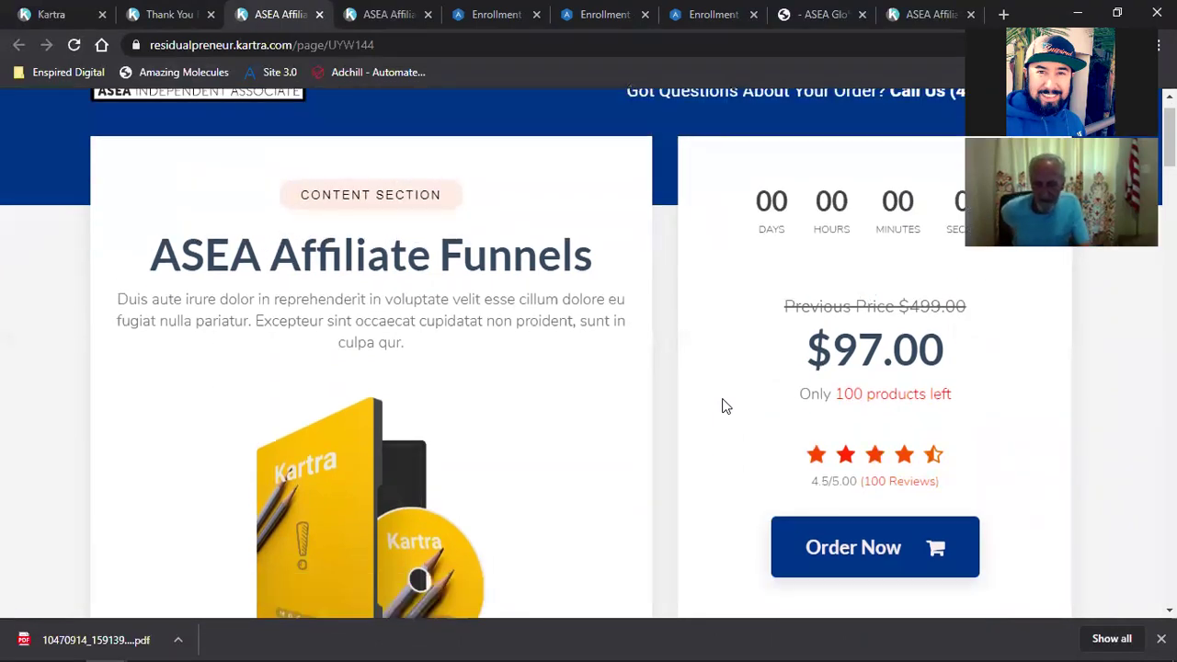
{"action": "scroll", "coordinate": [723, 405], "scroll_direction": "down", "scroll_amount": 15}
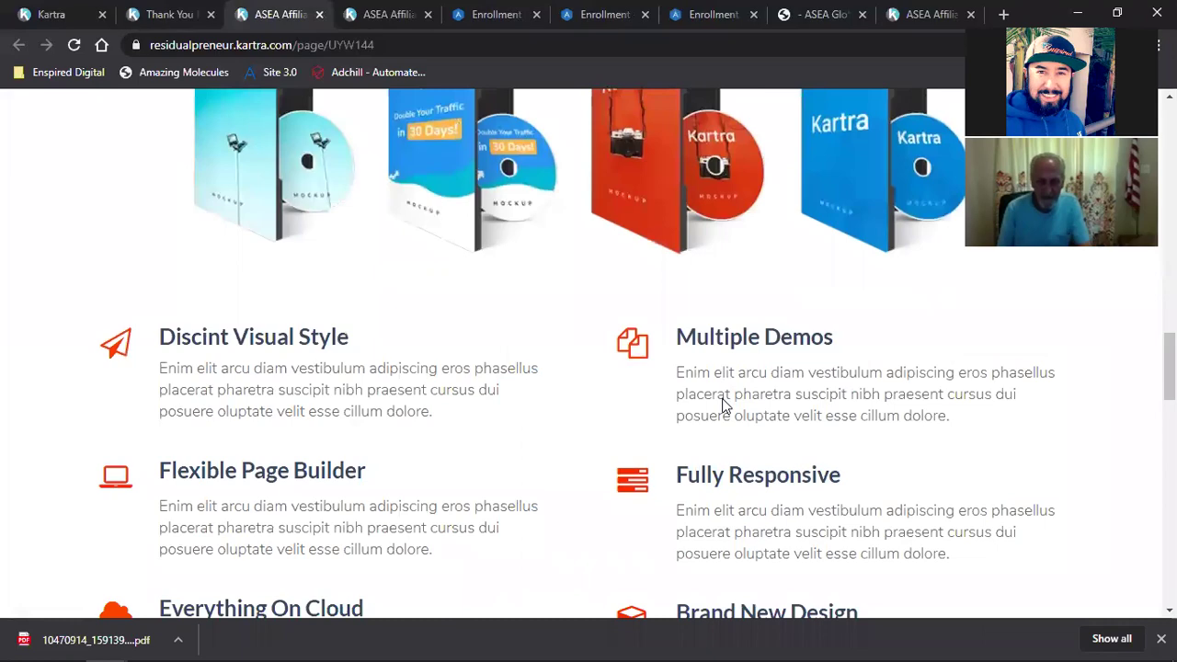
{"action": "scroll", "coordinate": [723, 398], "scroll_direction": "up", "scroll_amount": 15}
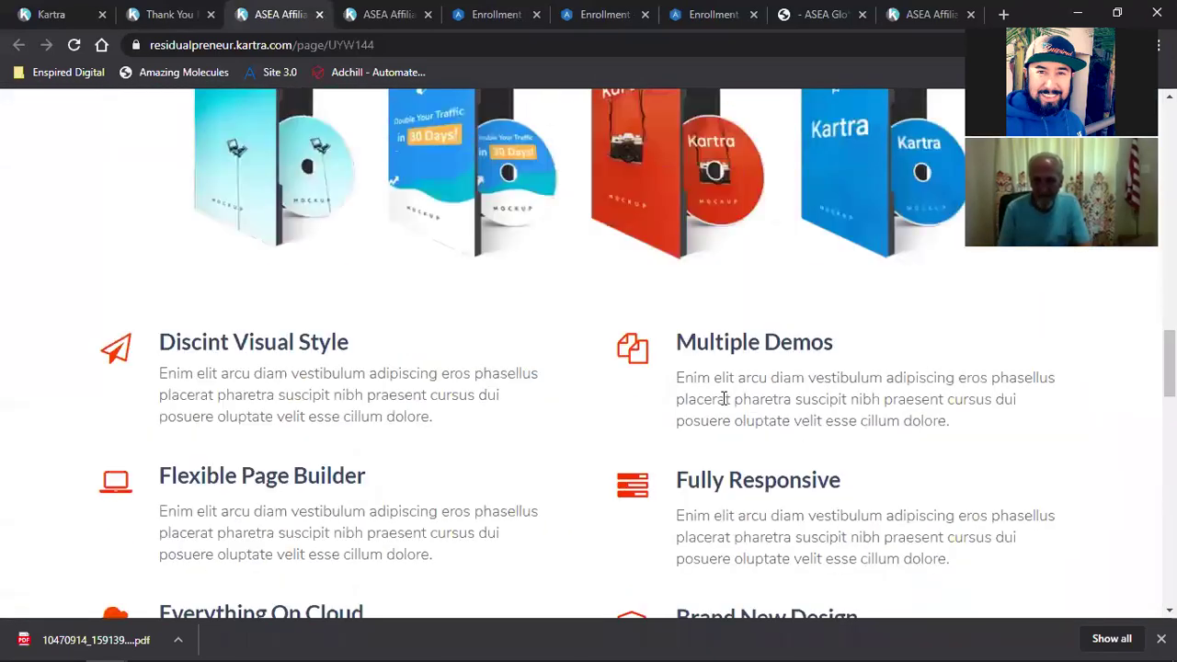
{"action": "scroll", "coordinate": [723, 407], "scroll_direction": "down", "scroll_amount": 1}
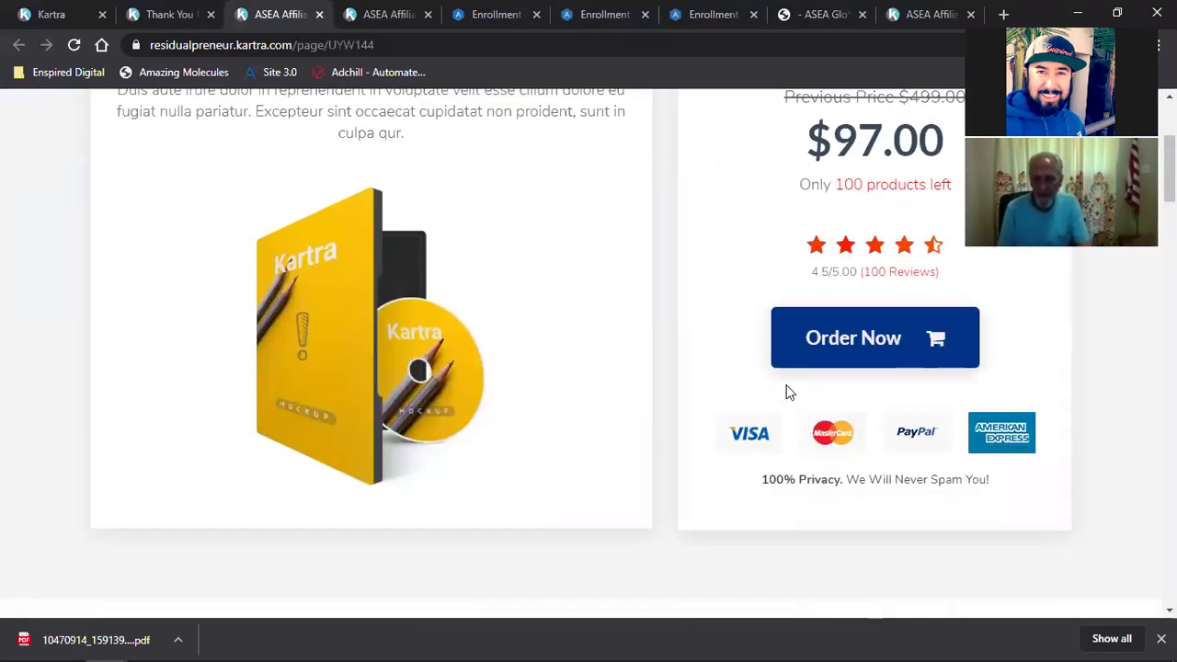
{"action": "left_click", "coordinate": [855, 348]}
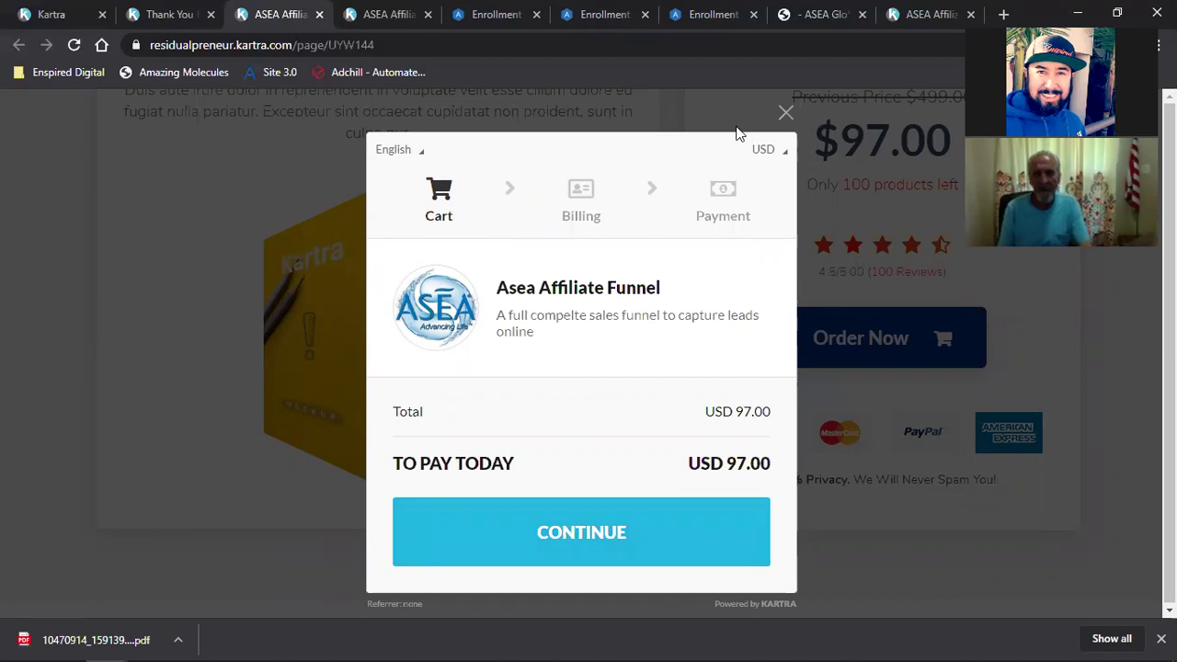
Step: Close the checkout, add the Double Your Traffic special offer to the cart, and continue to Billing
{"action": "left_click", "coordinate": [786, 114]}
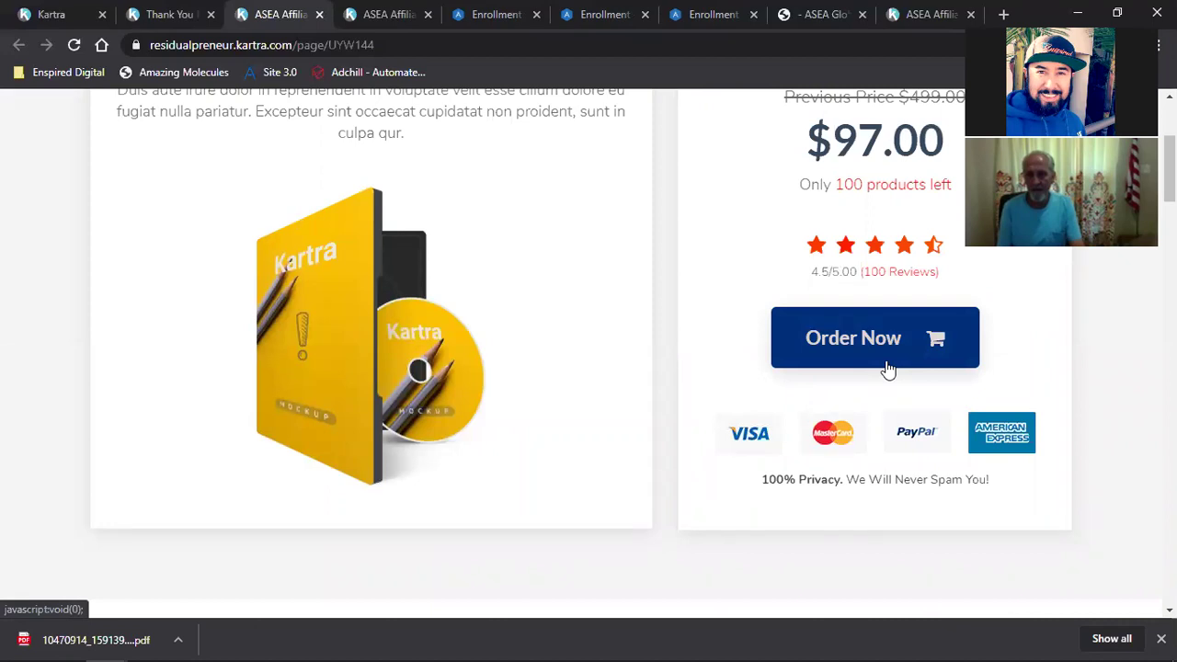
{"action": "scroll", "coordinate": [888, 368], "scroll_direction": "down", "scroll_amount": 20}
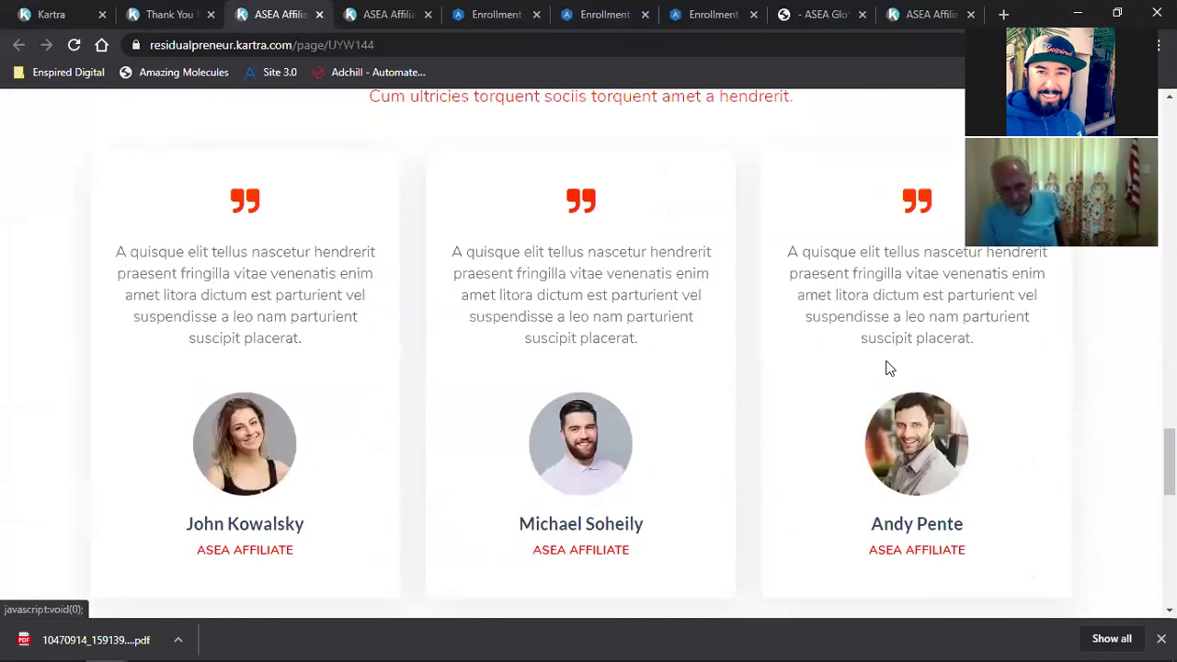
{"action": "scroll", "coordinate": [887, 367], "scroll_direction": "down", "scroll_amount": 9}
{"action": "scroll", "coordinate": [886, 368], "scroll_direction": "up", "scroll_amount": 3}
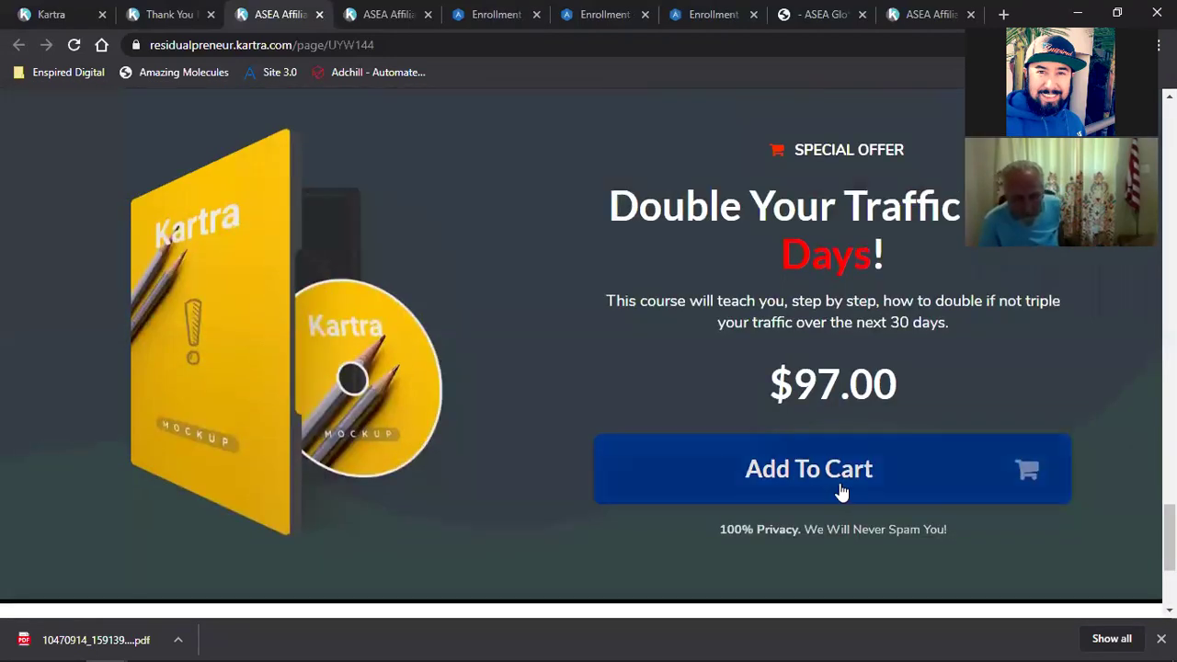
{"action": "left_click", "coordinate": [819, 488]}
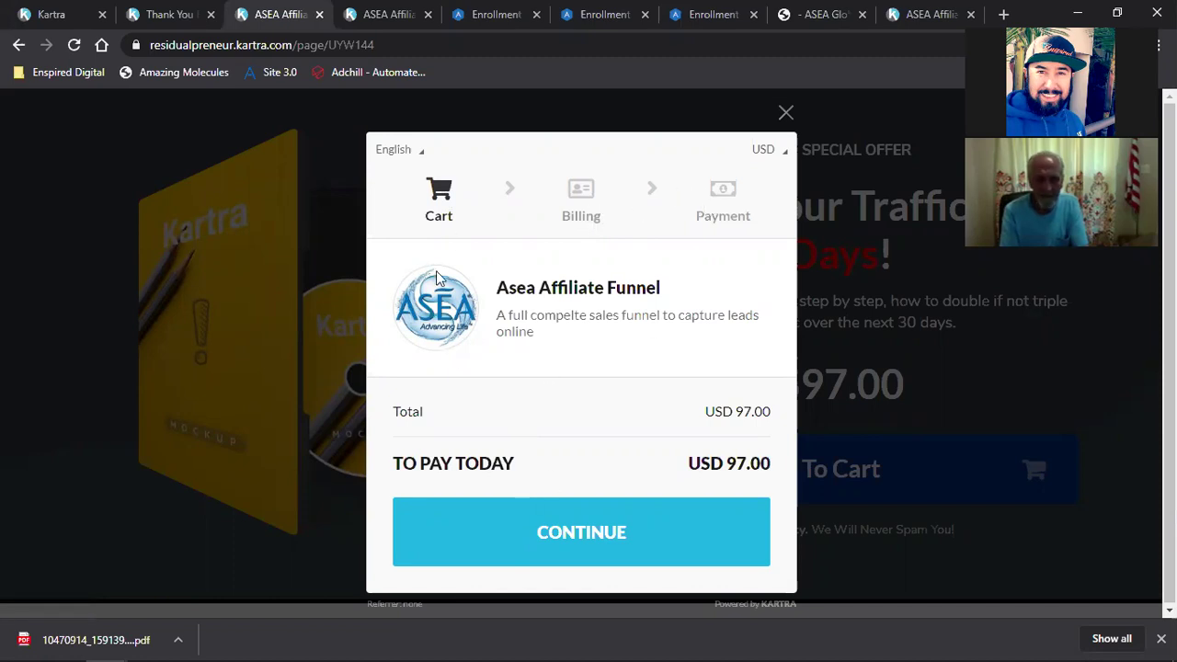
{"action": "left_click", "coordinate": [545, 544]}
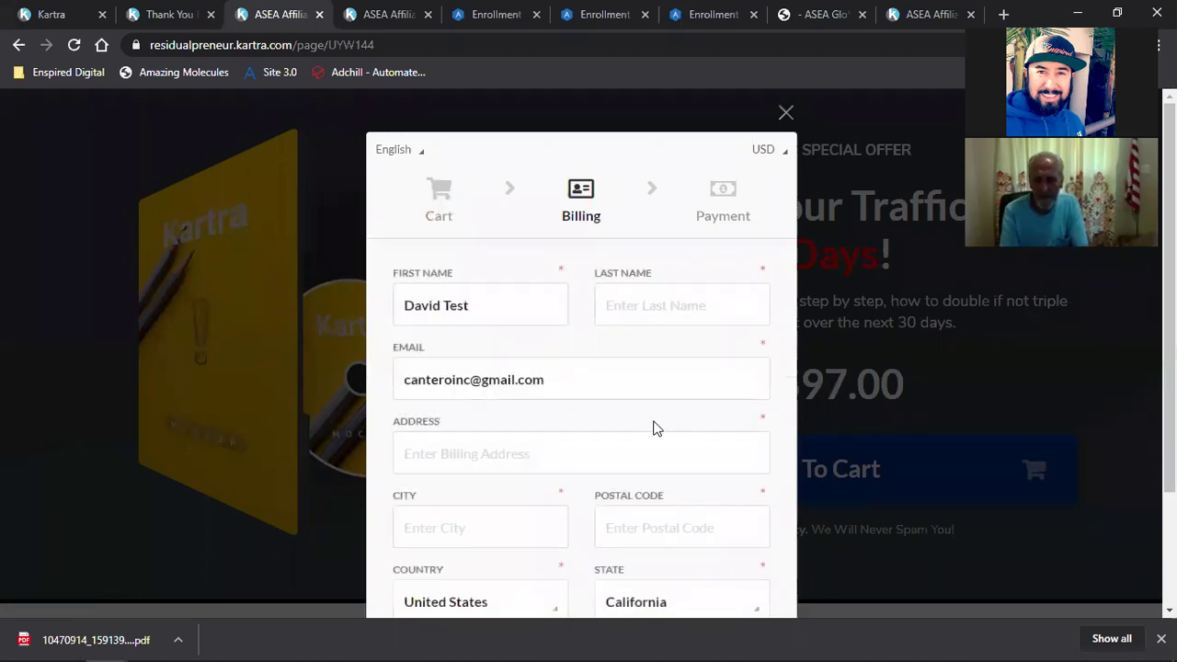
Step: Autofill billing details from Chrome's saved address and continue to the USD 97.00 PayPal Payment step
{"action": "scroll", "coordinate": [654, 427], "scroll_direction": "down", "scroll_amount": 1}
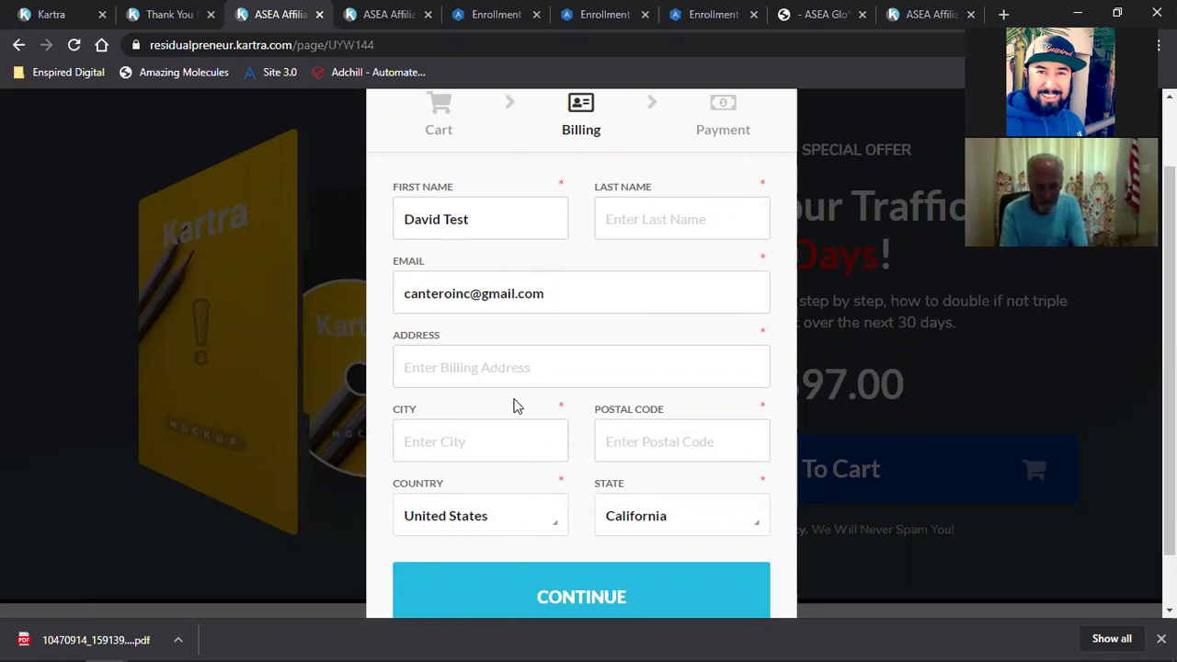
{"action": "scroll", "coordinate": [552, 402], "scroll_direction": "down", "scroll_amount": 1}
{"action": "scroll", "coordinate": [580, 399], "scroll_direction": "up", "scroll_amount": 1}
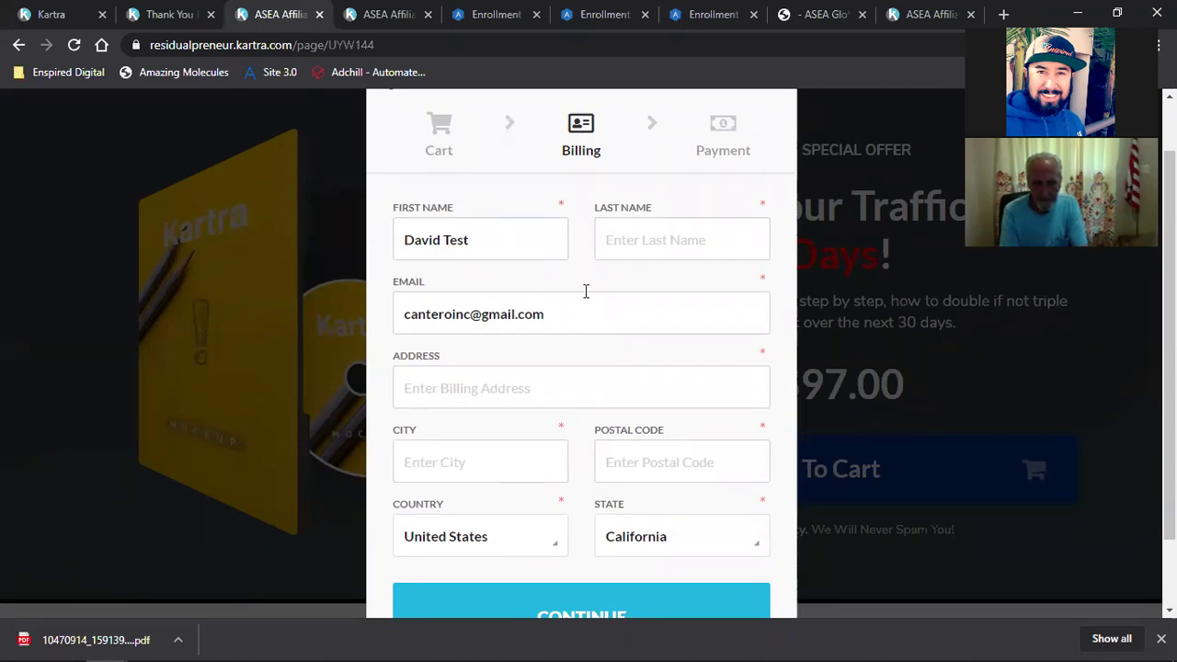
{"action": "scroll", "coordinate": [537, 311], "scroll_direction": "down", "scroll_amount": 1}
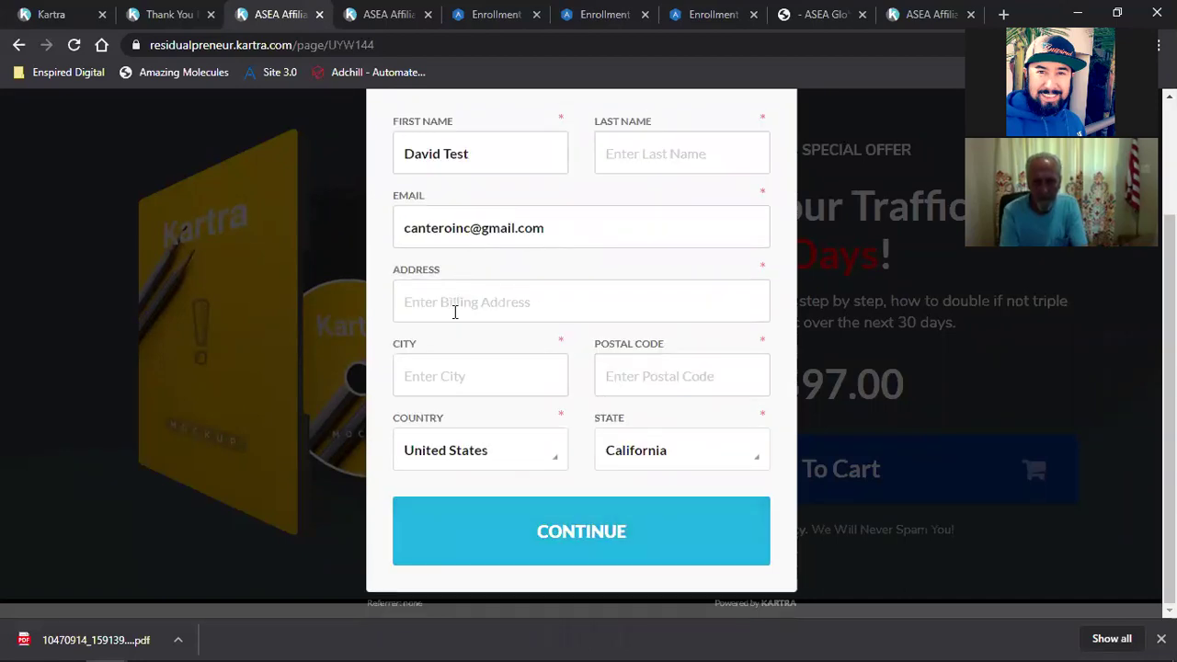
{"action": "left_click", "coordinate": [485, 381]}
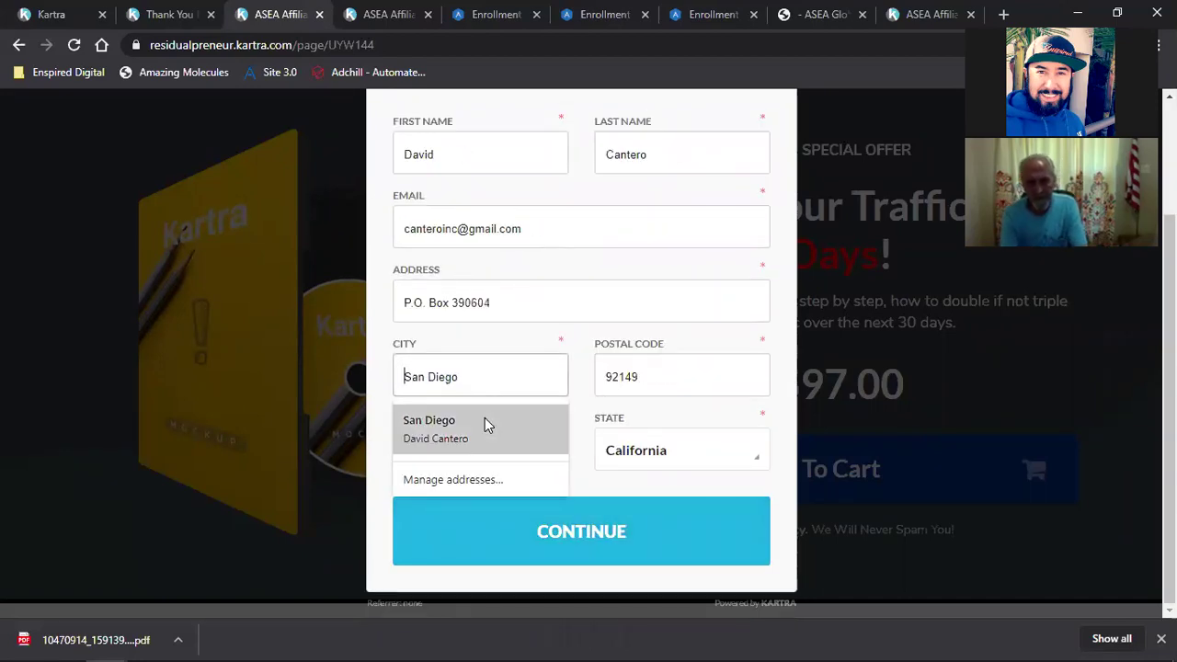
{"action": "left_click", "coordinate": [485, 418]}
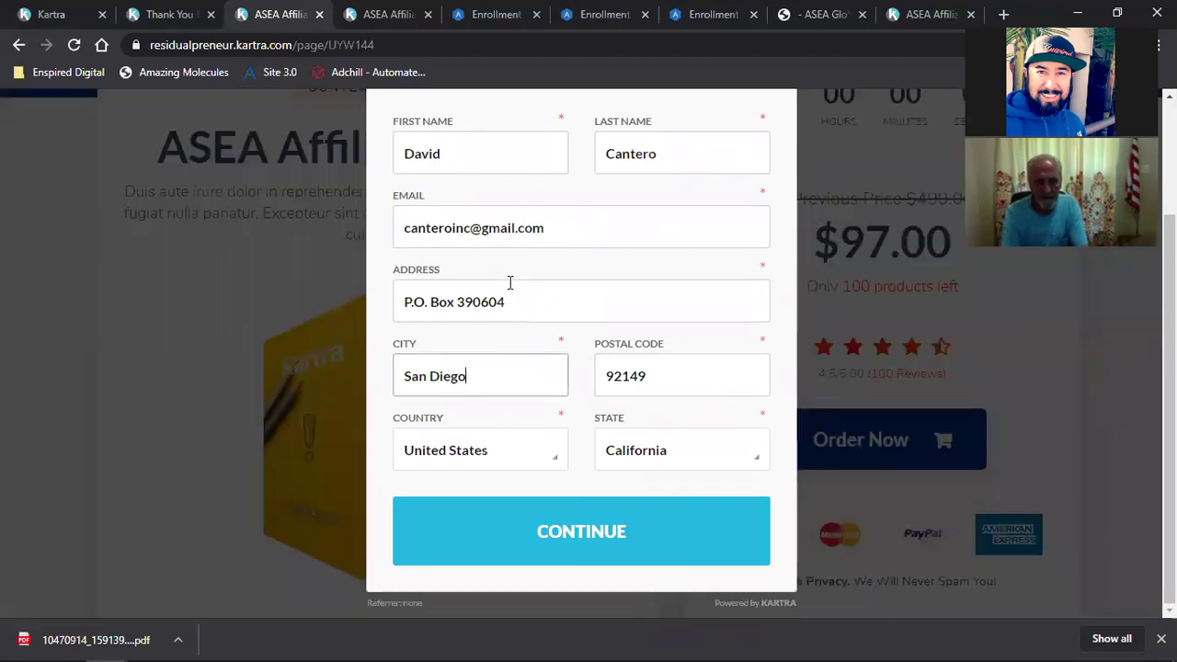
{"action": "scroll", "coordinate": [542, 304], "scroll_direction": "up", "scroll_amount": 1}
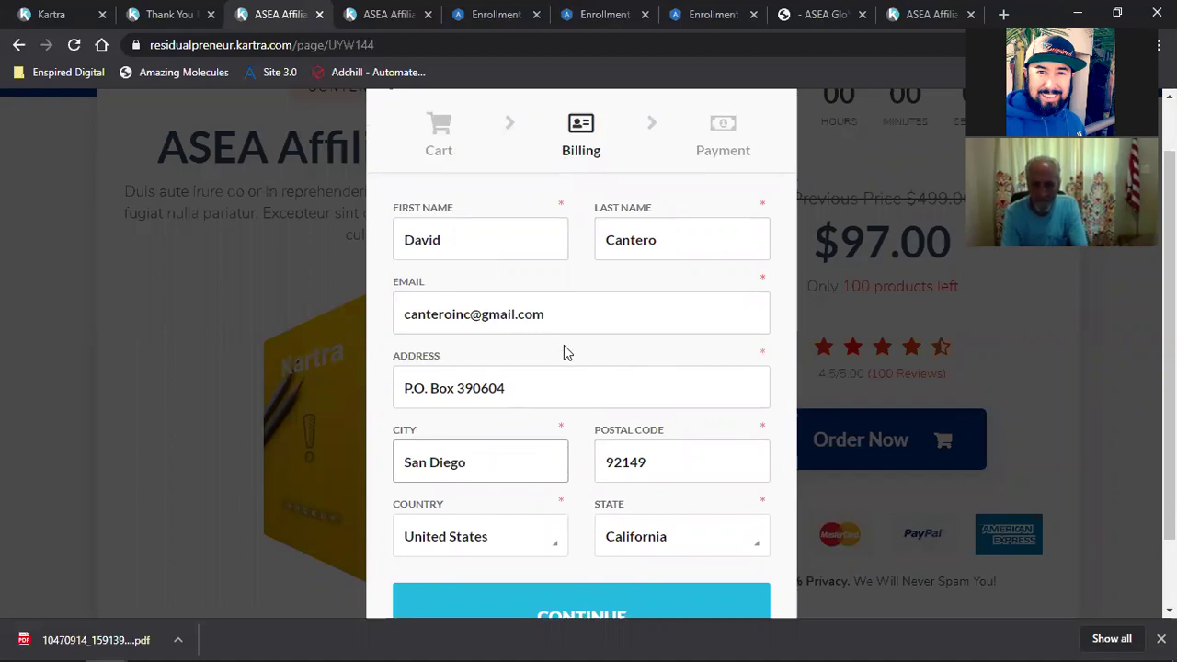
{"action": "scroll", "coordinate": [563, 346], "scroll_direction": "down", "scroll_amount": 2}
{"action": "left_click", "coordinate": [544, 531]}
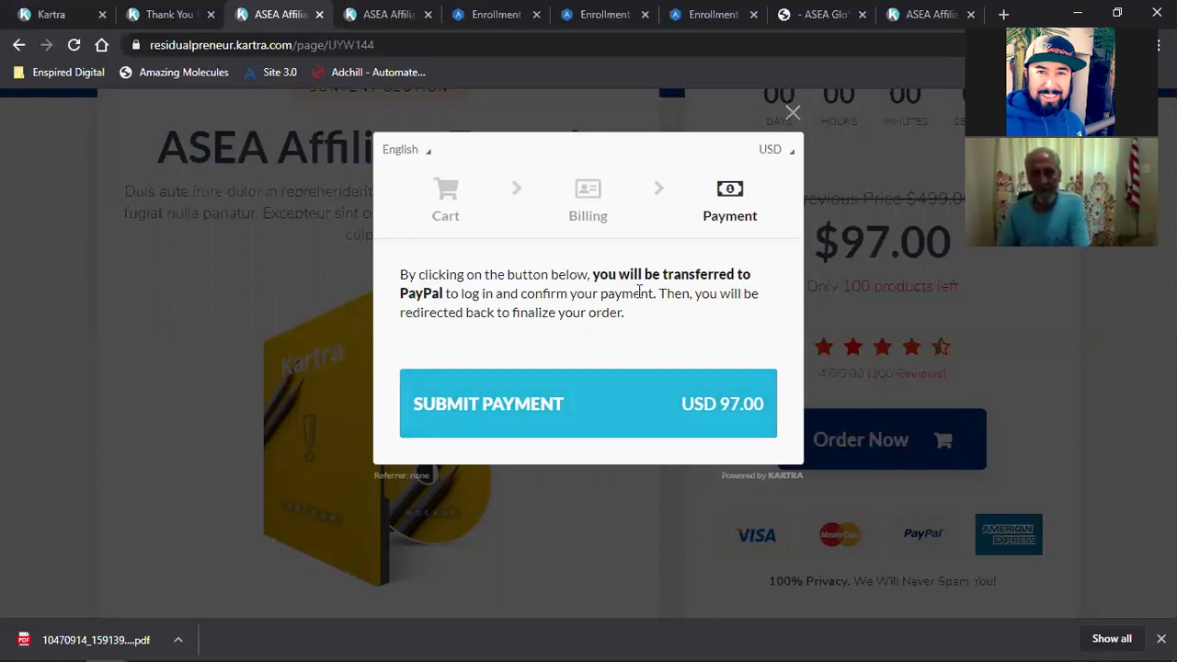
Step: Close the payment and cart windows without paying and return to the Kartra Pages dashboard
{"action": "left_click", "coordinate": [792, 113]}
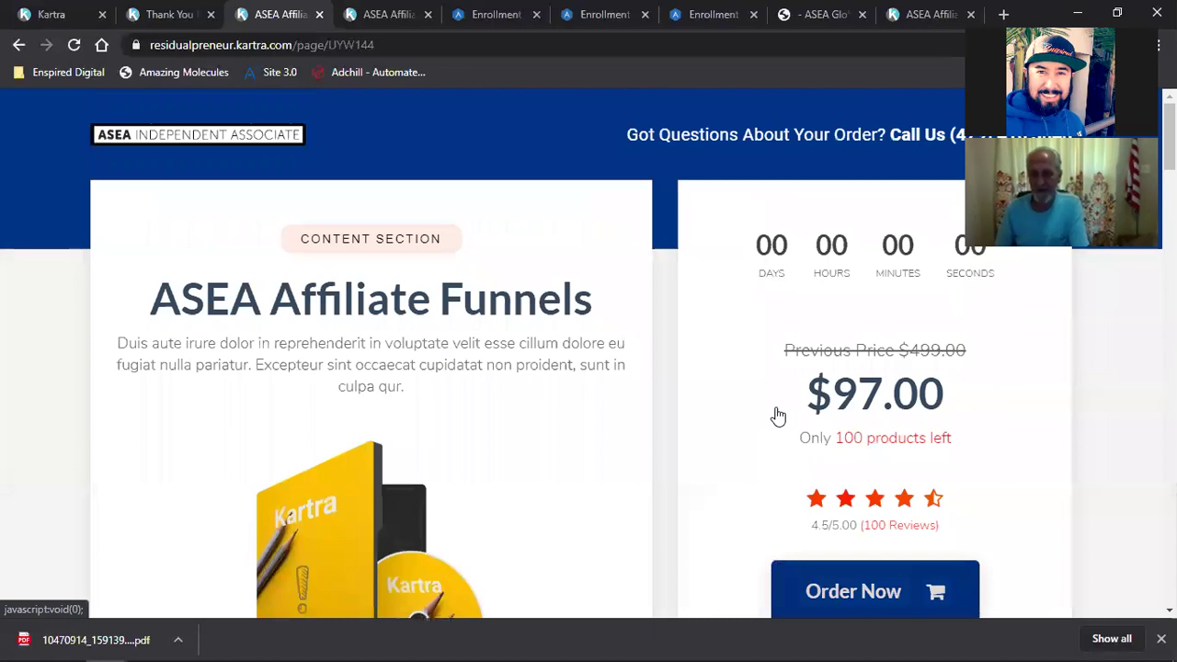
{"action": "scroll", "coordinate": [731, 395], "scroll_direction": "down", "scroll_amount": 2}
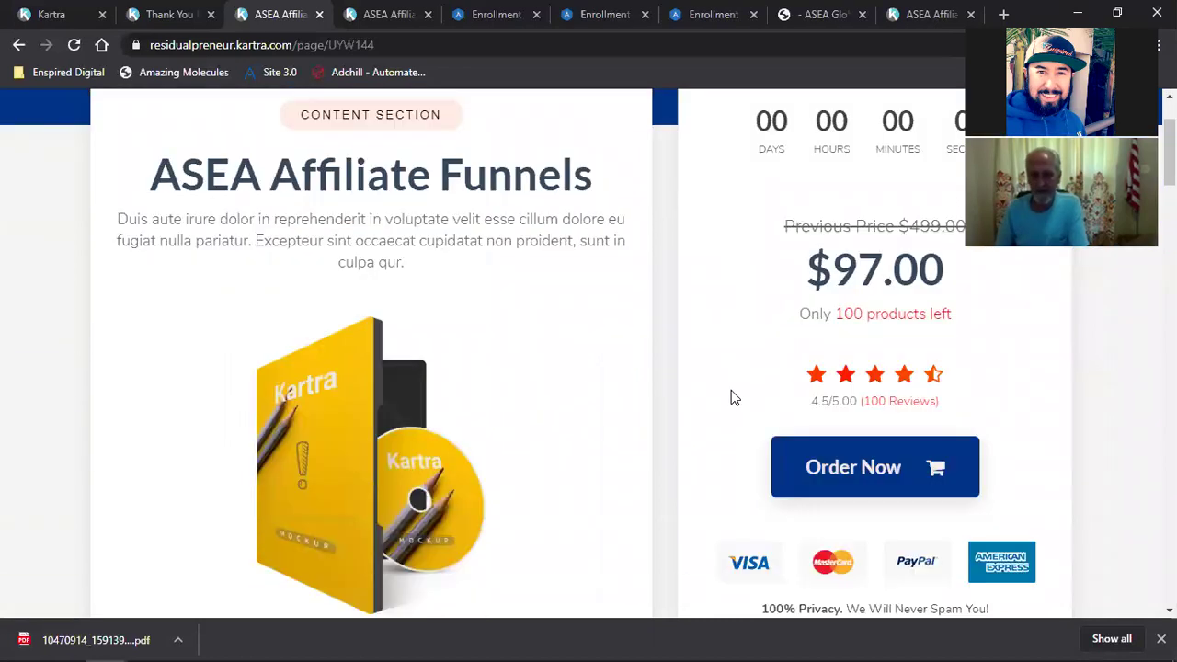
{"action": "left_click", "coordinate": [867, 421]}
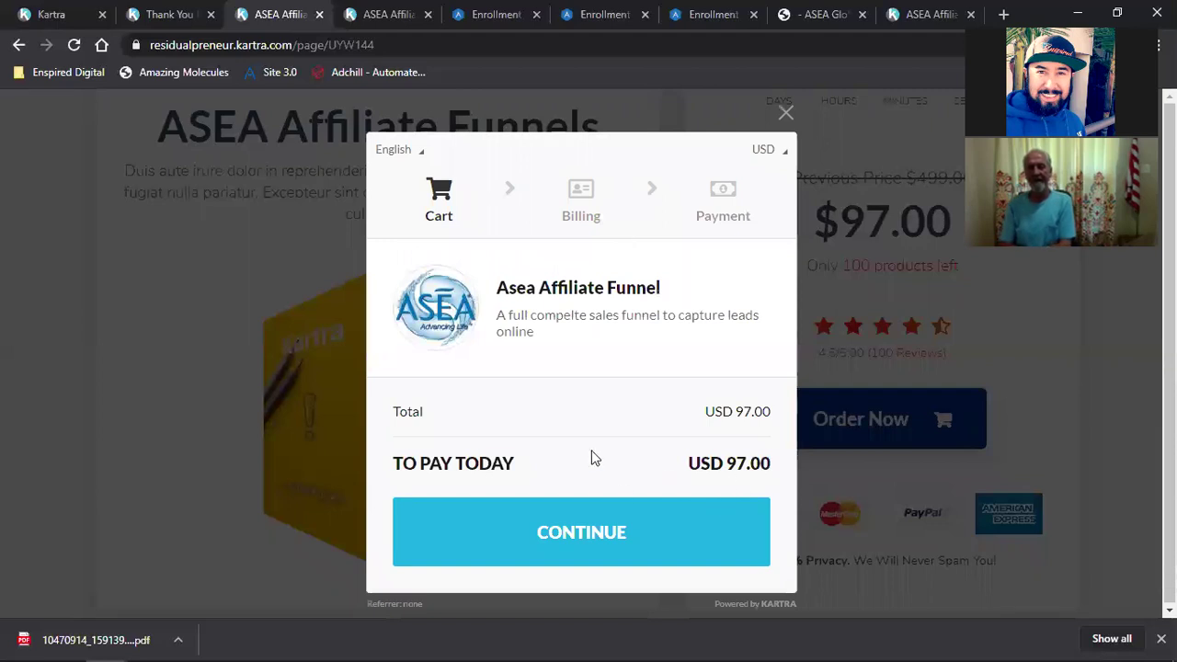
{"action": "left_click", "coordinate": [785, 114]}
{"action": "scroll", "coordinate": [757, 302], "scroll_direction": "up", "scroll_amount": 2}
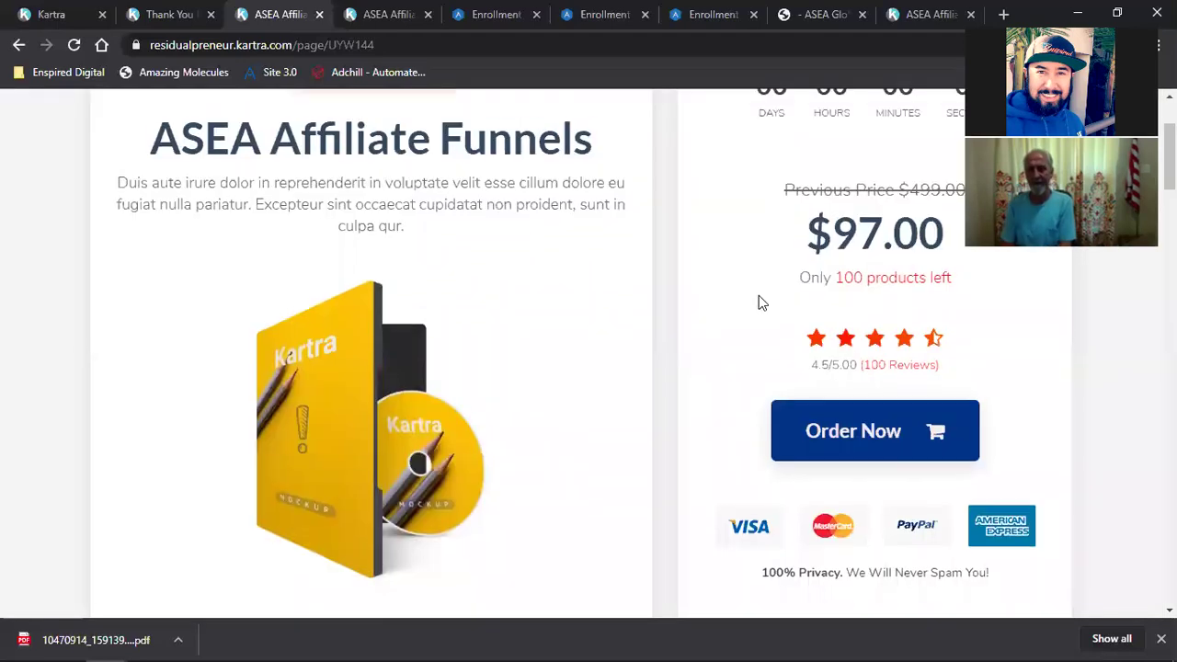
{"action": "left_click", "coordinate": [74, 14]}
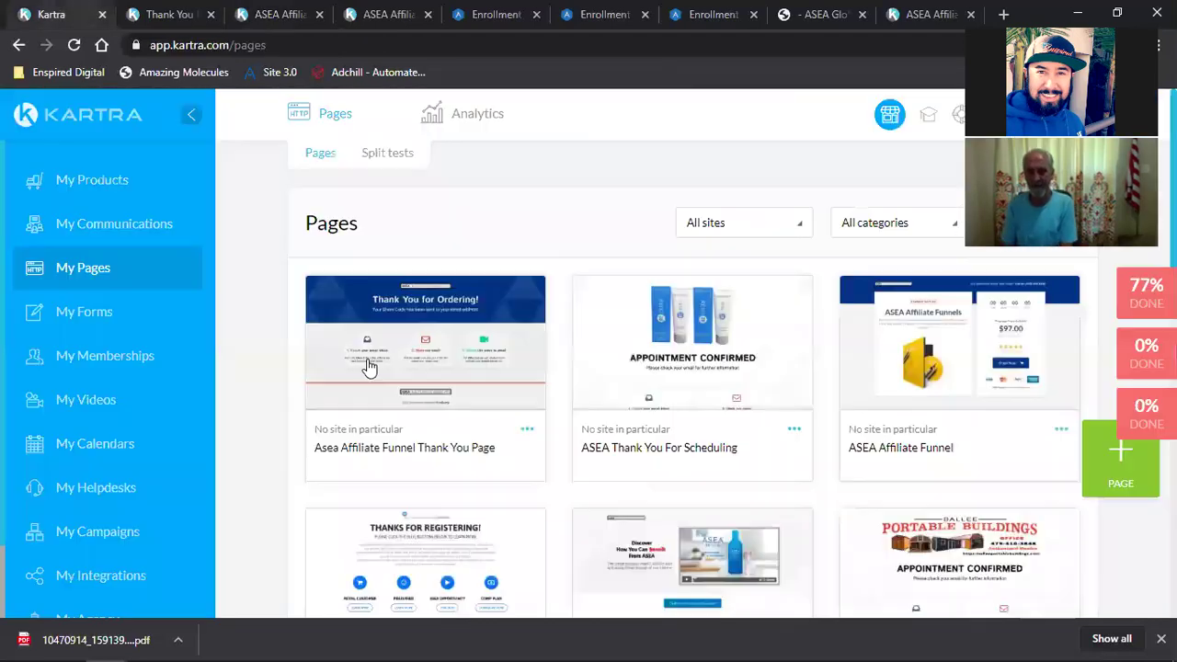
Step: Open the Asea Affiliate Funnel product for editing, keeping its name
{"action": "left_click", "coordinate": [67, 181]}
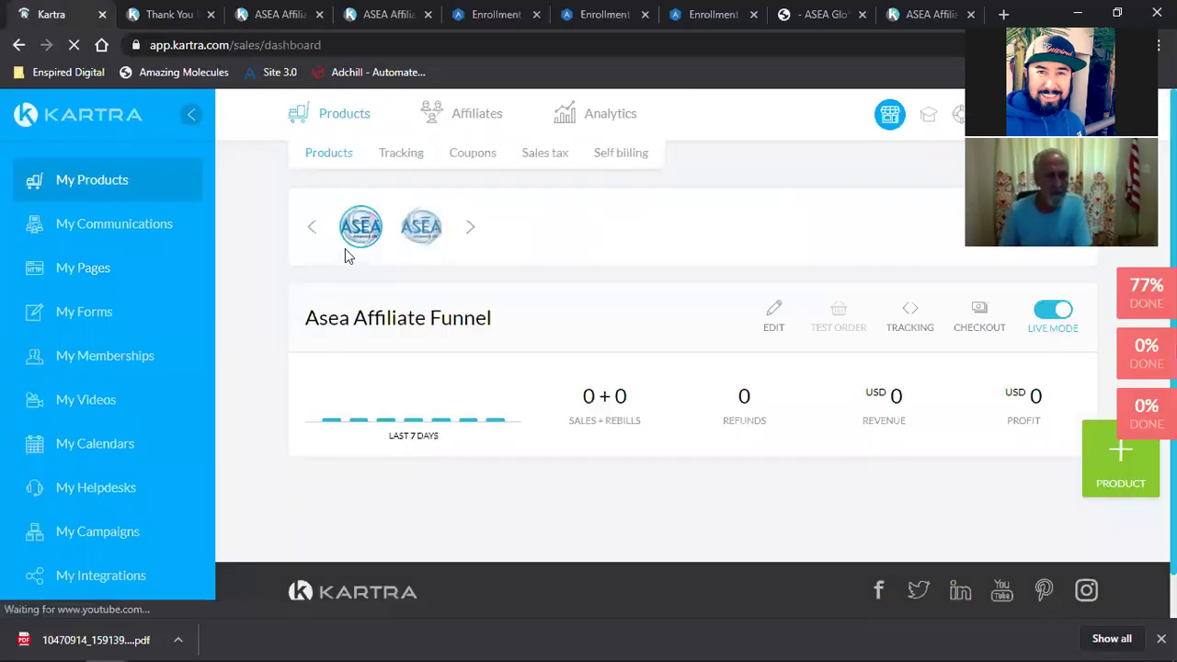
{"action": "left_click", "coordinate": [771, 316]}
{"action": "left_click", "coordinate": [710, 358]}
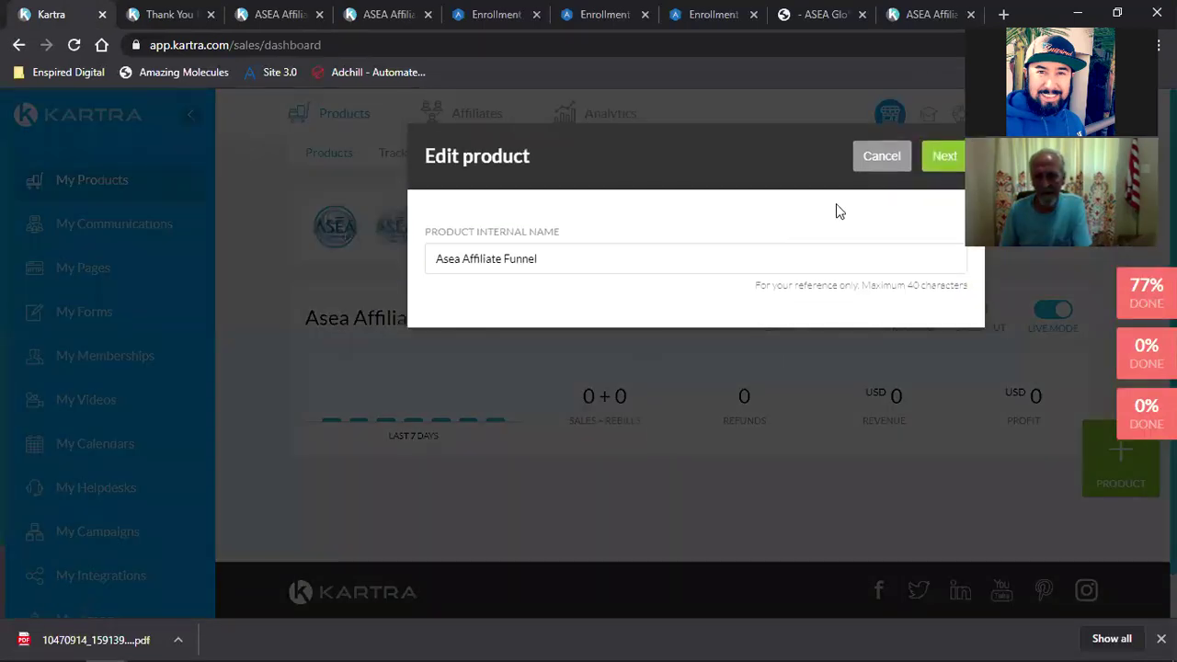
{"action": "left_click", "coordinate": [938, 173]}
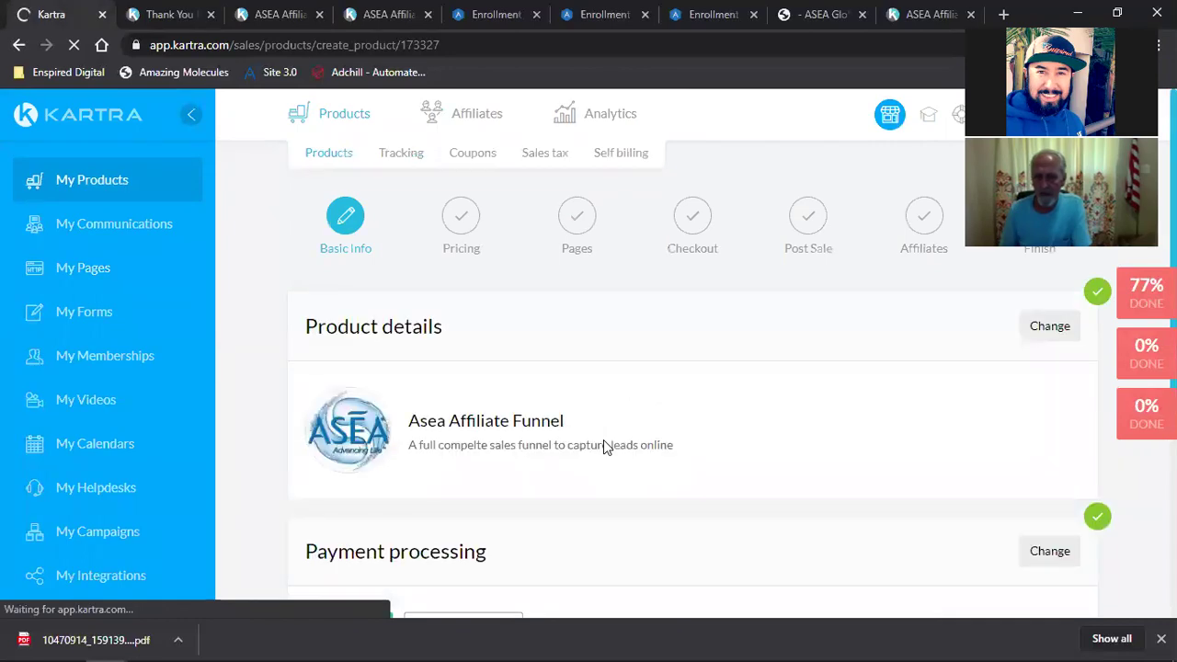
Step: Change the product's payment processing to PayPal and save it
{"action": "scroll", "coordinate": [604, 440], "scroll_direction": "down", "scroll_amount": 3}
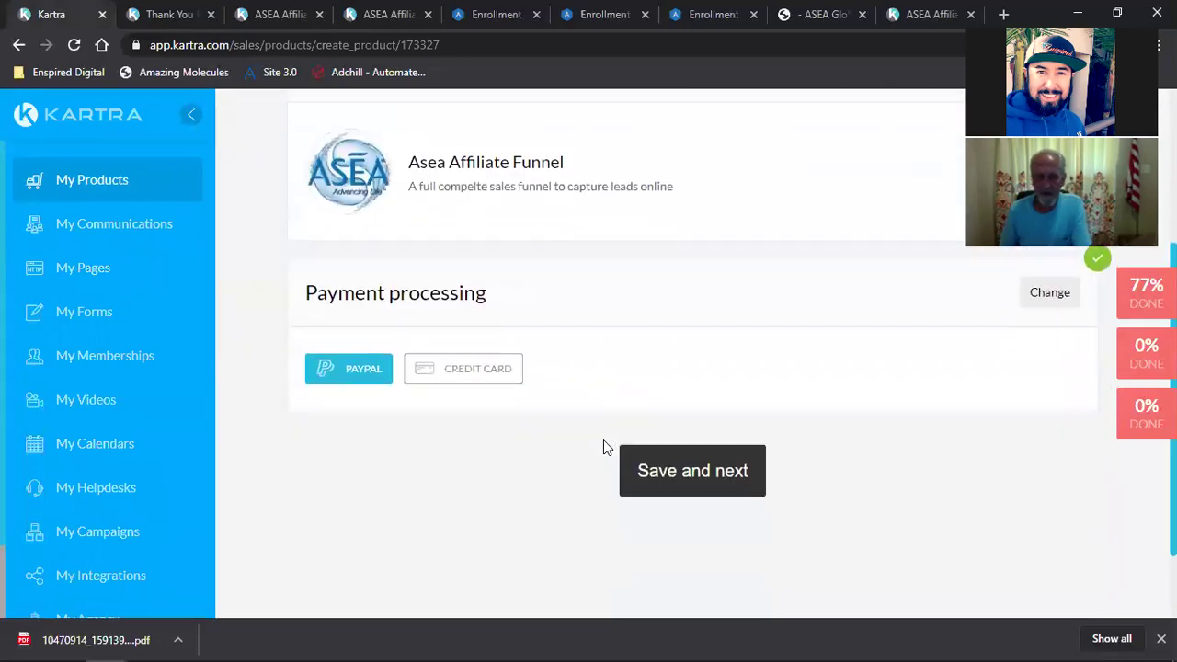
{"action": "left_click", "coordinate": [1059, 302]}
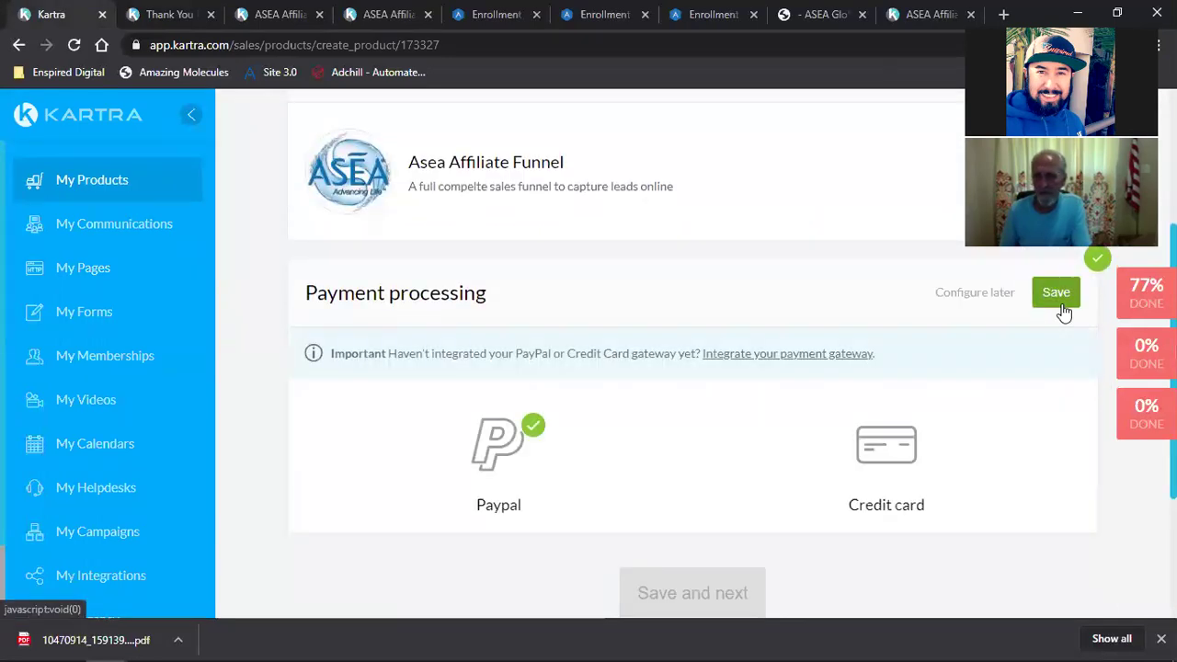
{"action": "left_click", "coordinate": [515, 465]}
{"action": "scroll", "coordinate": [500, 459], "scroll_direction": "down", "scroll_amount": 2}
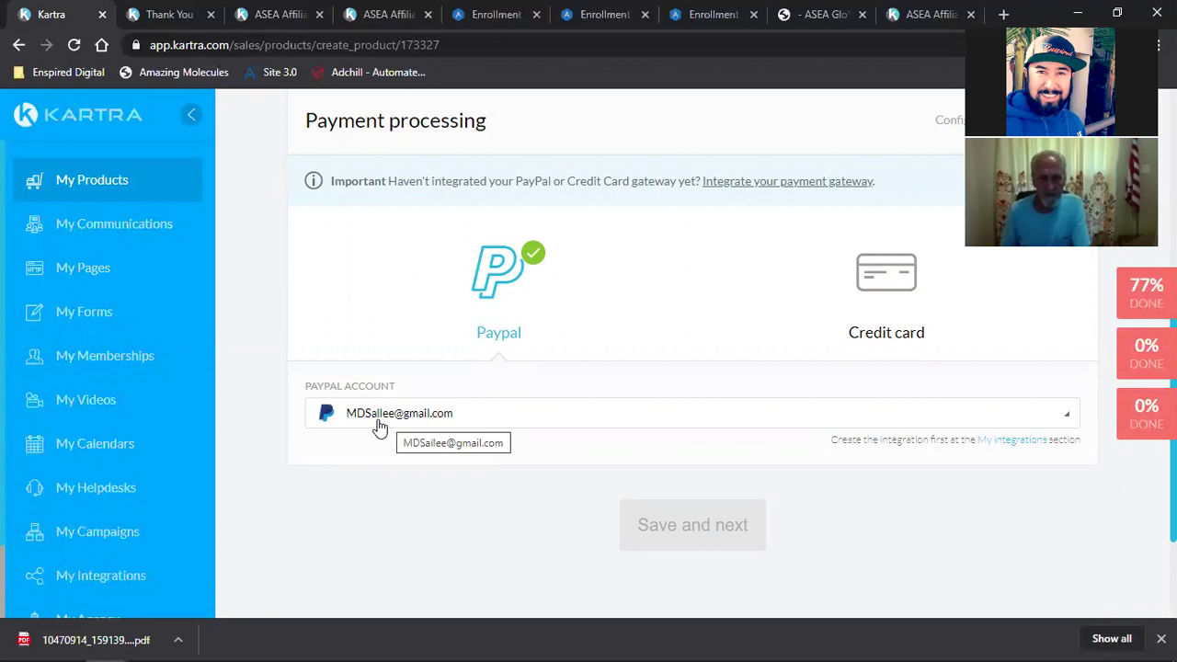
{"action": "scroll", "coordinate": [381, 425], "scroll_direction": "up", "scroll_amount": 4}
{"action": "left_click", "coordinate": [1057, 465]}
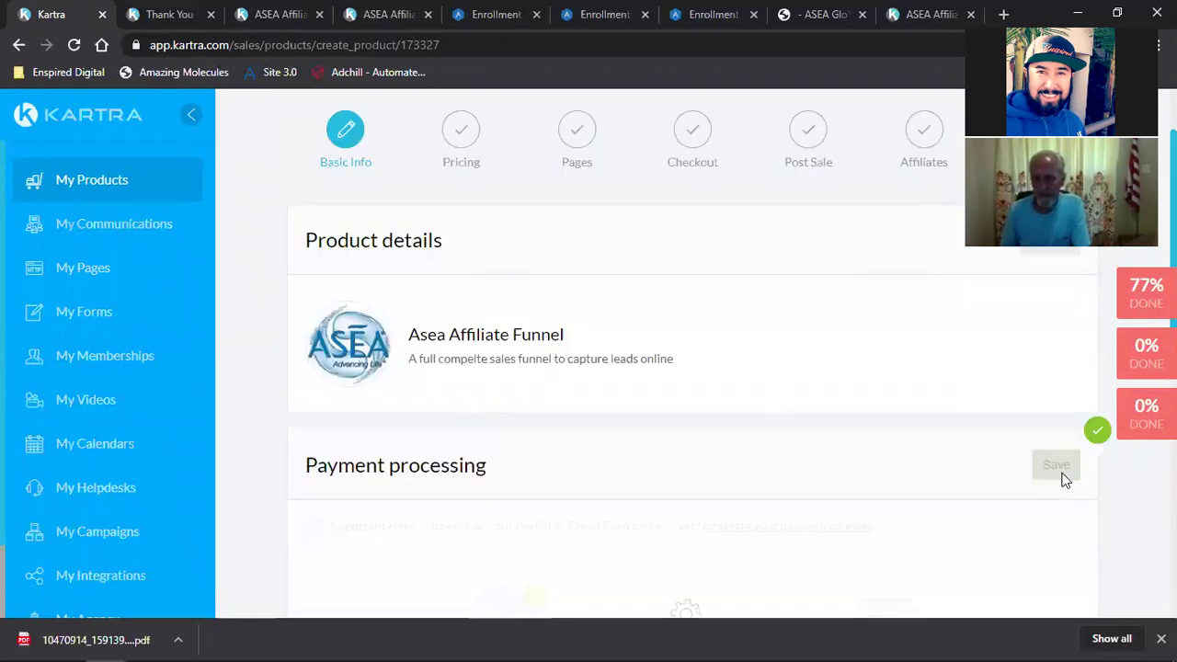
Step: Close the extra Enrollment and ASEA Global tabs, keeping the ASEA Affiliate Funnel page
{"action": "left_click", "coordinate": [684, 474]}
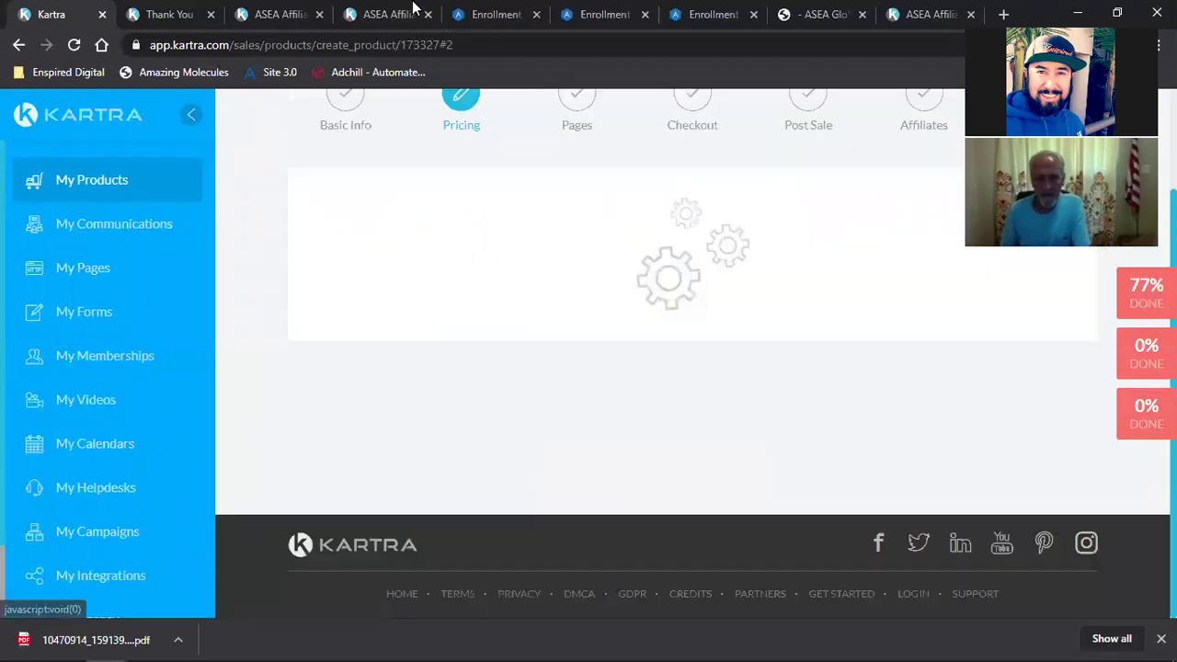
{"action": "left_click", "coordinate": [404, 13]}
{"action": "scroll", "coordinate": [470, 341], "scroll_direction": "down", "scroll_amount": 9}
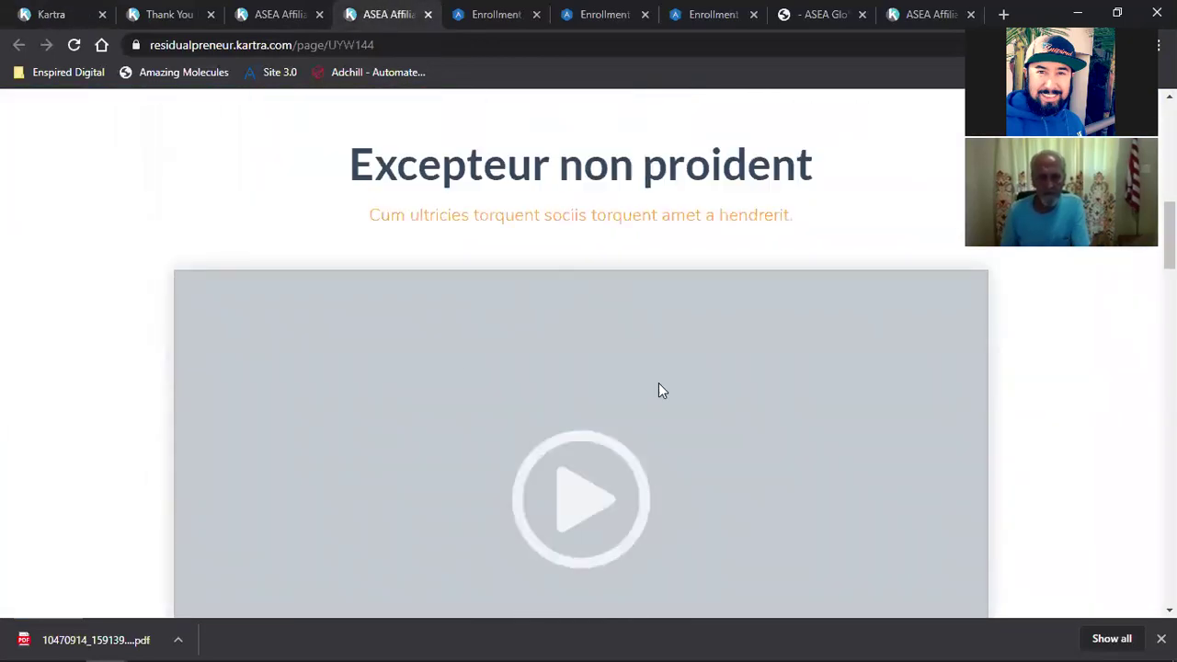
{"action": "left_click", "coordinate": [726, 14]}
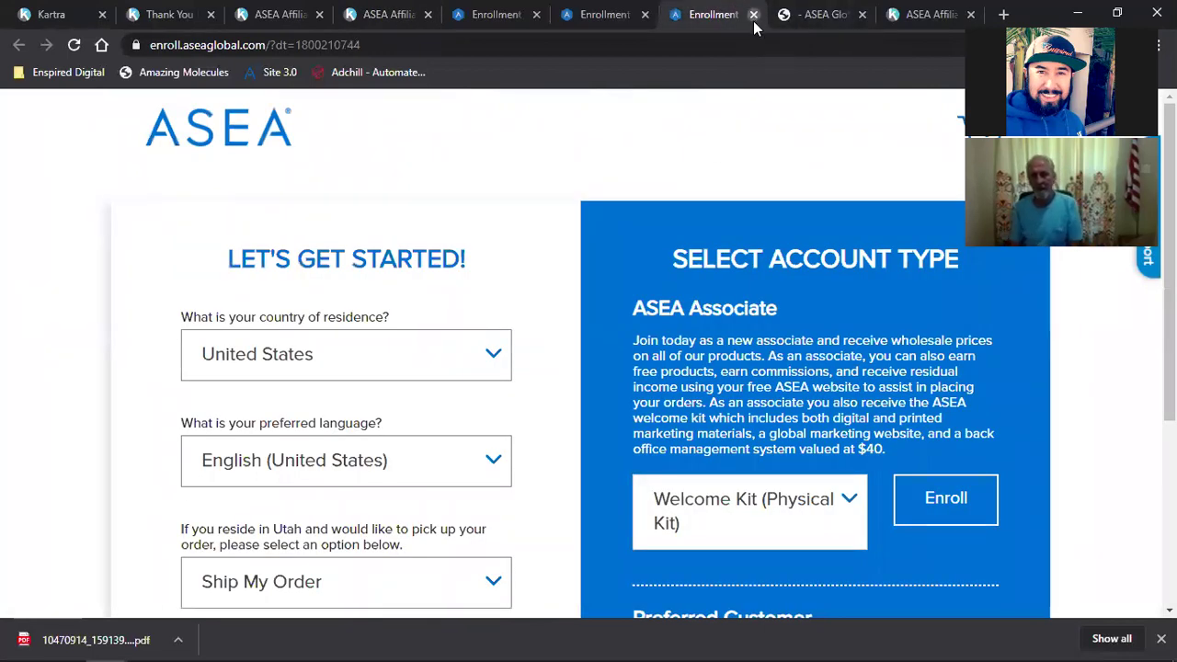
{"action": "left_click", "coordinate": [753, 15]}
{"action": "left_click", "coordinate": [416, 11]}
{"action": "left_click", "coordinate": [798, 14]}
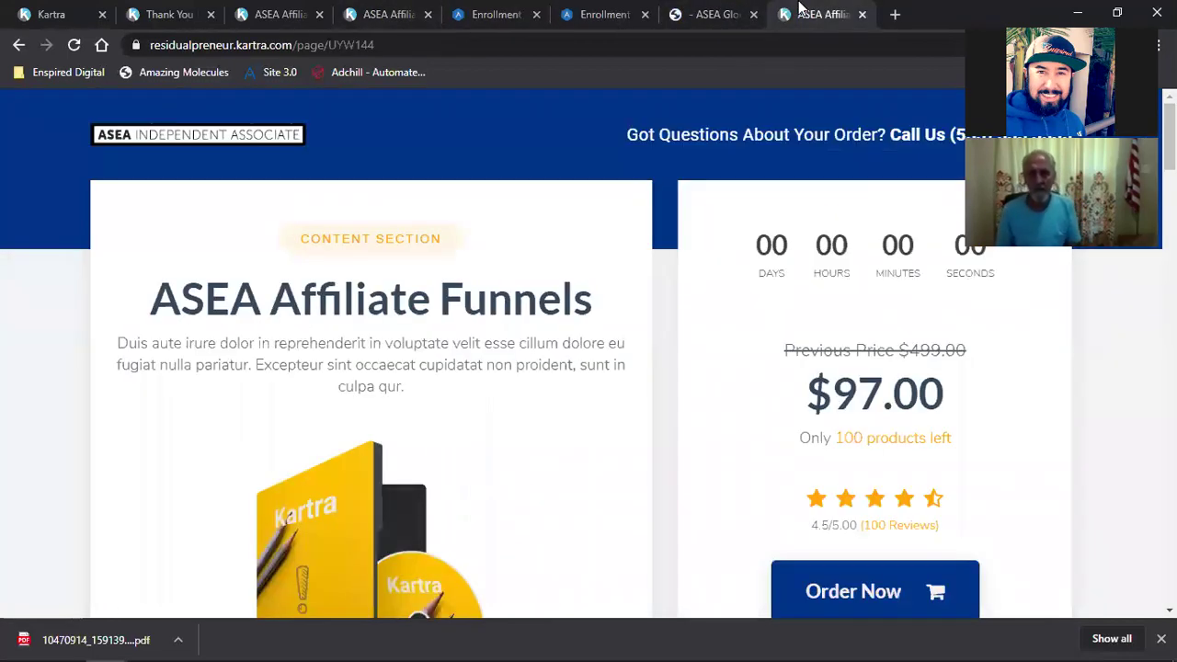
{"action": "left_click", "coordinate": [699, 14]}
{"action": "left_click", "coordinate": [753, 15]}
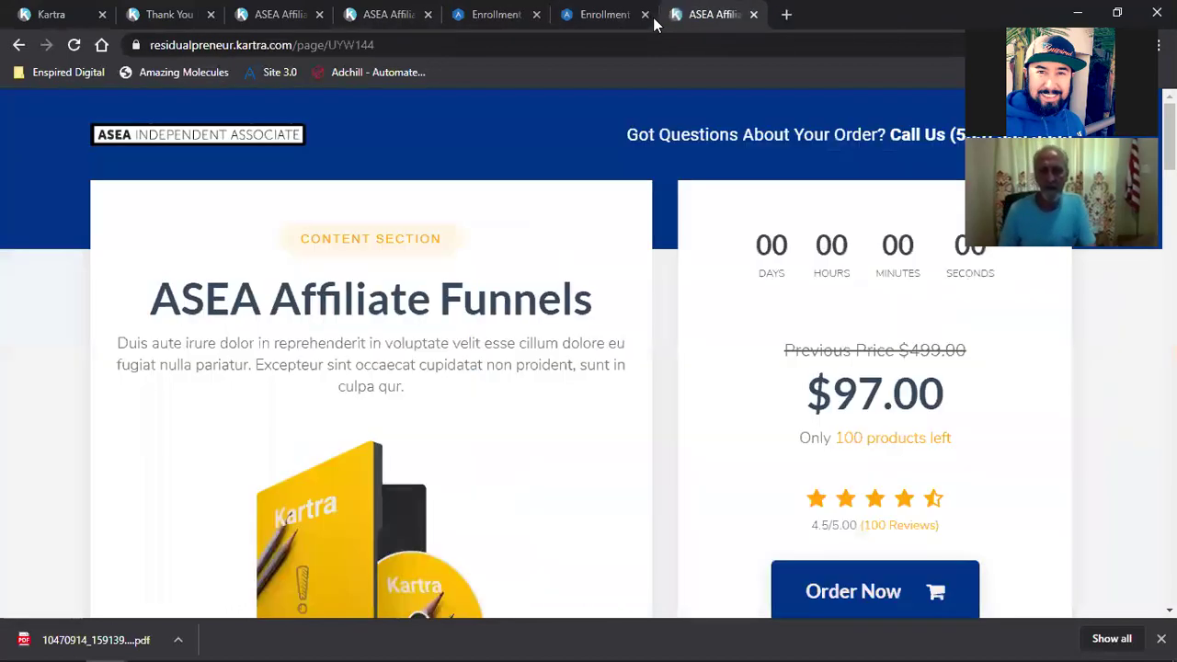
{"action": "left_click", "coordinate": [645, 15]}
{"action": "left_click", "coordinate": [537, 14]}
{"action": "left_click", "coordinate": [383, 15]}
{"action": "scroll", "coordinate": [462, 187], "scroll_direction": "up", "scroll_amount": 10}
Step: Check the Thank You For Ordering page, then review the $97.00 price on the sales page
{"action": "left_click", "coordinate": [308, 11]}
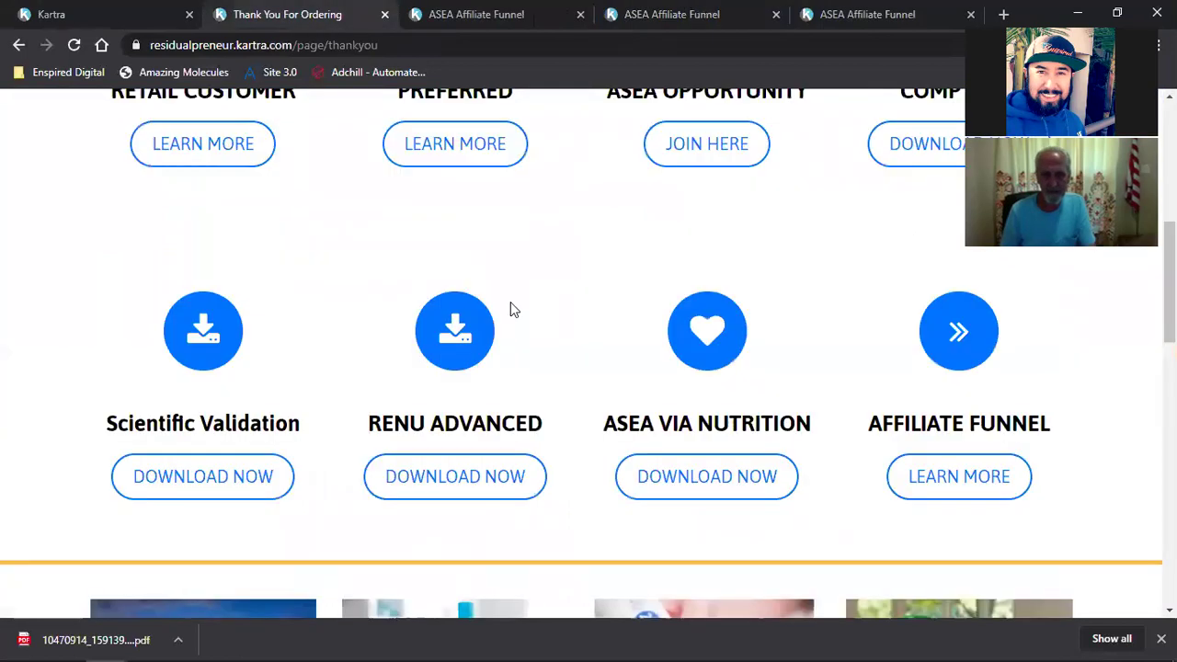
{"action": "scroll", "coordinate": [616, 410], "scroll_direction": "up", "scroll_amount": 1}
{"action": "left_click", "coordinate": [520, 11]}
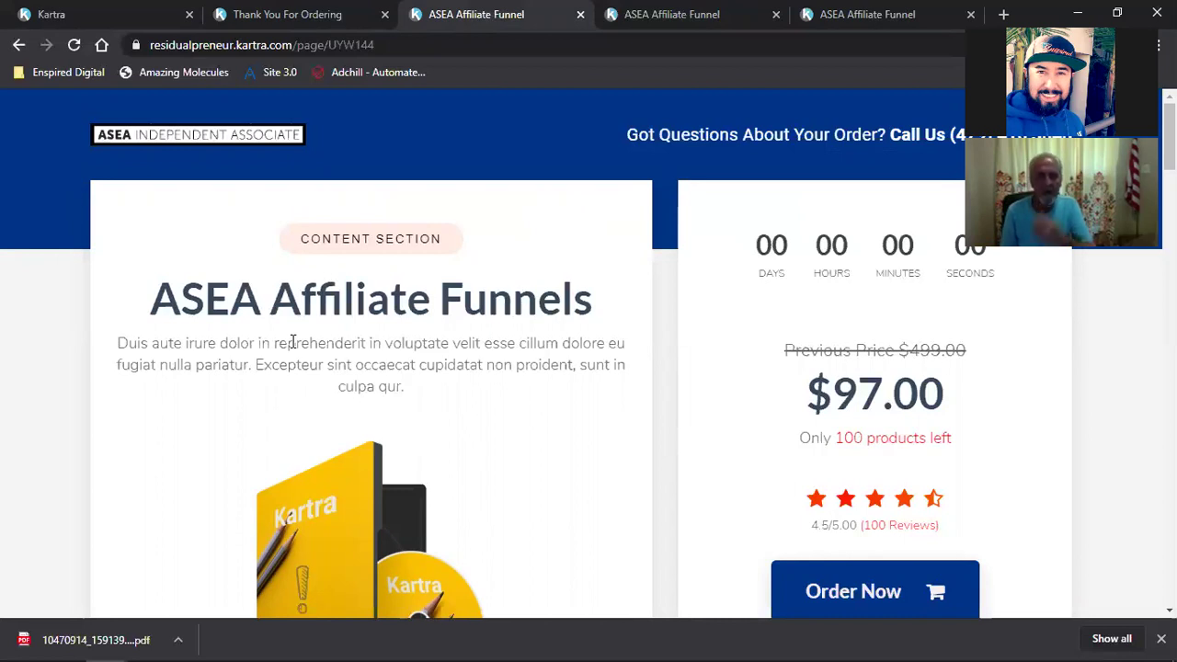
{"action": "triple_click", "coordinate": [873, 408]}
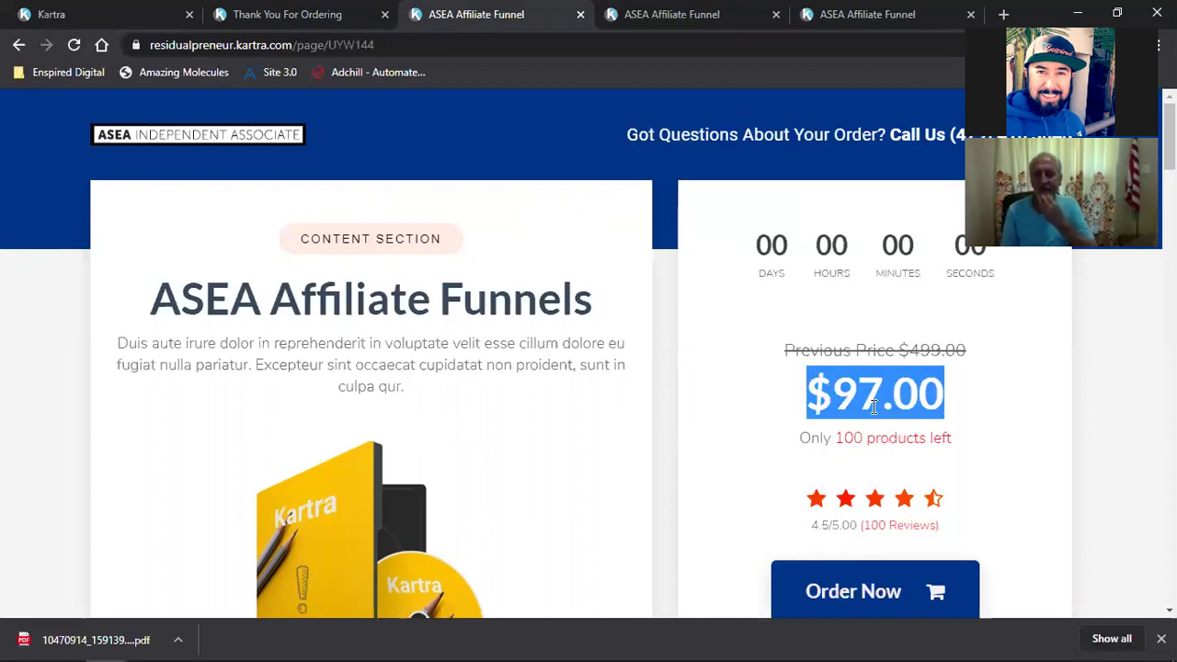
{"action": "left_click", "coordinate": [870, 408]}
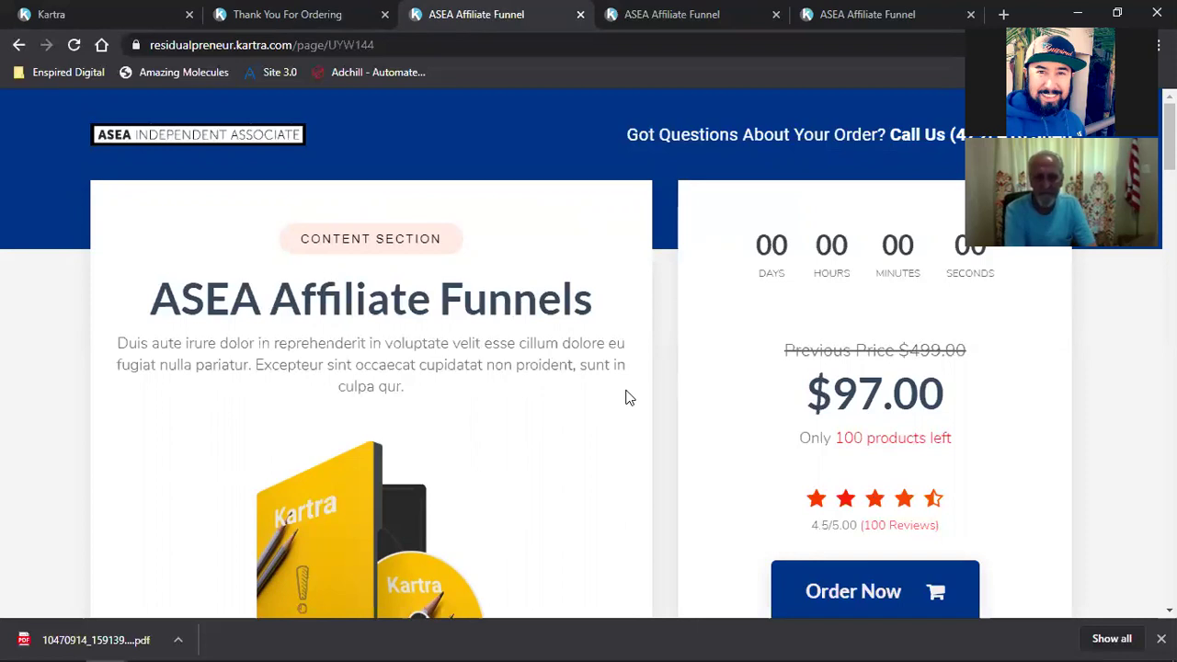
{"action": "left_click", "coordinate": [101, 11]}
Step: Confirm the USD 97.00 lifetime price and save the Pricing and Pages steps
{"action": "scroll", "coordinate": [474, 287], "scroll_direction": "up", "scroll_amount": 3}
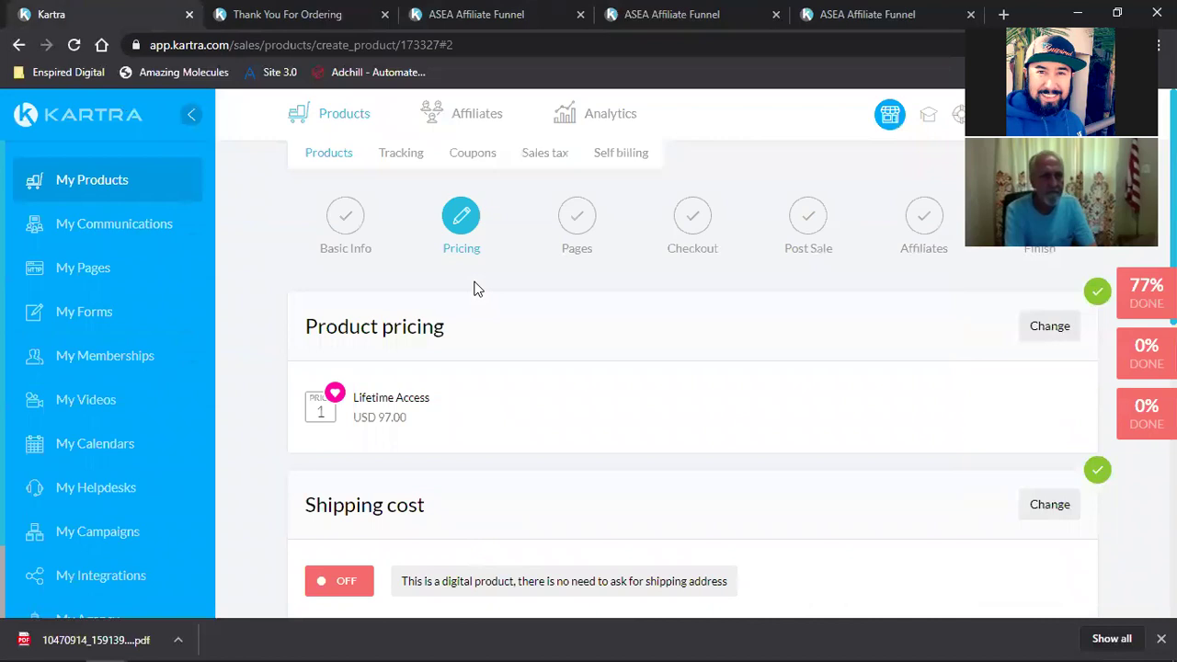
{"action": "left_click_drag", "start_coordinate": [366, 422], "coordinate": [571, 420]}
{"action": "left_click", "coordinate": [579, 423]}
{"action": "scroll", "coordinate": [579, 419], "scroll_direction": "down", "scroll_amount": 6}
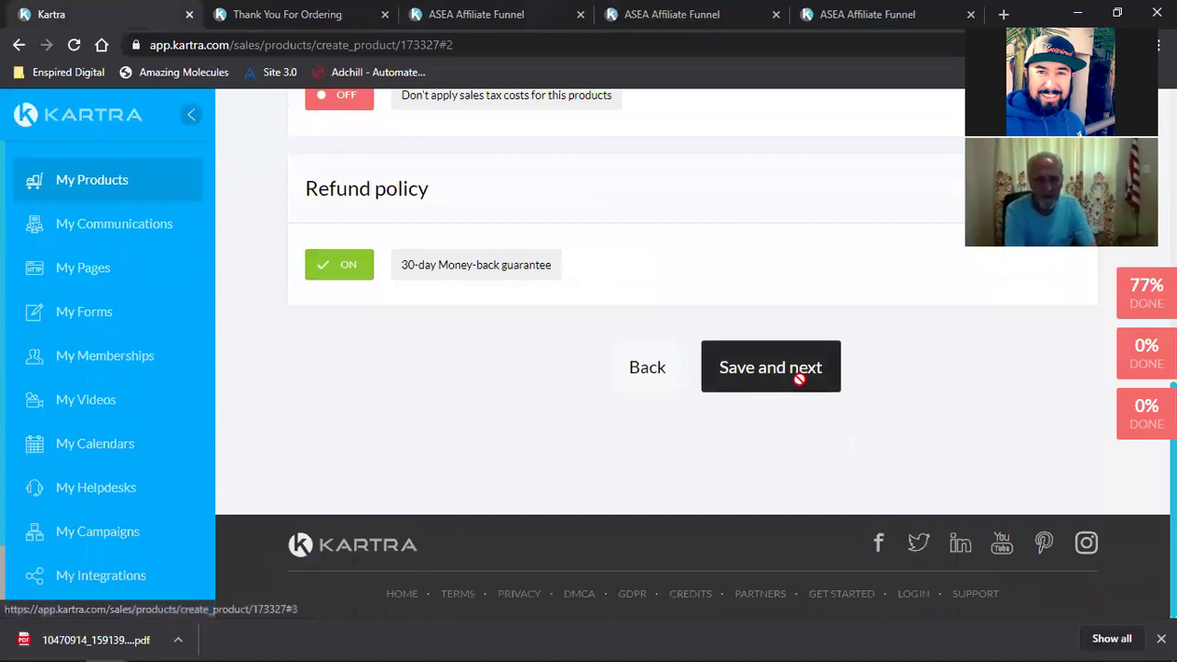
{"action": "left_click", "coordinate": [800, 377]}
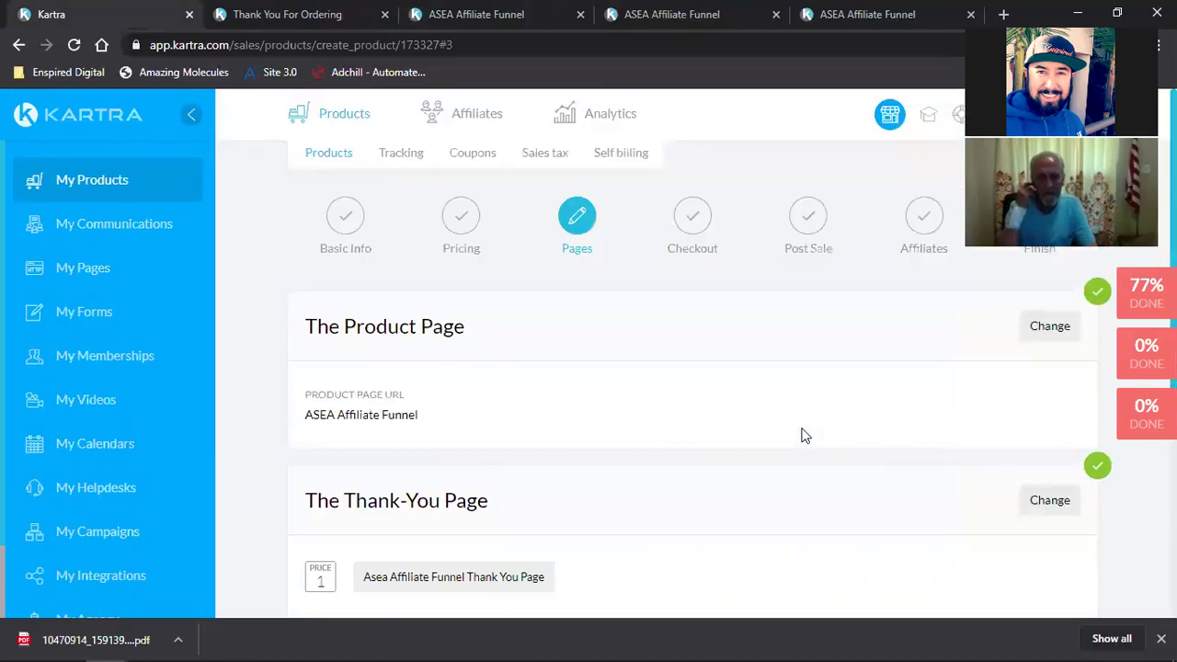
{"action": "scroll", "coordinate": [801, 433], "scroll_direction": "down", "scroll_amount": 3}
{"action": "left_click", "coordinate": [786, 501]}
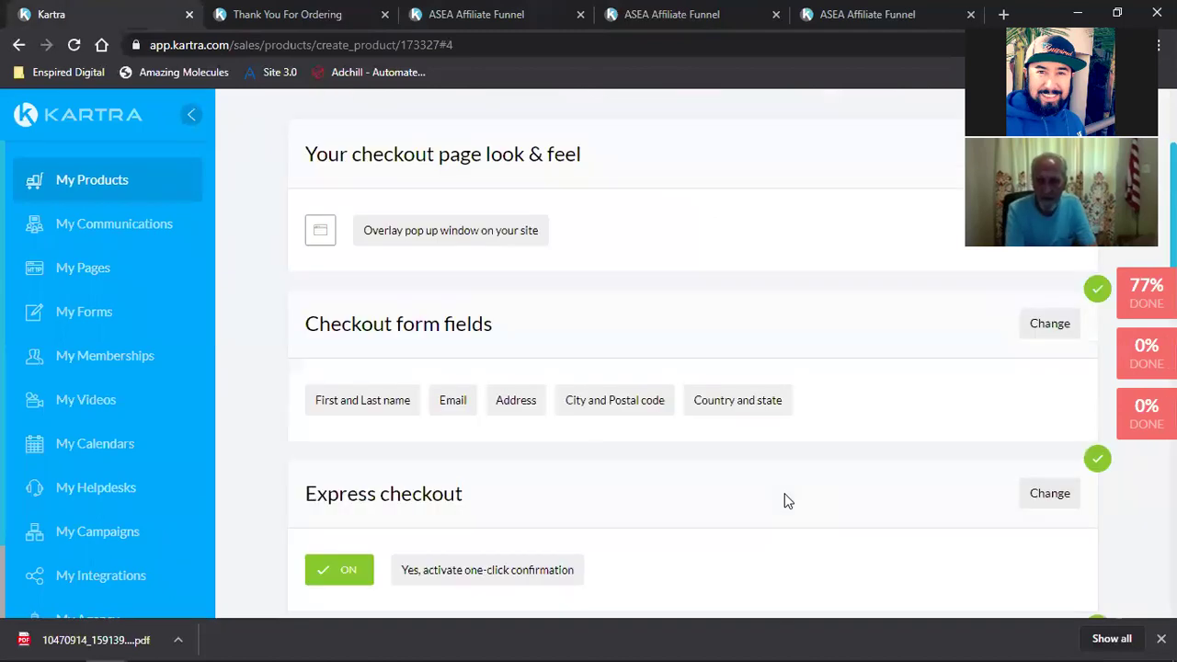
Step: Save through the Checkout, Post Sale and Affiliates steps to complete the product setup
{"action": "scroll", "coordinate": [782, 496], "scroll_direction": "down", "scroll_amount": 5}
{"action": "left_click", "coordinate": [785, 386]}
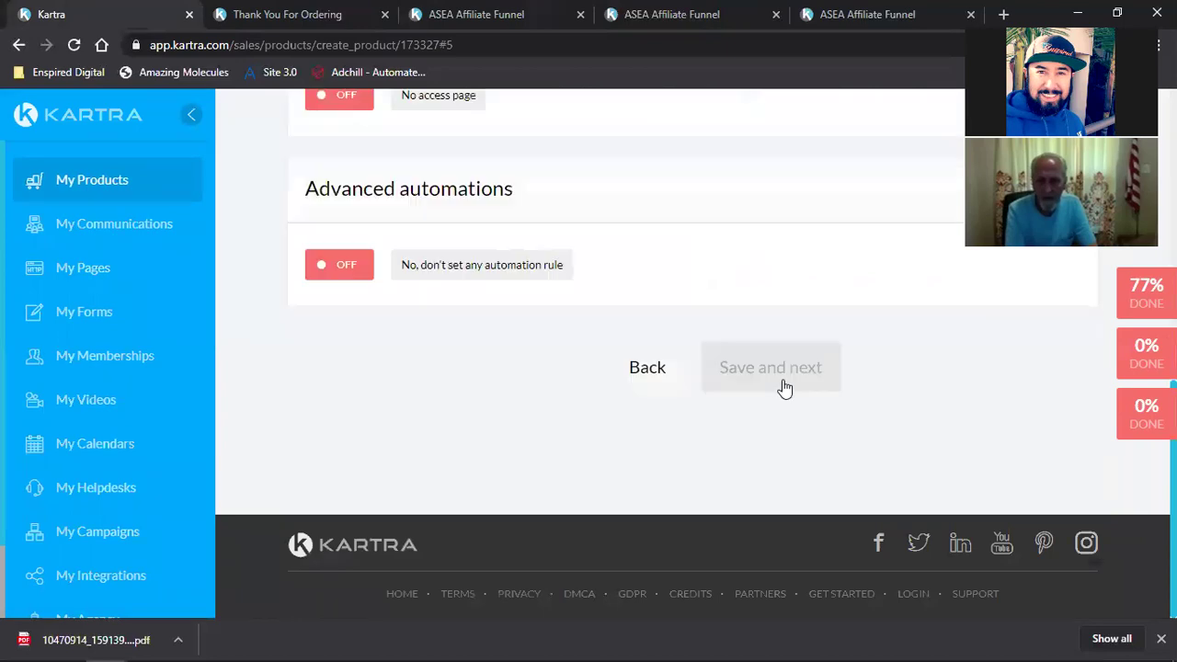
{"action": "left_click", "coordinate": [782, 385]}
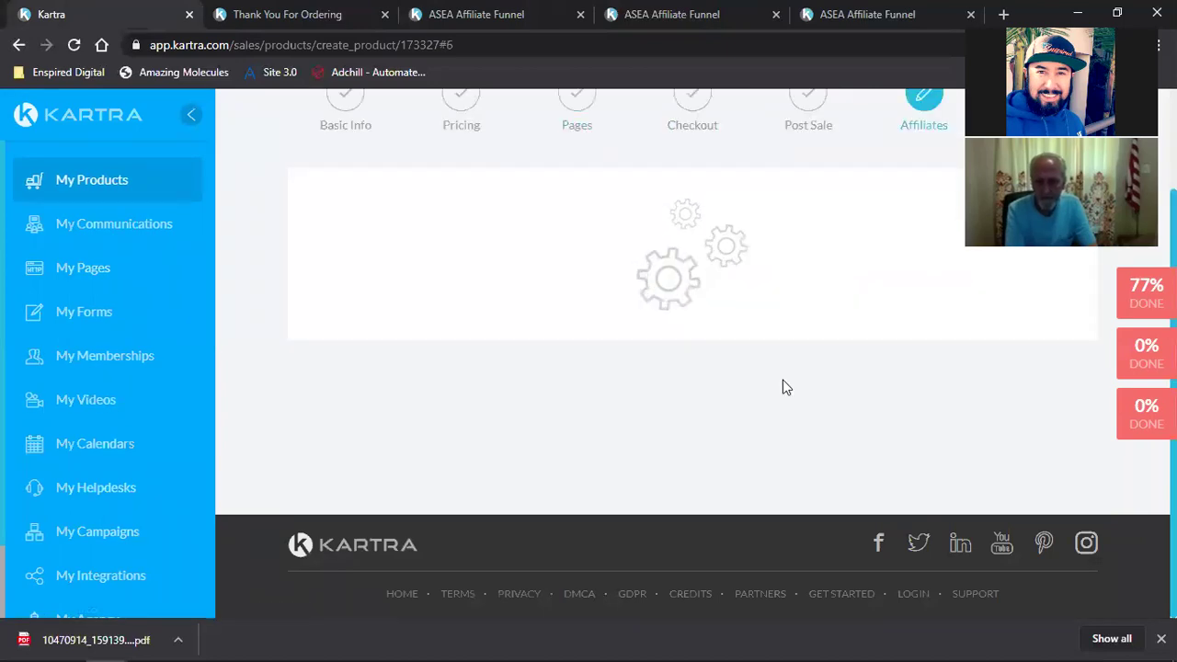
{"action": "left_click", "coordinate": [784, 386]}
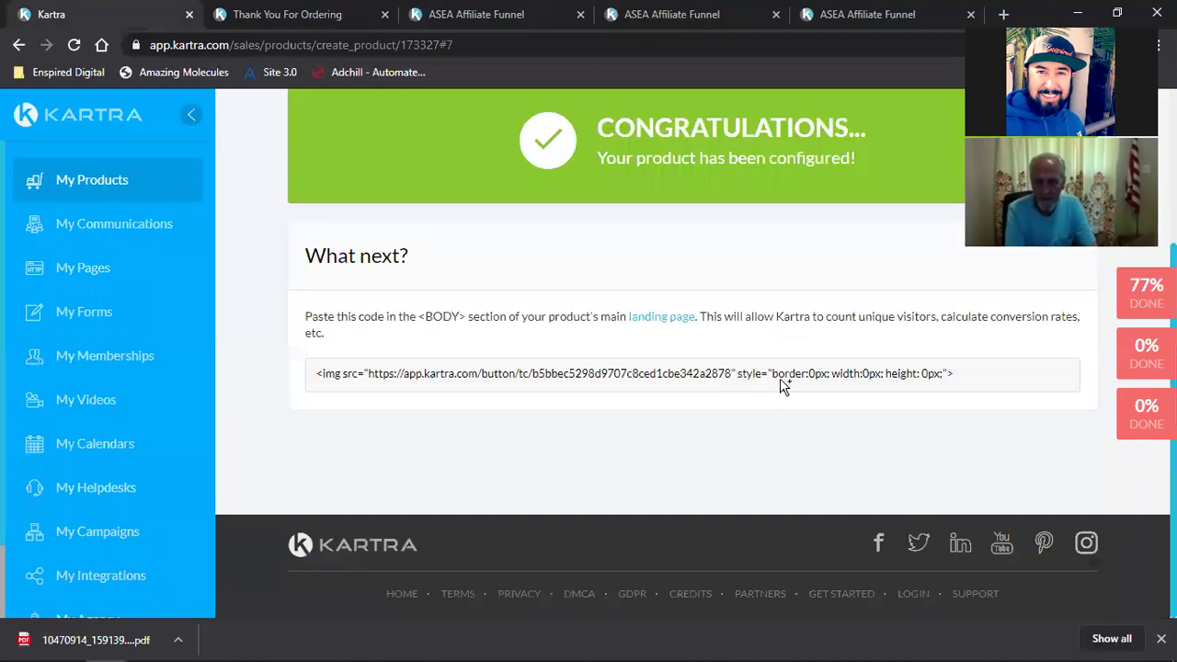
{"action": "scroll", "coordinate": [98, 447], "scroll_direction": "down", "scroll_amount": 2}
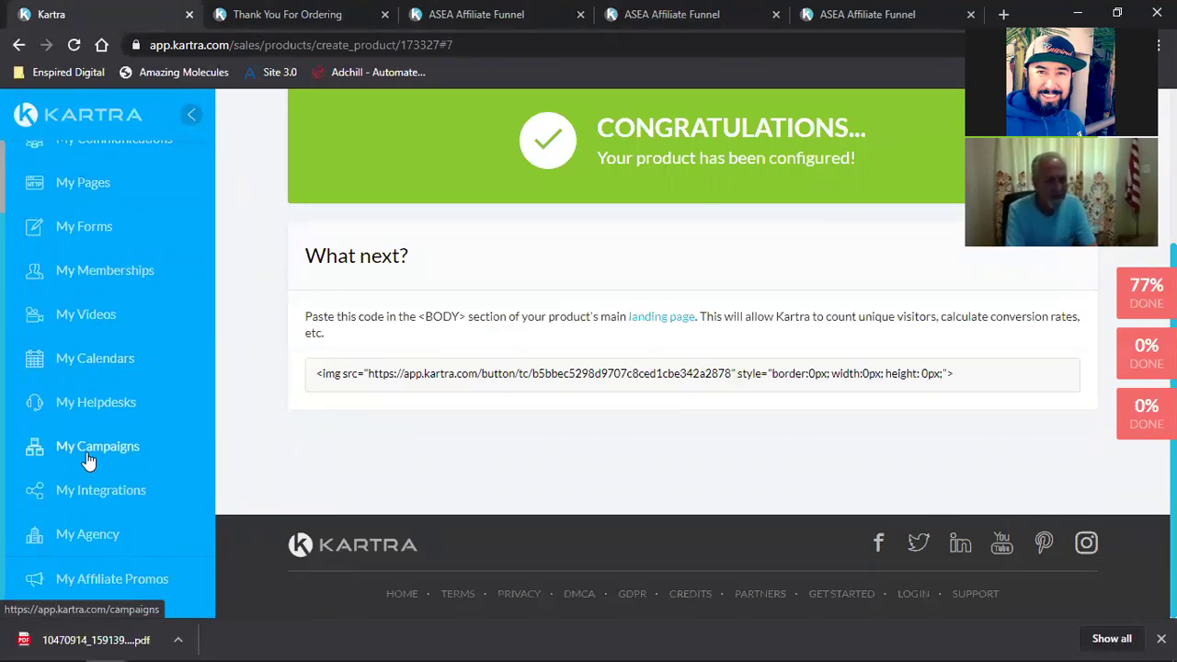
Step: Open My Campaigns and bring up the options menu on the ASEA Affiliate Funnel campaign card
{"action": "left_click", "coordinate": [87, 454]}
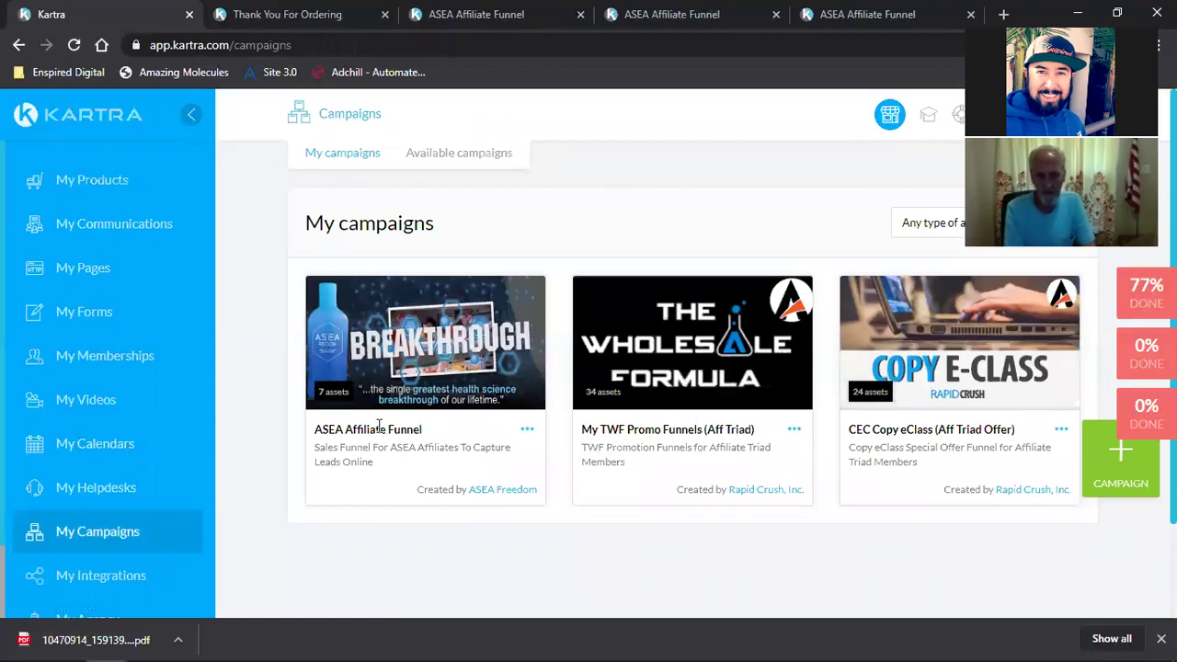
{"action": "double_click", "coordinate": [379, 429]}
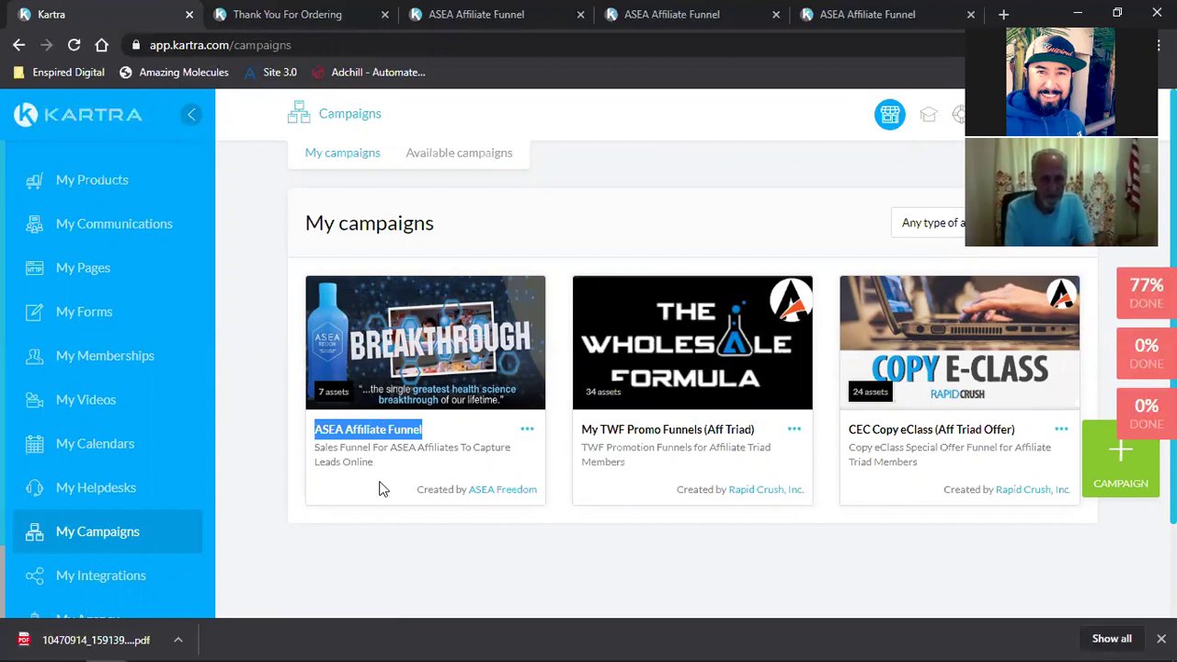
{"action": "left_click", "coordinate": [526, 432]}
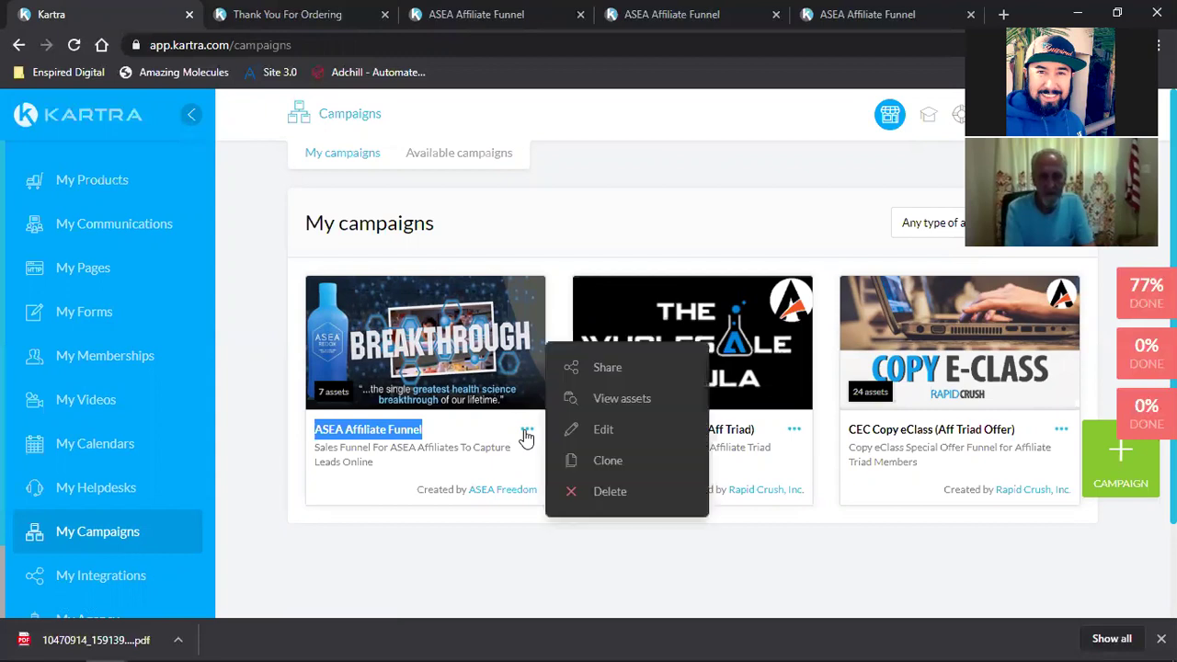
Step: Start sharing the ASEA Affiliate Funnel campaign and accept the sharing terms
{"action": "left_click", "coordinate": [609, 368]}
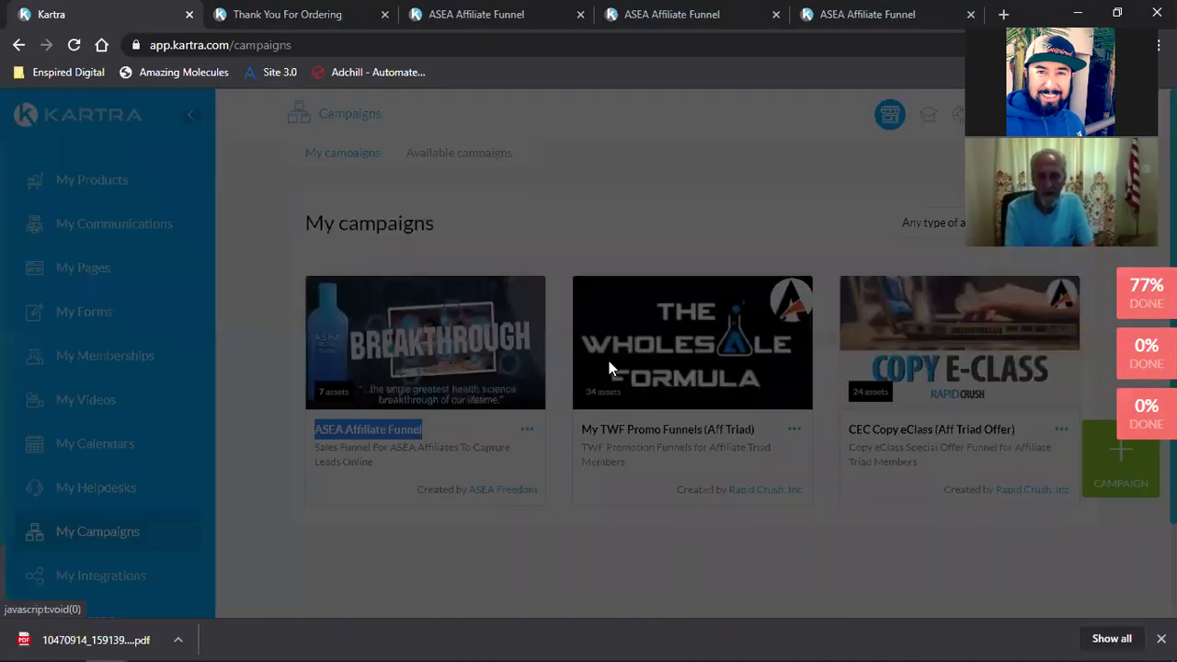
{"action": "scroll", "coordinate": [515, 441], "scroll_direction": "down", "scroll_amount": 1}
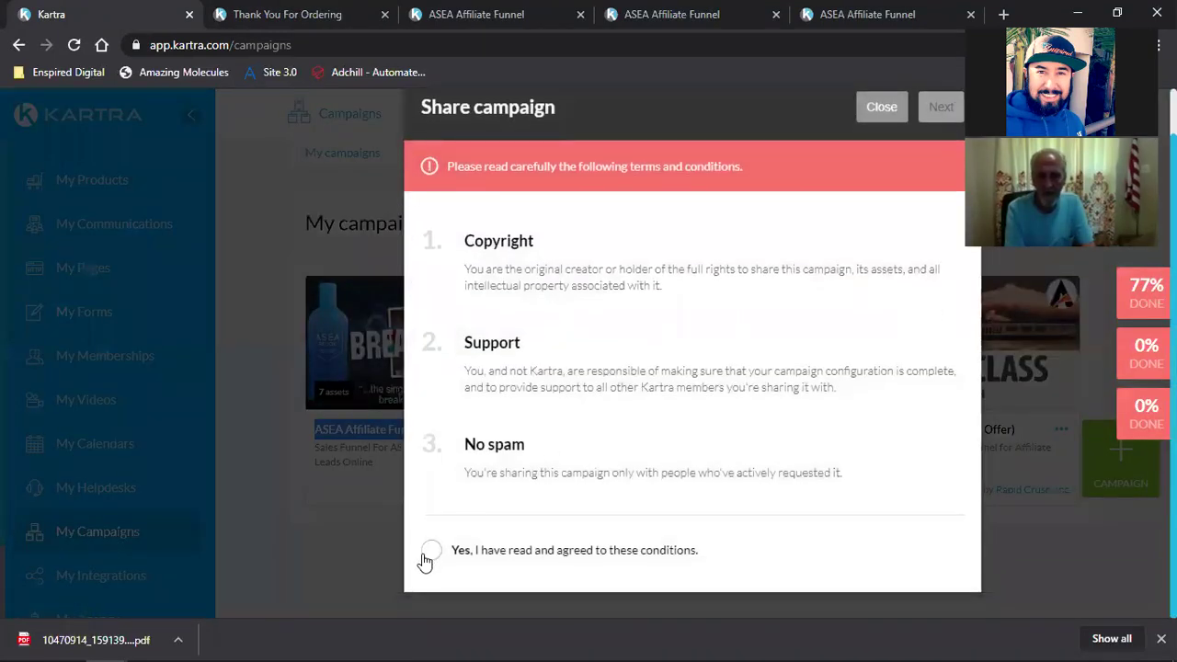
{"action": "left_click", "coordinate": [431, 550]}
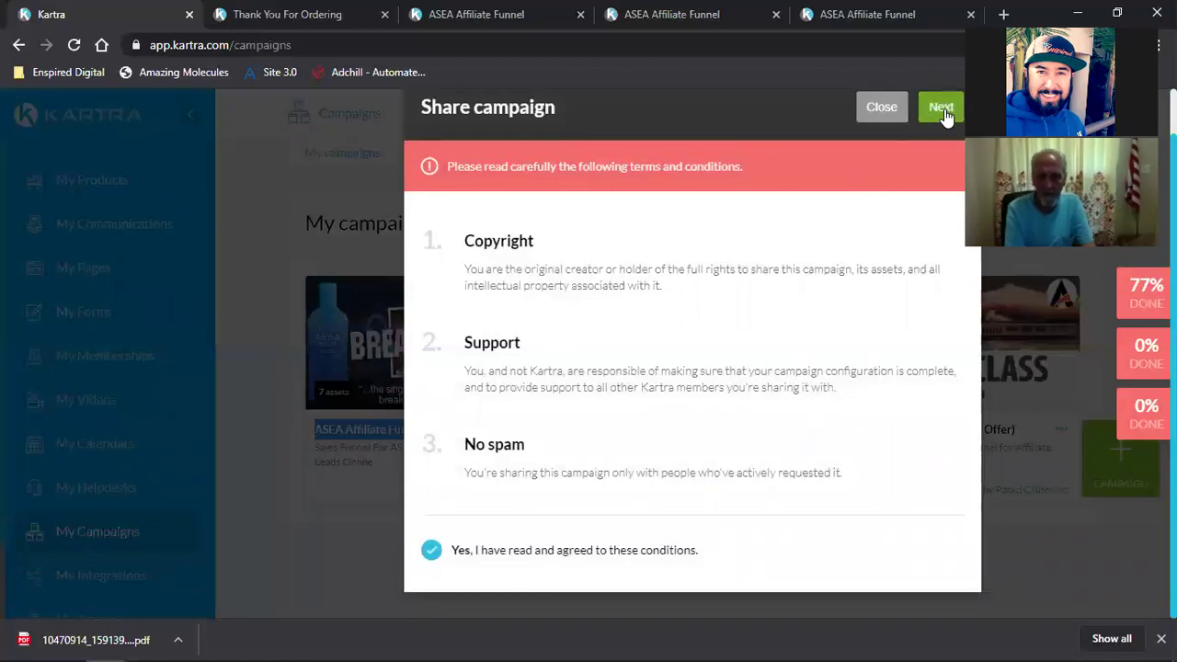
{"action": "left_click", "coordinate": [938, 107]}
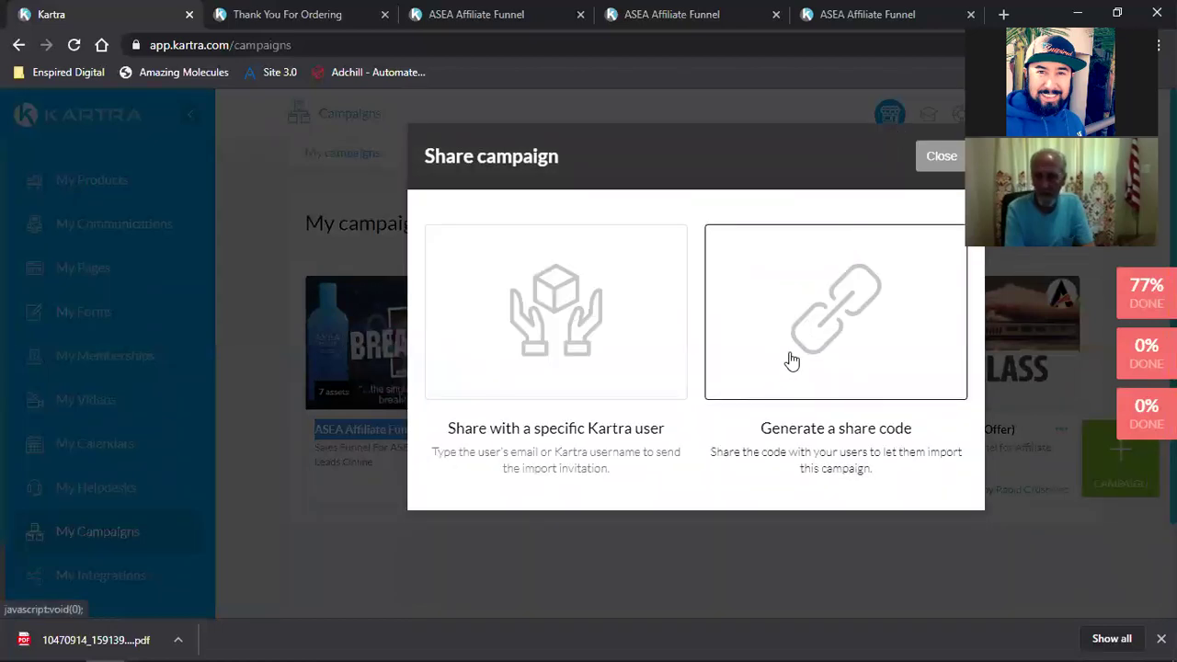
Step: Generate and copy the campaign's share code, then go to My Communications
{"action": "left_click", "coordinate": [790, 360]}
{"action": "scroll", "coordinate": [735, 478], "scroll_direction": "down", "scroll_amount": 3}
{"action": "double_click", "coordinate": [468, 533]}
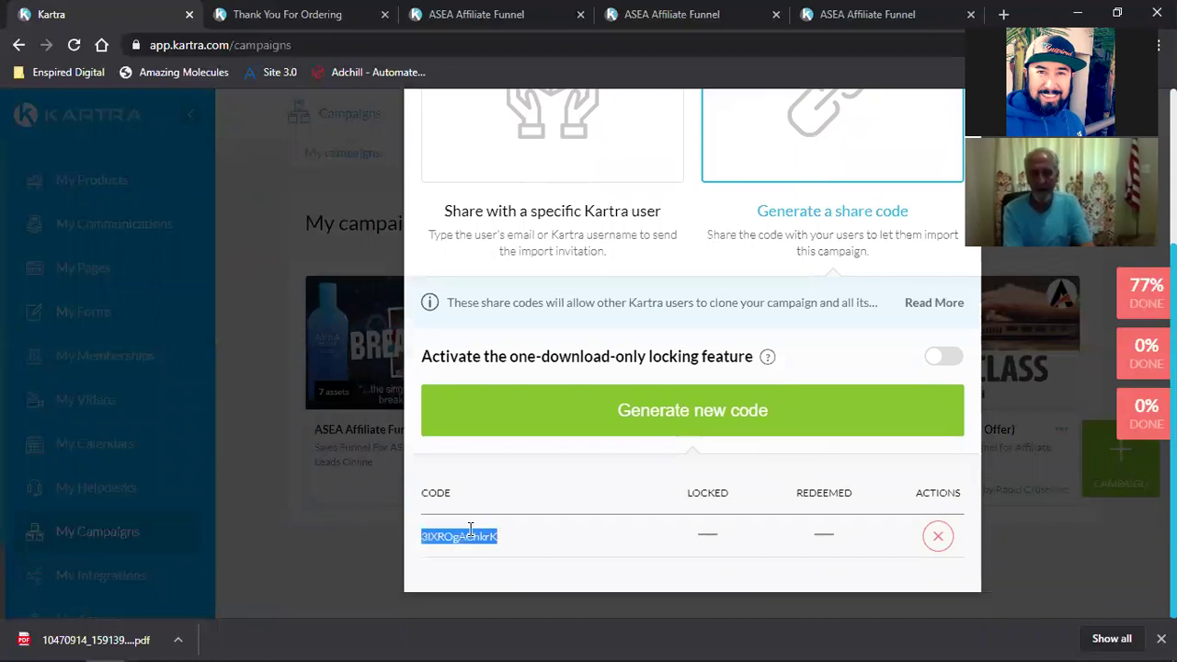
{"action": "right_click", "coordinate": [462, 532]}
{"action": "left_click", "coordinate": [483, 540]}
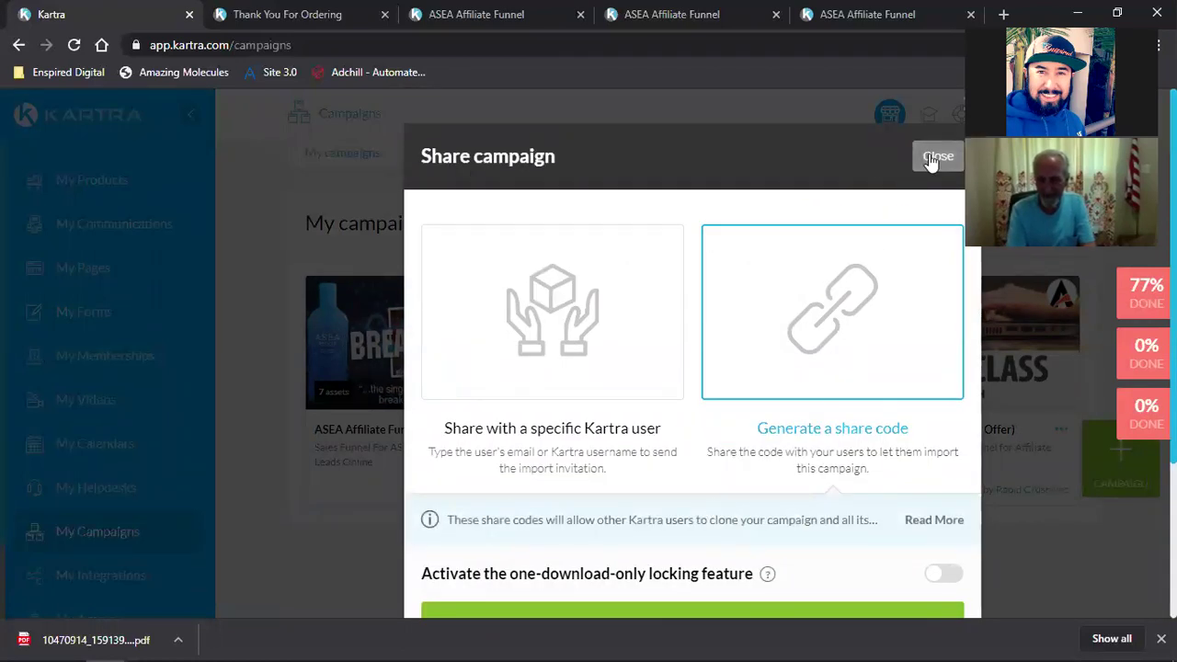
{"action": "left_click", "coordinate": [937, 157]}
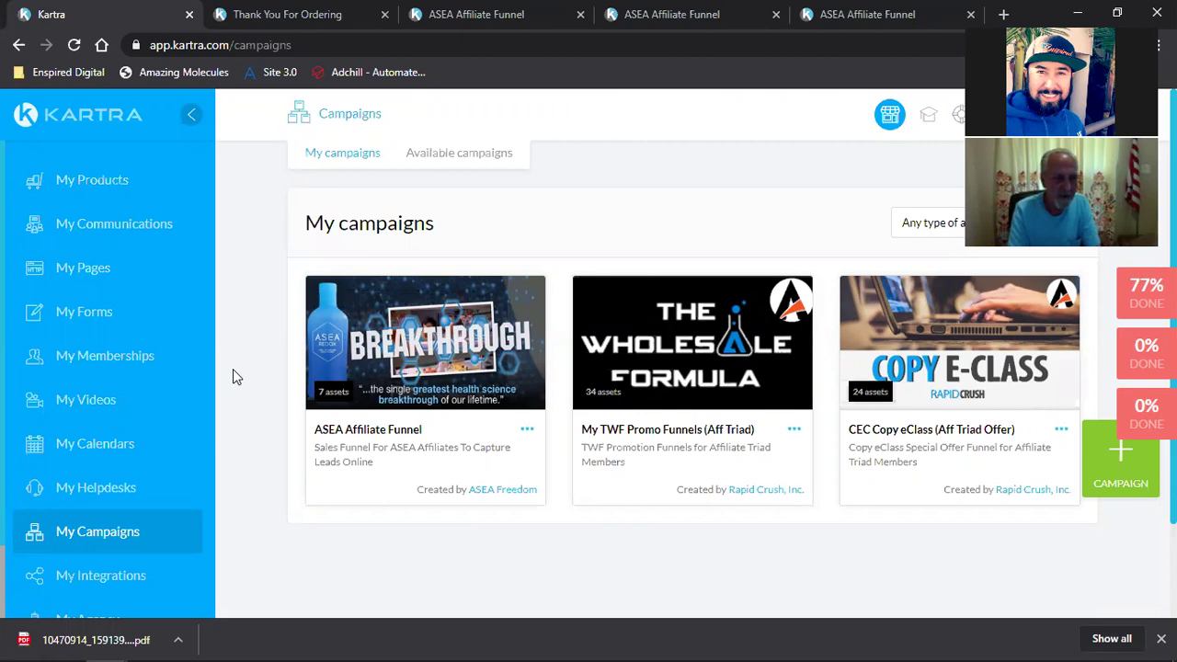
{"action": "left_click", "coordinate": [75, 225]}
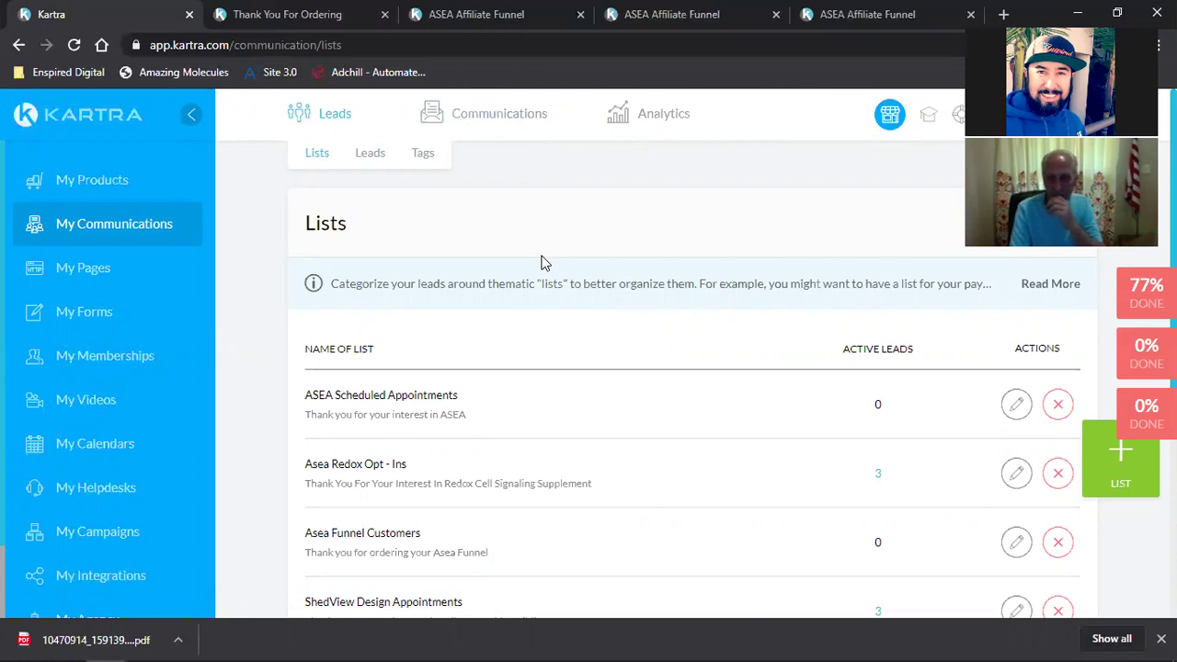
Step: Glance at the Asea Affiliate Funnel product in My Products, then locate the Asea Funnel Customers list
{"action": "left_click", "coordinate": [145, 189]}
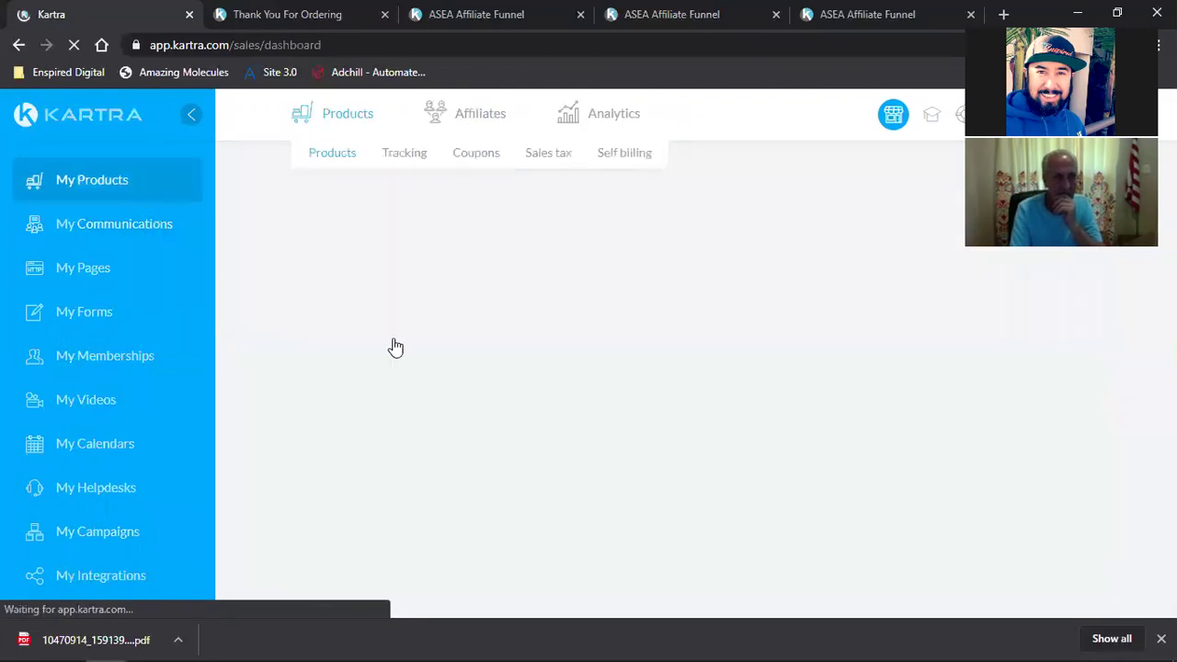
{"action": "triple_click", "coordinate": [420, 319]}
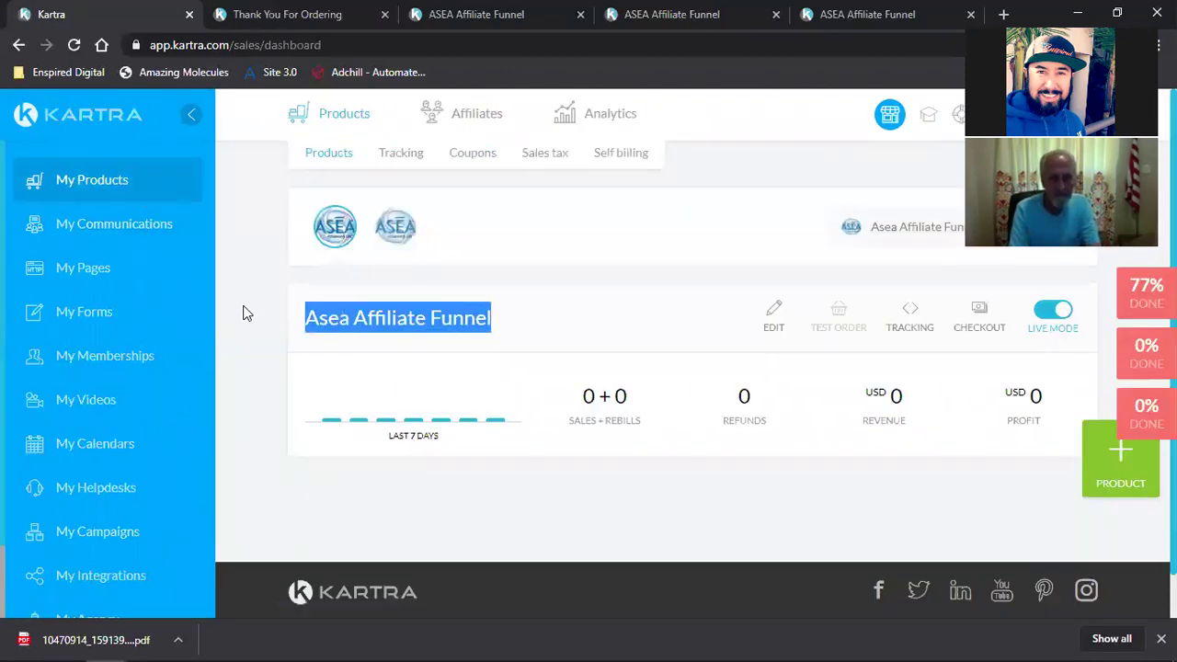
{"action": "left_click", "coordinate": [150, 223]}
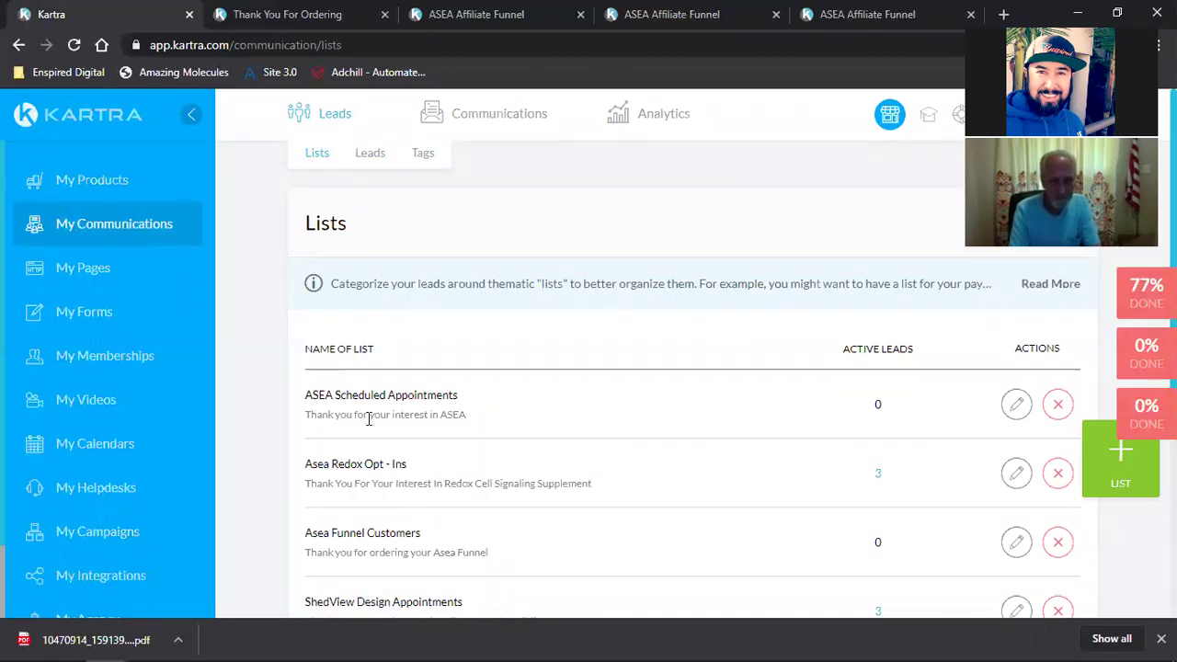
{"action": "scroll", "coordinate": [368, 419], "scroll_direction": "down", "scroll_amount": 2}
{"action": "scroll", "coordinate": [368, 419], "scroll_direction": "down", "scroll_amount": 2}
{"action": "scroll", "coordinate": [368, 416], "scroll_direction": "up", "scroll_amount": 2}
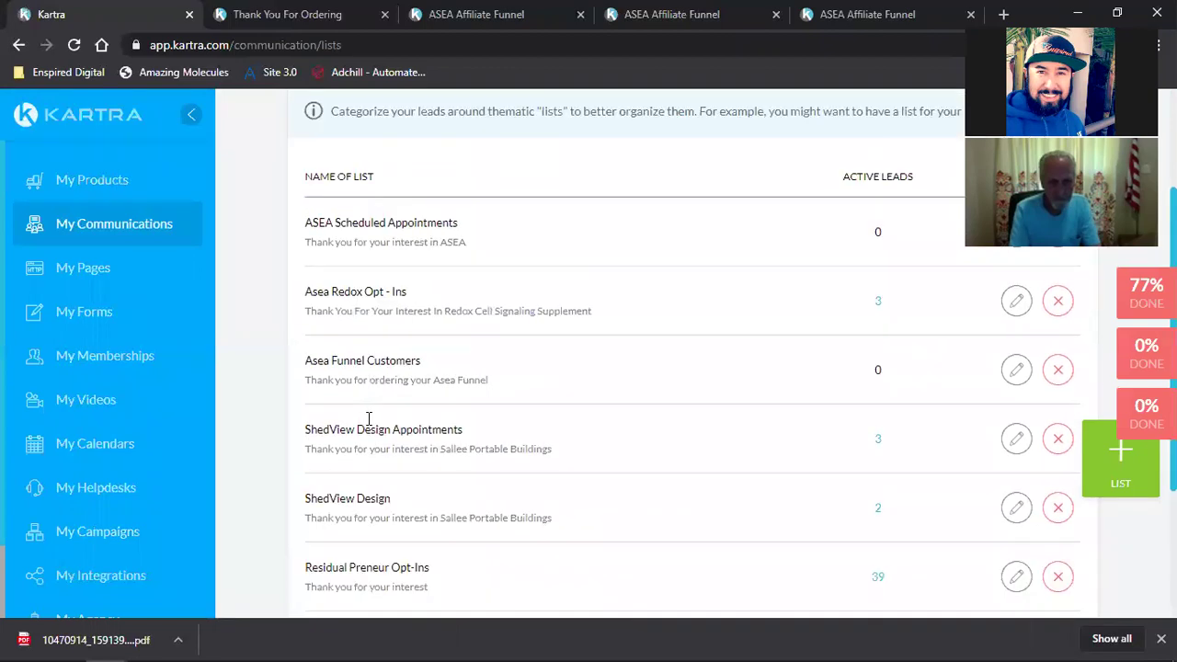
{"action": "triple_click", "coordinate": [349, 360]}
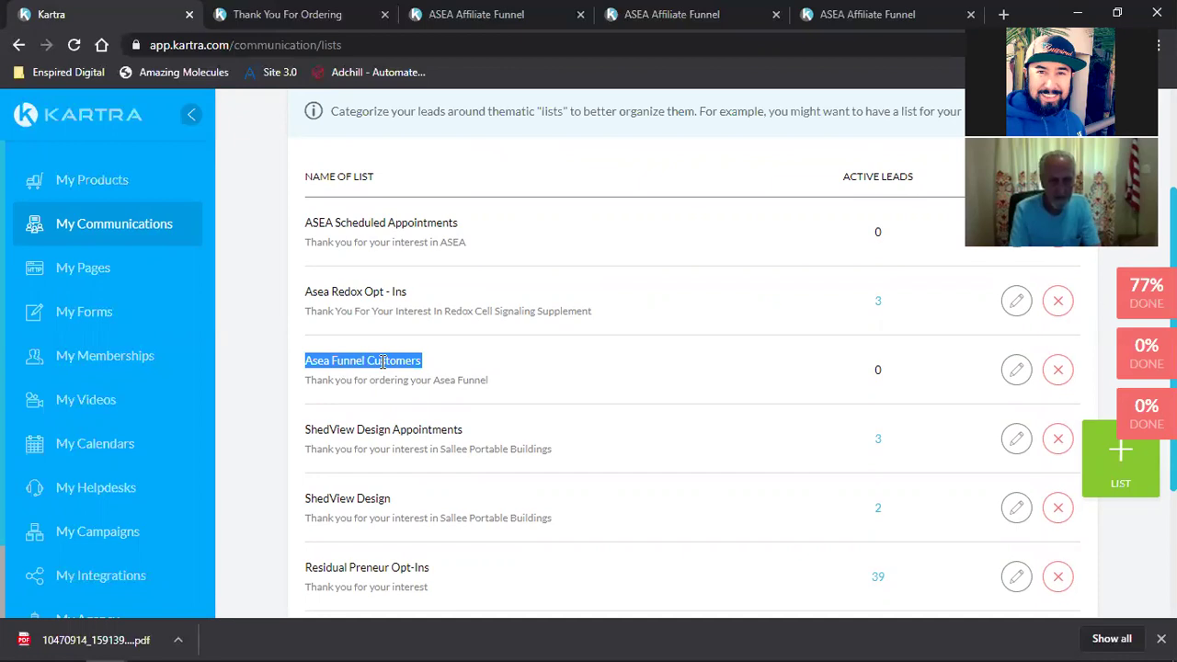
{"action": "left_click", "coordinate": [382, 362]}
{"action": "triple_click", "coordinate": [382, 361]}
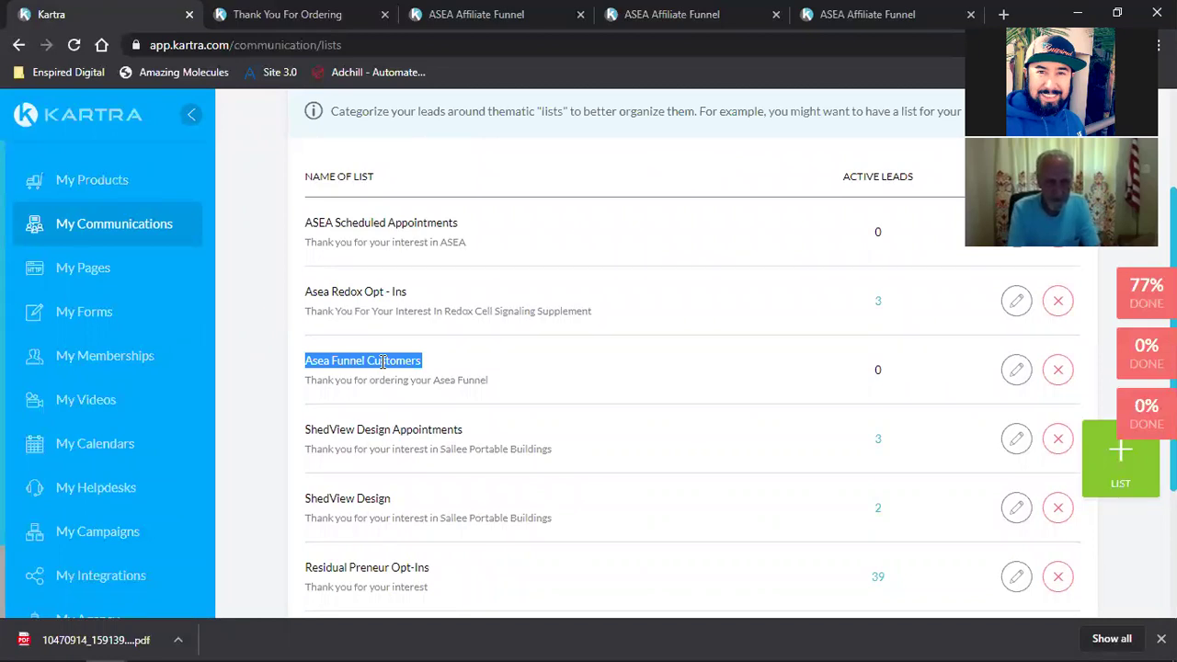
{"action": "scroll", "coordinate": [497, 377], "scroll_direction": "up", "scroll_amount": 2}
{"action": "left_click", "coordinate": [501, 155]}
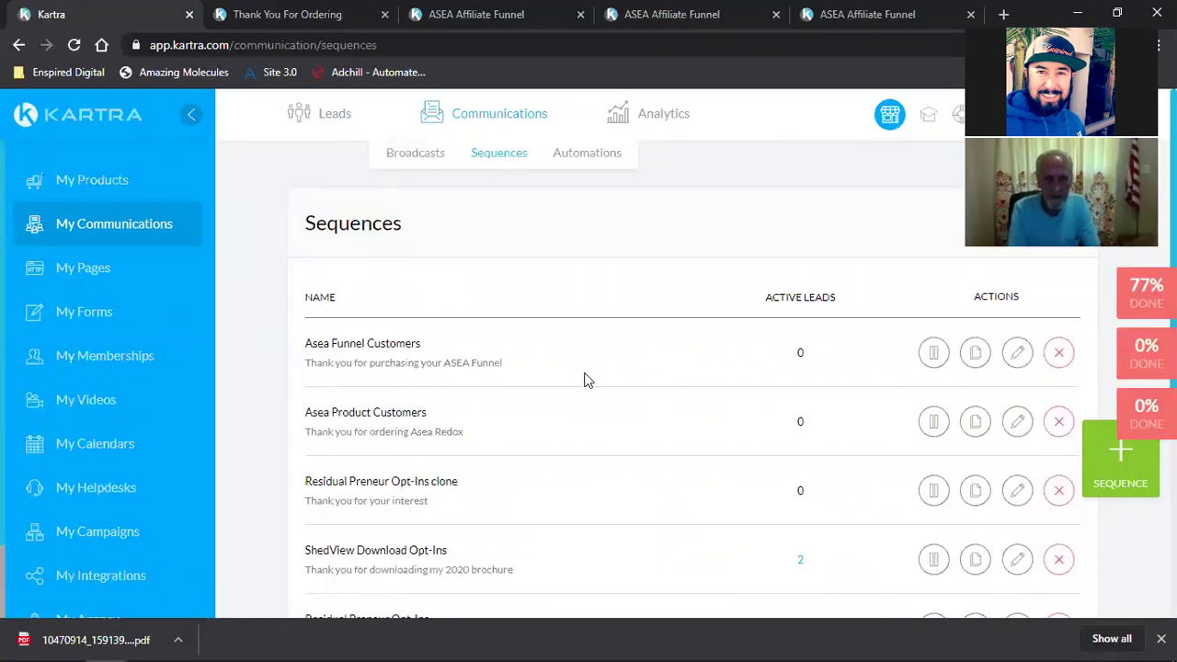
Step: Open the Asea Funnel Customers sequence in the builder and show its first email's options
{"action": "triple_click", "coordinate": [357, 343]}
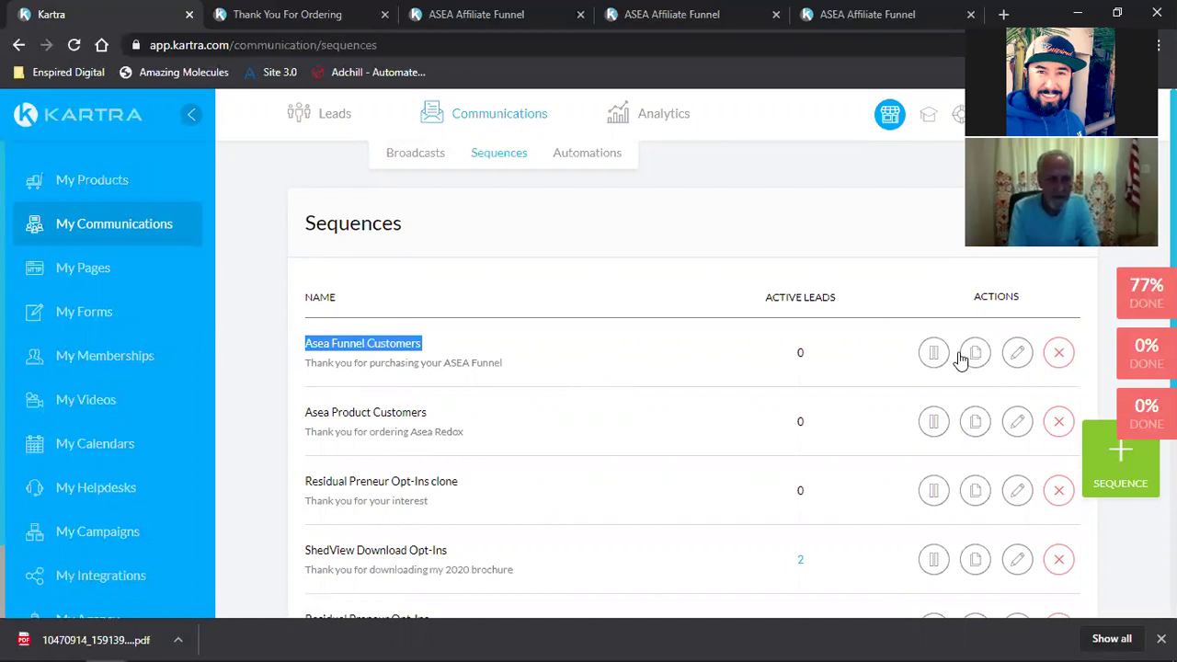
{"action": "left_click", "coordinate": [1016, 353]}
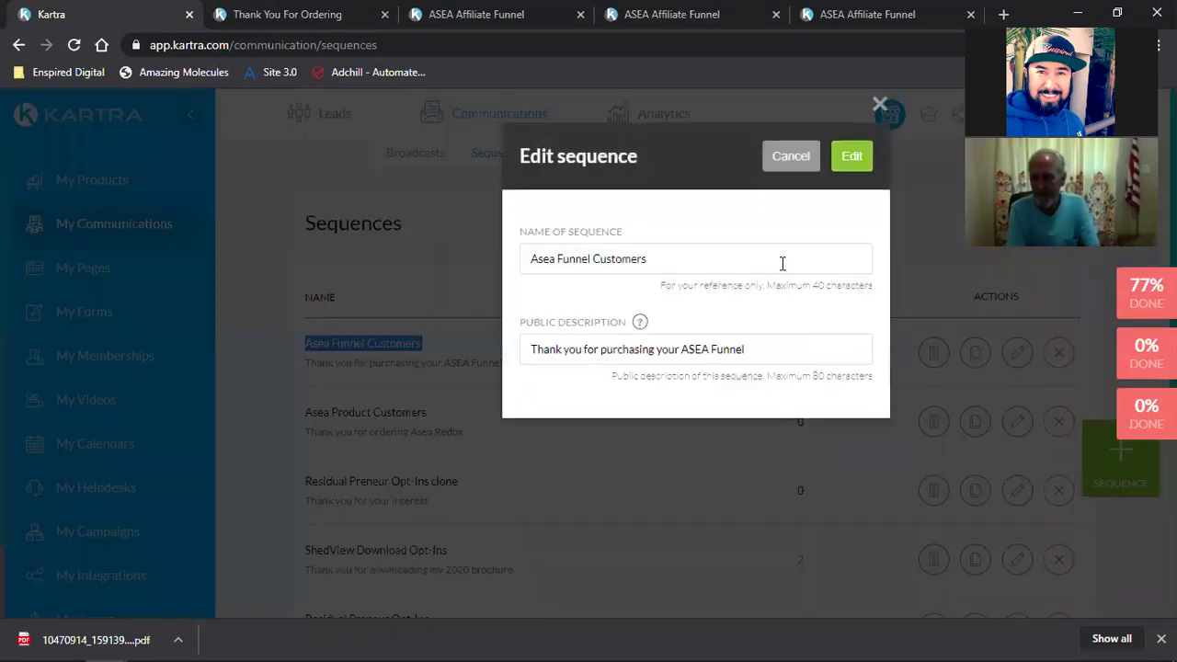
{"action": "left_click", "coordinate": [851, 156]}
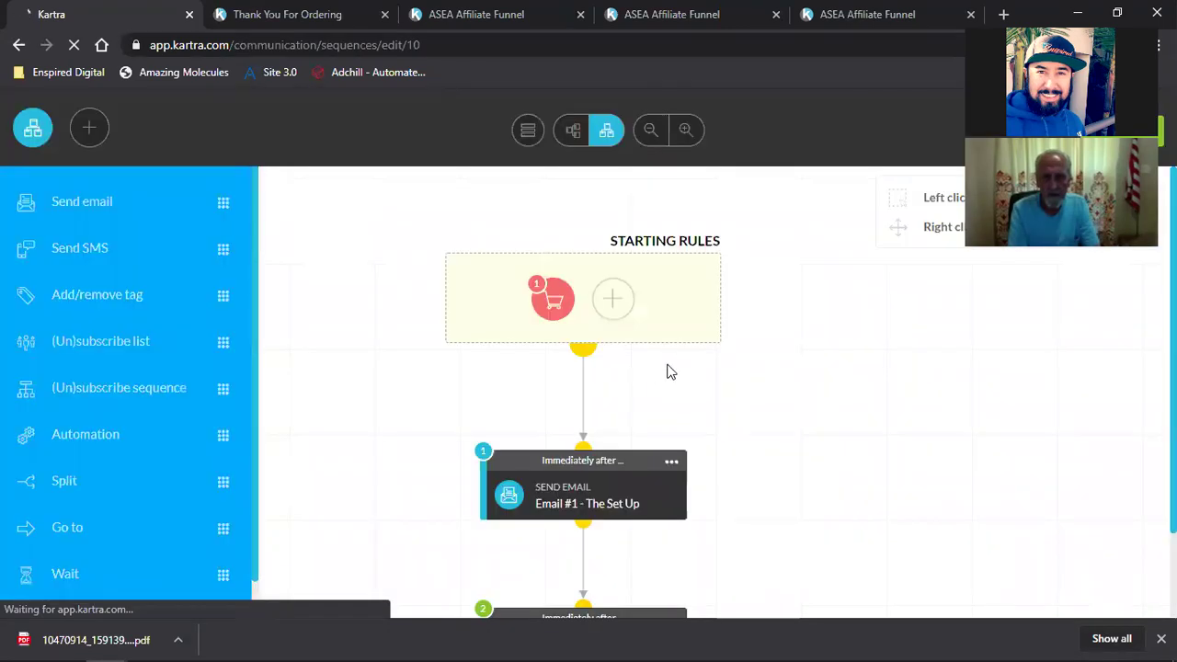
{"action": "left_click", "coordinate": [674, 378]}
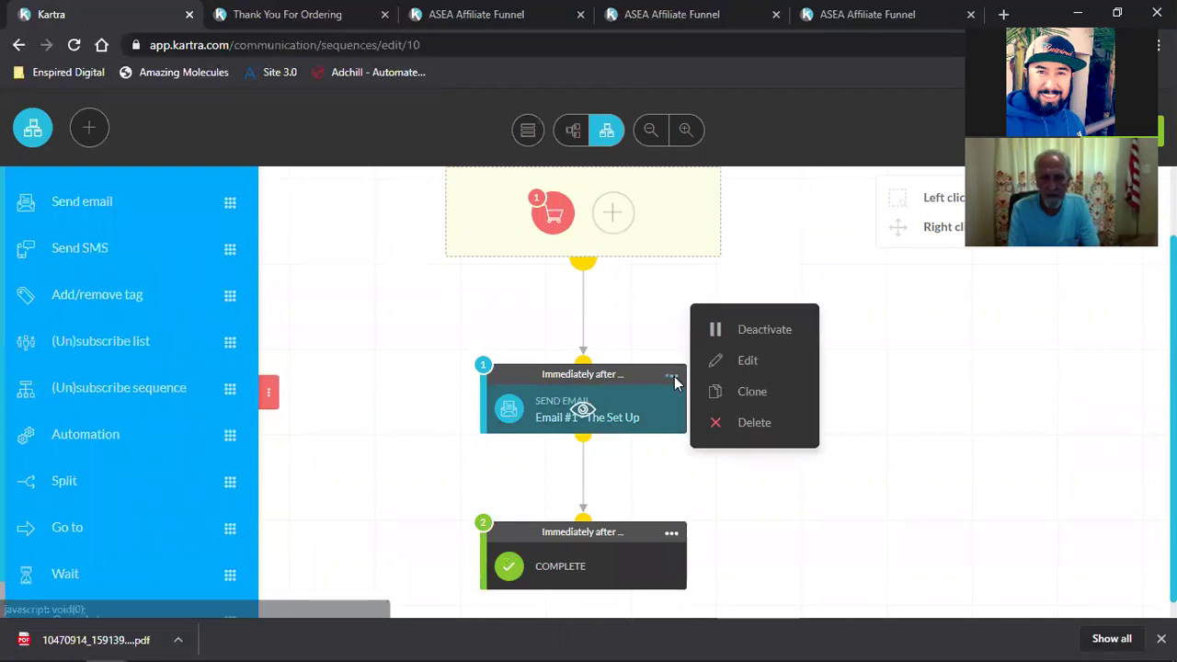
Step: Edit Email #1 - The Set Up and open its email content in the editor
{"action": "left_click", "coordinate": [771, 361]}
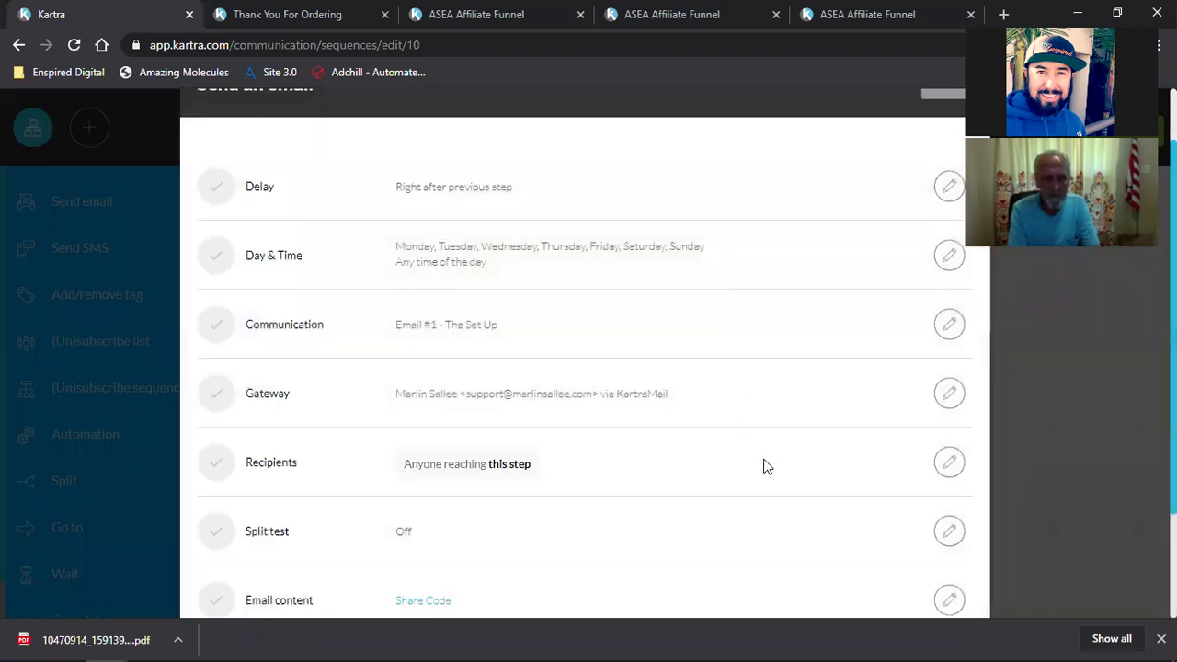
{"action": "scroll", "coordinate": [768, 465], "scroll_direction": "down", "scroll_amount": 2}
{"action": "left_click", "coordinate": [949, 457]}
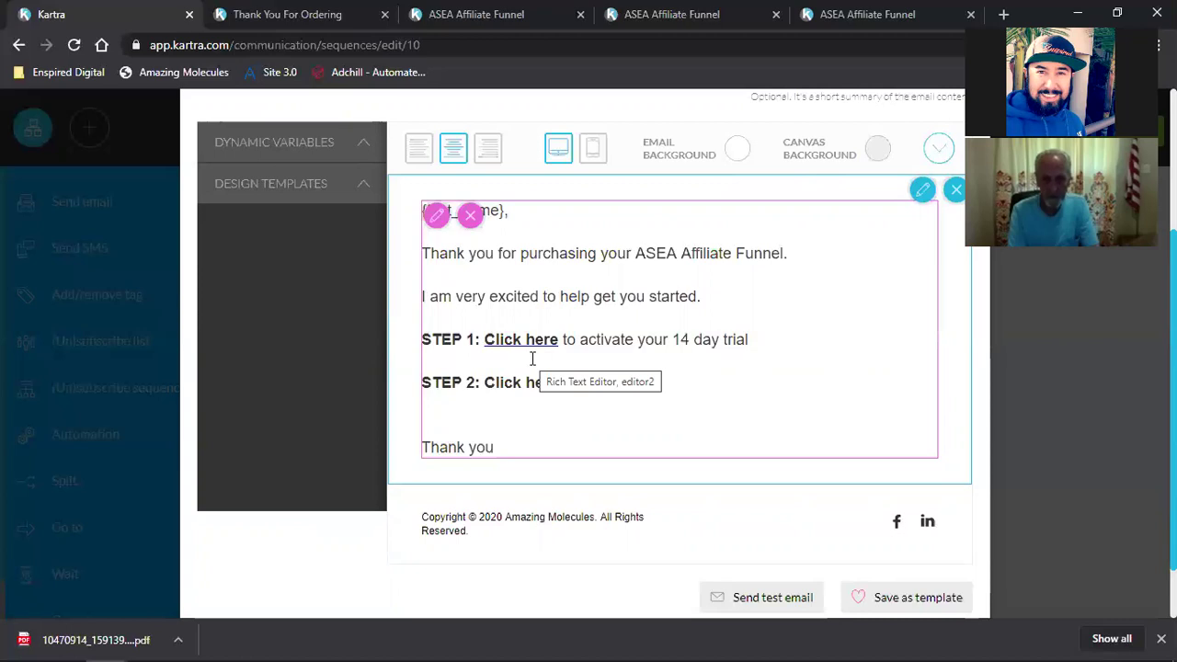
Step: Save the edited Share Code email and close the Send an email step panel
{"action": "scroll", "coordinate": [851, 460], "scroll_direction": "up", "scroll_amount": 3}
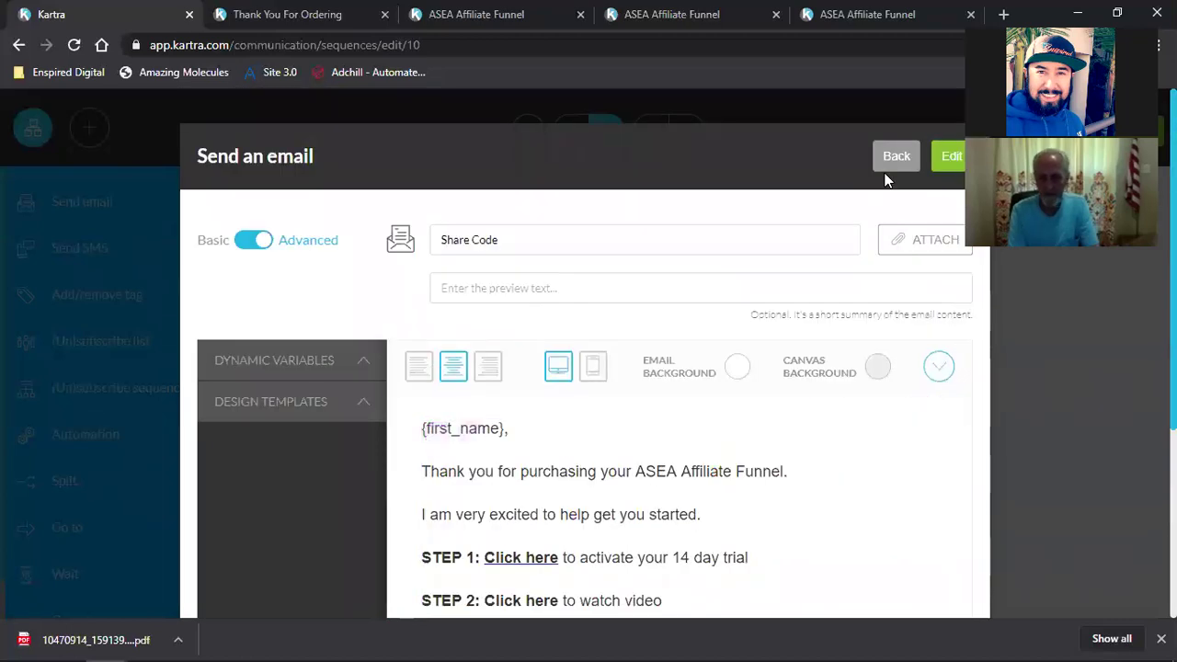
{"action": "left_click", "coordinate": [951, 173]}
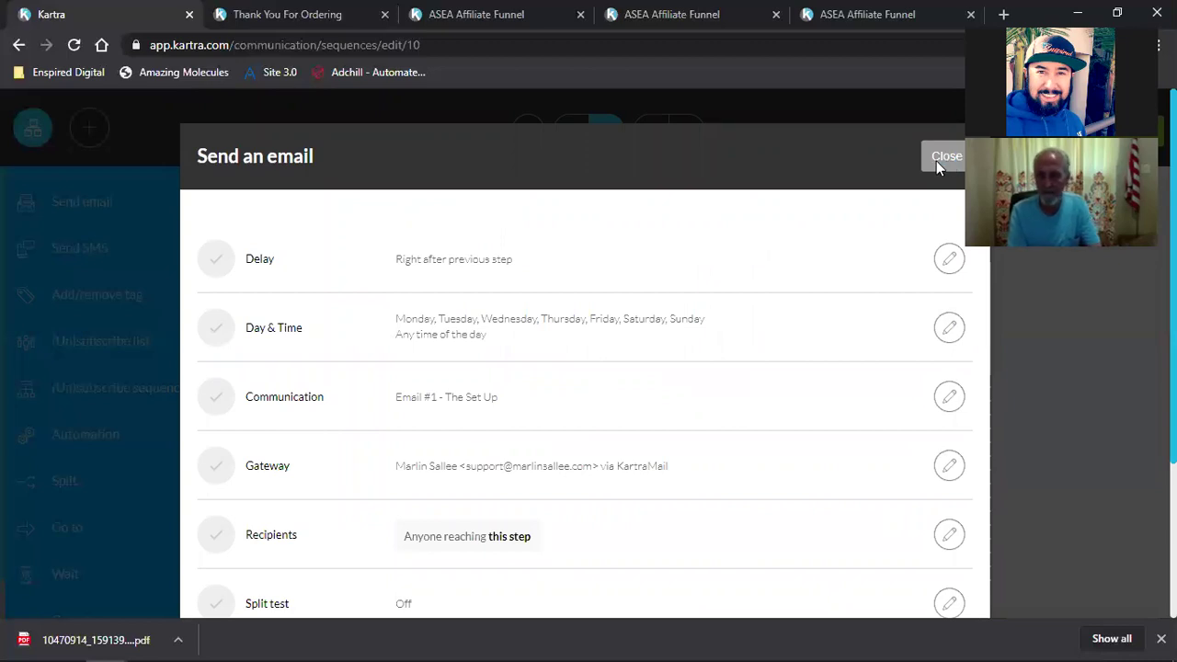
{"action": "left_click", "coordinate": [938, 166]}
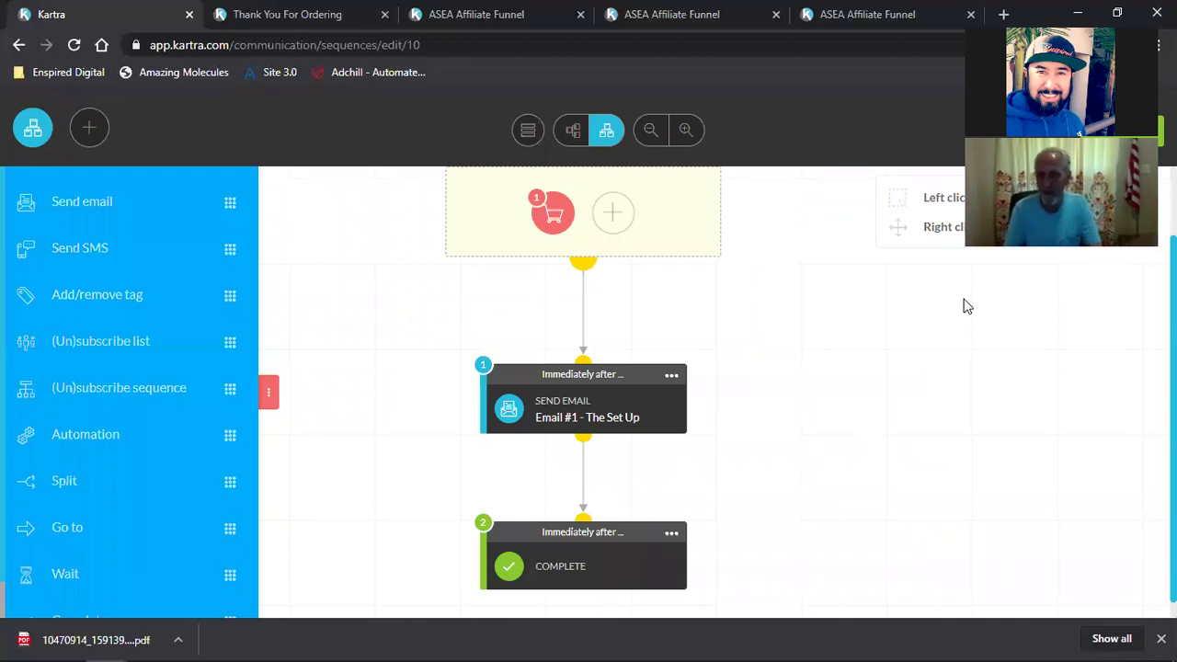
Step: Exit the sequence builder, review the ASEA Affiliate Funnel sales page, and go to My Pages
{"action": "left_click", "coordinate": [1120, 130]}
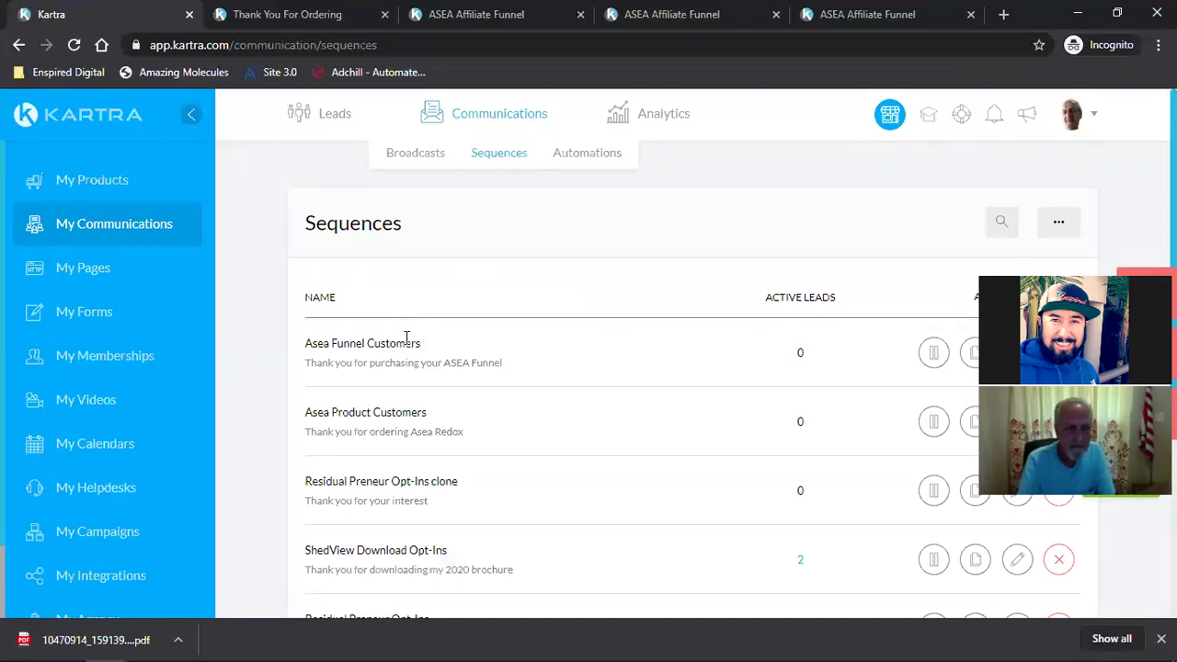
{"action": "left_click", "coordinate": [504, 11]}
{"action": "scroll", "coordinate": [592, 414], "scroll_direction": "down", "scroll_amount": 1}
{"action": "scroll", "coordinate": [591, 414], "scroll_direction": "down", "scroll_amount": 7}
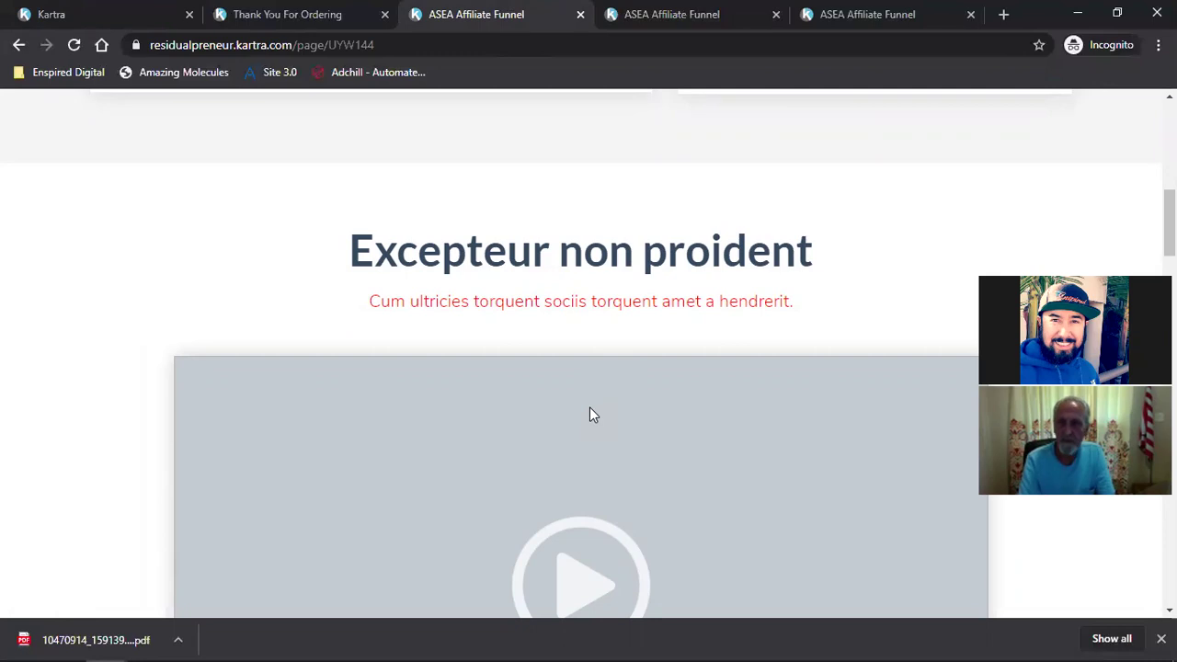
{"action": "left_click", "coordinate": [94, 11]}
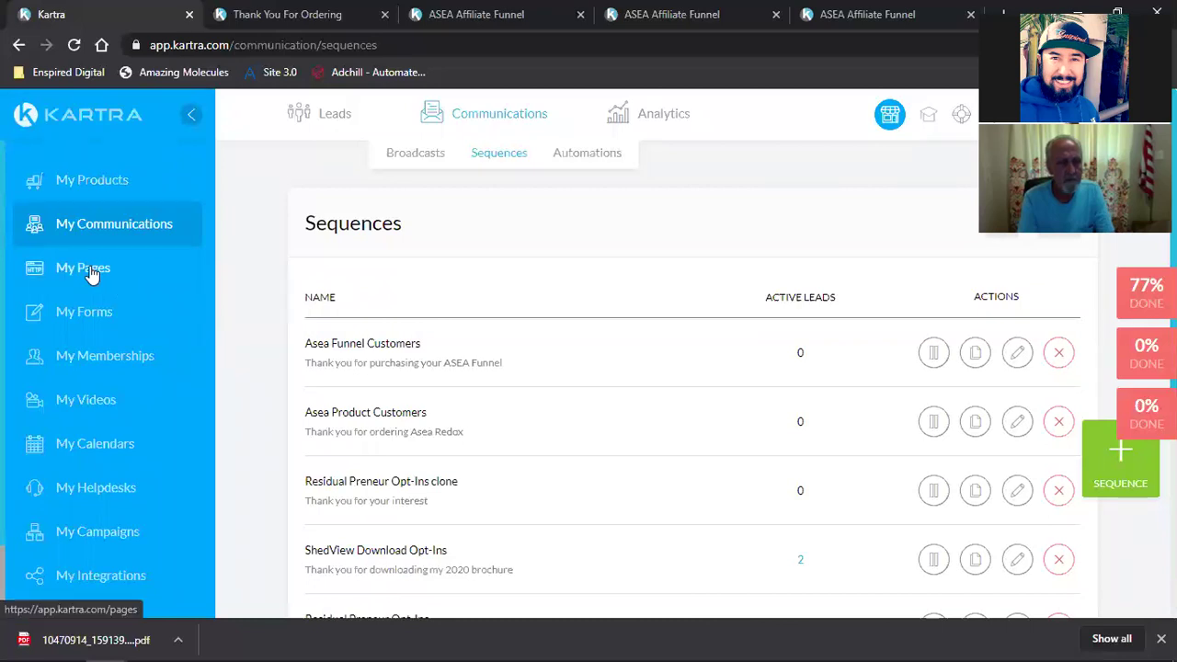
{"action": "left_click", "coordinate": [55, 273]}
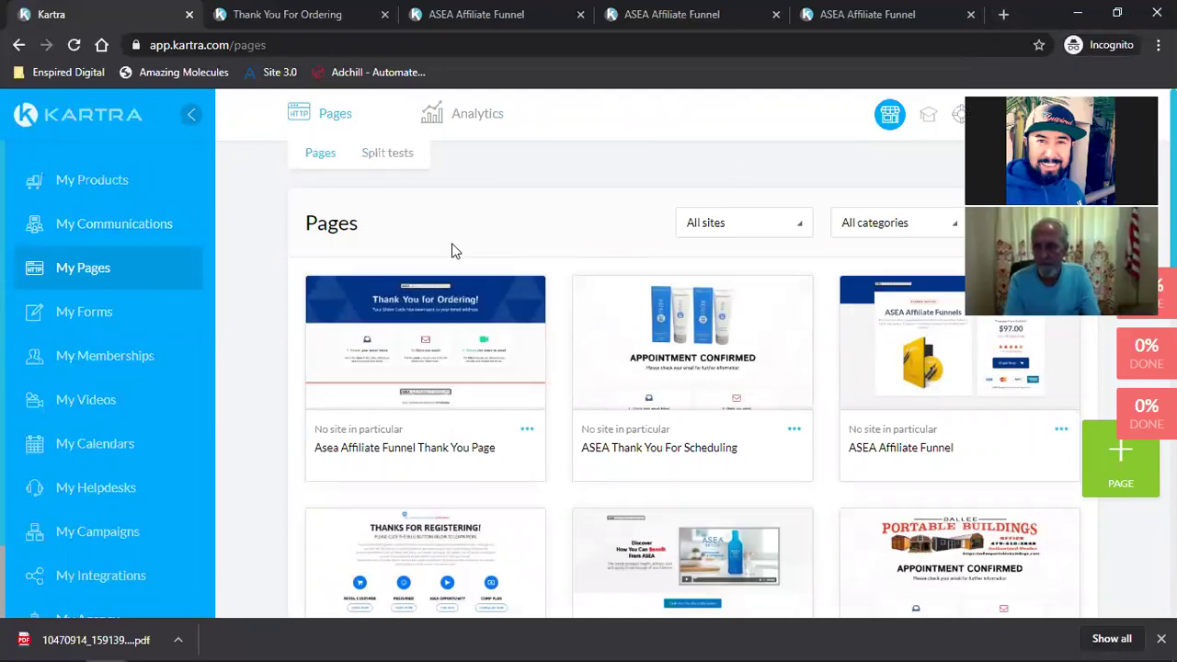
Step: Load the Start Step 1 landing page from the bookmarks and try its prefilled opt-in form
{"action": "left_click", "coordinate": [1003, 14]}
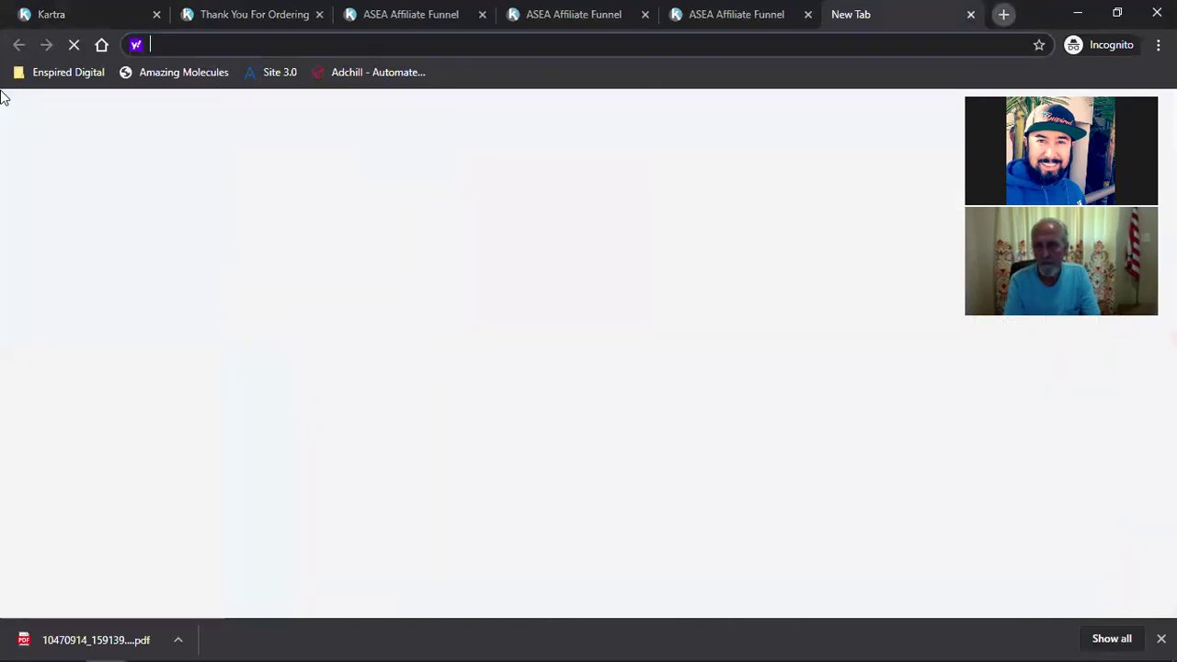
{"action": "left_click", "coordinate": [92, 72]}
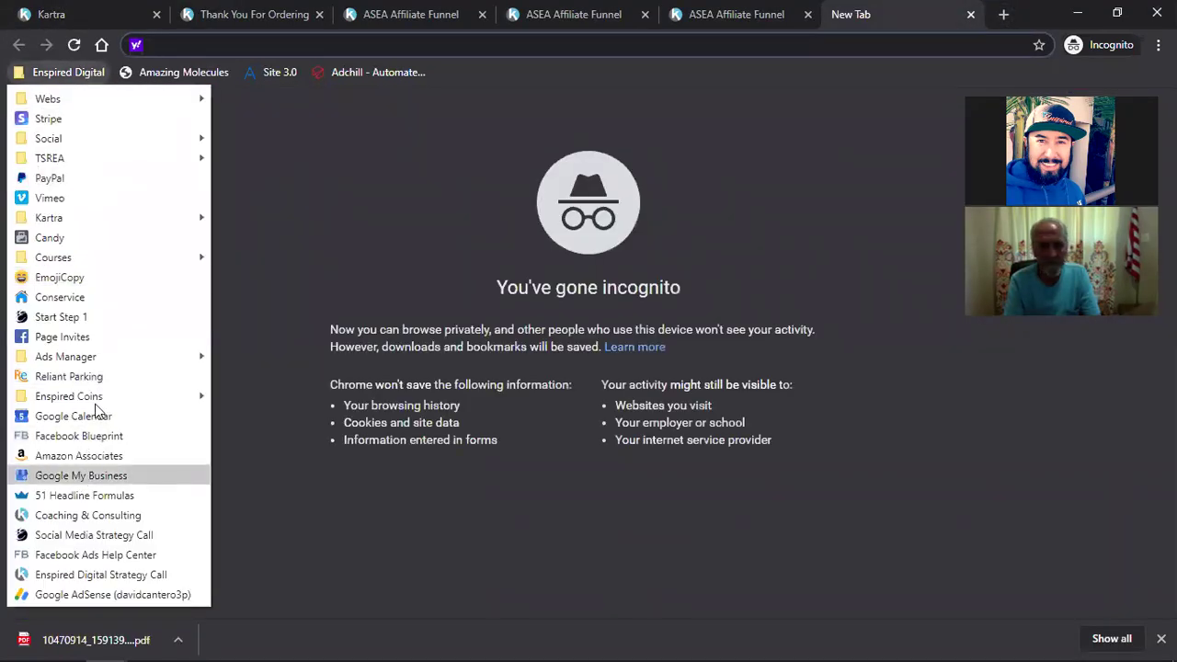
{"action": "left_click", "coordinate": [104, 322]}
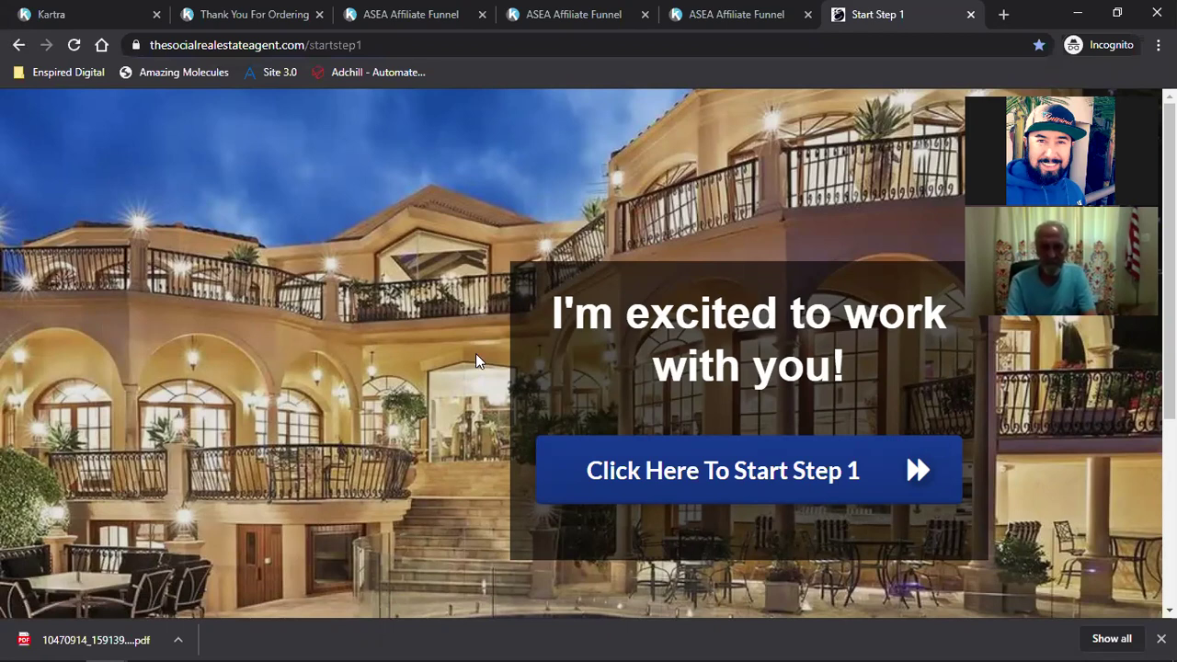
{"action": "left_click", "coordinate": [700, 477]}
{"action": "scroll", "coordinate": [690, 478], "scroll_direction": "down", "scroll_amount": 1}
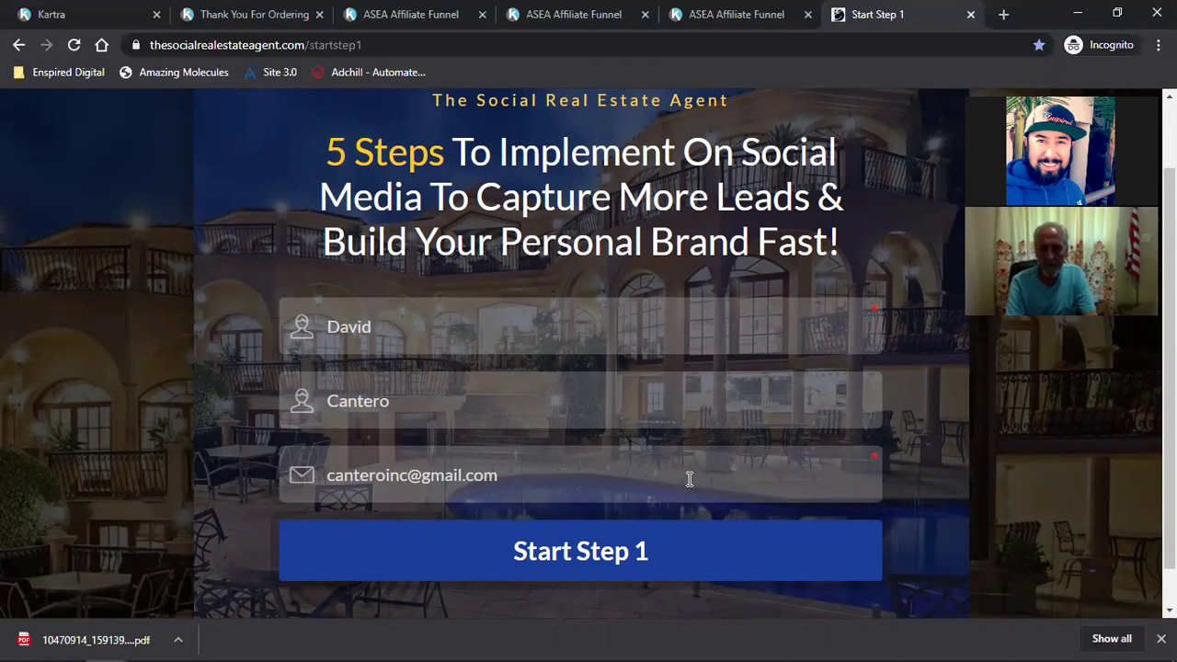
{"action": "key", "text": "Return"}
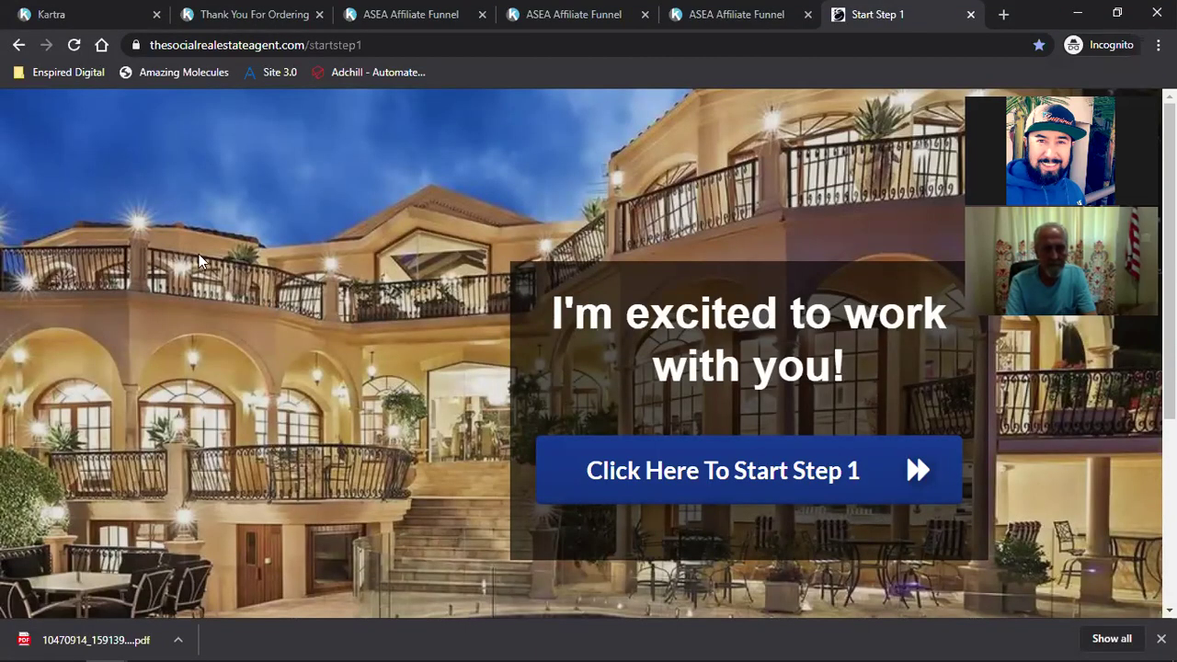
{"action": "scroll", "coordinate": [626, 390], "scroll_direction": "down", "scroll_amount": 3}
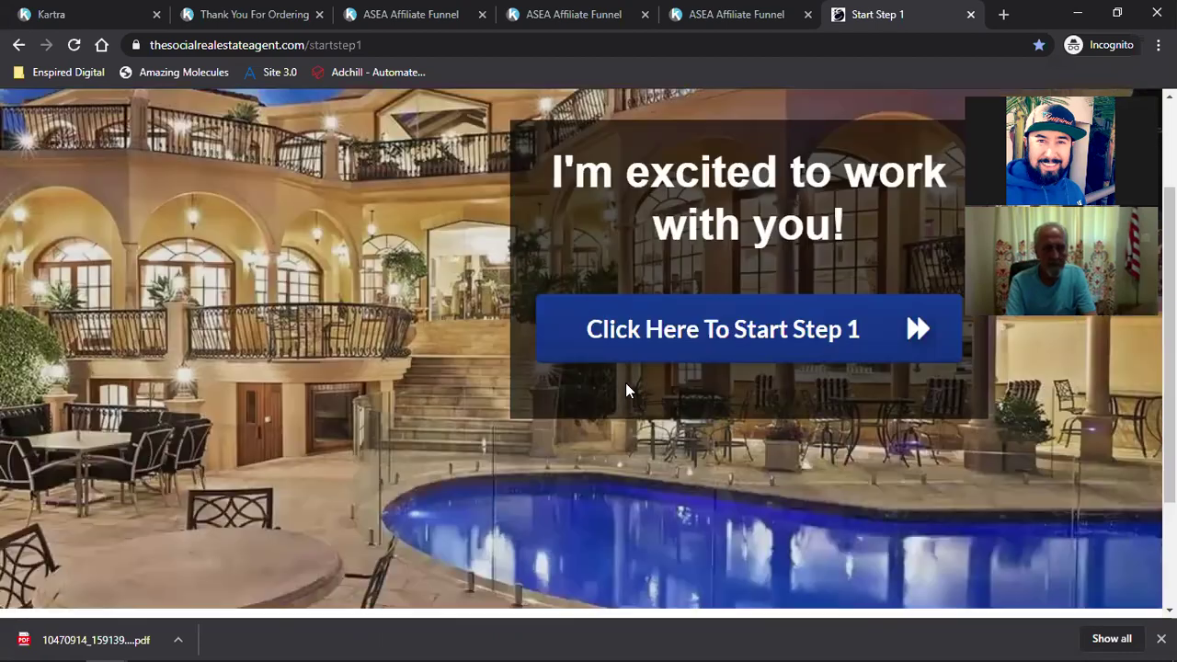
{"action": "scroll", "coordinate": [625, 390], "scroll_direction": "up", "scroll_amount": 3}
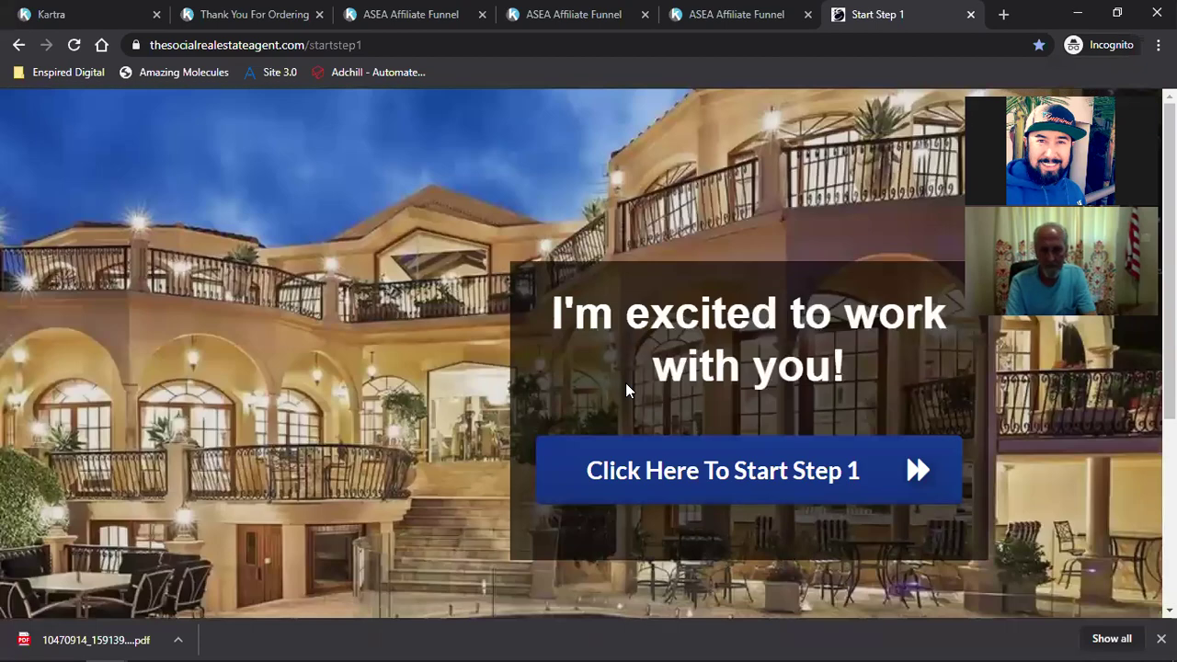
Step: Copy the Start Step 1 page address and reopen the signup form
{"action": "double_click", "coordinate": [301, 46]}
{"action": "triple_click", "coordinate": [307, 48]}
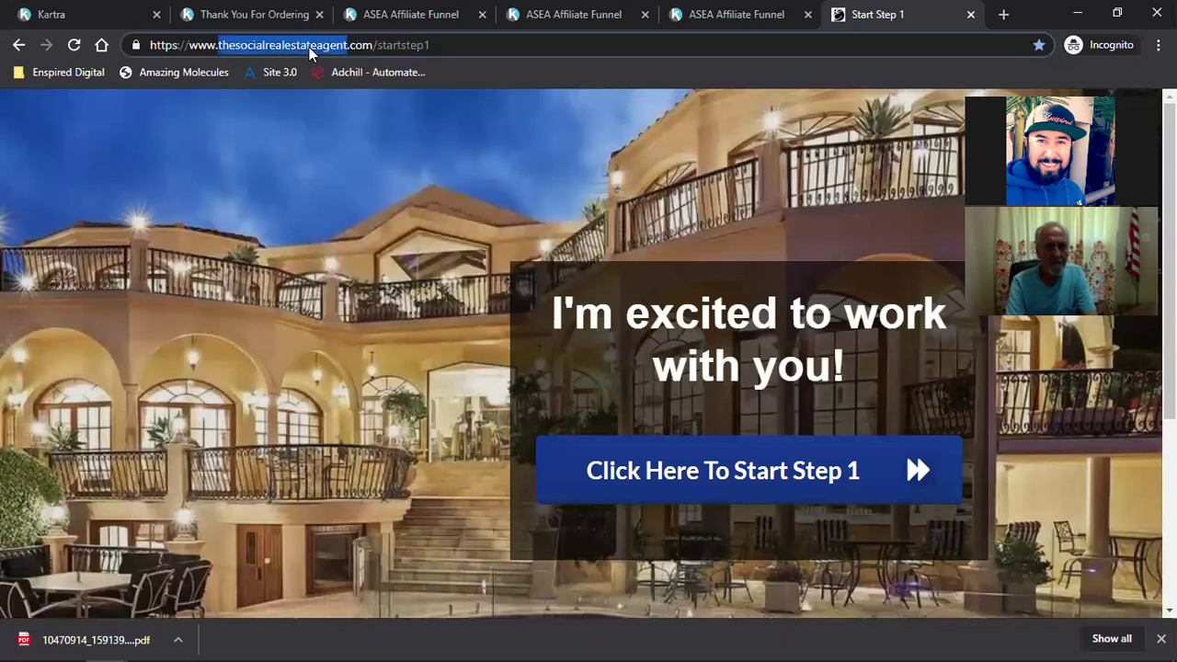
{"action": "right_click", "coordinate": [309, 47]}
{"action": "left_click", "coordinate": [341, 142]}
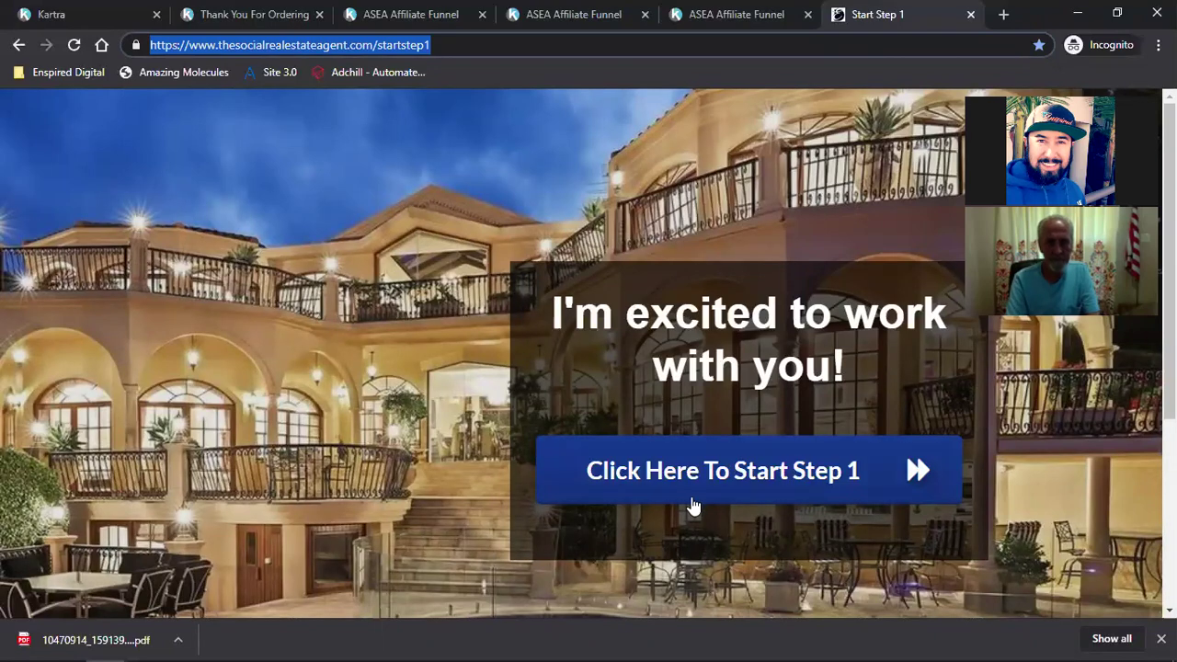
{"action": "left_click", "coordinate": [728, 465]}
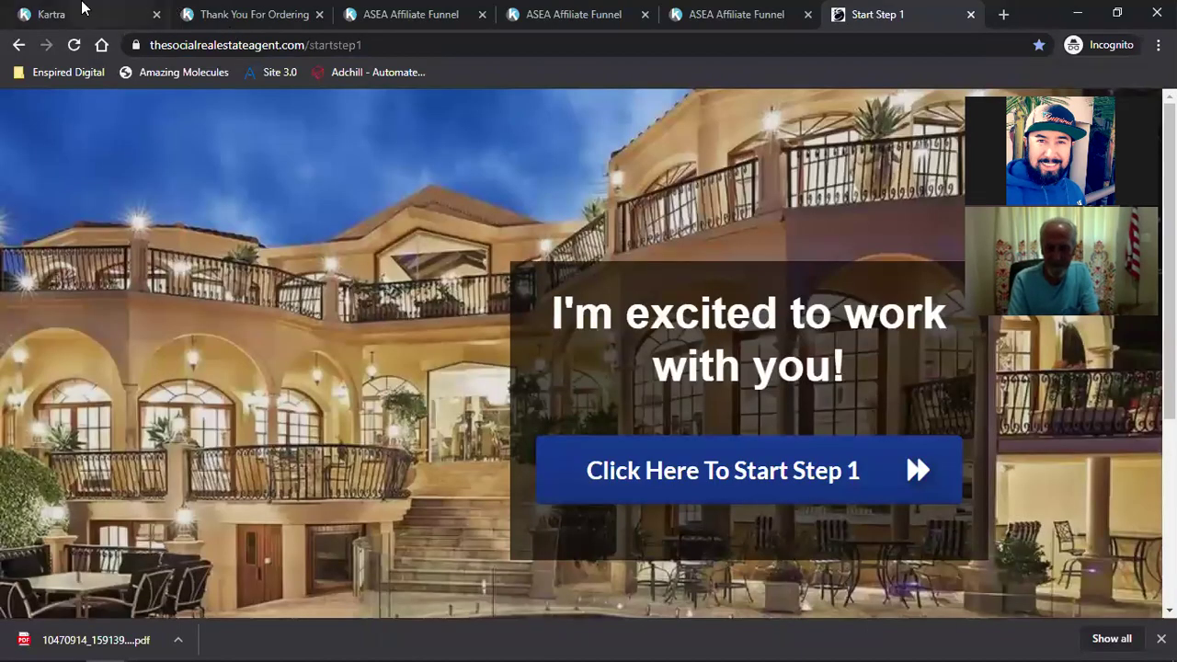
Step: Check the Kartra email Sequences list, then return to the Start Step 1 landing page
{"action": "left_click", "coordinate": [80, 7]}
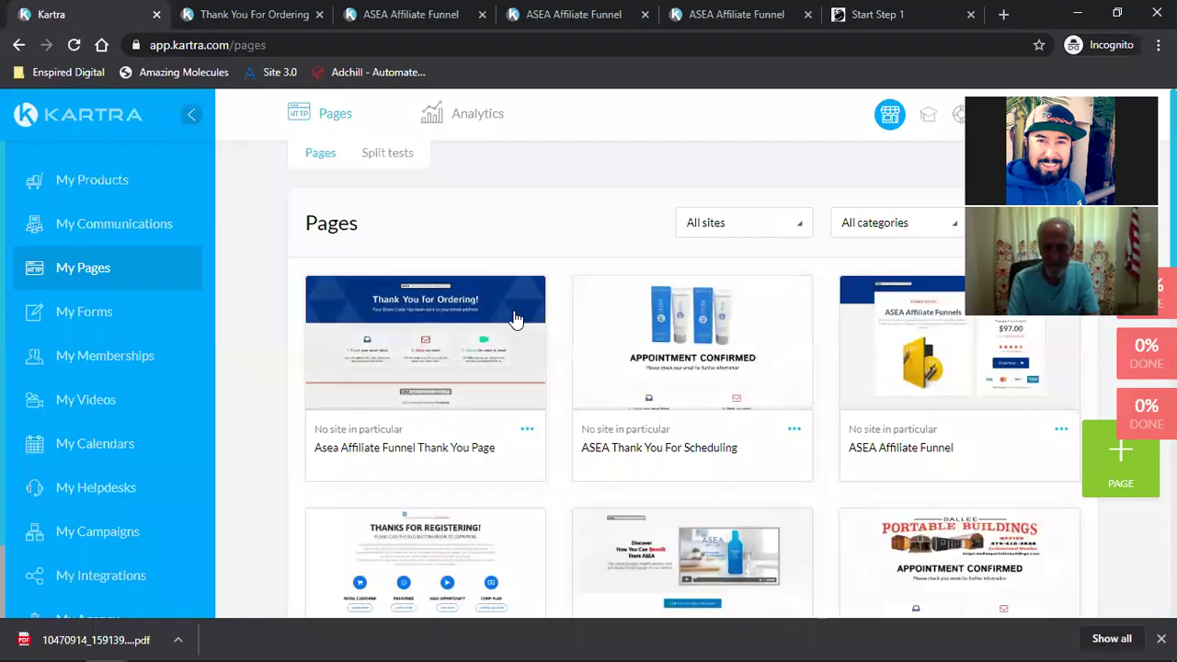
{"action": "left_click", "coordinate": [111, 235]}
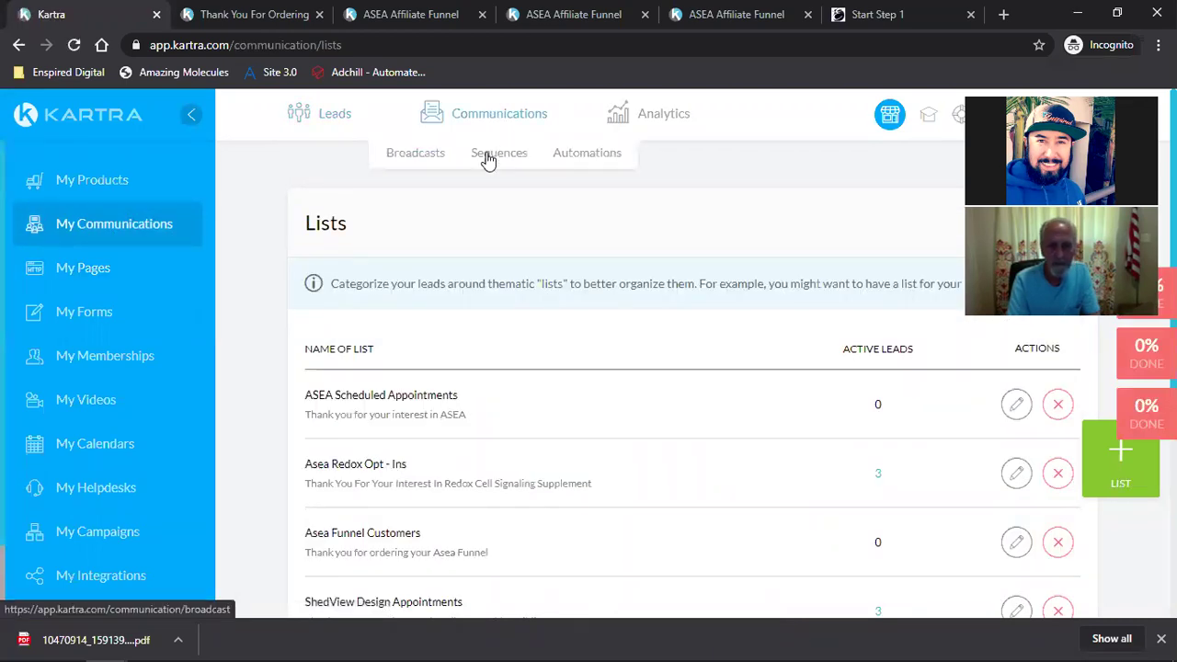
{"action": "left_click", "coordinate": [499, 152]}
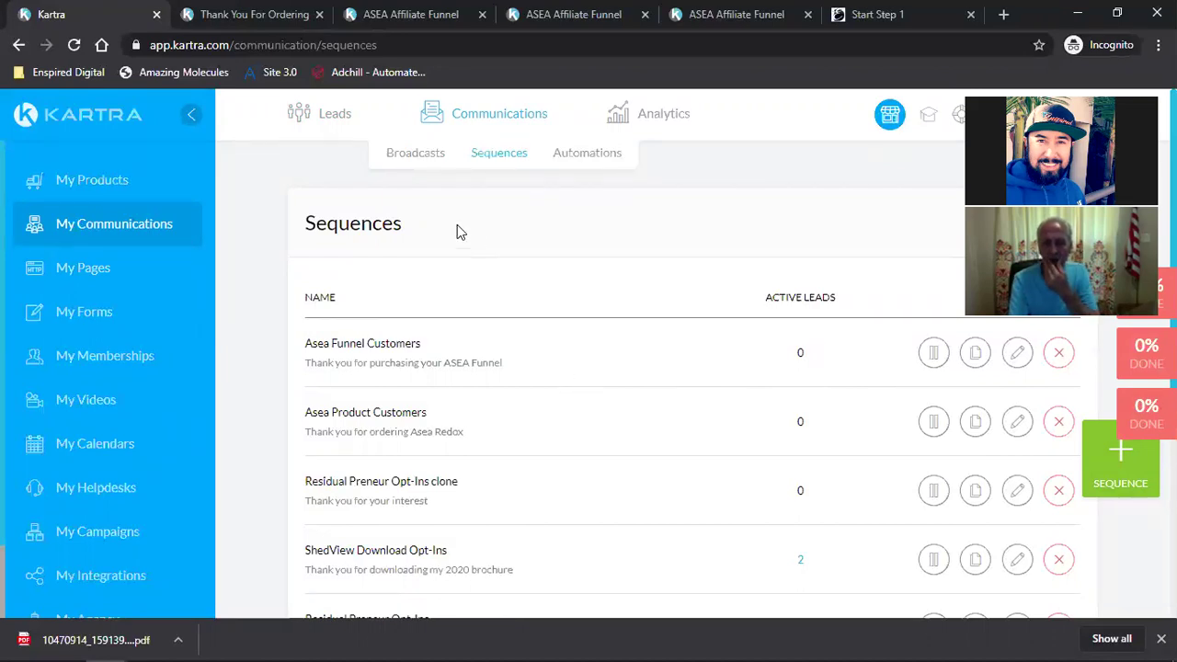
{"action": "left_click", "coordinate": [904, 13]}
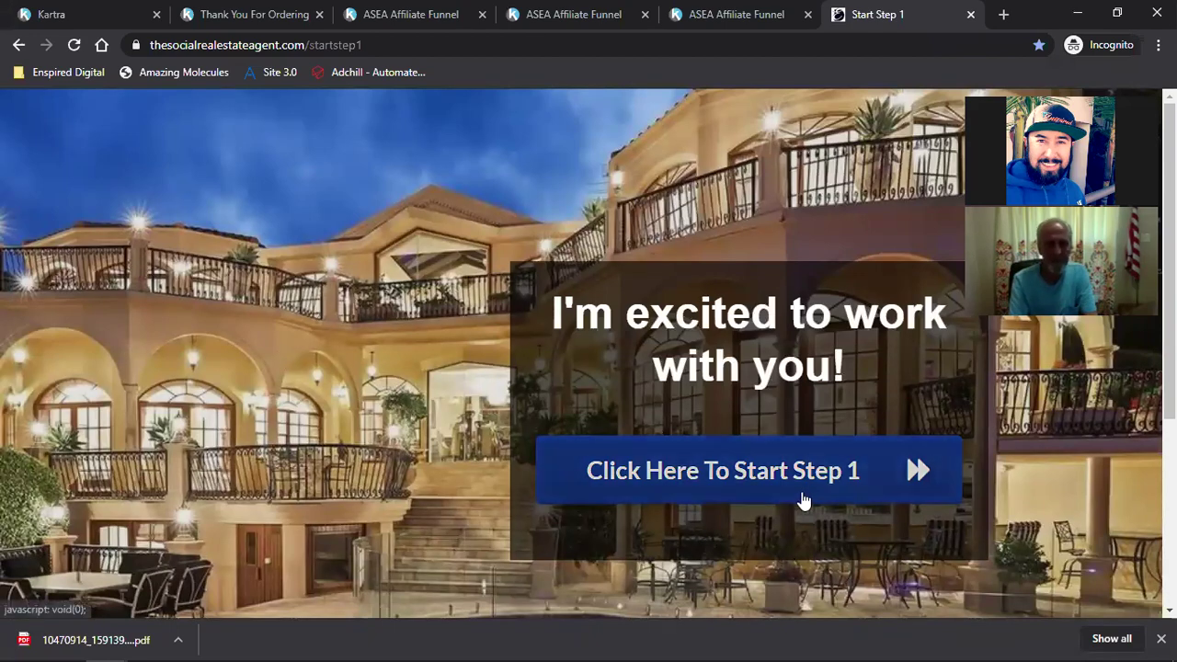
Step: Open and review the Start Step 1 signup form, then check Kartra's Sequences list again
{"action": "left_click", "coordinate": [781, 483]}
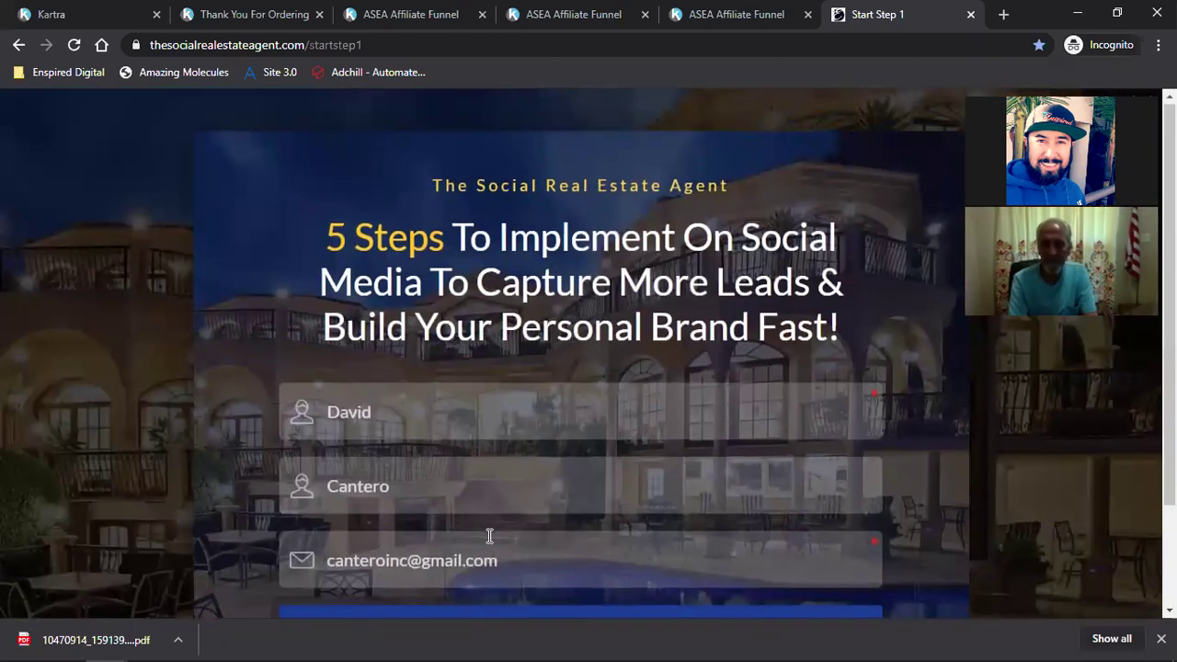
{"action": "scroll", "coordinate": [489, 536], "scroll_direction": "down", "scroll_amount": 1}
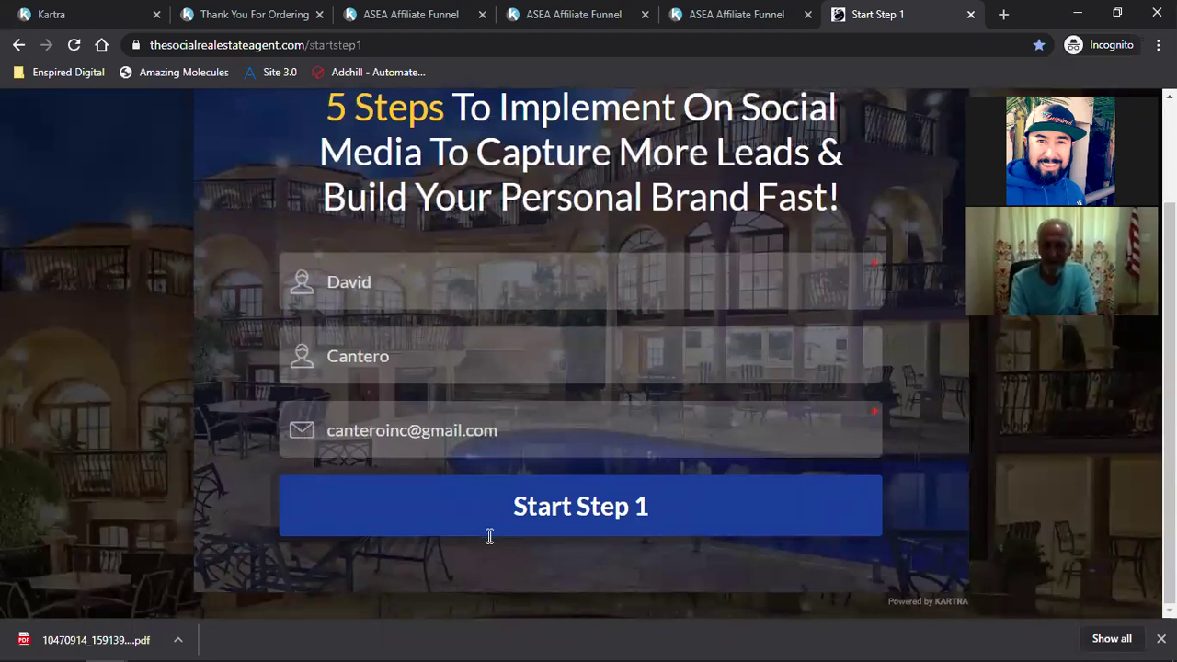
{"action": "scroll", "coordinate": [538, 359], "scroll_direction": "up", "scroll_amount": 1}
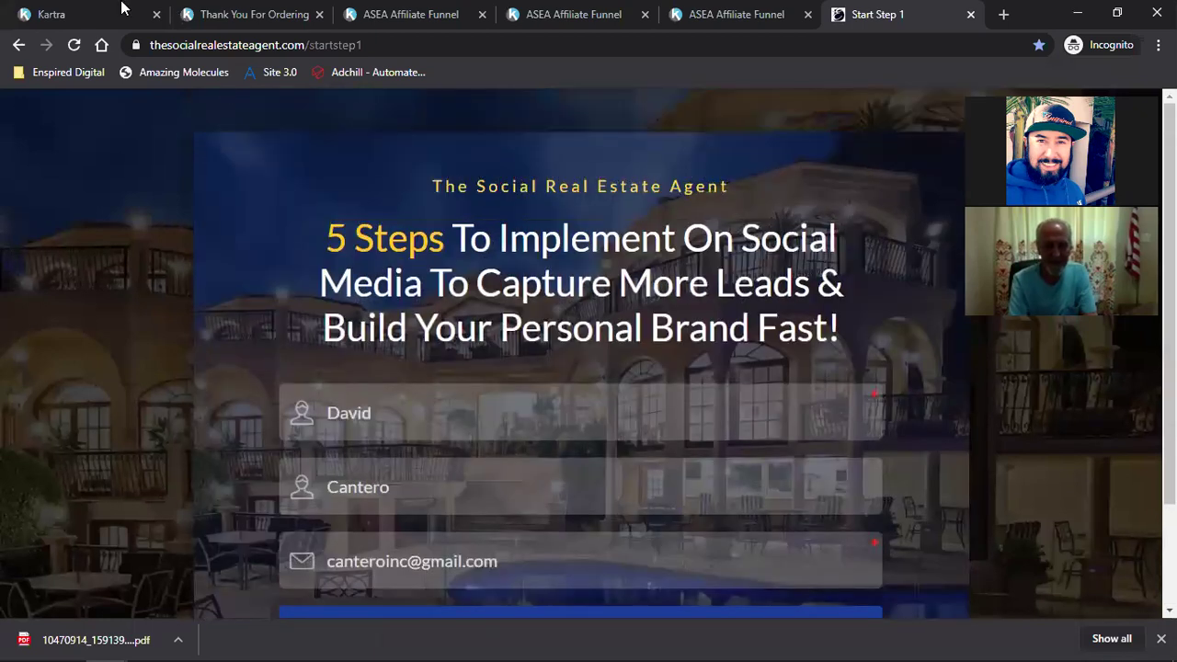
{"action": "left_click", "coordinate": [122, 9]}
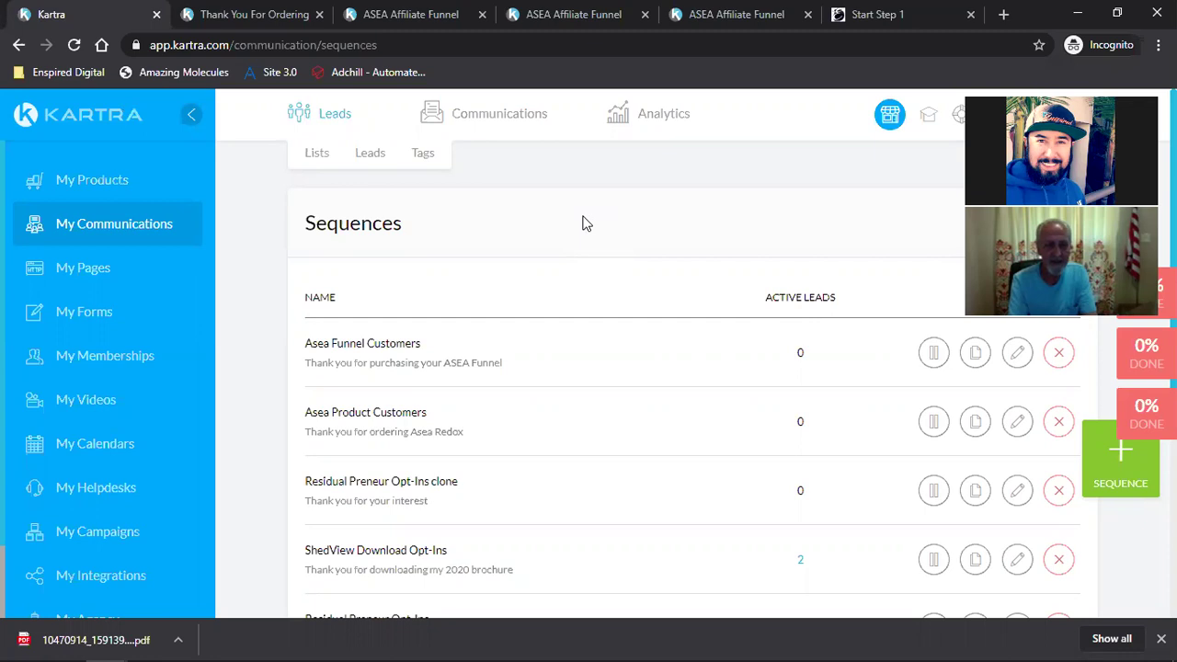
{"action": "left_click", "coordinate": [377, 11]}
Step: Scroll through the ASEA Affiliate Funnel sales page to review its content
{"action": "scroll", "coordinate": [555, 342], "scroll_direction": "up", "scroll_amount": 5}
{"action": "scroll", "coordinate": [555, 340], "scroll_direction": "down", "scroll_amount": 1}
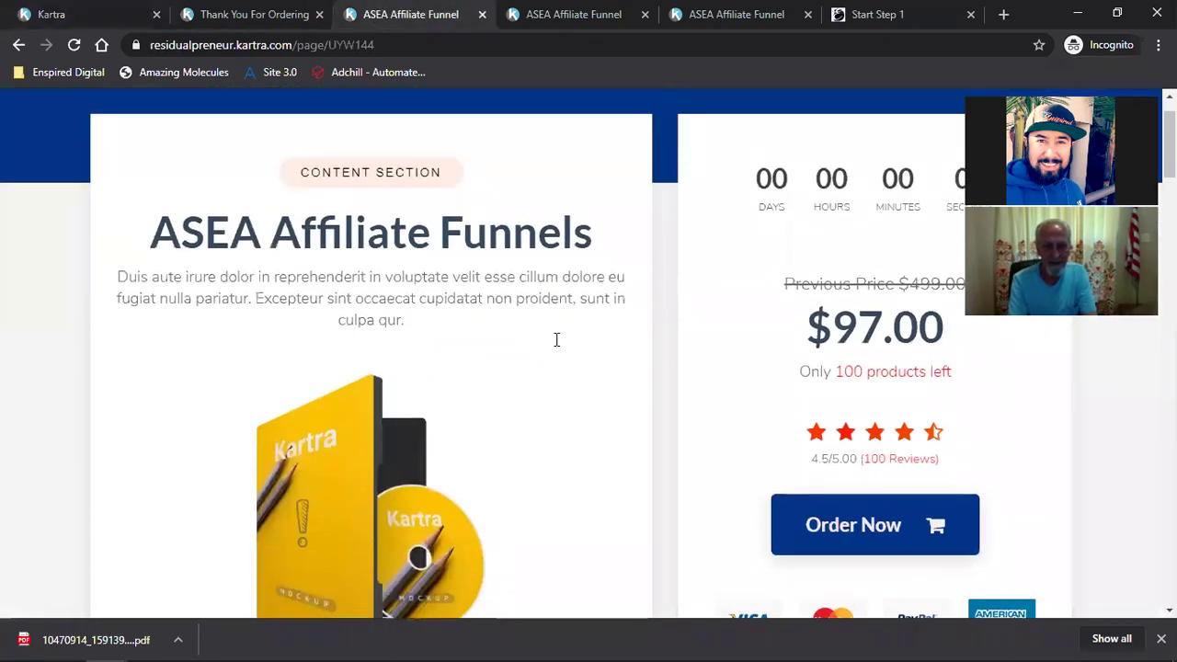
{"action": "scroll", "coordinate": [556, 341], "scroll_direction": "up", "scroll_amount": 1}
{"action": "scroll", "coordinate": [556, 342], "scroll_direction": "down", "scroll_amount": 2}
{"action": "scroll", "coordinate": [556, 348], "scroll_direction": "down", "scroll_amount": 10}
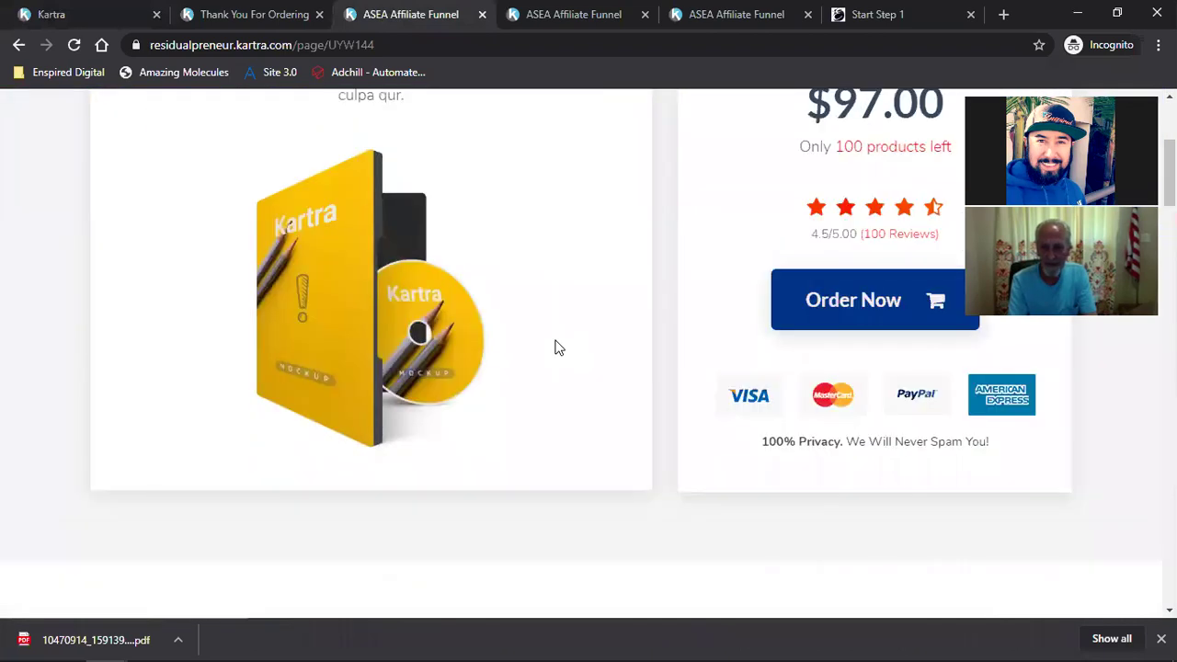
{"action": "scroll", "coordinate": [556, 347], "scroll_direction": "down", "scroll_amount": 7}
{"action": "scroll", "coordinate": [555, 348], "scroll_direction": "up", "scroll_amount": 4}
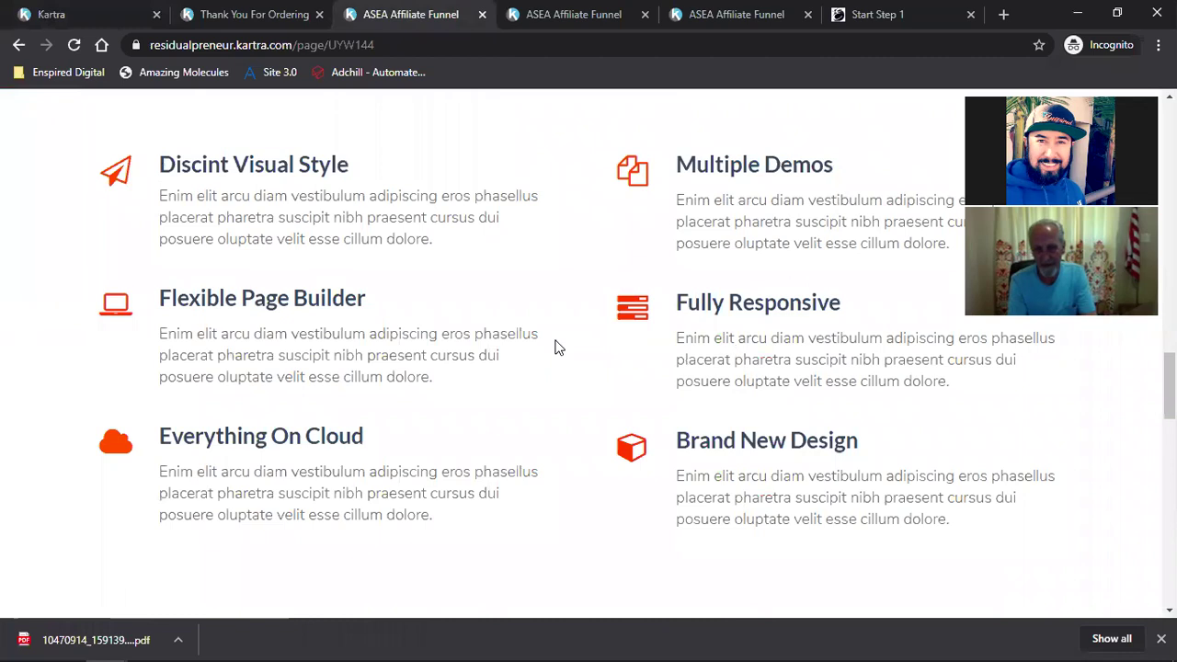
{"action": "scroll", "coordinate": [555, 348], "scroll_direction": "up", "scroll_amount": 15}
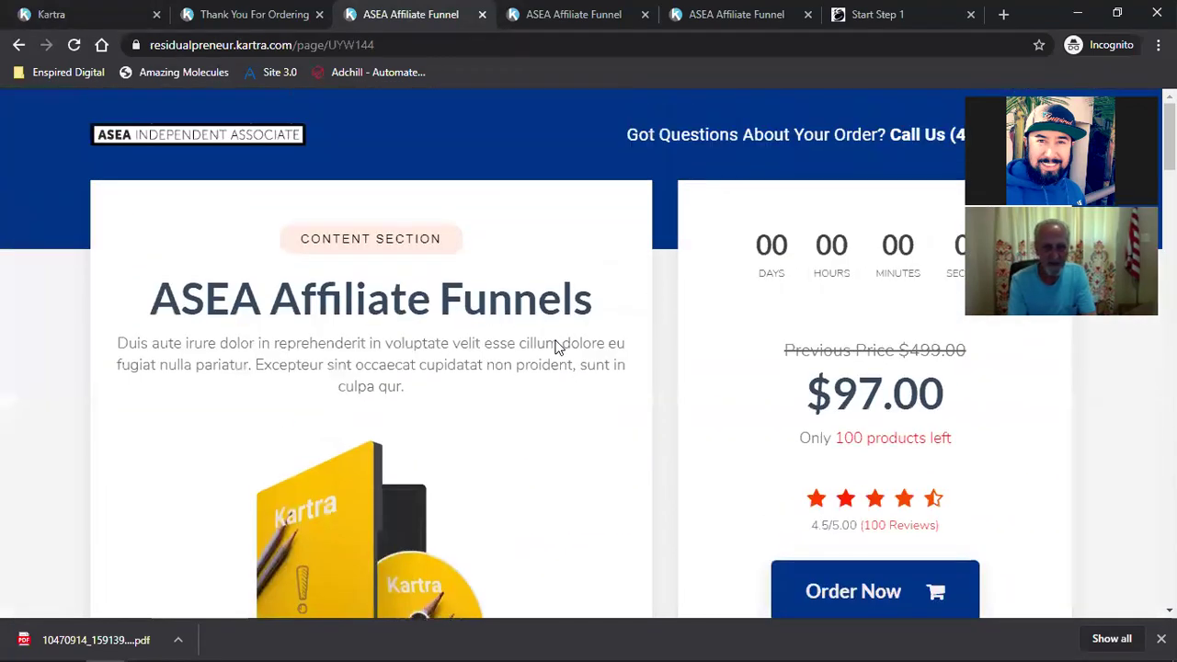
{"action": "scroll", "coordinate": [555, 342], "scroll_direction": "down", "scroll_amount": 1}
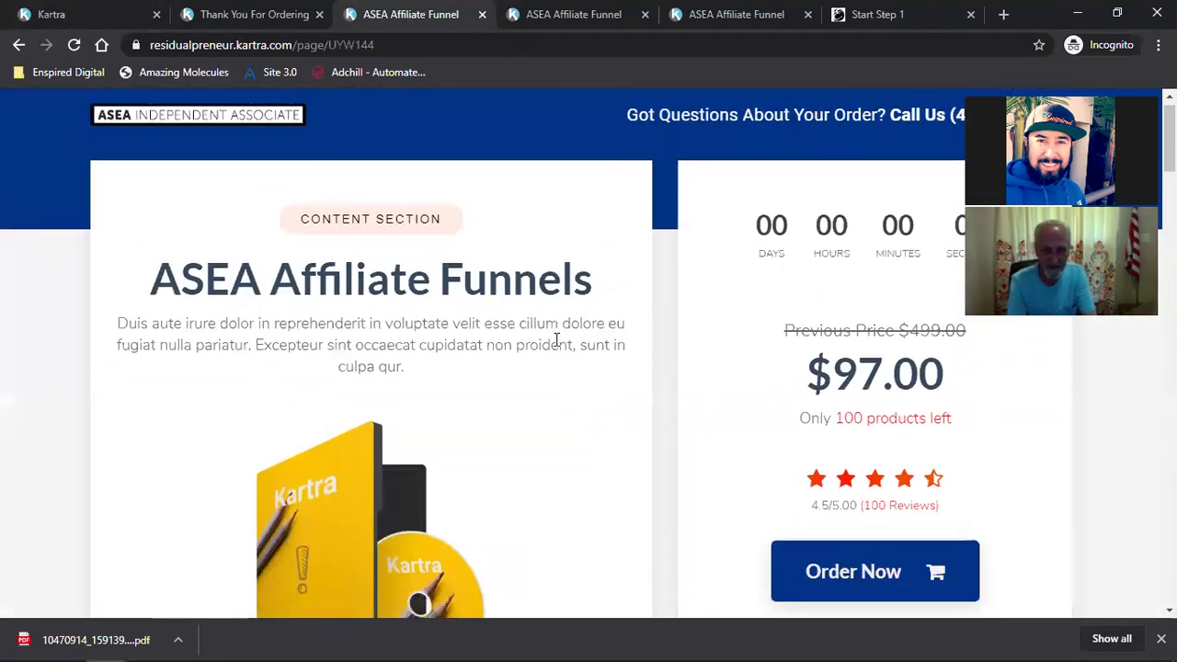
{"action": "scroll", "coordinate": [555, 339], "scroll_direction": "down", "scroll_amount": 3}
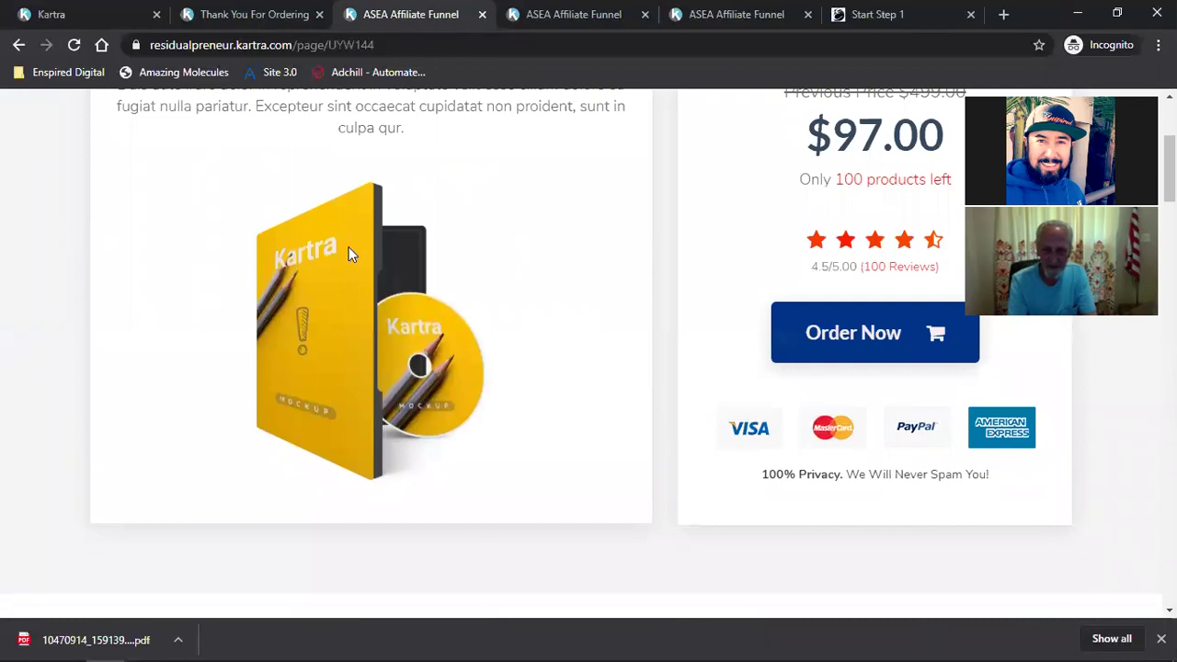
{"action": "scroll", "coordinate": [390, 326], "scroll_direction": "down", "scroll_amount": 20}
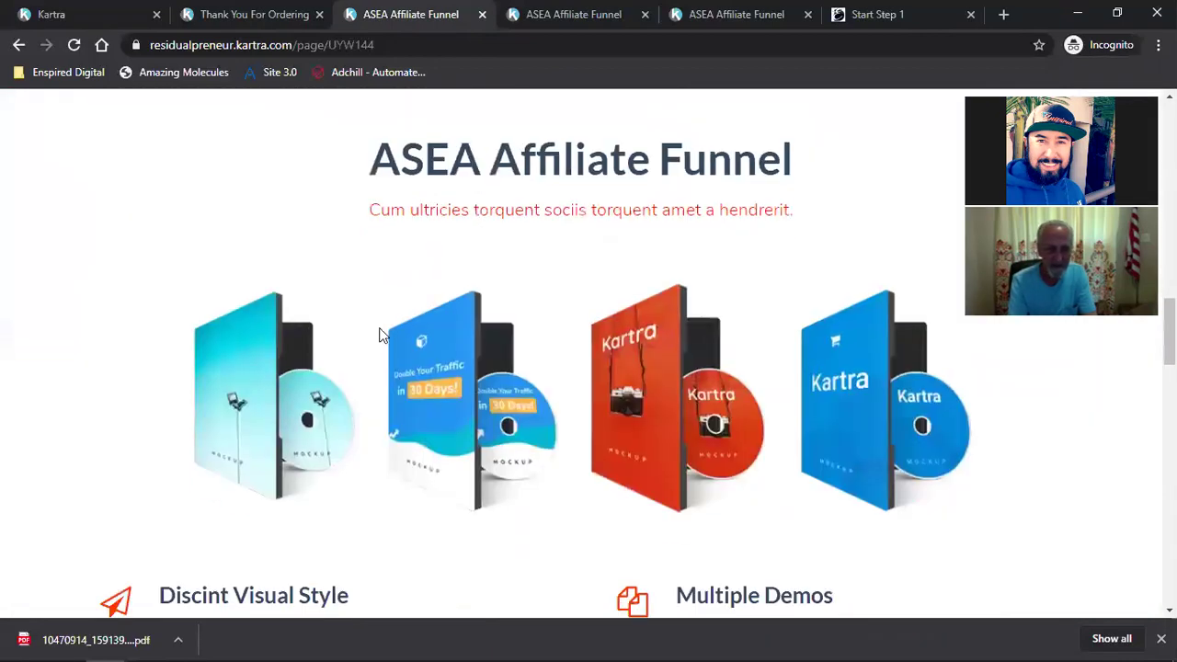
{"action": "scroll", "coordinate": [385, 336], "scroll_direction": "down", "scroll_amount": 5}
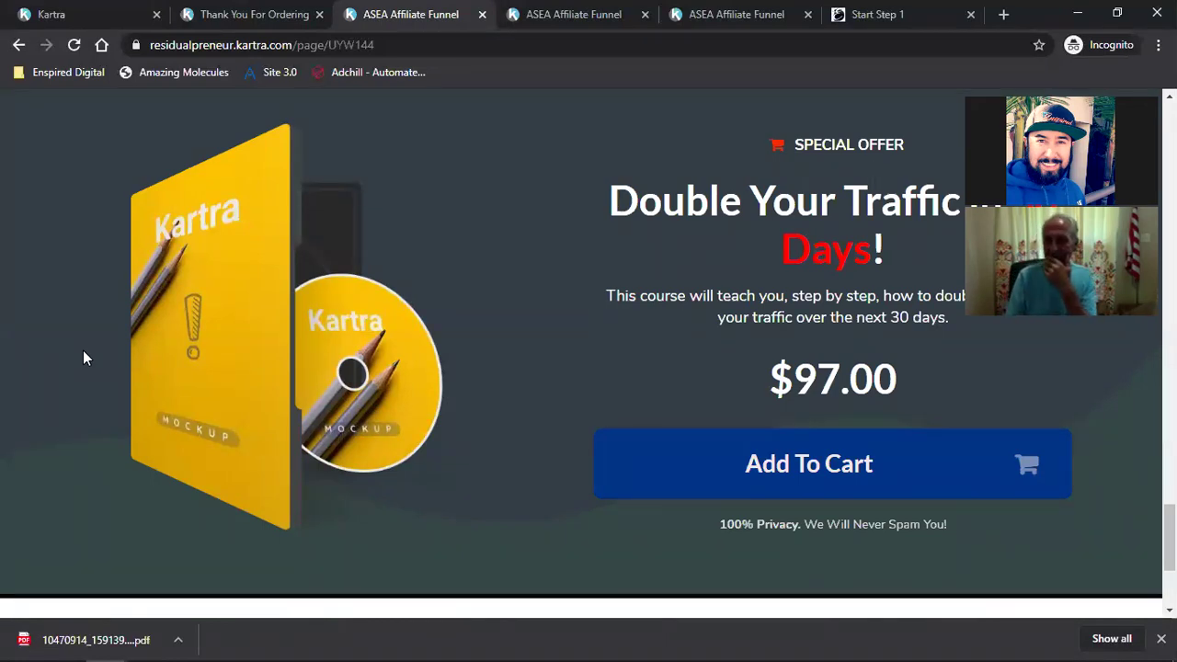
{"action": "scroll", "coordinate": [148, 343], "scroll_direction": "up", "scroll_amount": 20}
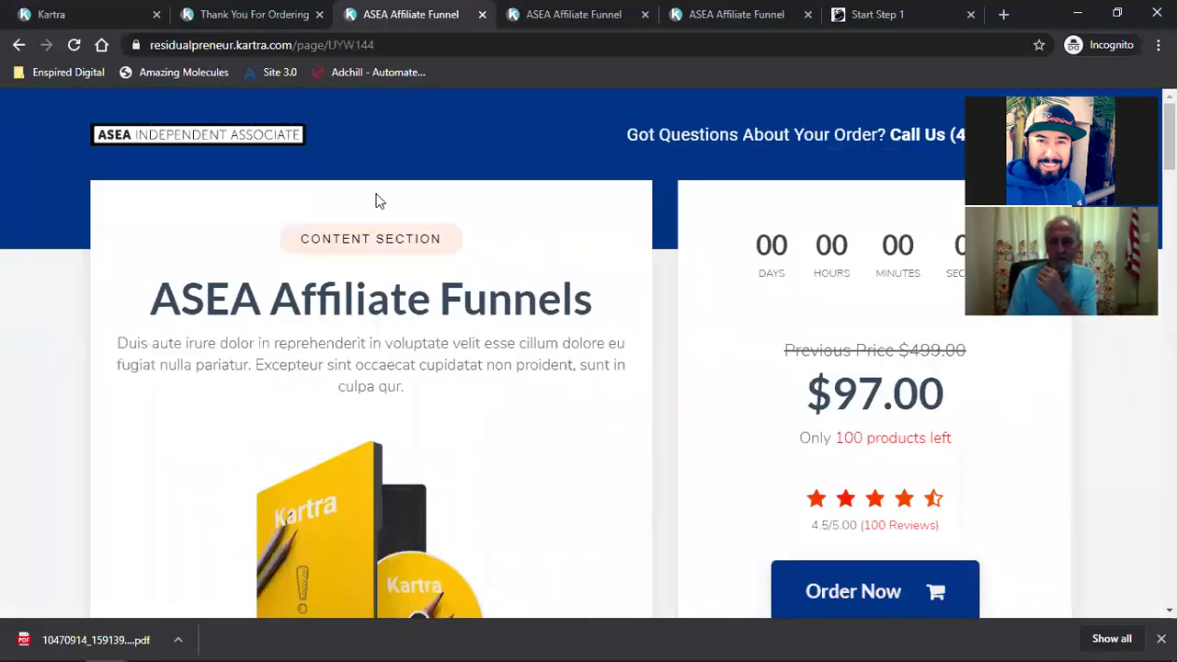
{"action": "scroll", "coordinate": [376, 323], "scroll_direction": "down", "scroll_amount": 5}
{"action": "scroll", "coordinate": [371, 396], "scroll_direction": "up", "scroll_amount": 3}
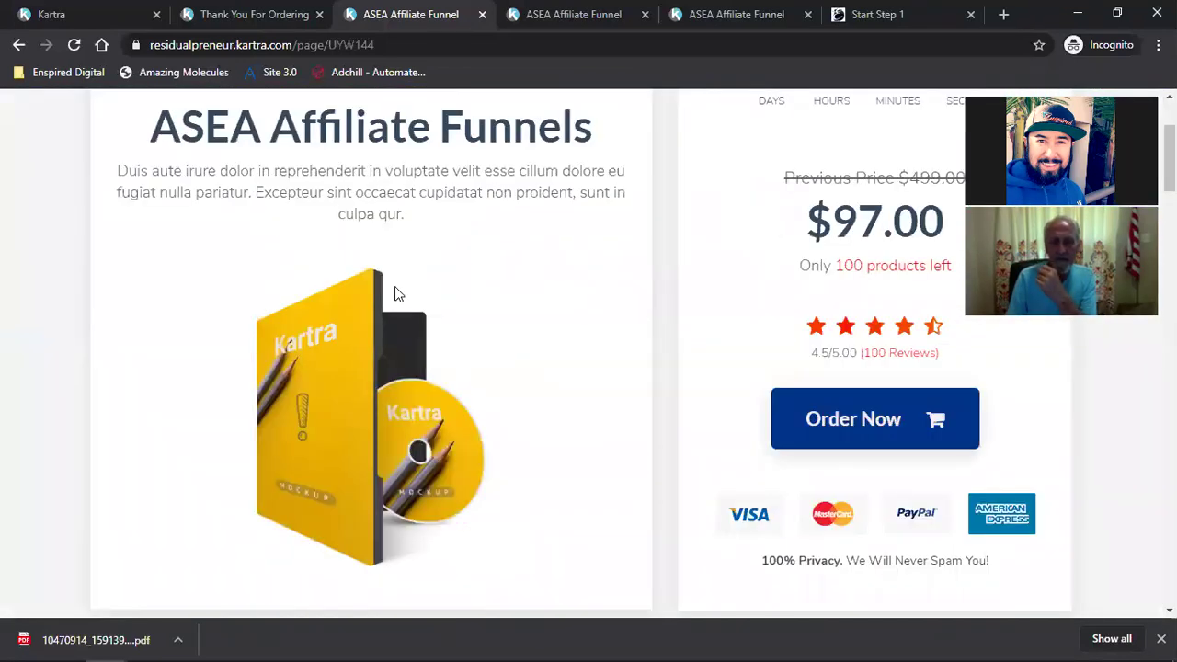
{"action": "scroll", "coordinate": [395, 287], "scroll_direction": "up", "scroll_amount": 2}
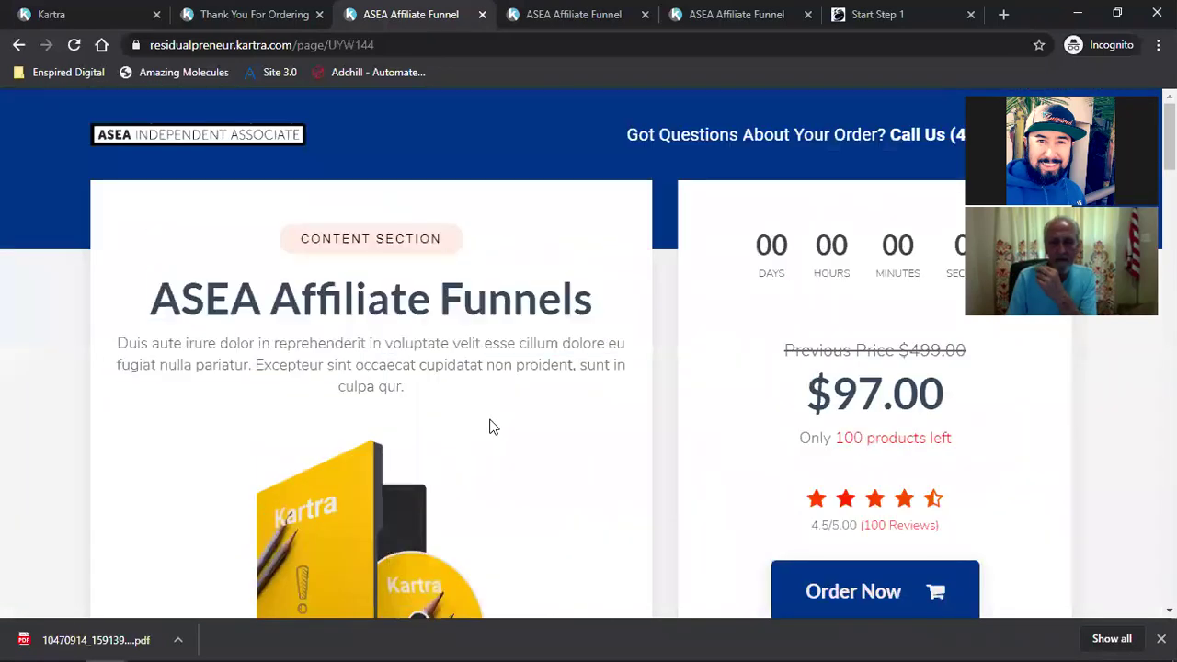
{"action": "scroll", "coordinate": [489, 426], "scroll_direction": "down", "scroll_amount": 10}
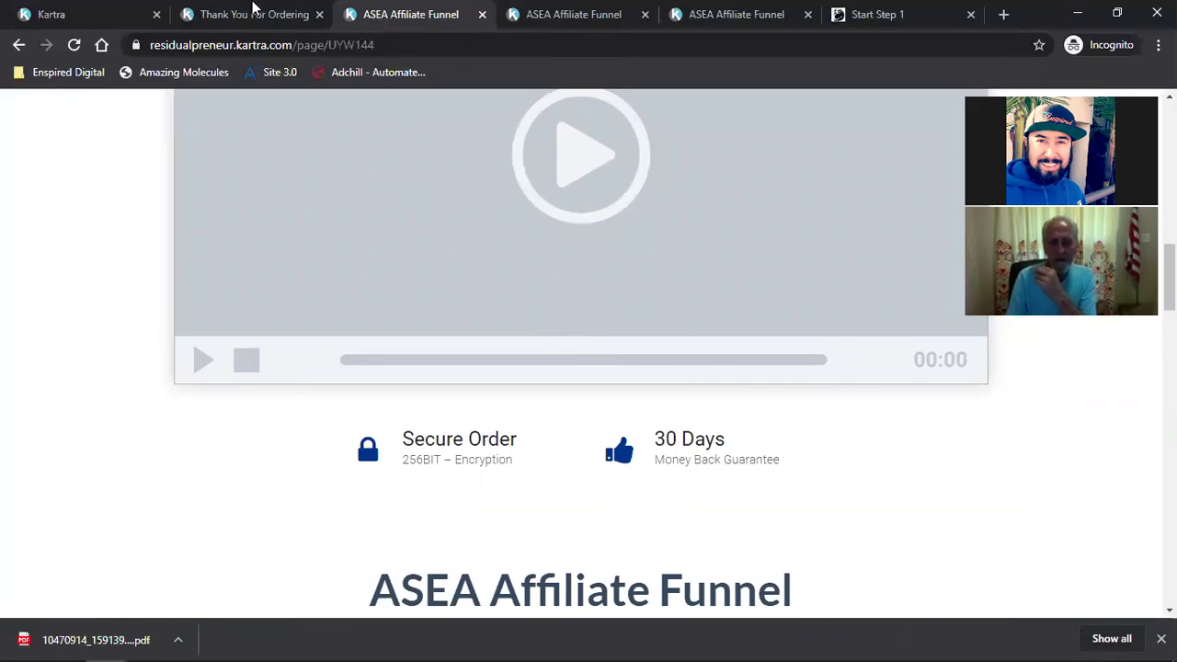
Step: Check the Thank You For Ordering page and close the duplicate affiliate funnel tab
{"action": "left_click", "coordinate": [252, 14]}
{"action": "scroll", "coordinate": [489, 461], "scroll_direction": "up", "scroll_amount": 5}
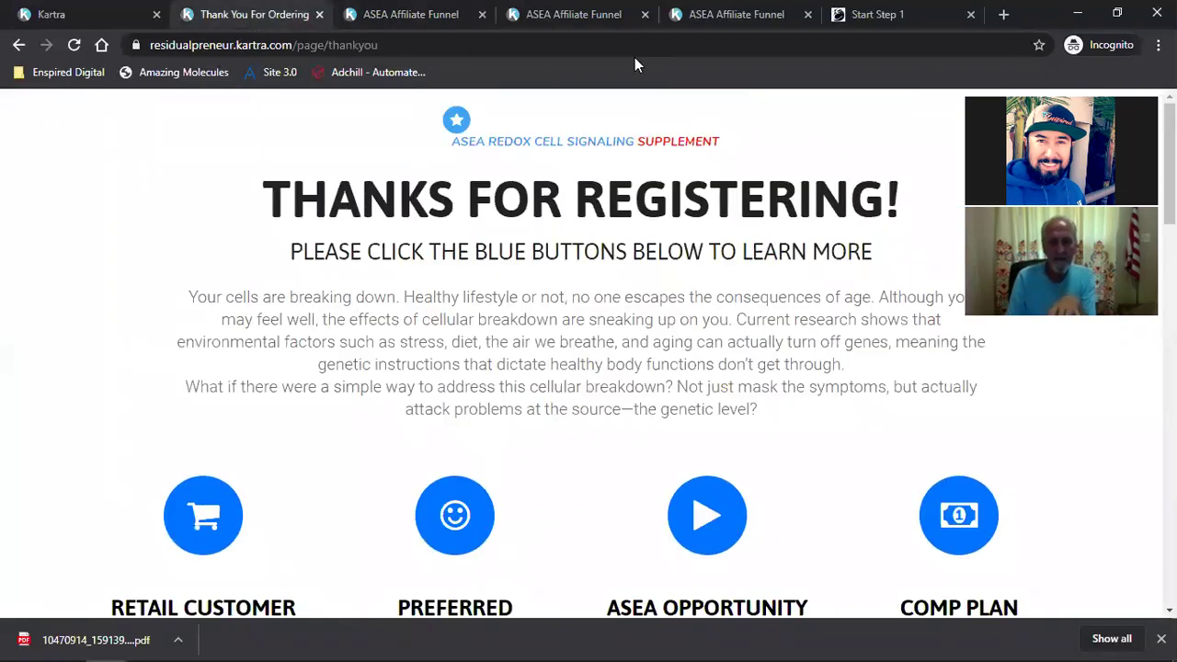
{"action": "left_click", "coordinate": [590, 14]}
{"action": "left_click", "coordinate": [672, 20]}
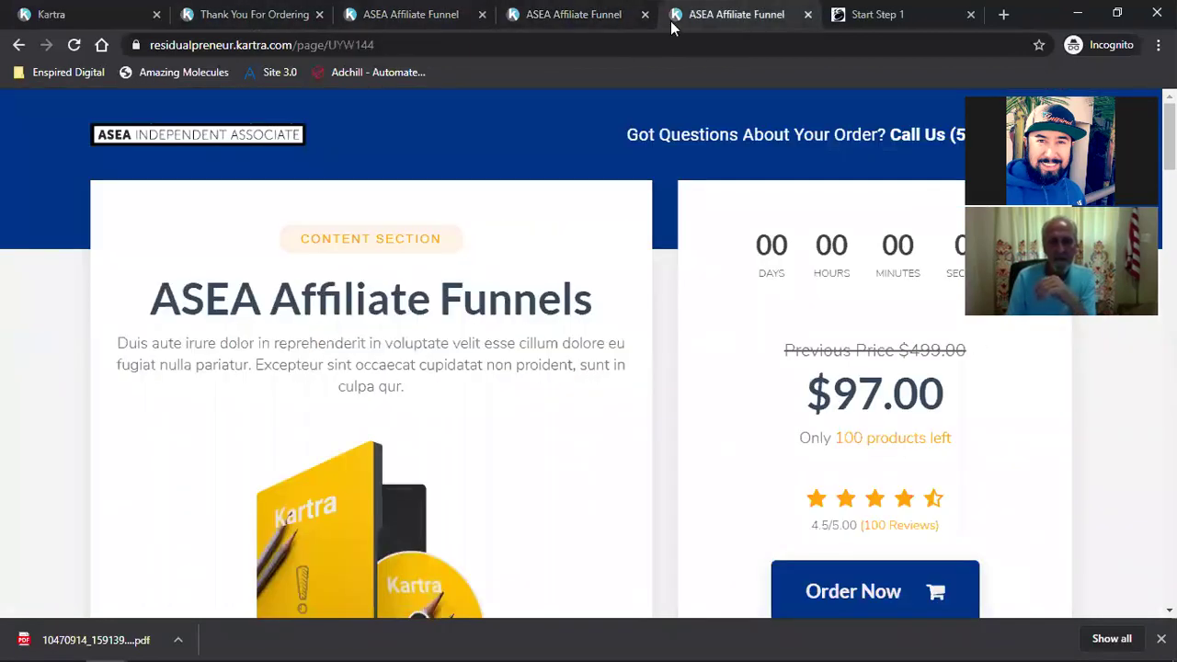
{"action": "left_click", "coordinate": [807, 14]}
{"action": "left_click", "coordinate": [423, 14]}
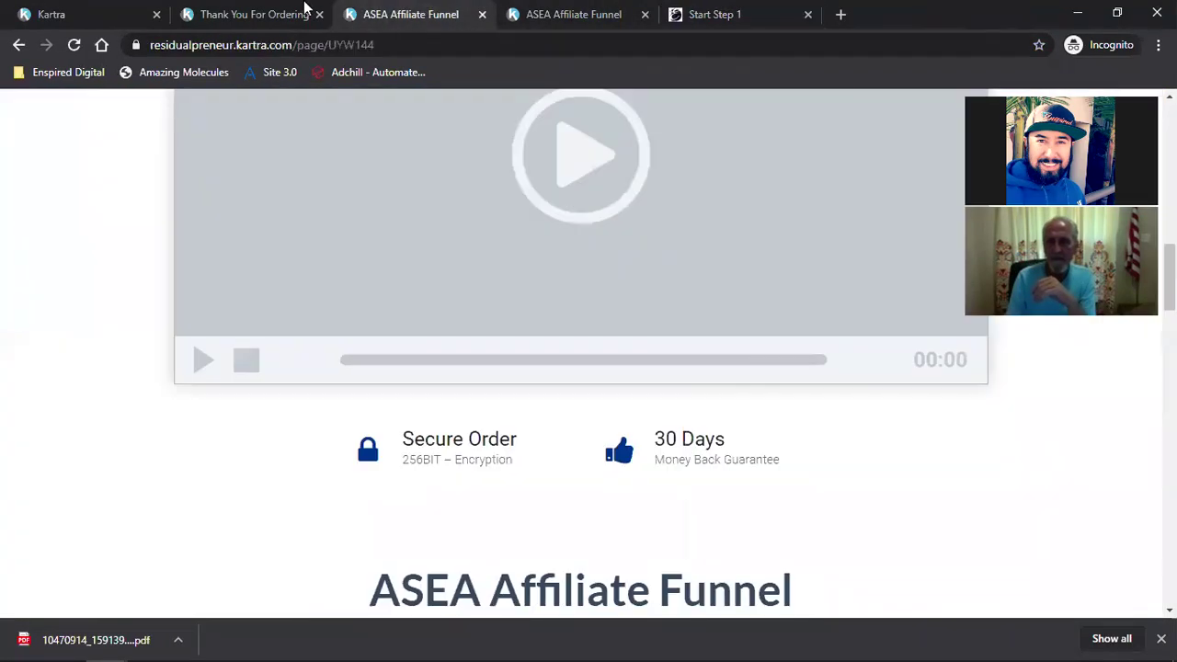
Step: Go back to Kartra and open the My Pages list of saved pages
{"action": "left_click", "coordinate": [52, 12]}
{"action": "left_click", "coordinate": [74, 269]}
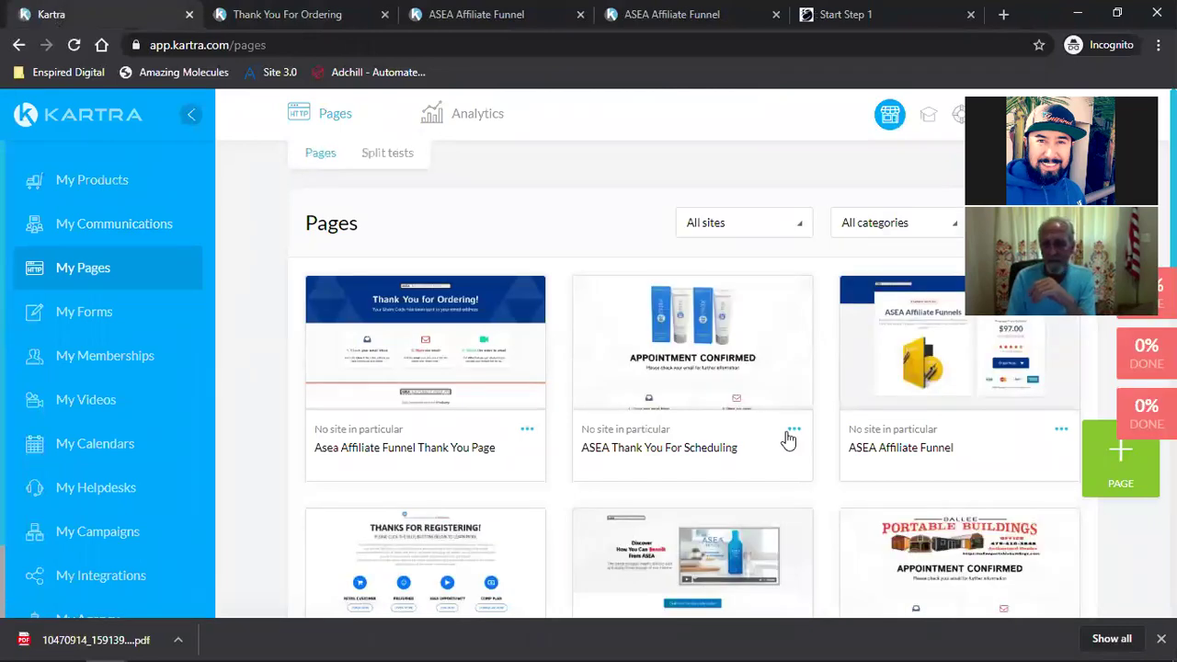
{"action": "scroll", "coordinate": [723, 460], "scroll_direction": "down", "scroll_amount": 2}
Step: Copy the direct live link of the ASEA Products Opt-in page
{"action": "left_click", "coordinate": [794, 490]}
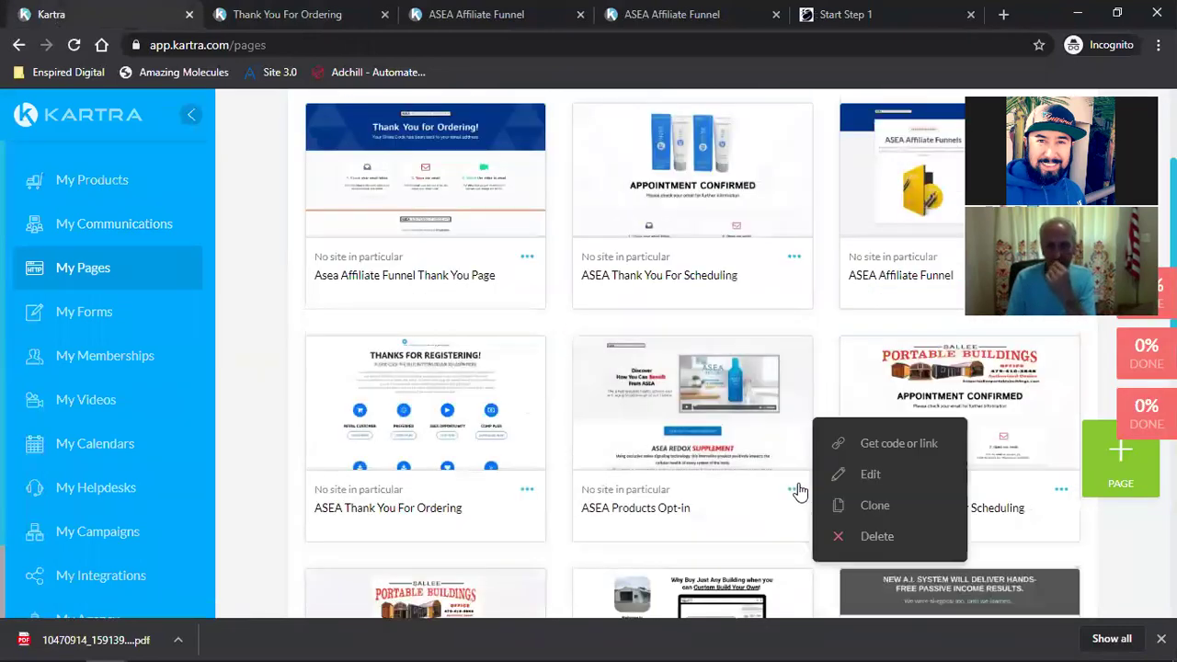
{"action": "left_click", "coordinate": [832, 443]}
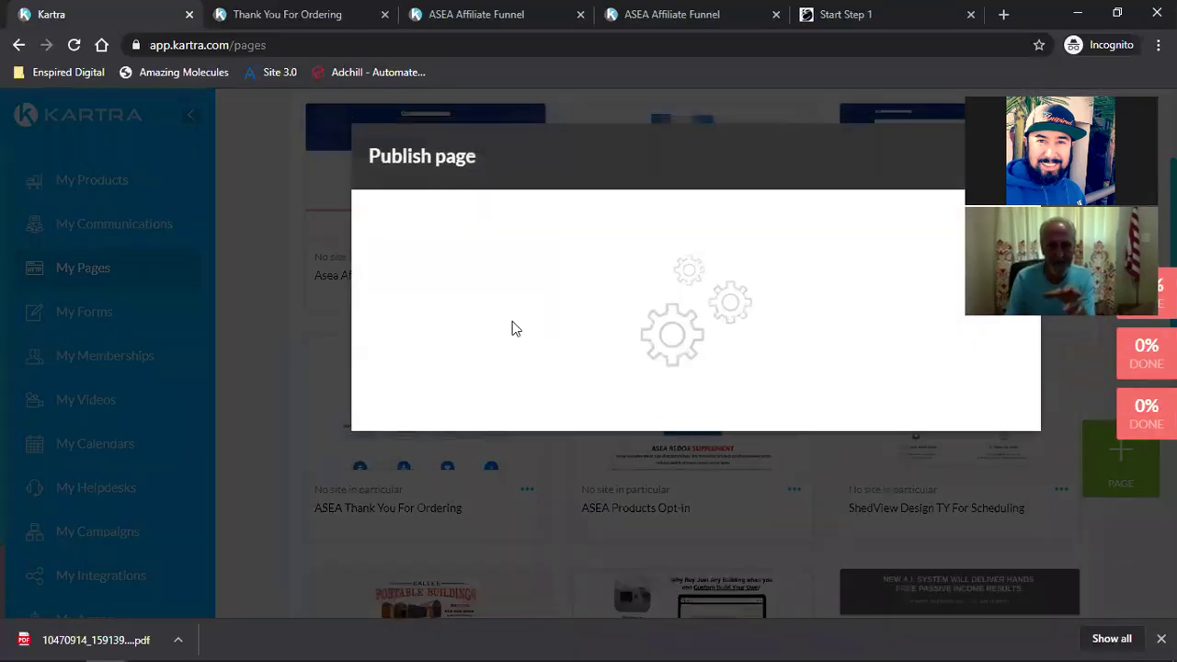
{"action": "left_click", "coordinate": [512, 329]}
{"action": "triple_click", "coordinate": [441, 557]}
{"action": "key", "text": "ctrl+c"}
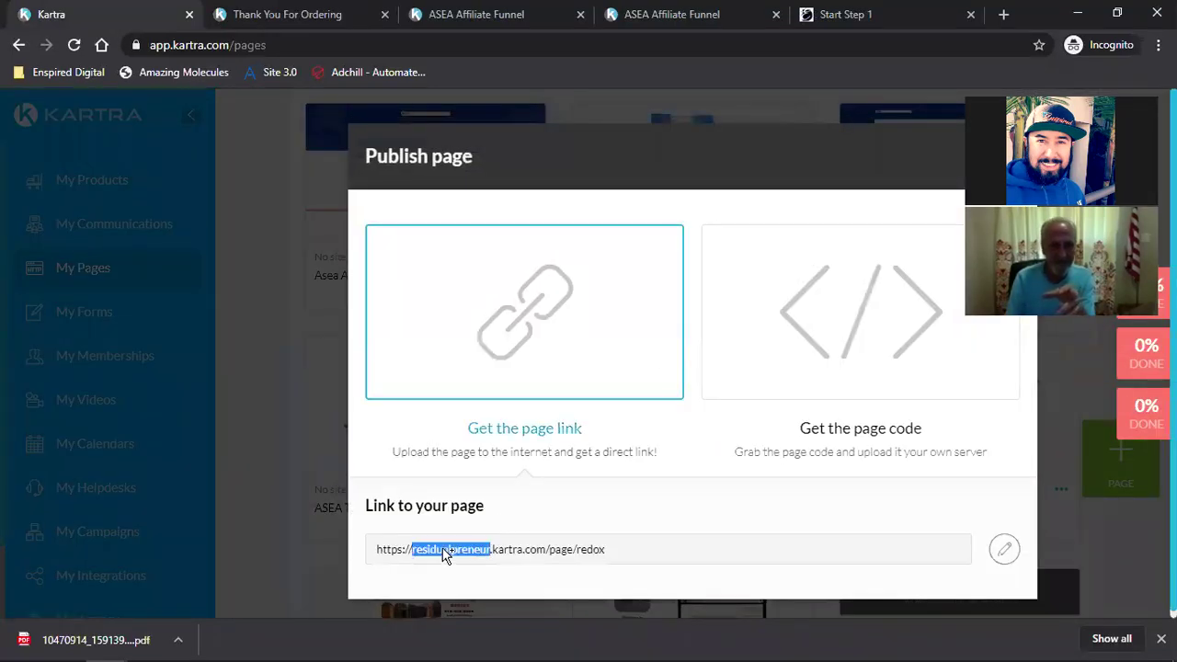
{"action": "right_click", "coordinate": [455, 557]}
{"action": "left_click", "coordinate": [469, 563]}
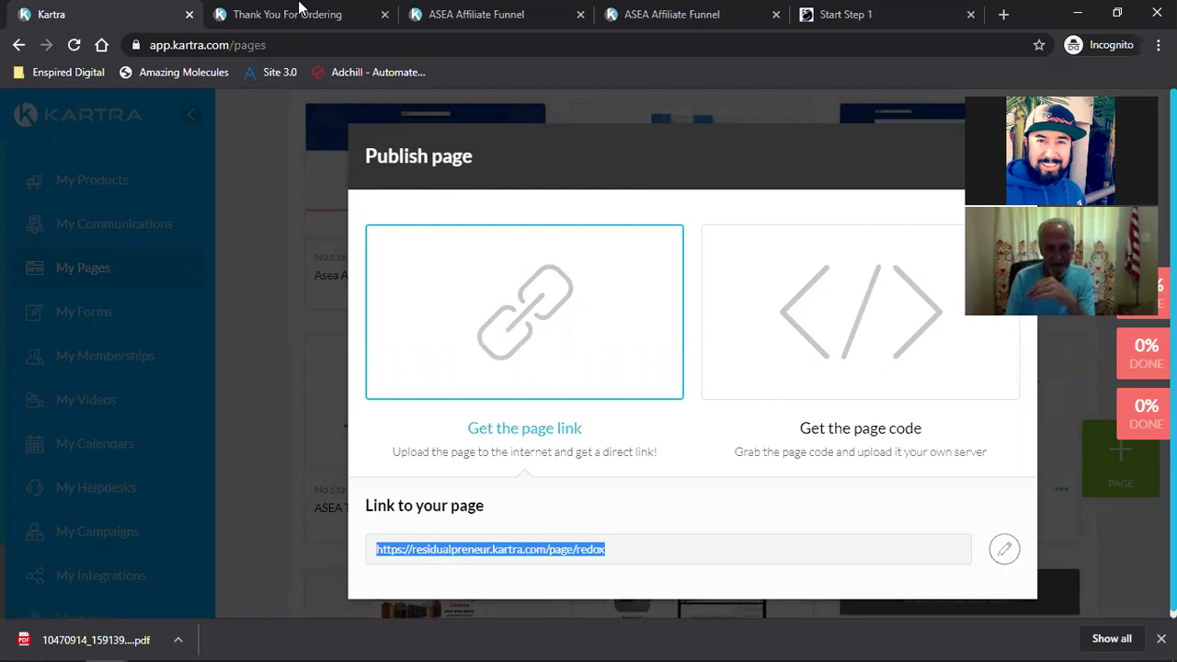
Step: Load the copied opt-in link in a new tab placed beside the thank-you page
{"action": "left_click", "coordinate": [299, 11]}
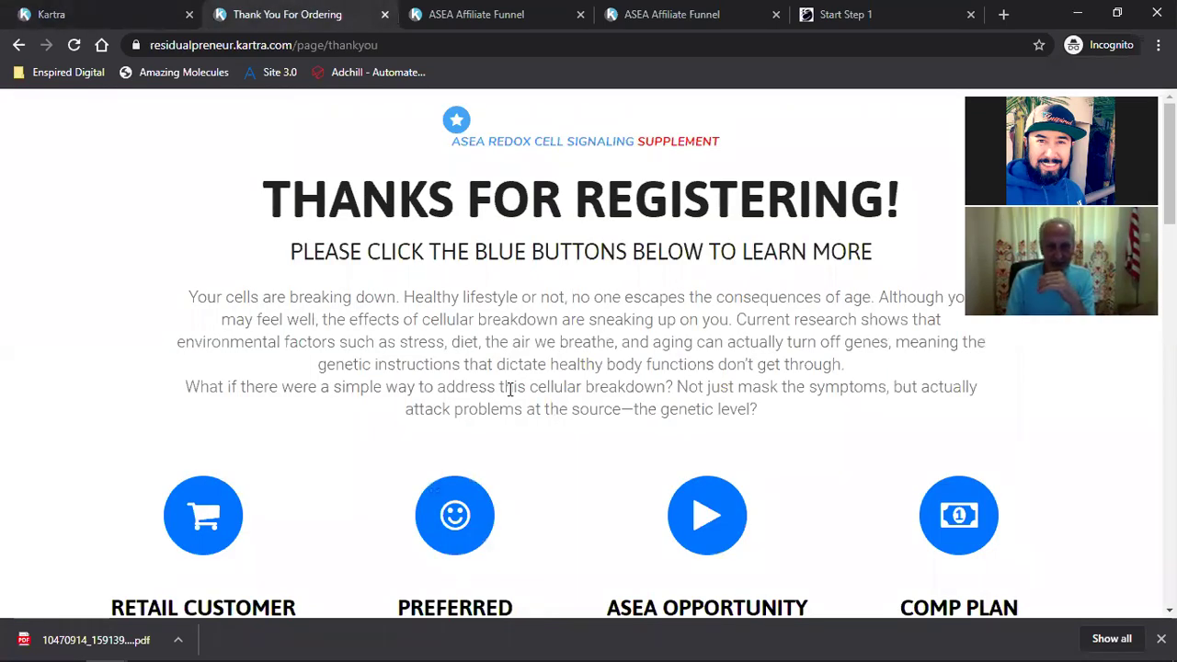
{"action": "left_click", "coordinate": [1002, 15]}
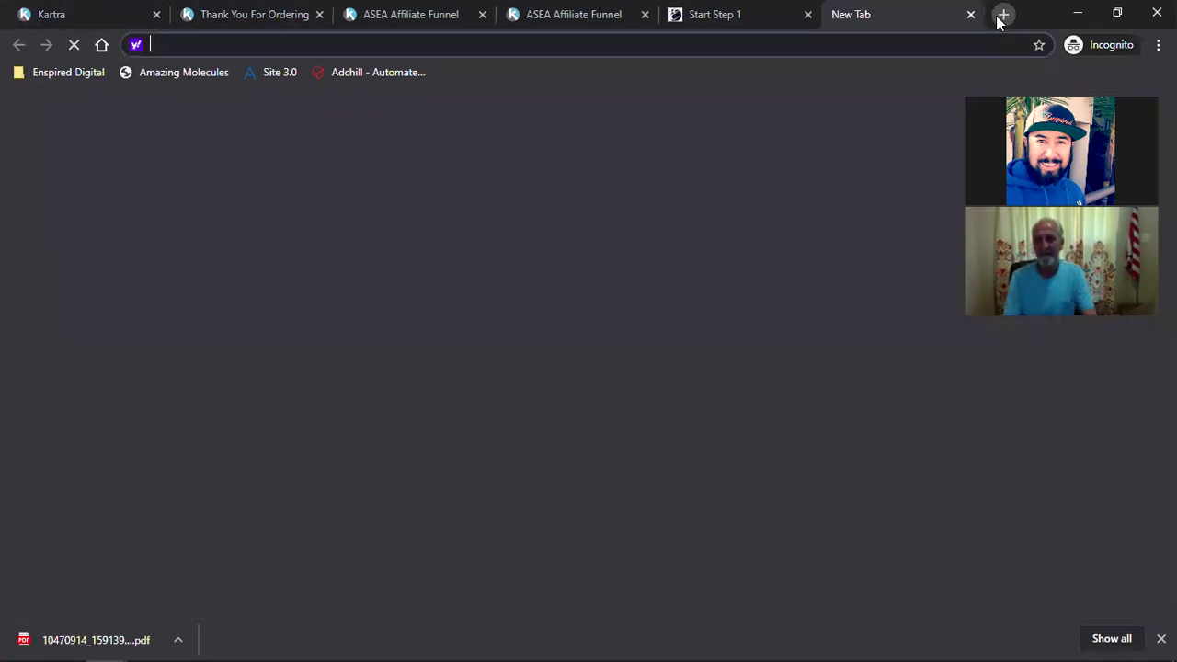
{"action": "key", "text": "ctrl+v"}
{"action": "key", "text": "Return"}
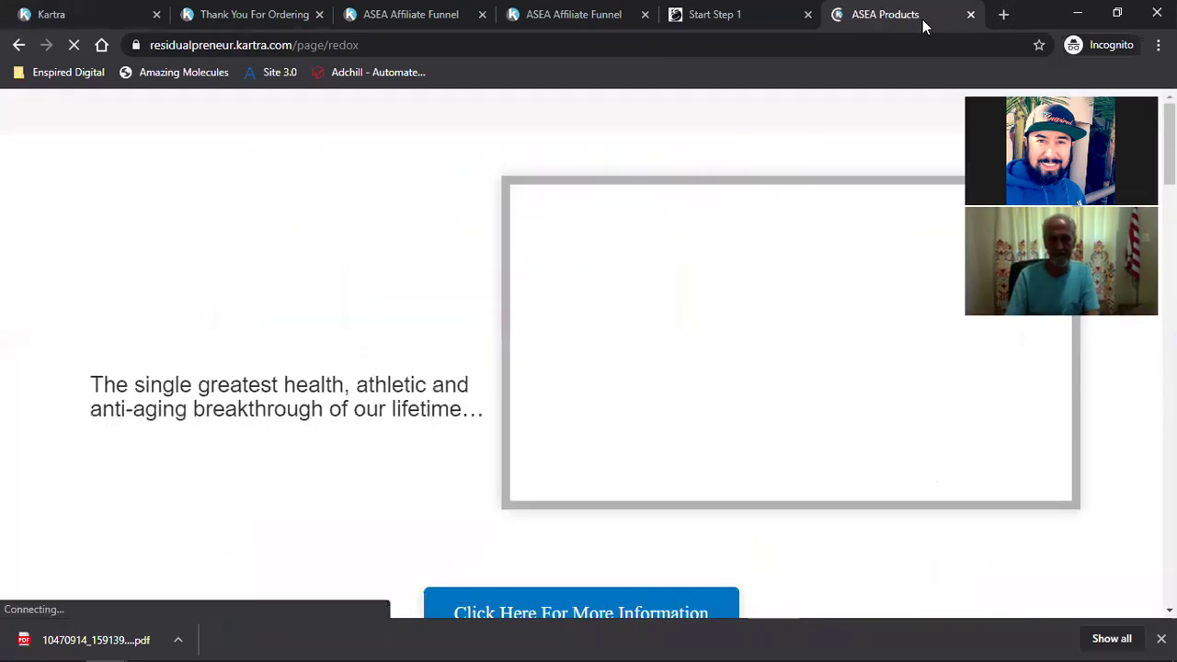
{"action": "left_click_drag", "start_coordinate": [922, 19], "coordinate": [246, 19]}
Step: Scroll the live opt-in page, test its sign-up popup, then close it
{"action": "scroll", "coordinate": [516, 362], "scroll_direction": "down", "scroll_amount": 1}
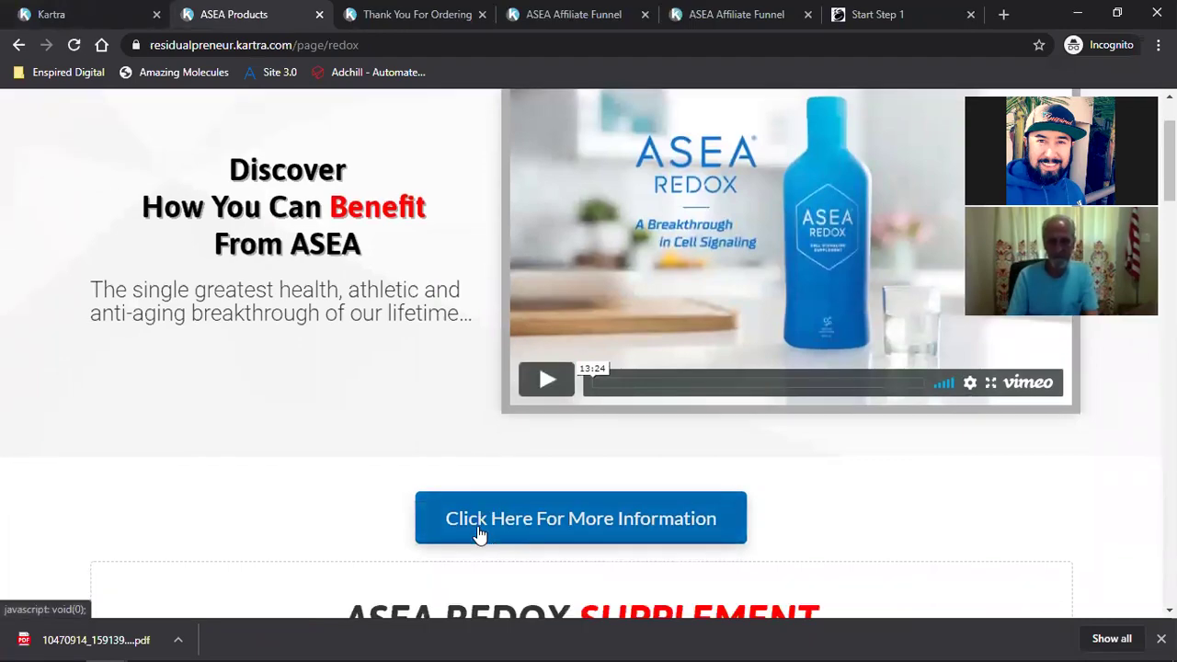
{"action": "scroll", "coordinate": [478, 533], "scroll_direction": "down", "scroll_amount": 4}
{"action": "scroll", "coordinate": [644, 484], "scroll_direction": "down", "scroll_amount": 10}
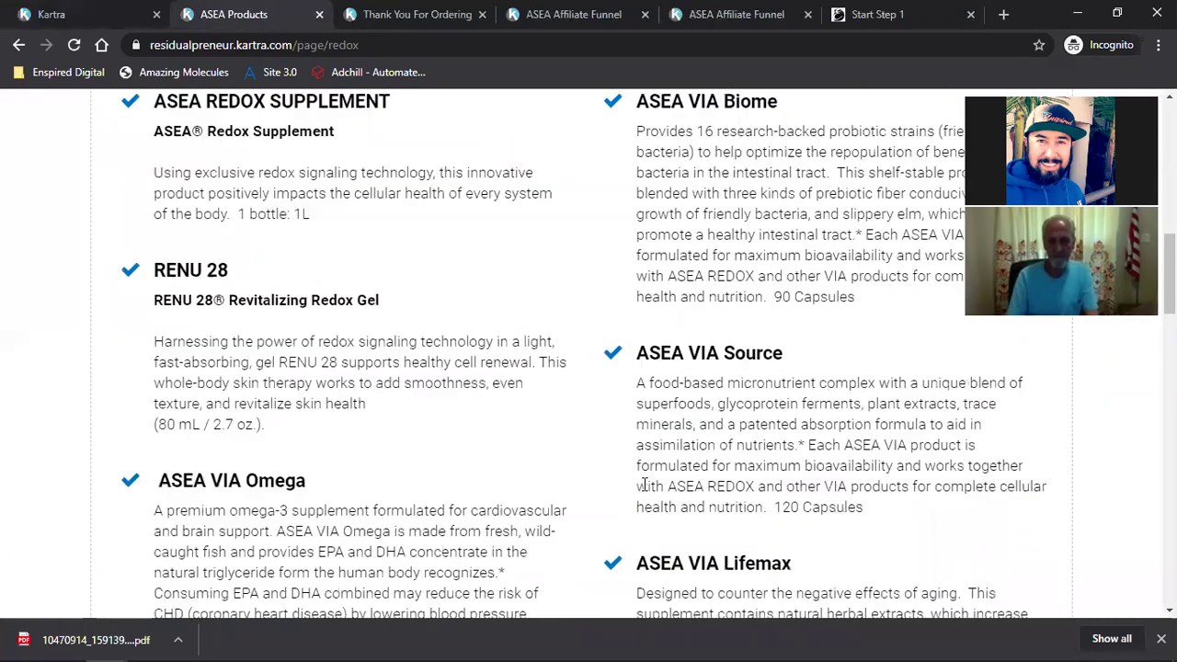
{"action": "scroll", "coordinate": [643, 485], "scroll_direction": "down", "scroll_amount": 5}
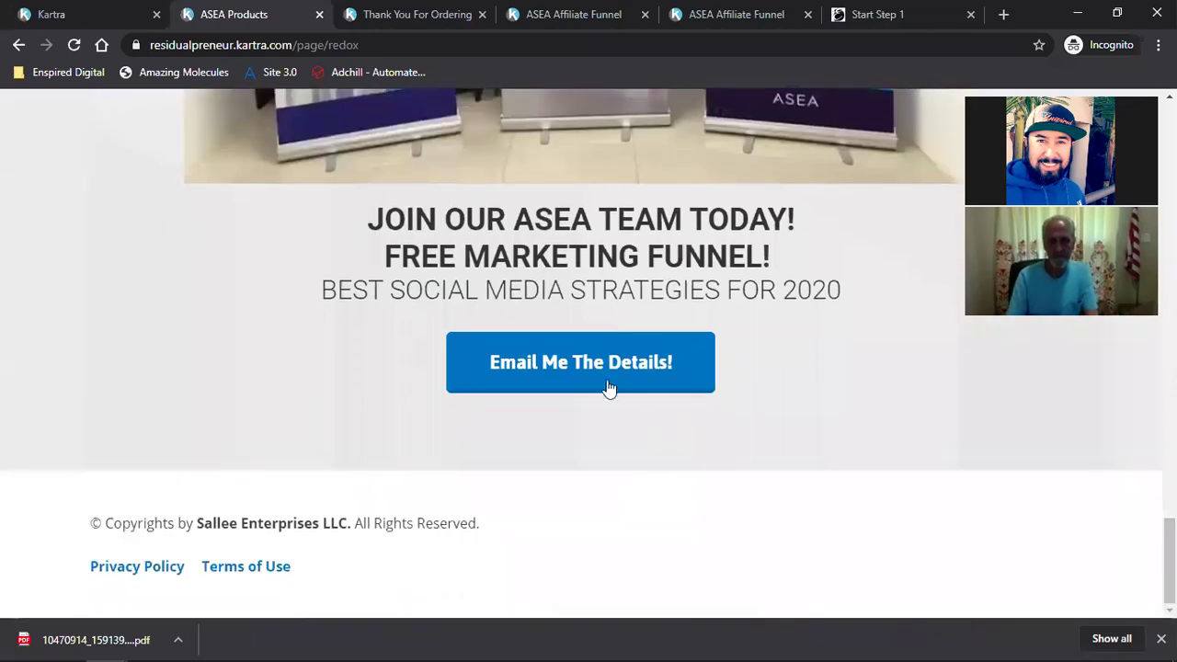
{"action": "left_click", "coordinate": [578, 385]}
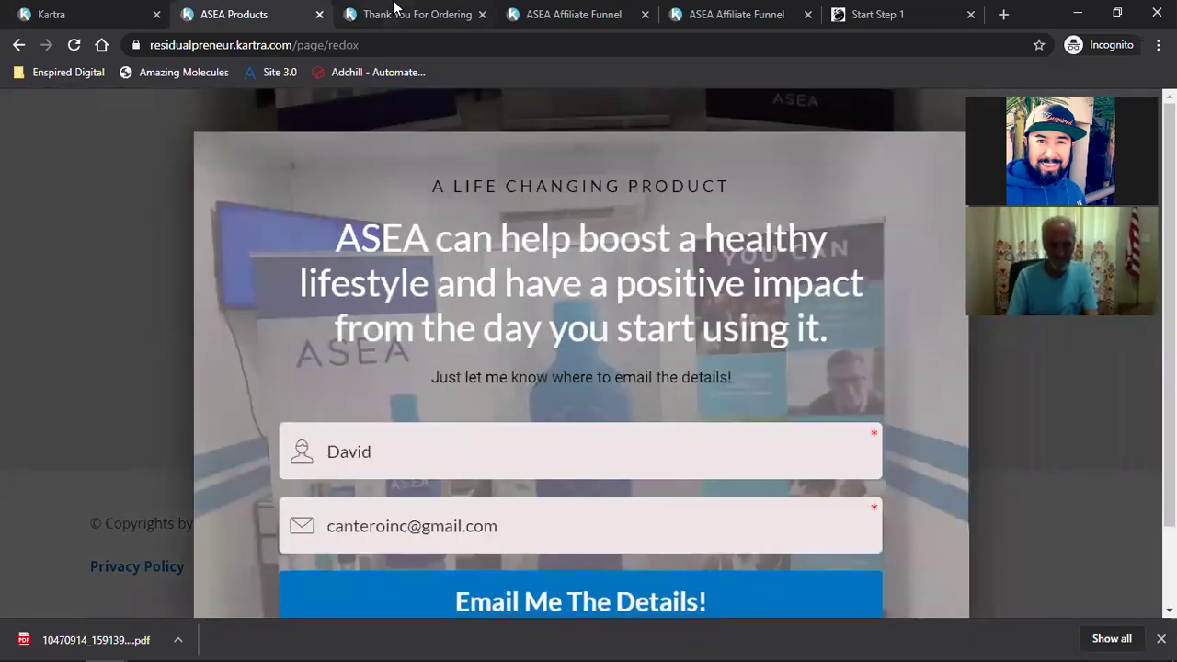
{"action": "left_click", "coordinate": [394, 8]}
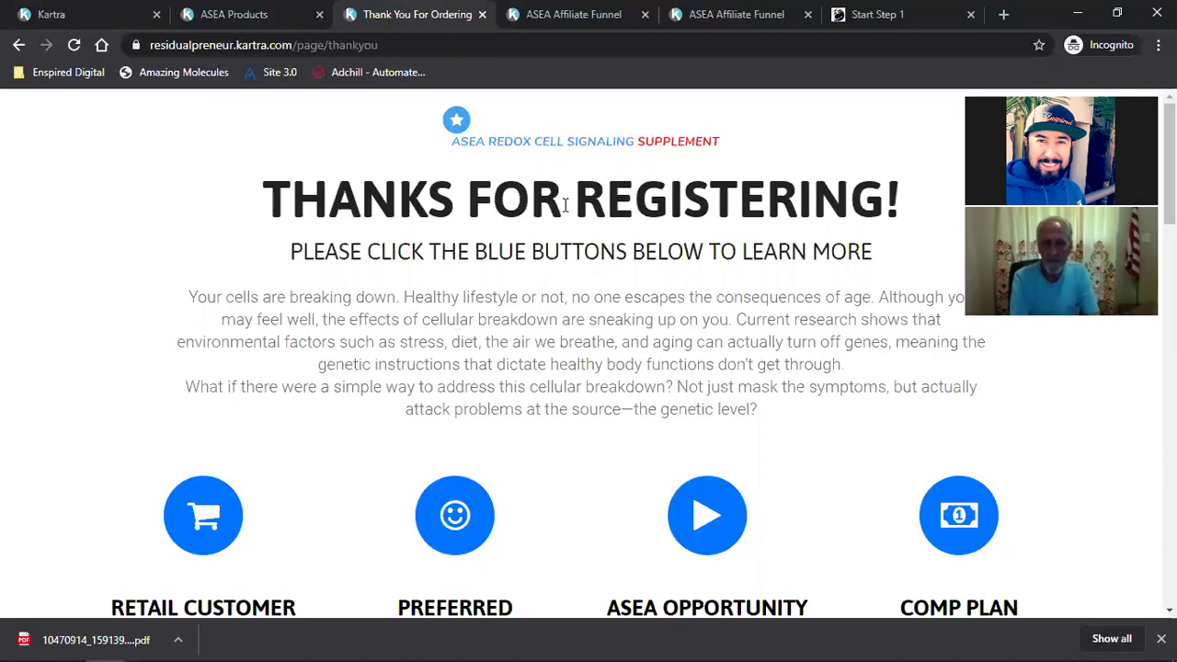
{"action": "left_click", "coordinate": [274, 7]}
{"action": "left_click", "coordinate": [995, 384]}
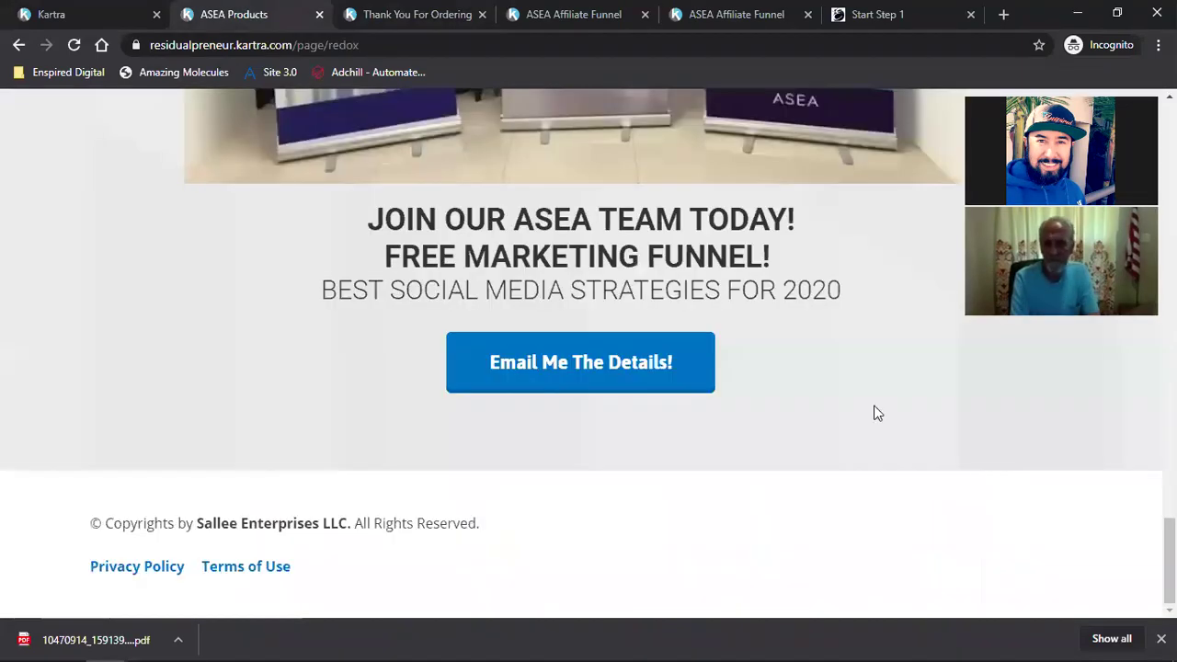
Step: Close the Start Step 1 tab and the publish dialog, then view the live products page
{"action": "scroll", "coordinate": [876, 412], "scroll_direction": "up", "scroll_amount": 15}
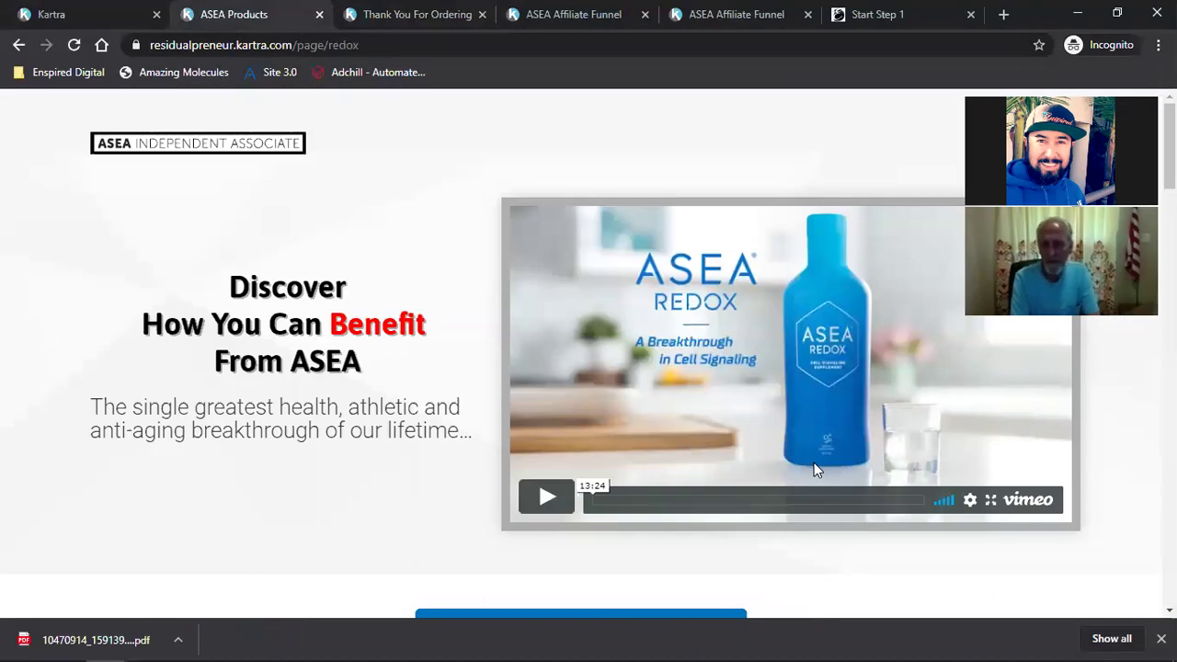
{"action": "left_click", "coordinate": [429, 8]}
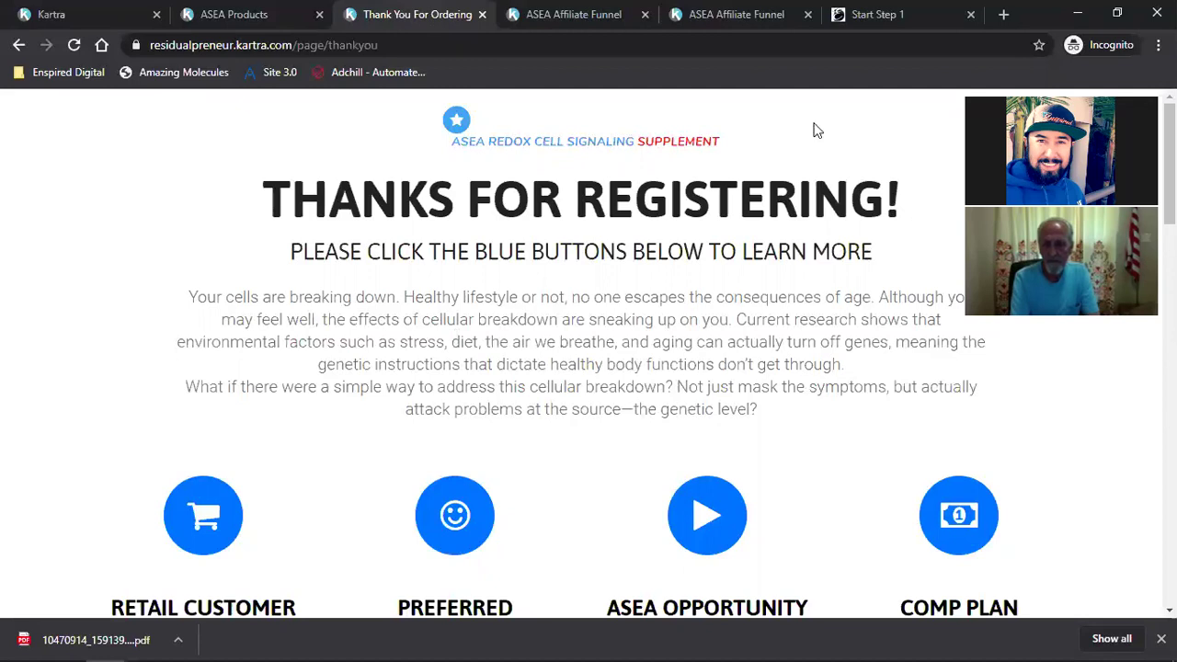
{"action": "left_click", "coordinate": [722, 7]}
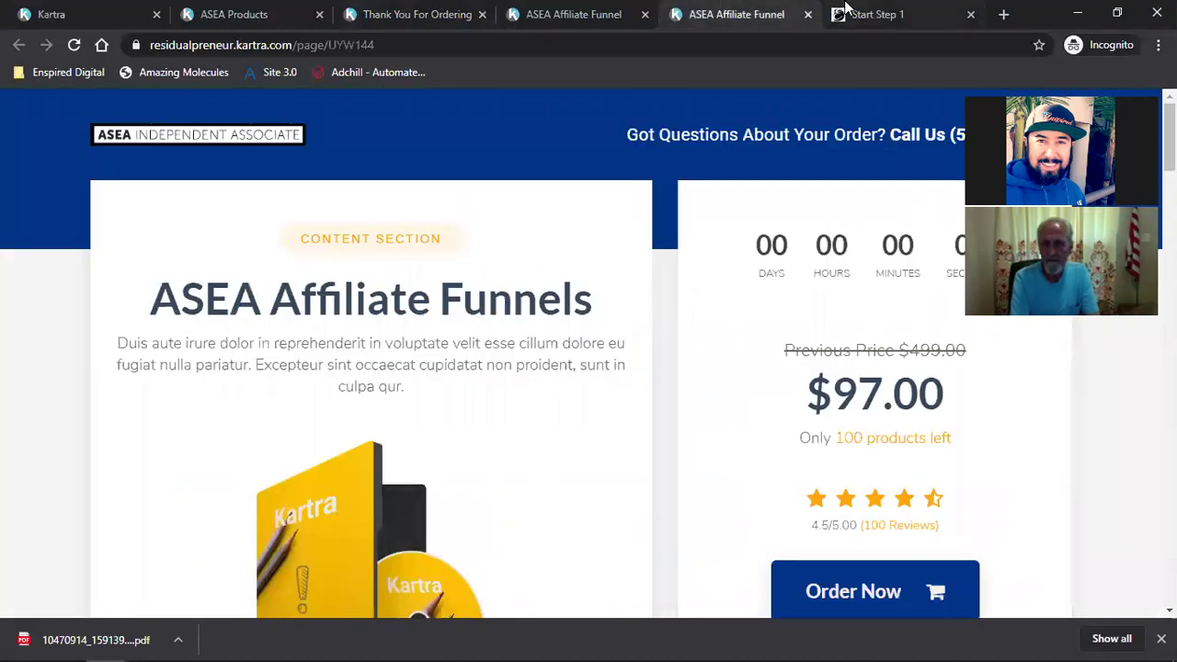
{"action": "left_click", "coordinate": [851, 11]}
{"action": "left_click", "coordinate": [970, 14]}
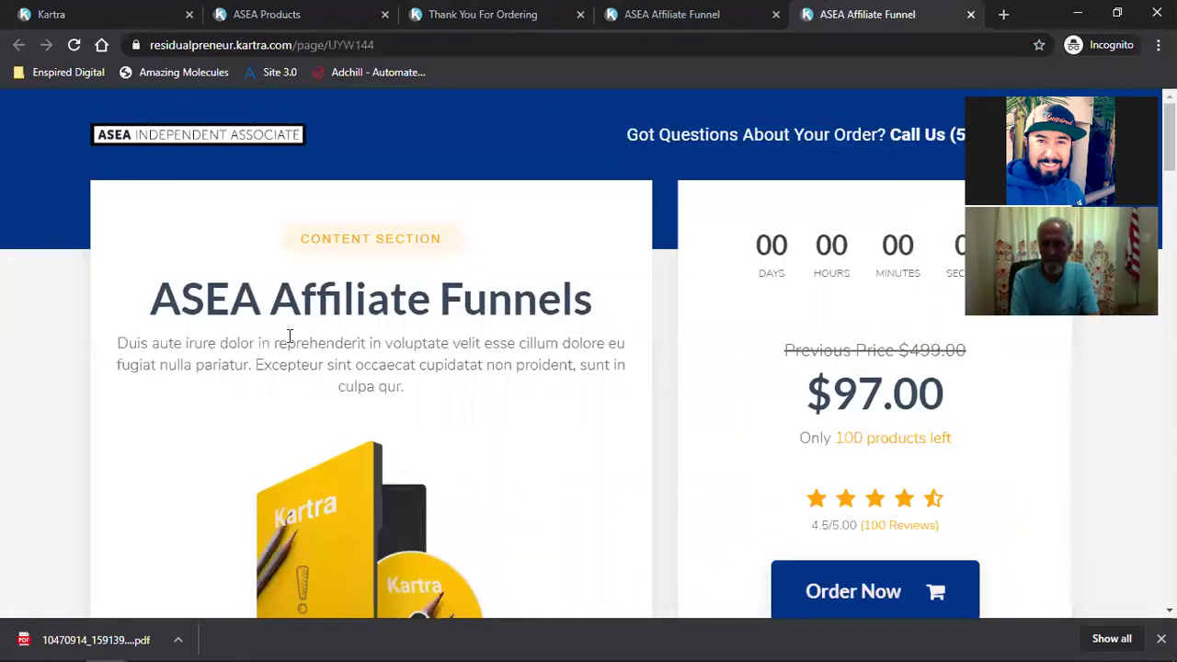
{"action": "left_click", "coordinate": [126, 7]}
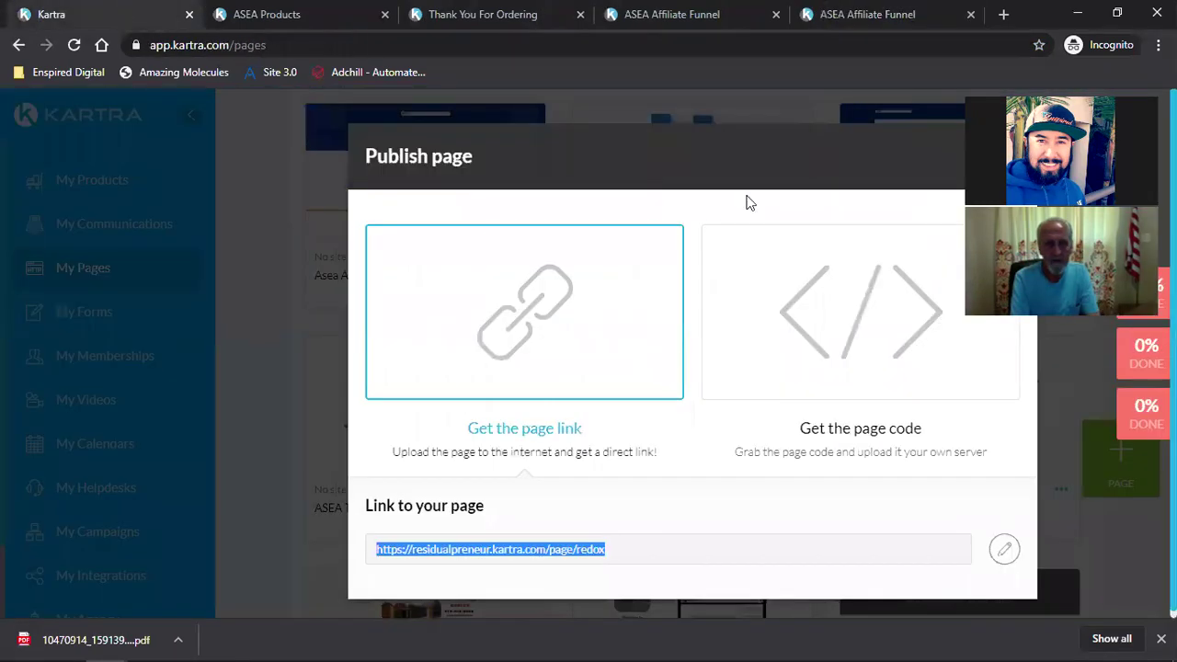
{"action": "left_click", "coordinate": [955, 165]}
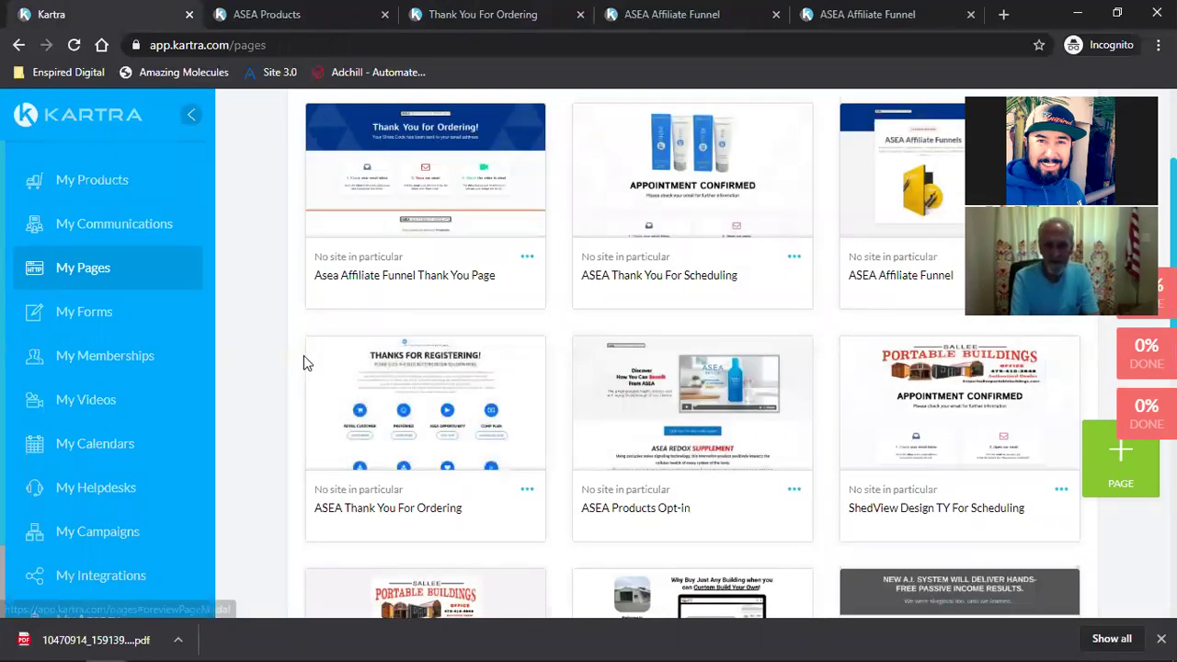
{"action": "left_click", "coordinate": [267, 8]}
{"action": "scroll", "coordinate": [524, 265], "scroll_direction": "down", "scroll_amount": 2}
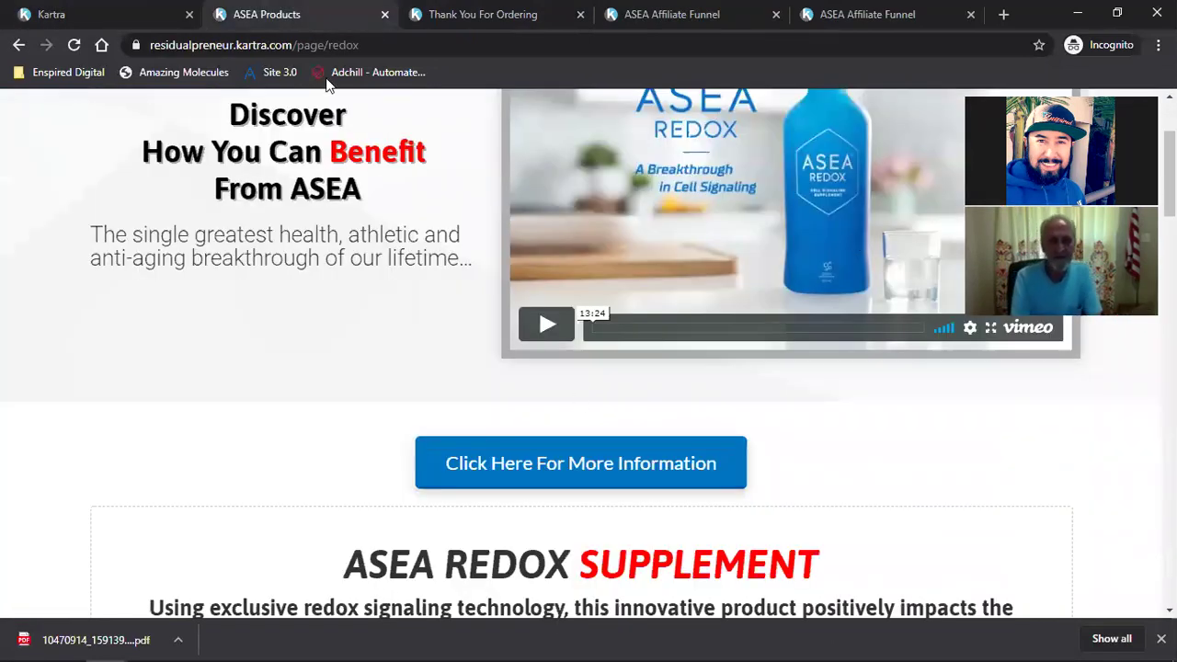
Step: Highlight the ASEA Redox Supplement, RENU 28 and ASEA VIA Source headings on the live page
{"action": "scroll", "coordinate": [759, 430], "scroll_direction": "down", "scroll_amount": 5}
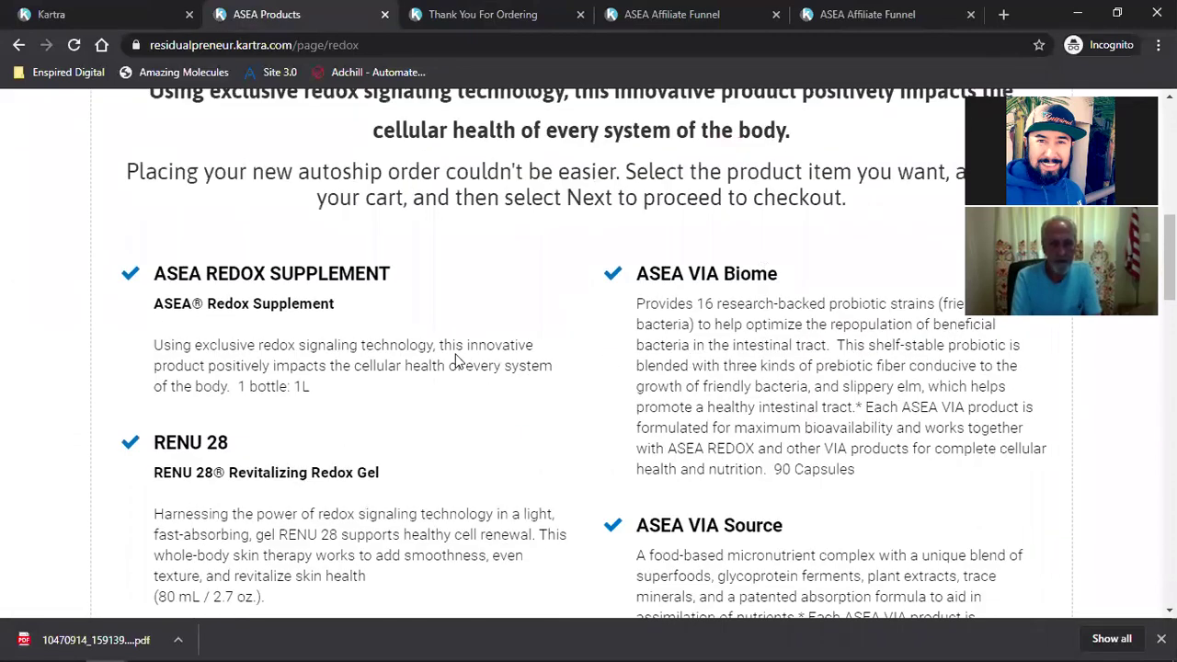
{"action": "triple_click", "coordinate": [279, 281]}
{"action": "left_click_drag", "start_coordinate": [638, 274], "coordinate": [778, 274]}
{"action": "scroll", "coordinate": [365, 328], "scroll_direction": "down", "scroll_amount": 1}
{"action": "triple_click", "coordinate": [191, 355]}
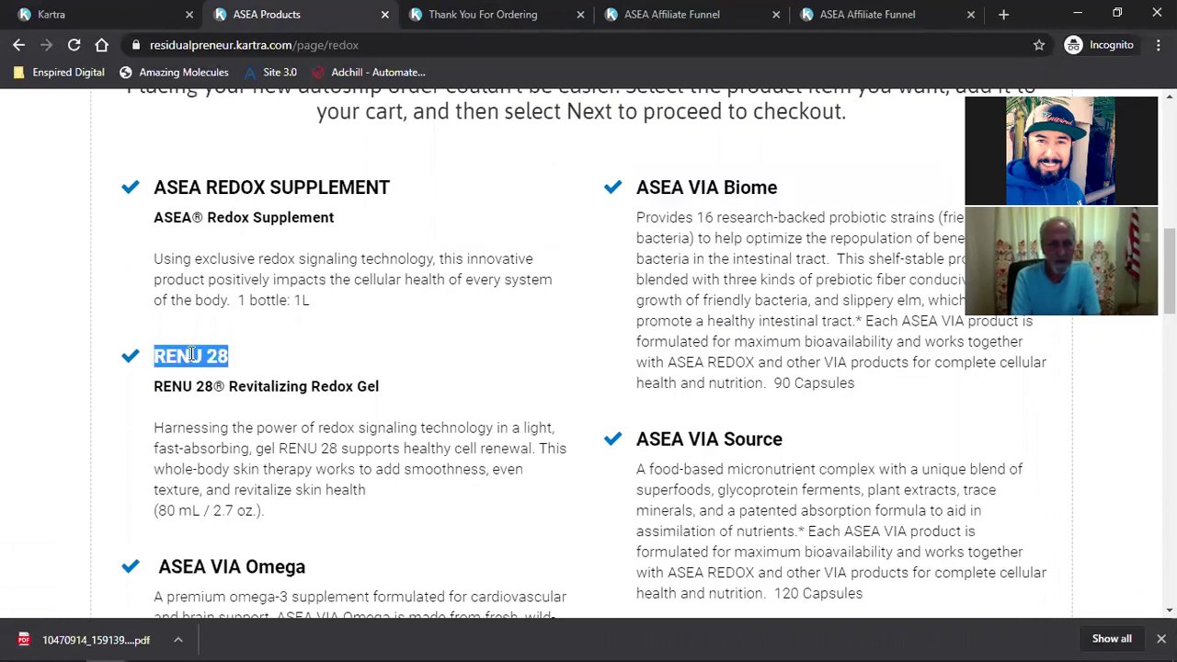
{"action": "scroll", "coordinate": [353, 344], "scroll_direction": "down", "scroll_amount": 1}
{"action": "left_click_drag", "start_coordinate": [743, 352], "coordinate": [735, 384]}
{"action": "triple_click", "coordinate": [749, 350]}
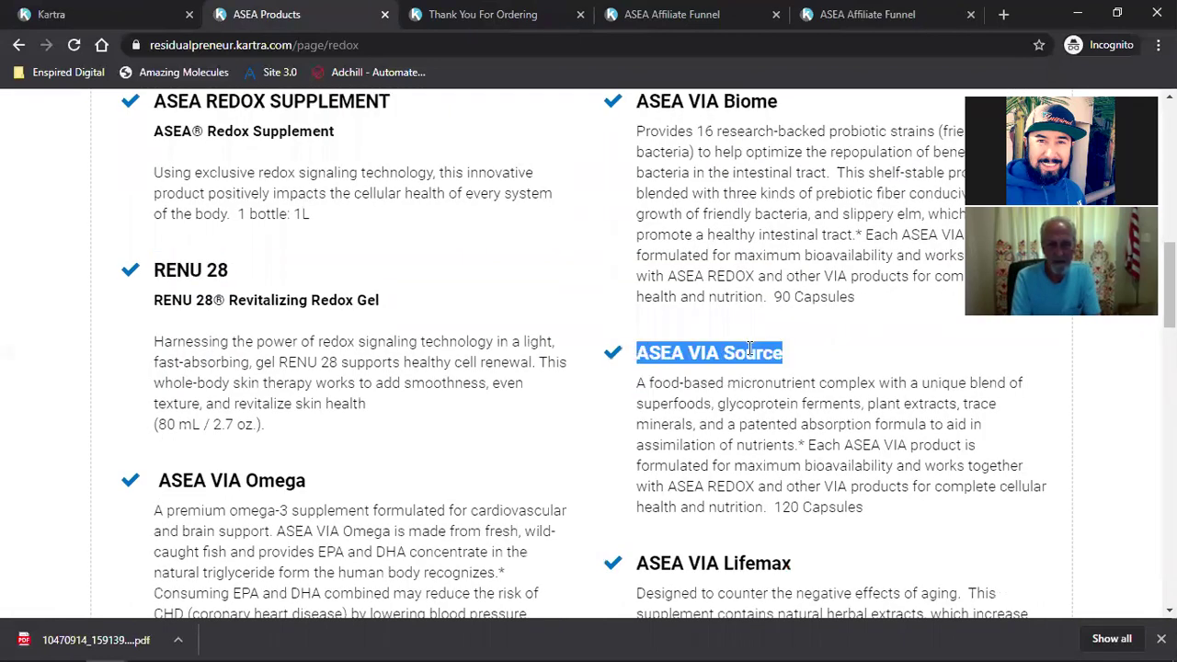
{"action": "scroll", "coordinate": [718, 359], "scroll_direction": "down", "scroll_amount": 1}
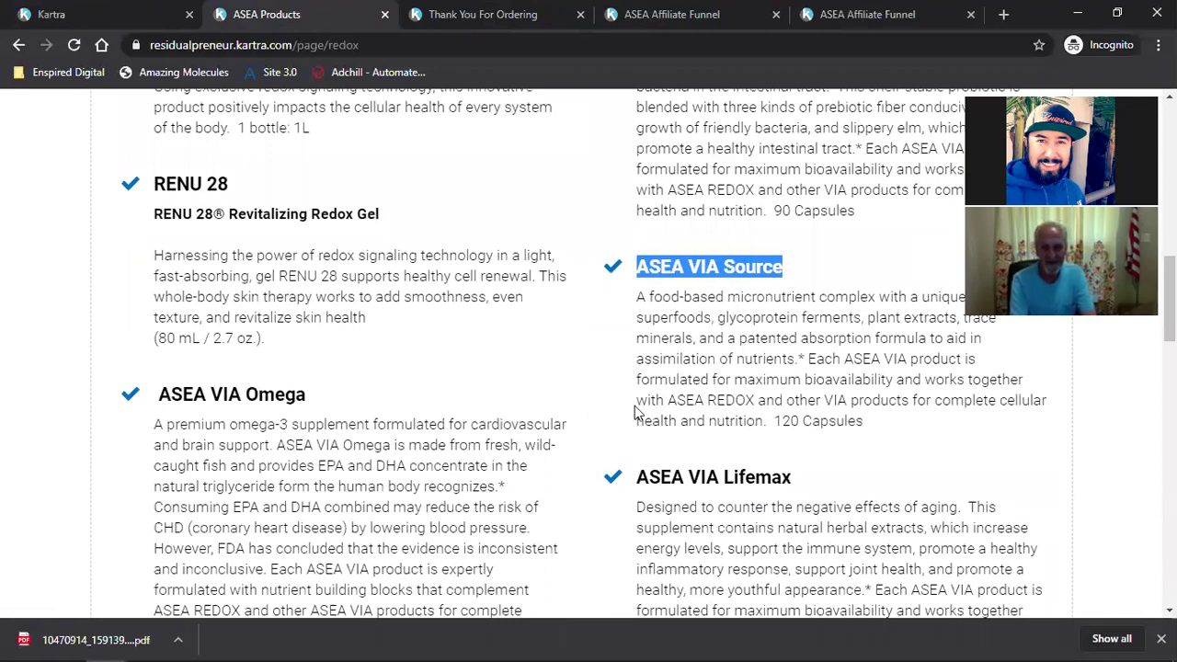
{"action": "left_click", "coordinate": [738, 405]}
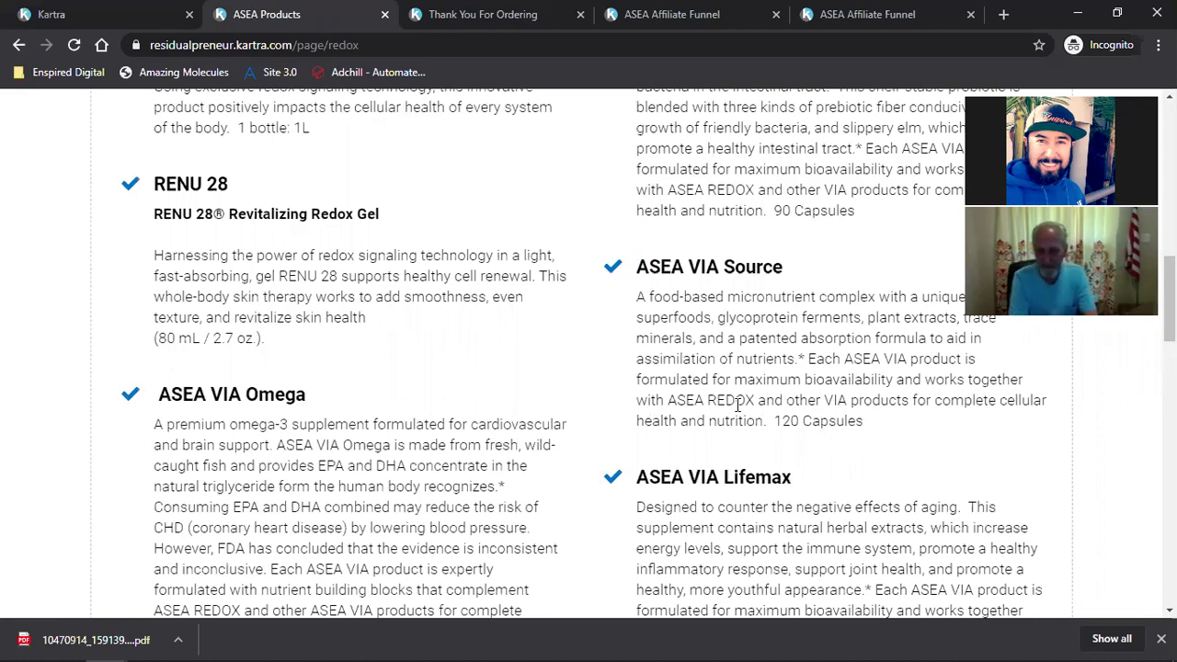
Step: Scroll through the rest of the product list and return to Kartra's pages dashboard
{"action": "scroll", "coordinate": [738, 404], "scroll_direction": "down", "scroll_amount": 1}
{"action": "scroll", "coordinate": [740, 411], "scroll_direction": "down", "scroll_amount": 3}
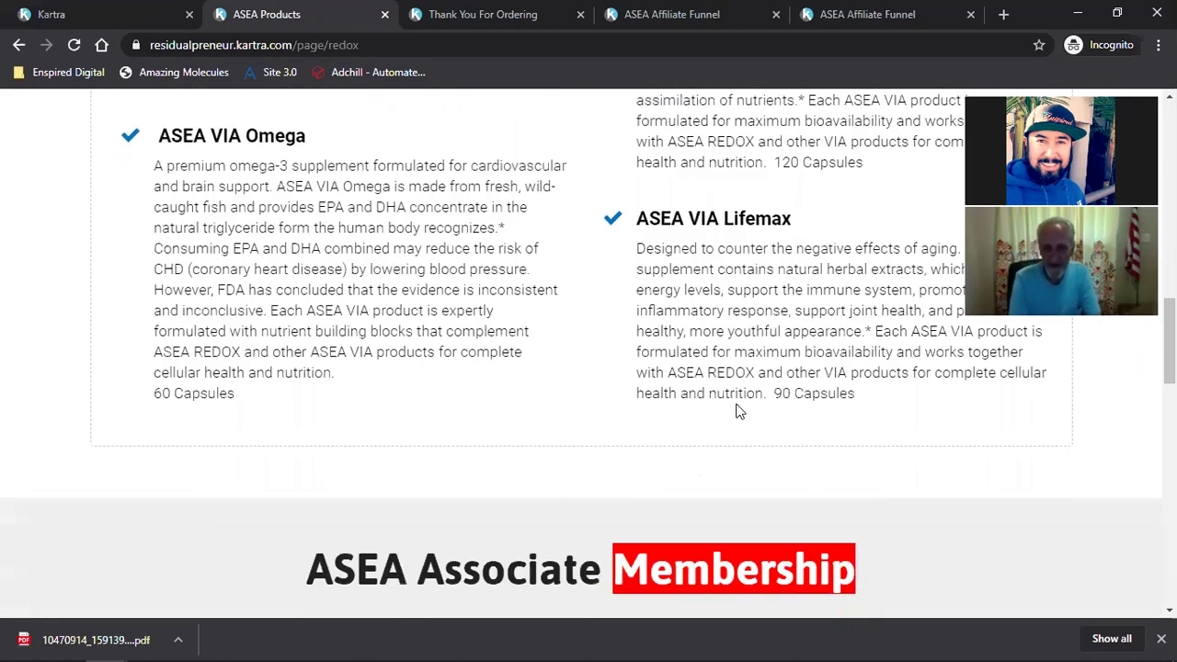
{"action": "scroll", "coordinate": [709, 415], "scroll_direction": "up", "scroll_amount": 10}
{"action": "scroll", "coordinate": [643, 413], "scroll_direction": "down", "scroll_amount": 2}
{"action": "scroll", "coordinate": [645, 415], "scroll_direction": "down", "scroll_amount": 1}
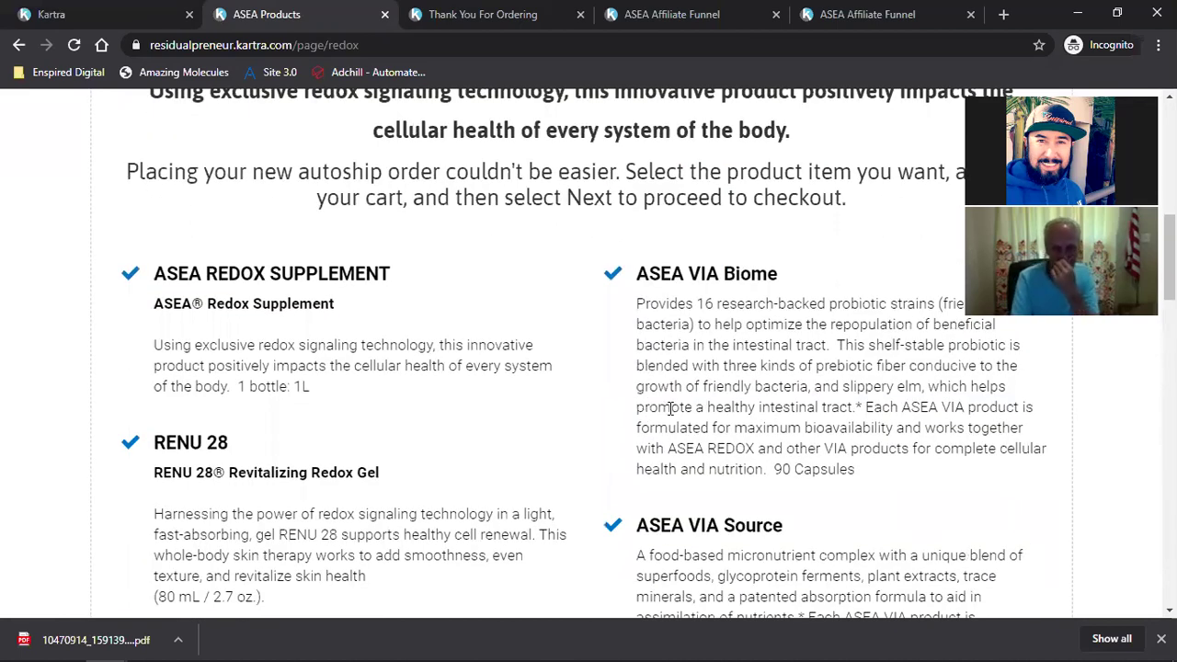
{"action": "left_click", "coordinate": [92, 13]}
Step: Choose Edit from the ASEA Products Opt-in card's menu to load it in the builder
{"action": "scroll", "coordinate": [768, 464], "scroll_direction": "up", "scroll_amount": 1}
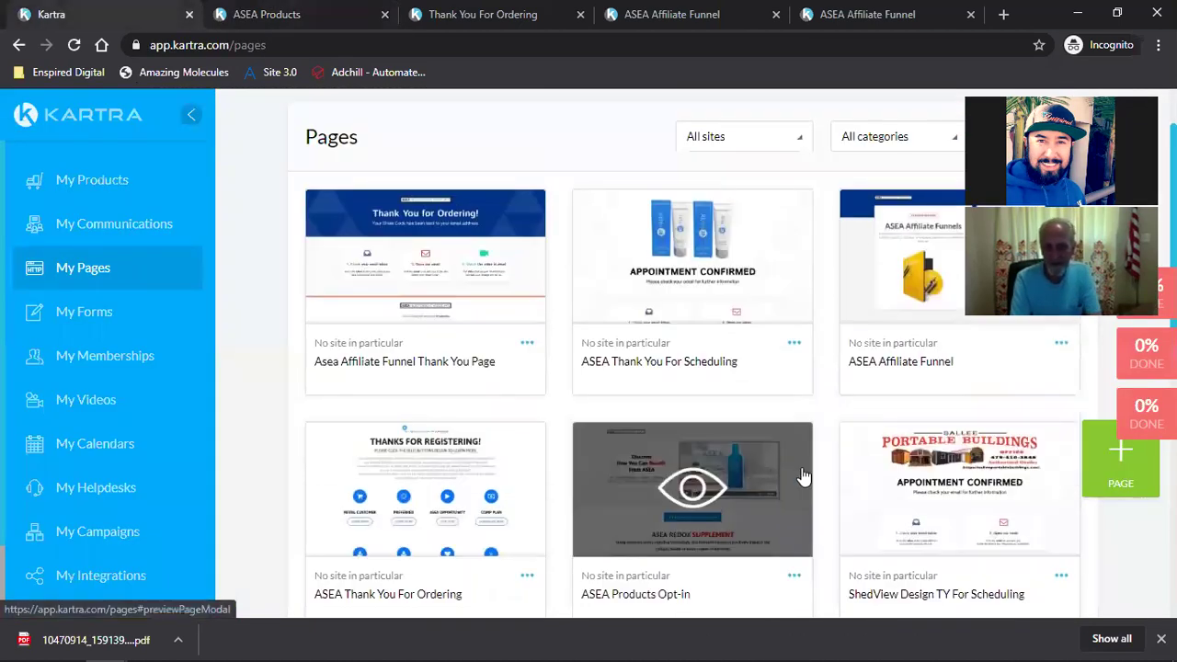
{"action": "scroll", "coordinate": [947, 460], "scroll_direction": "down", "scroll_amount": 1}
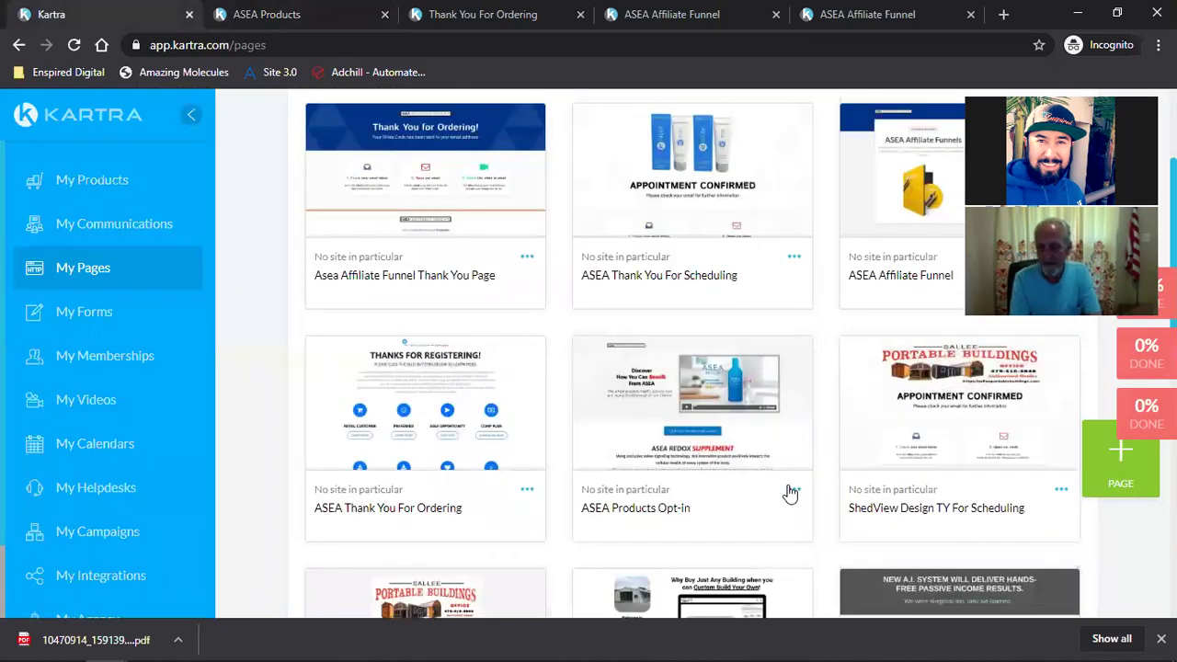
{"action": "left_click", "coordinate": [792, 492]}
{"action": "left_click", "coordinate": [862, 476]}
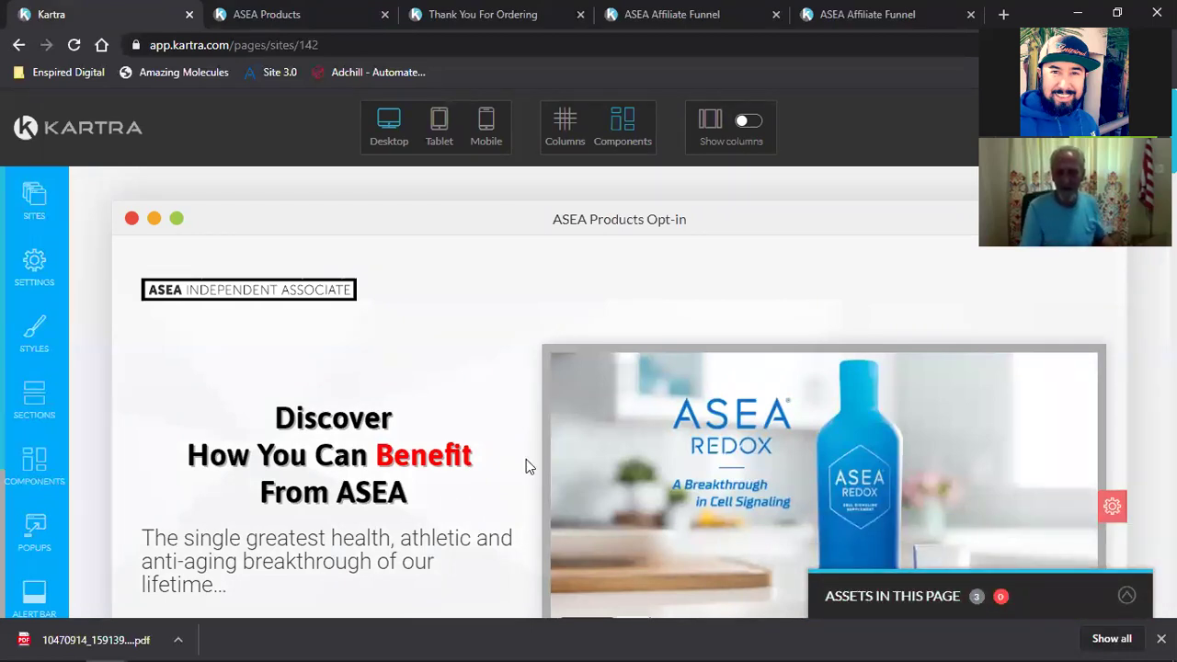
{"action": "scroll", "coordinate": [526, 466], "scroll_direction": "down", "scroll_amount": 2}
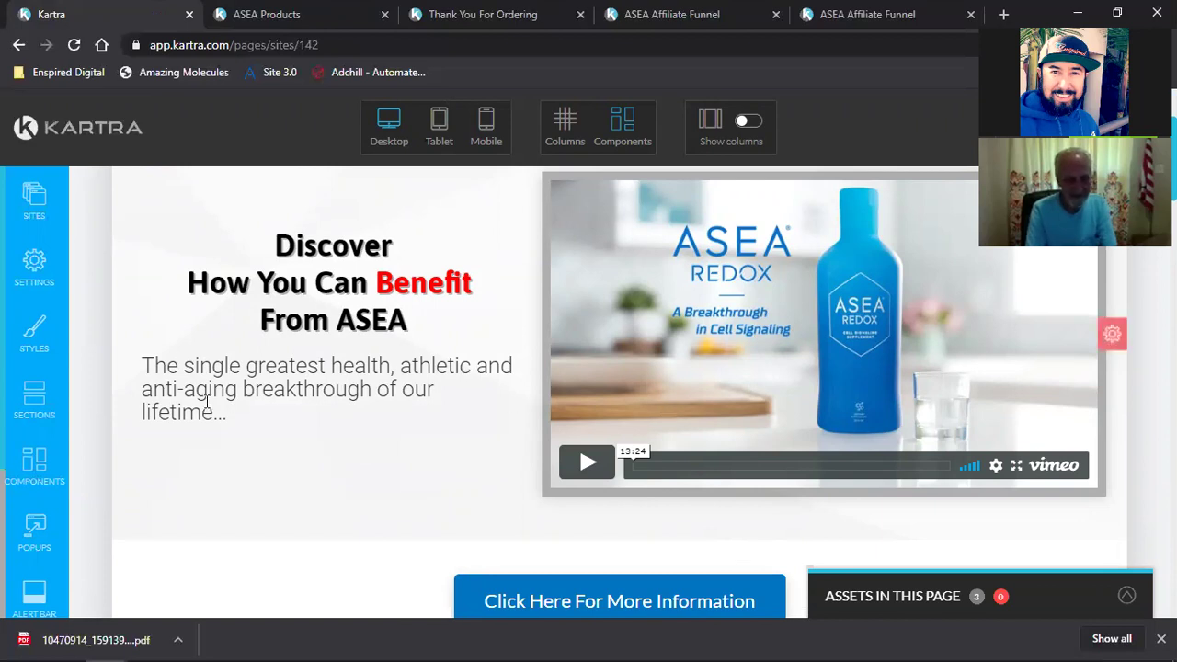
{"action": "mouse_move", "coordinate": [231, 388]}
{"action": "scroll", "coordinate": [256, 480], "scroll_direction": "down", "scroll_amount": 6}
{"action": "scroll", "coordinate": [255, 480], "scroll_direction": "down", "scroll_amount": 10}
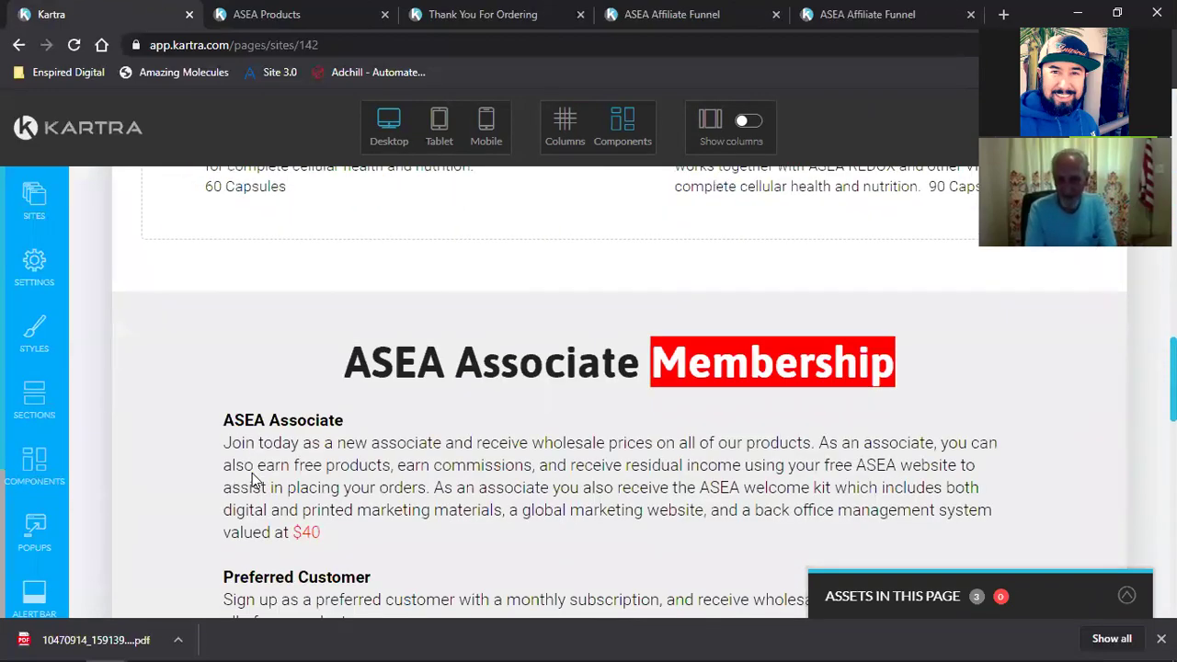
{"action": "scroll", "coordinate": [254, 480], "scroll_direction": "down", "scroll_amount": 2}
{"action": "scroll", "coordinate": [252, 473], "scroll_direction": "down", "scroll_amount": 10}
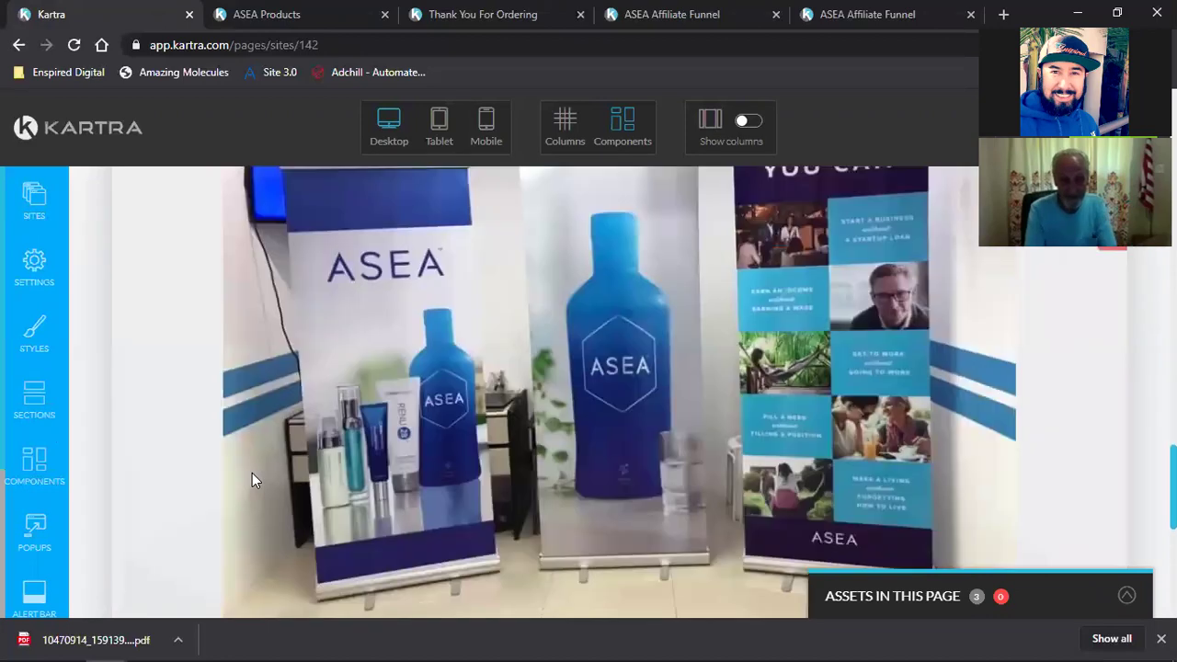
{"action": "scroll", "coordinate": [252, 473], "scroll_direction": "up", "scroll_amount": 20}
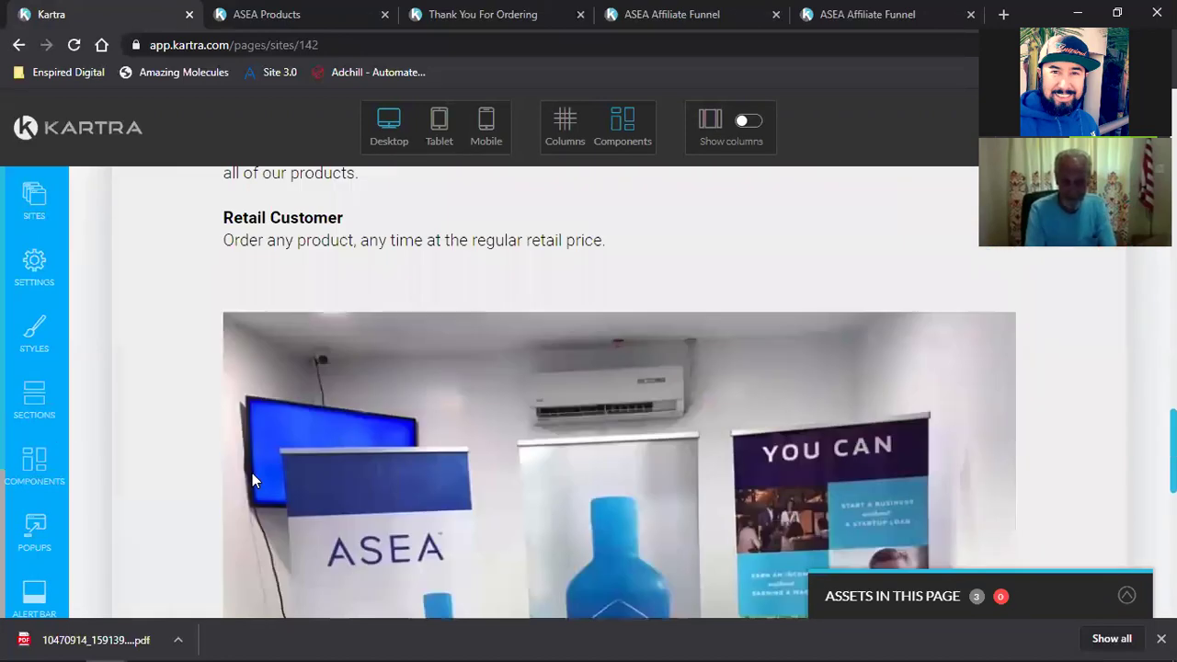
{"action": "scroll", "coordinate": [252, 473], "scroll_direction": "down", "scroll_amount": 2}
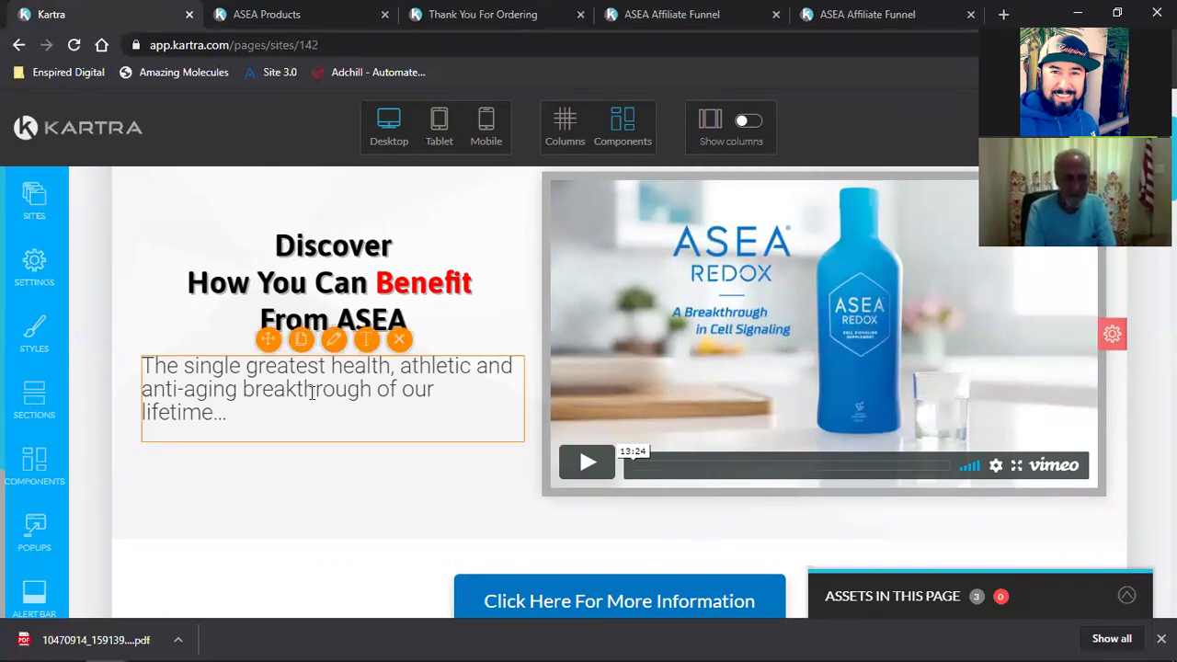
{"action": "scroll", "coordinate": [367, 488], "scroll_direction": "up", "scroll_amount": 2}
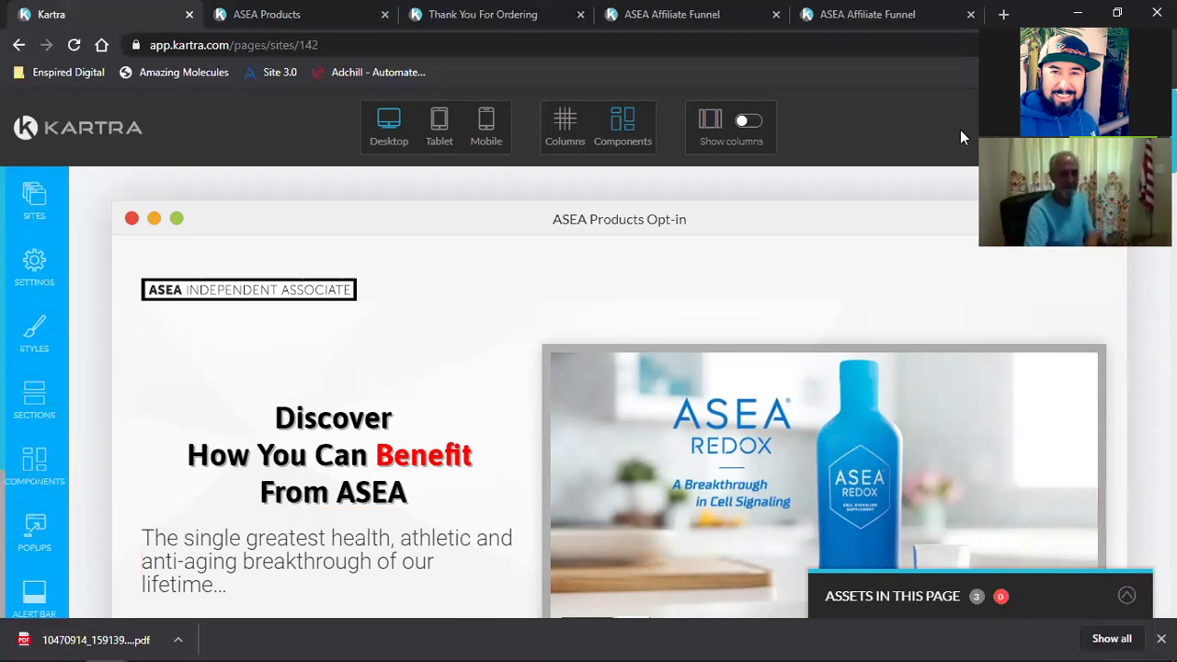
Step: Save the ASEA Products Opt-in page's progress and publish it live
{"action": "left_click", "coordinate": [1103, 127]}
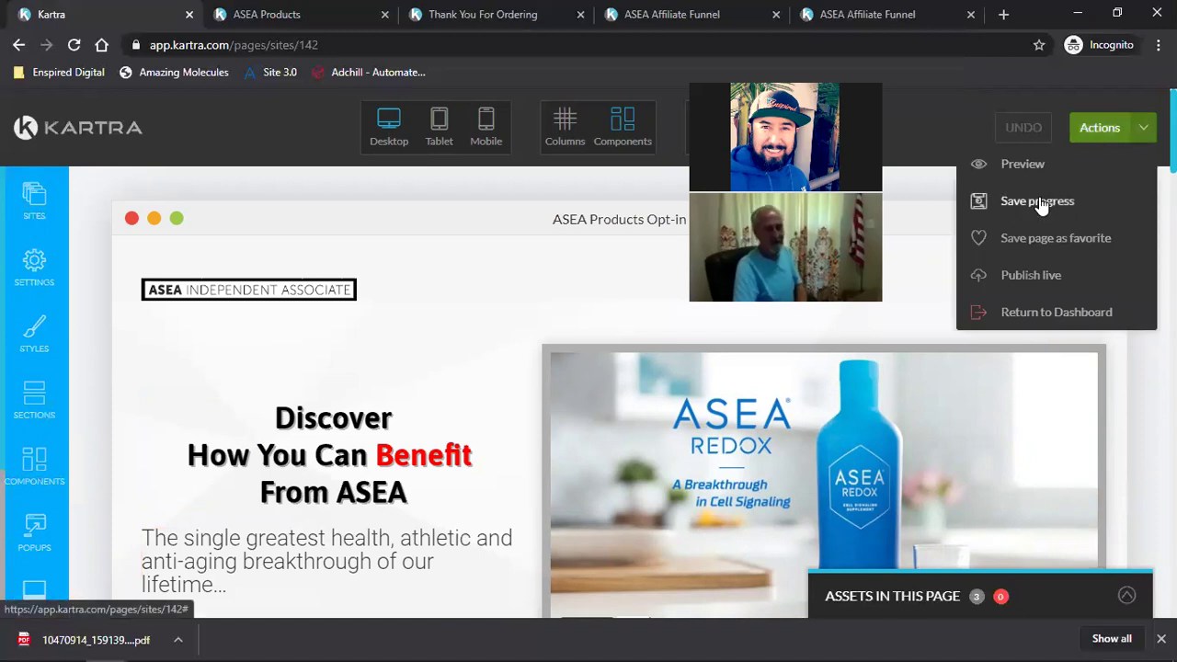
{"action": "left_click", "coordinate": [1039, 201]}
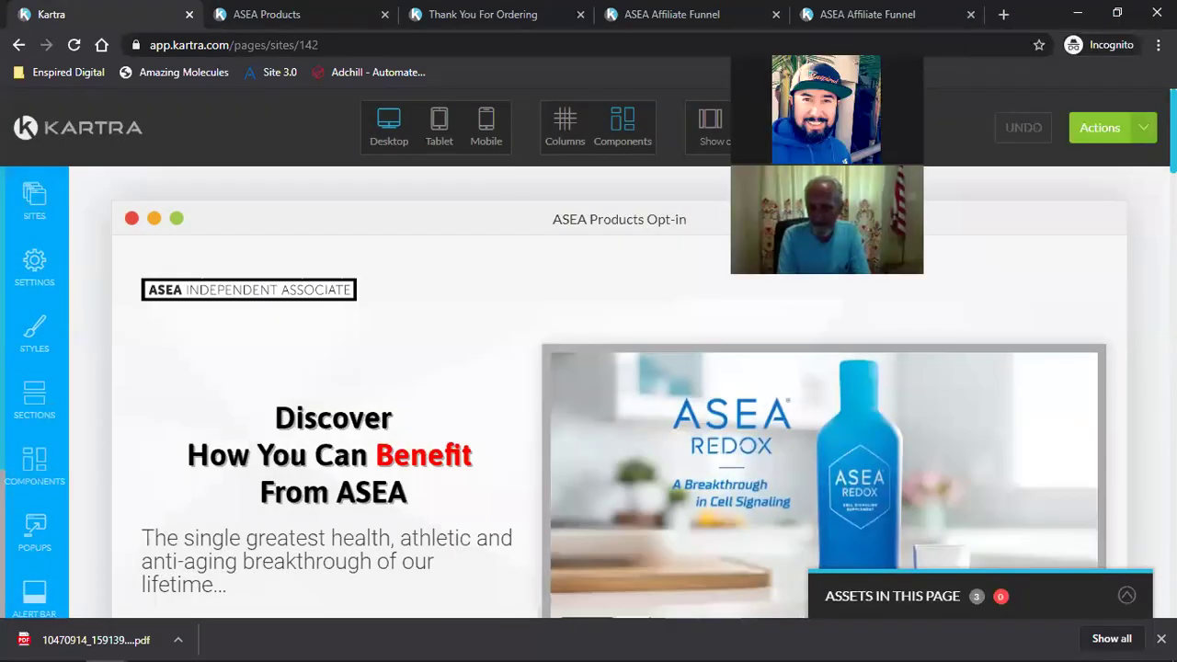
{"action": "left_click", "coordinate": [1100, 127]}
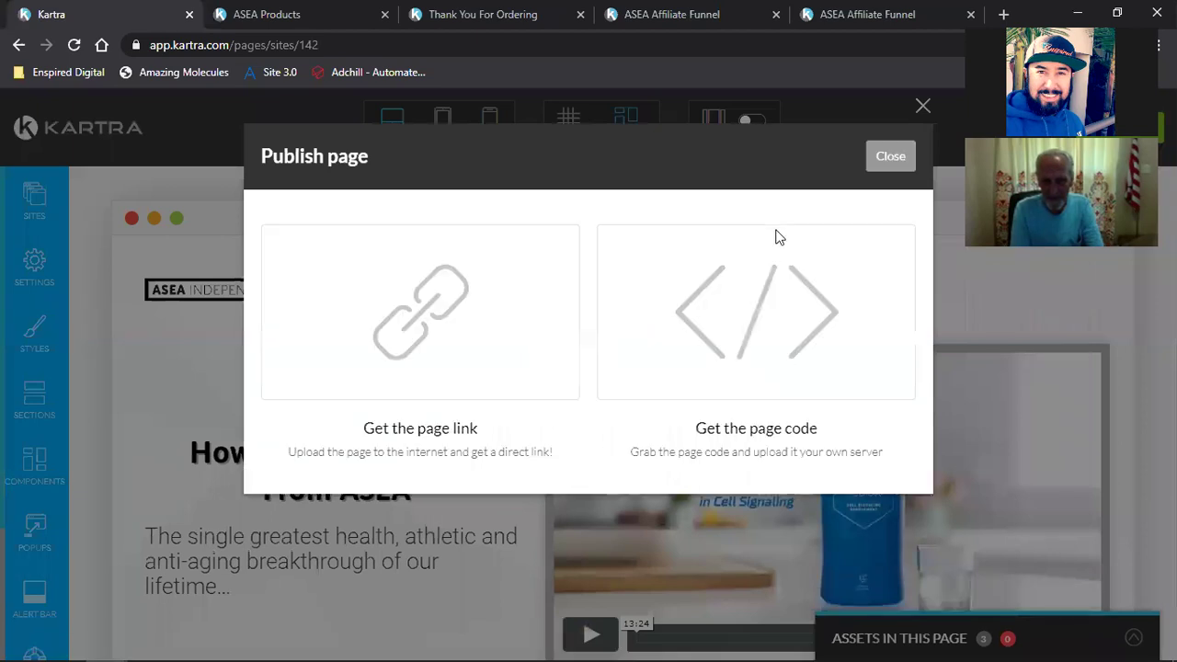
{"action": "left_click", "coordinate": [884, 156]}
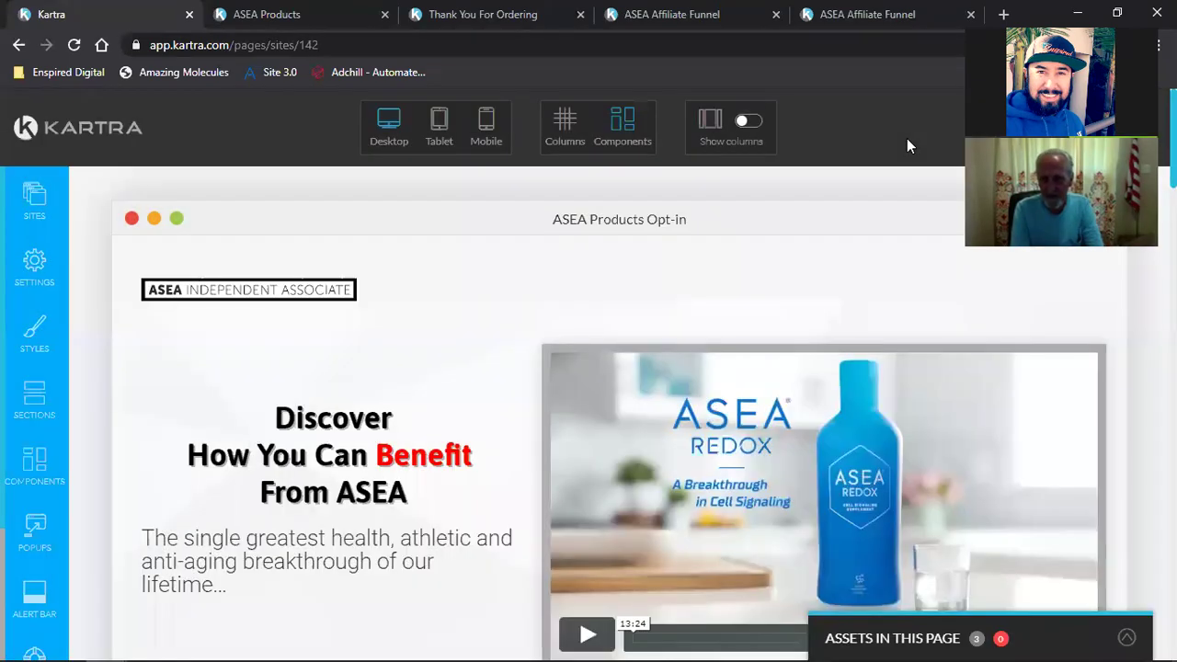
Step: Exit the builder back to the pages dashboard, confirming the exit
{"action": "left_click", "coordinate": [1113, 127]}
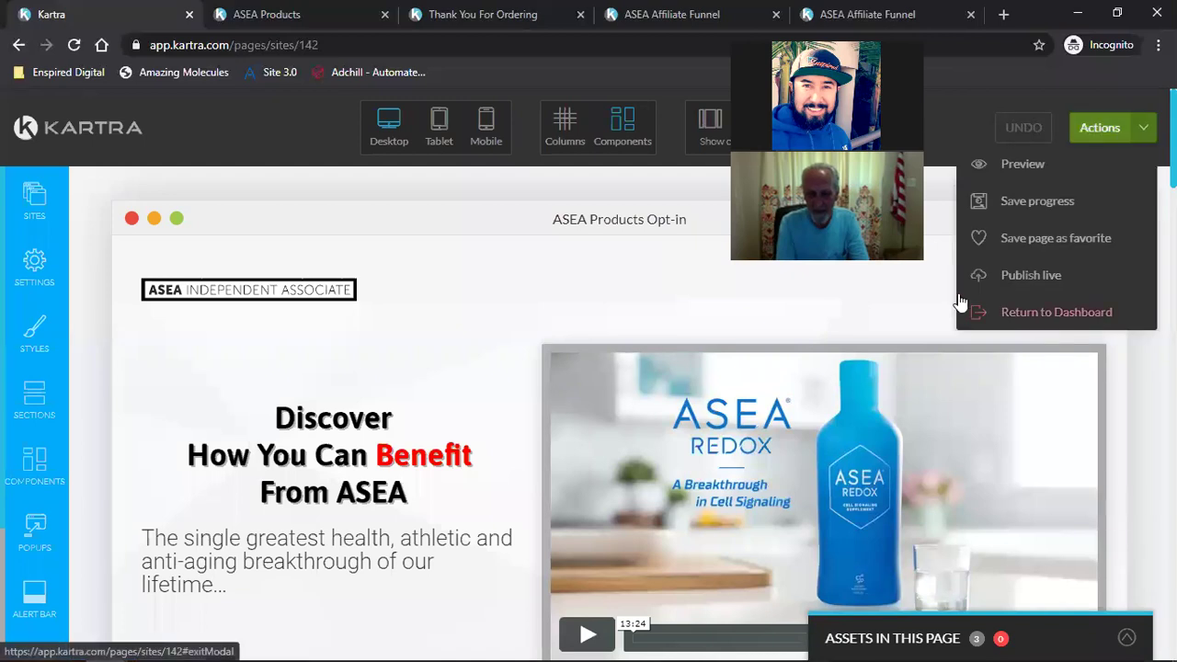
{"action": "left_click", "coordinate": [988, 383]}
{"action": "left_click", "coordinate": [727, 162]}
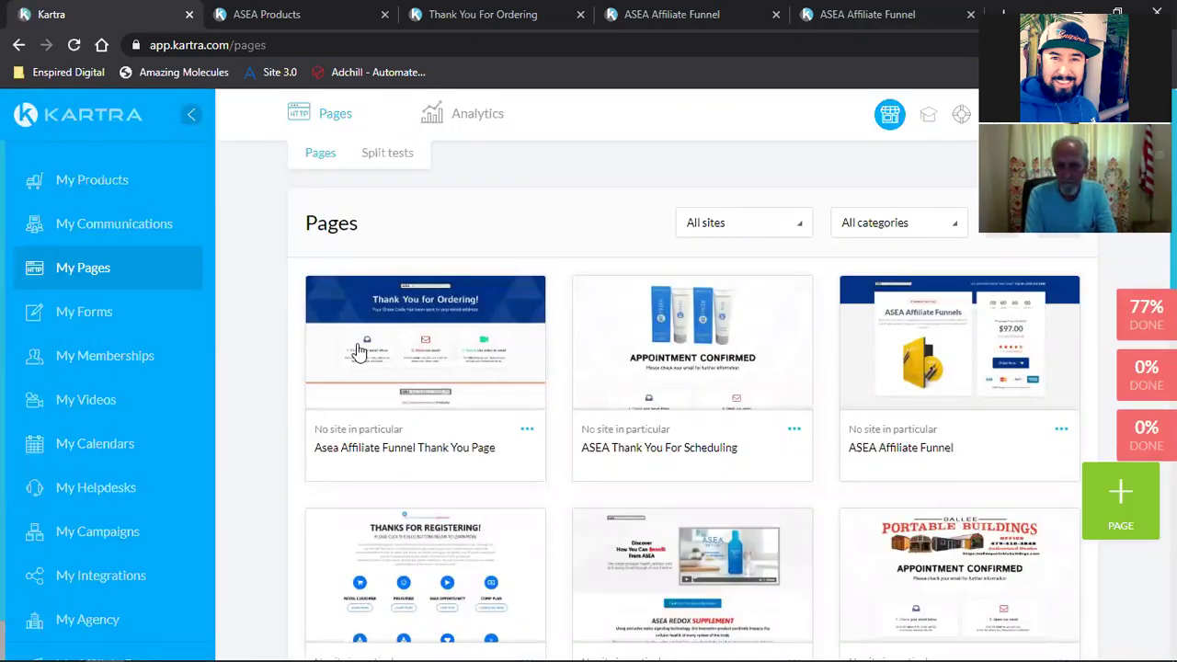
Step: Find the ASEA Products Opt-in card and reopen it in the page builder via Edit
{"action": "mouse_move", "coordinate": [359, 352]}
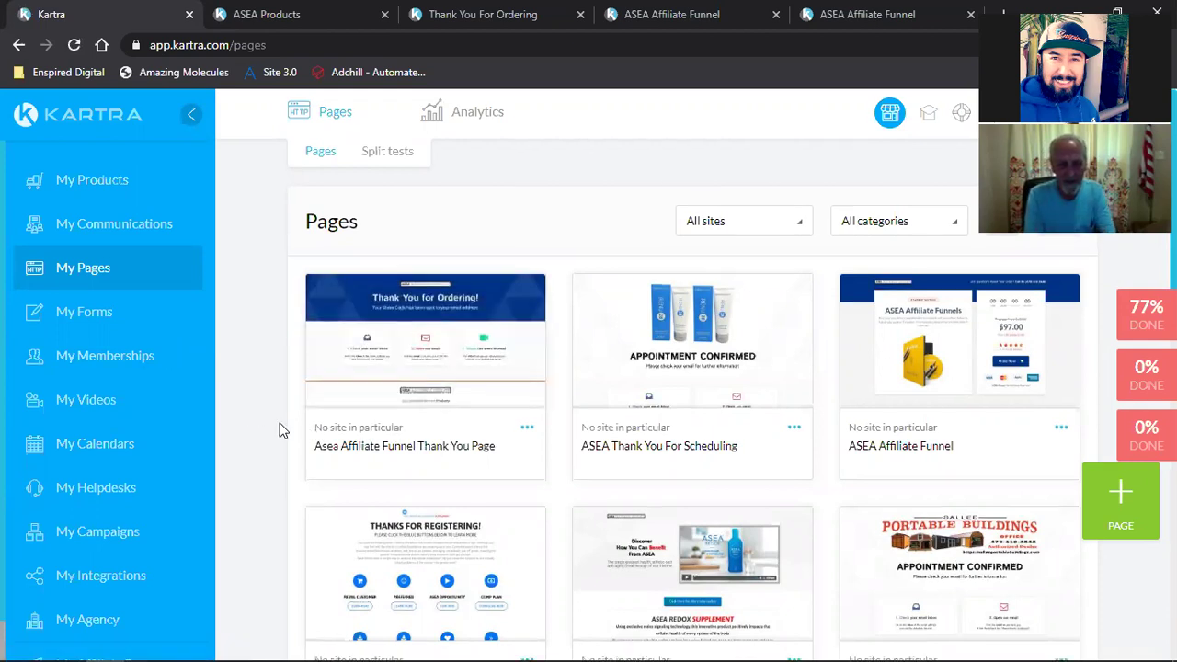
{"action": "scroll", "coordinate": [282, 429], "scroll_direction": "down", "scroll_amount": 2}
{"action": "scroll", "coordinate": [281, 429], "scroll_direction": "up", "scroll_amount": 2}
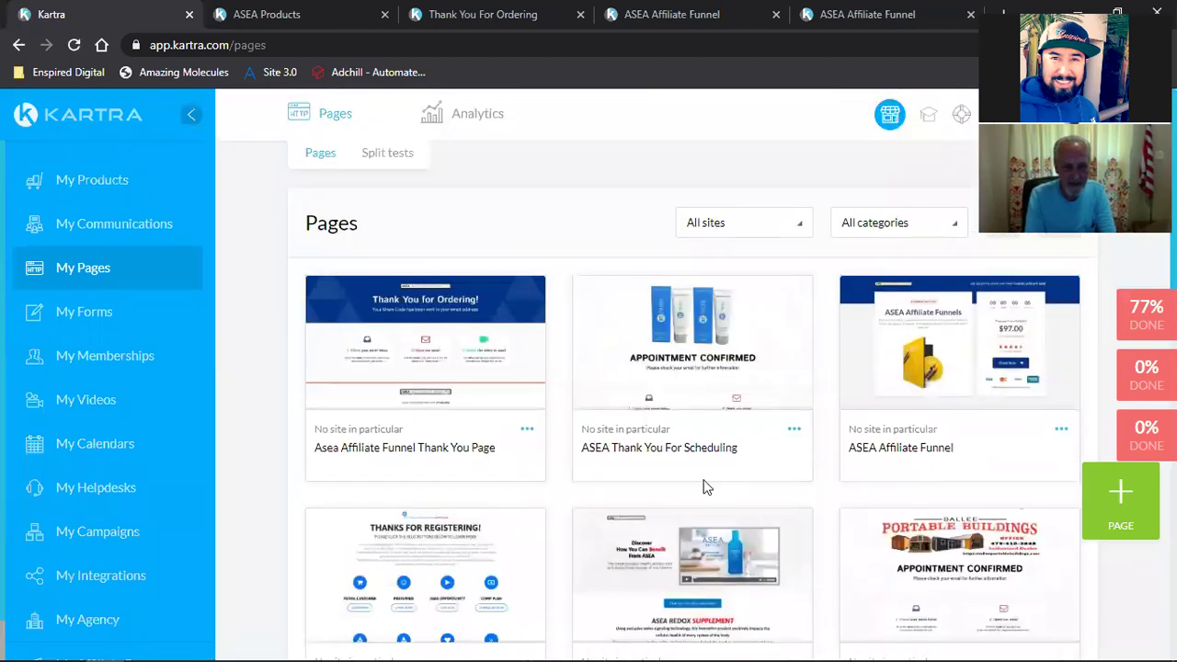
{"action": "scroll", "coordinate": [849, 474], "scroll_direction": "down", "scroll_amount": 1}
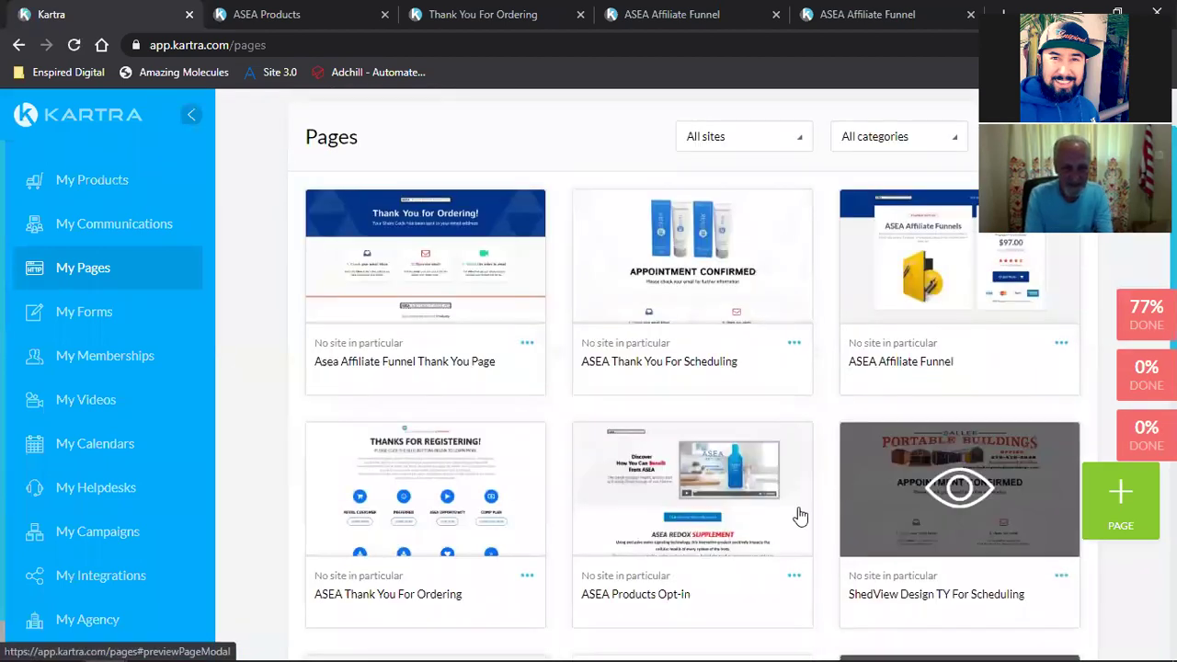
{"action": "left_click", "coordinate": [794, 576]}
{"action": "left_click", "coordinate": [869, 561]}
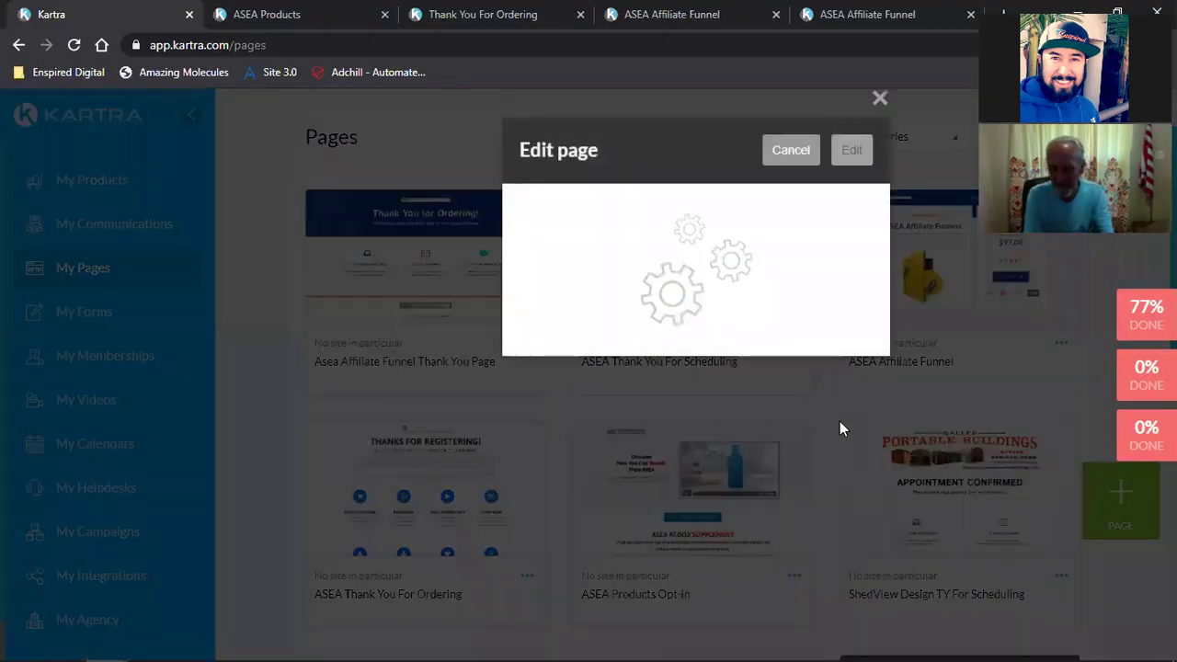
{"action": "left_click", "coordinate": [853, 158]}
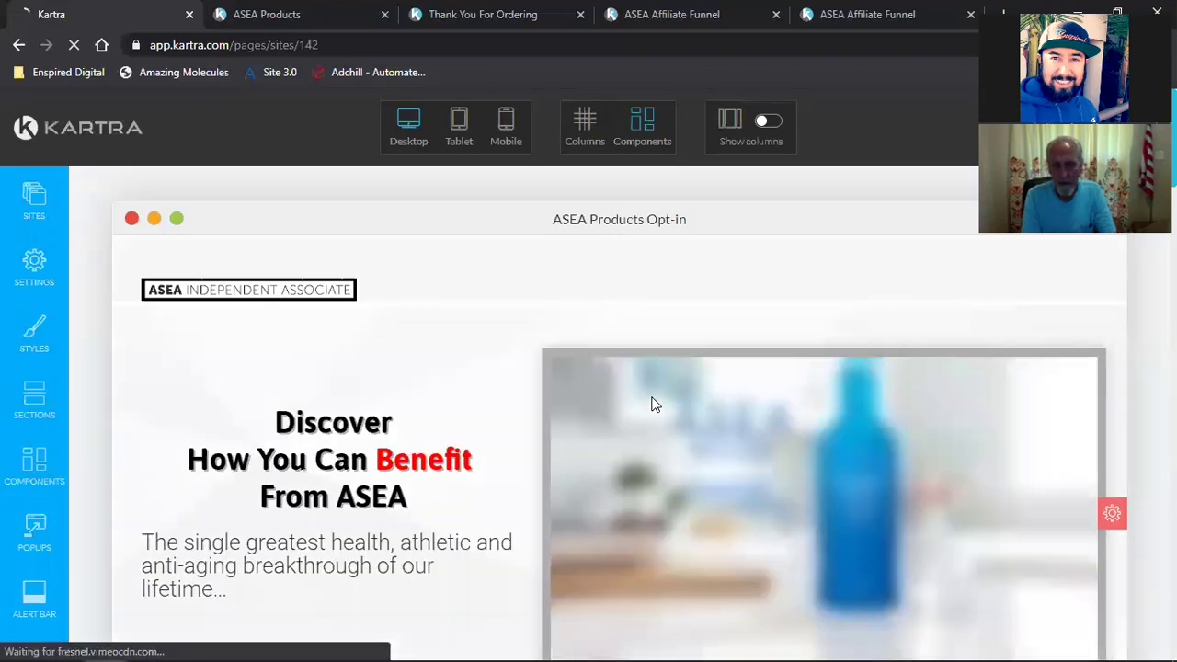
Step: Copy the Click Here For More Information button's background blue, rgb(0, 117, 195), then close its settings
{"action": "scroll", "coordinate": [648, 386], "scroll_direction": "down", "scroll_amount": 5}
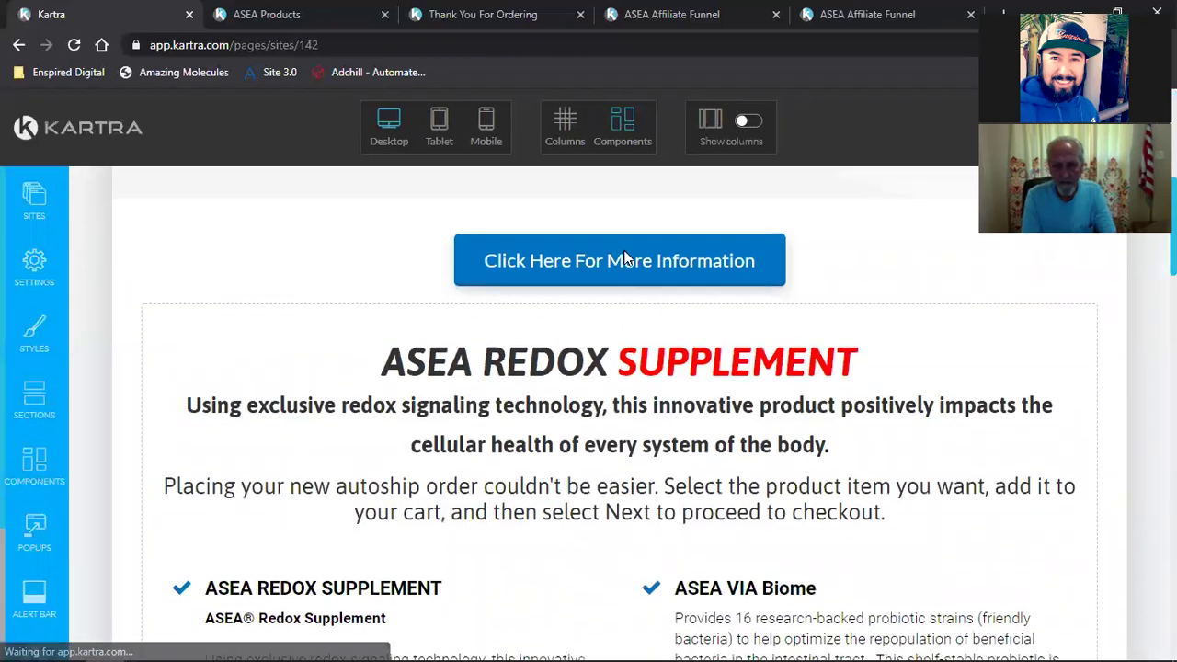
{"action": "mouse_move", "coordinate": [631, 265]}
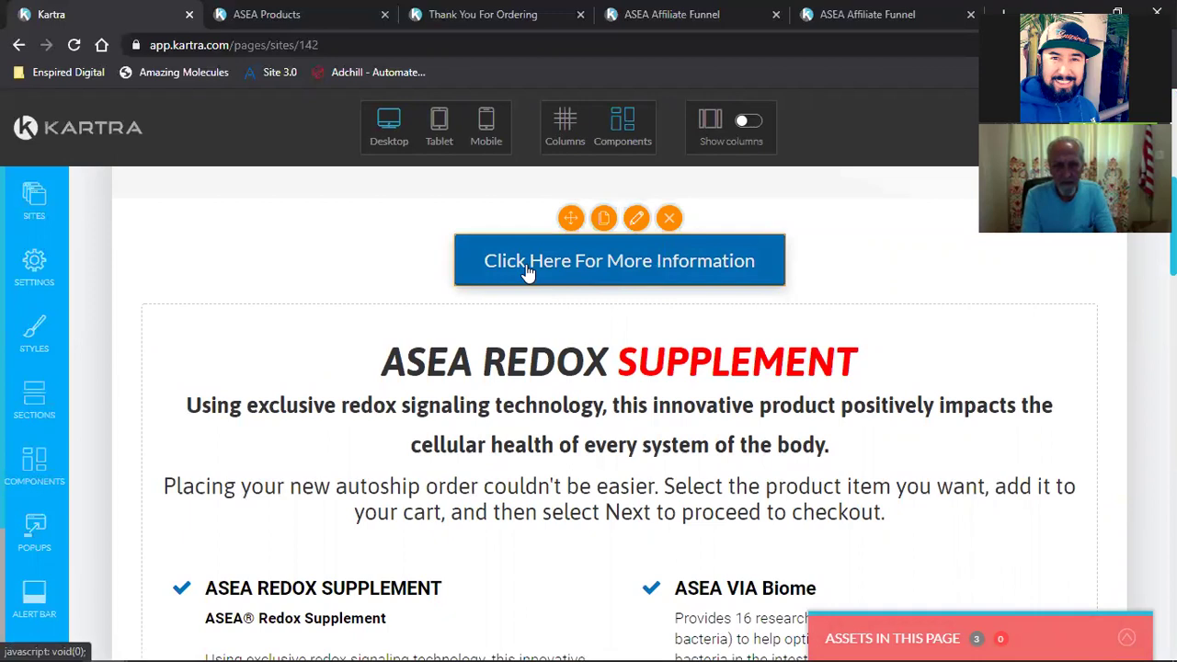
{"action": "left_click", "coordinate": [635, 275]}
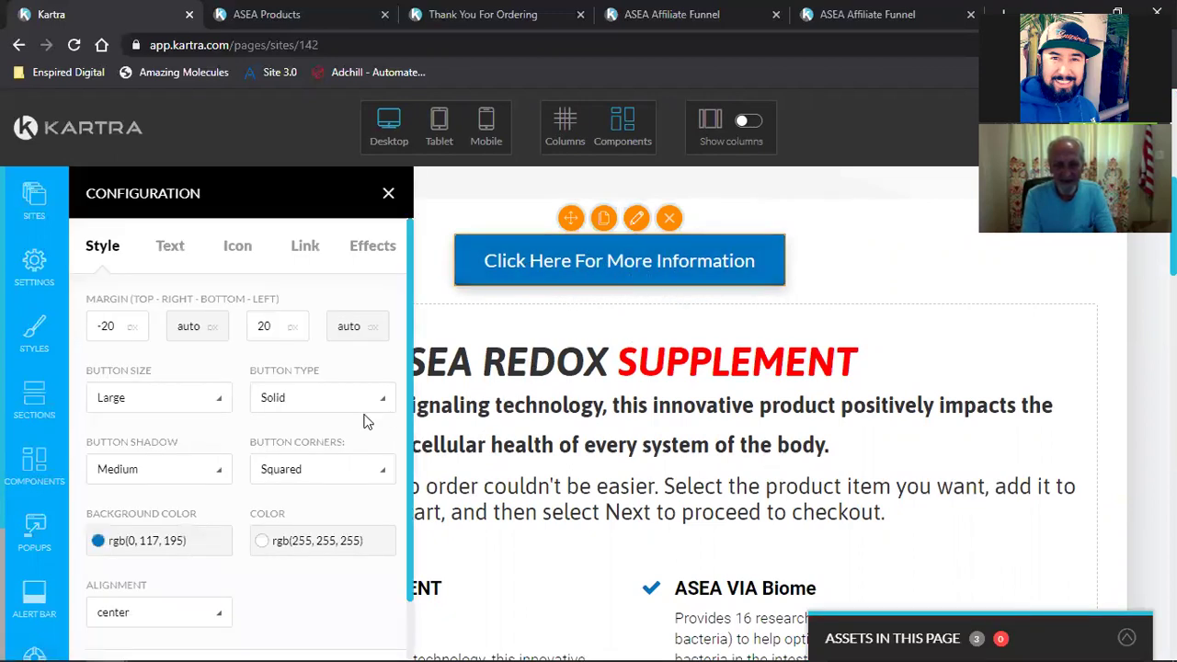
{"action": "left_click", "coordinate": [154, 540]}
{"action": "double_click", "coordinate": [158, 507]}
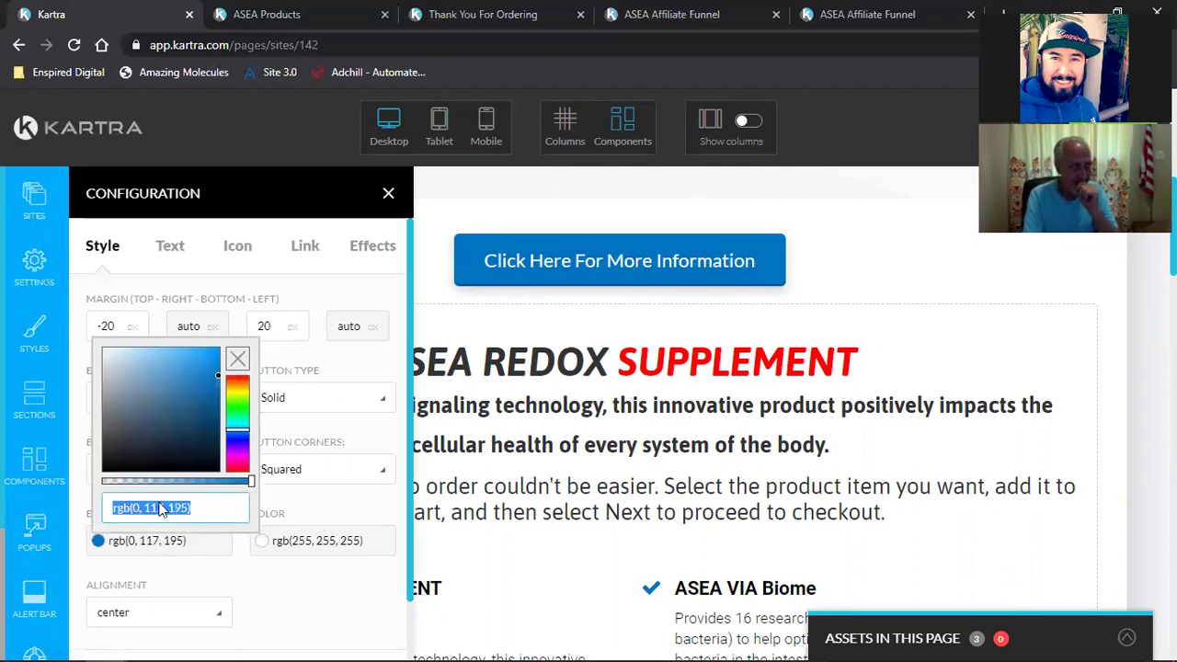
{"action": "right_click", "coordinate": [159, 509]}
{"action": "left_click", "coordinate": [232, 296]}
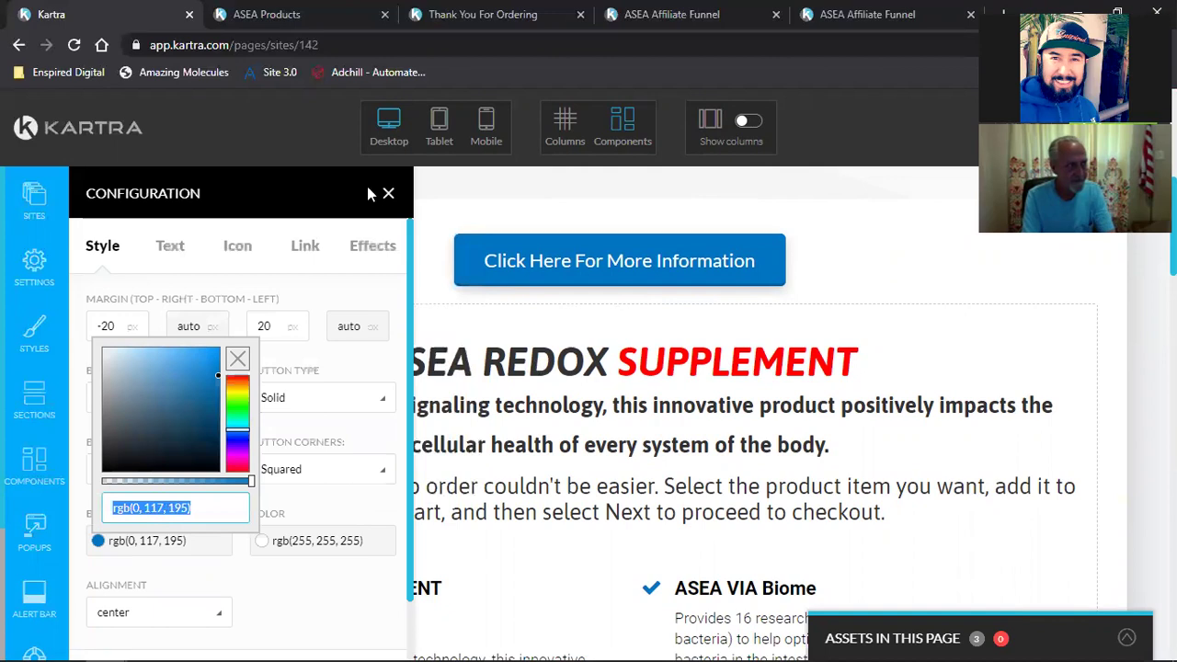
{"action": "left_click", "coordinate": [388, 194]}
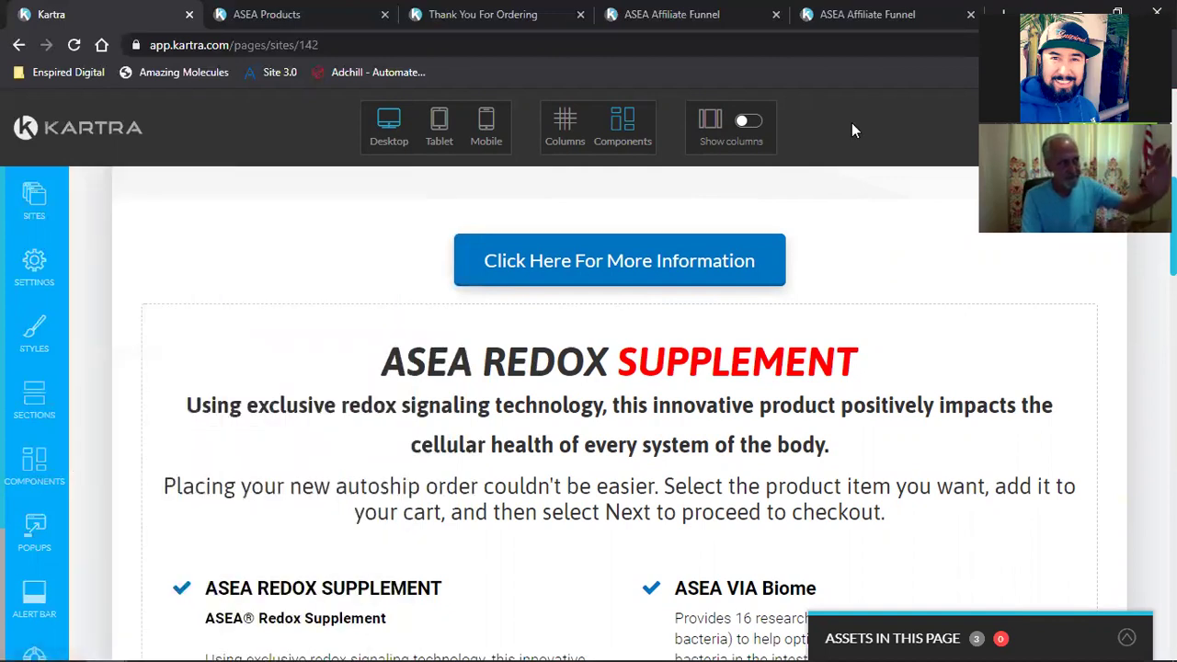
{"action": "key", "text": "ctrl+t"}
Step: Search Google for 'asea', view the image results, then return to the Kartra editor
{"action": "left_click", "coordinate": [101, 45]}
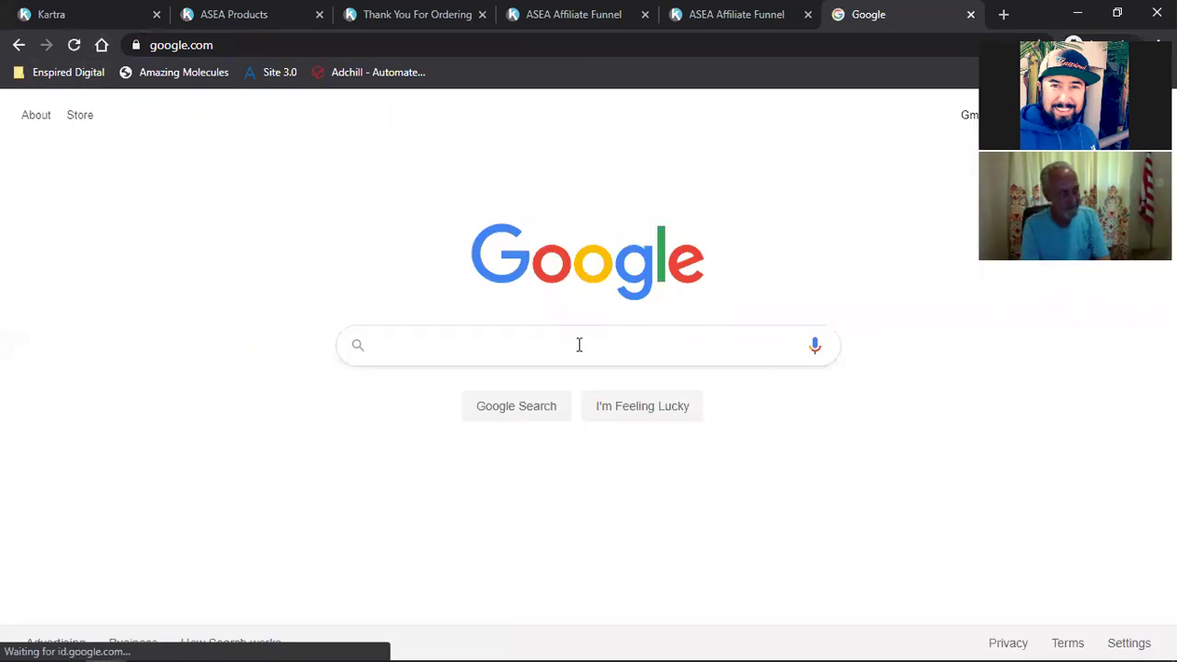
{"action": "type", "text": "asea"}
{"action": "key", "text": "Return"}
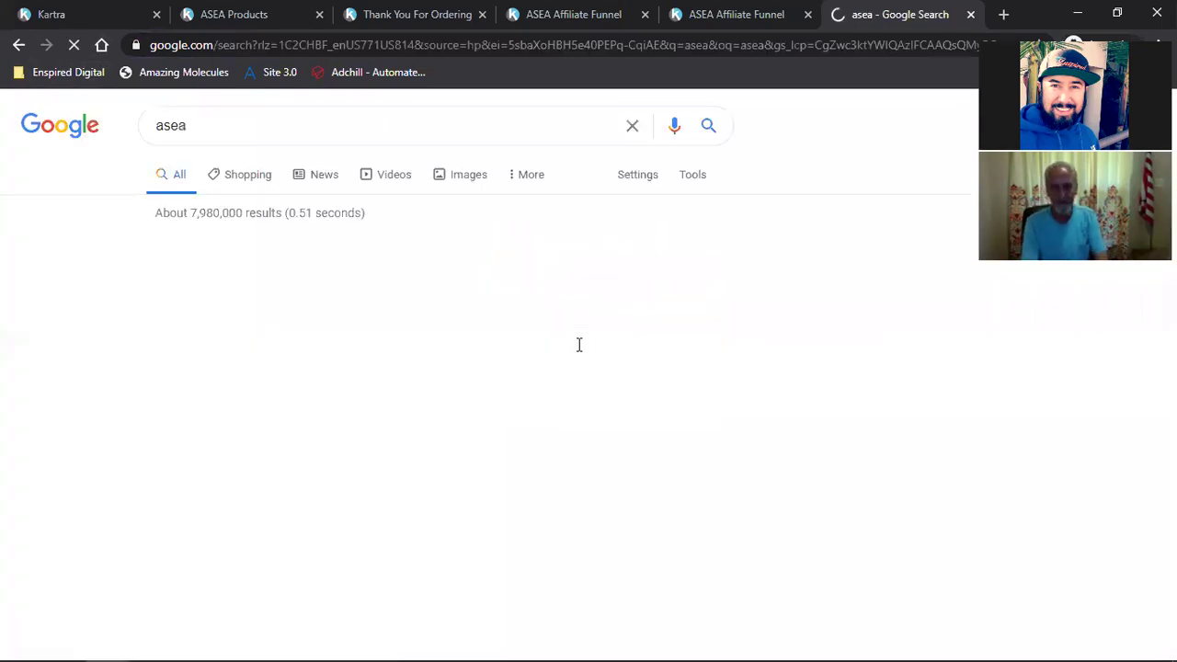
{"action": "left_click", "coordinate": [474, 179]}
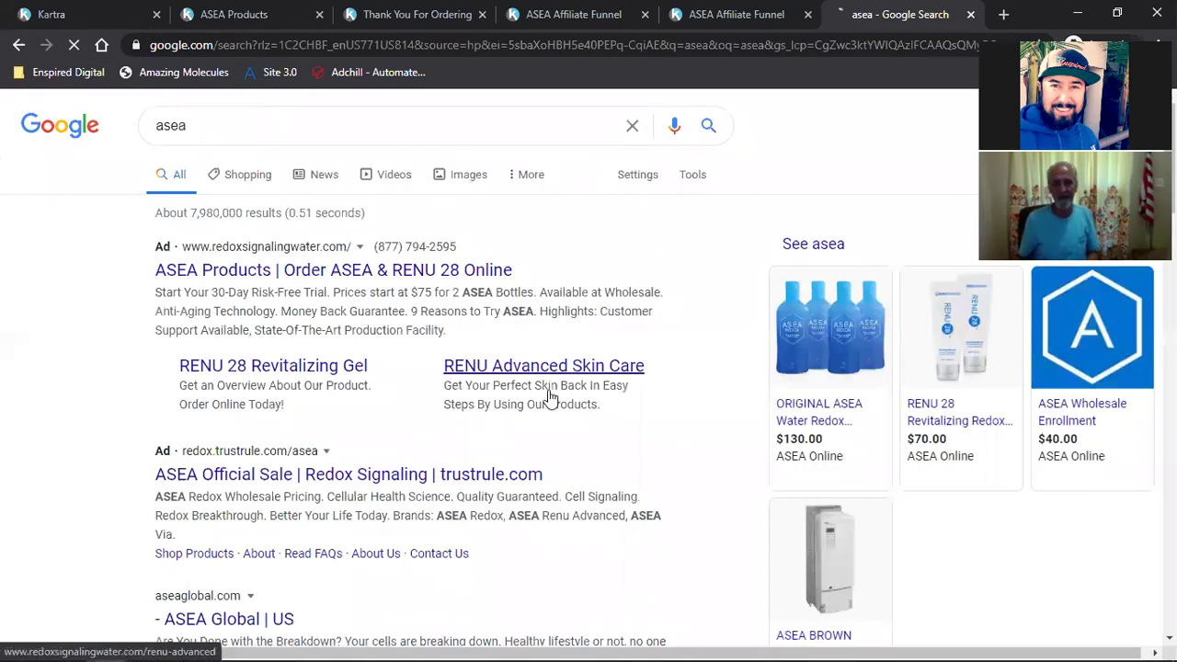
{"action": "scroll", "coordinate": [665, 441], "scroll_direction": "down", "scroll_amount": 2}
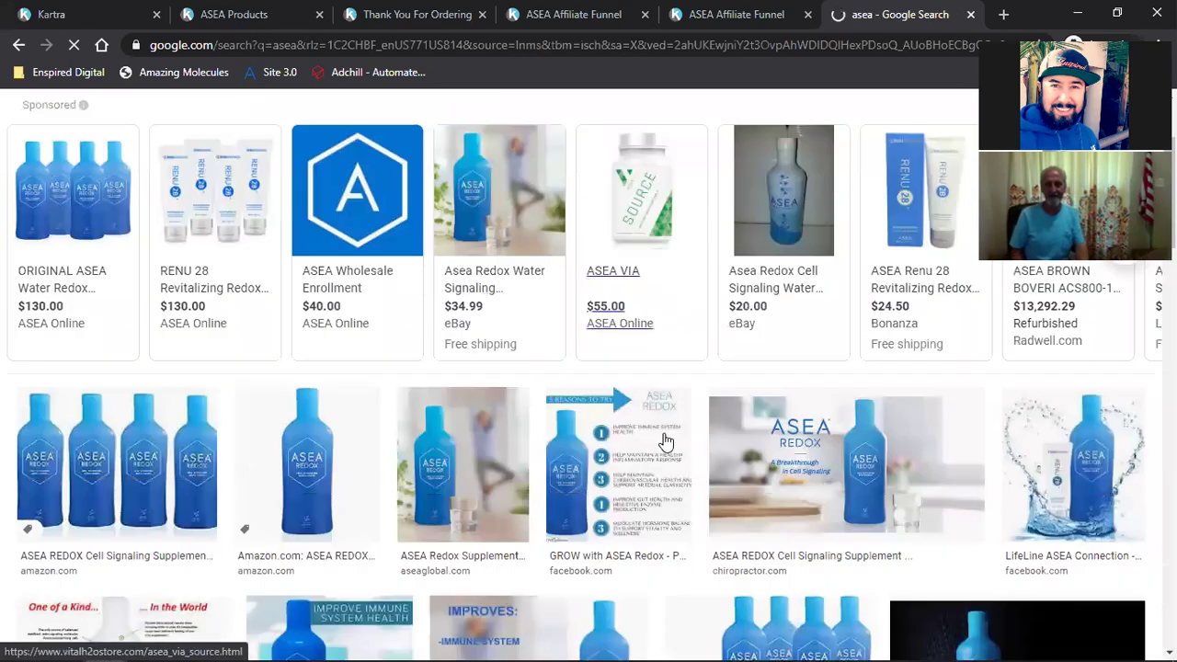
{"action": "left_click", "coordinate": [126, 7]}
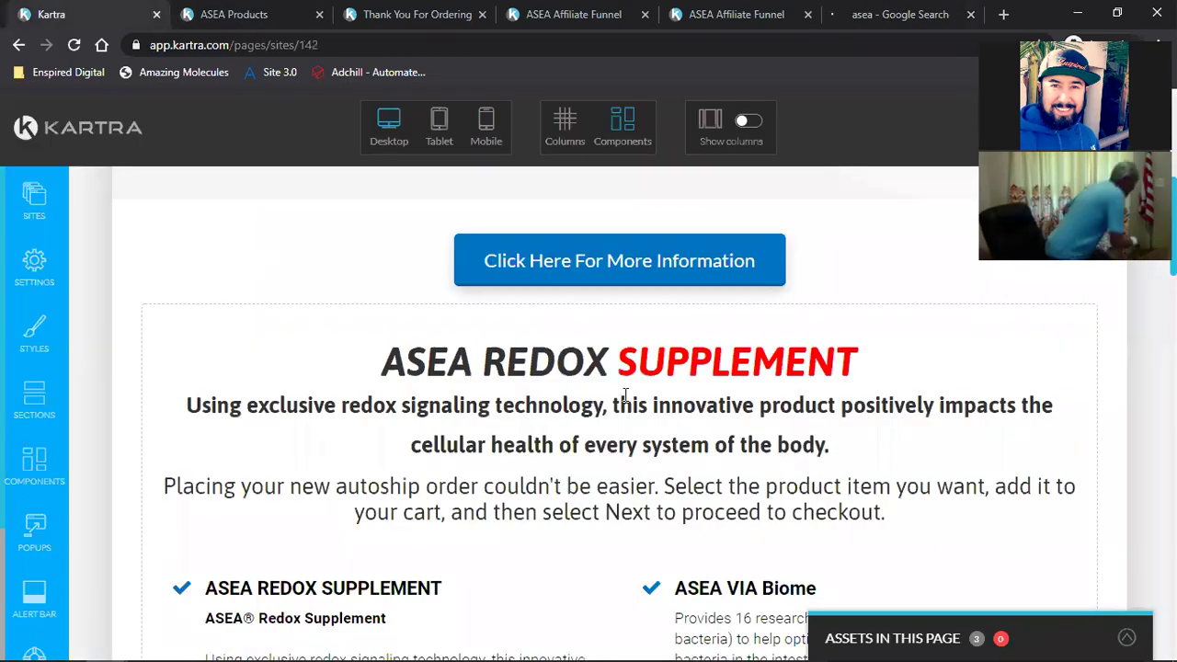
{"action": "scroll", "coordinate": [651, 401], "scroll_direction": "up", "scroll_amount": 10}
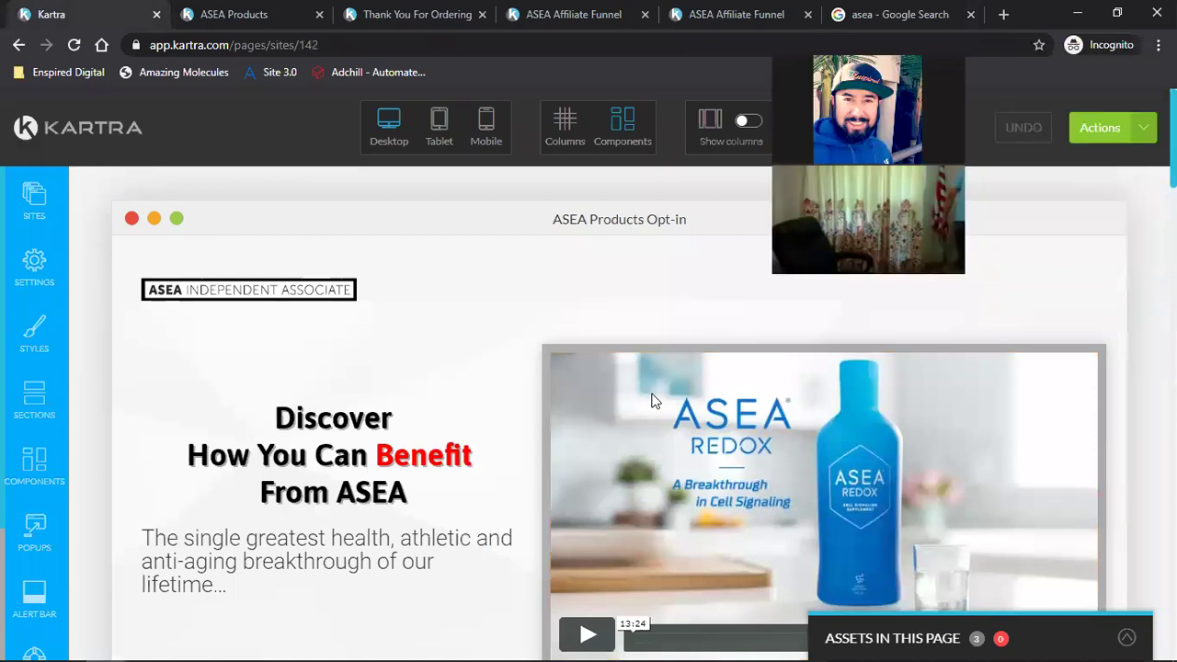
Step: Exit the ASEA Products Opt-in editor via Actions > Return to Dashboard, confirming Exit
{"action": "left_click", "coordinate": [1099, 127]}
{"action": "left_click", "coordinate": [1039, 313]}
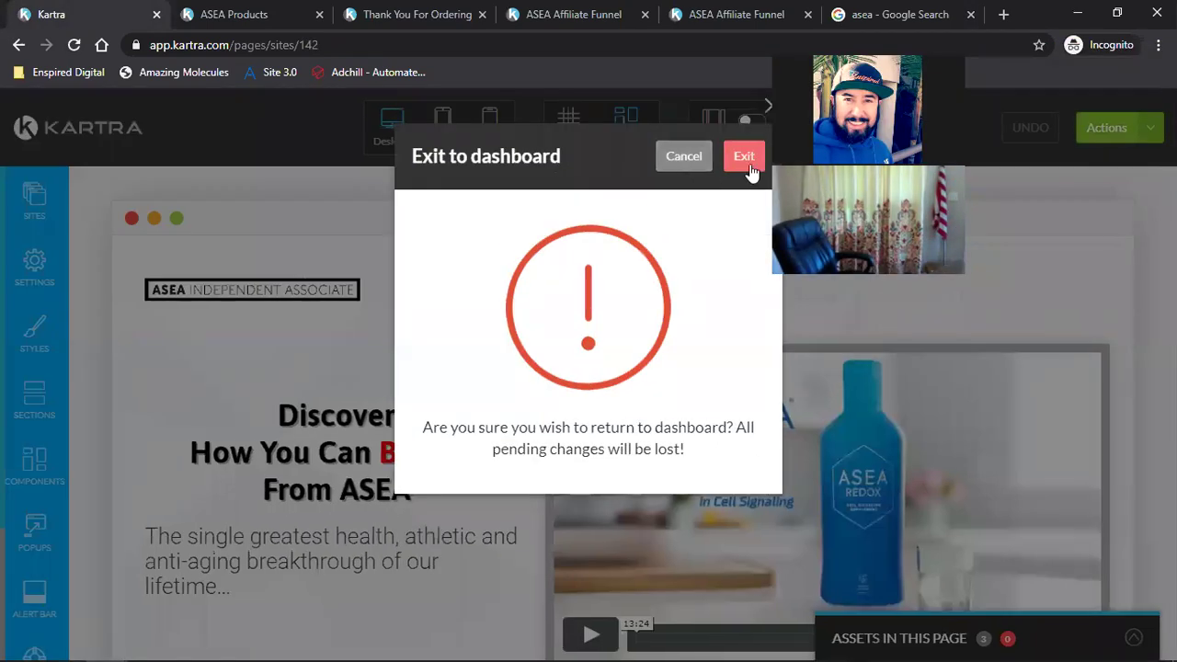
{"action": "key", "text": "Escape"}
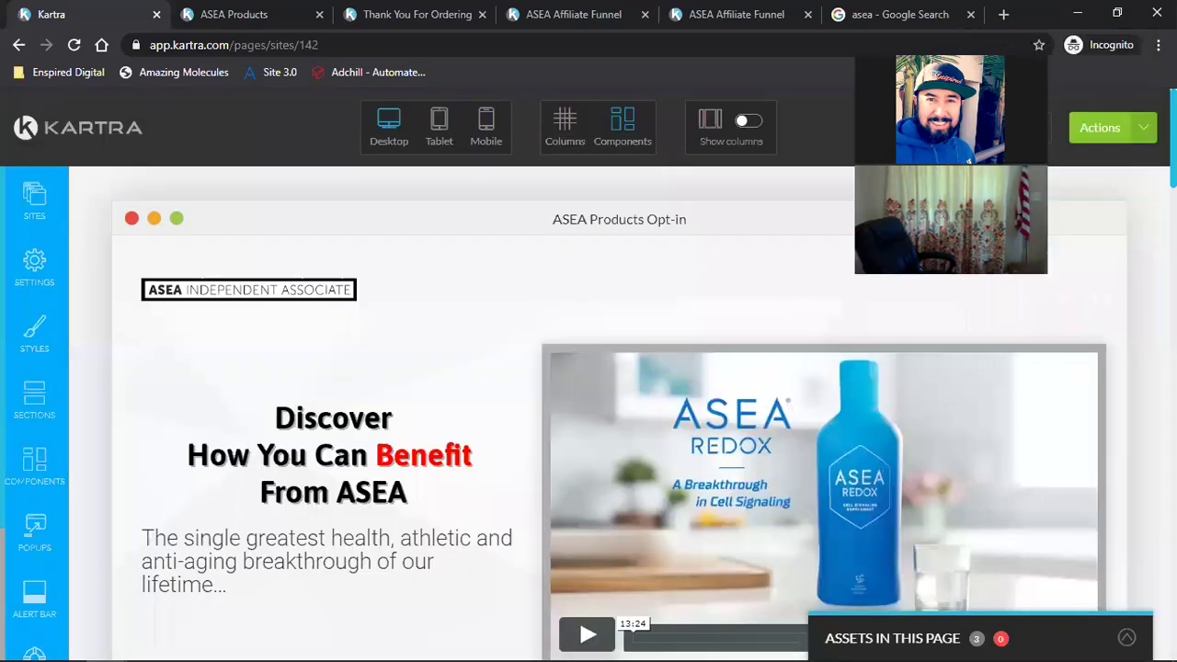
{"action": "left_click", "coordinate": [1103, 127]}
{"action": "left_click", "coordinate": [1058, 310]}
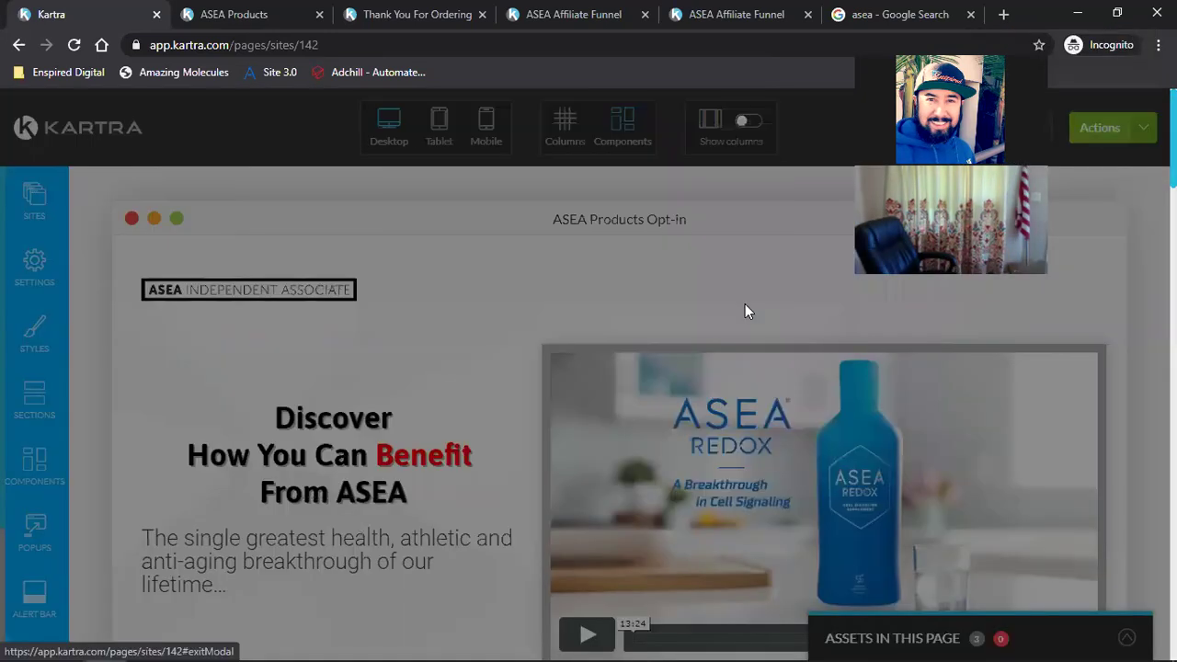
{"action": "left_click", "coordinate": [745, 156]}
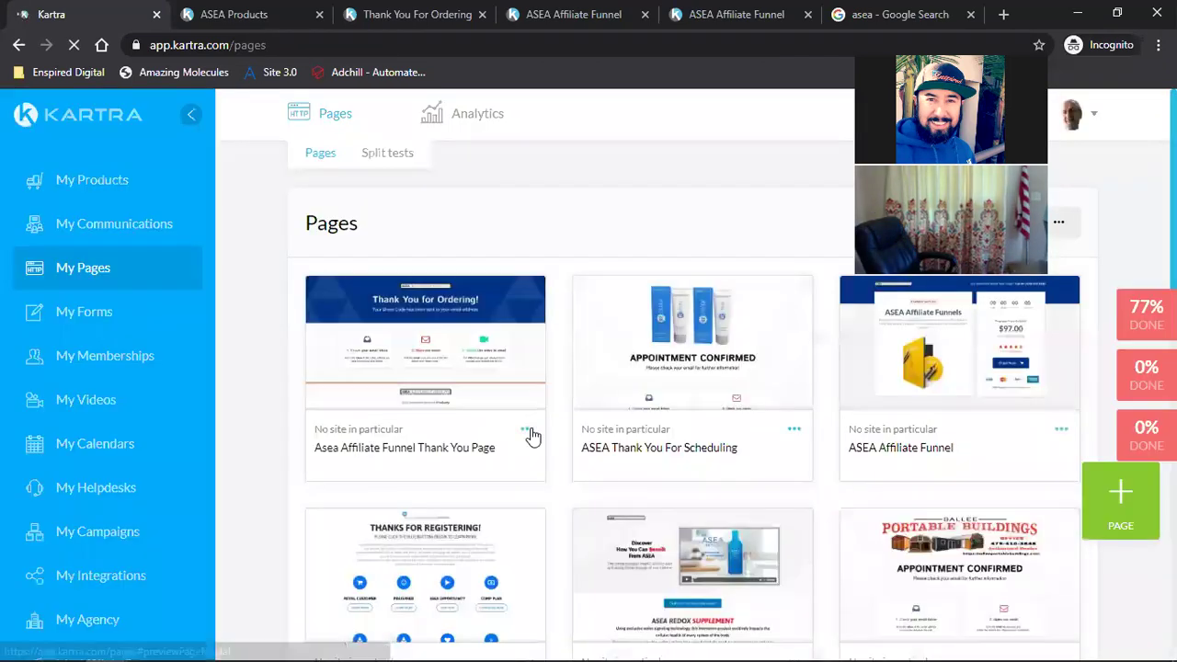
Step: Open the Asea Affiliate Funnel Thank You Page for editing, browsing asea images while it loads
{"action": "left_click", "coordinate": [598, 421]}
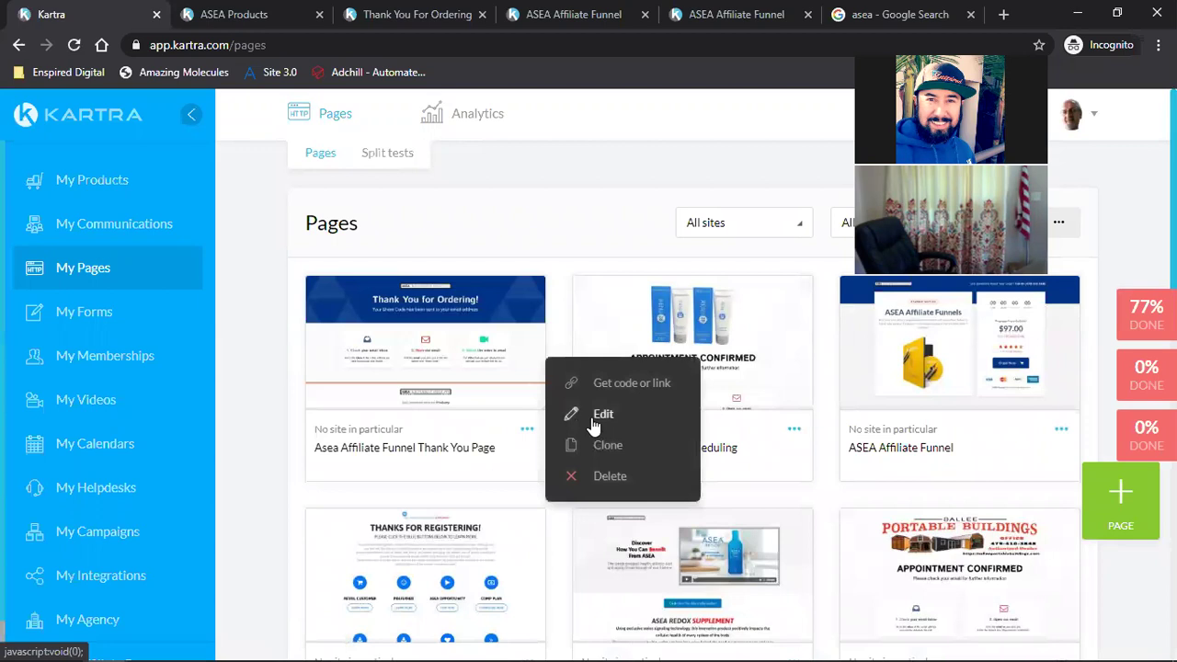
{"action": "left_click", "coordinate": [592, 418]}
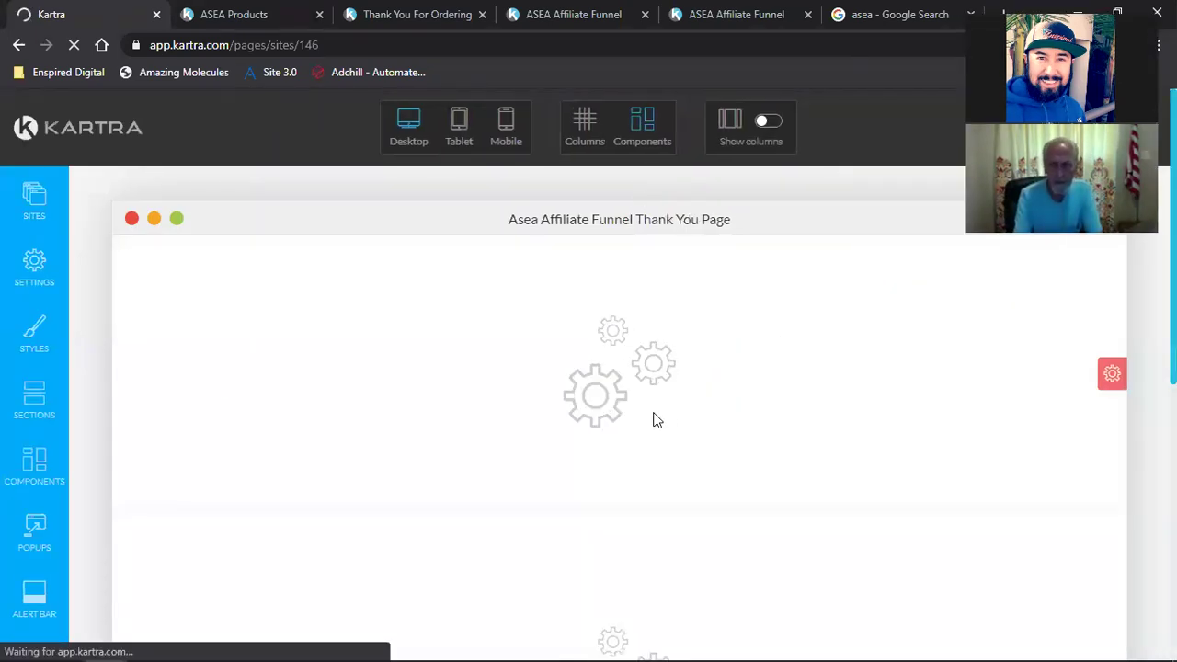
{"action": "left_click", "coordinate": [874, 14]}
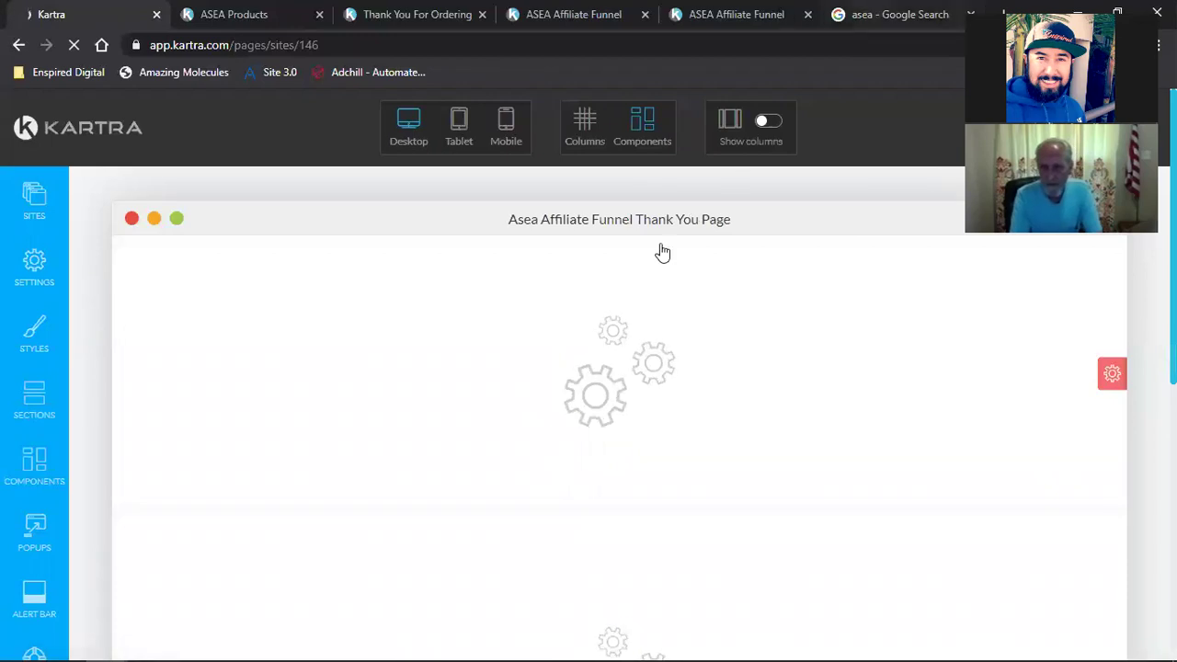
{"action": "scroll", "coordinate": [373, 454], "scroll_direction": "down", "scroll_amount": 2}
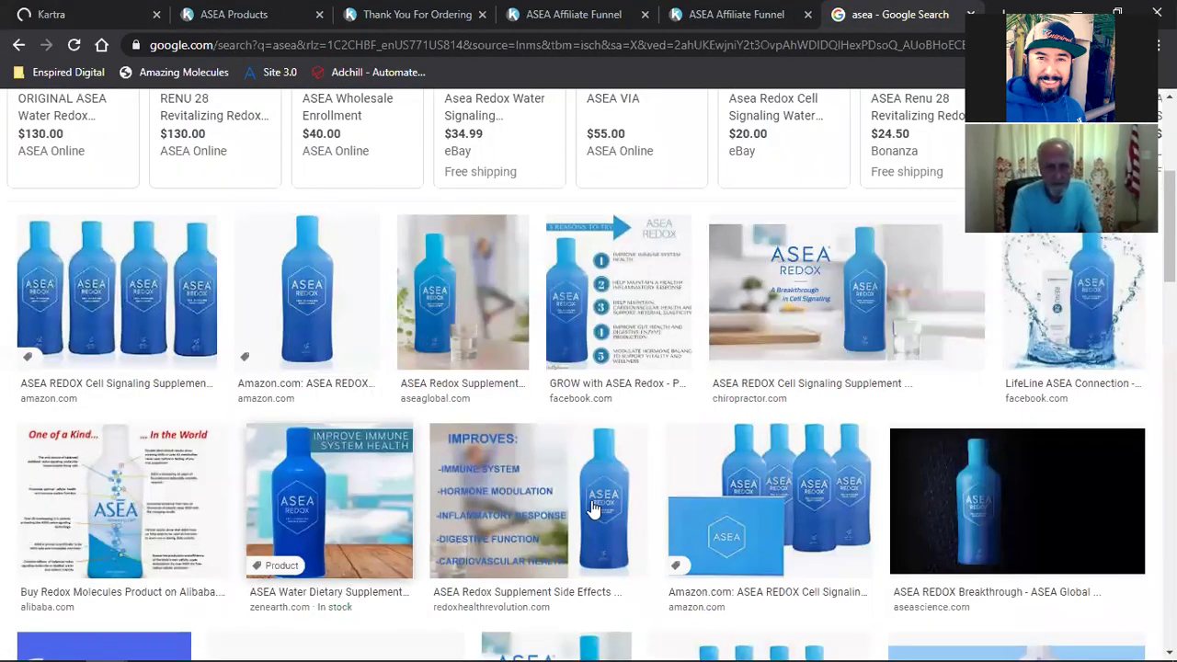
{"action": "scroll", "coordinate": [708, 488], "scroll_direction": "down", "scroll_amount": 5}
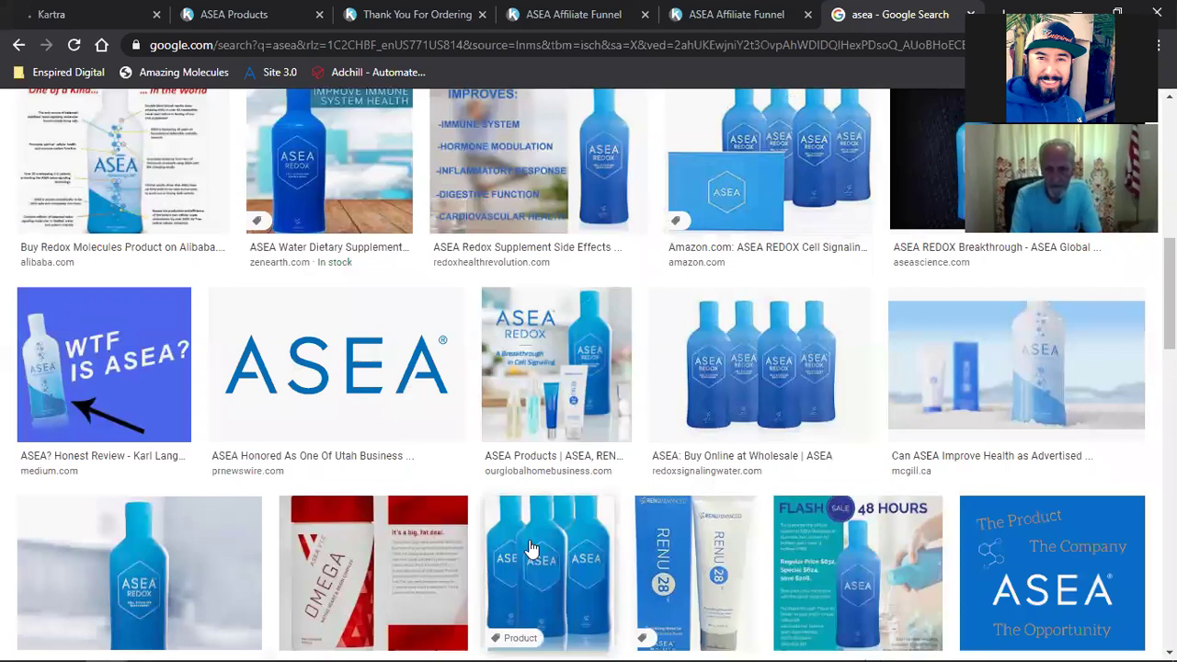
{"action": "scroll", "coordinate": [189, 321], "scroll_direction": "down", "scroll_amount": 3}
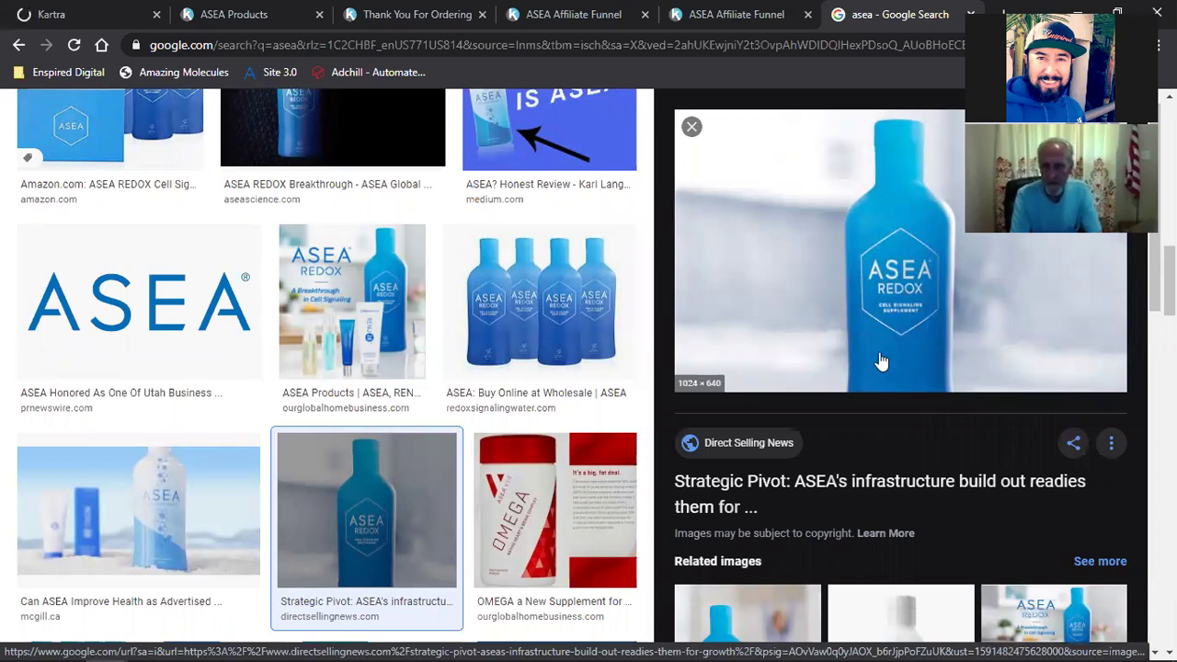
{"action": "left_click", "coordinate": [88, 14]}
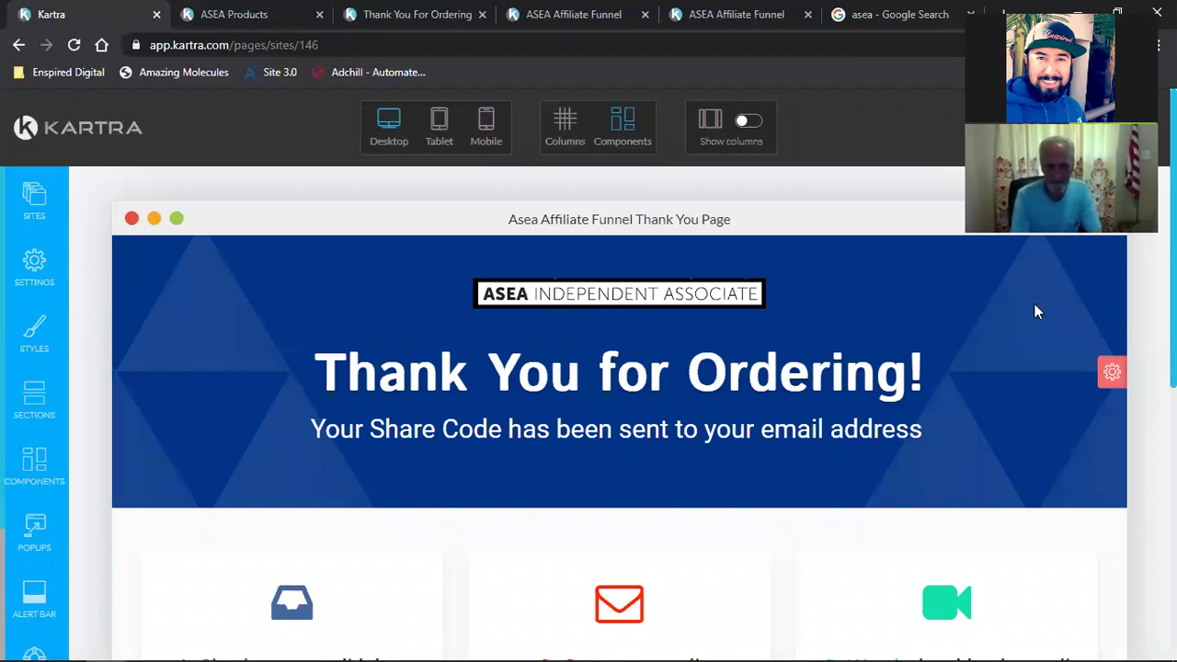
{"action": "mouse_move", "coordinate": [1108, 373]}
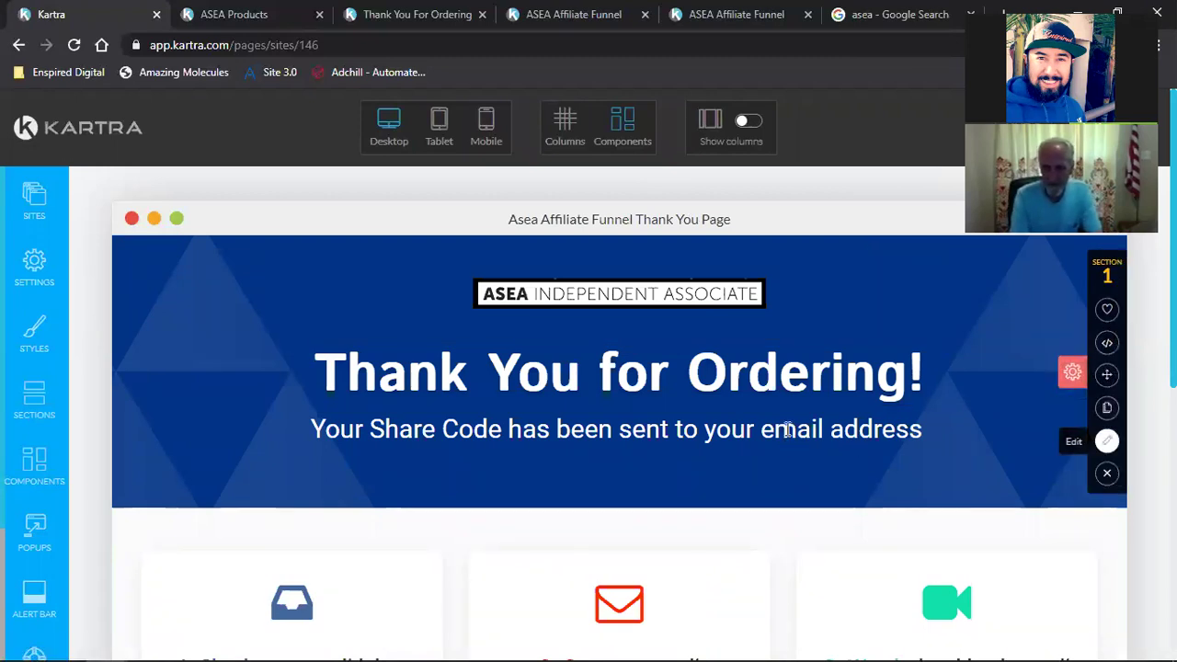
{"action": "left_click", "coordinate": [466, 421]}
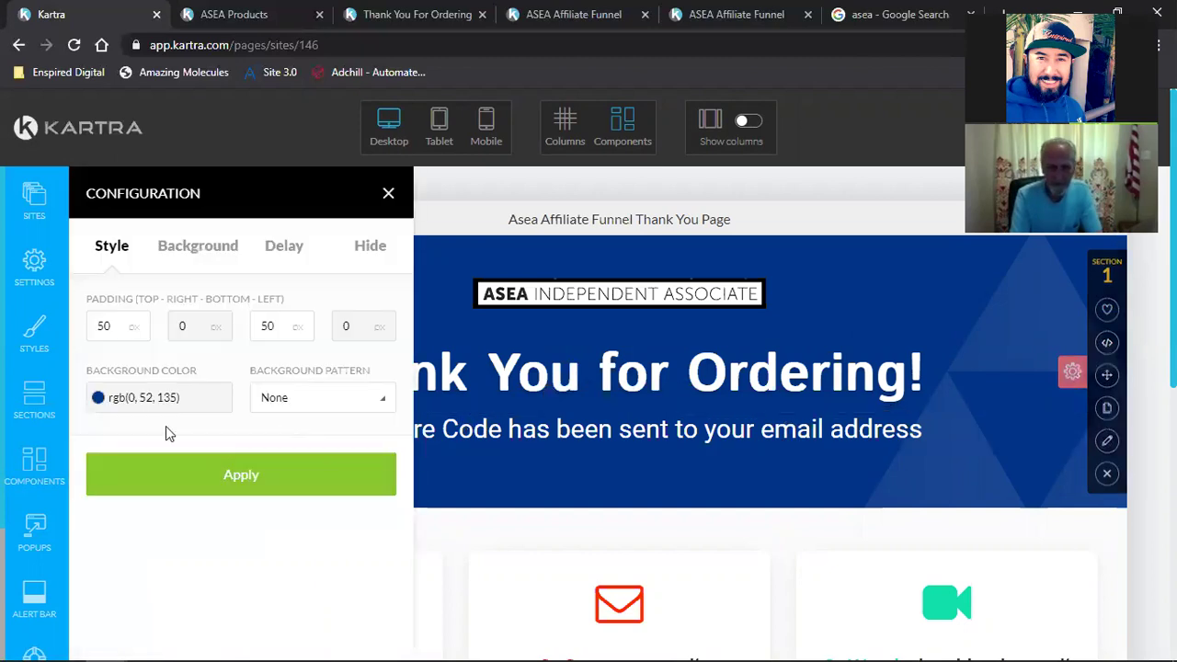
{"action": "left_click", "coordinate": [139, 398]}
{"action": "triple_click", "coordinate": [151, 574]}
{"action": "type", "text": "rgb(0, 117, 195)"}
{"action": "left_click", "coordinate": [322, 467]}
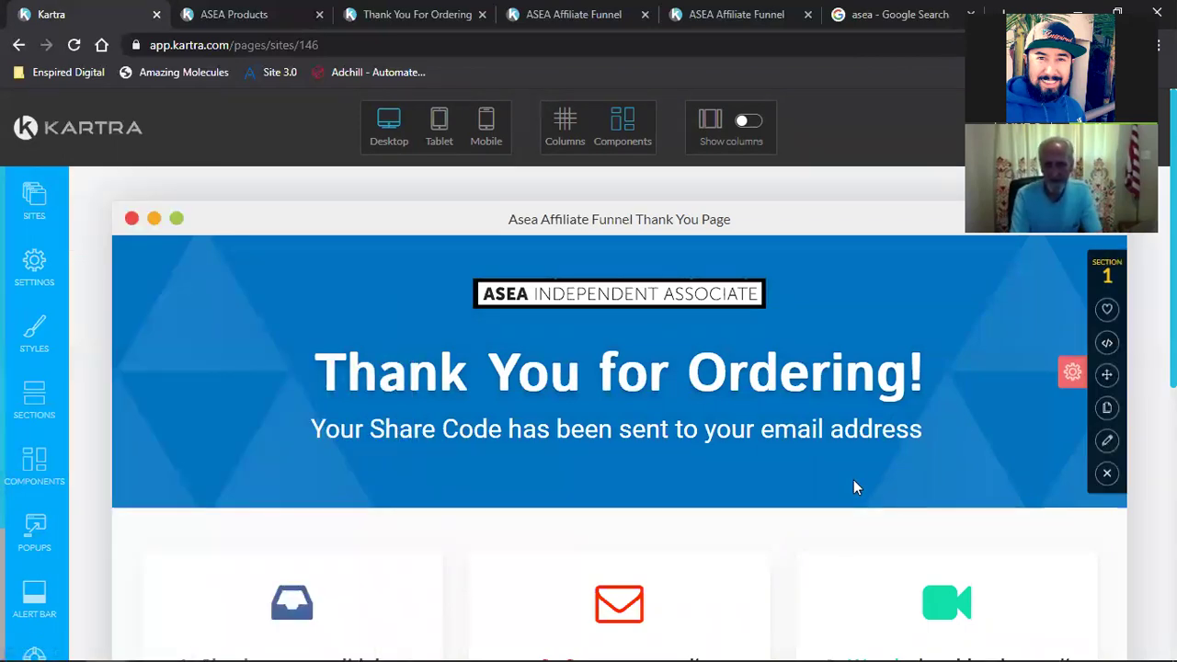
{"action": "scroll", "coordinate": [853, 483], "scroll_direction": "down", "scroll_amount": 1}
{"action": "scroll", "coordinate": [853, 487], "scroll_direction": "down", "scroll_amount": 5}
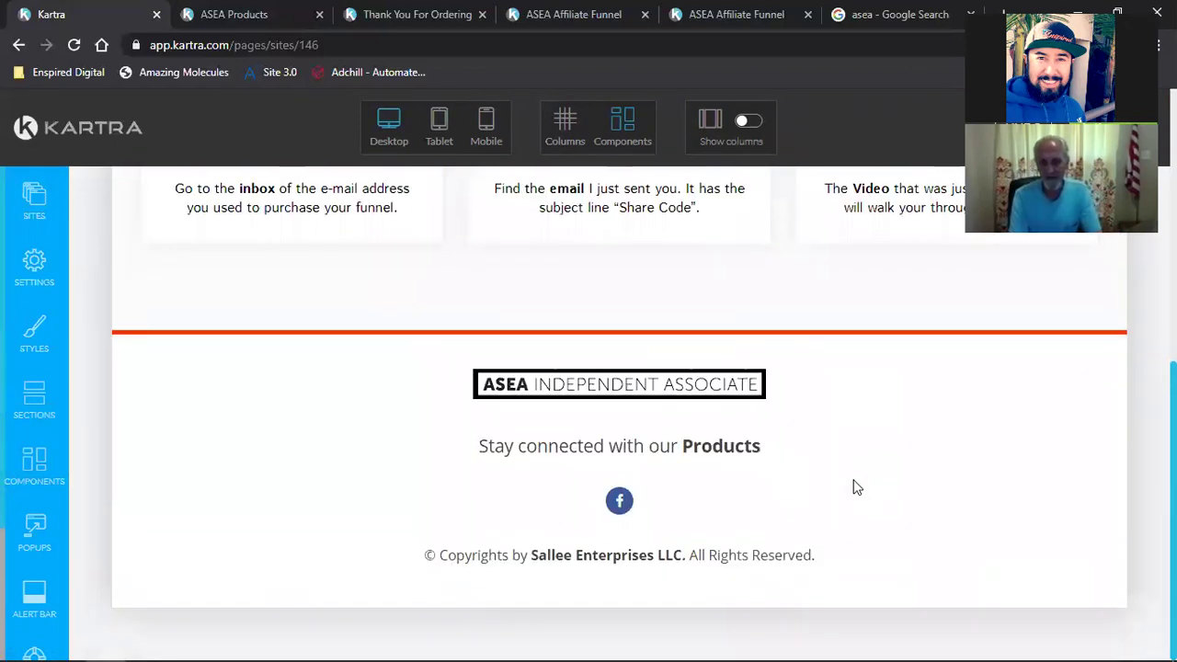
{"action": "scroll", "coordinate": [853, 488], "scroll_direction": "up", "scroll_amount": 7}
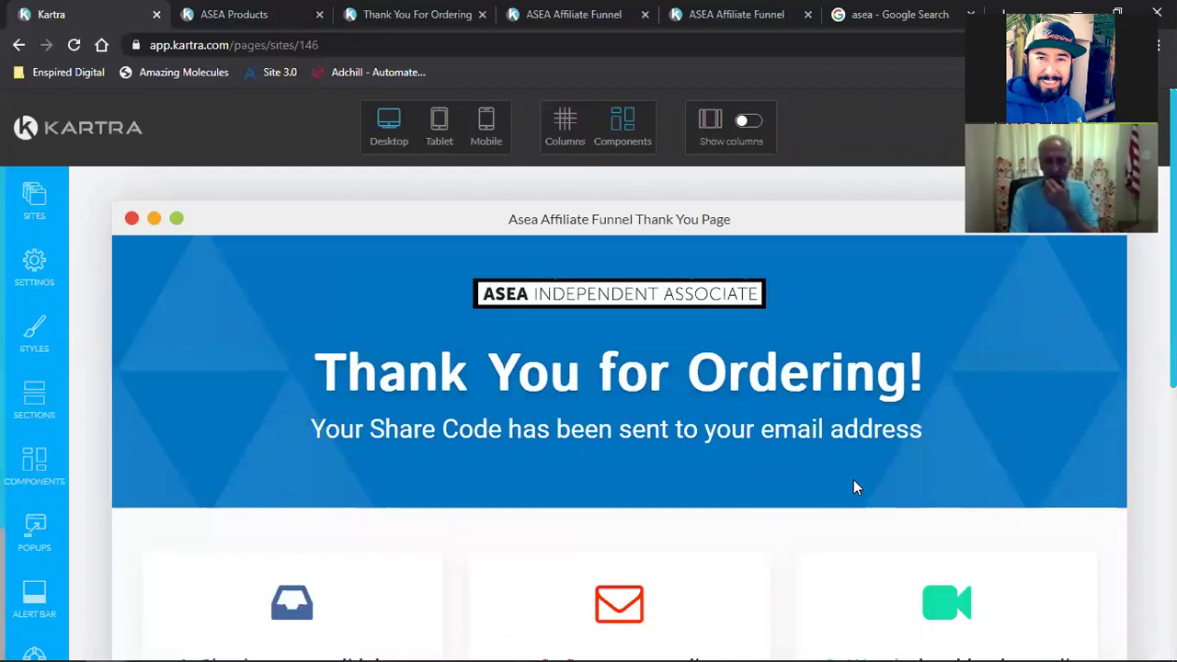
{"action": "mouse_move", "coordinate": [854, 479]}
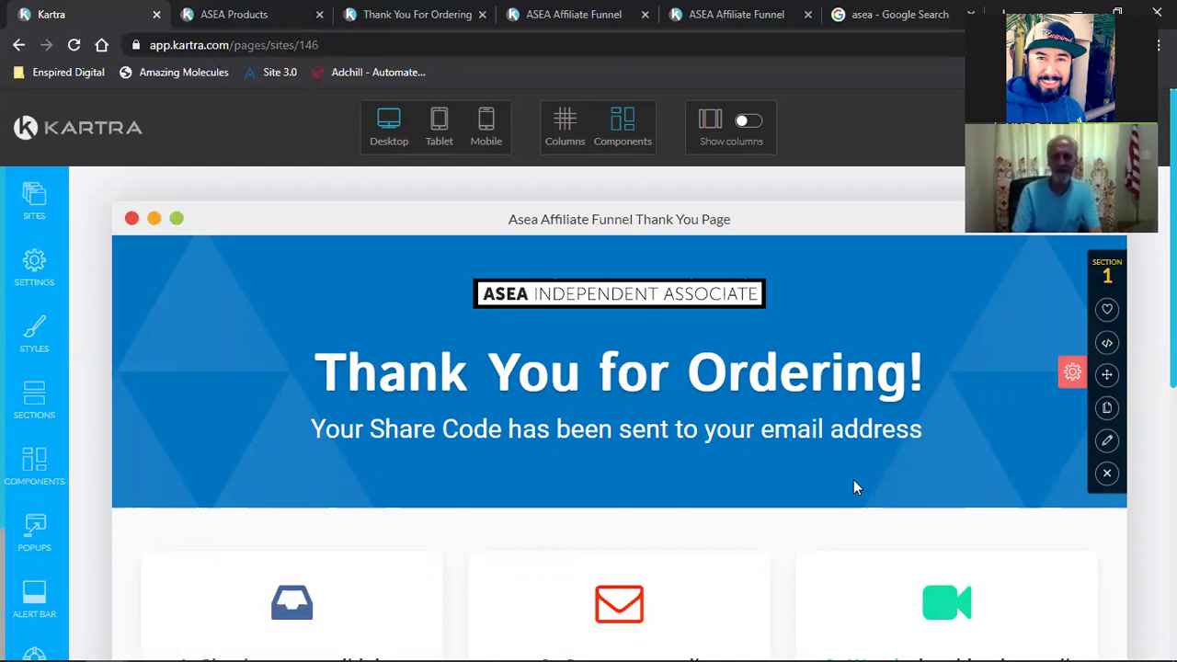
{"action": "scroll", "coordinate": [855, 487], "scroll_direction": "down", "scroll_amount": 1}
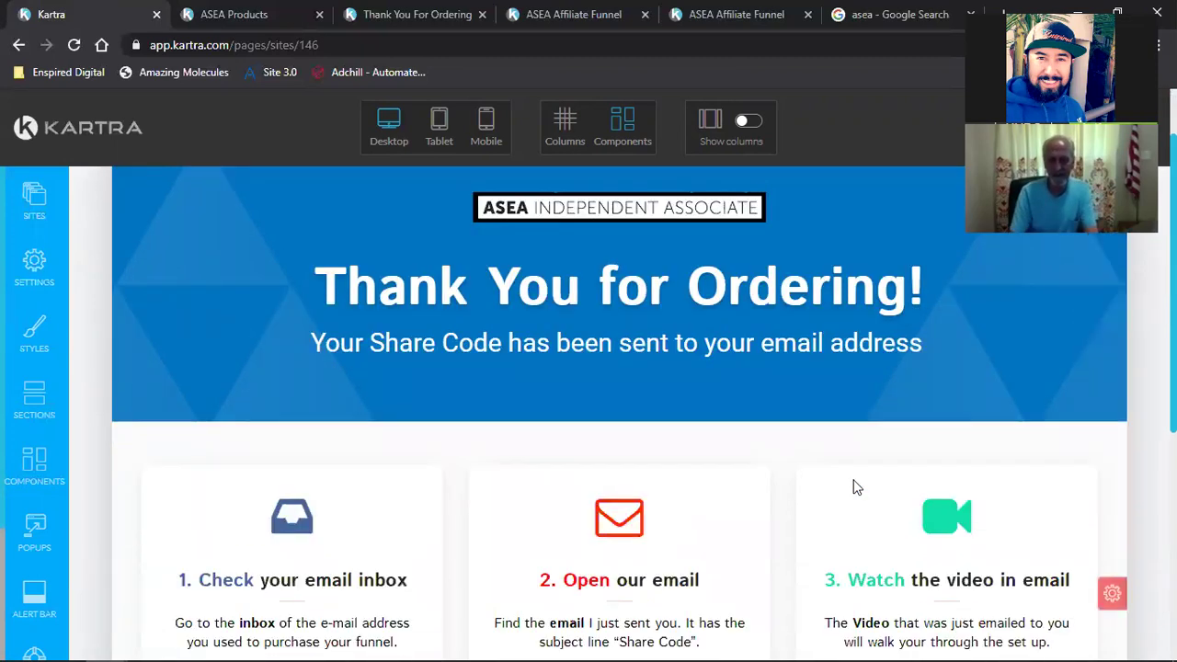
Step: Make 'Share Code' bold in the step-two Open our email subject line
{"action": "scroll", "coordinate": [853, 488], "scroll_direction": "down", "scroll_amount": 2}
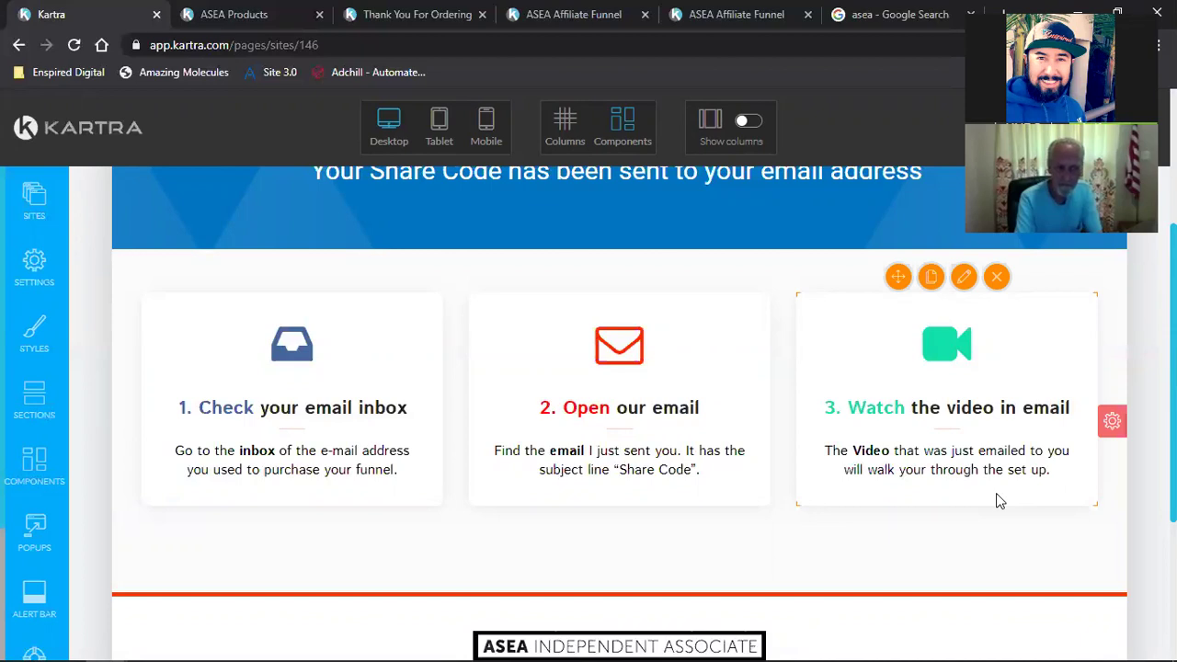
{"action": "double_click", "coordinate": [638, 467]}
{"action": "left_click", "coordinate": [641, 462]}
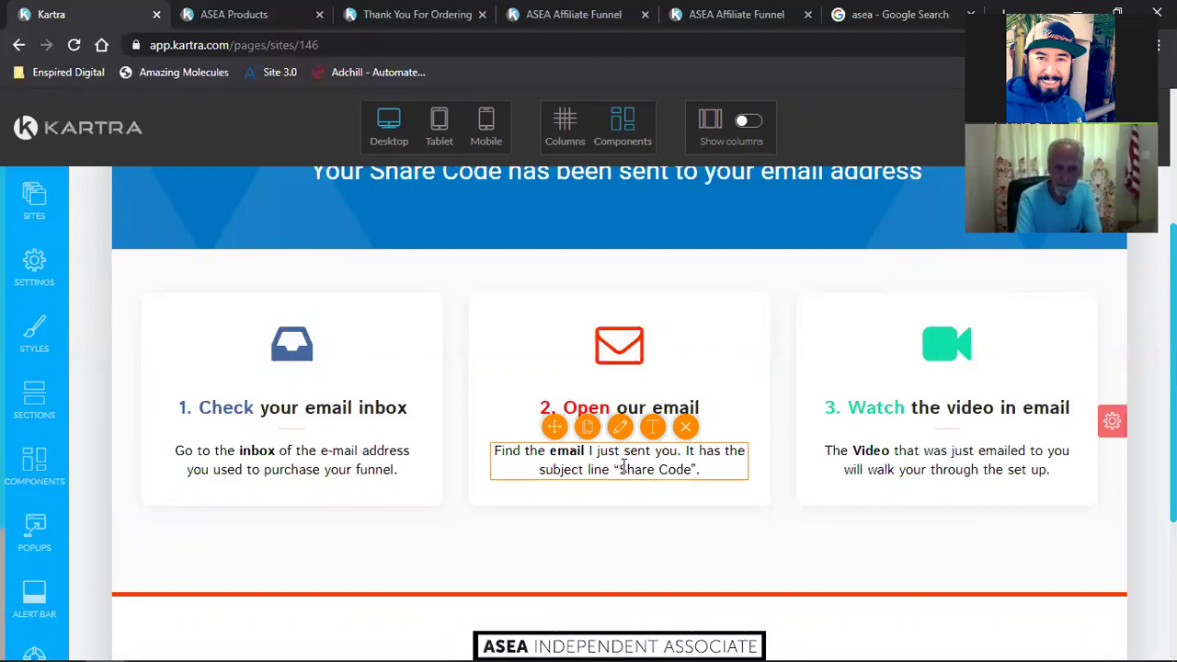
{"action": "double_click", "coordinate": [639, 467]}
{"action": "left_click", "coordinate": [634, 460]}
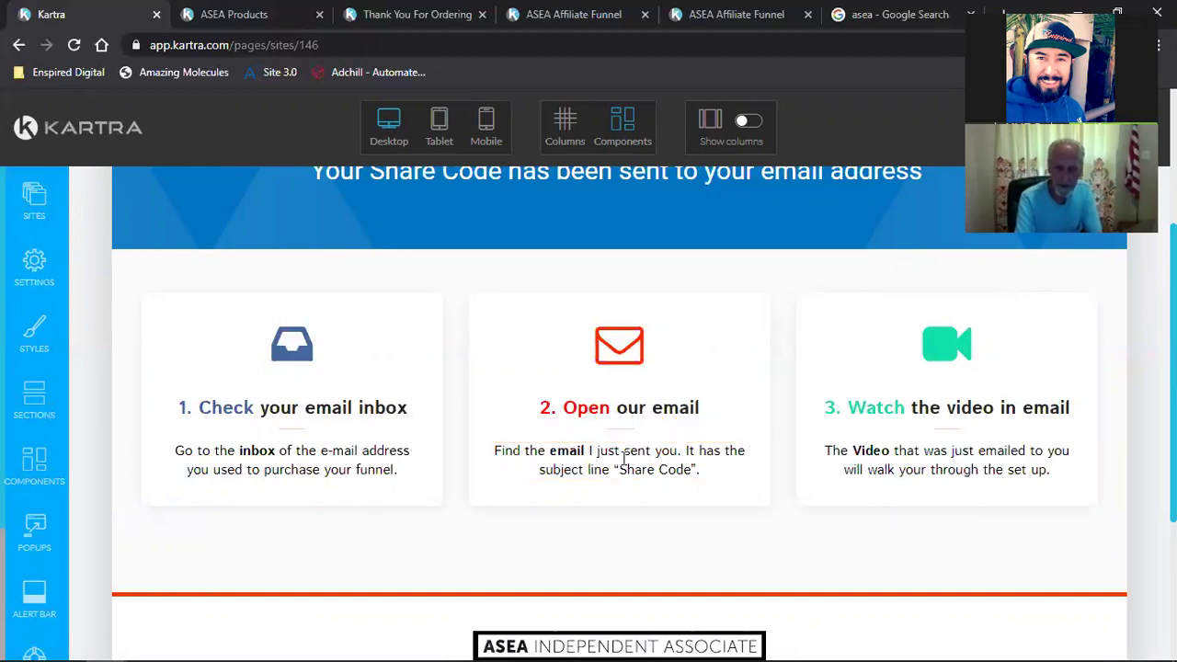
{"action": "left_click", "coordinate": [620, 465]}
{"action": "left_click_drag", "start_coordinate": [619, 469], "coordinate": [691, 469]}
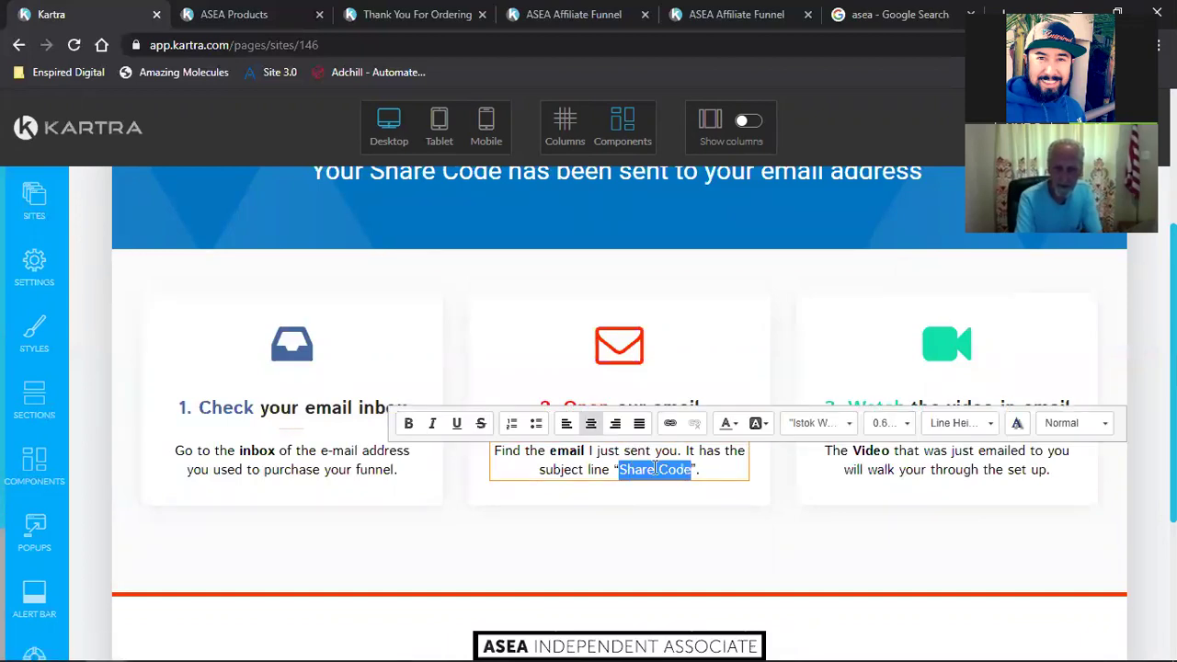
{"action": "left_click", "coordinate": [408, 423]}
{"action": "left_click", "coordinate": [594, 539]}
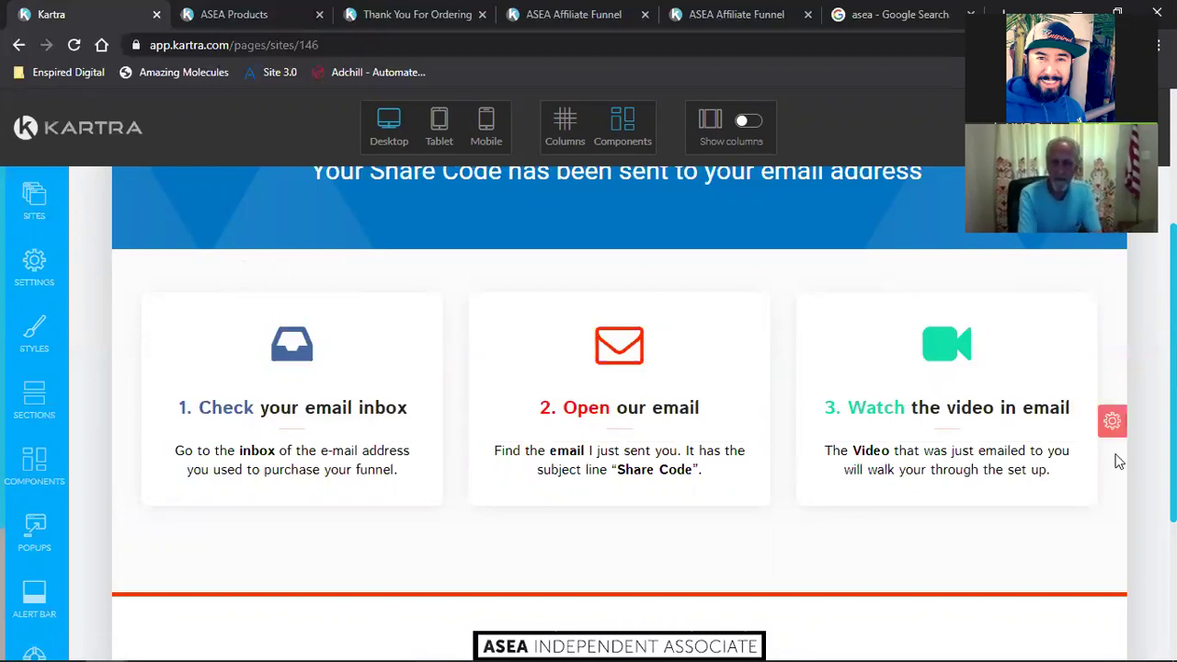
{"action": "scroll", "coordinate": [1020, 446], "scroll_direction": "up", "scroll_amount": 3}
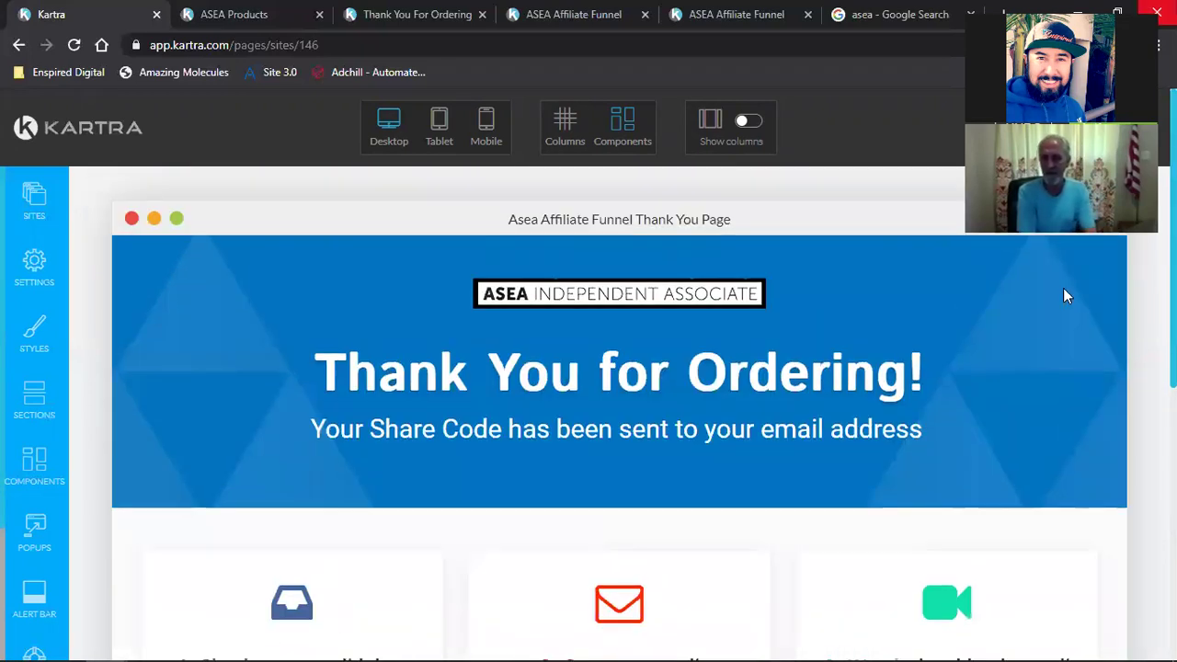
Step: Save the Thank You page's progress and publish it live
{"action": "left_click", "coordinate": [1099, 128]}
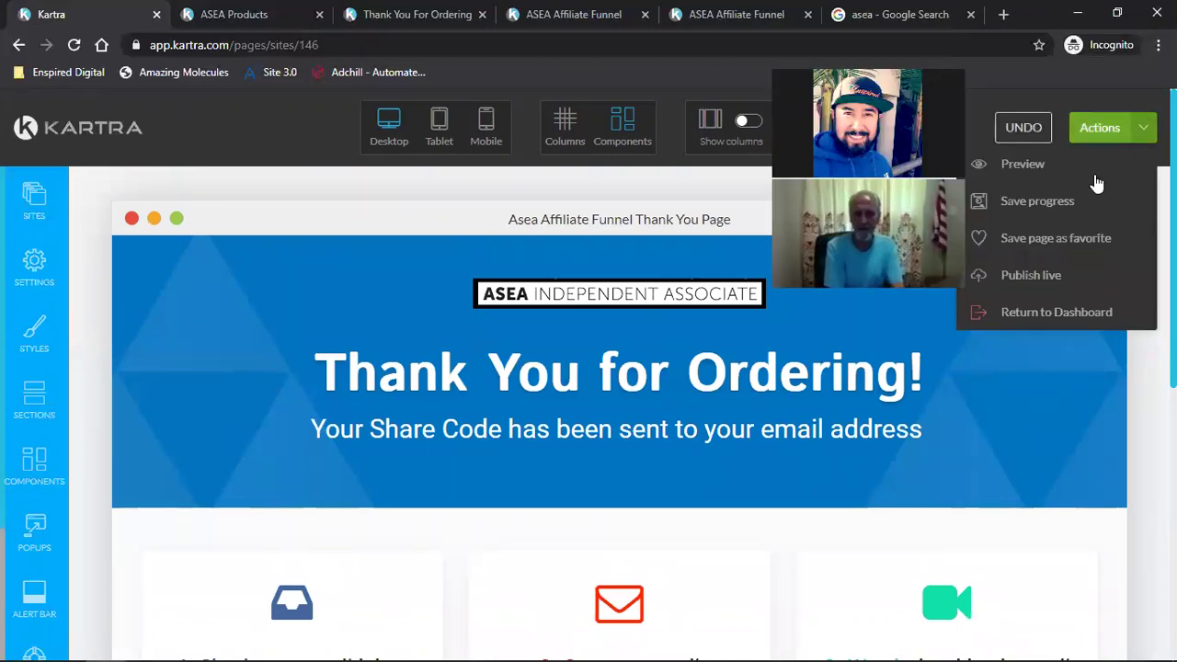
{"action": "left_click", "coordinate": [1058, 200]}
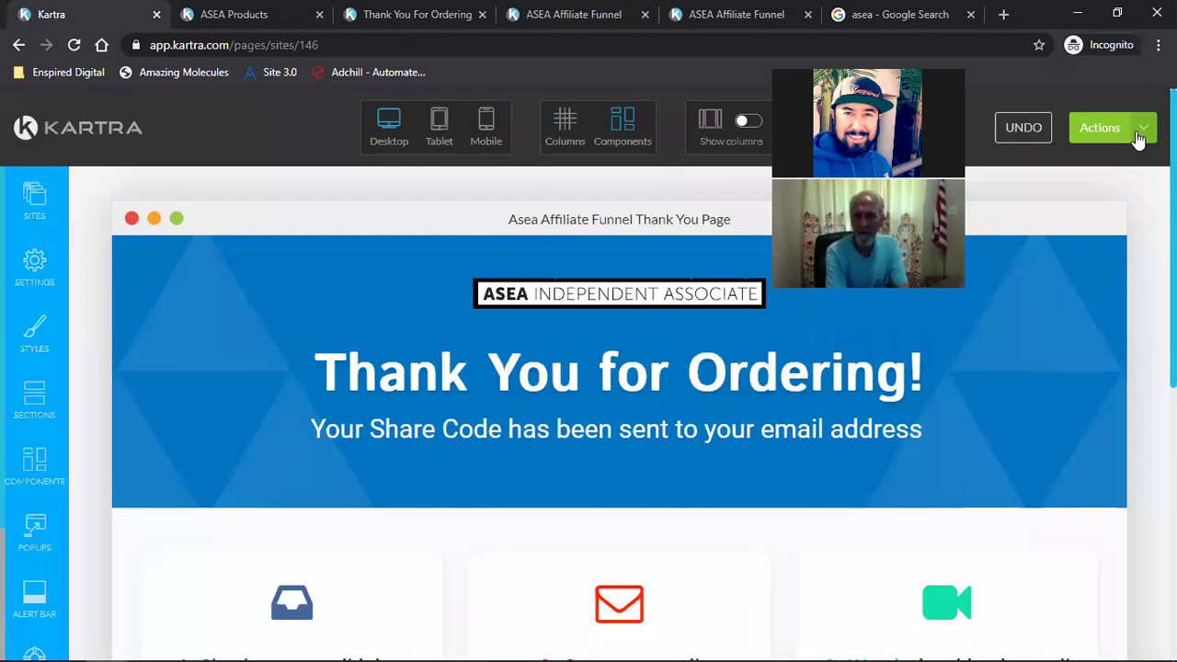
{"action": "left_click", "coordinate": [1136, 128]}
{"action": "left_click", "coordinate": [1039, 276]}
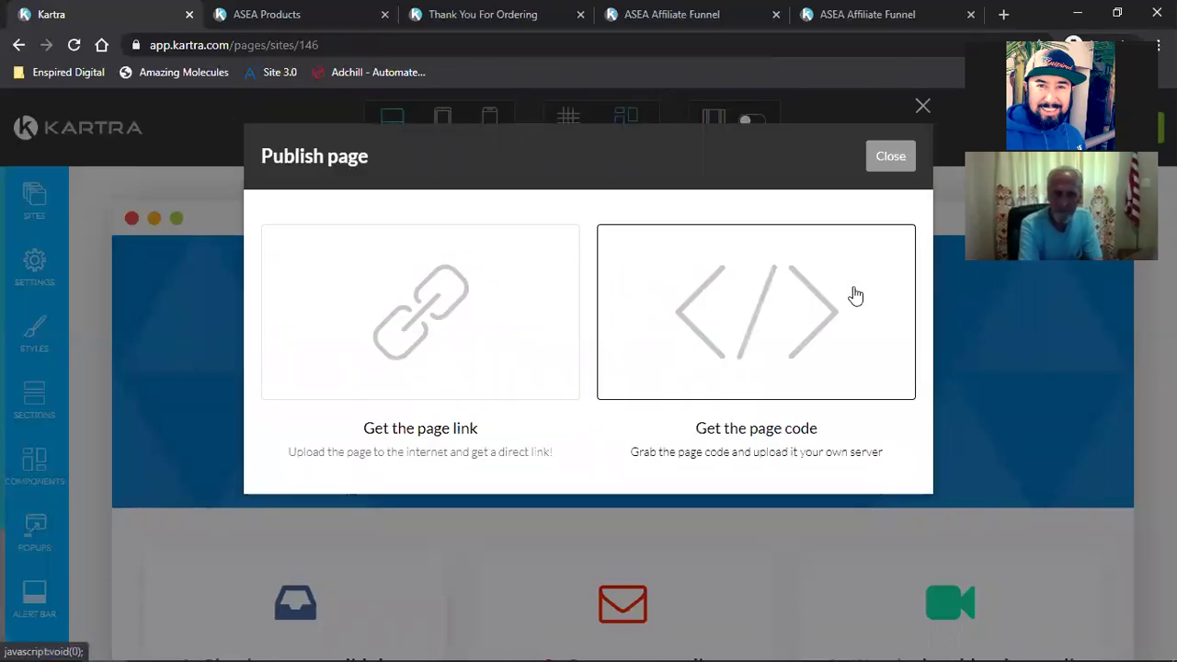
{"action": "left_click", "coordinate": [885, 158]}
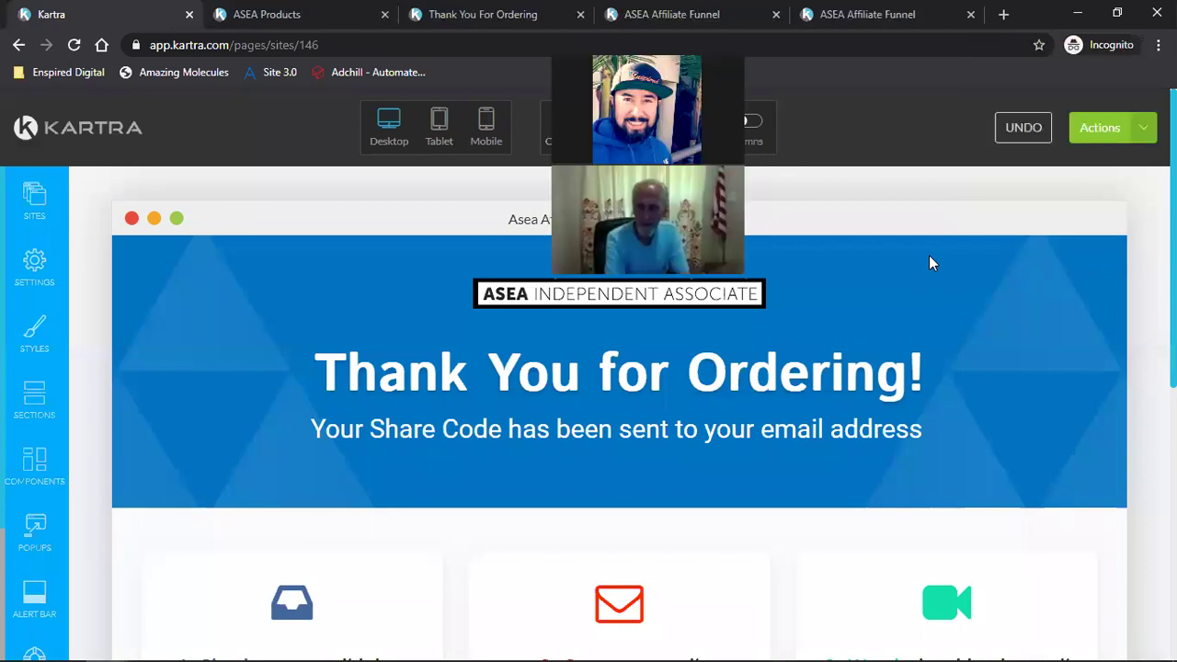
Step: Leave the builder for the My Pages dashboard, confirming Exit
{"action": "left_click", "coordinate": [1140, 133]}
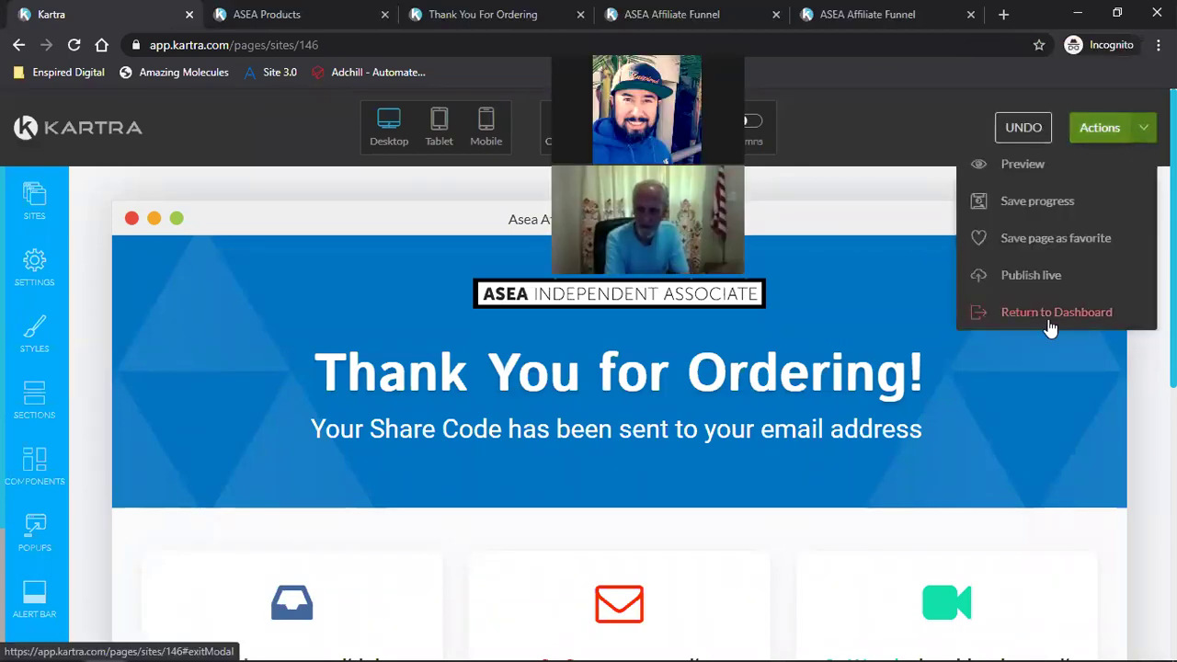
{"action": "left_click", "coordinate": [1050, 325]}
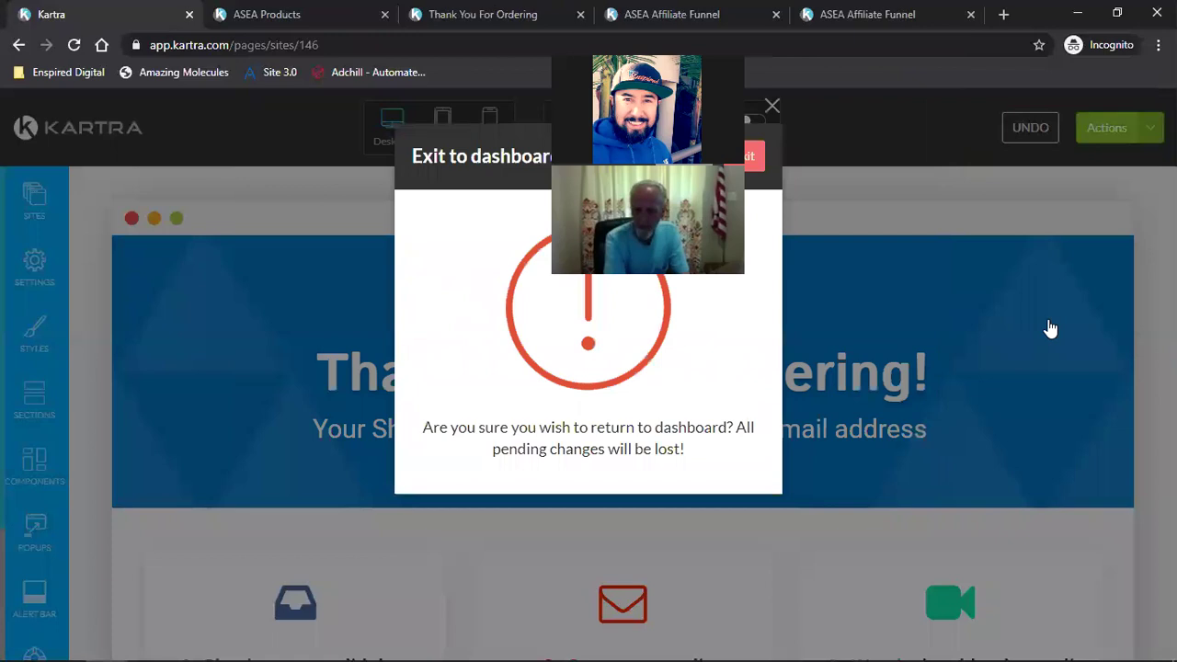
{"action": "left_click", "coordinate": [744, 155]}
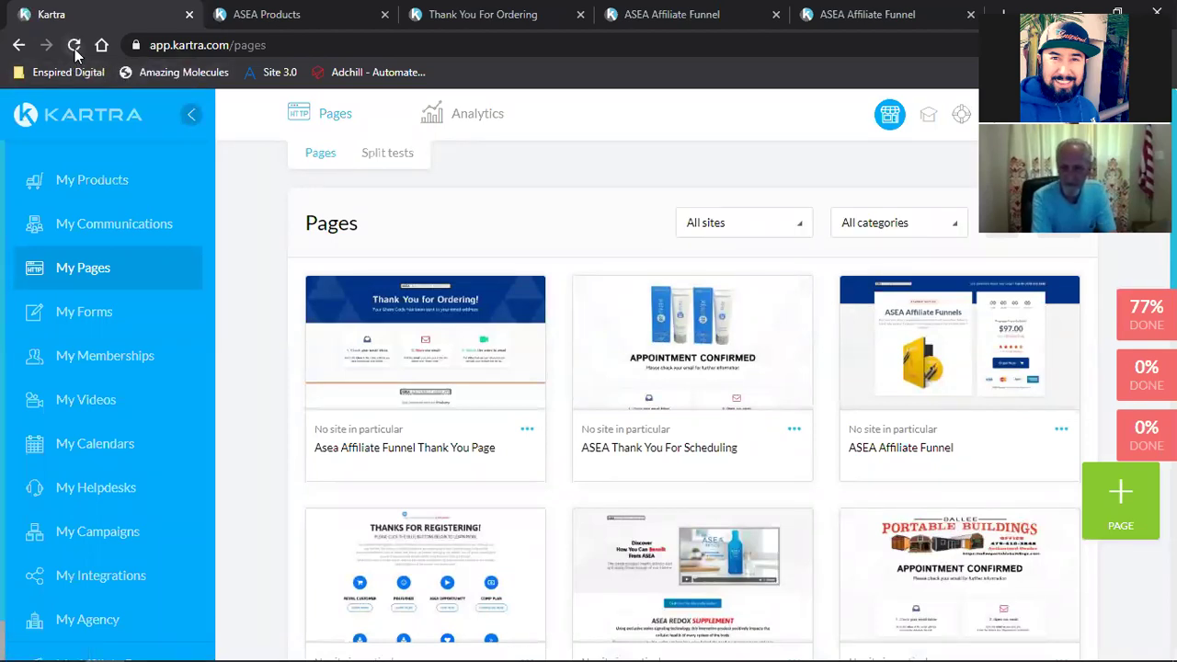
{"action": "left_click", "coordinate": [80, 52]}
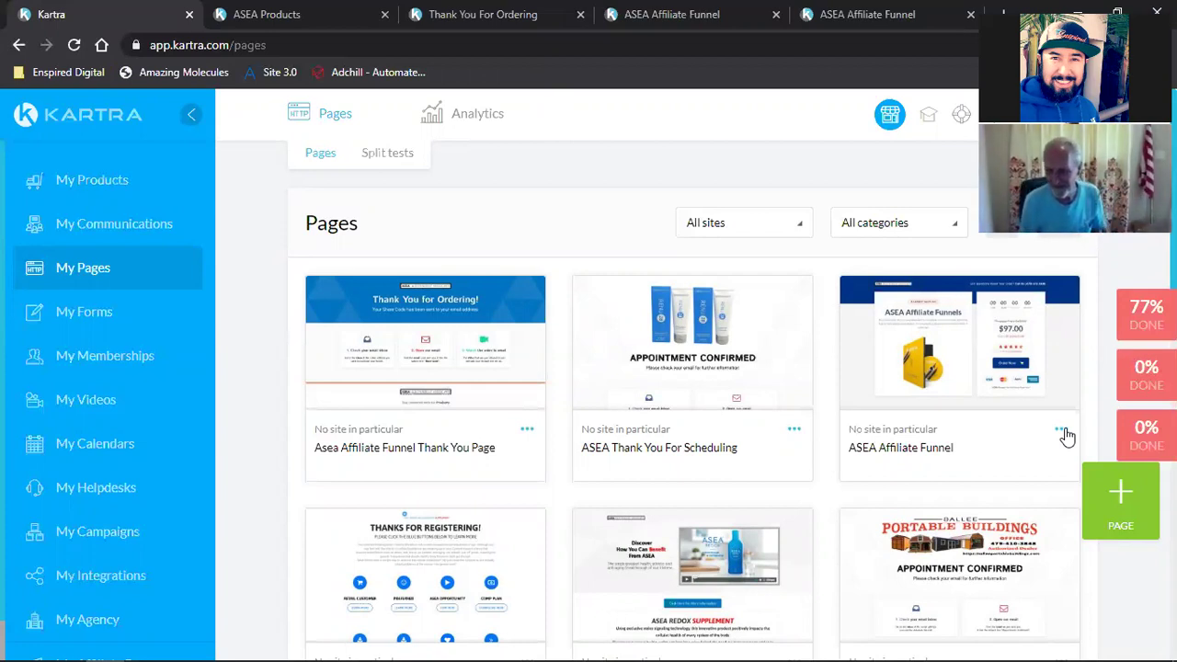
{"action": "left_click", "coordinate": [864, 14]}
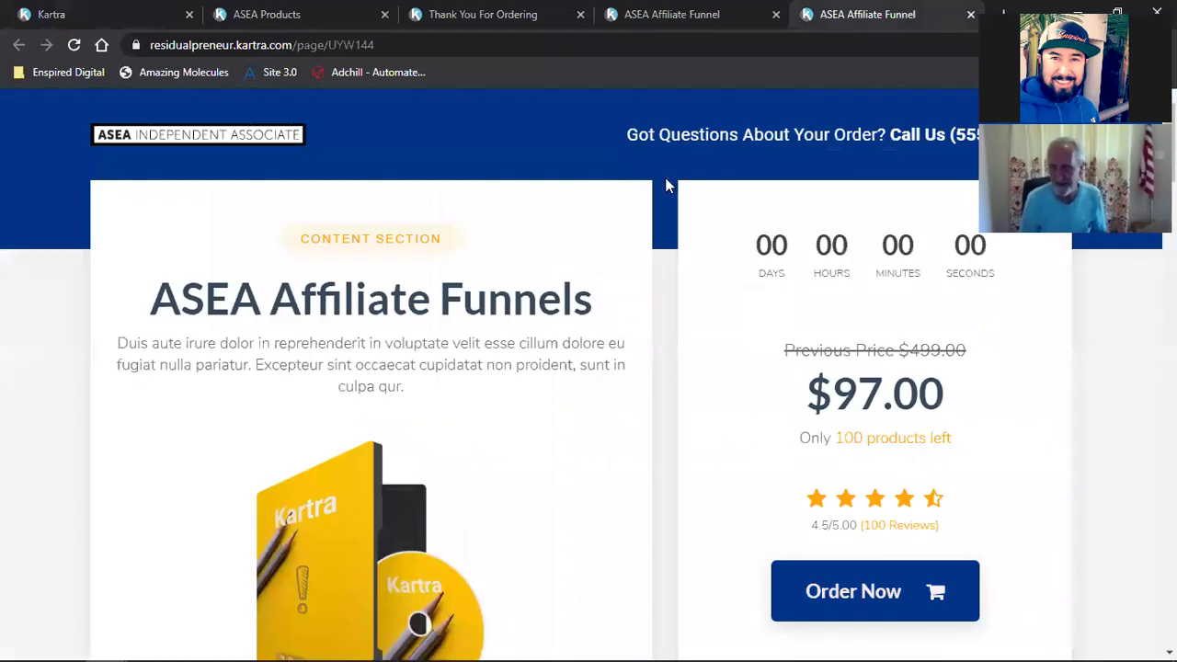
{"action": "left_click", "coordinate": [353, 52]}
{"action": "type", "text": "w"}
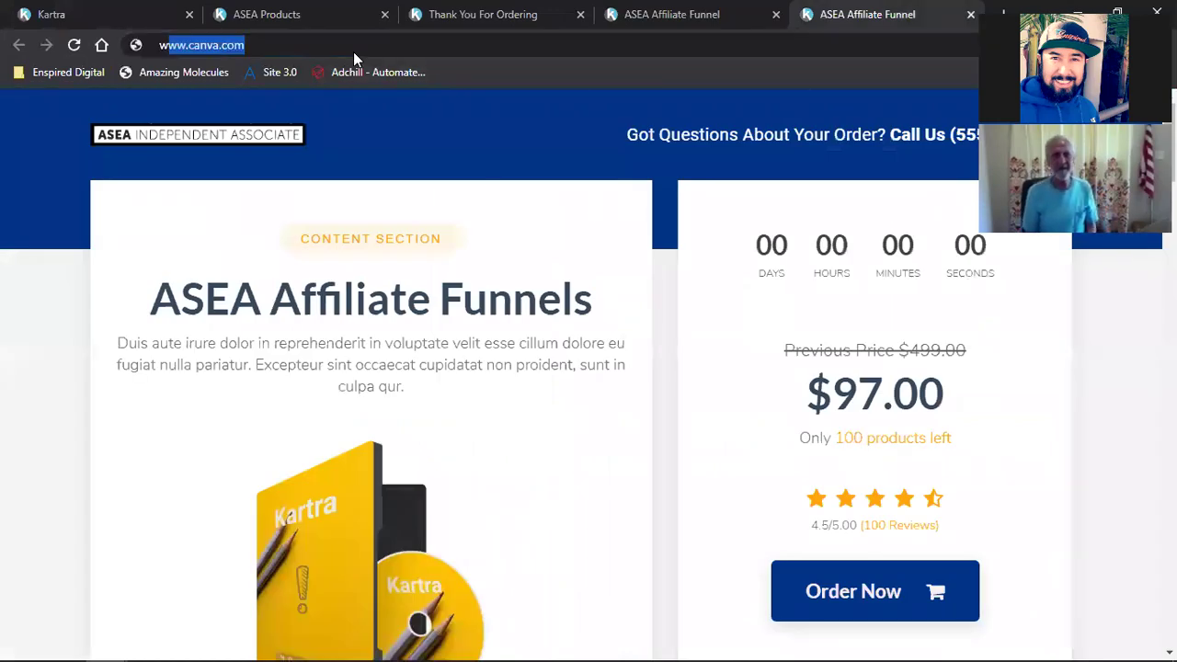
{"action": "type", "text": "ww.aseaf"}
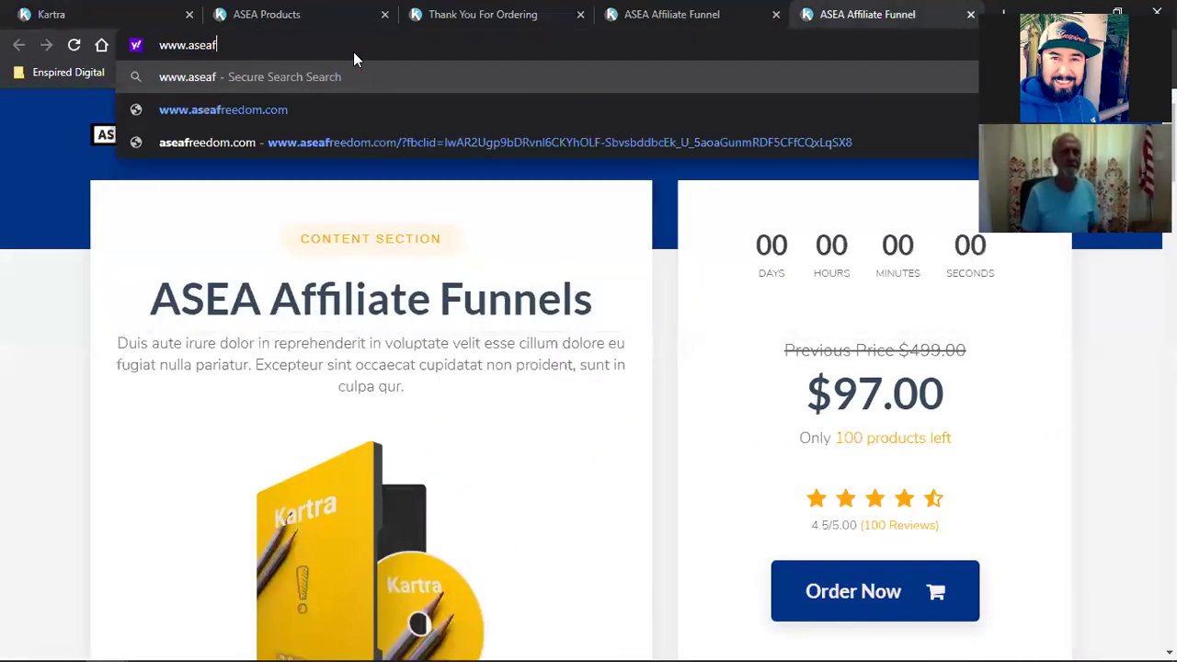
{"action": "type", "text": "unnels.com"}
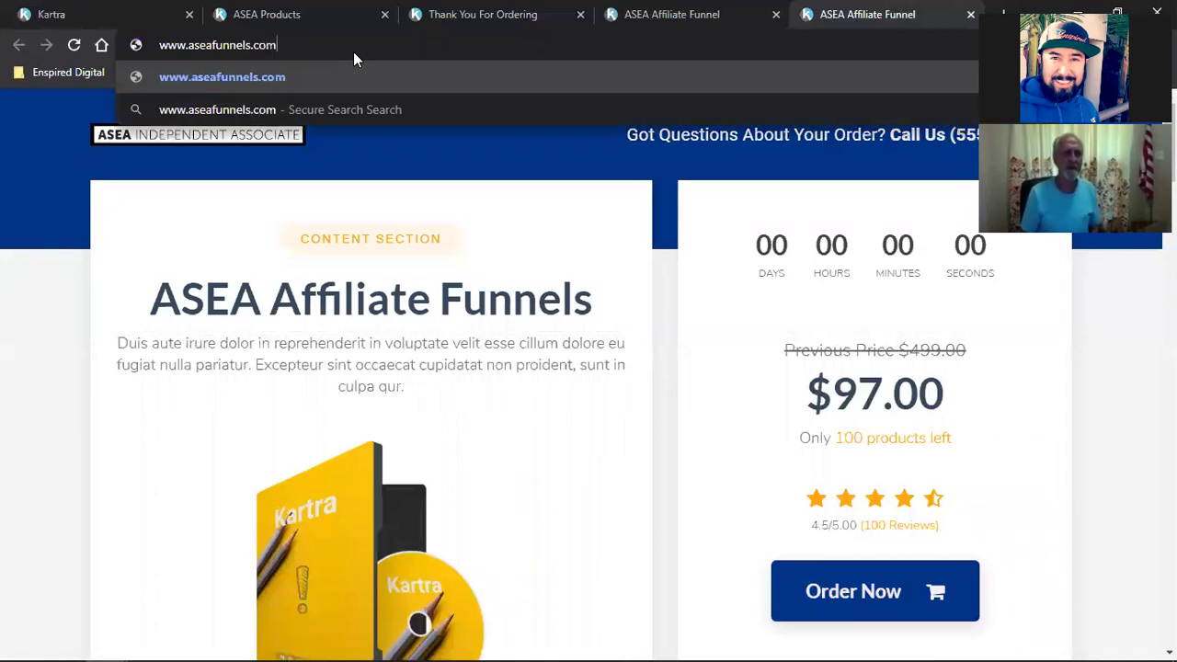
{"action": "key", "text": "Return"}
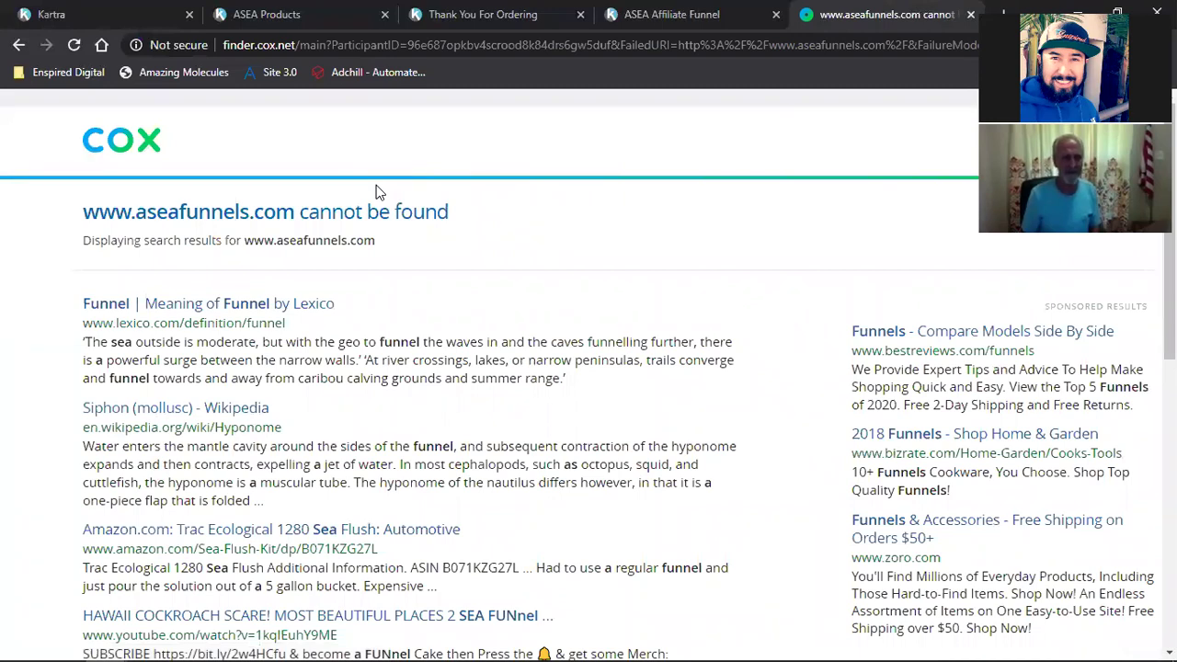
{"action": "double_click", "coordinate": [187, 213]}
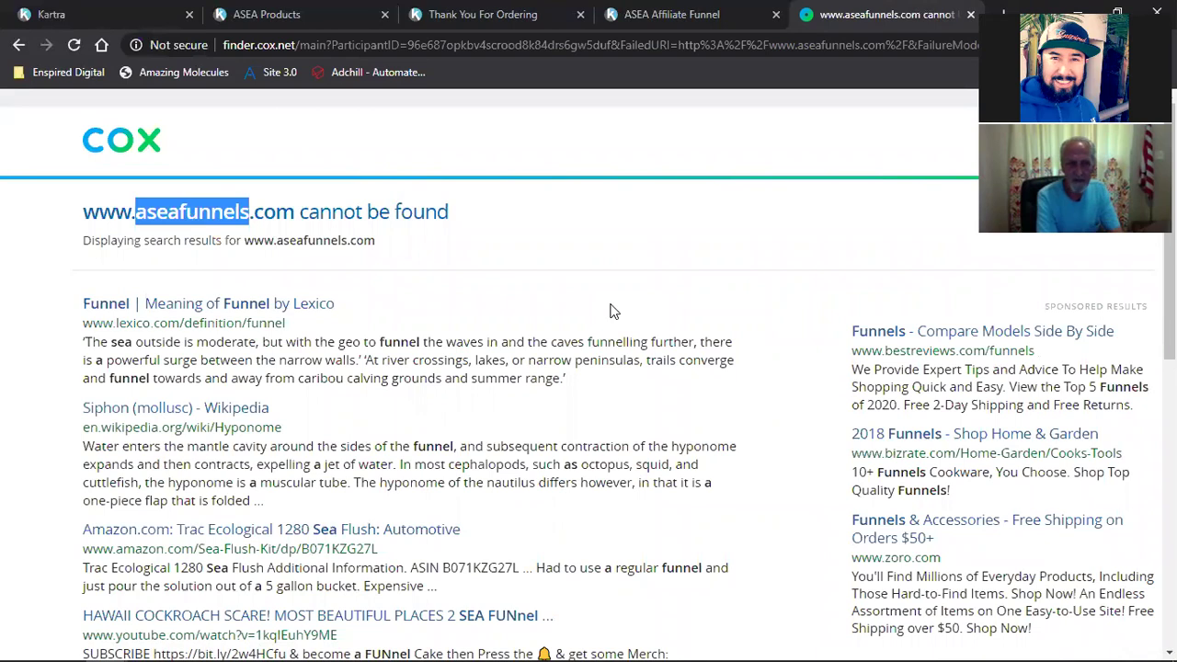
{"action": "left_click", "coordinate": [92, 13]}
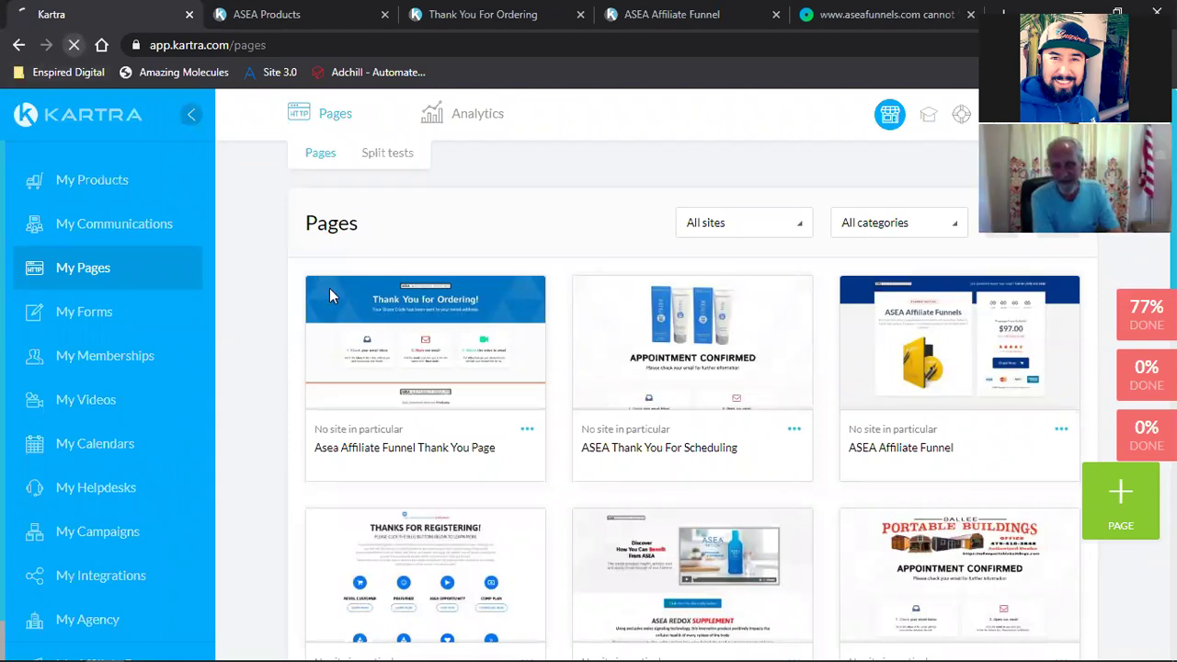
Step: Open the Edit settings of the ASEA Affiliate Funnel page from its card menu
{"action": "left_click", "coordinate": [437, 388]}
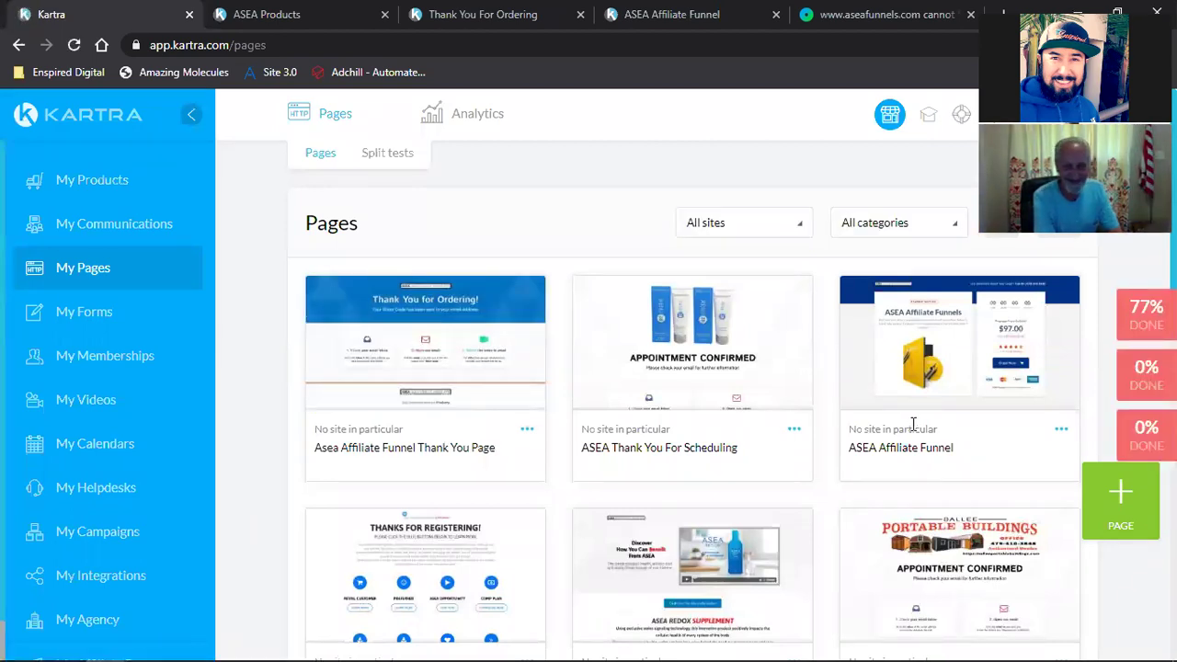
{"action": "left_click", "coordinate": [1062, 430]}
{"action": "left_click", "coordinate": [970, 413]}
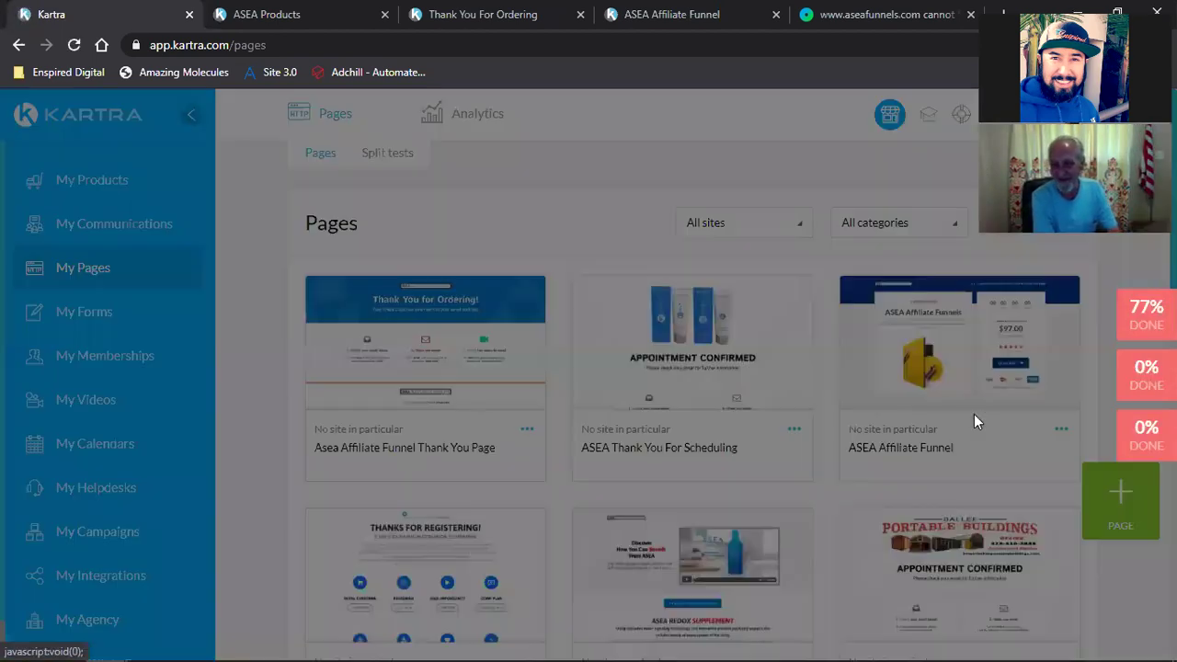
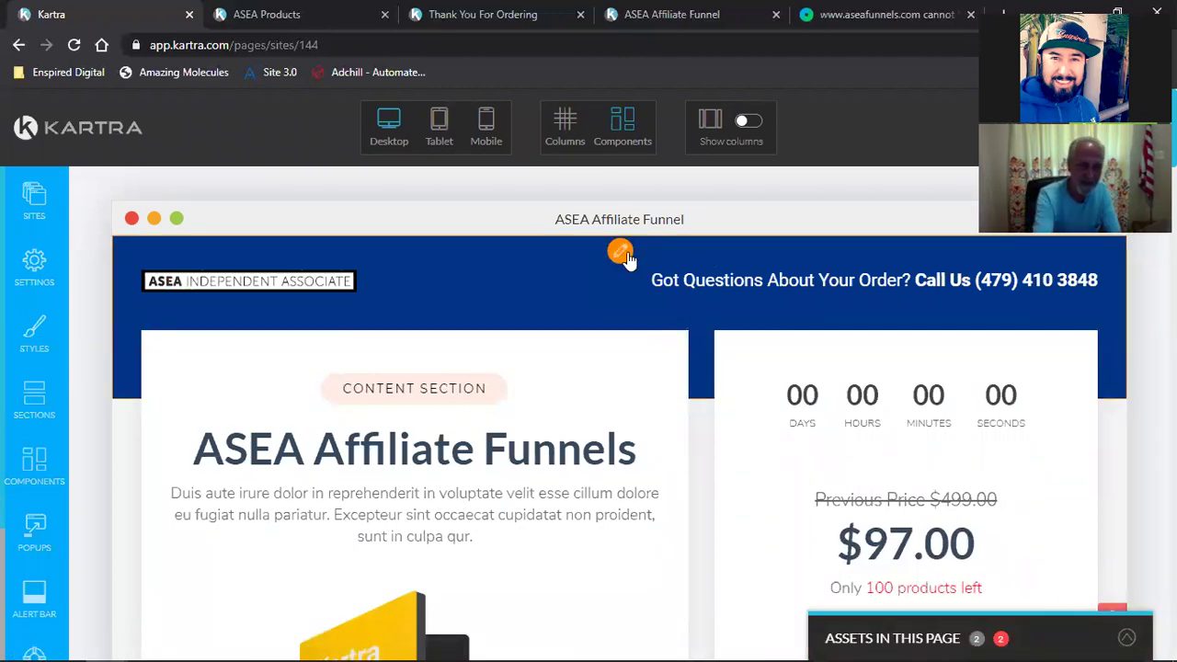
Step: Change the header background from navy rgb(0, 52, 135) to lighter blue rgb(0, 117, 195)
{"action": "left_click", "coordinate": [620, 252]}
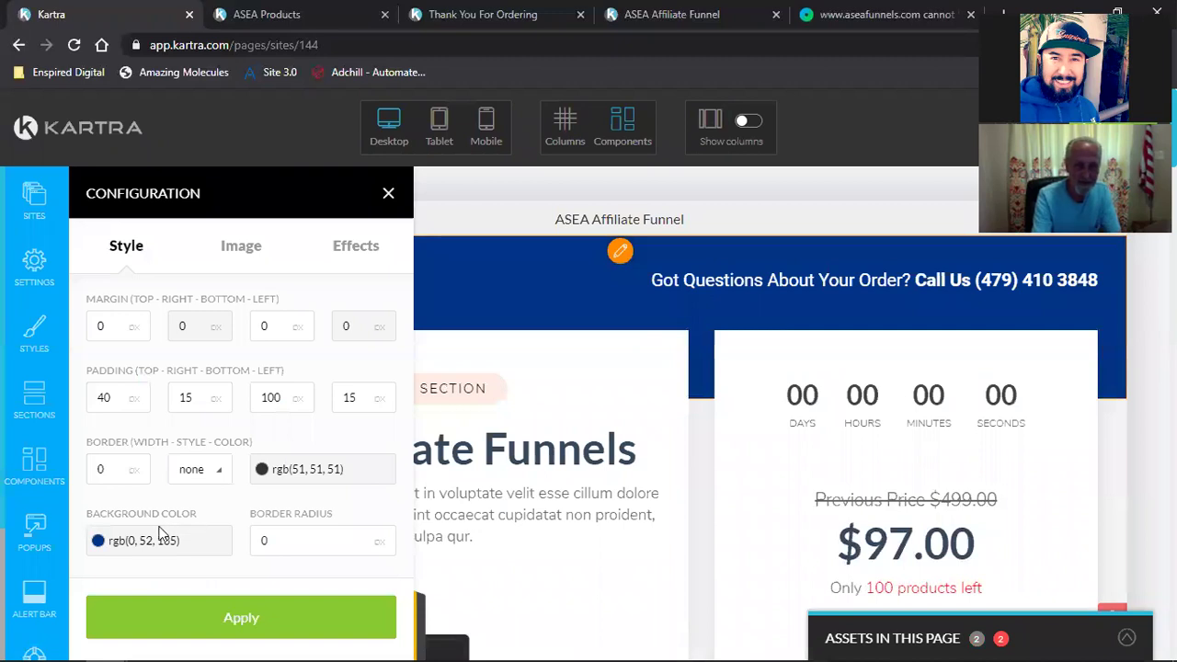
{"action": "left_click", "coordinate": [120, 541]}
{"action": "triple_click", "coordinate": [151, 508]}
{"action": "type", "text": "rgb(0, 117, 195)"}
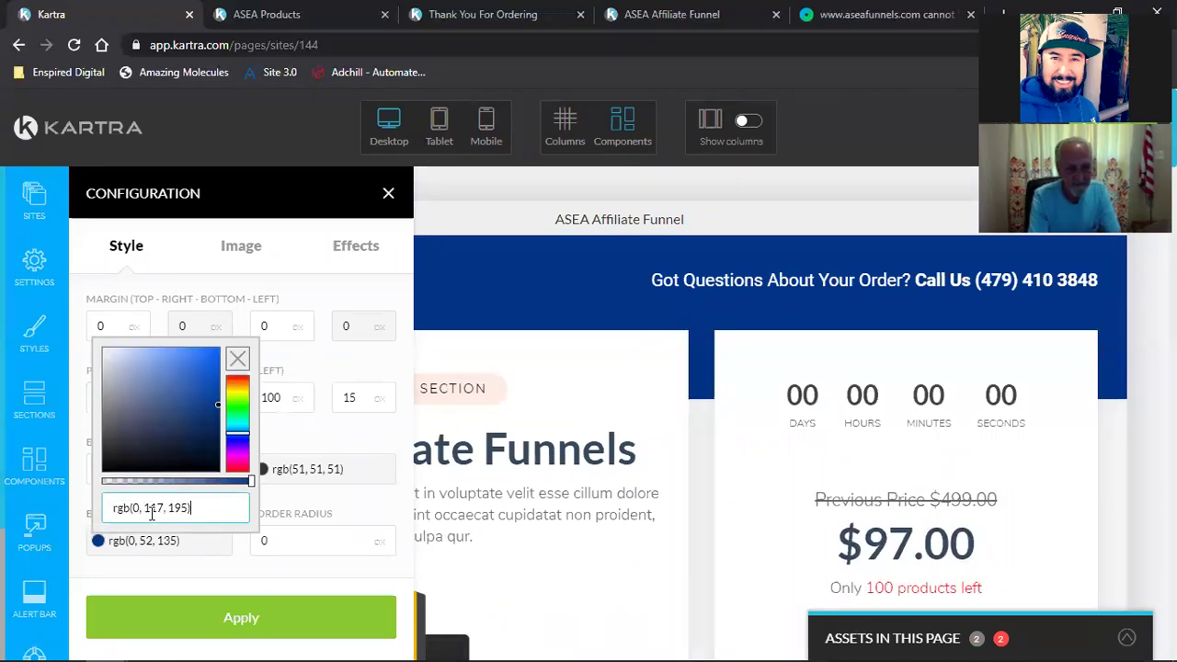
{"action": "left_click", "coordinate": [143, 610]}
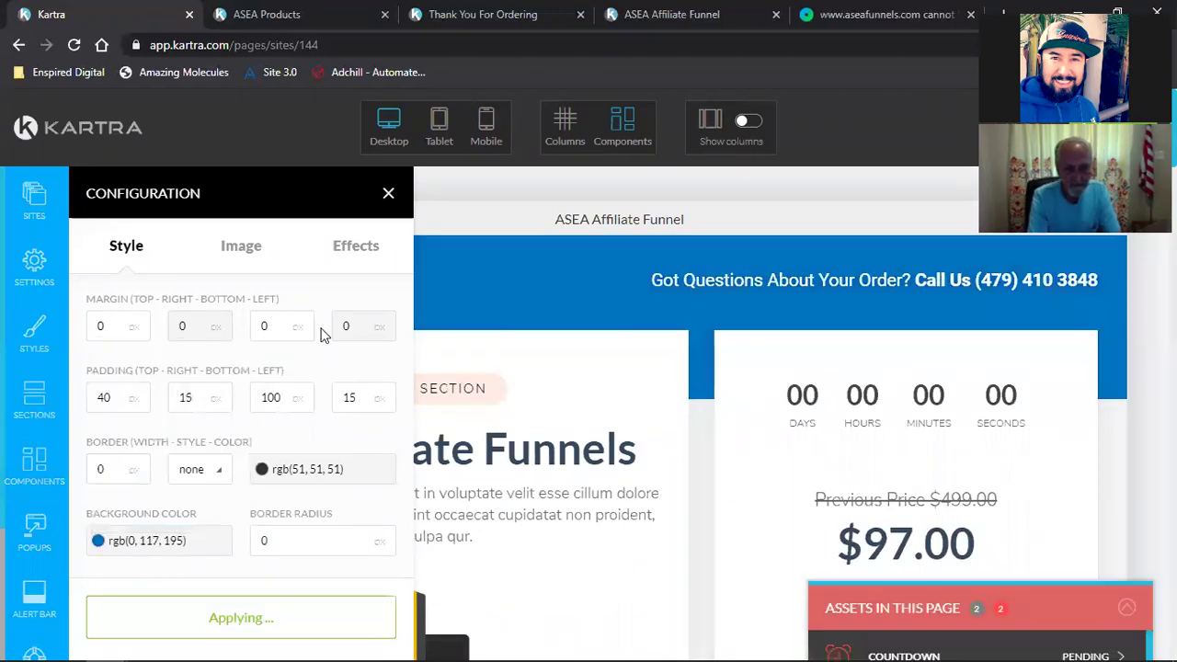
{"action": "left_click", "coordinate": [386, 192]}
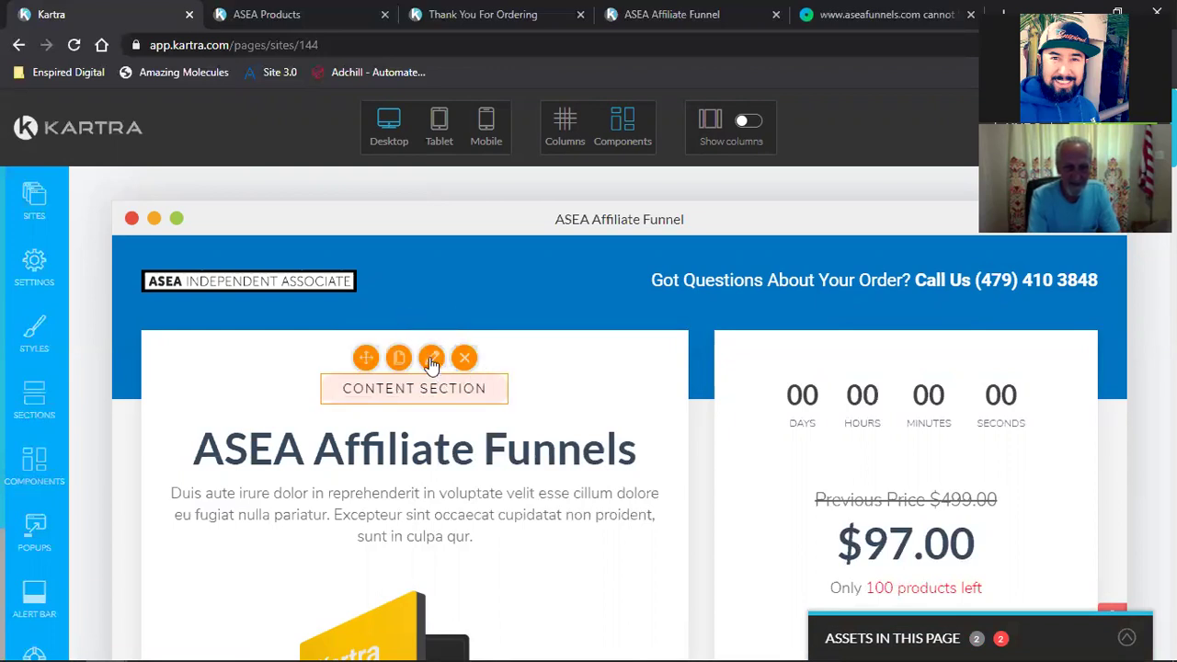
Step: Give the CONTENT SECTION label a deeper red border and a nearly opaque dark red background
{"action": "left_click", "coordinate": [431, 358]}
{"action": "left_click", "coordinate": [314, 472]}
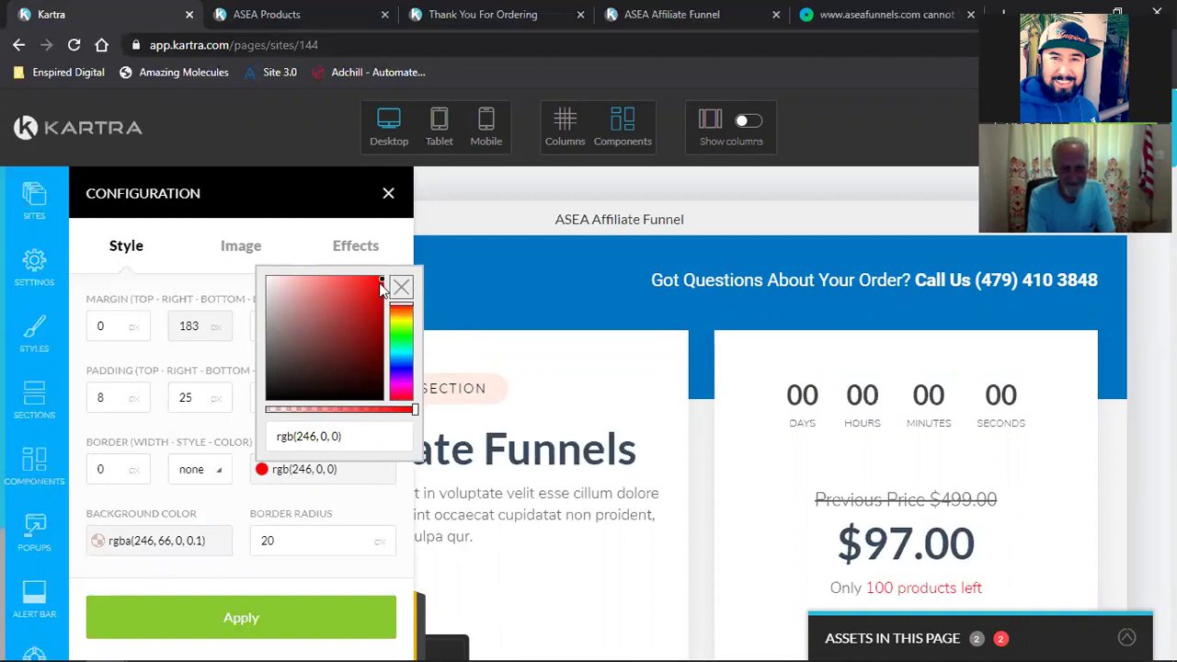
{"action": "left_click", "coordinate": [363, 307]}
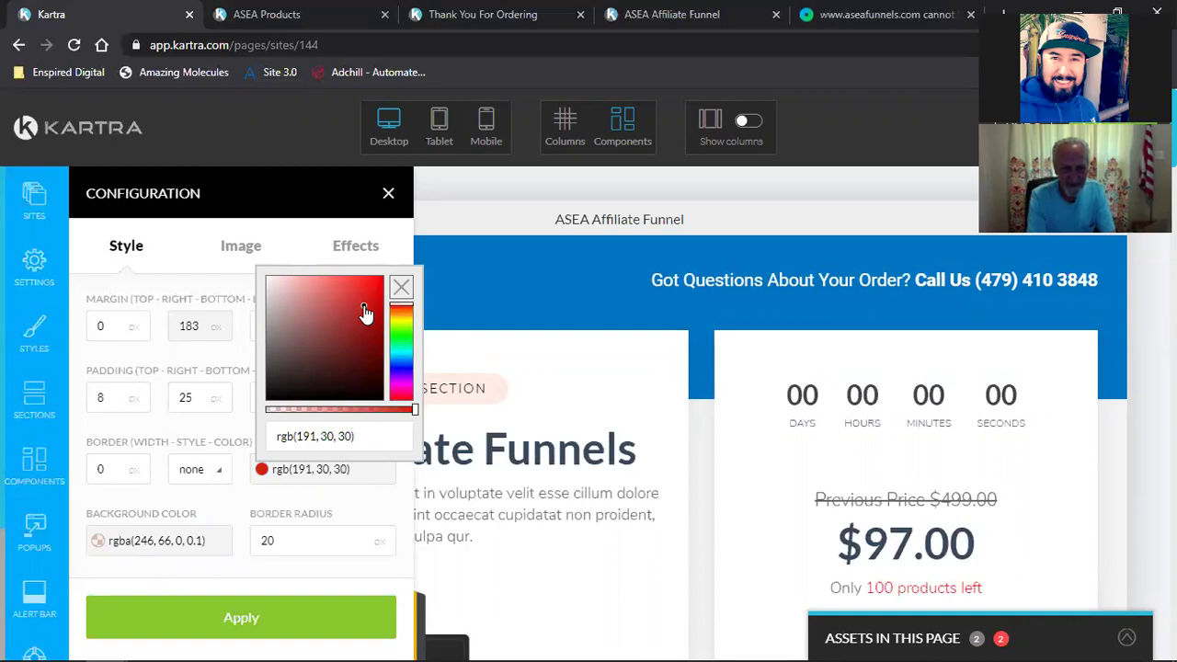
{"action": "left_click", "coordinate": [137, 612]}
{"action": "left_click", "coordinate": [129, 540]}
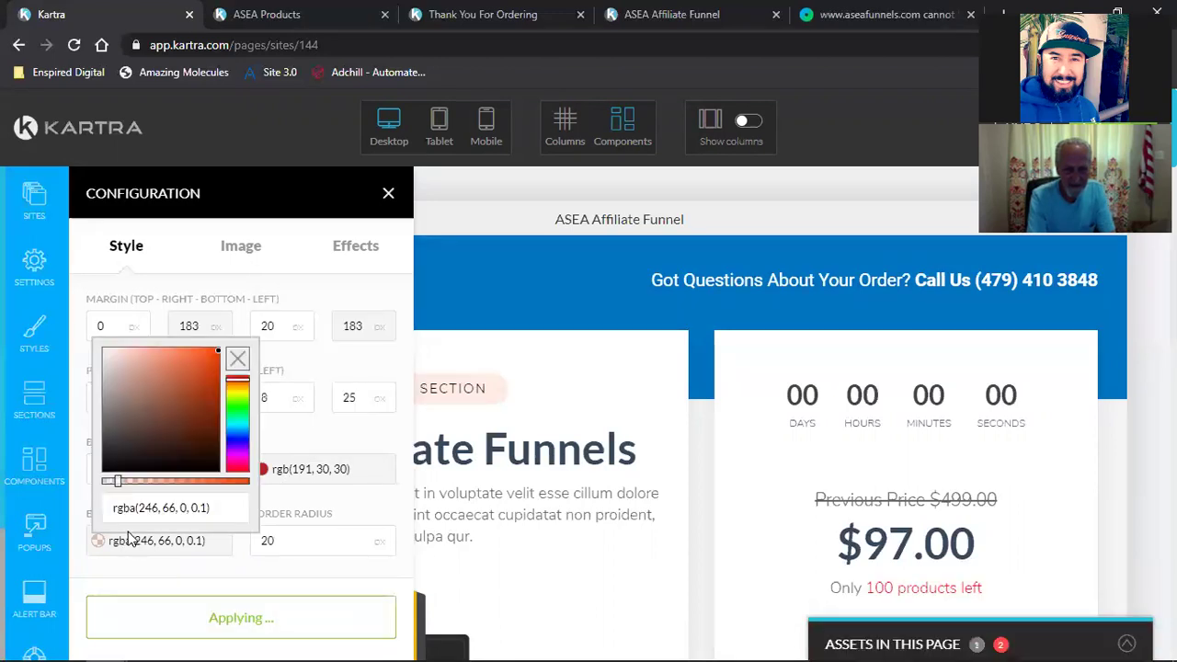
{"action": "left_click", "coordinate": [233, 380]}
{"action": "left_click_drag", "start_coordinate": [117, 490], "coordinate": [242, 485]}
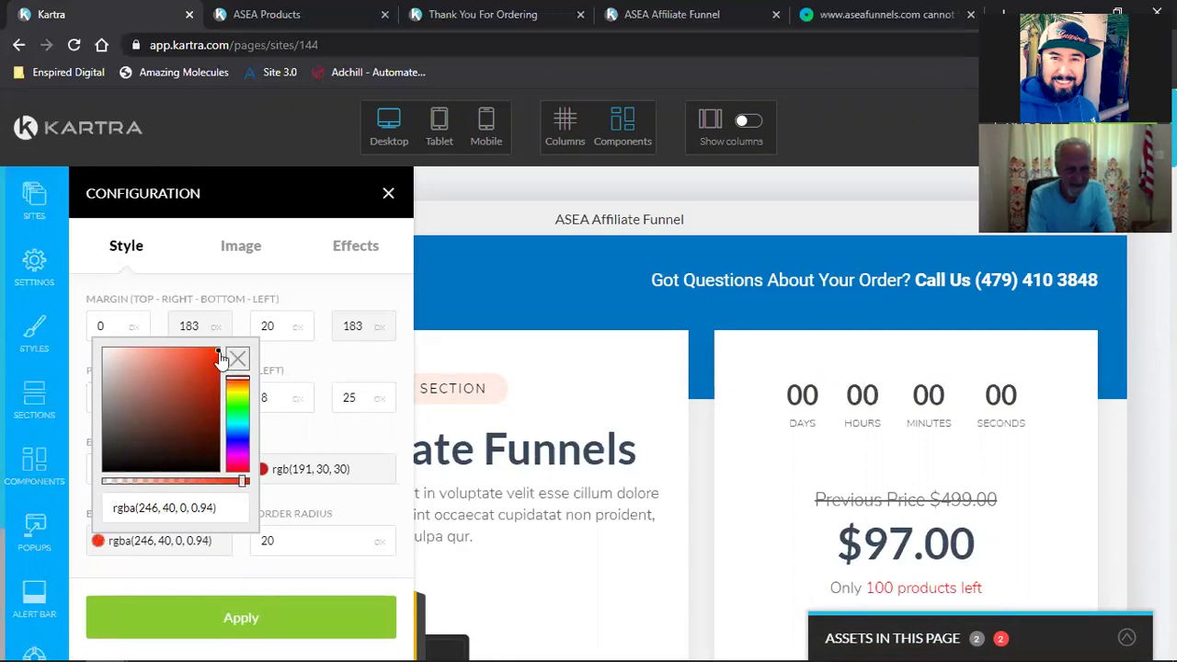
{"action": "mouse_move", "coordinate": [202, 423]}
{"action": "left_mouse_down"}
{"action": "mouse_move", "coordinate": [201, 394]}
{"action": "mouse_move", "coordinate": [210, 413]}
{"action": "left_mouse_up"}
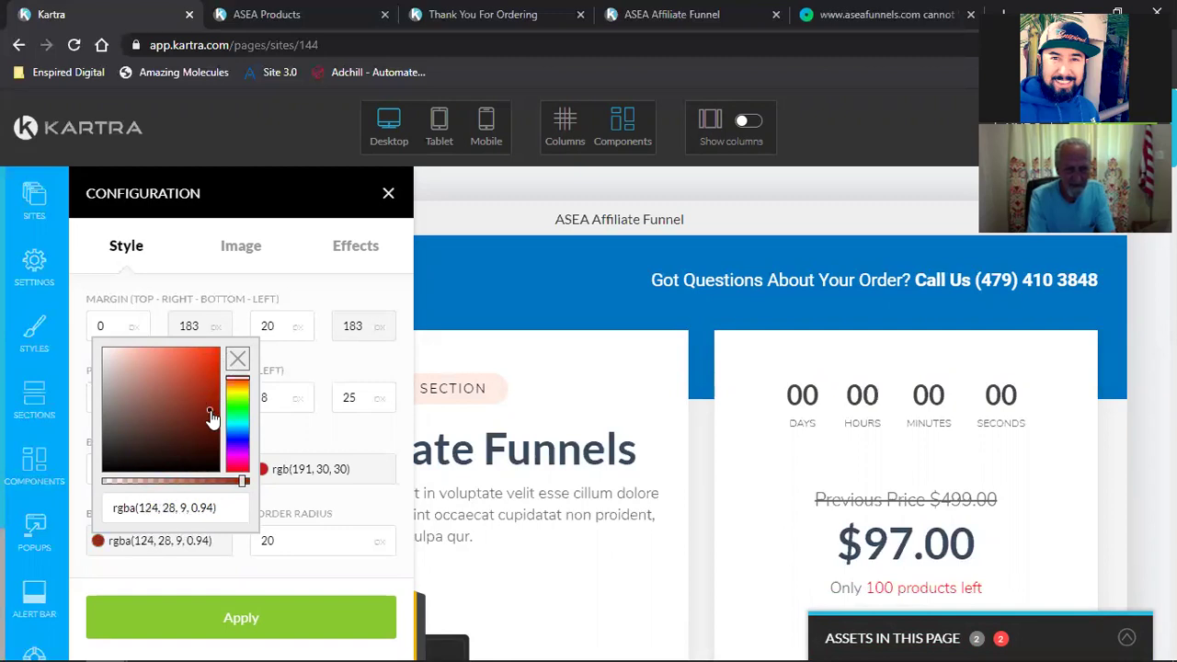
{"action": "left_click", "coordinate": [193, 621]}
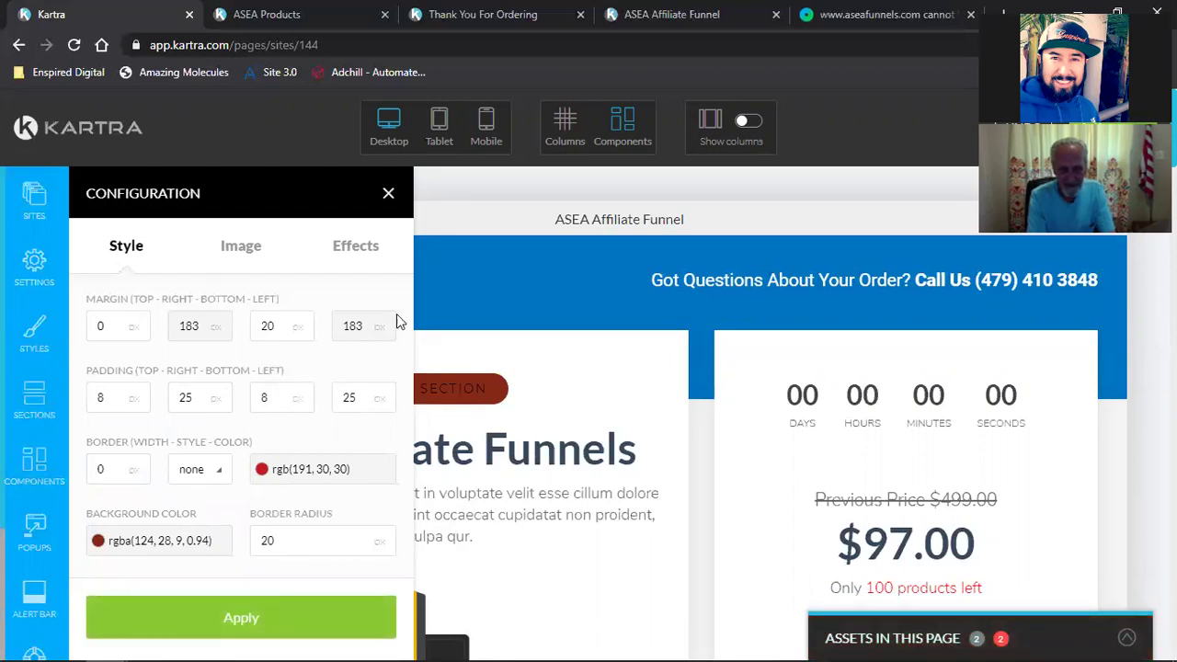
{"action": "left_click", "coordinate": [389, 195]}
Step: Delete the CONTENT SECTION label so the ASEA Affiliate Funnels heading moves up
{"action": "mouse_move", "coordinate": [448, 371]}
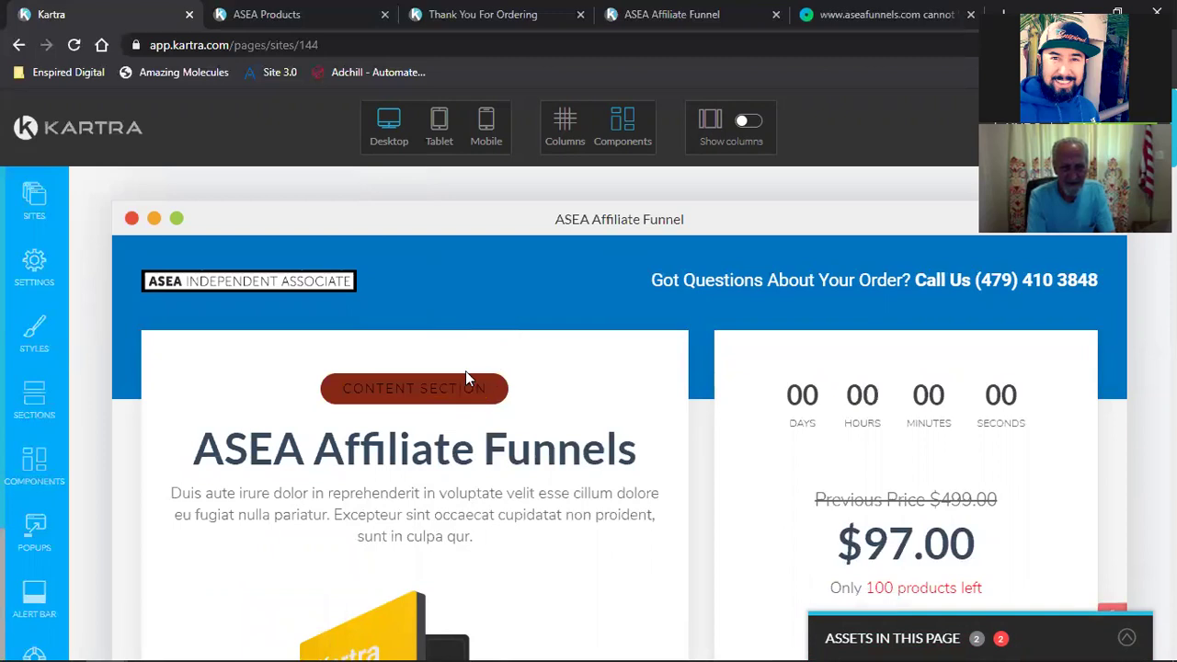
{"action": "left_click", "coordinate": [466, 359]}
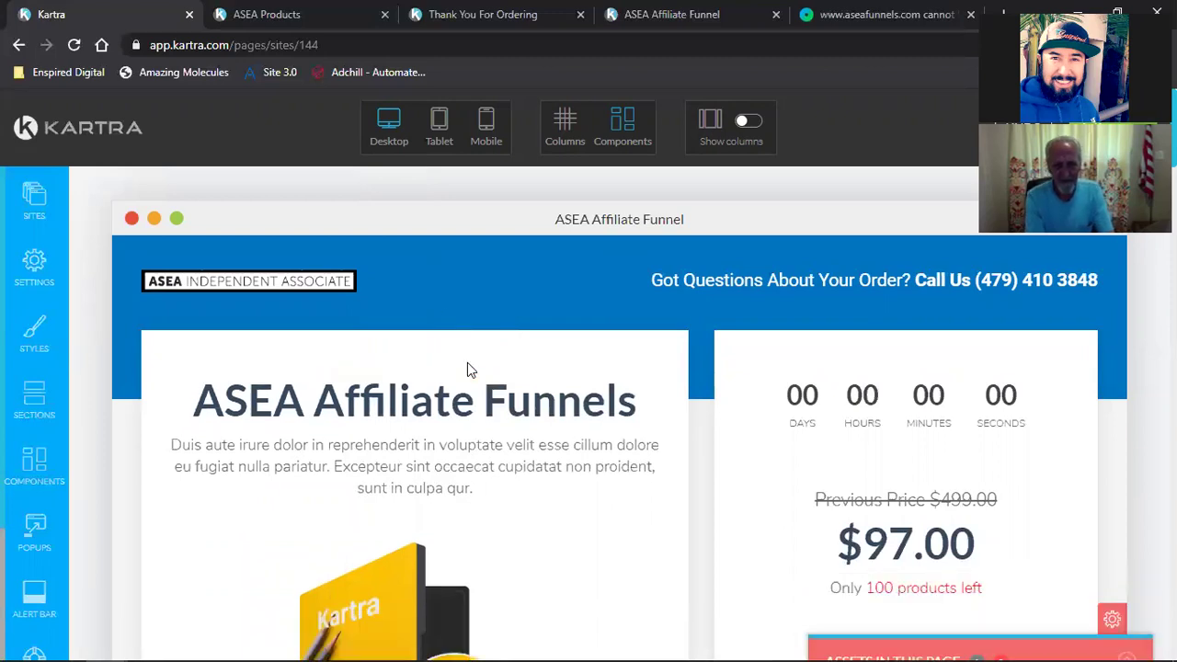
{"action": "mouse_move", "coordinate": [1033, 441]}
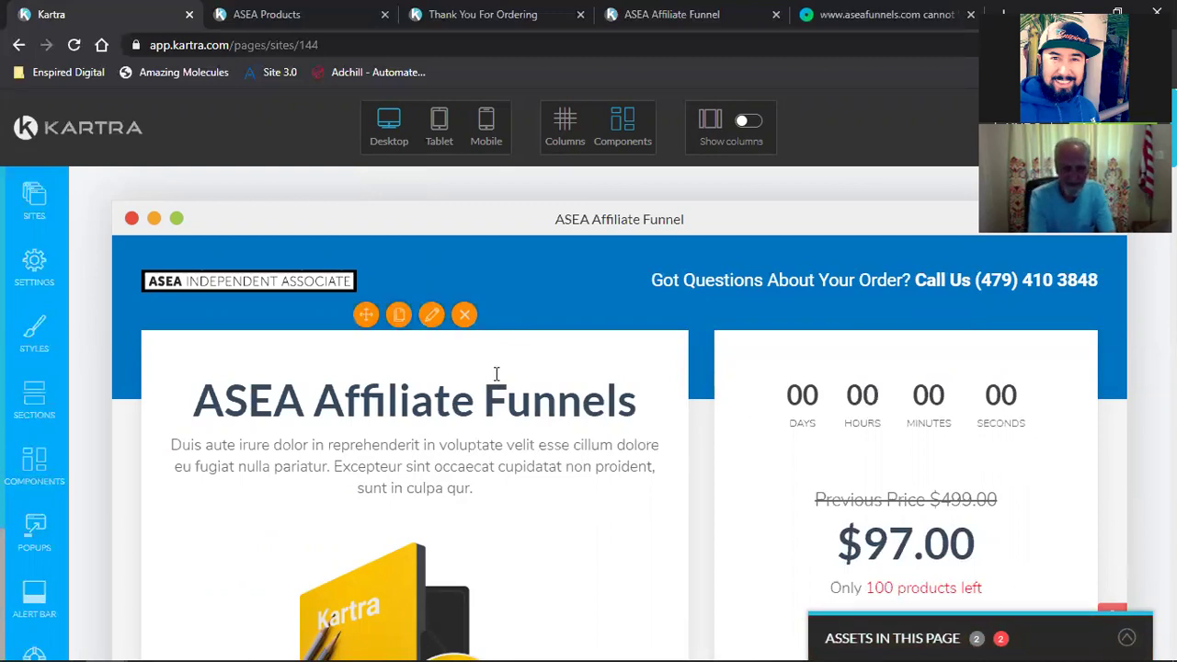
{"action": "scroll", "coordinate": [496, 373], "scroll_direction": "down", "scroll_amount": 8}
{"action": "scroll", "coordinate": [873, 414], "scroll_direction": "up", "scroll_amount": 4}
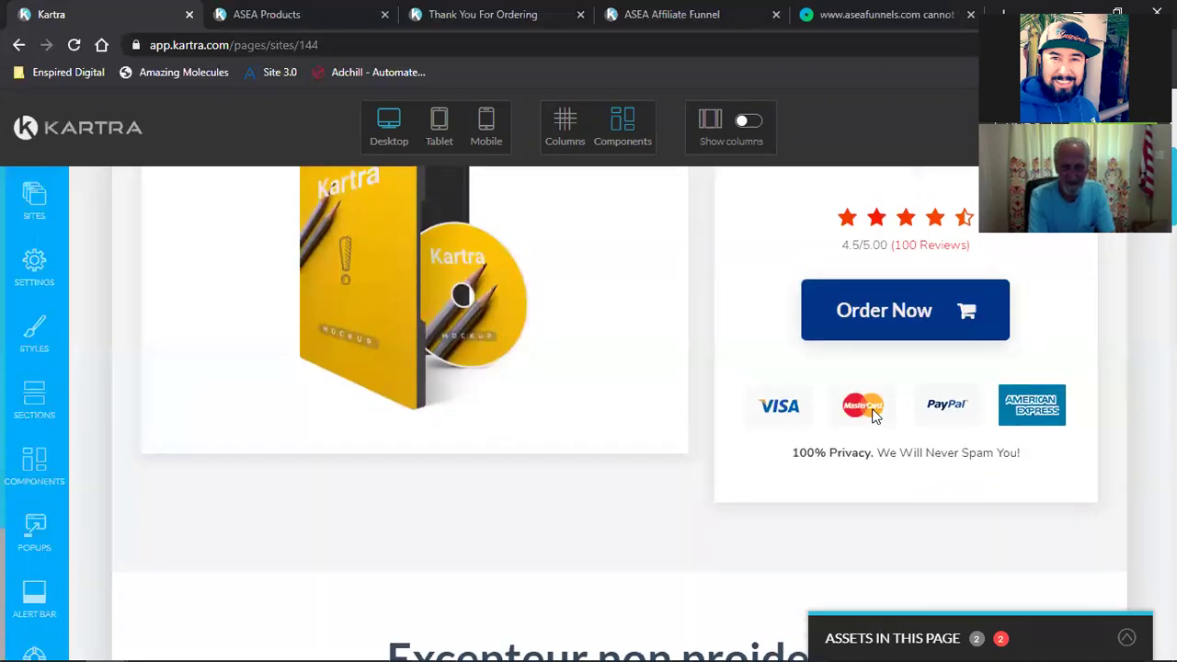
{"action": "scroll", "coordinate": [873, 414], "scroll_direction": "up", "scroll_amount": 2}
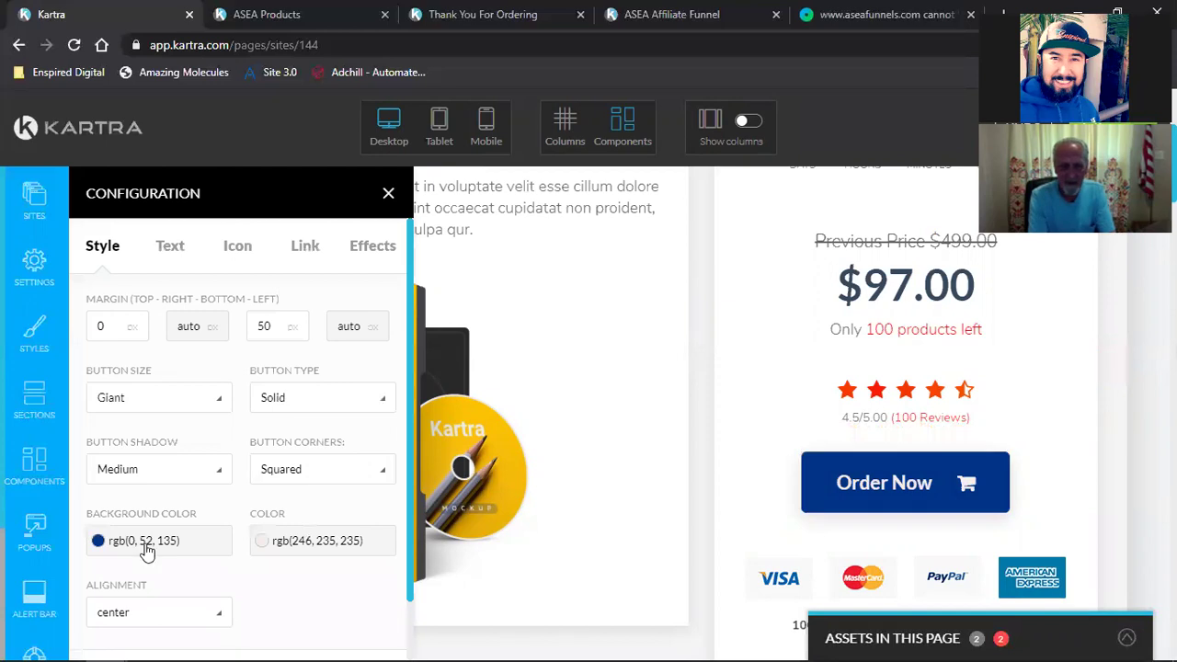
{"action": "left_click", "coordinate": [149, 552]}
{"action": "left_click", "coordinate": [162, 507]}
{"action": "key", "text": "ctrl+a"}
{"action": "type", "text": "rgb(0, 117, 195)"}
{"action": "scroll", "coordinate": [239, 635], "scroll_direction": "down", "scroll_amount": 5}
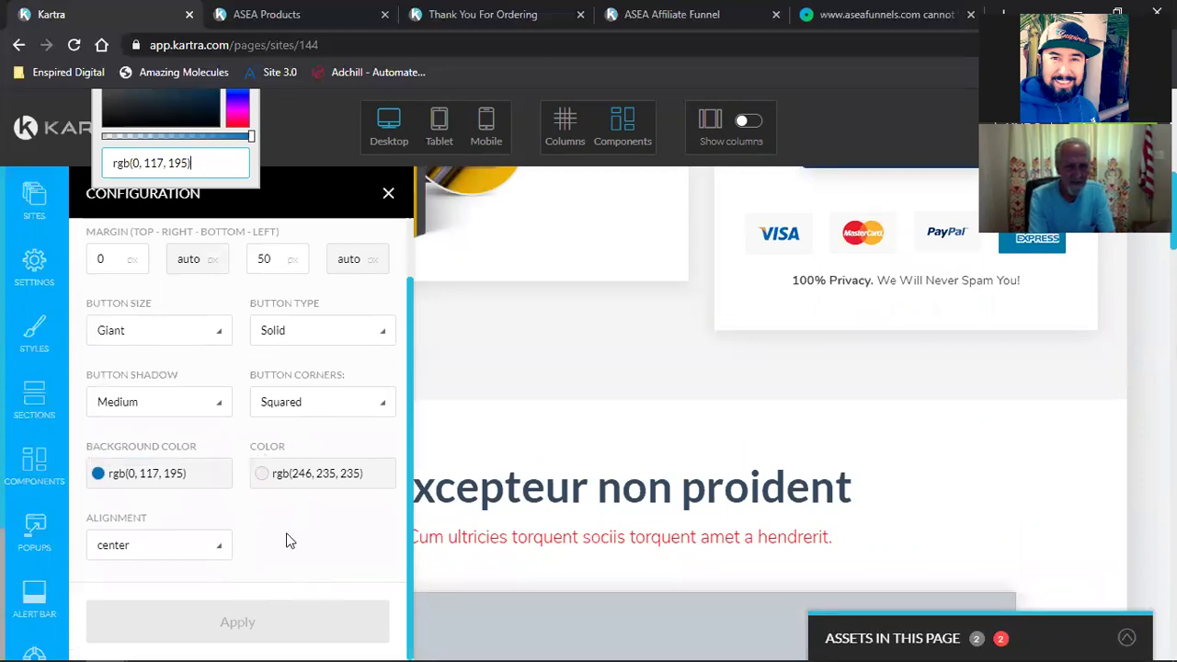
{"action": "left_click", "coordinate": [290, 541]}
{"action": "scroll", "coordinate": [747, 386], "scroll_direction": "up", "scroll_amount": 5}
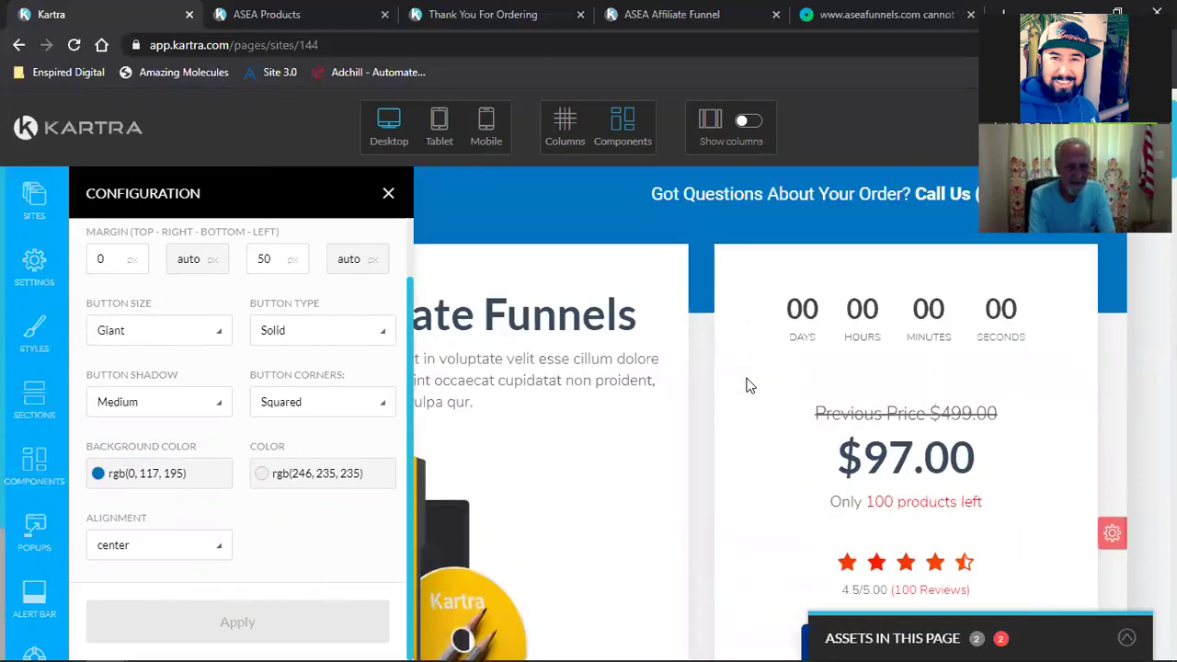
{"action": "scroll", "coordinate": [743, 408], "scroll_direction": "down", "scroll_amount": 4}
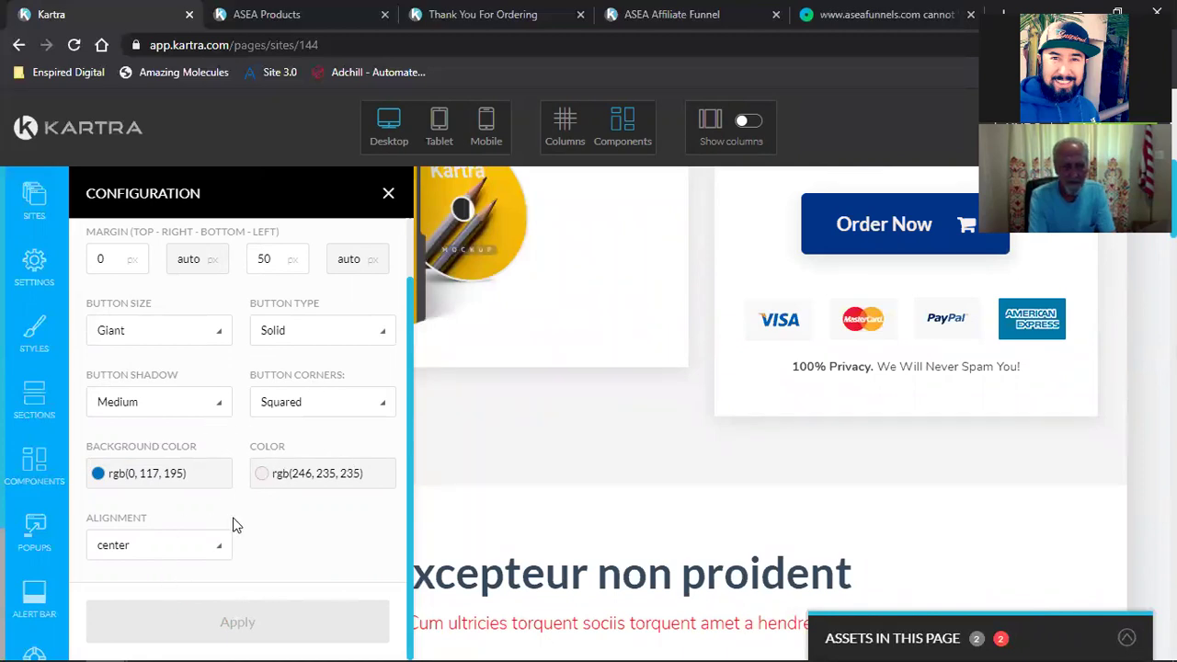
{"action": "left_click", "coordinate": [162, 336]}
{"action": "left_click", "coordinate": [160, 334]}
{"action": "left_click", "coordinate": [99, 256]}
{"action": "type", "text": "1"}
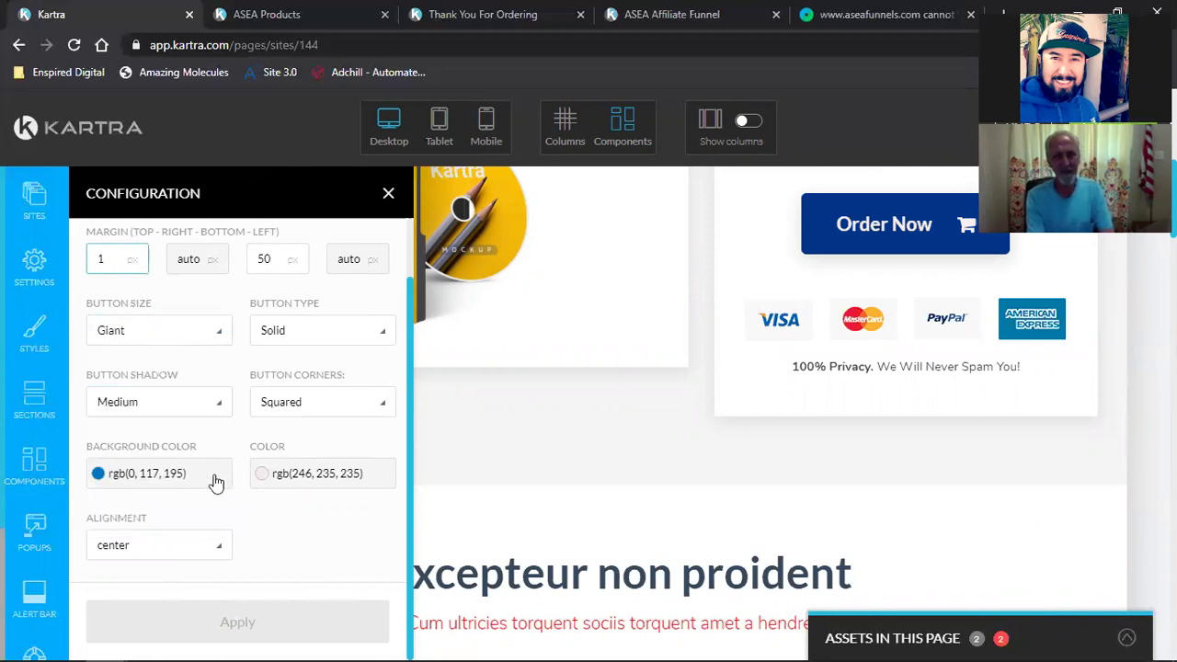
{"action": "left_click", "coordinate": [307, 525]}
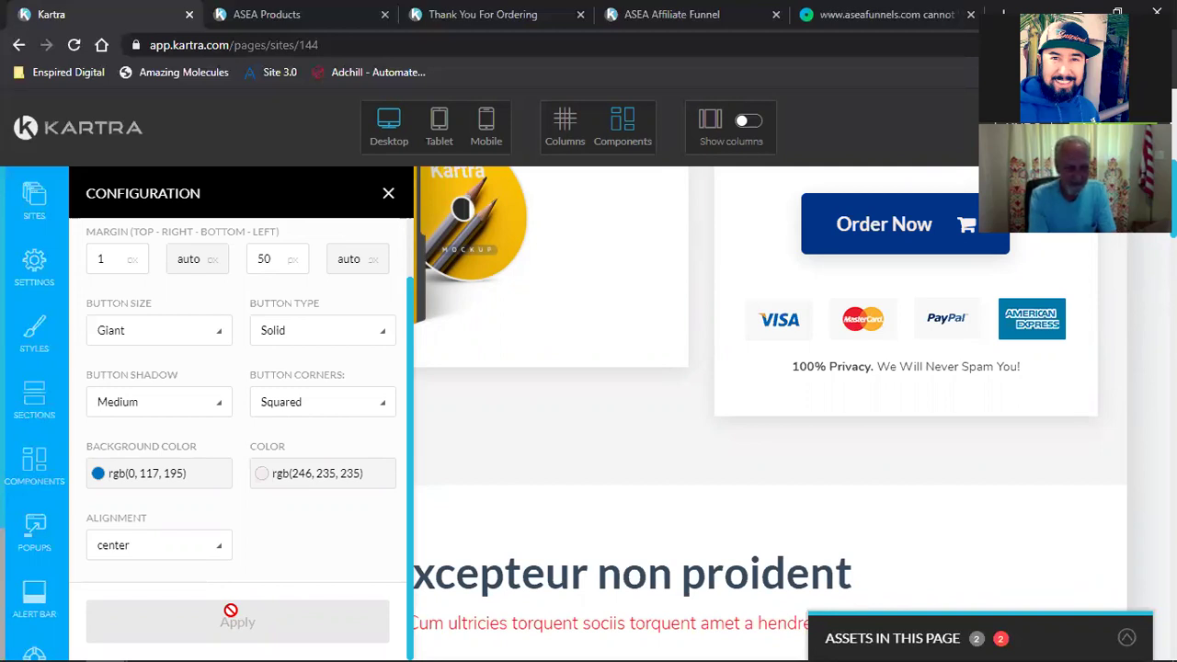
{"action": "left_click", "coordinate": [389, 193]}
{"action": "scroll", "coordinate": [539, 484], "scroll_direction": "up", "scroll_amount": 3}
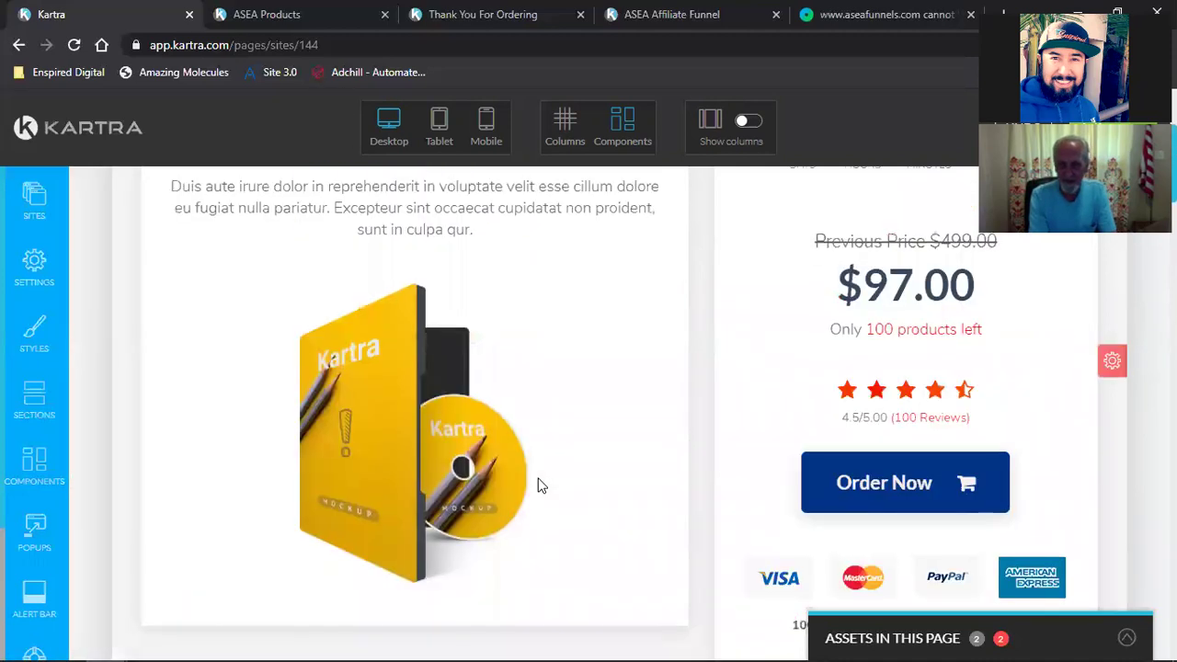
{"action": "scroll", "coordinate": [539, 485], "scroll_direction": "up", "scroll_amount": 3}
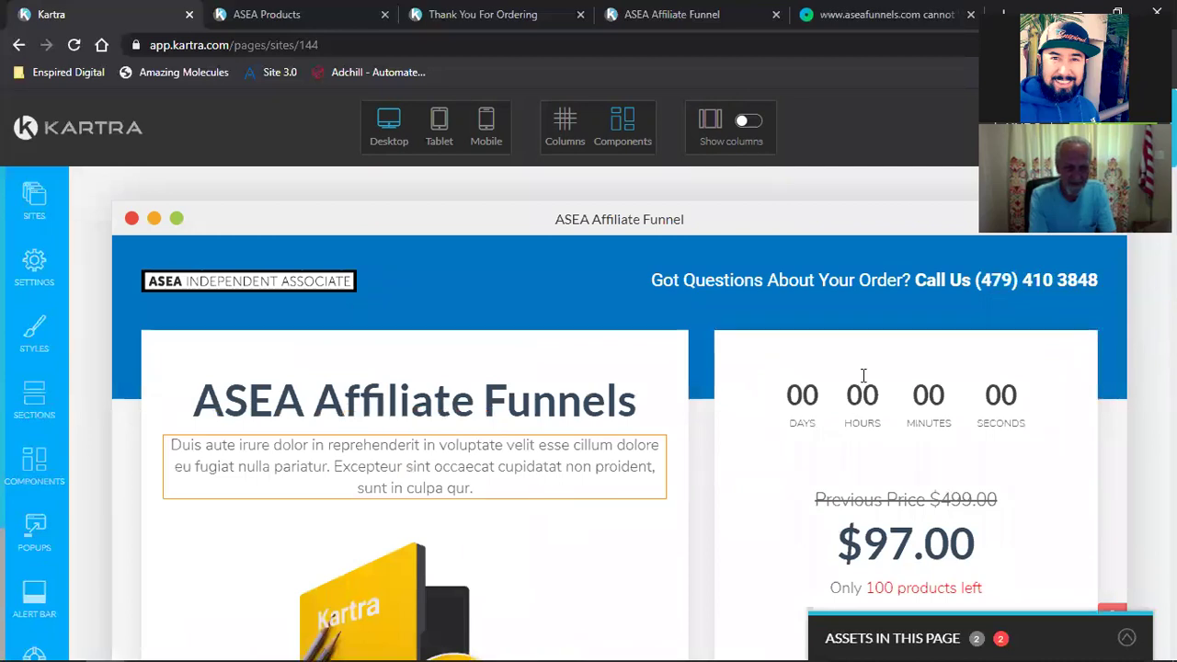
{"action": "left_click", "coordinate": [520, 13]}
{"action": "scroll", "coordinate": [611, 242], "scroll_direction": "down", "scroll_amount": 10}
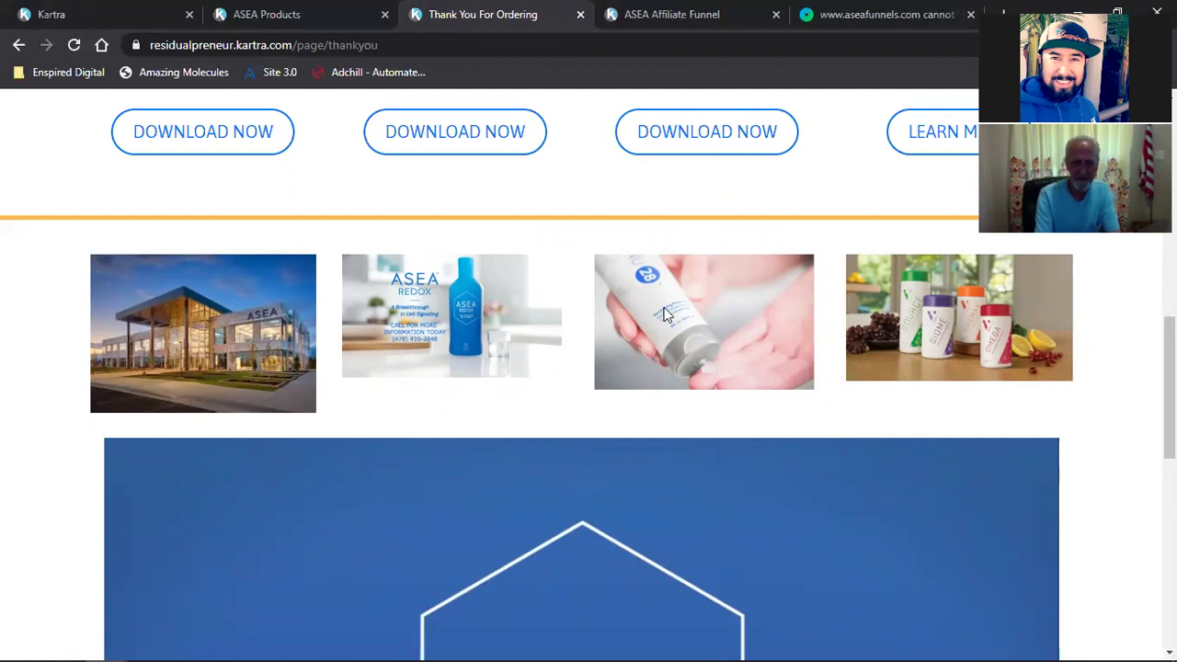
{"action": "scroll", "coordinate": [174, 241], "scroll_direction": "up", "scroll_amount": 6}
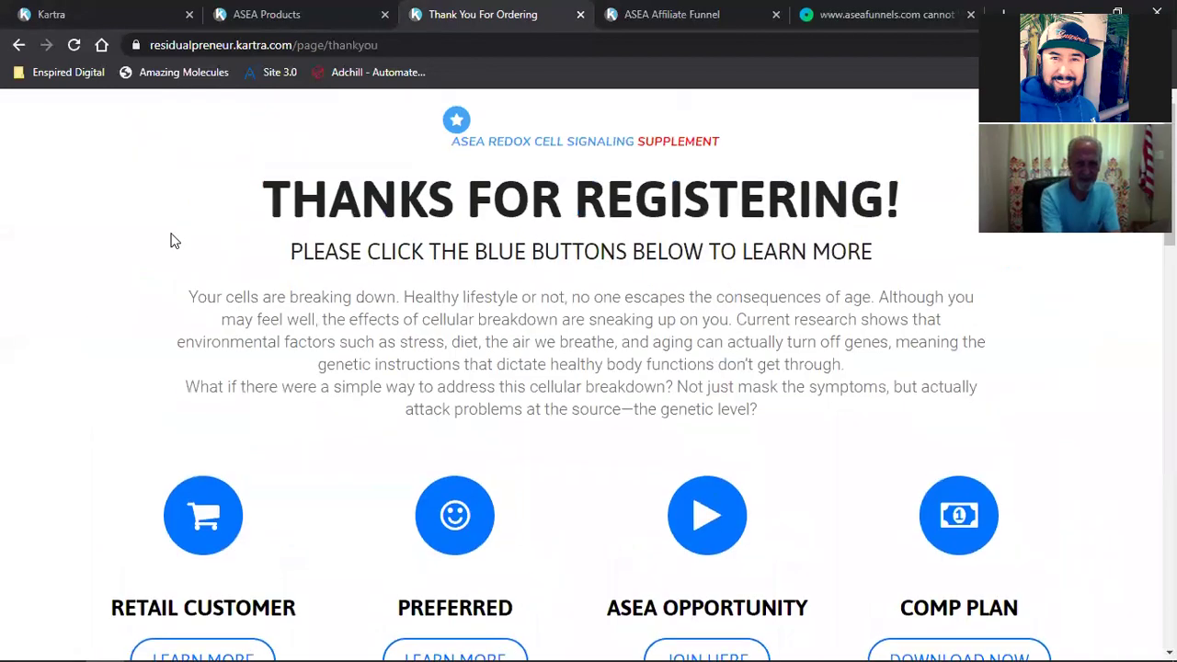
{"action": "scroll", "coordinate": [522, 447], "scroll_direction": "down", "scroll_amount": 6}
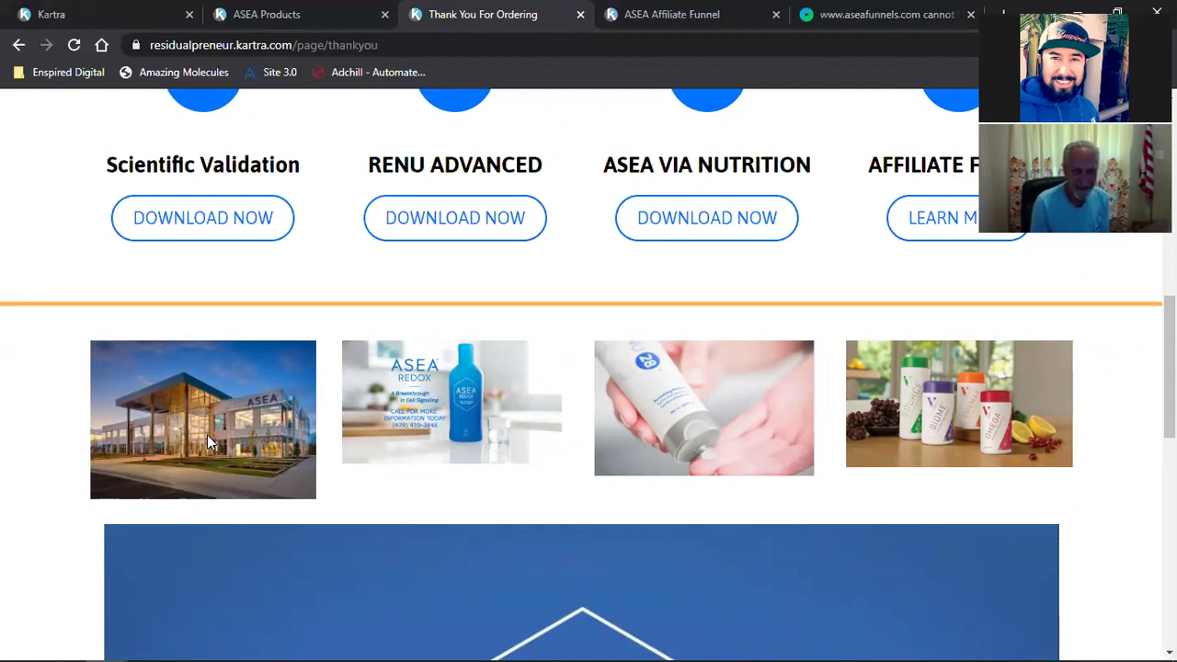
{"action": "left_click", "coordinate": [50, 14]}
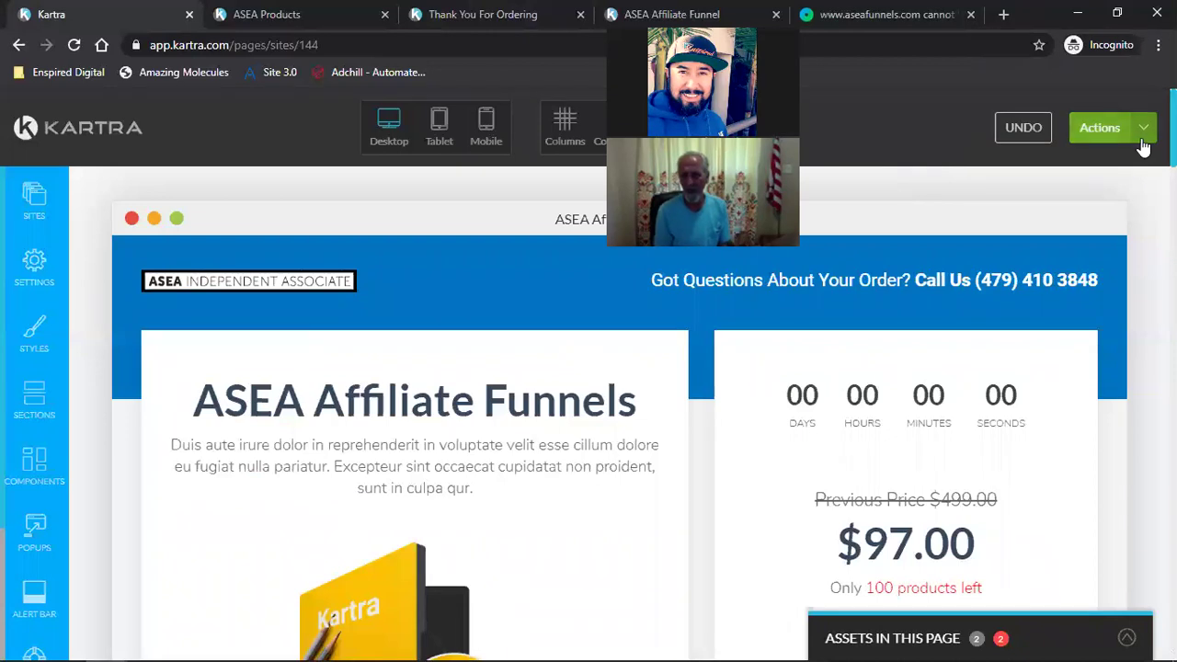
Step: Save progress, then give the Order Now button the lighter blue background rgb(0, 117, 195)
{"action": "left_click", "coordinate": [1140, 129]}
{"action": "left_click", "coordinate": [1111, 200]}
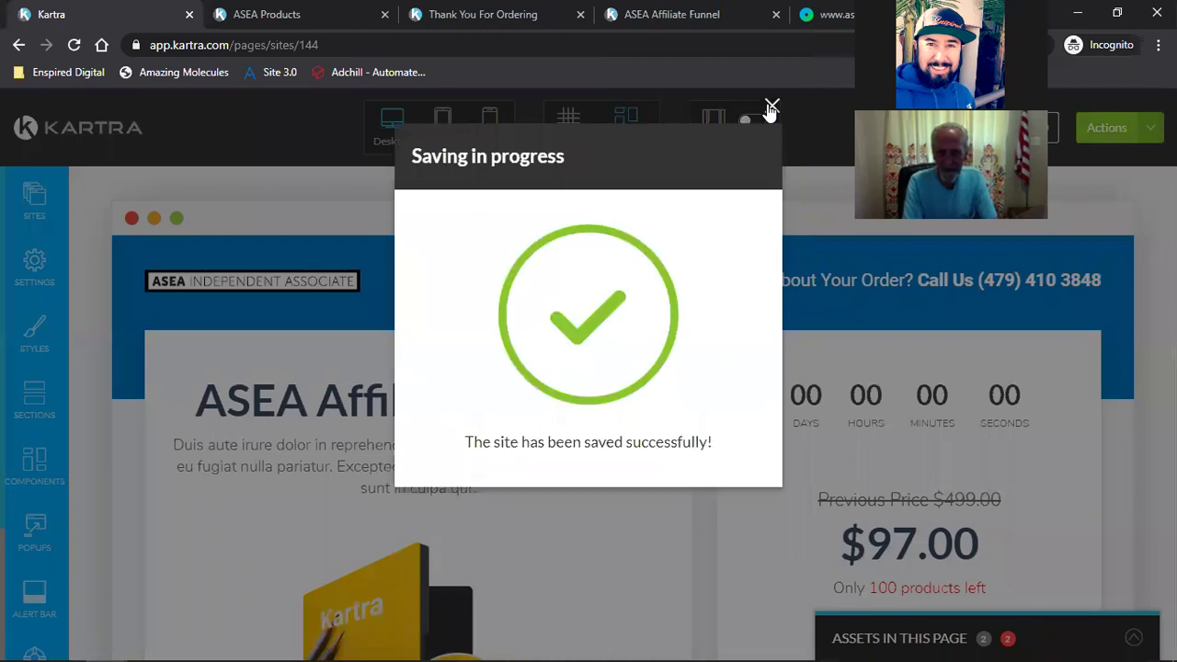
{"action": "scroll", "coordinate": [416, 313], "scroll_direction": "down", "scroll_amount": 5}
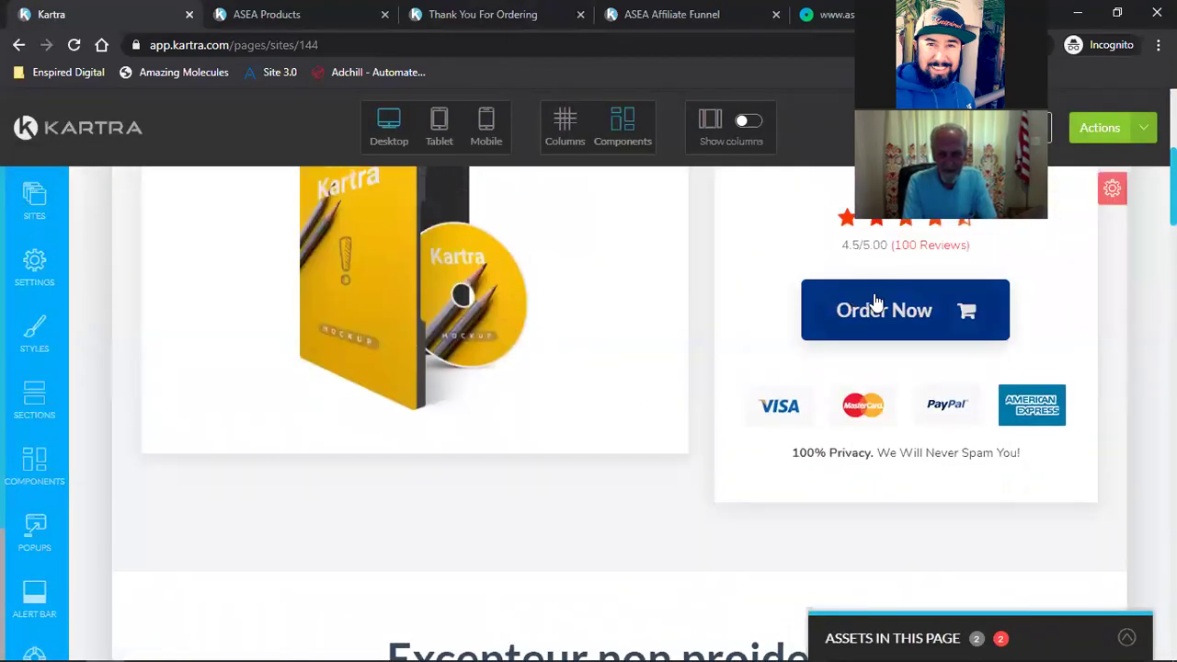
{"action": "mouse_move", "coordinate": [878, 303]}
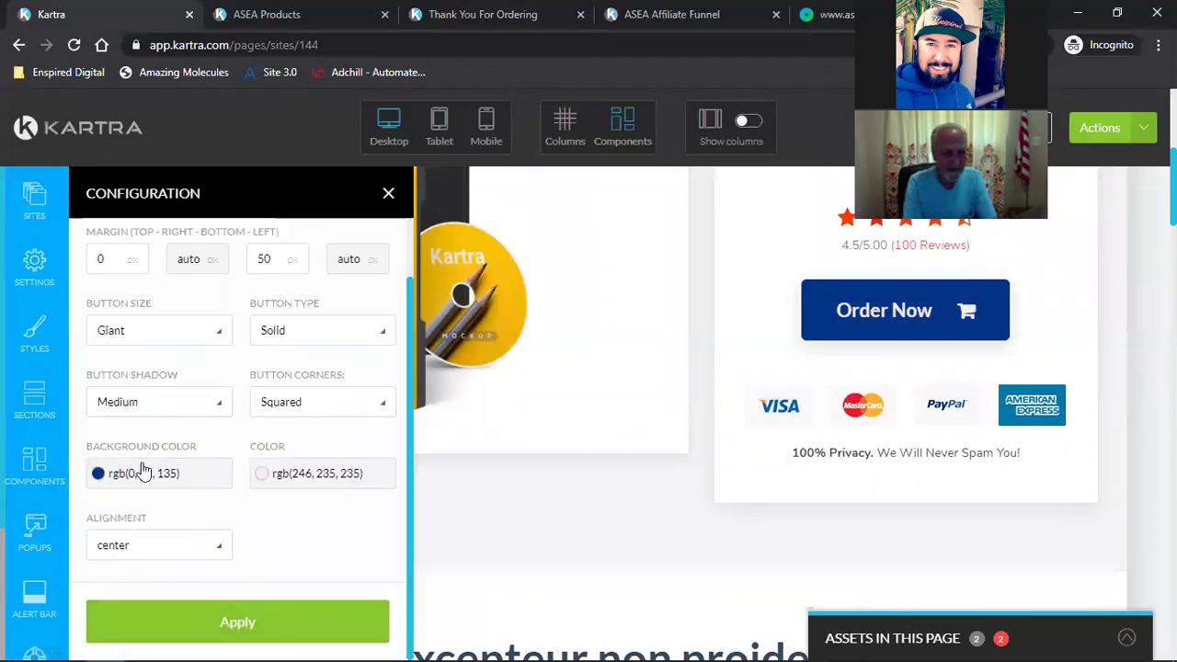
{"action": "left_click", "coordinate": [143, 472]}
{"action": "triple_click", "coordinate": [160, 442]}
{"action": "type", "text": "rgb(0, 117, 195)"}
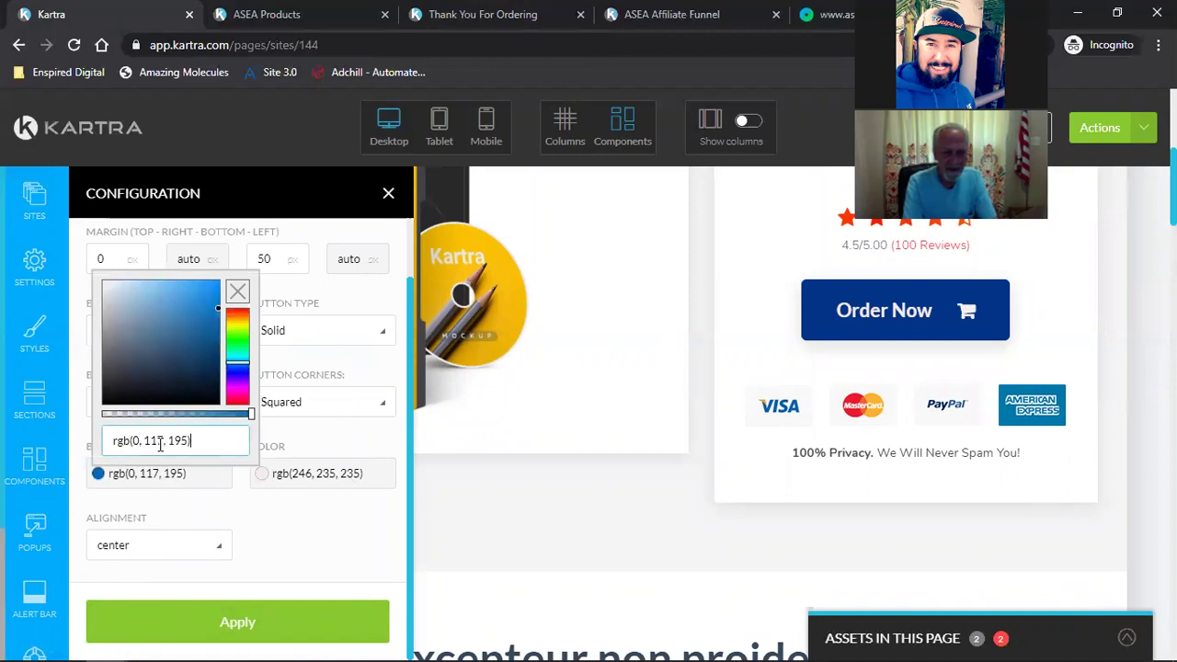
{"action": "left_click", "coordinate": [166, 621]}
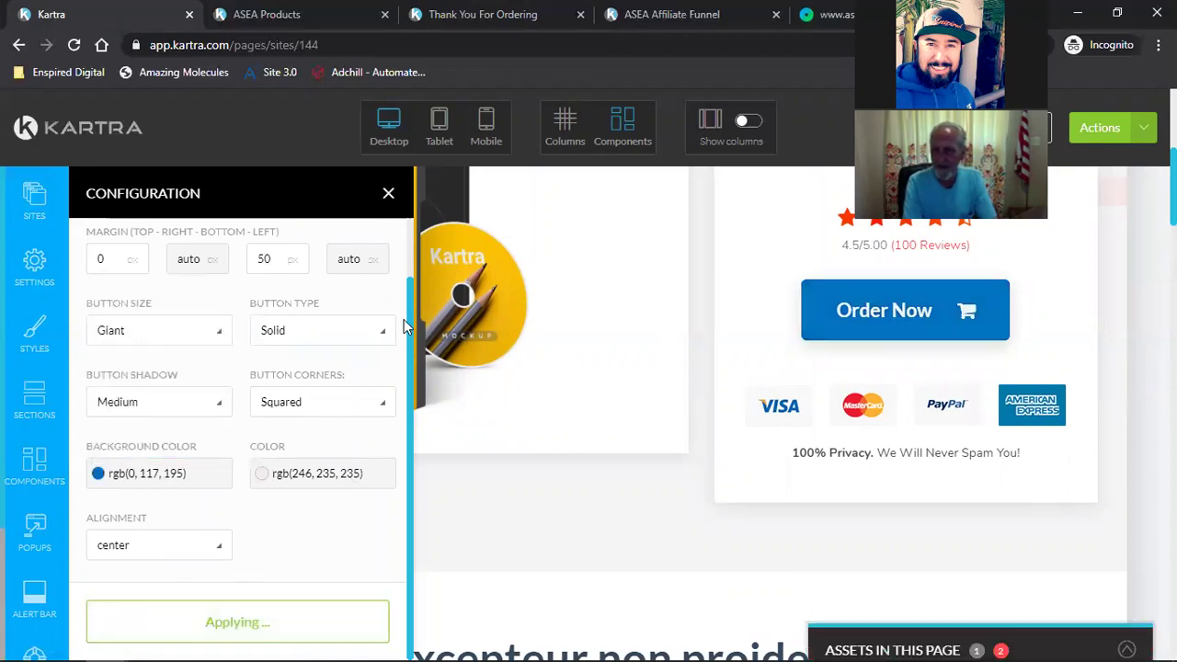
Step: Open the Order Now text colour picker, showing rgb(246, 235, 235), and switch to Google Calendar
{"action": "left_click", "coordinate": [329, 475]}
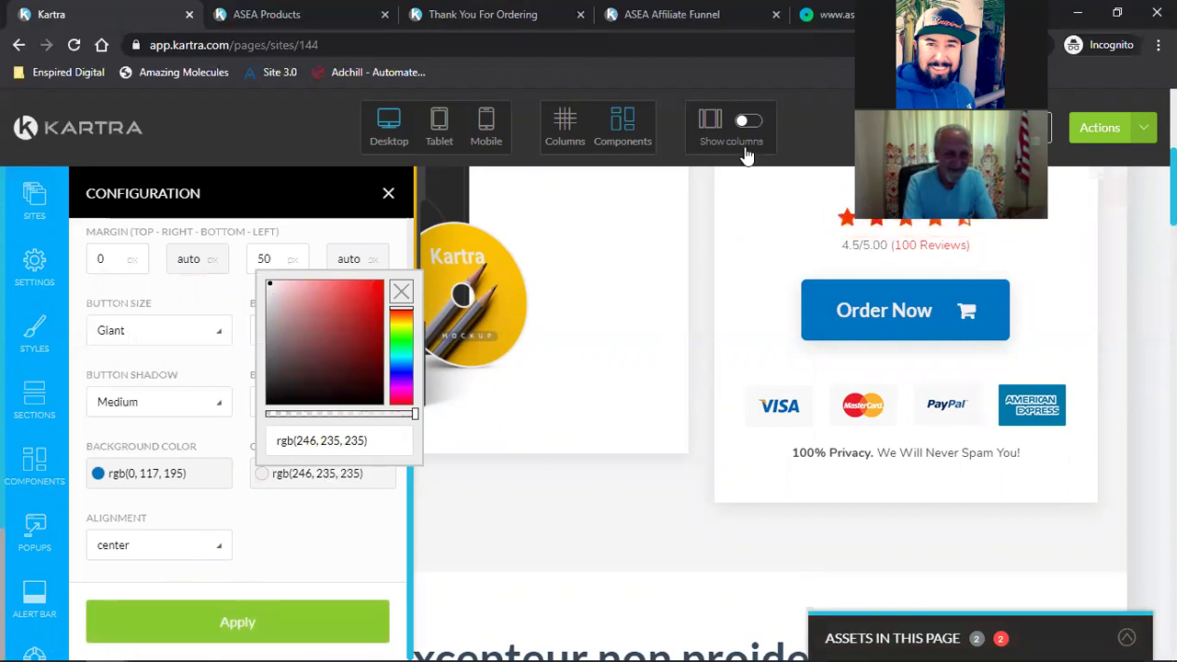
{"action": "mouse_move", "coordinate": [107, 643]}
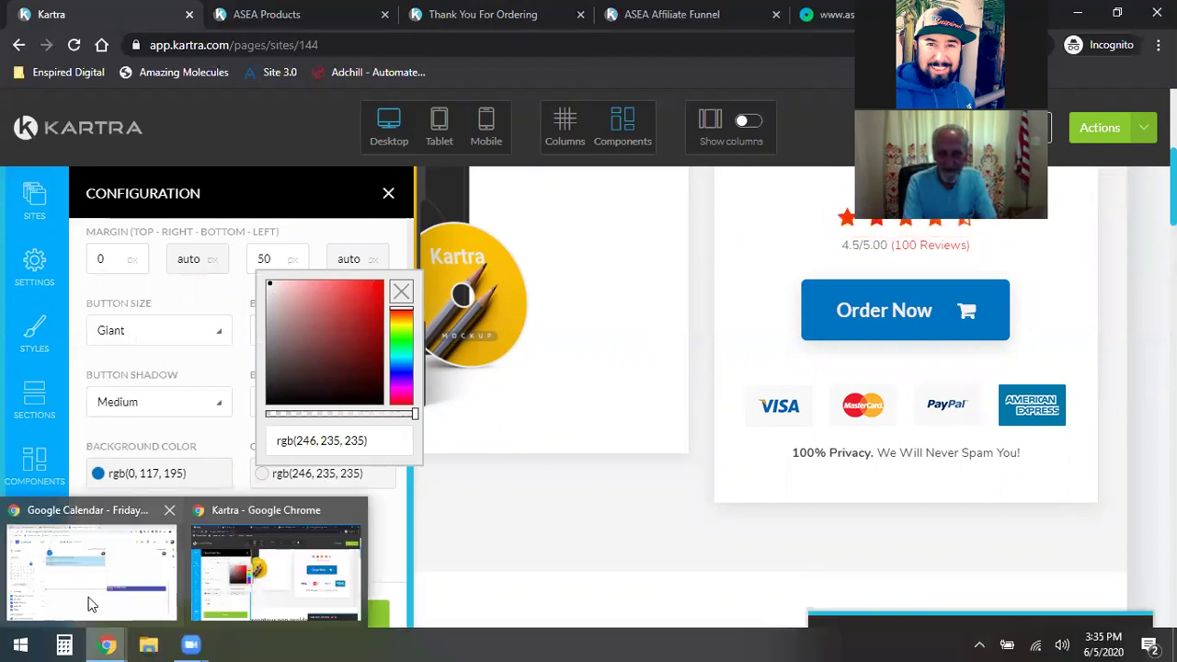
{"action": "left_click", "coordinate": [92, 602]}
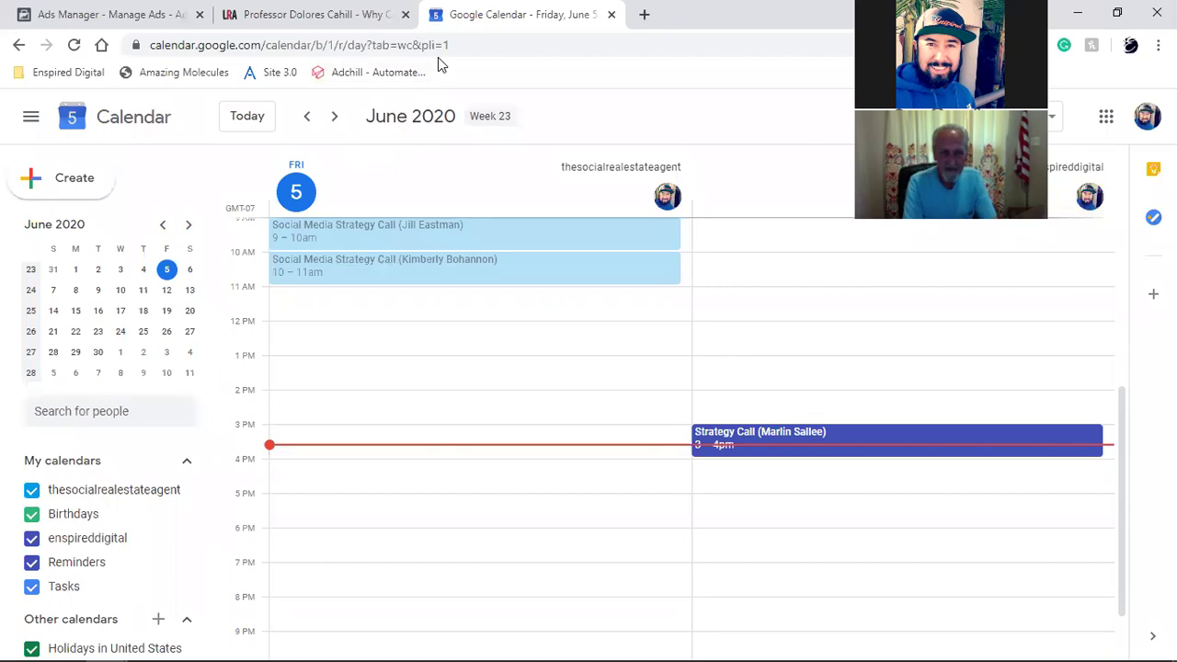
Step: Sample white from the Calendar page with ColorPick and copy its FFFFFF hex value
{"action": "key", "text": "alt+p"}
{"action": "left_click", "coordinate": [627, 117]}
{"action": "right_click", "coordinate": [666, 129]}
{"action": "left_click", "coordinate": [708, 144]}
{"action": "left_click", "coordinate": [801, 134]}
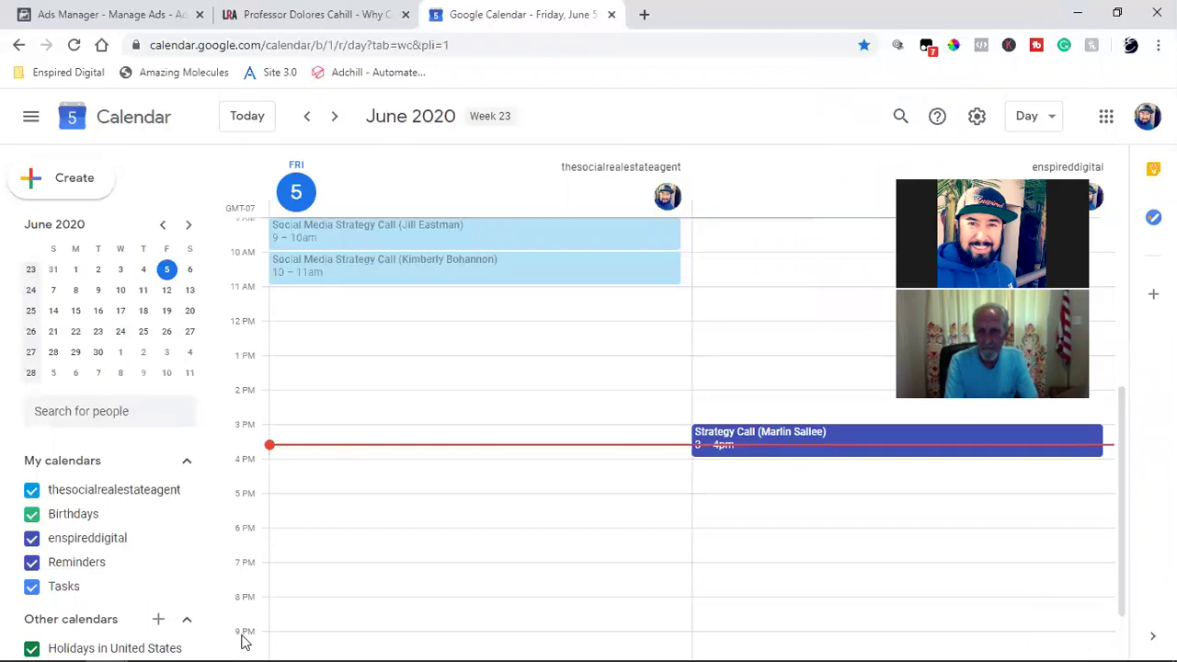
Step: Back in Kartra, set the Order Now text colour to white rgb(255, 255, 255)
{"action": "mouse_move", "coordinate": [107, 645]}
{"action": "left_click", "coordinate": [248, 552]}
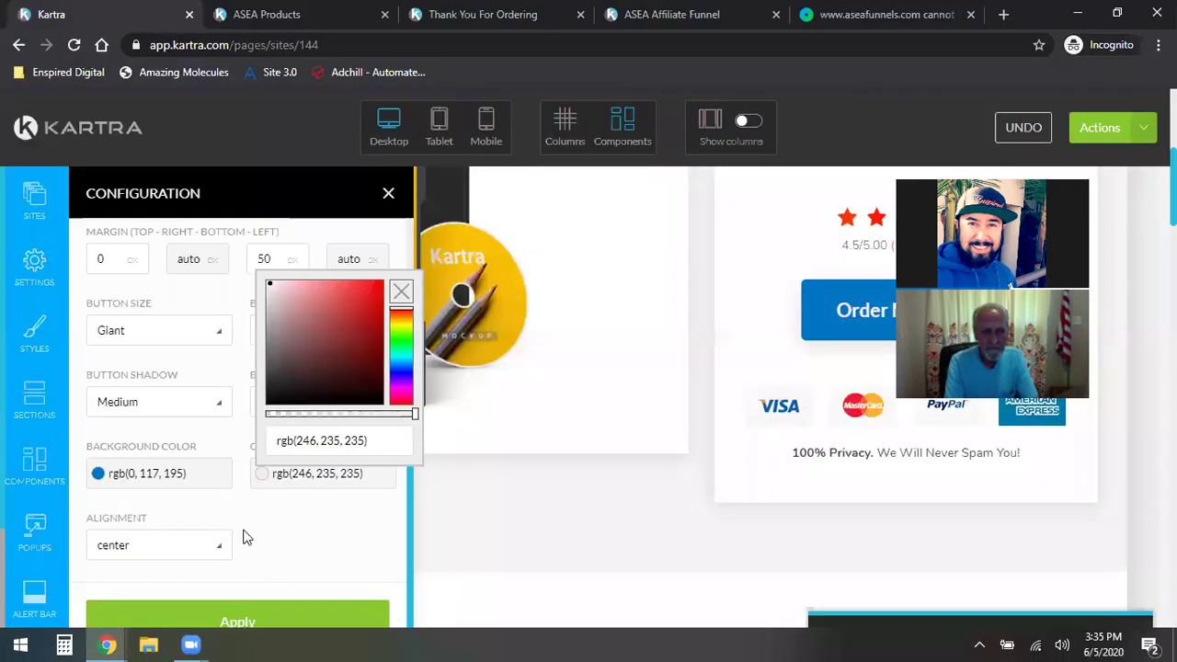
{"action": "left_click", "coordinate": [294, 486]}
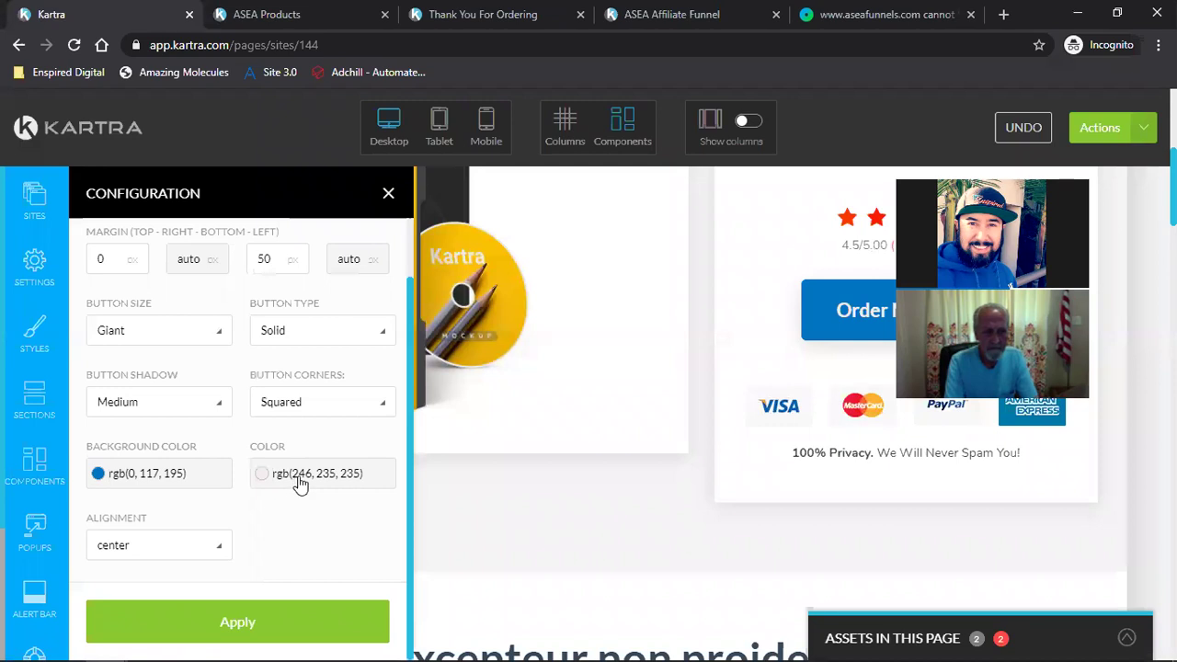
{"action": "left_click", "coordinate": [300, 485]}
{"action": "key", "text": "ctrl+v"}
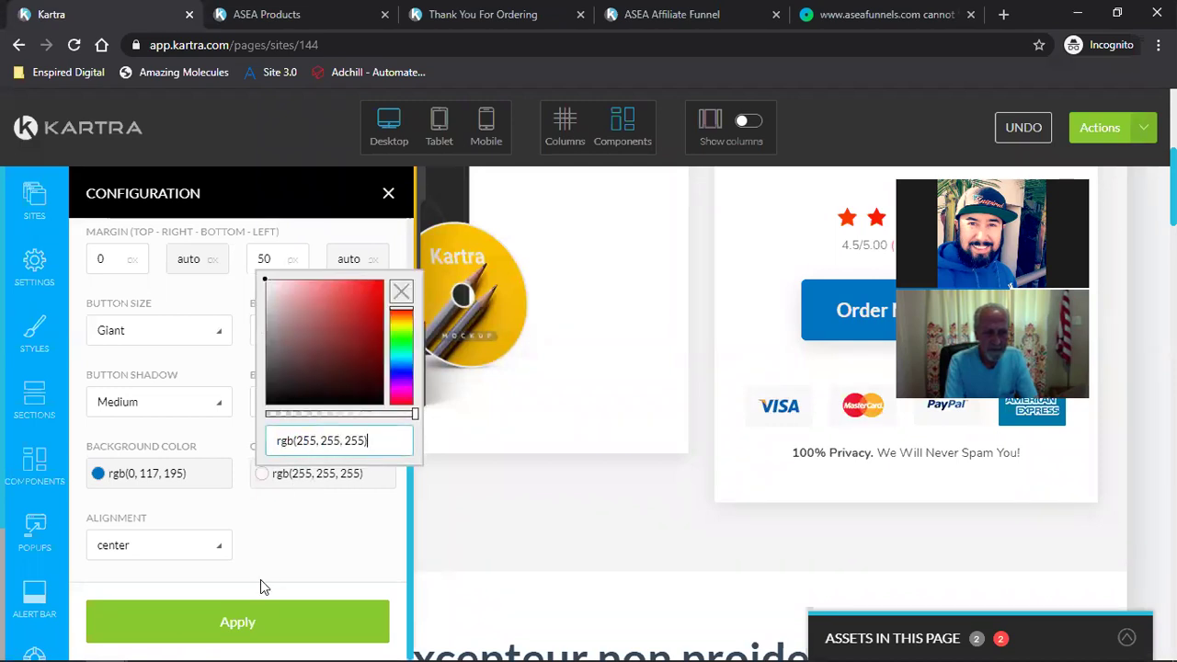
{"action": "left_click", "coordinate": [236, 622]}
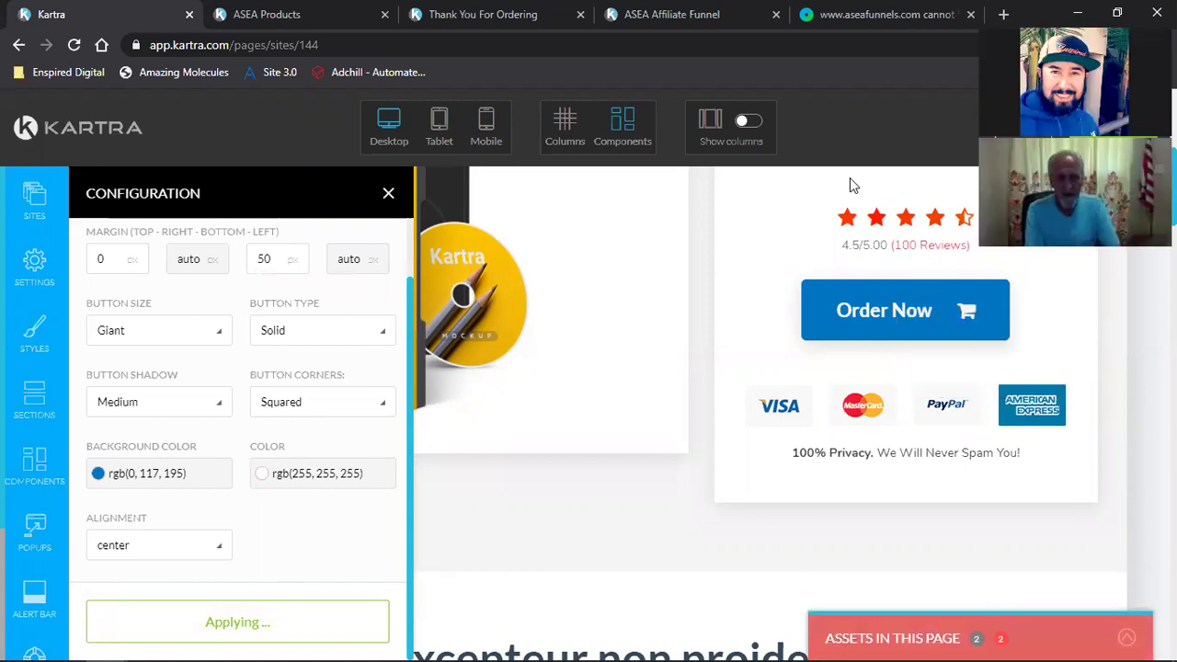
Step: Copy the Order Now background value rgb(0, 117, 195) and close its picker
{"action": "left_click", "coordinate": [100, 472]}
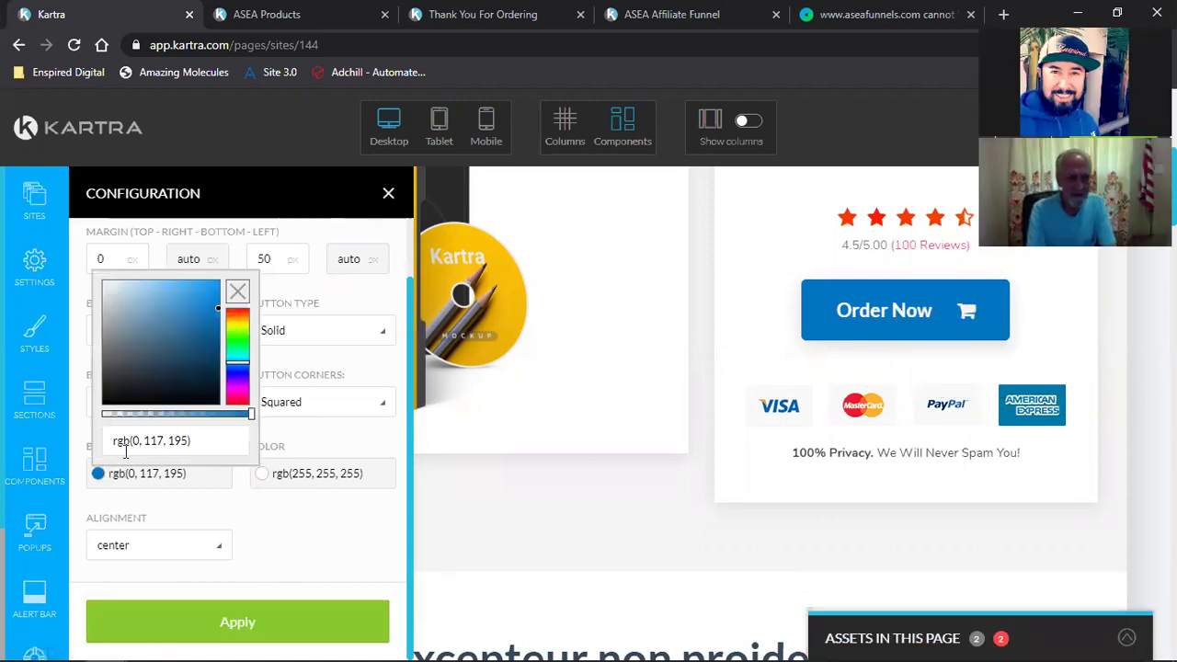
{"action": "triple_click", "coordinate": [131, 445]}
{"action": "right_click", "coordinate": [143, 443]}
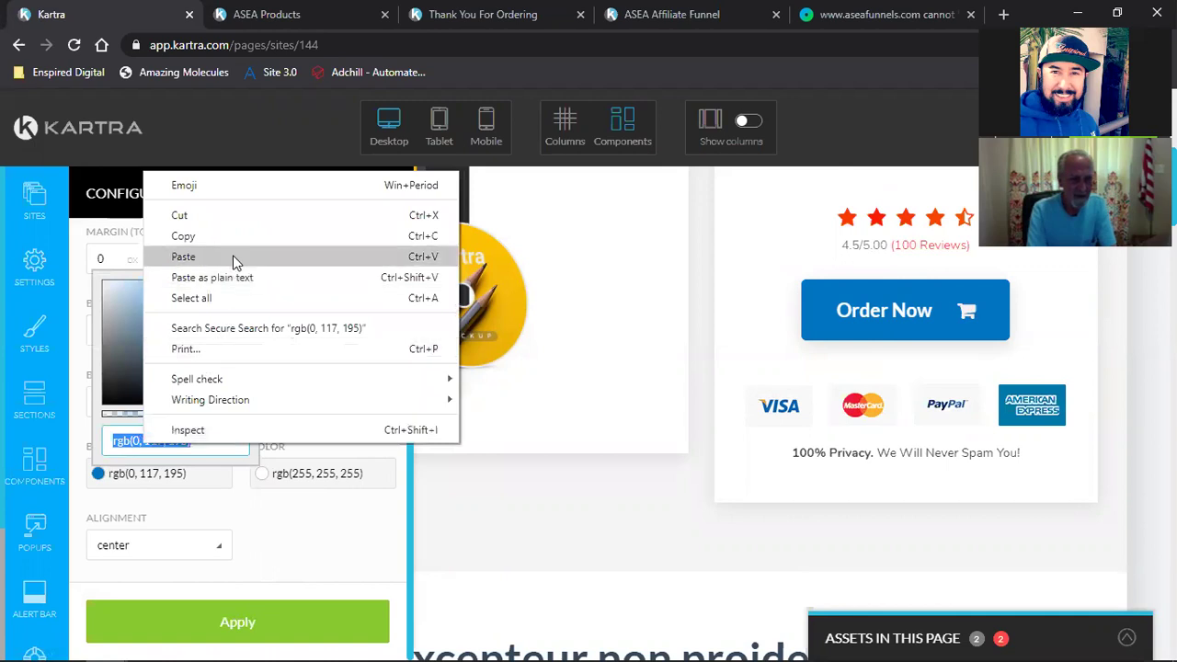
{"action": "left_click", "coordinate": [250, 236]}
{"action": "left_click", "coordinate": [186, 628]}
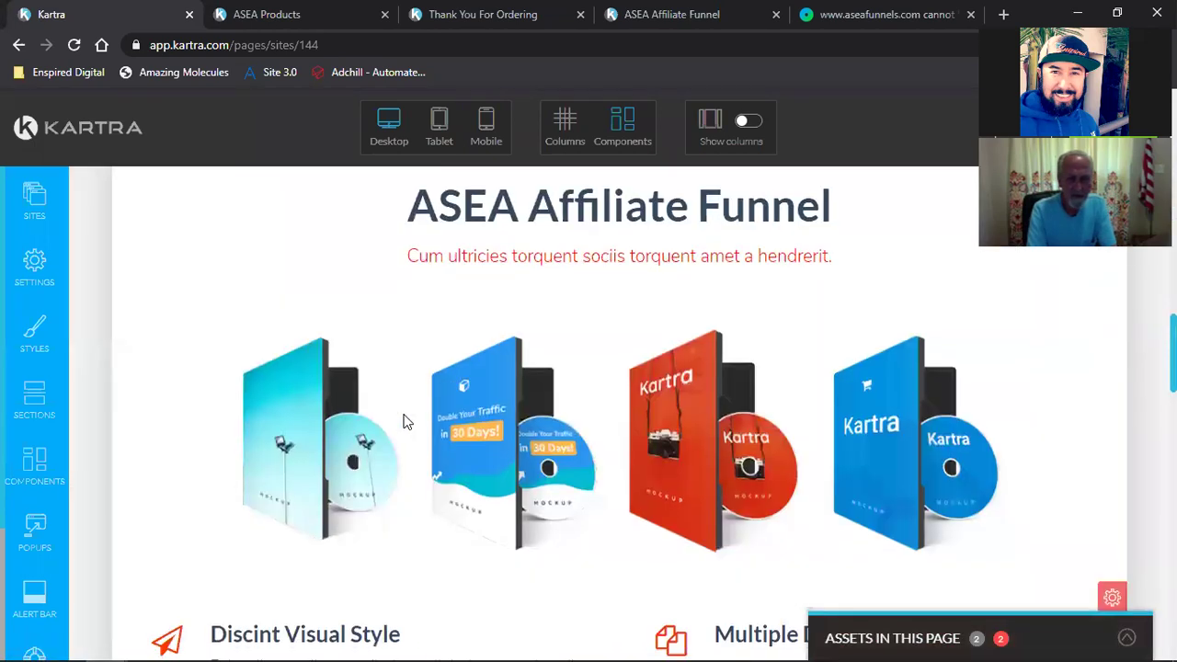
Step: Change the Add To Cart background from rgb(0, 52, 135) to rgb(0, 117, 195)
{"action": "scroll", "coordinate": [409, 422], "scroll_direction": "down", "scroll_amount": 8}
{"action": "mouse_move", "coordinate": [855, 367]}
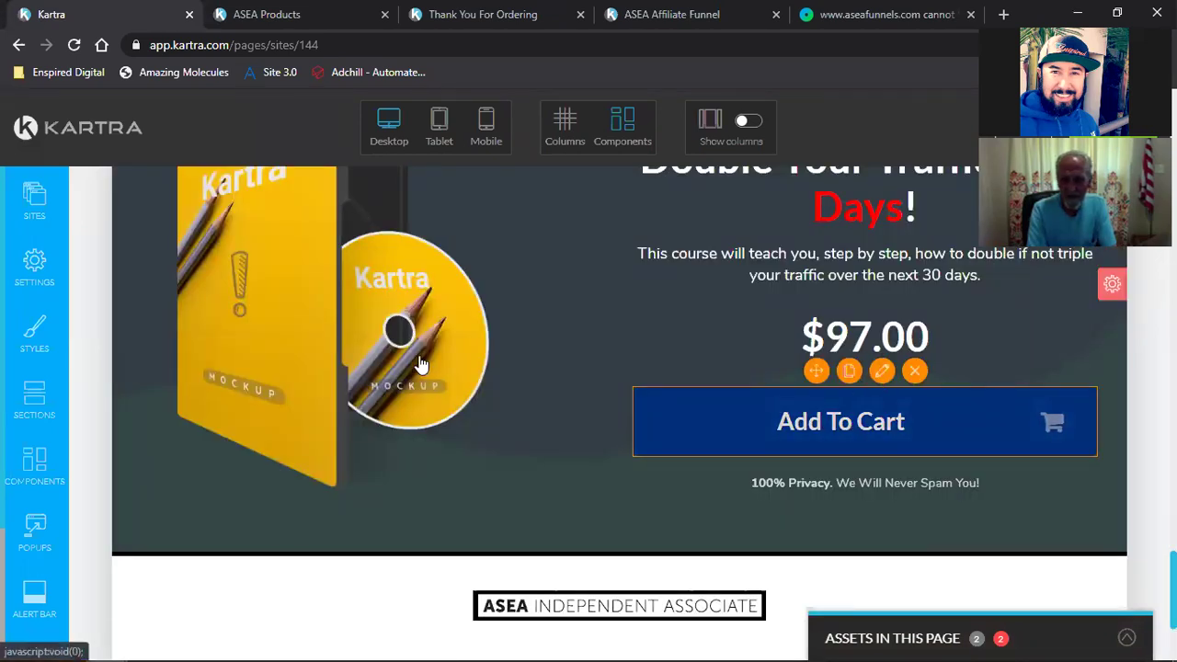
{"action": "left_click", "coordinate": [134, 474]}
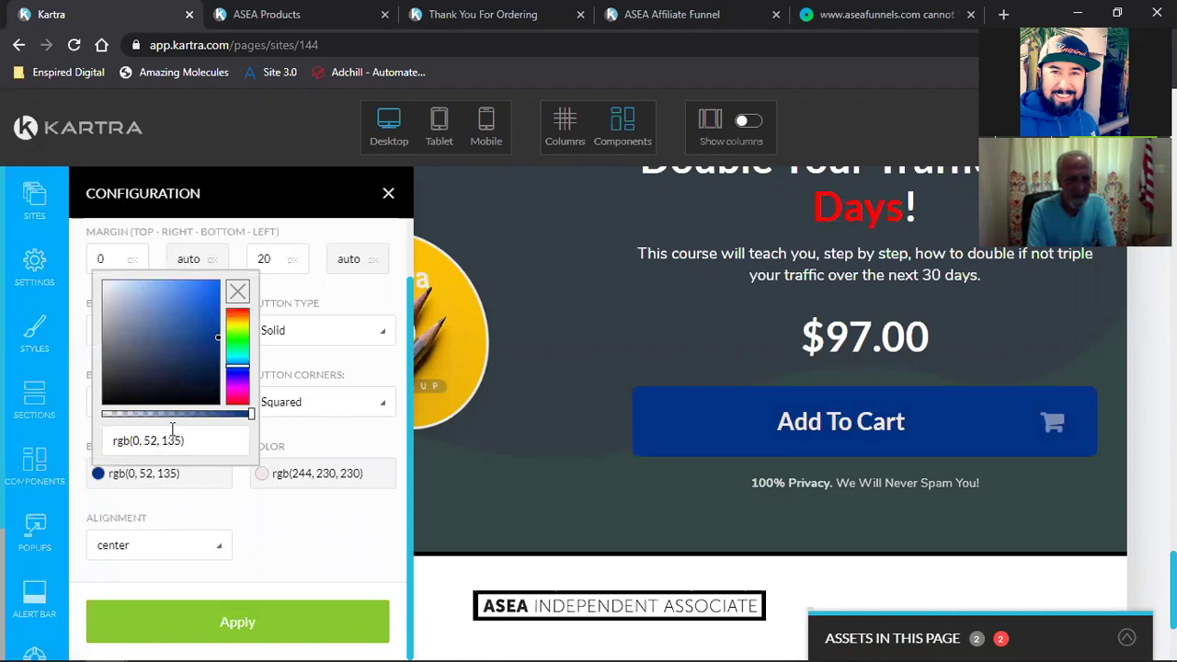
{"action": "triple_click", "coordinate": [172, 440]}
{"action": "key", "text": "ctrl+v"}
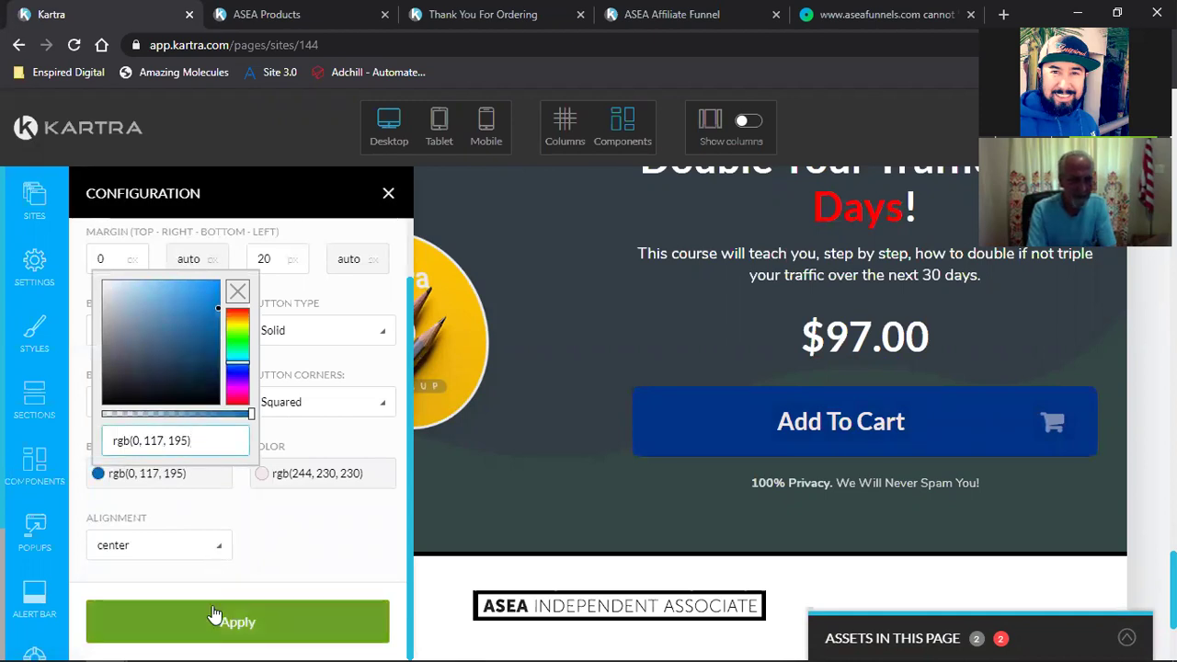
{"action": "left_click", "coordinate": [212, 615]}
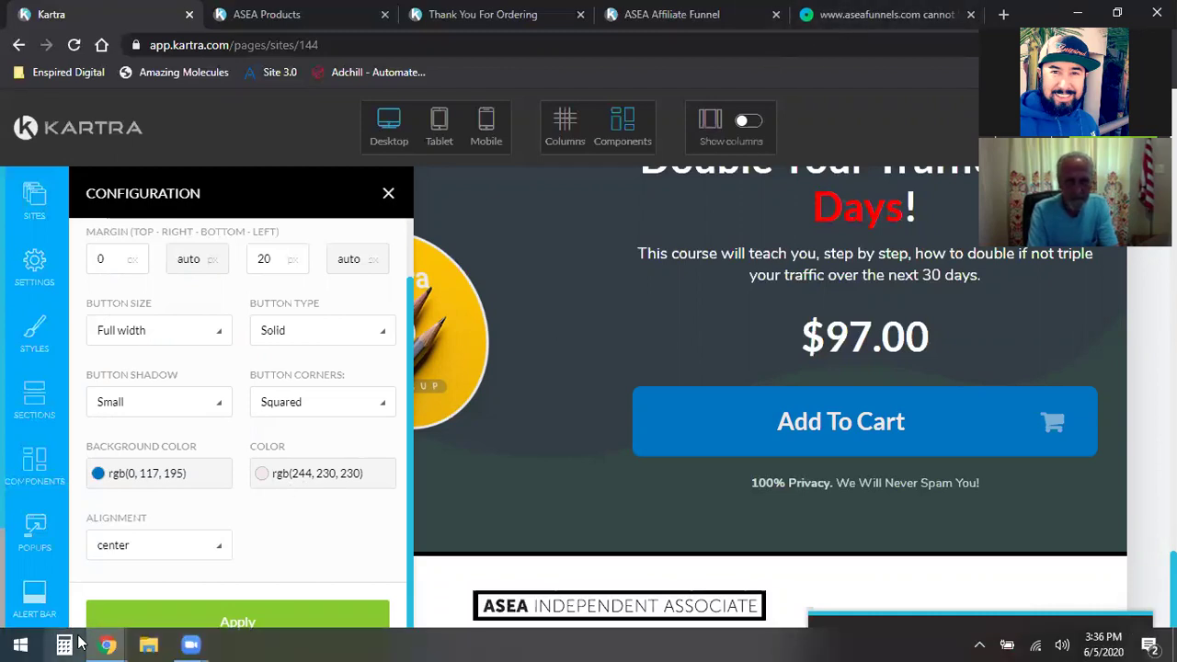
Step: Copy white FFFFFF with ColorPick in Google Calendar, then return to Kartra
{"action": "mouse_move", "coordinate": [108, 645]}
{"action": "left_click", "coordinate": [108, 591]}
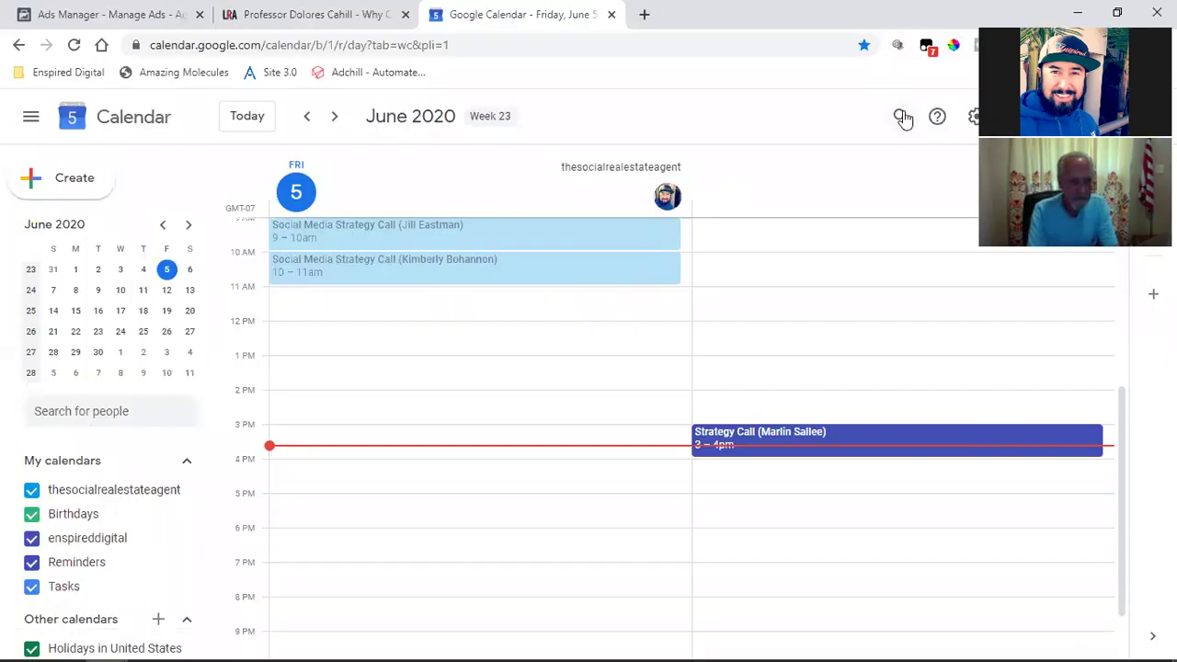
{"action": "left_click", "coordinate": [957, 43]}
{"action": "left_click", "coordinate": [731, 138]}
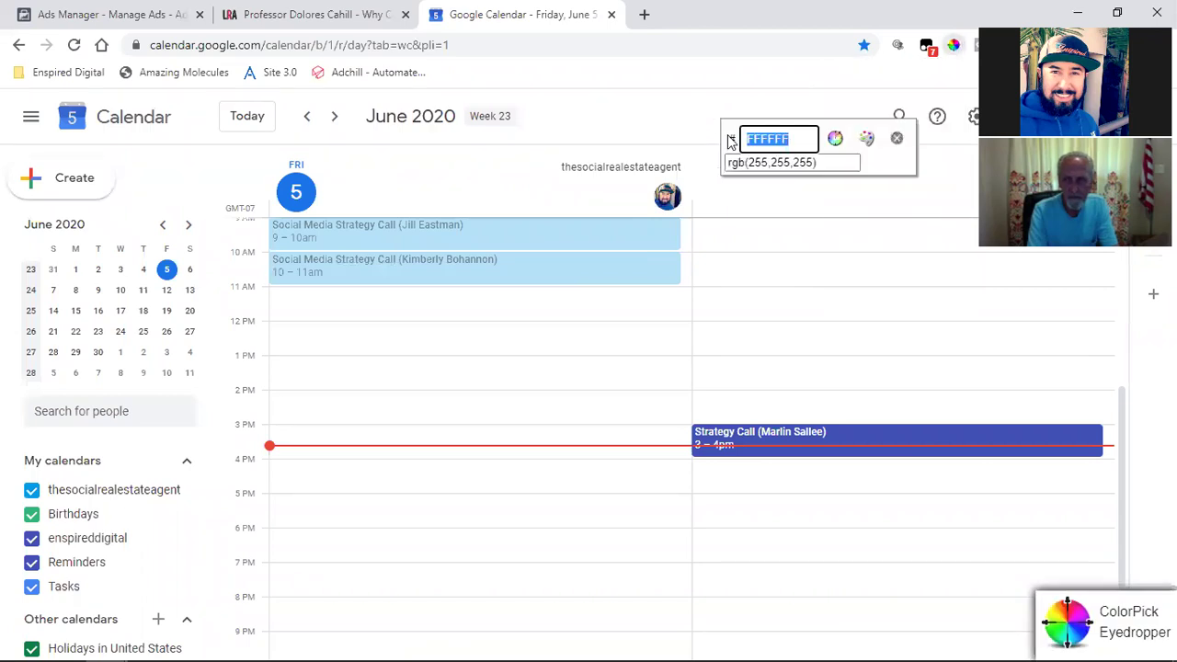
{"action": "right_click", "coordinate": [759, 138]}
{"action": "left_click", "coordinate": [884, 150]}
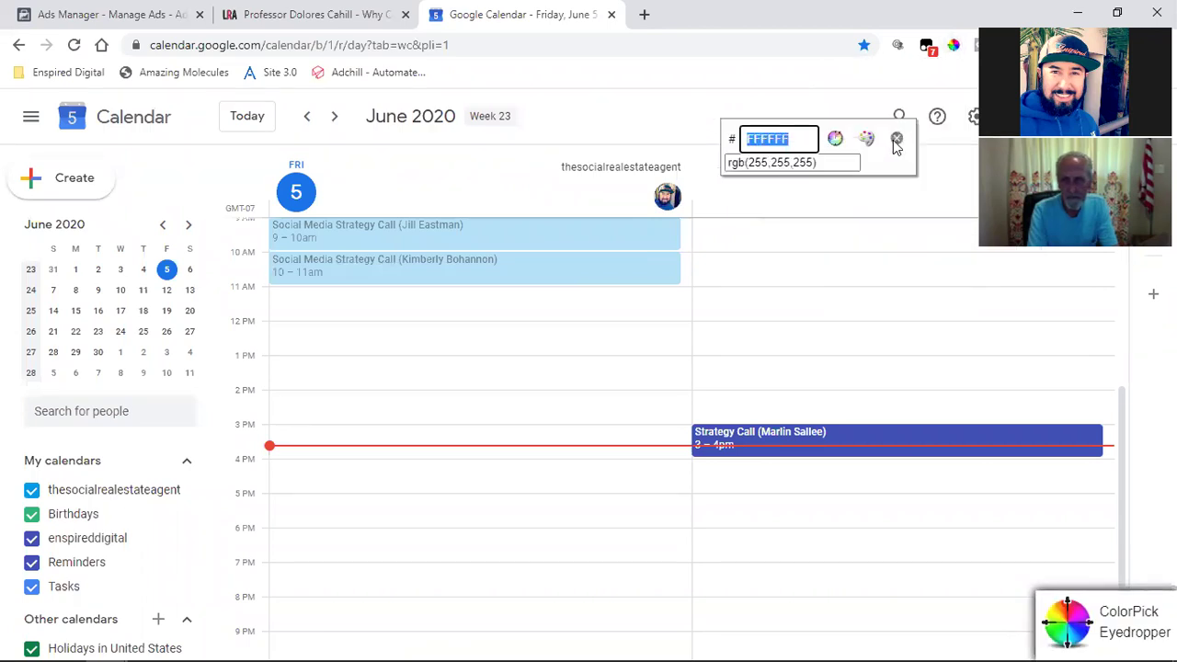
{"action": "left_click", "coordinate": [897, 143]}
{"action": "mouse_move", "coordinate": [153, 643]}
{"action": "left_click", "coordinate": [242, 583]}
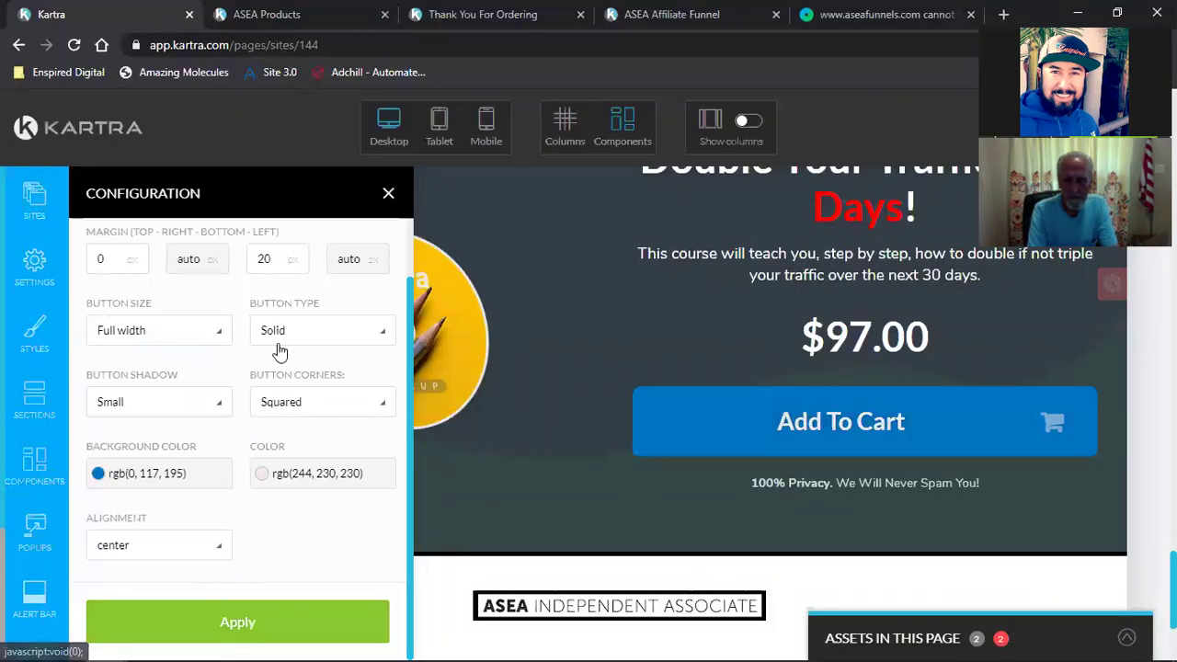
Step: Set the Add To Cart button text colour to white rgb(255, 255, 255)
{"action": "scroll", "coordinate": [265, 337], "scroll_direction": "up", "scroll_amount": 1}
{"action": "left_click", "coordinate": [171, 249]}
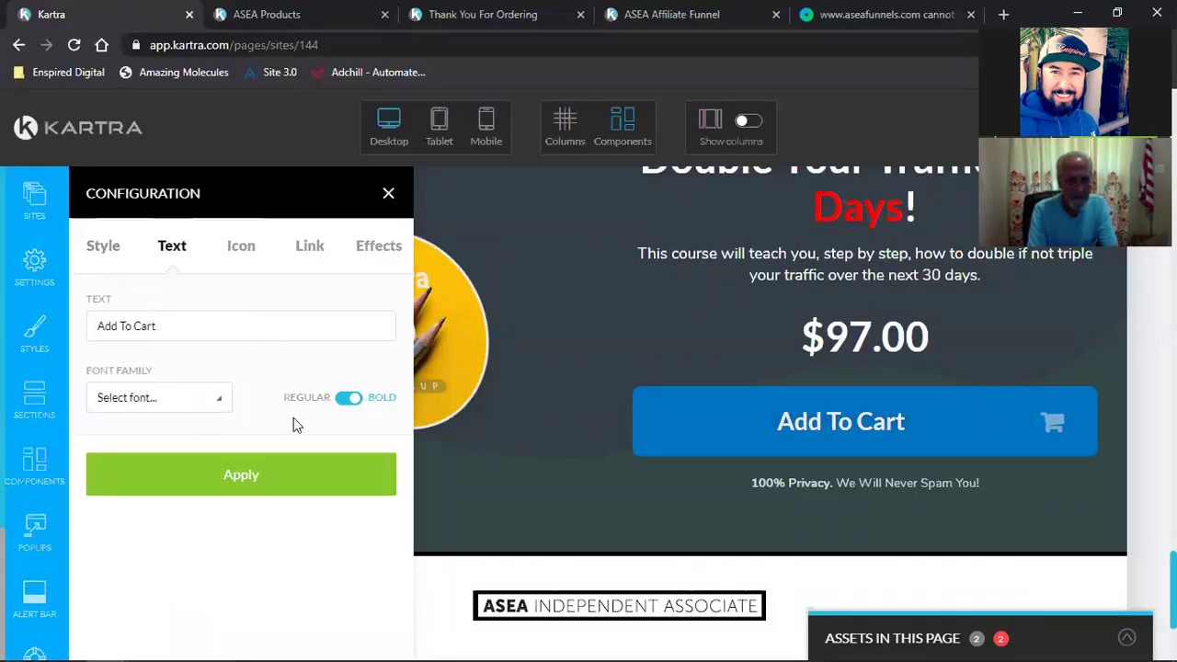
{"action": "left_click", "coordinate": [99, 249]}
{"action": "scroll", "coordinate": [206, 535], "scroll_direction": "down", "scroll_amount": 1}
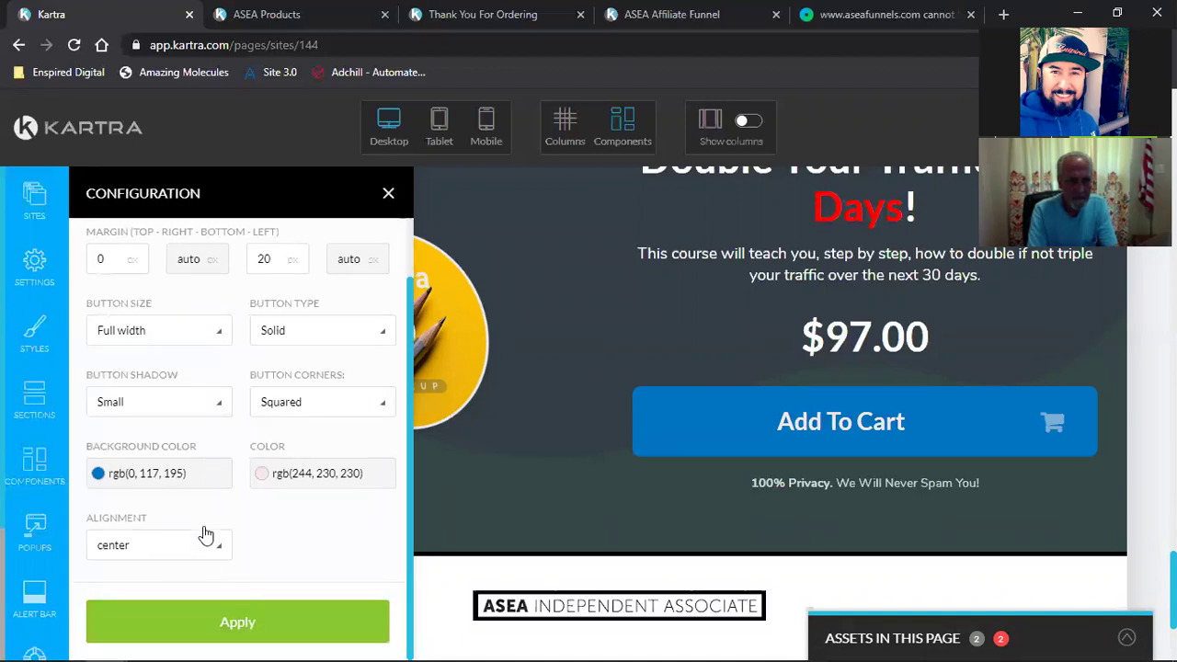
{"action": "left_click", "coordinate": [275, 485]}
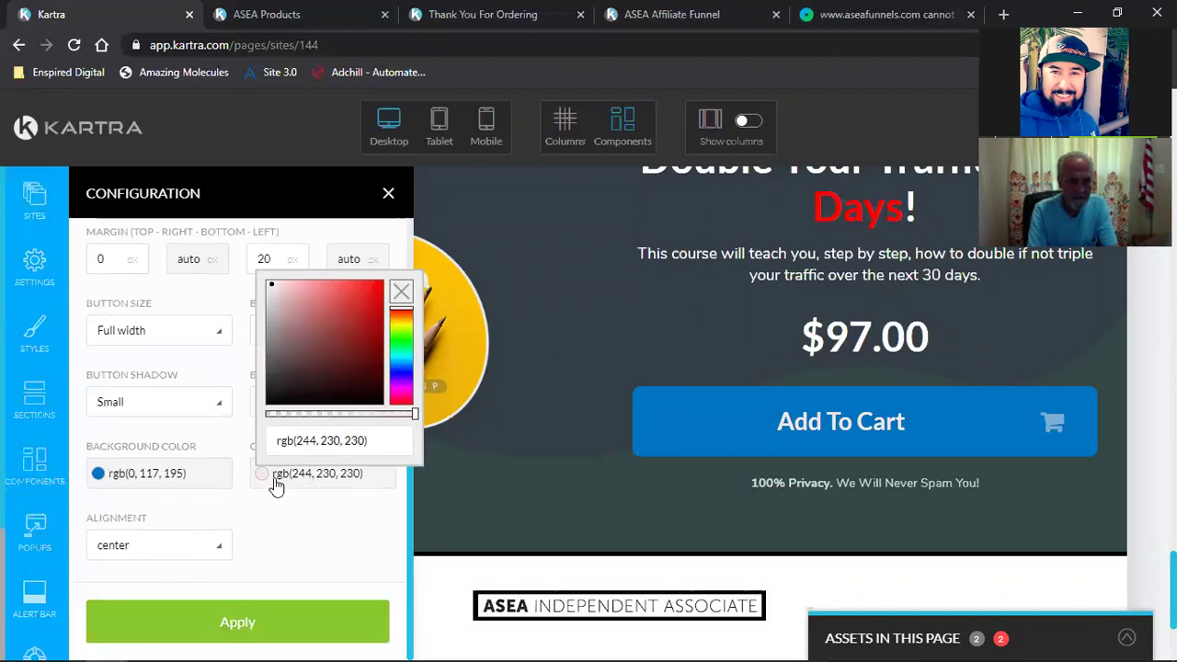
{"action": "triple_click", "coordinate": [312, 442]}
{"action": "type", "text": "rgb(255, 255, 255)"}
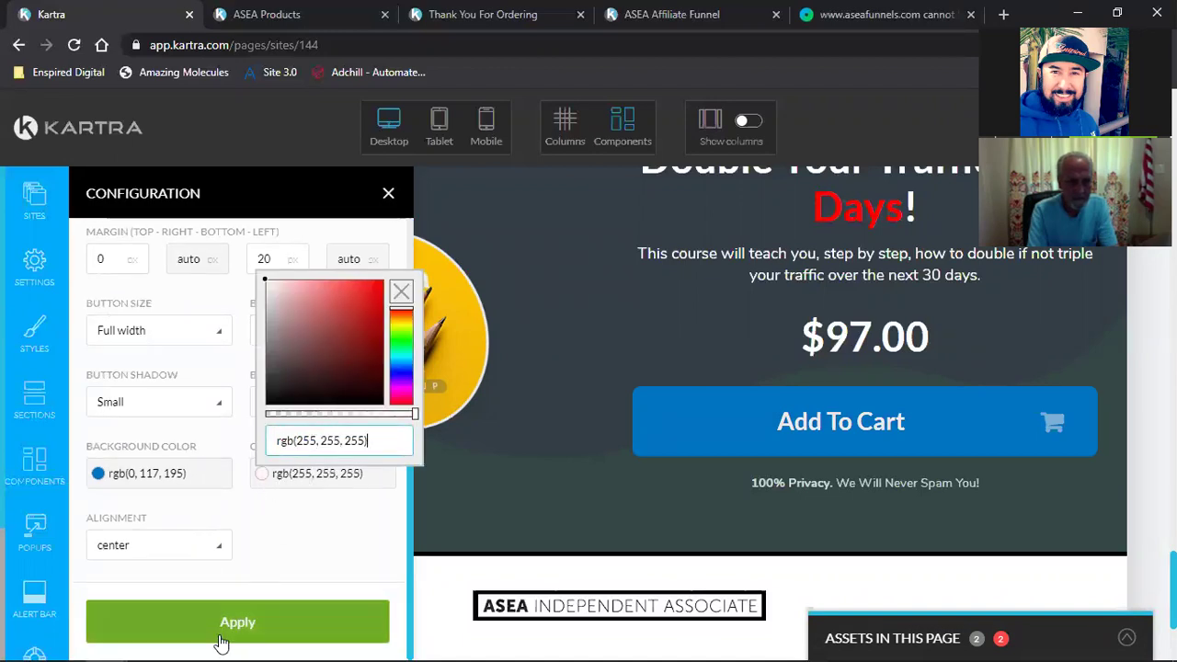
{"action": "left_click", "coordinate": [236, 617]}
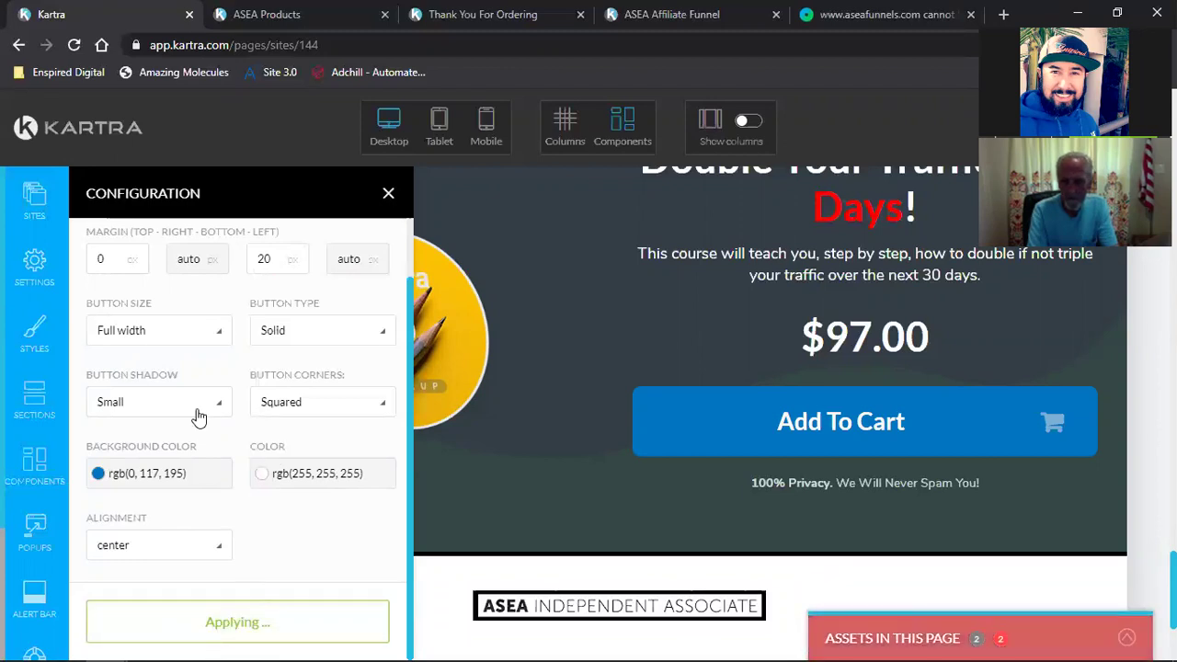
Step: Make the Add To Cart shopping-cart icon white rgb(255, 255, 255) as well
{"action": "scroll", "coordinate": [179, 386], "scroll_direction": "up", "scroll_amount": 1}
{"action": "left_click", "coordinate": [243, 250]}
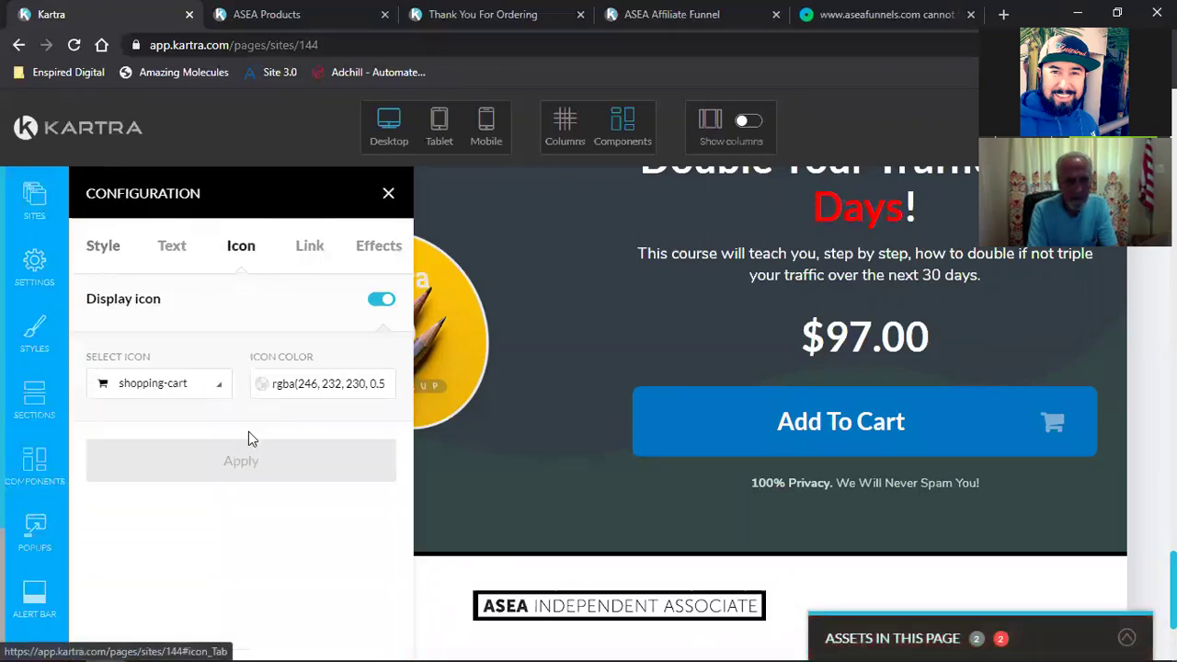
{"action": "left_click", "coordinate": [354, 390]}
{"action": "key", "text": "ctrl+a"}
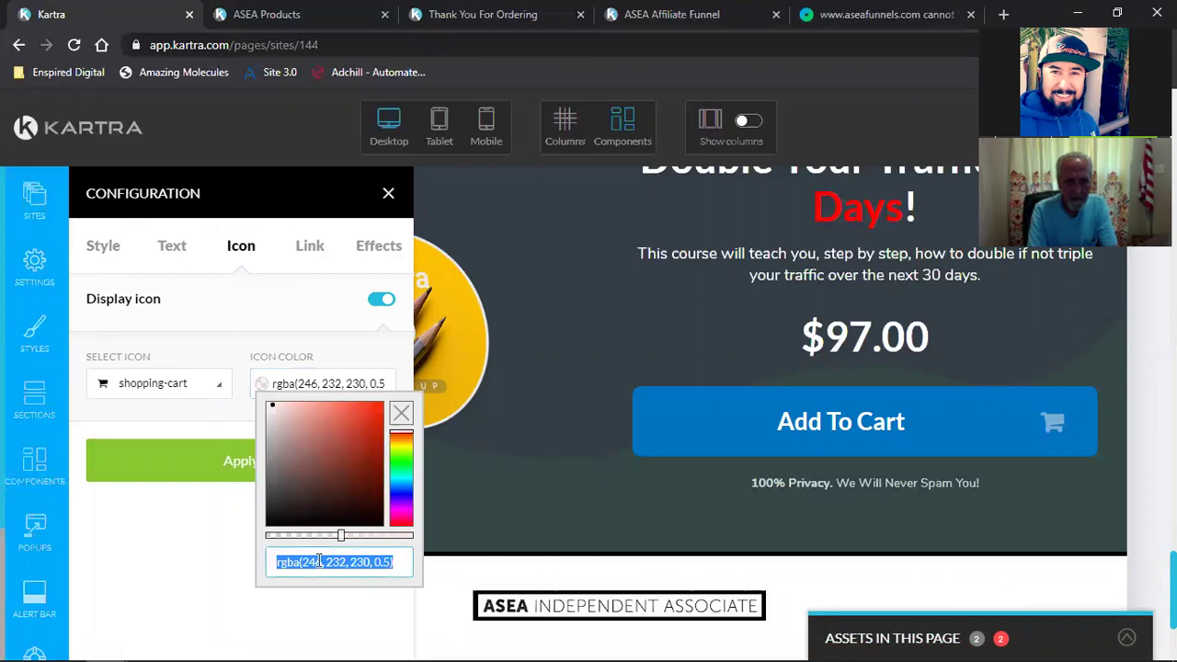
{"action": "type", "text": "rgb(255, 255, 255)"}
{"action": "left_click", "coordinate": [187, 478]}
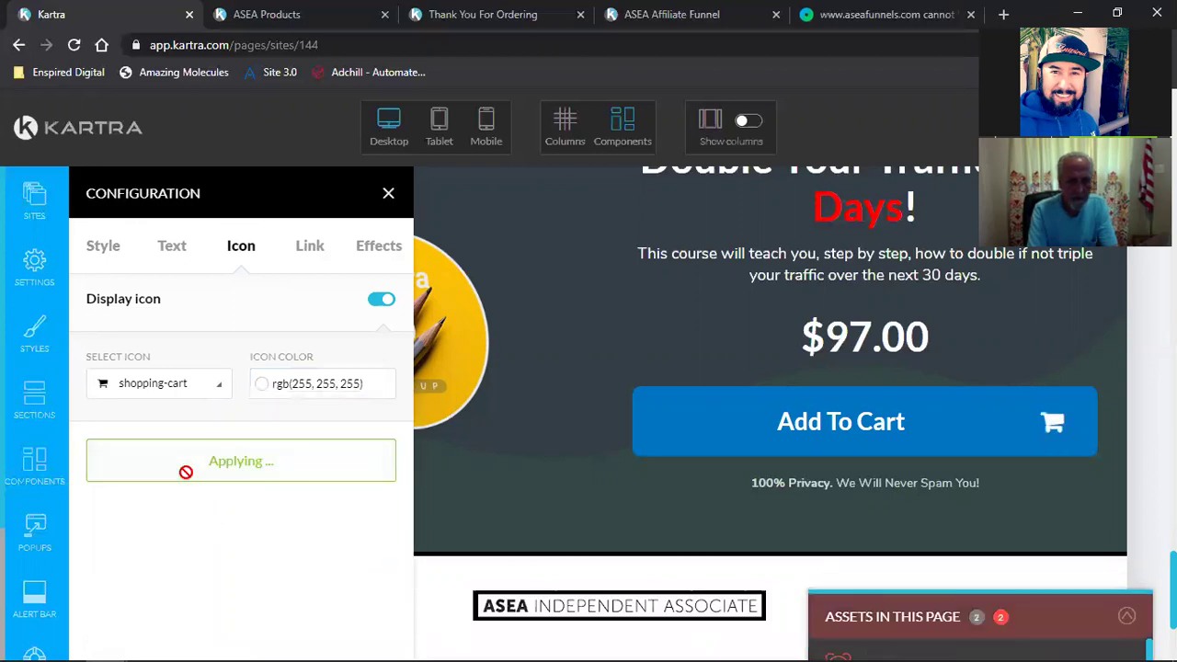
{"action": "left_click", "coordinate": [387, 193]}
Step: Save the ASEA Affiliate Funnel page's progress from the Actions list
{"action": "scroll", "coordinate": [883, 428], "scroll_direction": "up", "scroll_amount": 3}
{"action": "scroll", "coordinate": [912, 429], "scroll_direction": "down", "scroll_amount": 15}
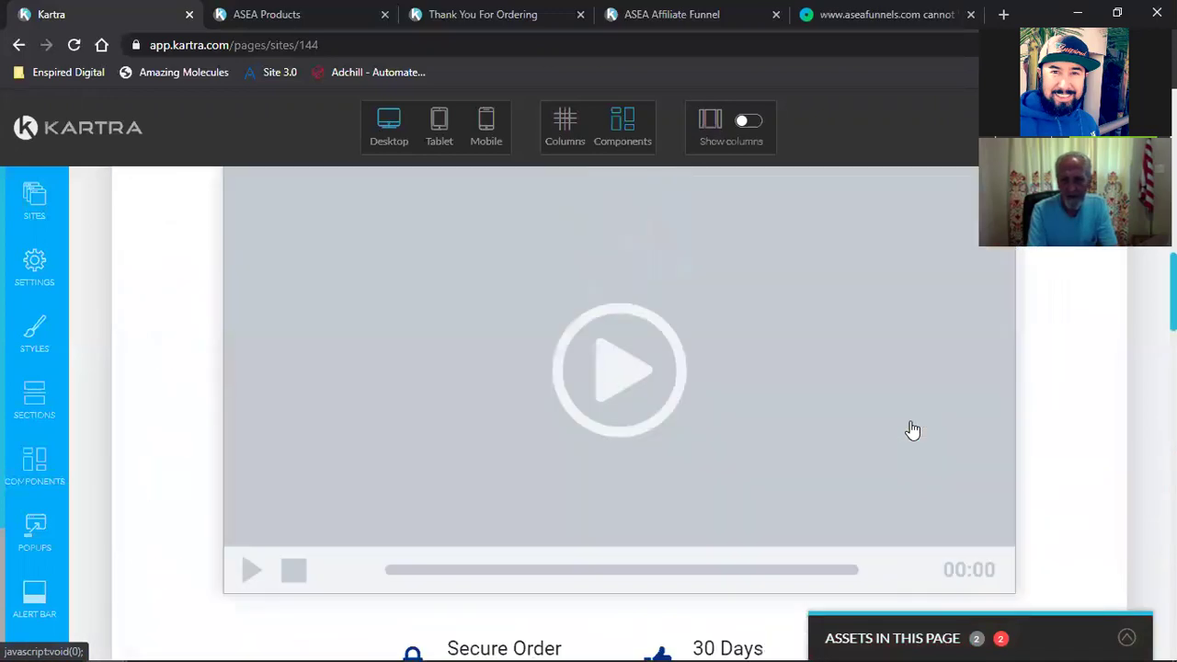
{"action": "scroll", "coordinate": [912, 430], "scroll_direction": "down", "scroll_amount": 1}
{"action": "scroll", "coordinate": [912, 429], "scroll_direction": "up", "scroll_amount": 5}
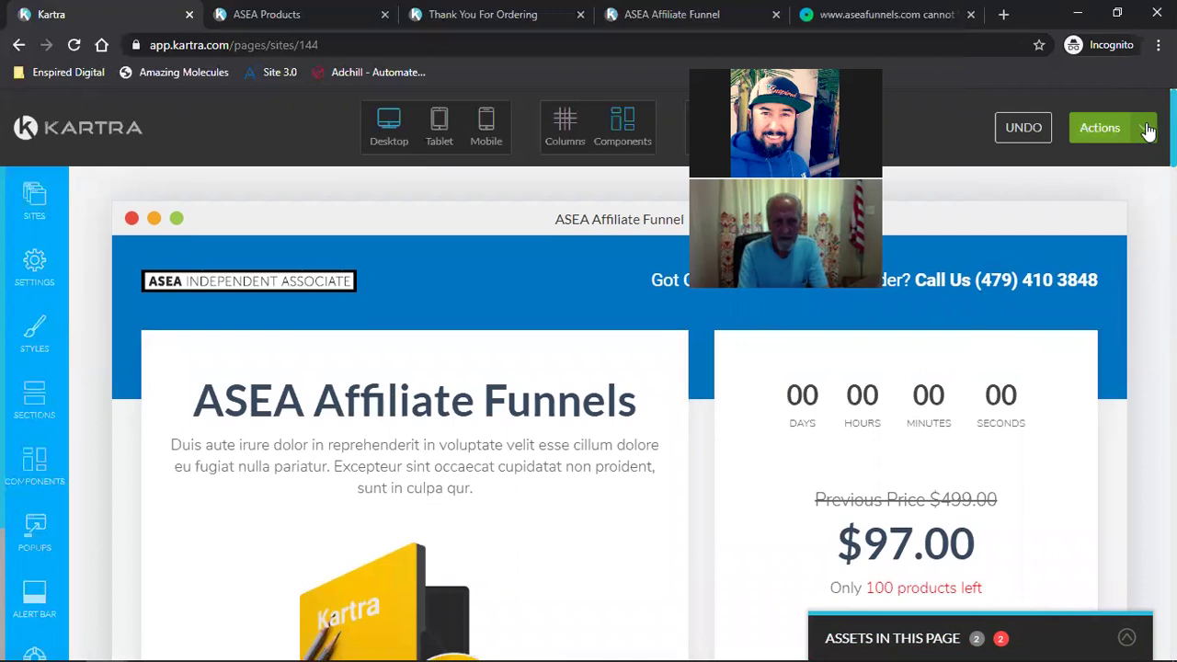
{"action": "left_click", "coordinate": [1143, 130]}
{"action": "left_click", "coordinate": [1084, 200]}
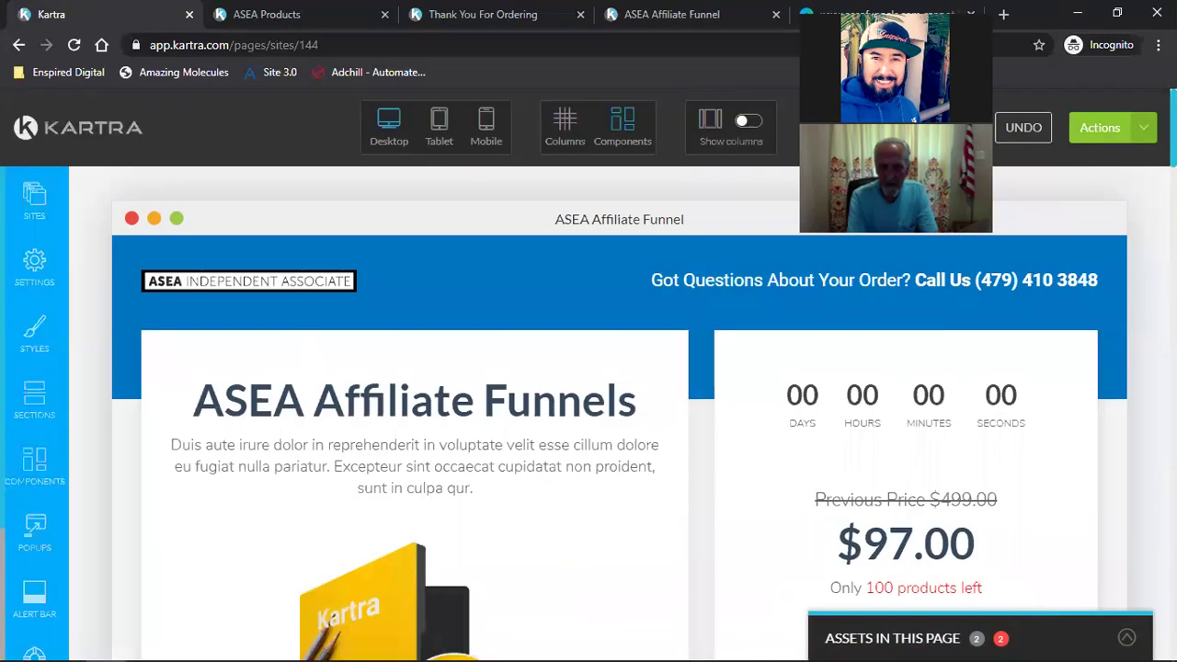
Step: Publish the page live, bringing up the page link or page code options
{"action": "left_click", "coordinate": [1143, 134]}
{"action": "left_click", "coordinate": [1049, 280]}
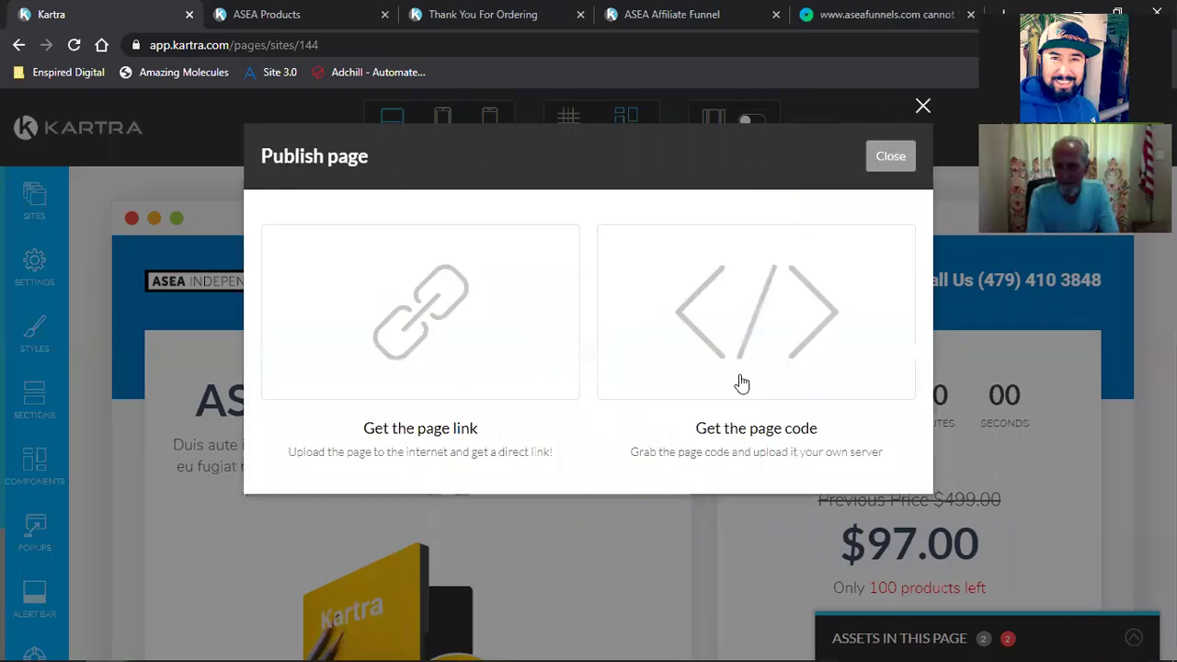
{"action": "key", "text": "Escape"}
Step: Remove the DVD mockup image block above the features list, then review the surrounding page
{"action": "scroll", "coordinate": [744, 373], "scroll_direction": "down", "scroll_amount": 10}
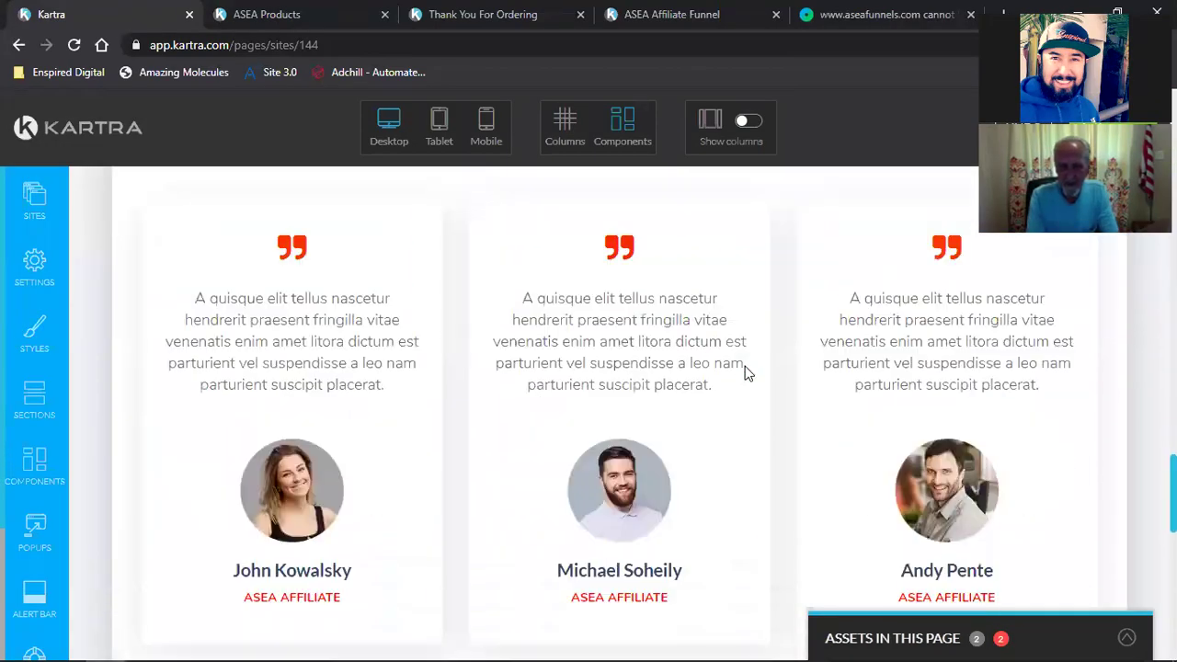
{"action": "scroll", "coordinate": [746, 373], "scroll_direction": "up", "scroll_amount": 5}
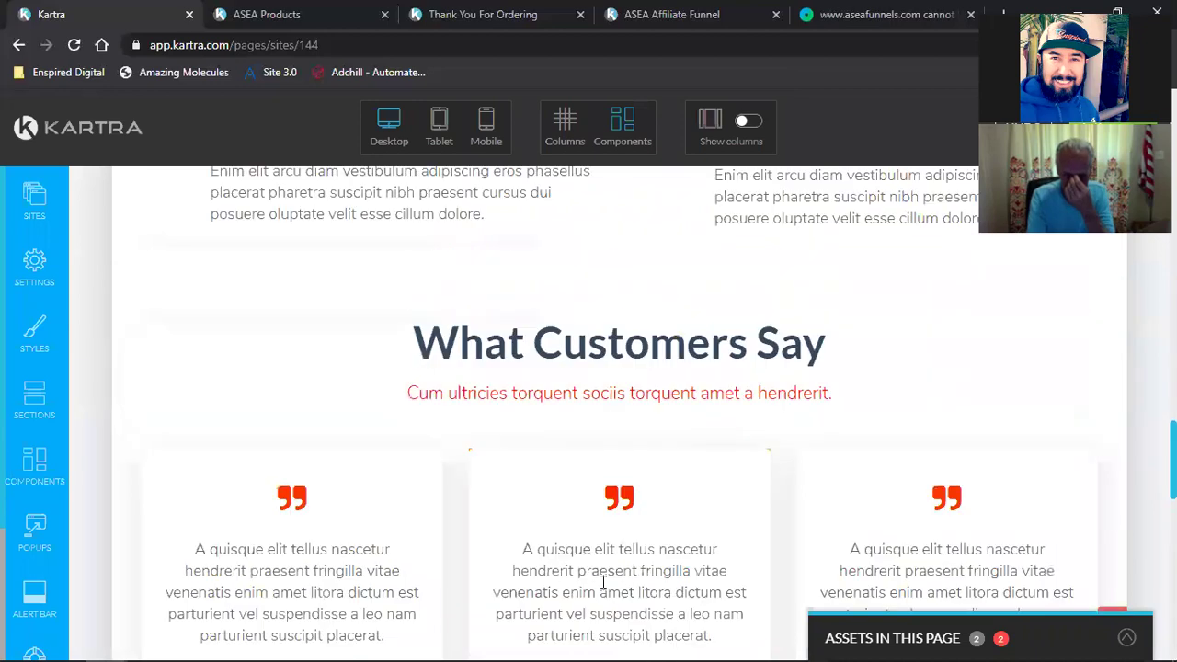
{"action": "mouse_move", "coordinate": [621, 499]}
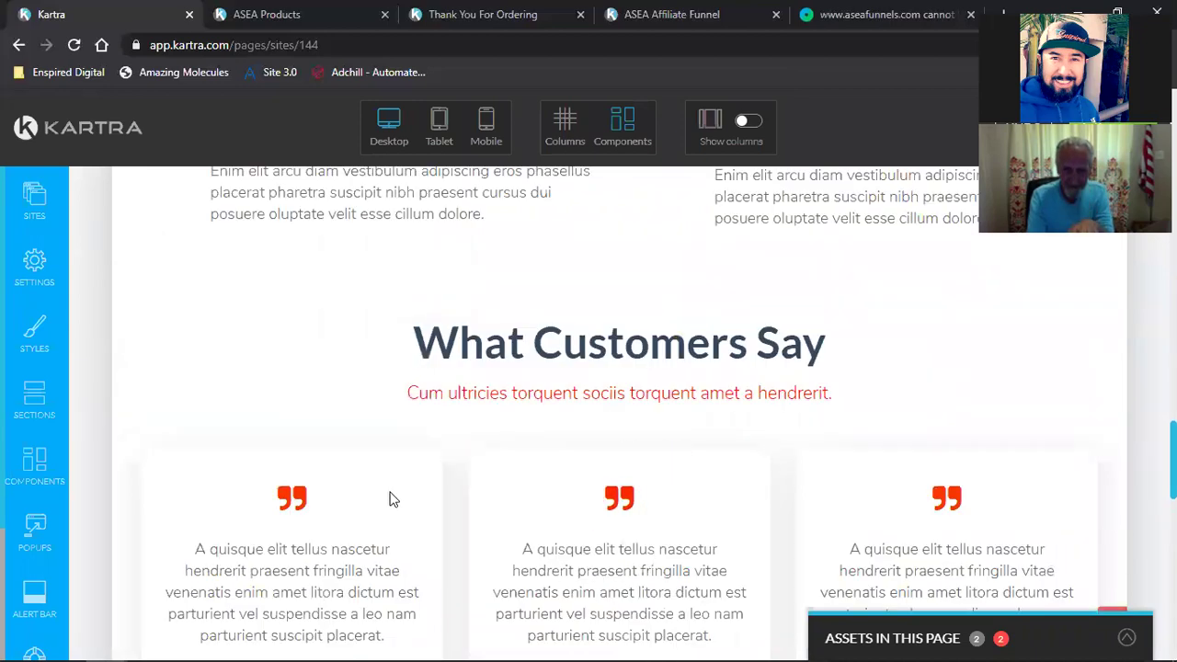
{"action": "scroll", "coordinate": [296, 496], "scroll_direction": "down", "scroll_amount": 4}
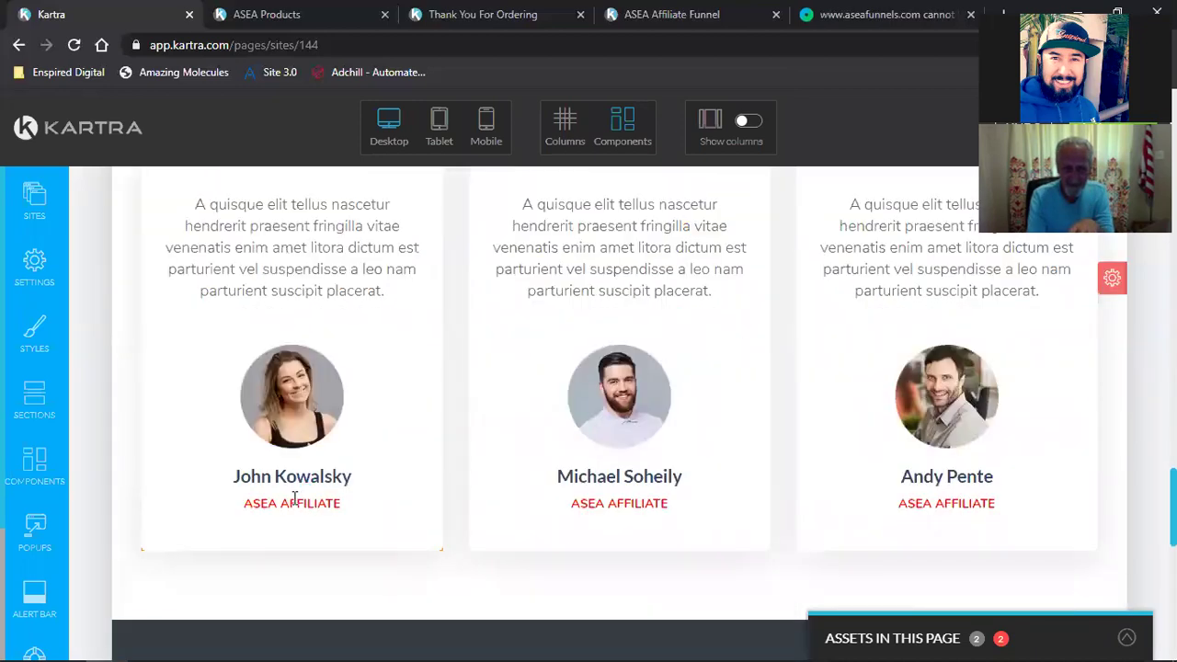
{"action": "scroll", "coordinate": [294, 496], "scroll_direction": "up", "scroll_amount": 8}
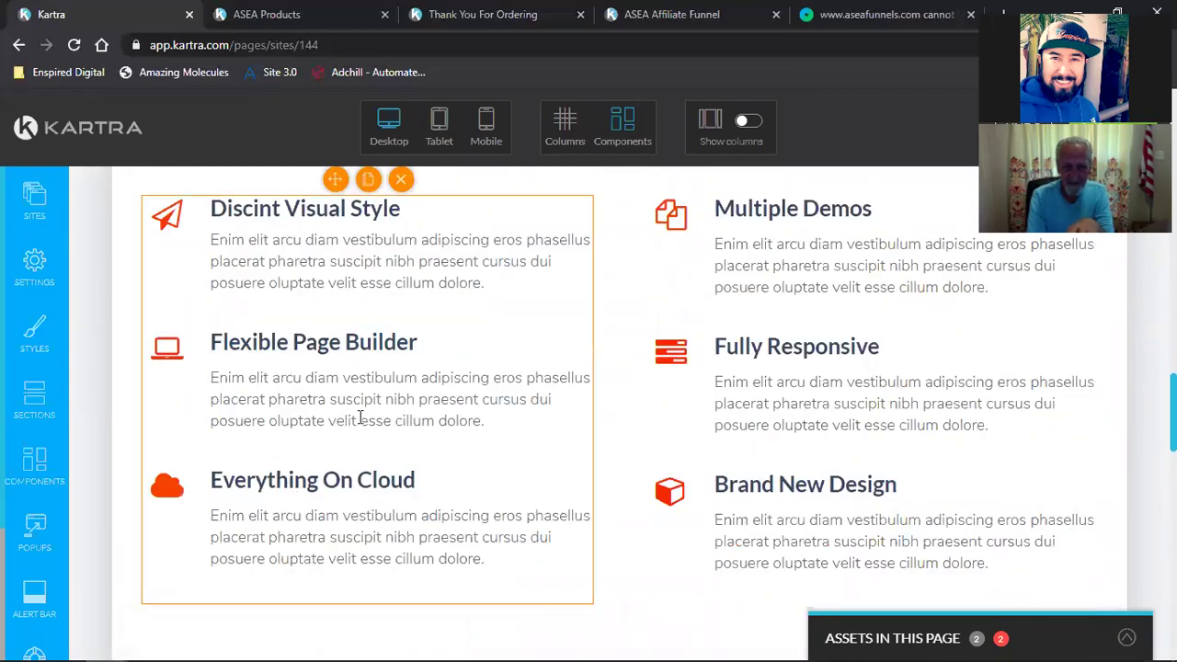
{"action": "scroll", "coordinate": [361, 418], "scroll_direction": "up", "scroll_amount": 1}
{"action": "mouse_move", "coordinate": [165, 305]}
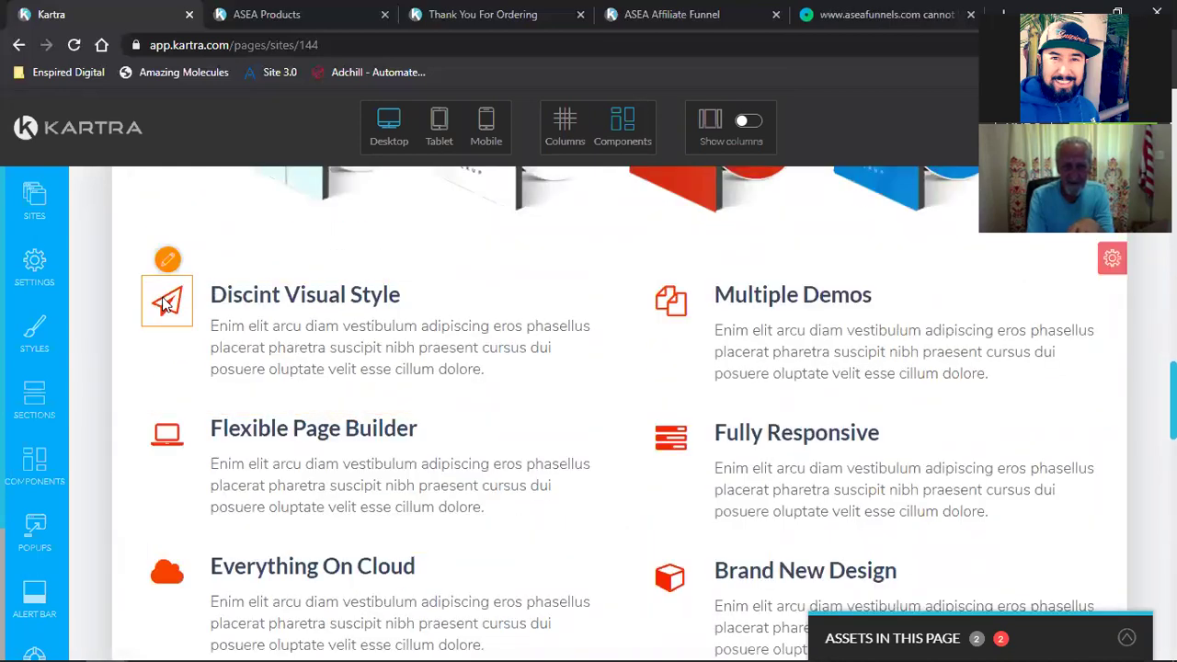
{"action": "scroll", "coordinate": [166, 312], "scroll_direction": "up", "scroll_amount": 3}
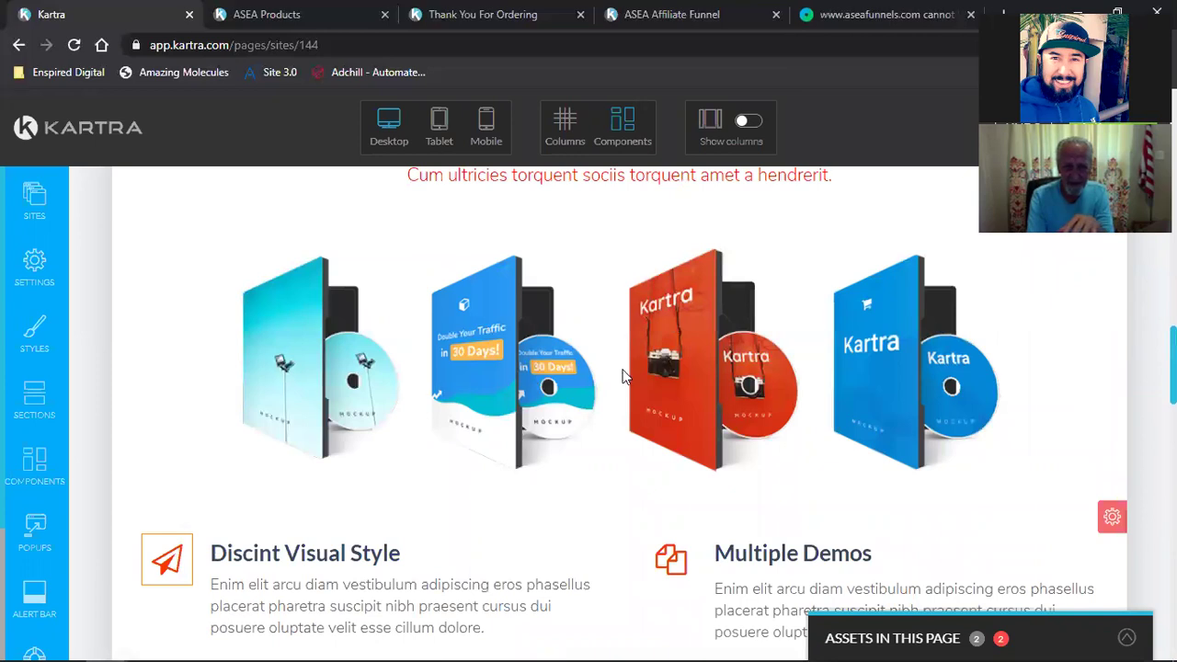
{"action": "mouse_move", "coordinate": [520, 391]}
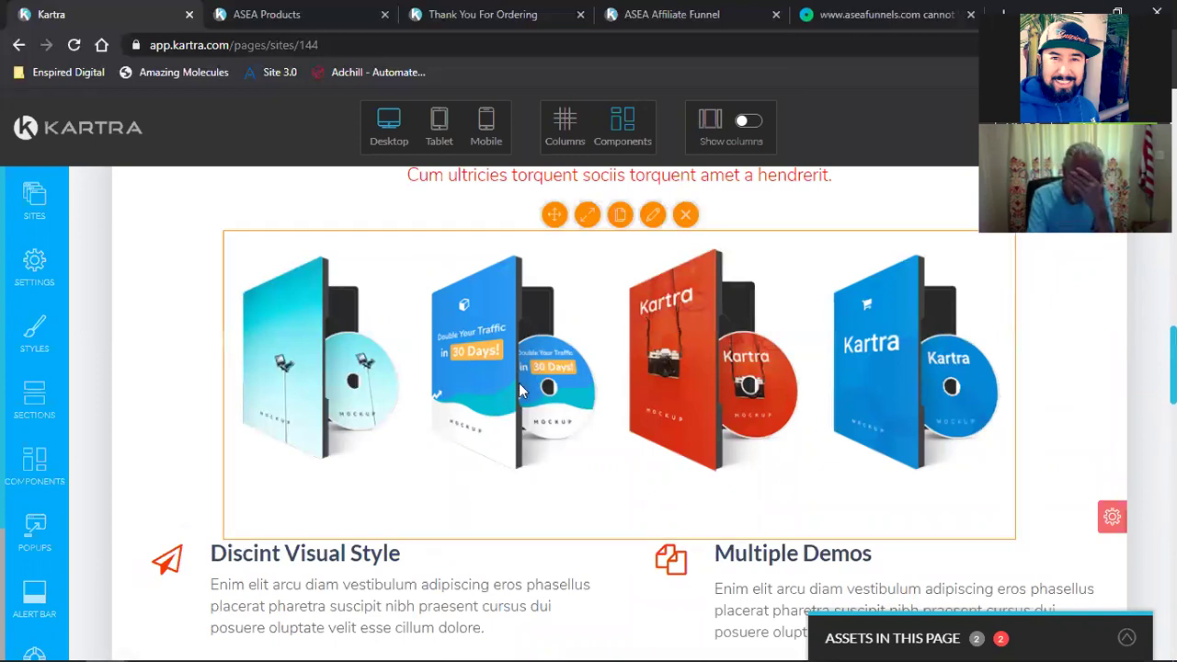
{"action": "left_click", "coordinate": [687, 216]}
{"action": "scroll", "coordinate": [735, 380], "scroll_direction": "up", "scroll_amount": 2}
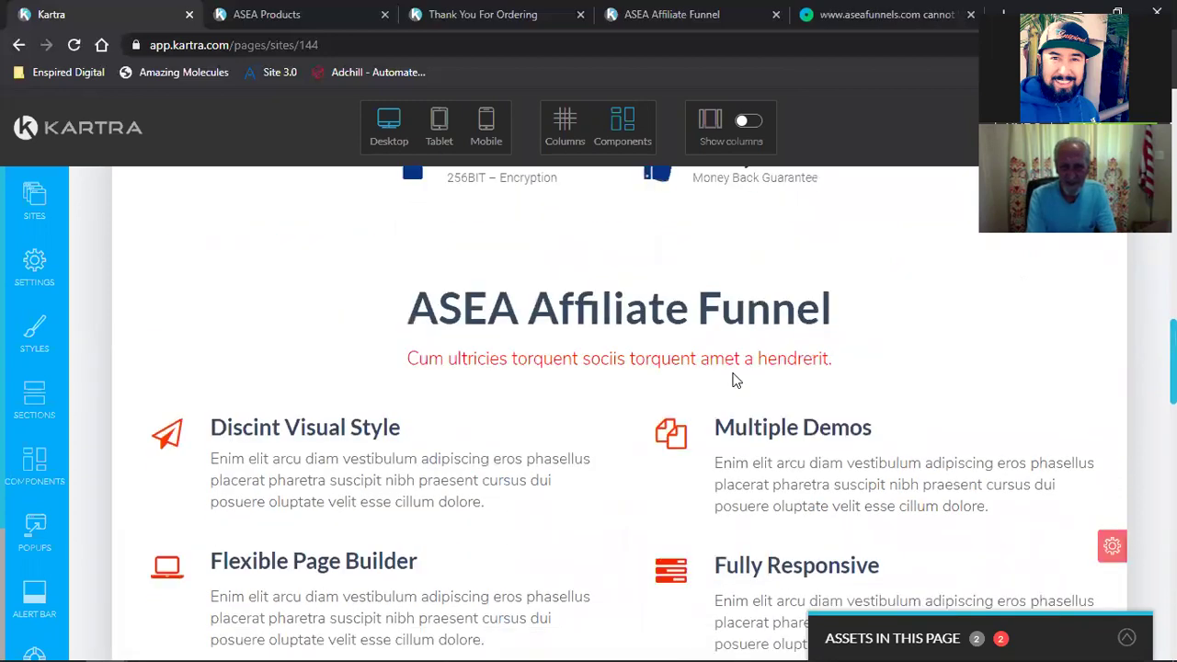
{"action": "scroll", "coordinate": [736, 380], "scroll_direction": "up", "scroll_amount": 2}
{"action": "scroll", "coordinate": [797, 434], "scroll_direction": "up", "scroll_amount": 4}
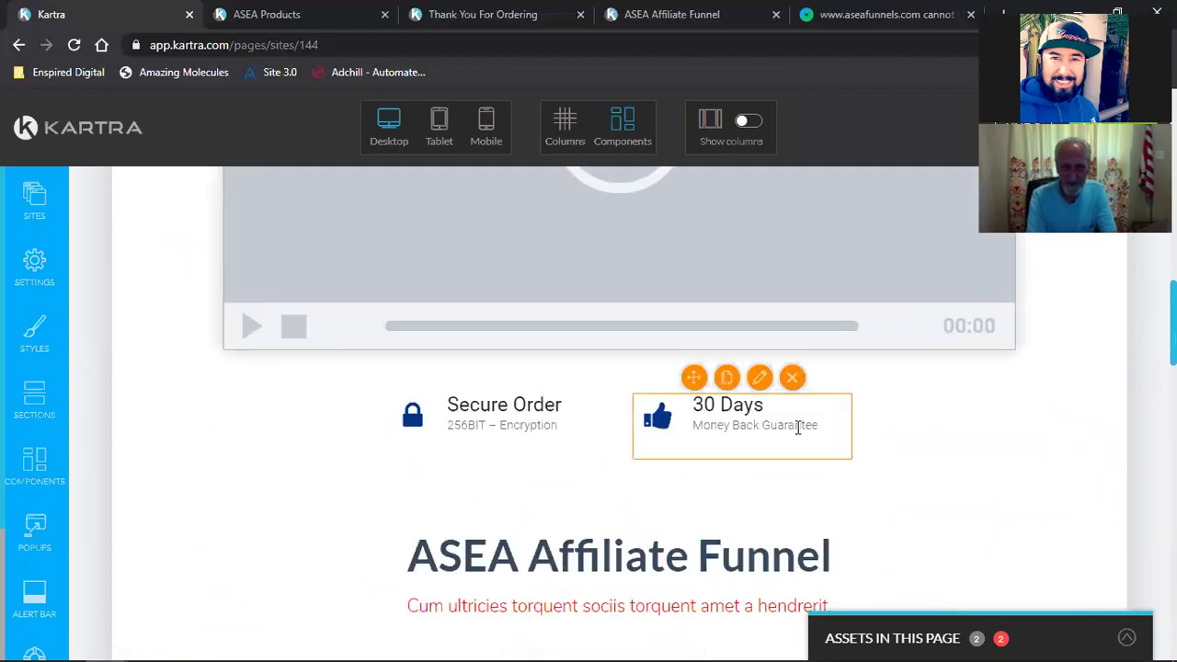
{"action": "scroll", "coordinate": [796, 434], "scroll_direction": "up", "scroll_amount": 10}
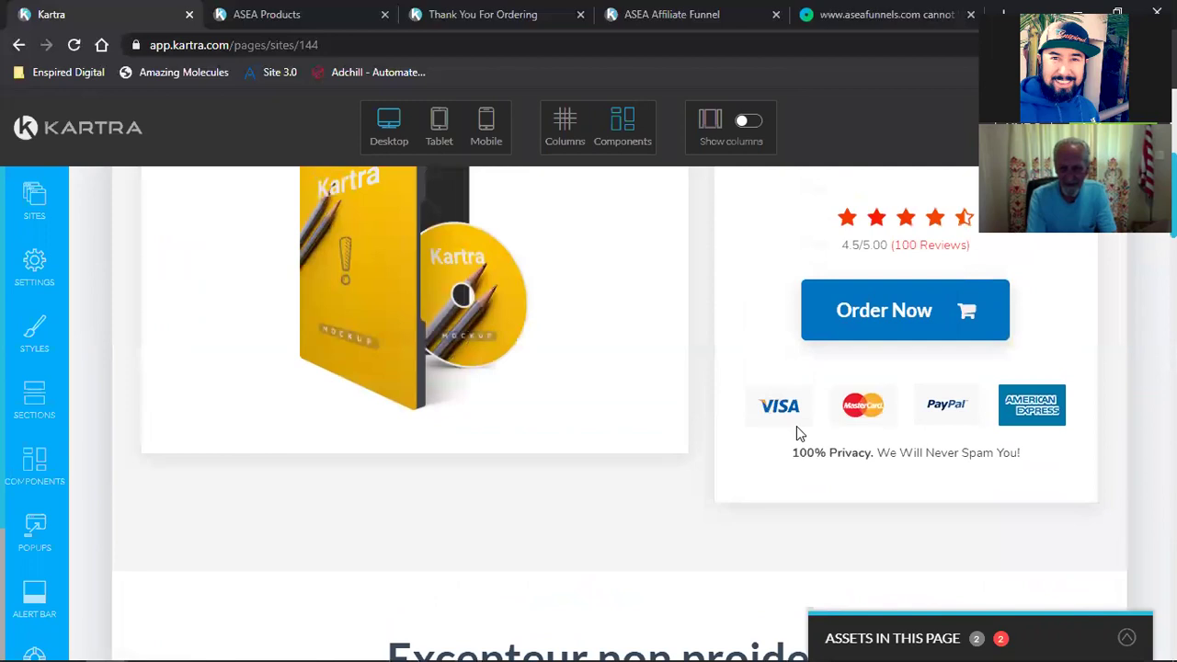
{"action": "scroll", "coordinate": [796, 426], "scroll_direction": "down", "scroll_amount": 4}
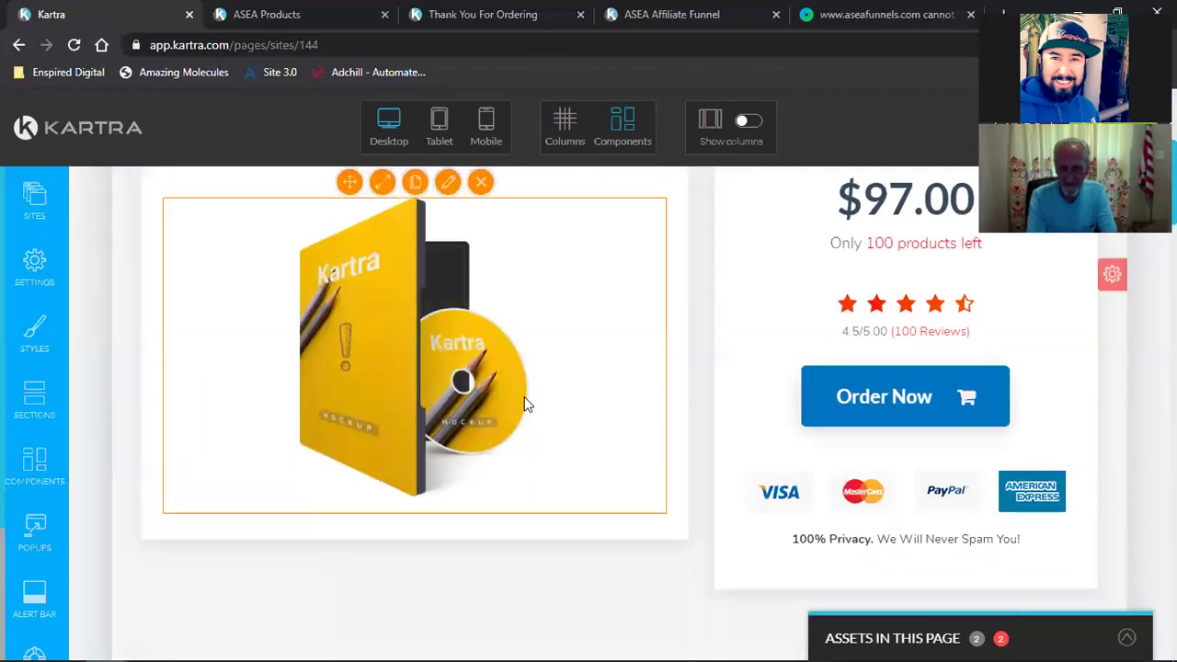
{"action": "scroll", "coordinate": [525, 399], "scroll_direction": "down", "scroll_amount": 6}
{"action": "scroll", "coordinate": [525, 398], "scroll_direction": "down", "scroll_amount": 7}
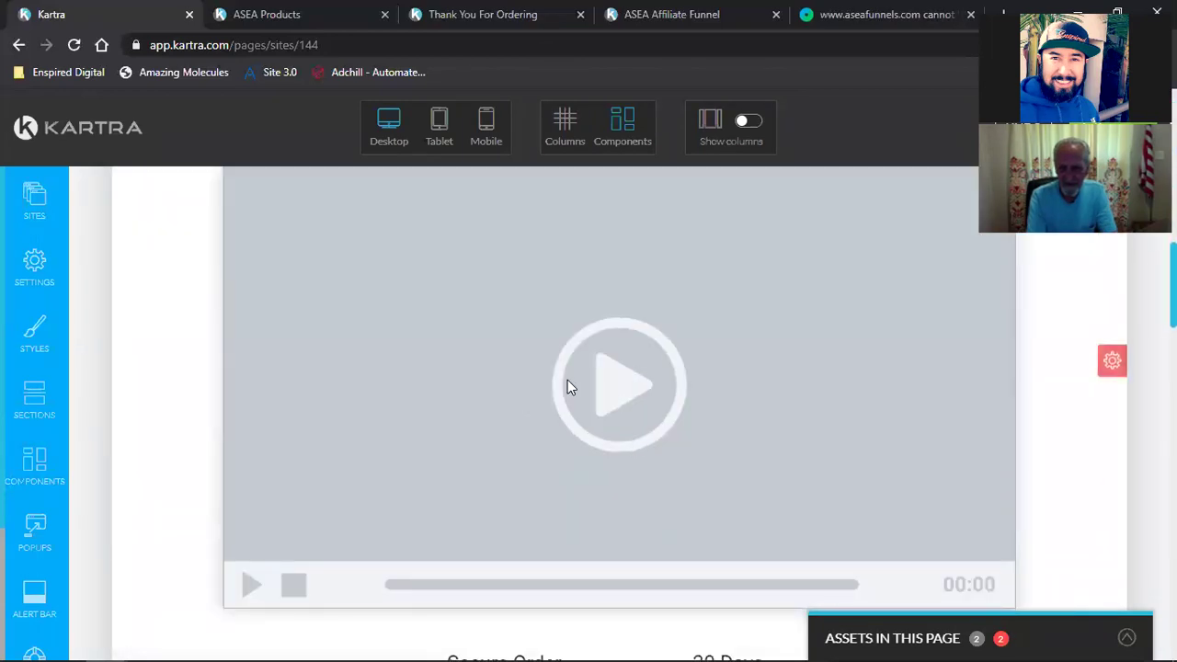
{"action": "scroll", "coordinate": [568, 386], "scroll_direction": "down", "scroll_amount": 10}
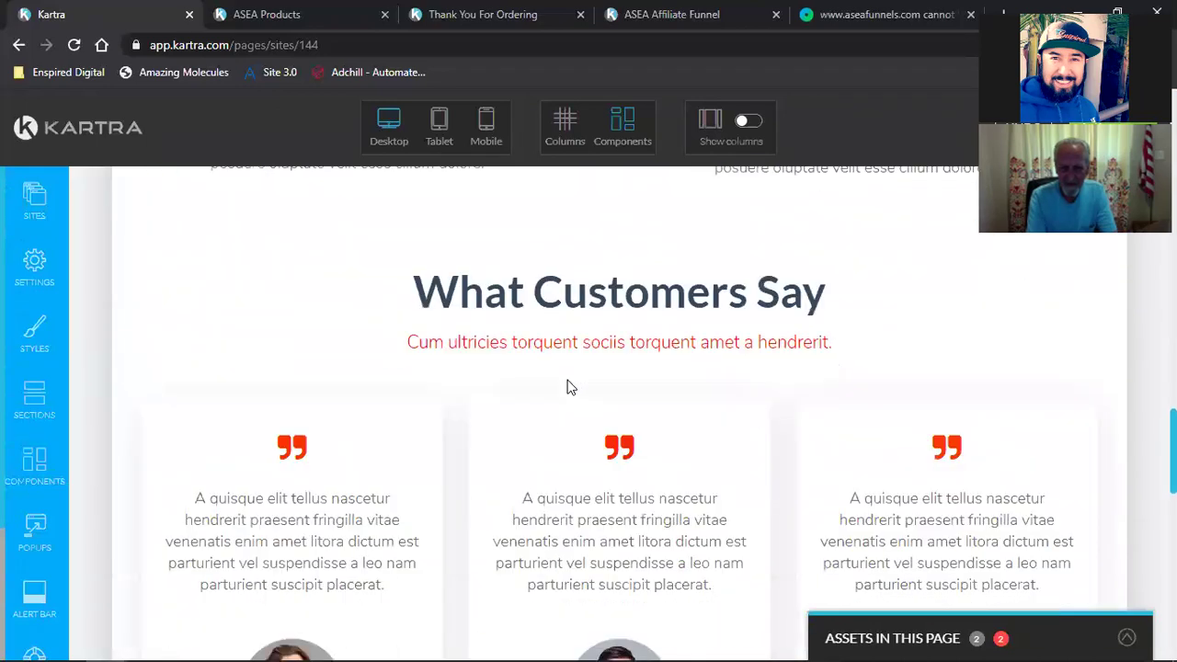
{"action": "scroll", "coordinate": [567, 386], "scroll_direction": "up", "scroll_amount": 3}
{"action": "mouse_move", "coordinate": [296, 365]}
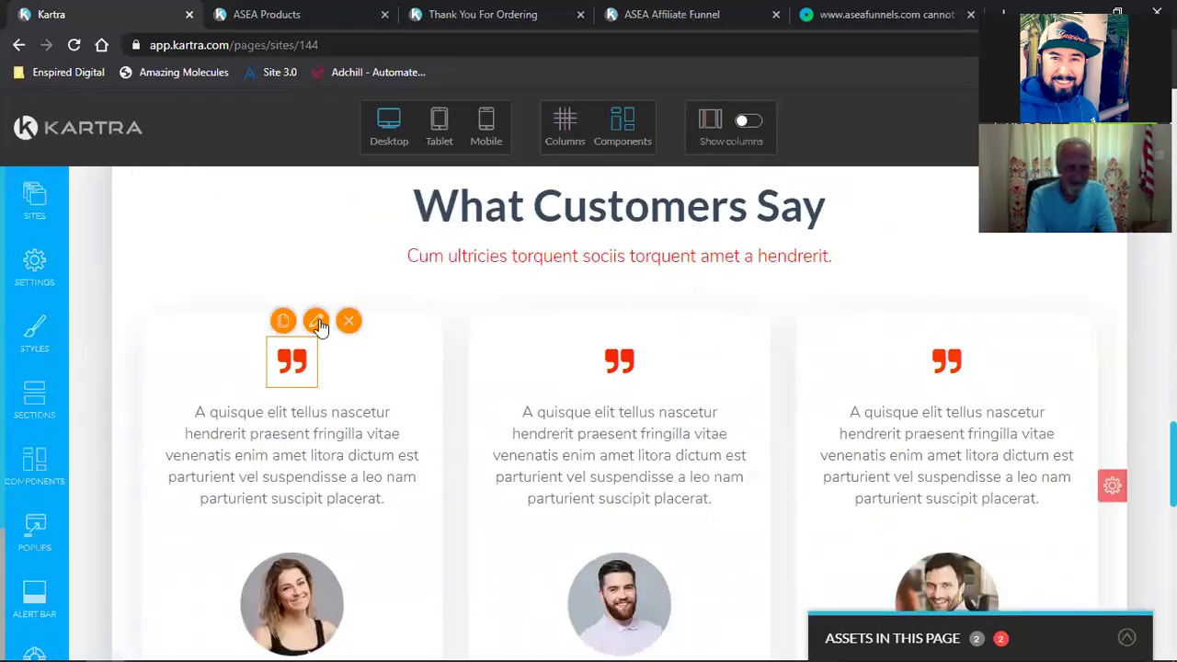
Step: Paste a new colour value into the testimonial quote icon's colour and apply it
{"action": "left_click", "coordinate": [316, 321]}
{"action": "left_click", "coordinate": [266, 390]}
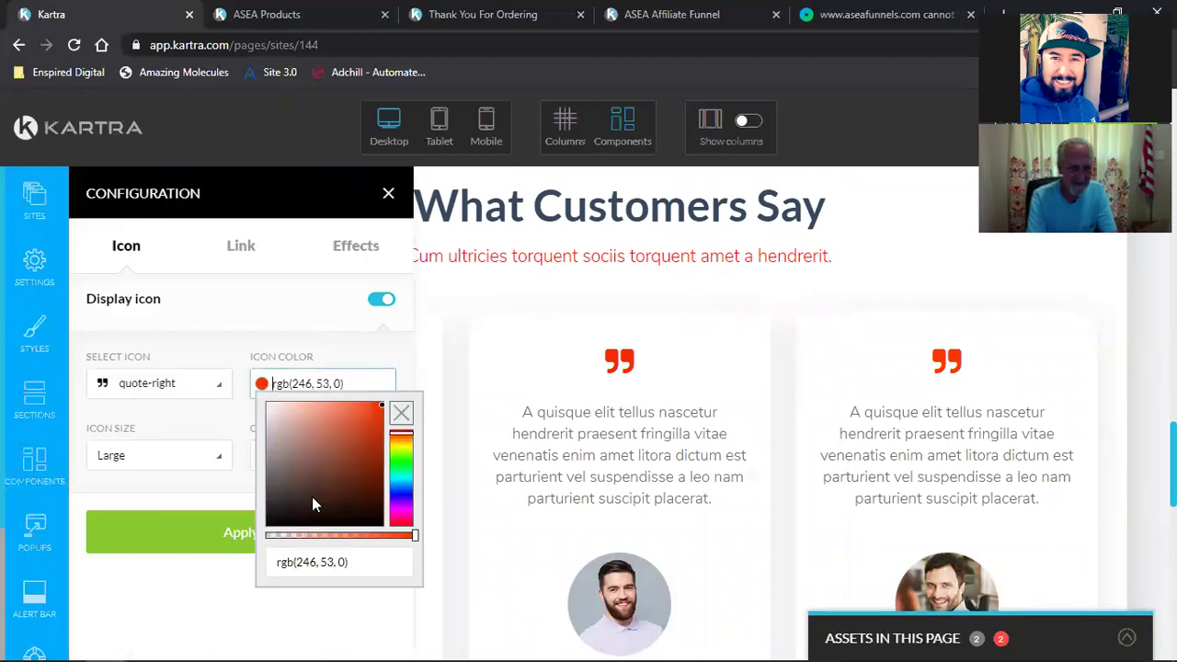
{"action": "triple_click", "coordinate": [313, 565]}
{"action": "type", "text": "rgb(255, 255, 255)"}
{"action": "left_click", "coordinate": [237, 550]}
{"action": "left_click", "coordinate": [388, 193]}
Step: Copy the $97.00 Order Now button's background colour rgb(0, 117, 195)
{"action": "scroll", "coordinate": [781, 410], "scroll_direction": "up", "scroll_amount": 6}
{"action": "scroll", "coordinate": [782, 409], "scroll_direction": "up", "scroll_amount": 10}
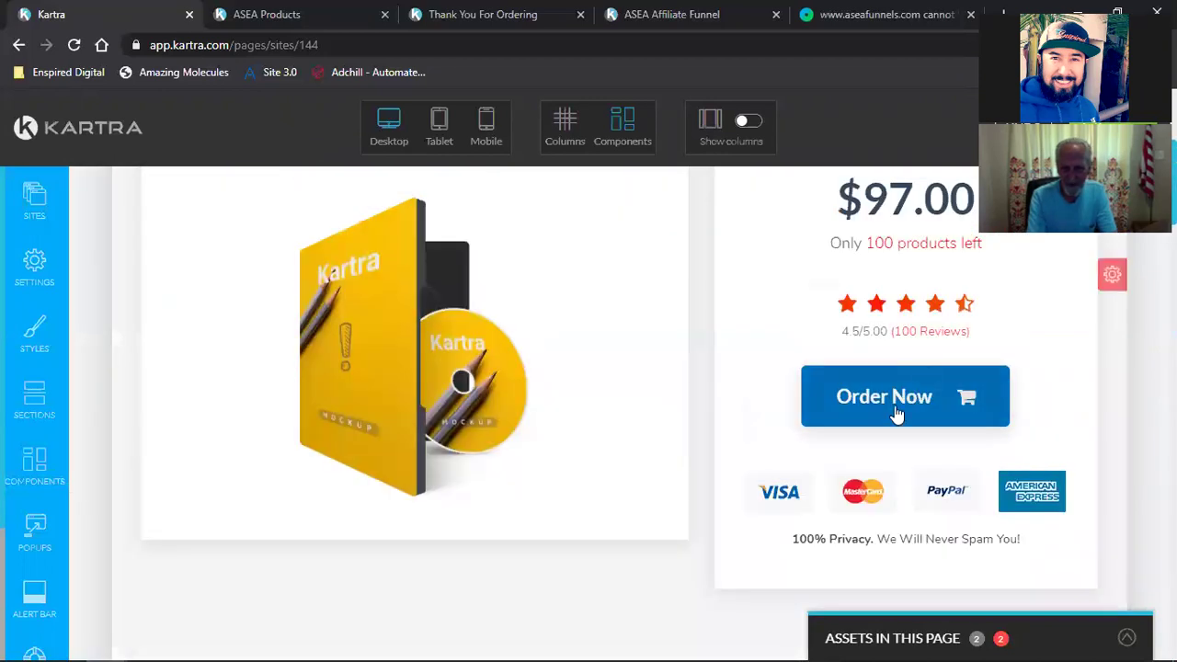
{"action": "mouse_move", "coordinate": [900, 383]}
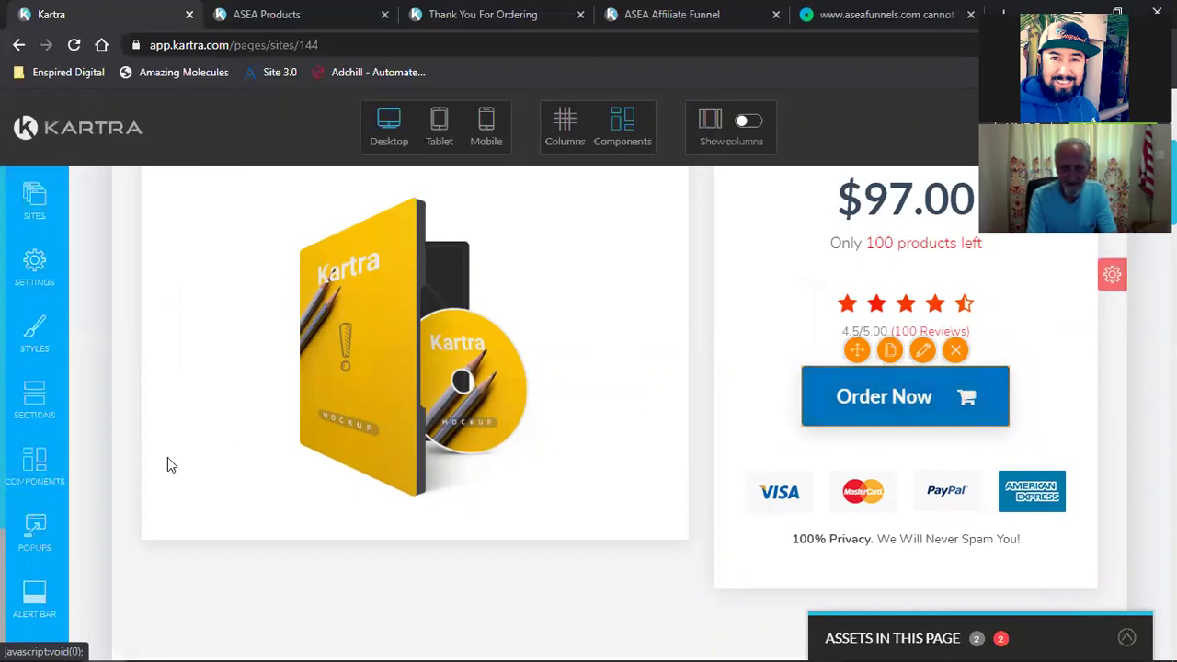
{"action": "left_click", "coordinate": [138, 544]}
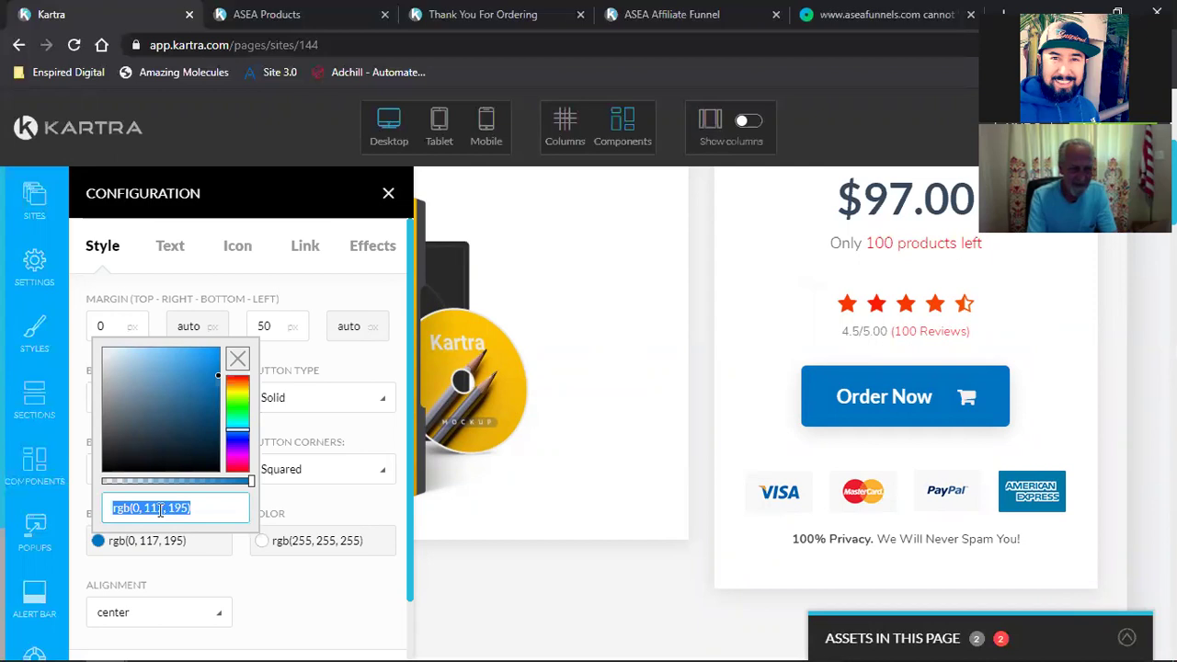
{"action": "right_click", "coordinate": [160, 510]}
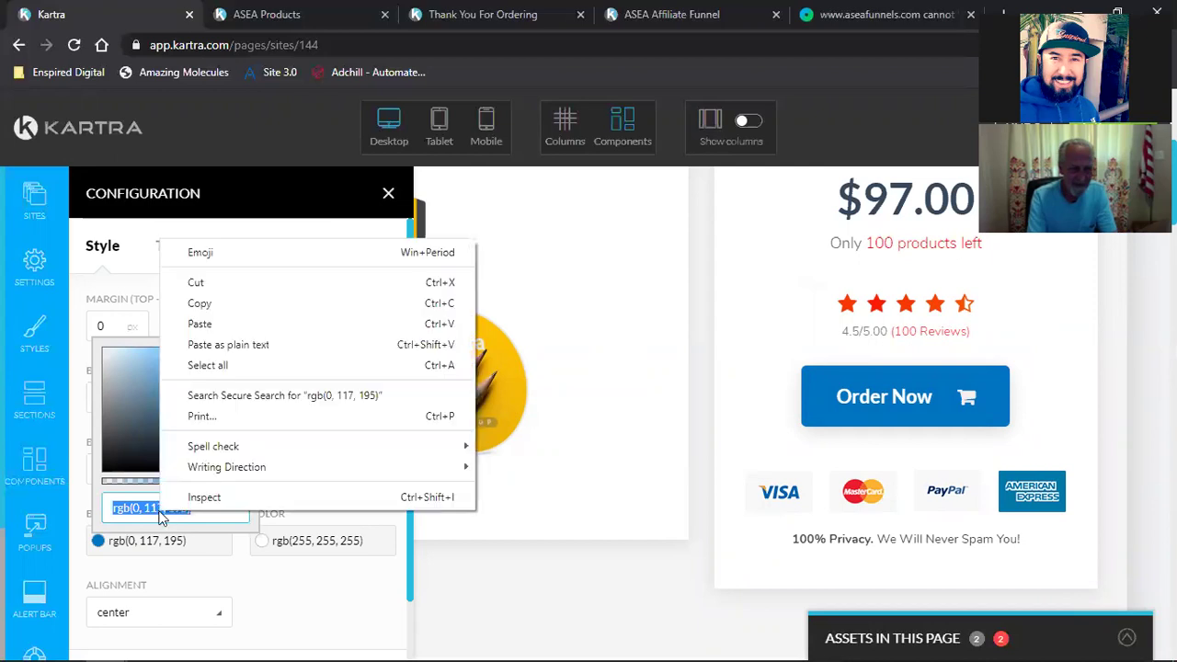
{"action": "left_click", "coordinate": [230, 309]}
{"action": "left_click", "coordinate": [386, 193]}
{"action": "scroll", "coordinate": [353, 392], "scroll_direction": "up", "scroll_amount": 5}
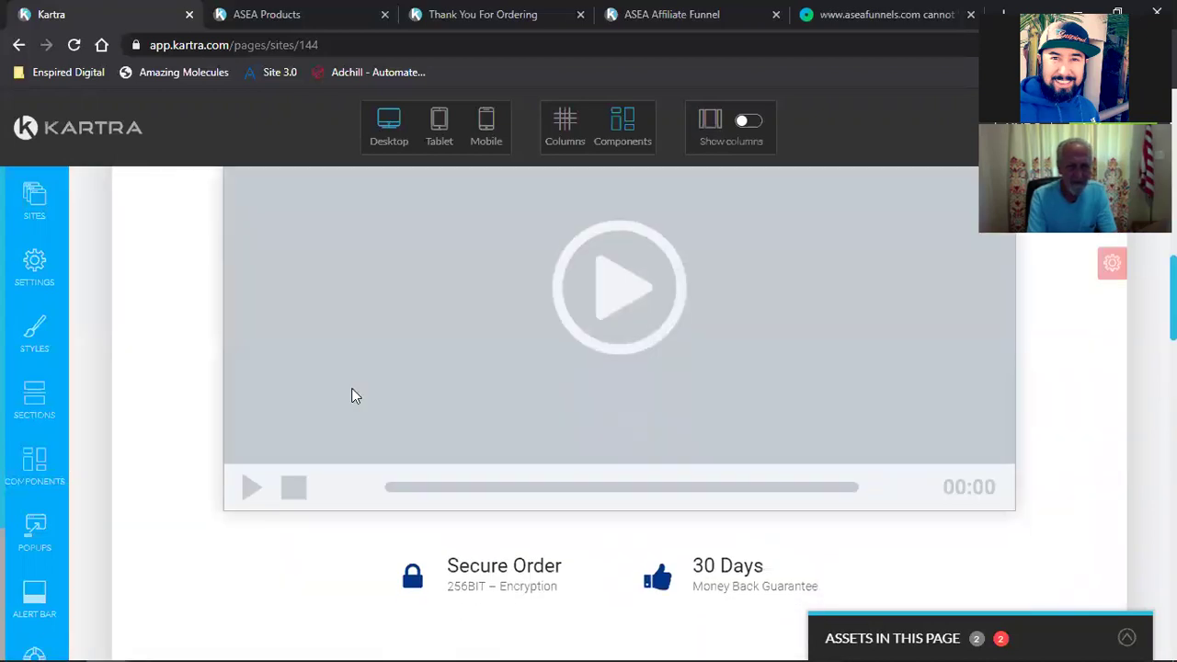
{"action": "scroll", "coordinate": [353, 396], "scroll_direction": "down", "scroll_amount": 10}
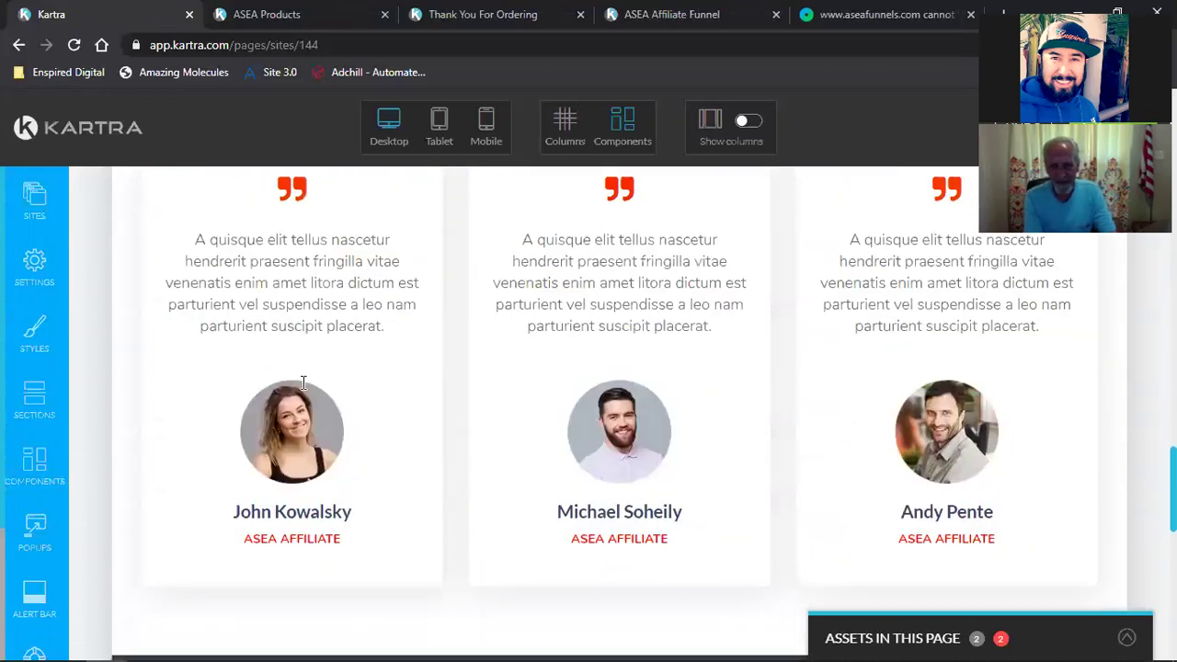
{"action": "scroll", "coordinate": [303, 382], "scroll_direction": "up", "scroll_amount": 3}
{"action": "mouse_move", "coordinate": [287, 428]}
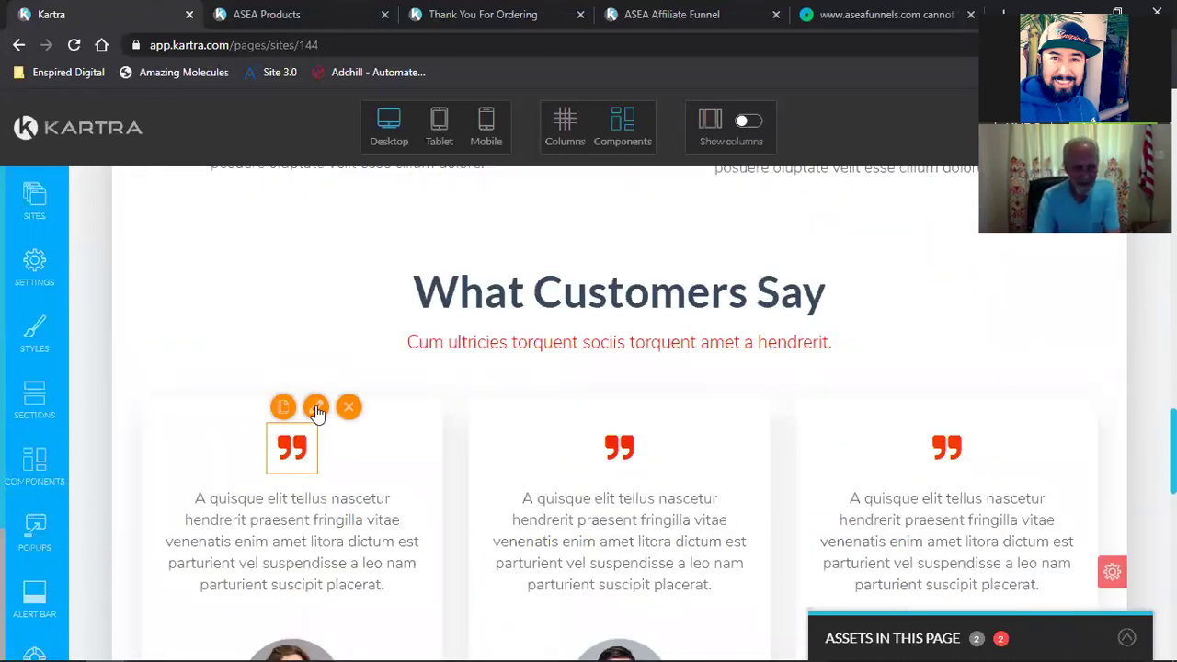
Step: Recolor the first two testimonial quote icons from red to rgb(0, 117, 195)
{"action": "left_click", "coordinate": [315, 407]}
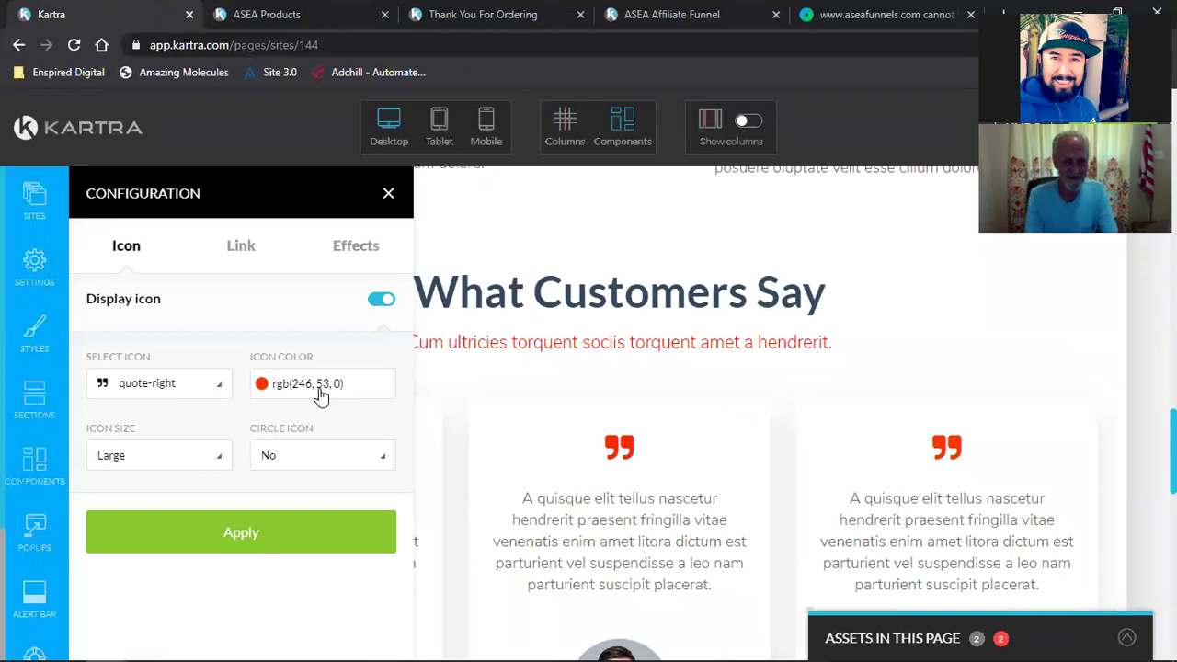
{"action": "left_click", "coordinate": [320, 386]}
{"action": "triple_click", "coordinate": [299, 566]}
{"action": "key", "text": "ctrl+v"}
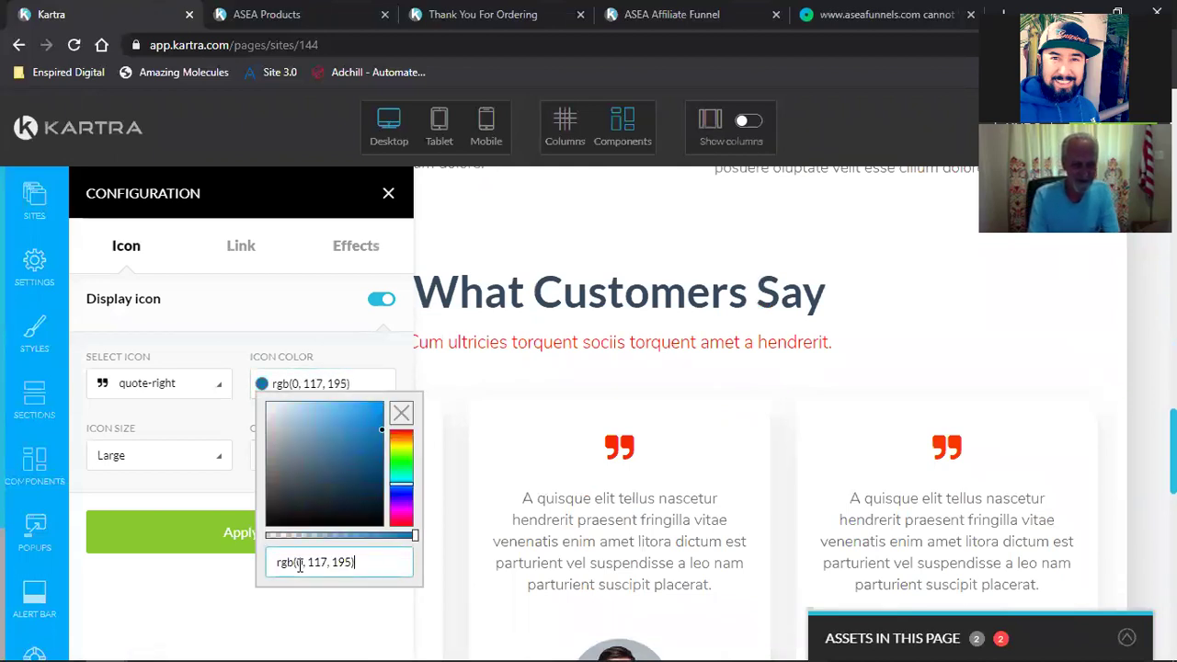
{"action": "left_click", "coordinate": [245, 546]}
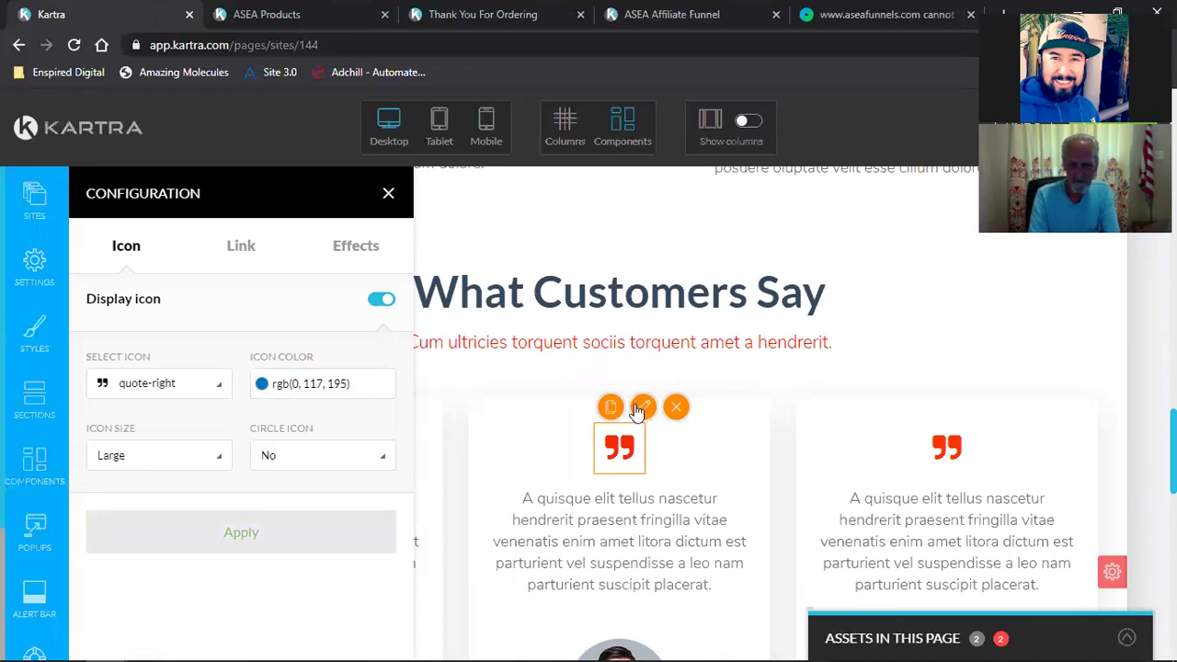
{"action": "left_click", "coordinate": [288, 447]}
{"action": "left_click", "coordinate": [301, 392]}
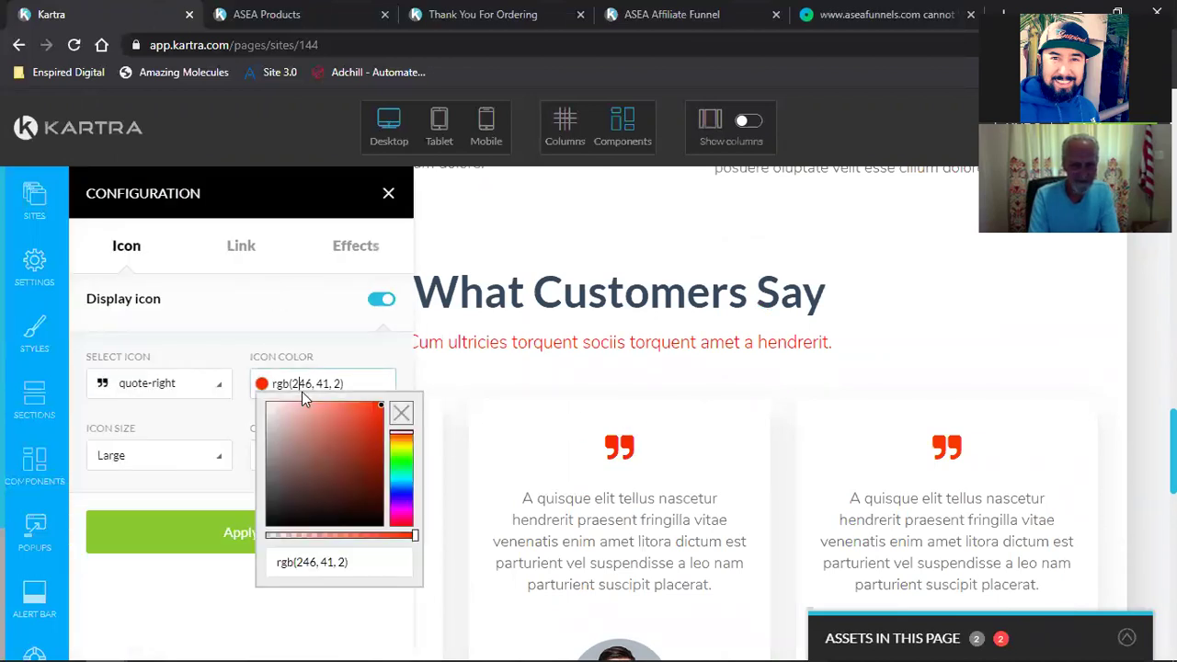
{"action": "triple_click", "coordinate": [308, 562]}
{"action": "key", "text": "ctrl+v"}
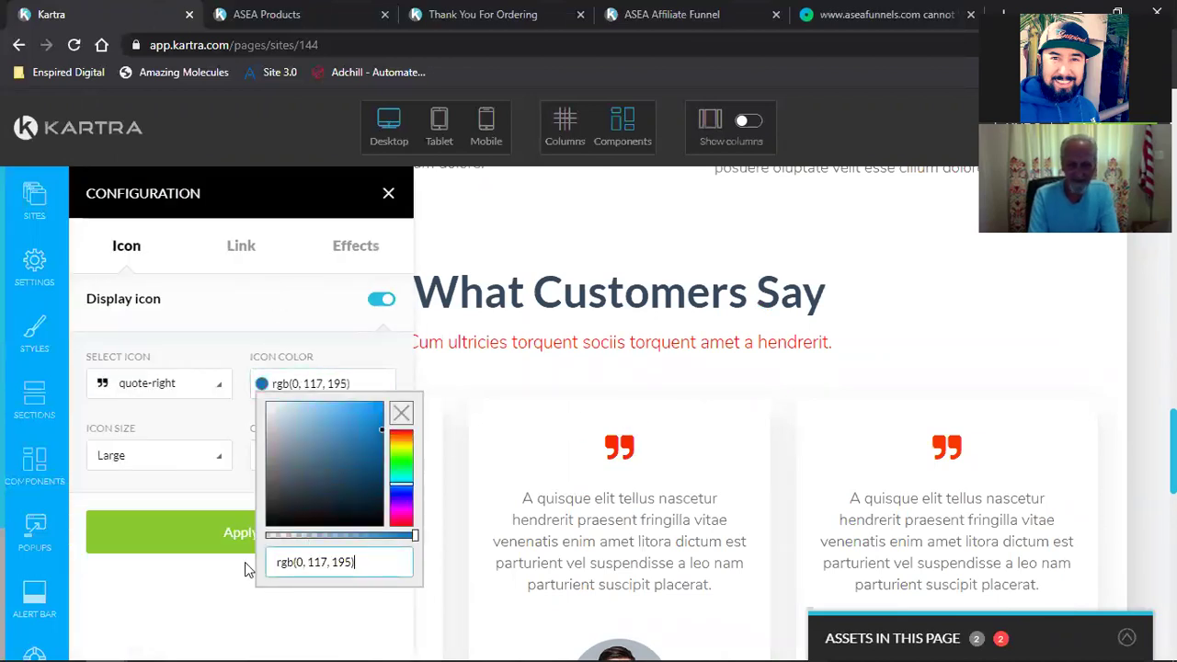
{"action": "left_click", "coordinate": [195, 543]}
Step: Recolor the right quote icon to rgb(0, 117, 195) and close the icon settings
{"action": "mouse_move", "coordinate": [942, 445]}
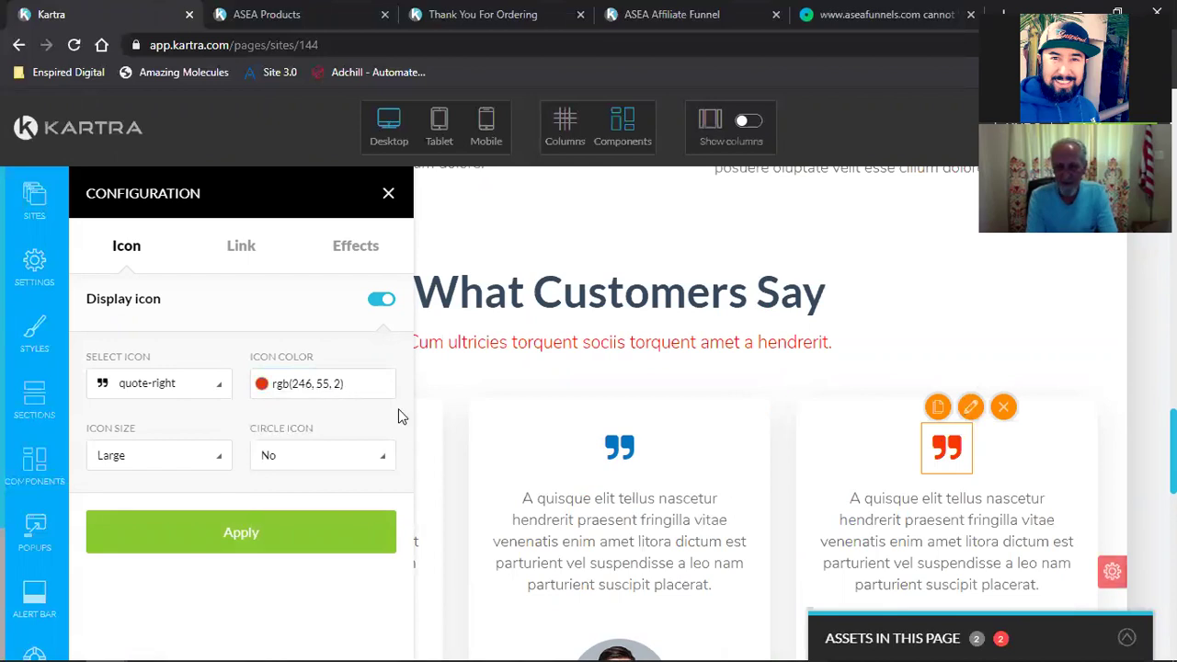
{"action": "triple_click", "coordinate": [329, 562]}
{"action": "left_click", "coordinate": [196, 554]}
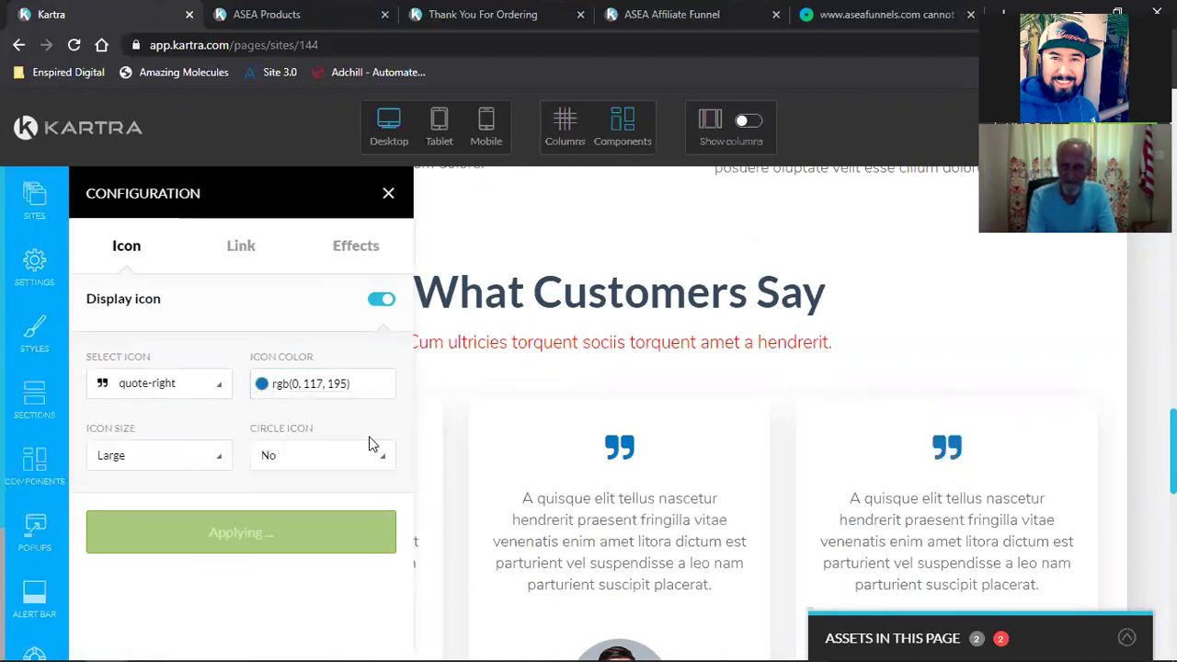
{"action": "left_click", "coordinate": [389, 195]}
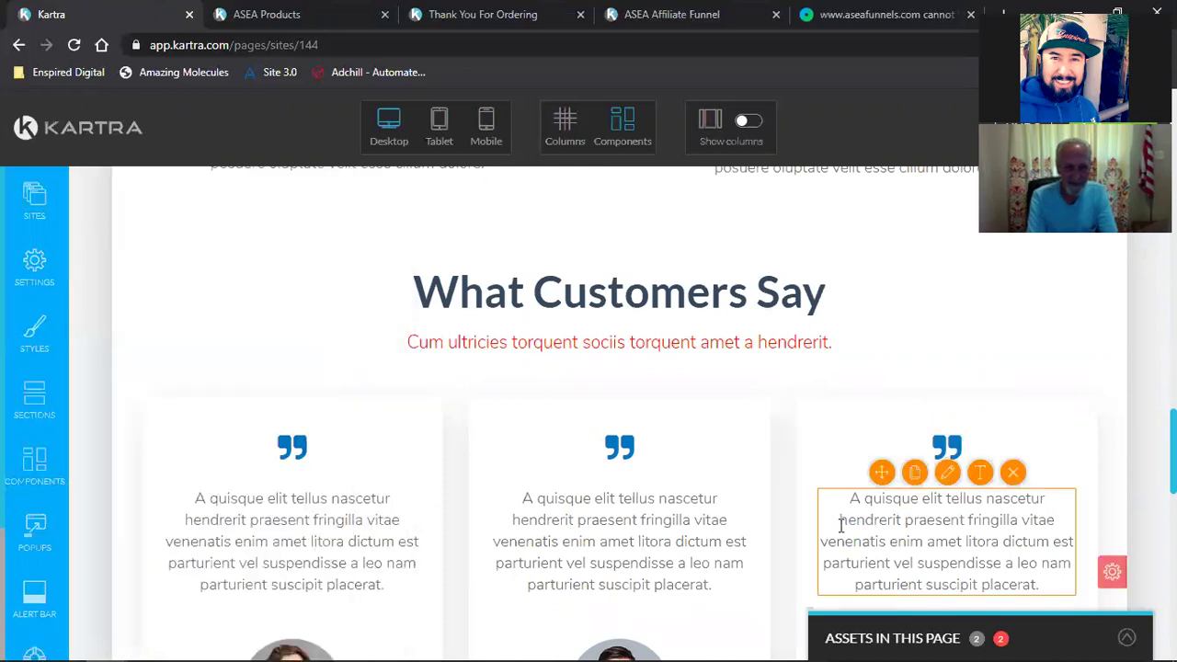
{"action": "scroll", "coordinate": [839, 525], "scroll_direction": "down", "scroll_amount": 5}
{"action": "scroll", "coordinate": [839, 531], "scroll_direction": "down", "scroll_amount": 3}
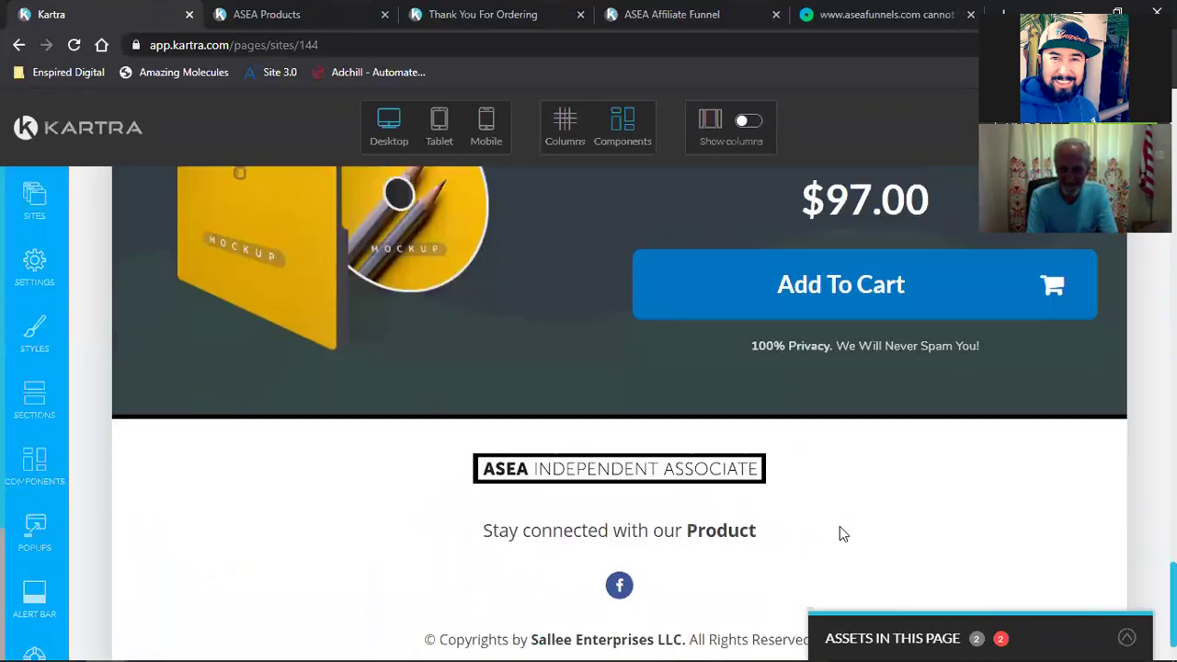
{"action": "scroll", "coordinate": [839, 531], "scroll_direction": "up", "scroll_amount": 7}
{"action": "scroll", "coordinate": [834, 537], "scroll_direction": "up", "scroll_amount": 10}
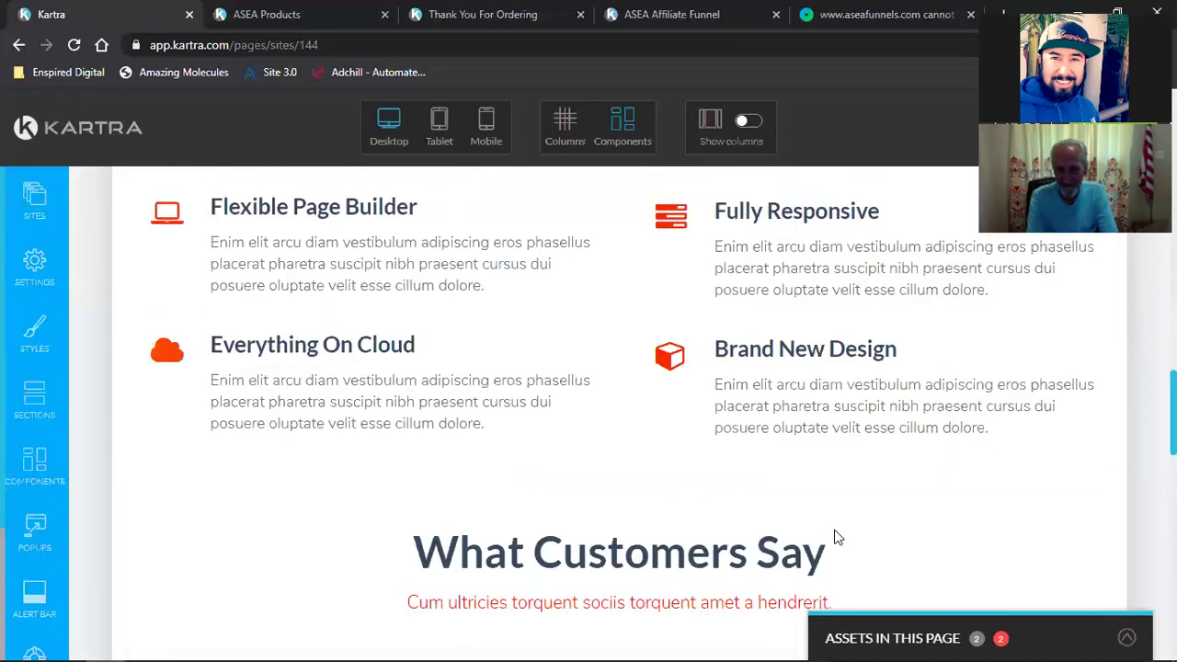
{"action": "scroll", "coordinate": [834, 537], "scroll_direction": "down", "scroll_amount": 5}
Step: Make the Secure Order lock icon blue rgb(0, 117, 195)
{"action": "scroll", "coordinate": [834, 537], "scroll_direction": "up", "scroll_amount": 5}
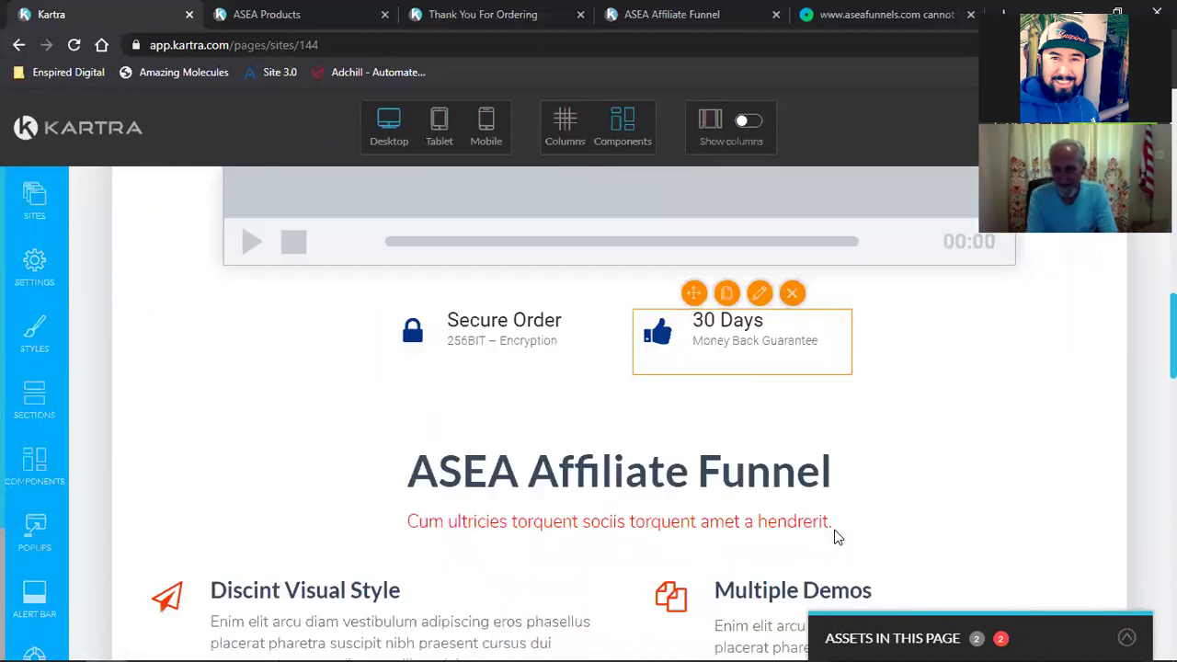
{"action": "mouse_move", "coordinate": [413, 336]}
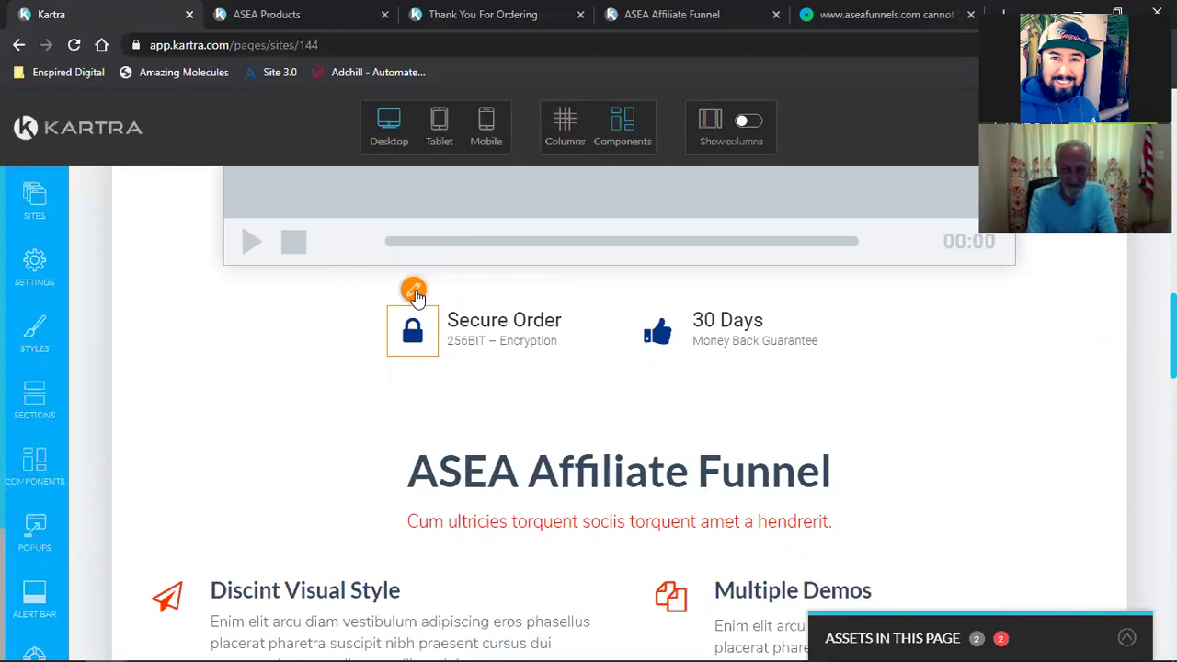
{"action": "left_click", "coordinate": [413, 292]}
{"action": "left_click", "coordinate": [316, 389]}
{"action": "triple_click", "coordinate": [315, 552]}
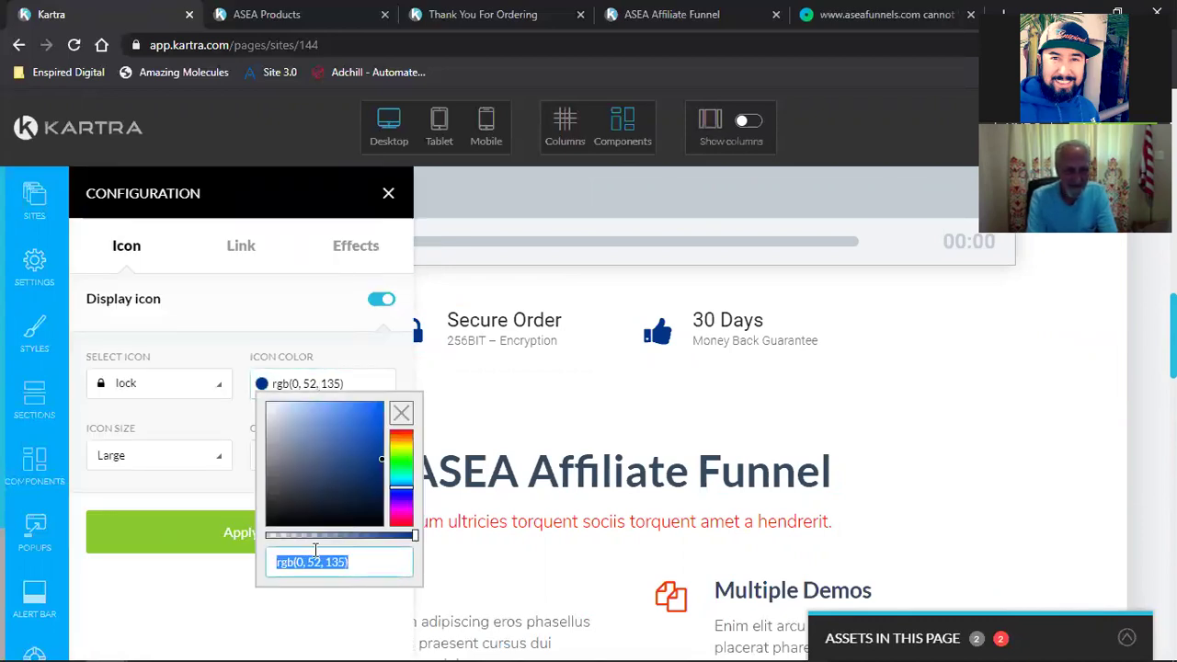
{"action": "type", "text": "rgb(0, 117, 195)"}
{"action": "left_click", "coordinate": [206, 544]}
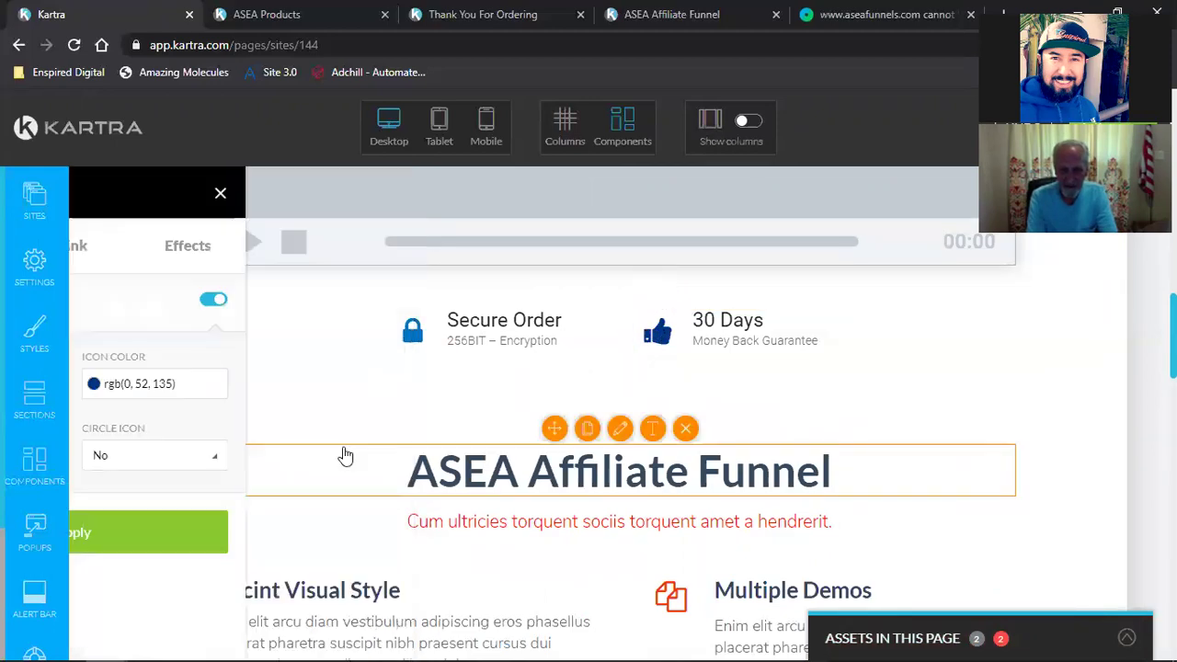
Step: Make the 30 Days thumbs-up icon blue rgb(0, 117, 195) and close the settings
{"action": "left_click", "coordinate": [306, 384]}
{"action": "triple_click", "coordinate": [308, 561]}
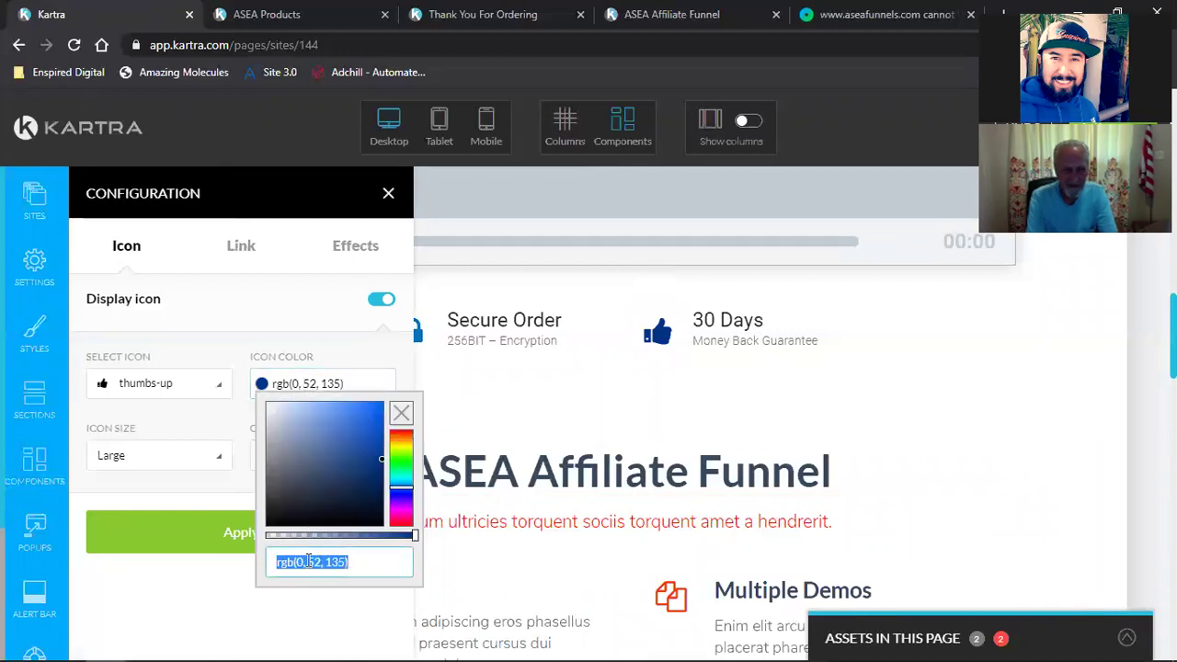
{"action": "type", "text": "rgb(0, 117, 195)"}
{"action": "left_click", "coordinate": [235, 546]}
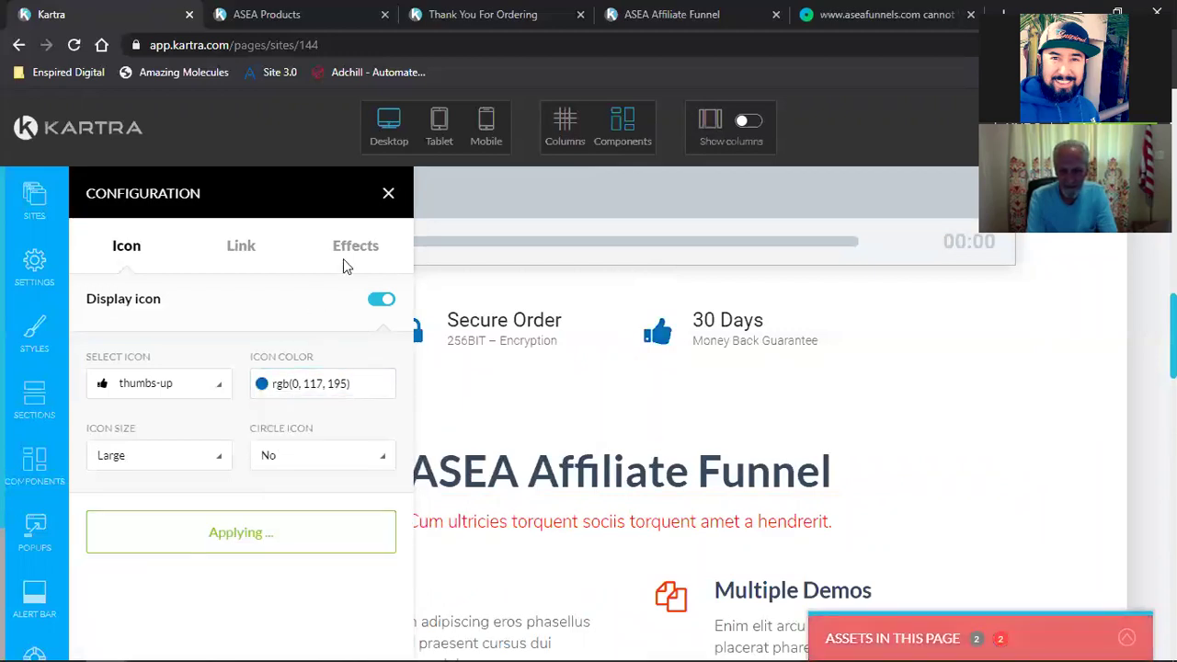
{"action": "left_click", "coordinate": [388, 195]}
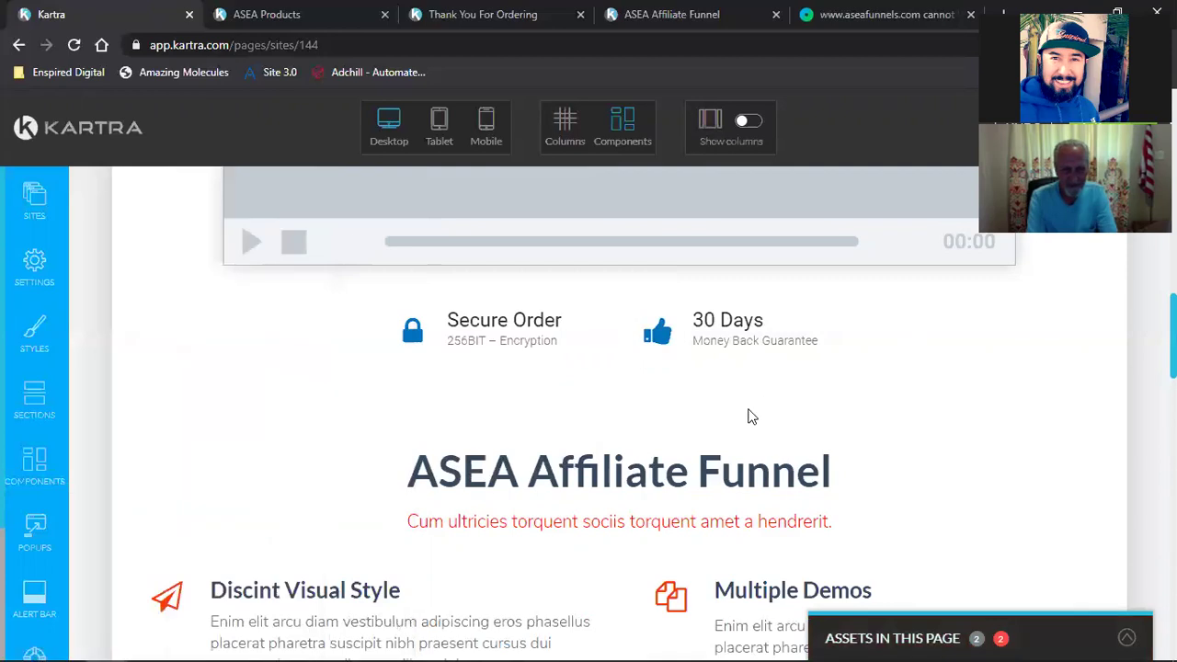
{"action": "scroll", "coordinate": [751, 415], "scroll_direction": "down", "scroll_amount": 3}
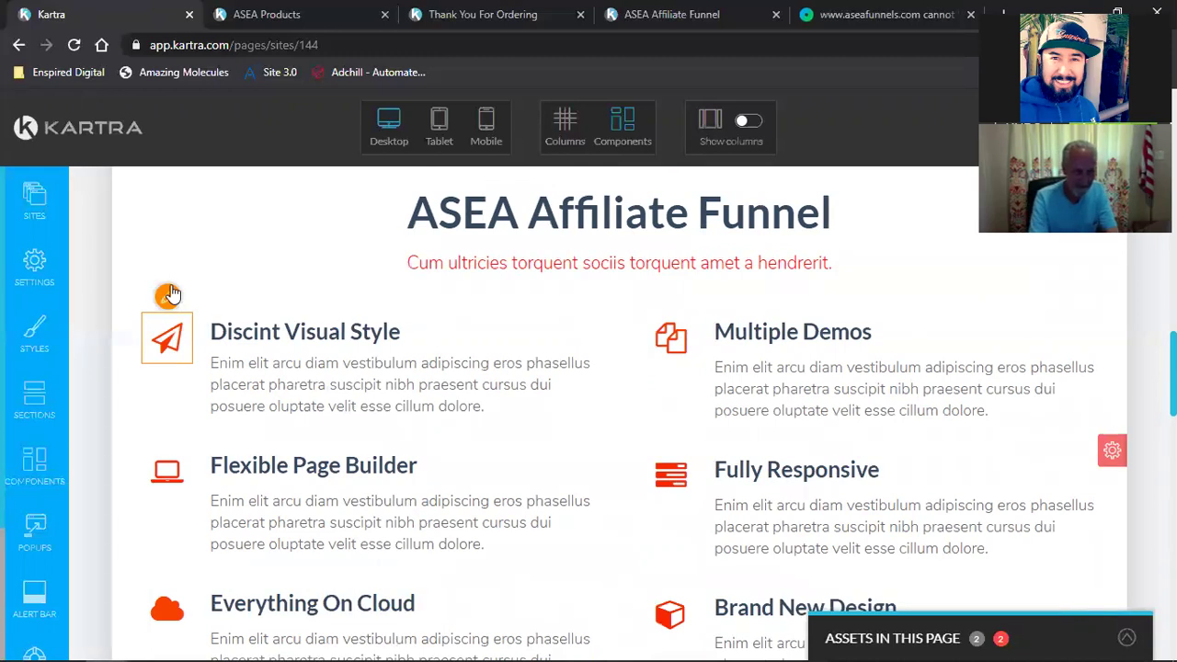
Step: Recolor the paper-plane and Multiple Demos icons to rgb(0, 117, 195)
{"action": "left_click", "coordinate": [167, 294]}
{"action": "left_click", "coordinate": [306, 394]}
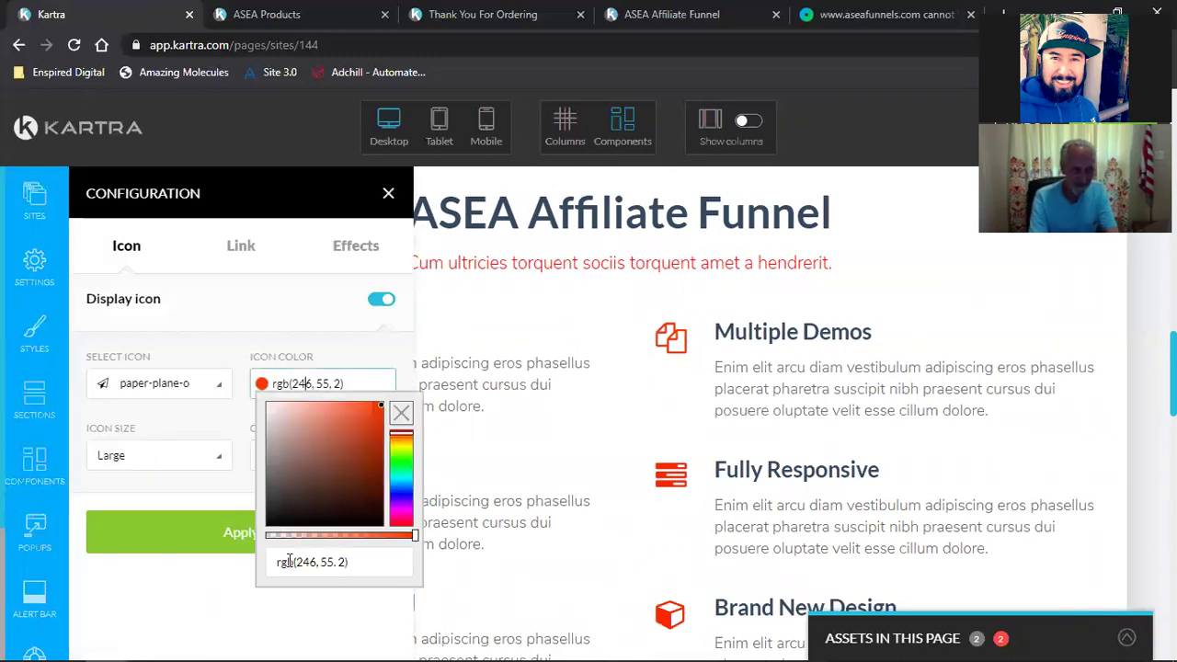
{"action": "left_click_drag", "start_coordinate": [354, 562], "coordinate": [277, 561]}
{"action": "type", "text": "rgb(0, 117, 195)"}
{"action": "left_click", "coordinate": [210, 558]}
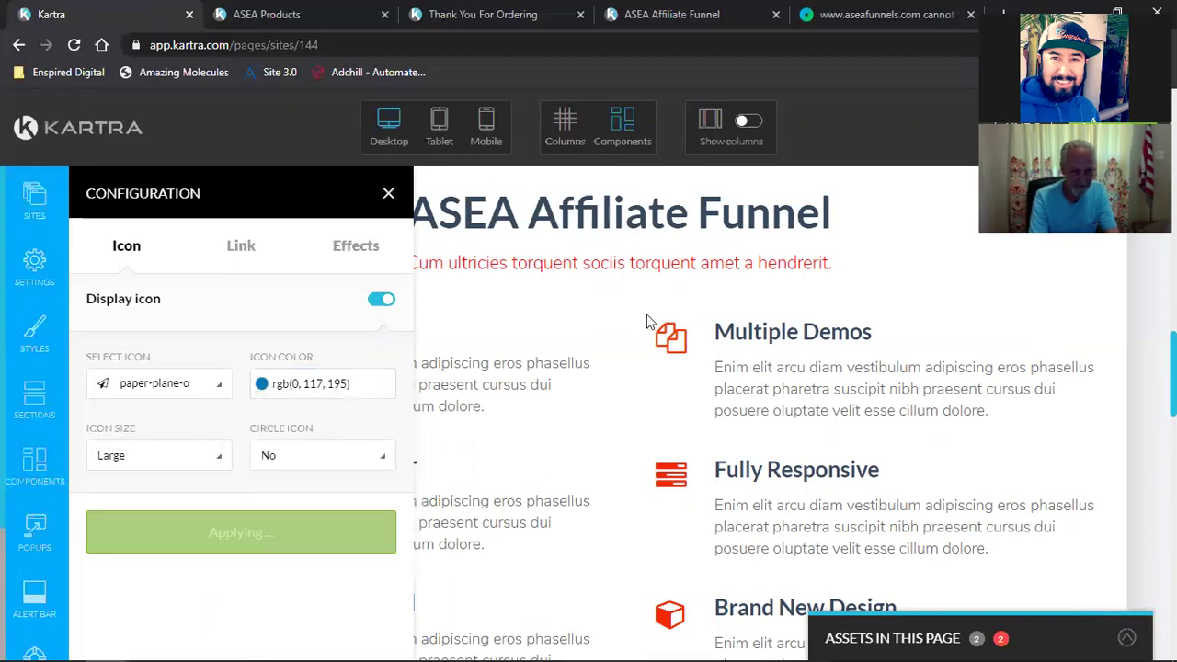
{"action": "mouse_move", "coordinate": [671, 299]}
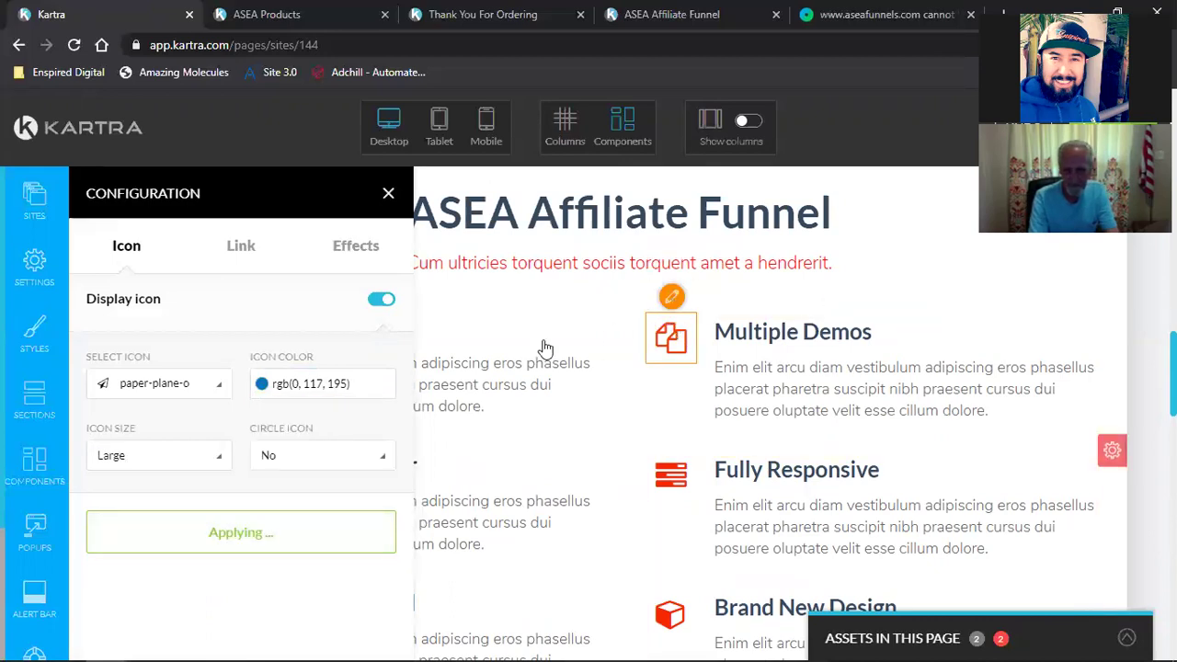
{"action": "left_click", "coordinate": [315, 384]}
{"action": "double_click", "coordinate": [305, 562]}
{"action": "key", "text": "ctrl+a"}
{"action": "type", "text": "rgb(0, 117, 195)"}
{"action": "left_click", "coordinate": [218, 546]}
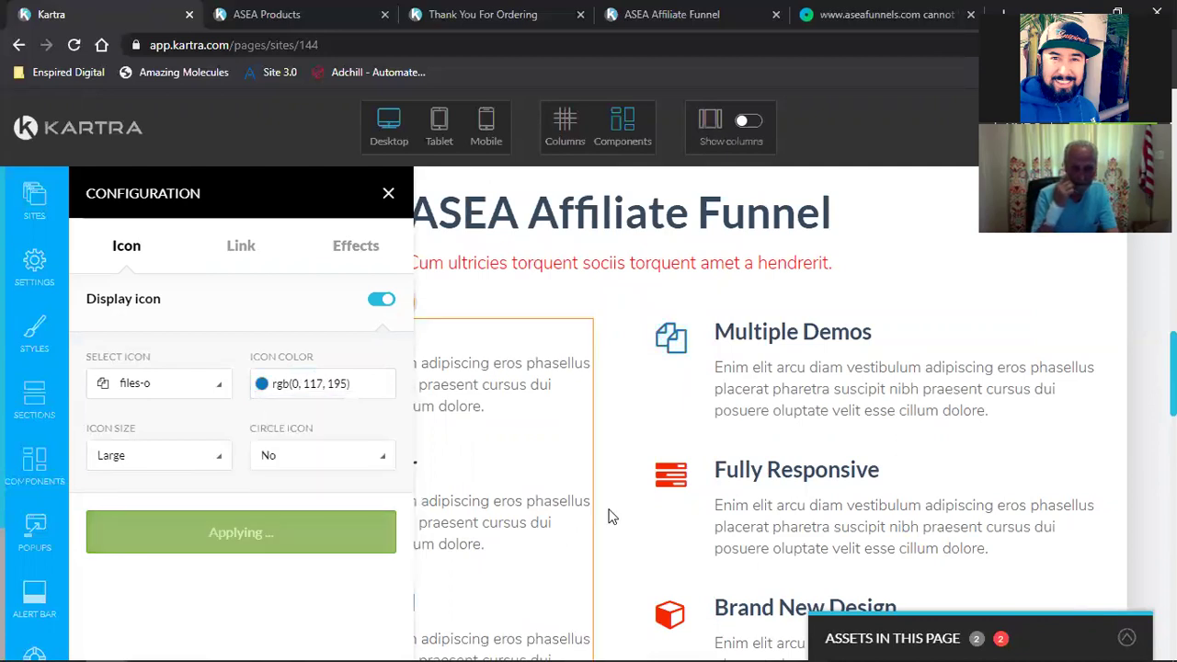
Step: Recolor the Fully Responsive and Brand New Design icons to rgb(0, 117, 195)
{"action": "mouse_move", "coordinate": [672, 430]}
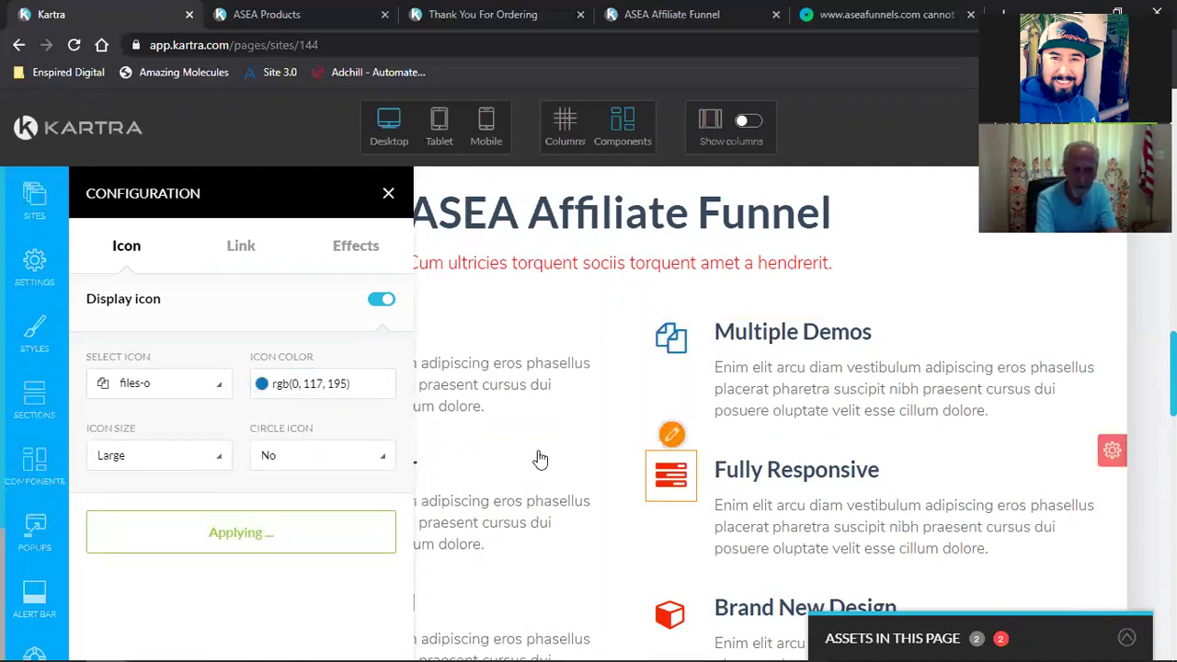
{"action": "left_click", "coordinate": [322, 384]}
{"action": "key", "text": "ctrl+a"}
{"action": "type", "text": "rgb(0, 117, 195)"}
{"action": "left_click", "coordinate": [229, 540]}
{"action": "scroll", "coordinate": [714, 501], "scroll_direction": "down", "scroll_amount": 2}
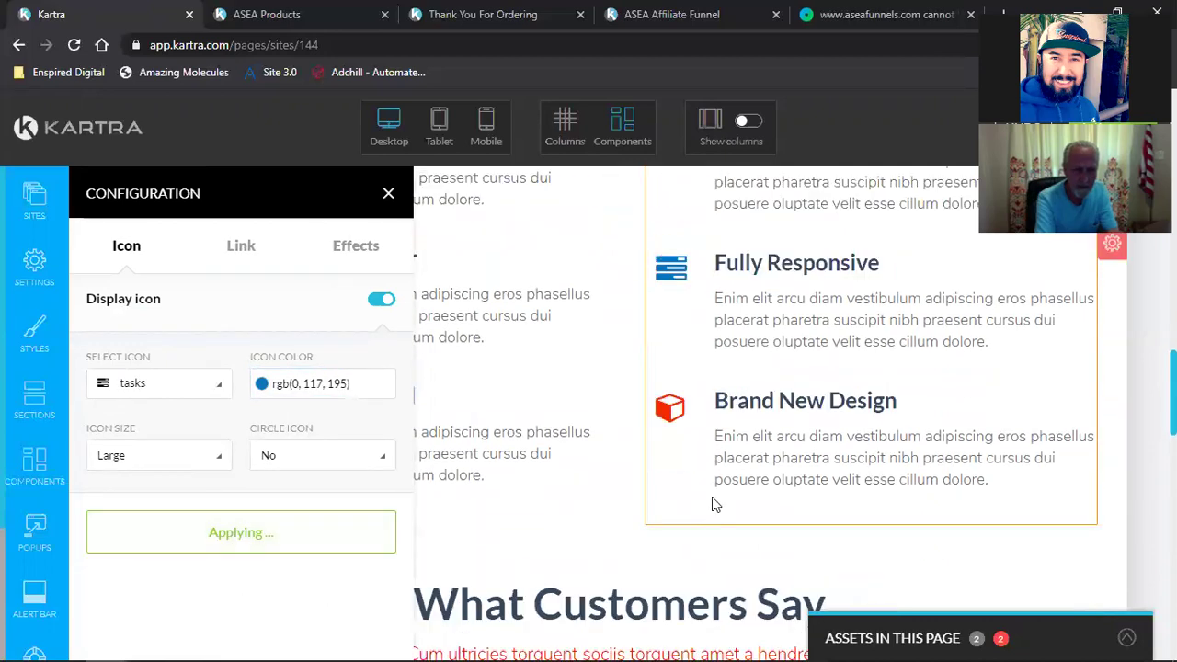
{"action": "scroll", "coordinate": [715, 504], "scroll_direction": "down", "scroll_amount": 1}
{"action": "mouse_move", "coordinate": [673, 326]}
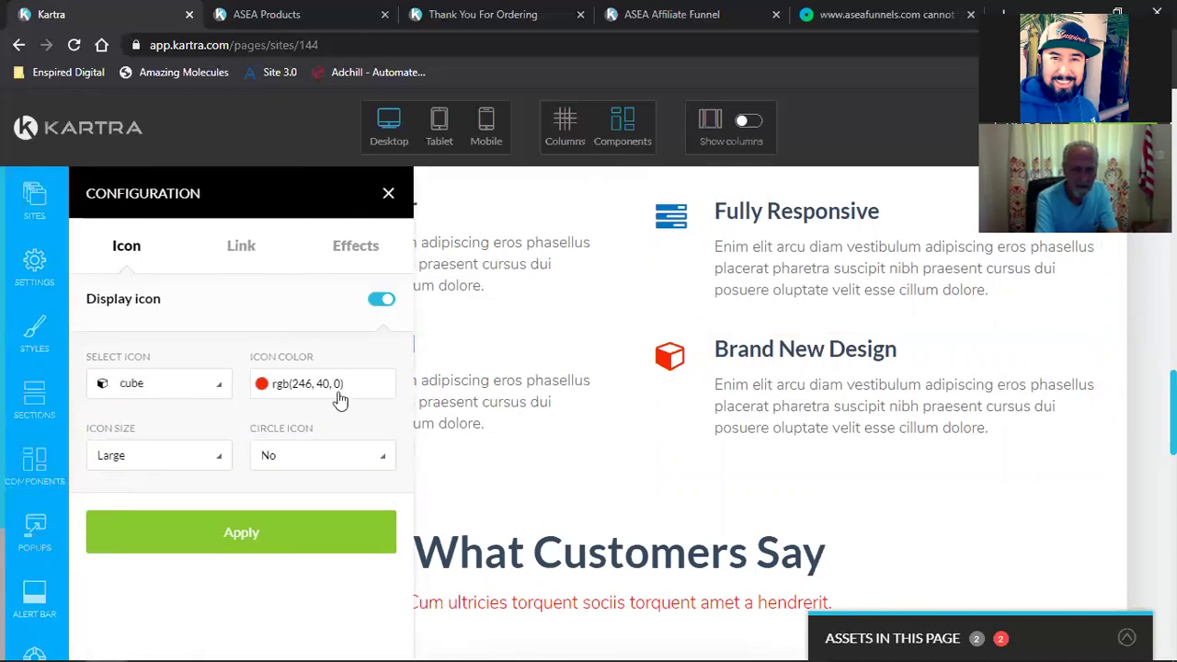
{"action": "left_click", "coordinate": [336, 397]}
{"action": "triple_click", "coordinate": [320, 563]}
{"action": "type", "text": "rgb(0, 117, 195)"}
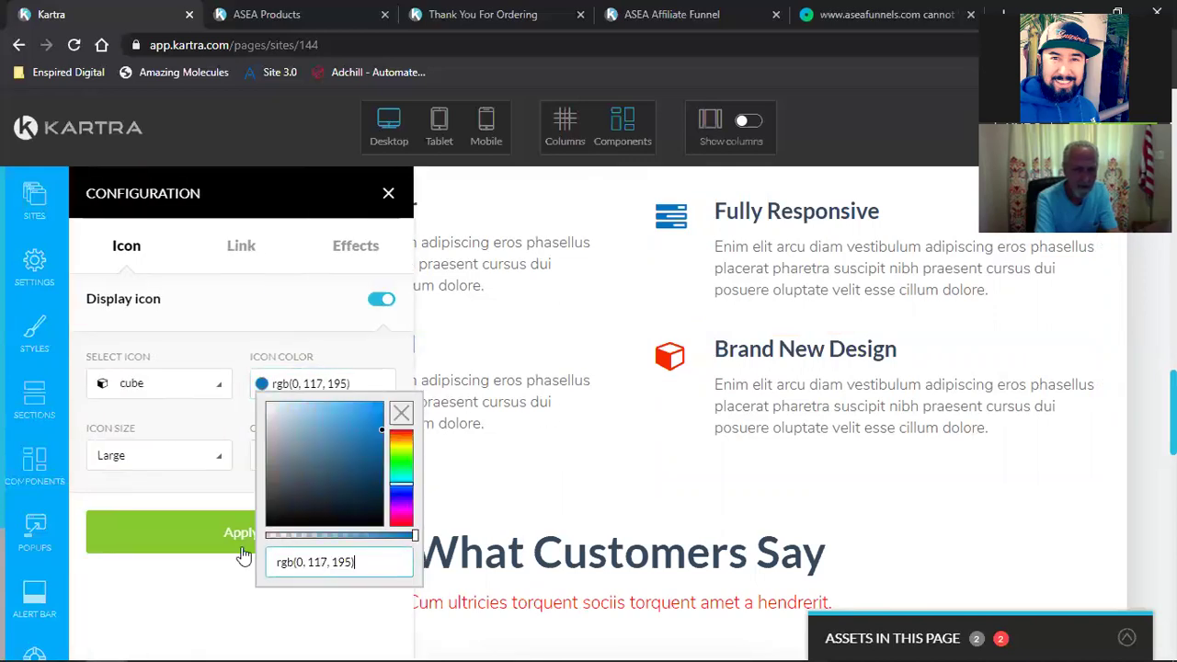
{"action": "left_click", "coordinate": [240, 543]}
{"action": "key", "text": "Escape"}
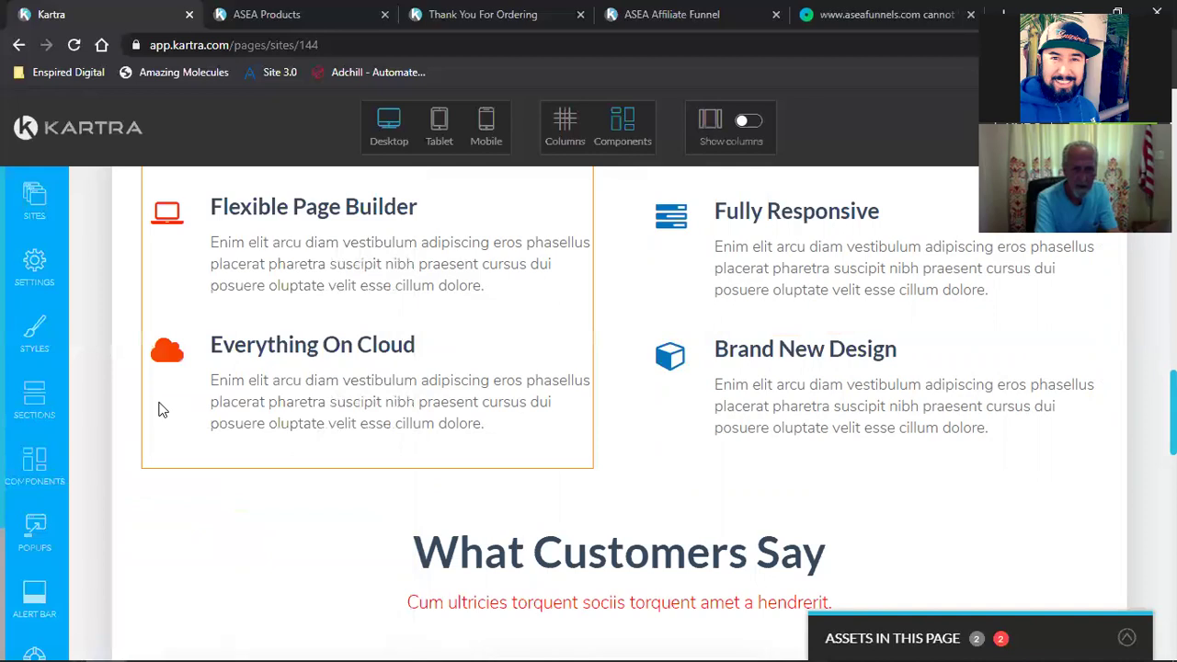
Step: Recolor the cloud icon to rgb(0, 117, 195) and close its settings
{"action": "mouse_move", "coordinate": [160, 344]}
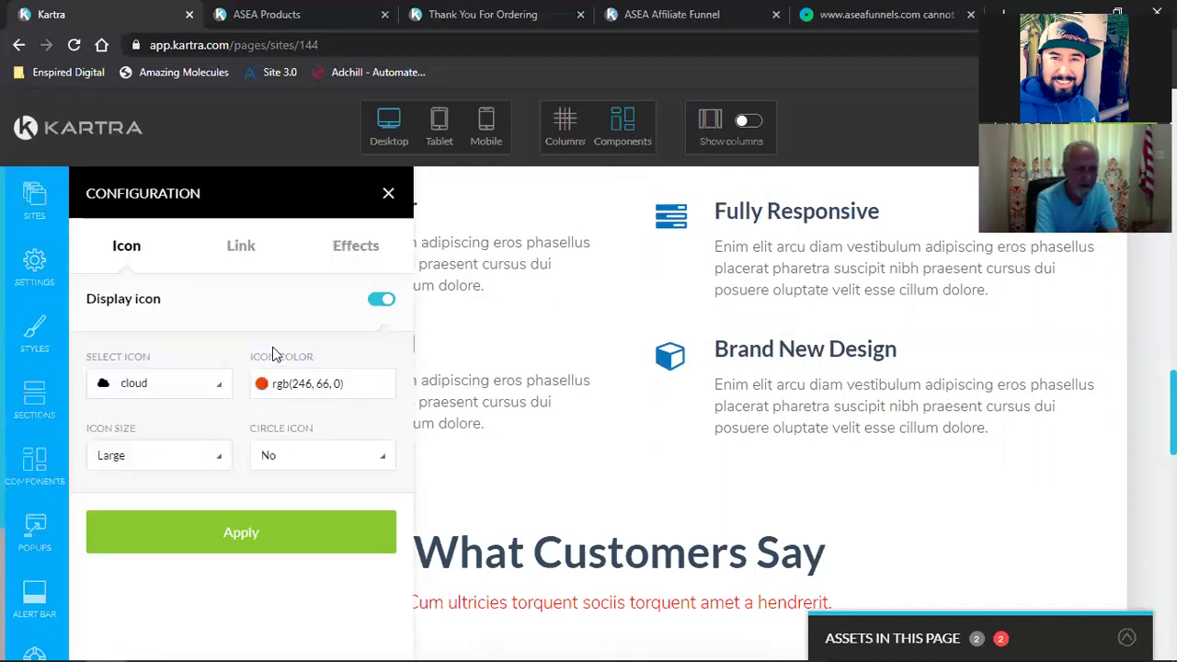
{"action": "left_click", "coordinate": [299, 387]}
{"action": "triple_click", "coordinate": [318, 563]}
{"action": "type", "text": "rgb(0, 117, 195)"}
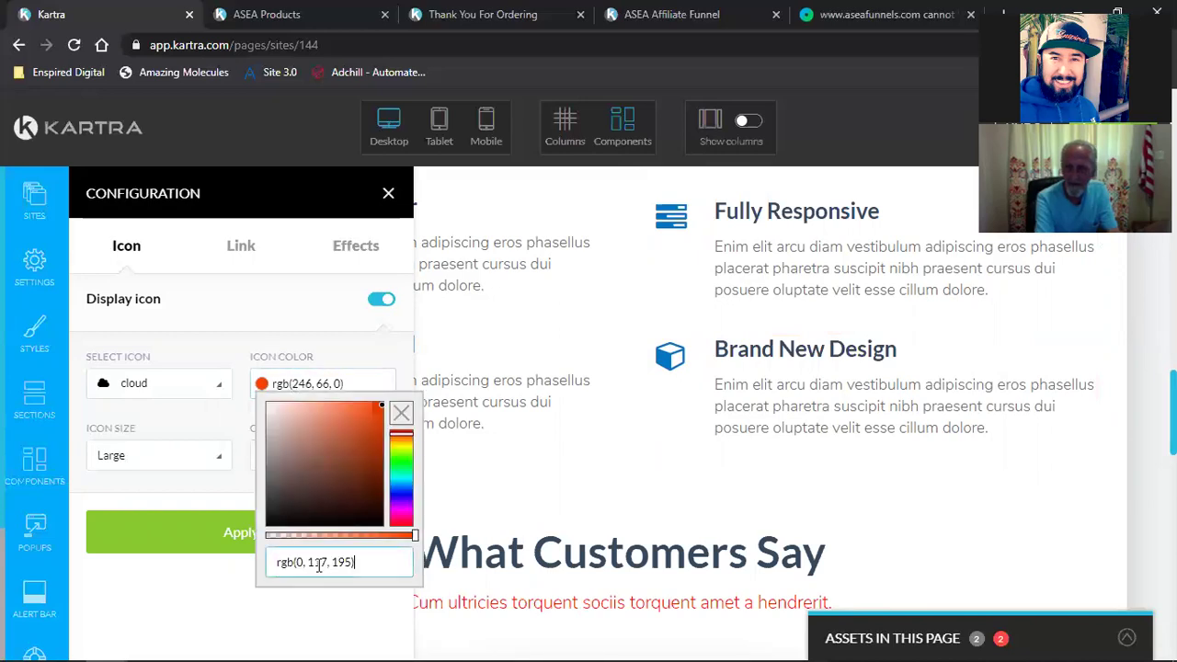
{"action": "left_click", "coordinate": [206, 545]}
{"action": "left_click", "coordinate": [386, 191]}
{"action": "scroll", "coordinate": [171, 307], "scroll_direction": "up", "scroll_amount": 1}
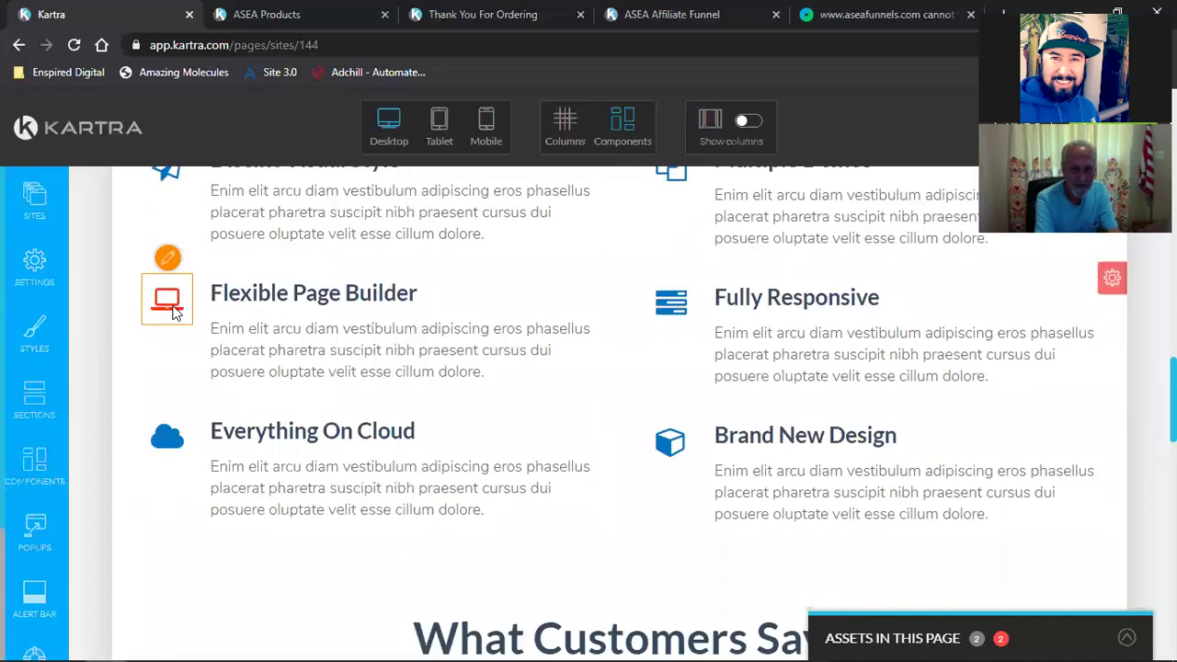
Step: Recolor the Flexible Page Builder laptop icon to rgb(0, 117, 195) and close its settings
{"action": "left_click", "coordinate": [165, 259]}
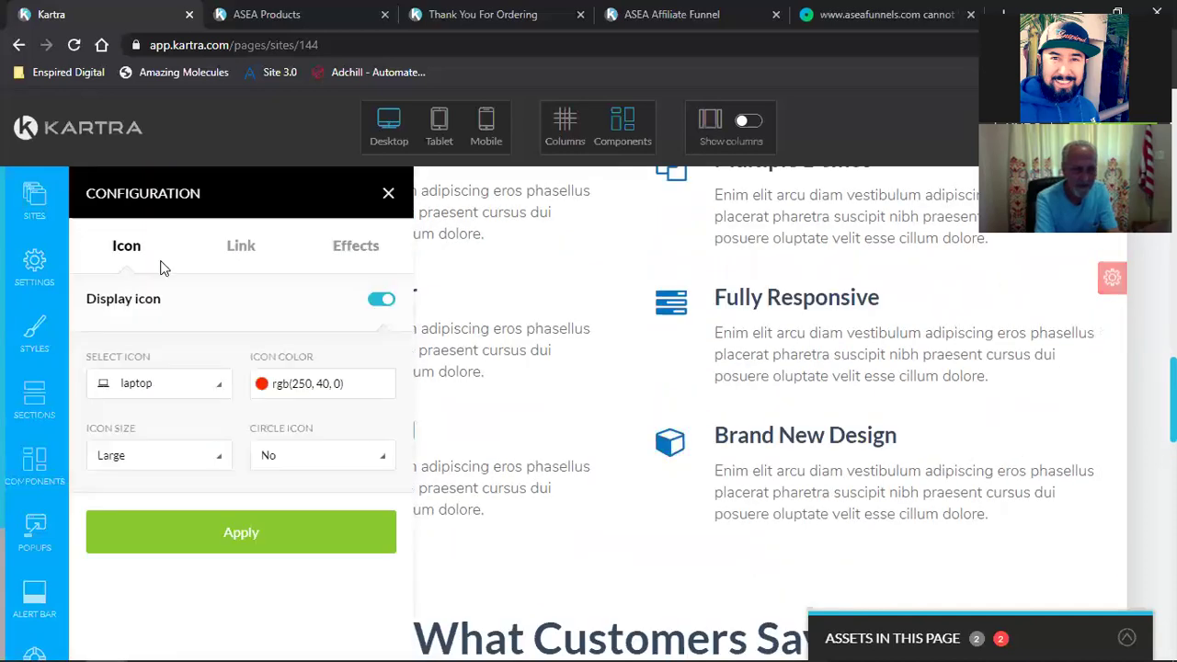
{"action": "left_click", "coordinate": [298, 384]}
{"action": "double_click", "coordinate": [324, 562]}
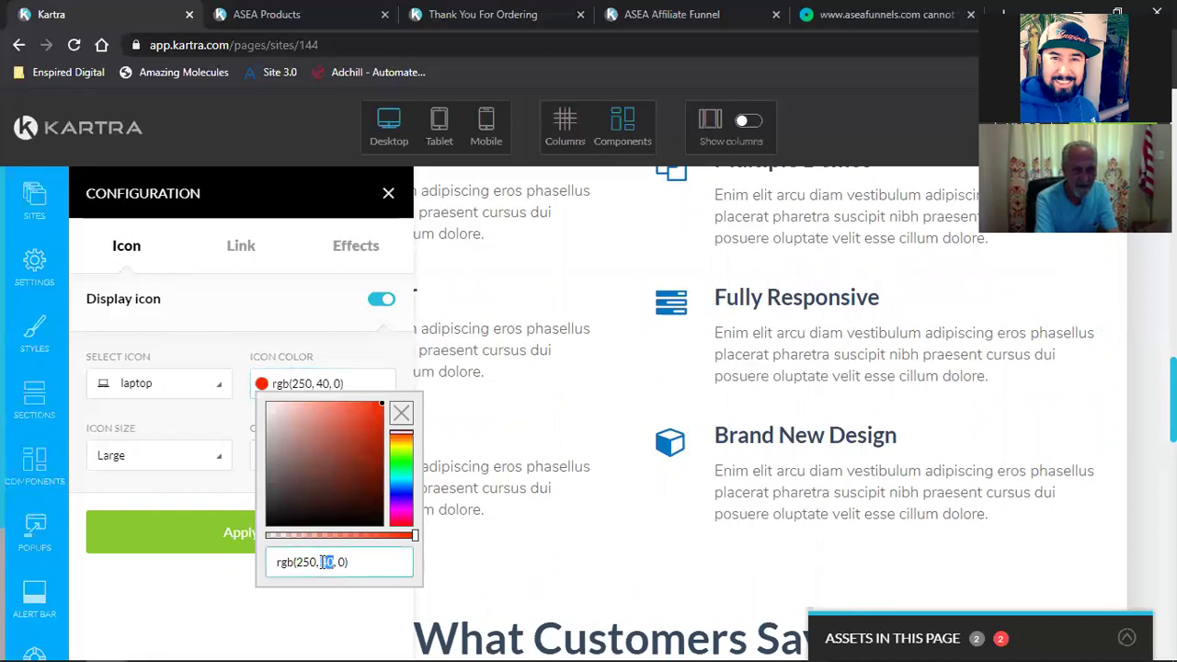
{"action": "triple_click", "coordinate": [324, 561]}
{"action": "type", "text": "rgb(0, 117, 195)"}
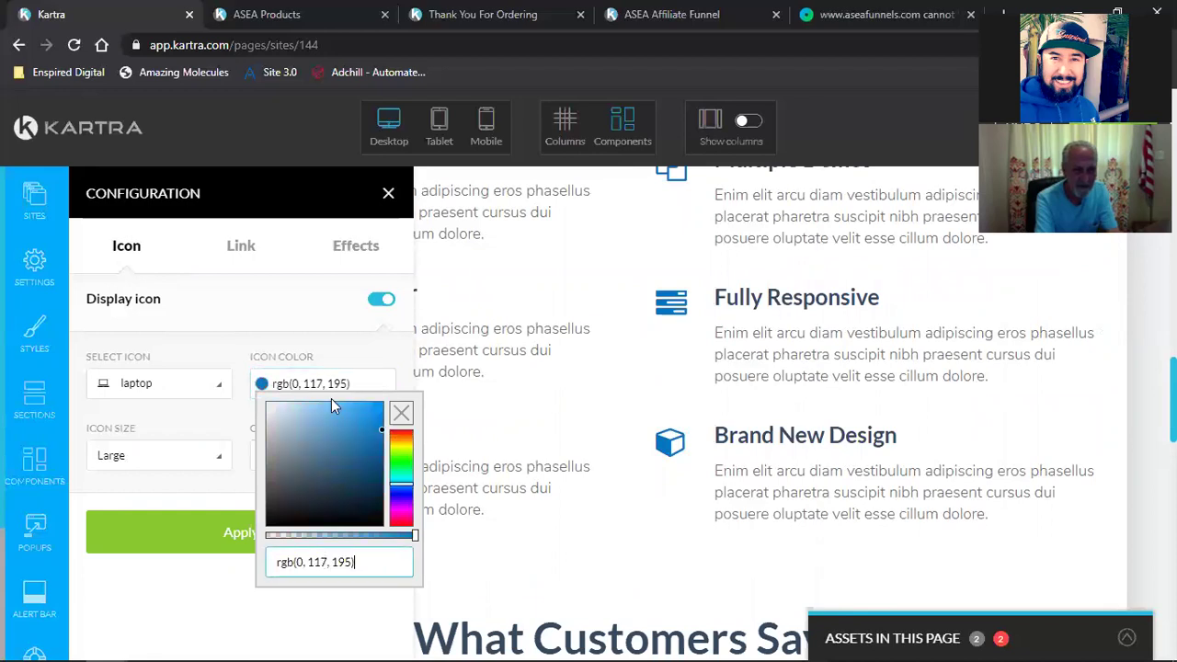
{"action": "left_click", "coordinate": [388, 193]}
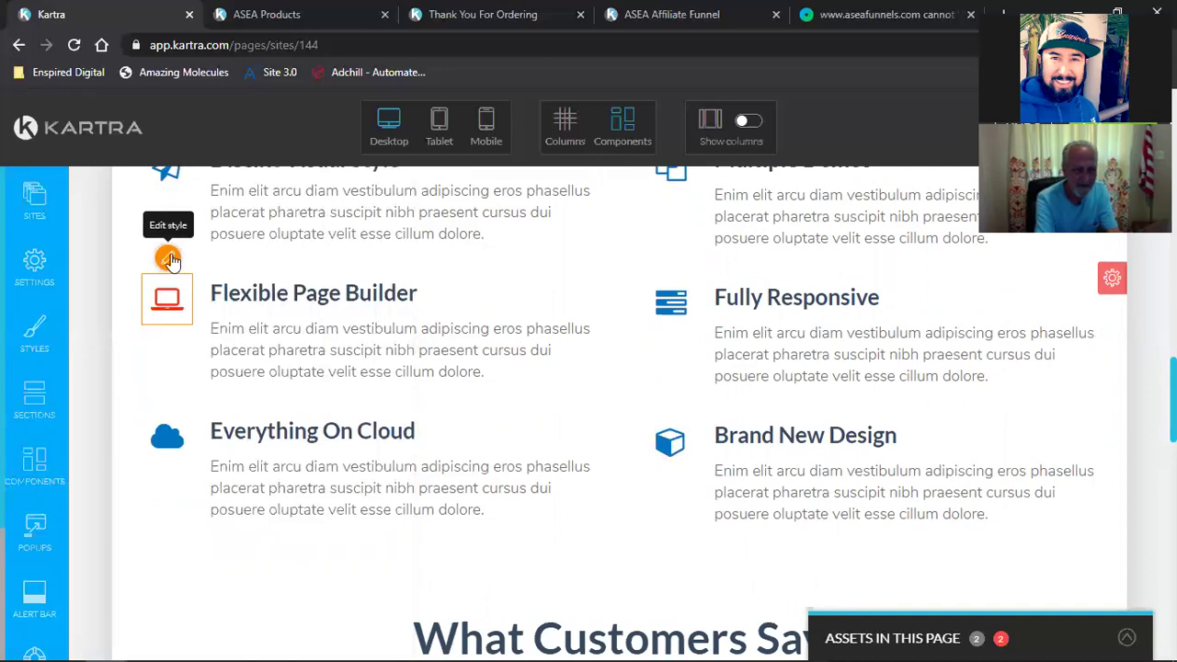
{"action": "left_click", "coordinate": [272, 386]}
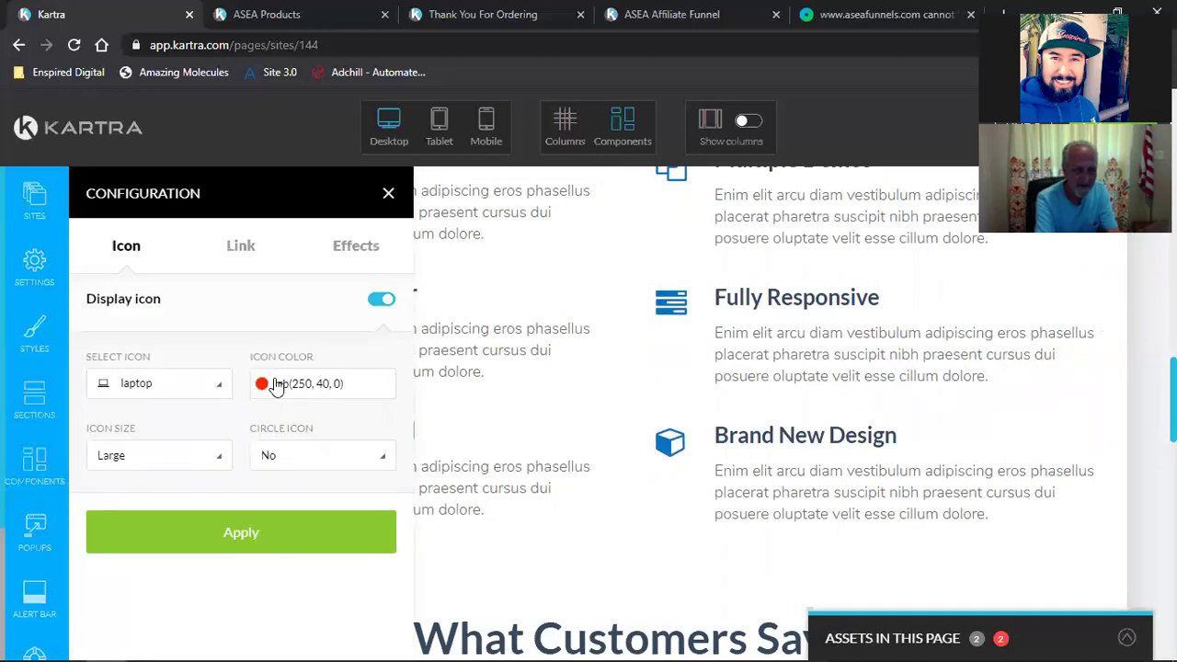
{"action": "left_click", "coordinate": [311, 386]}
{"action": "triple_click", "coordinate": [312, 562]}
{"action": "type", "text": "rgb(0, 117, 195)"}
{"action": "left_click", "coordinate": [223, 540]}
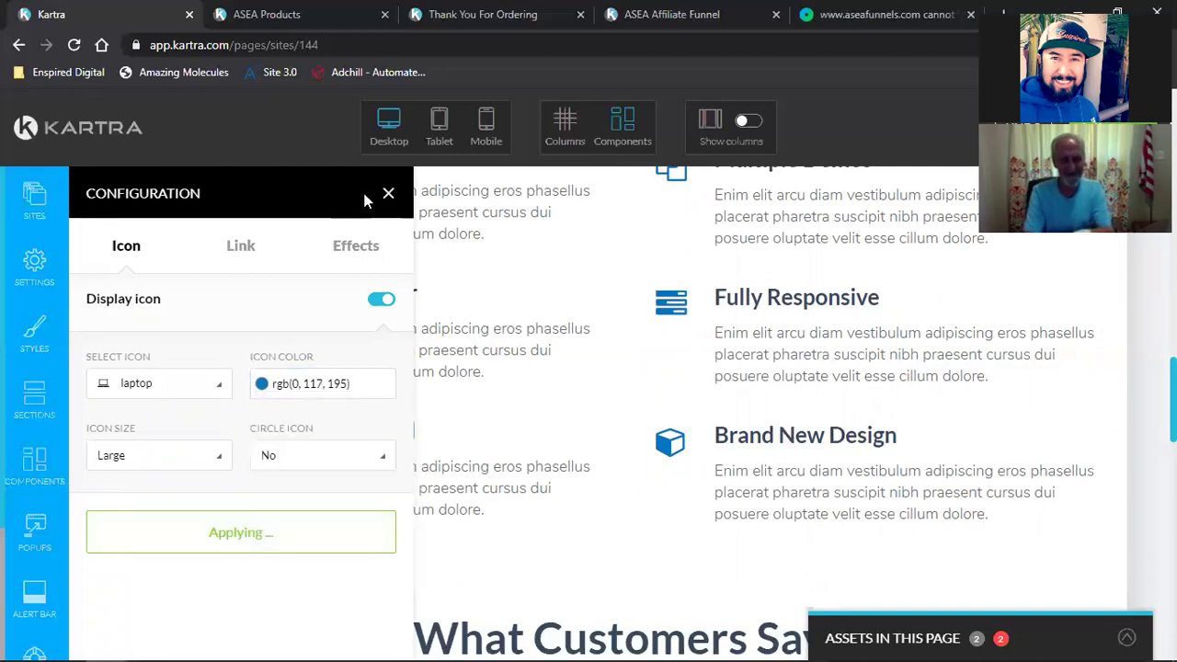
{"action": "left_click", "coordinate": [389, 195]}
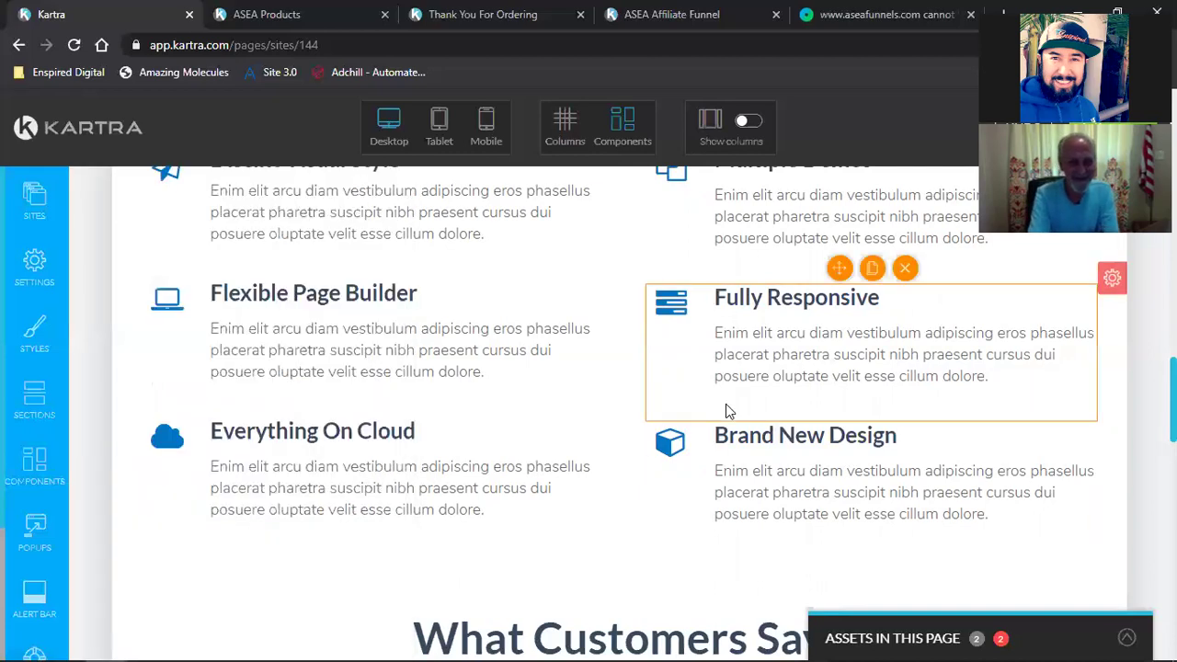
{"action": "scroll", "coordinate": [728, 409], "scroll_direction": "up", "scroll_amount": 2}
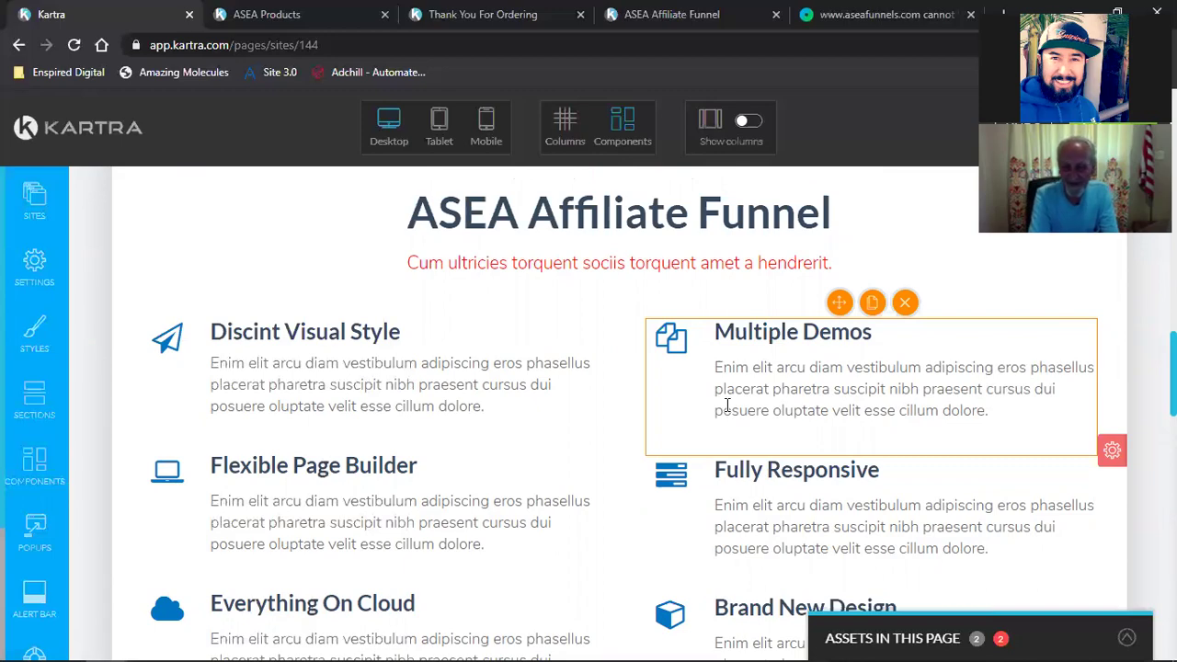
{"action": "scroll", "coordinate": [727, 406], "scroll_direction": "down", "scroll_amount": 8}
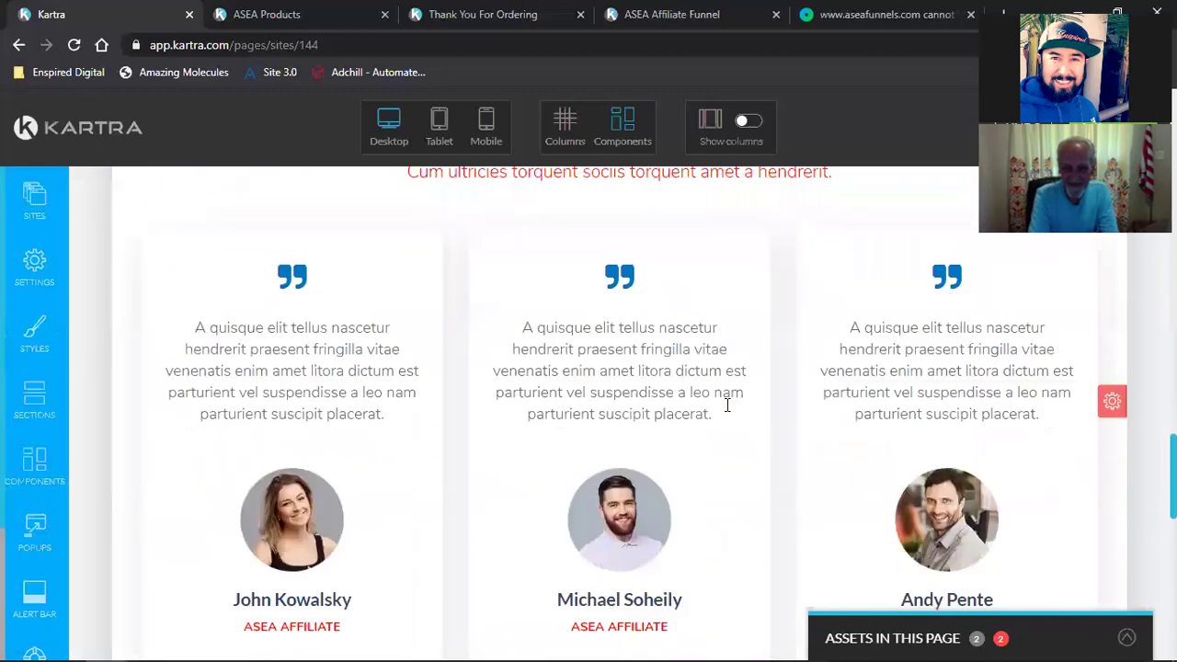
{"action": "scroll", "coordinate": [728, 405], "scroll_direction": "down", "scroll_amount": 10}
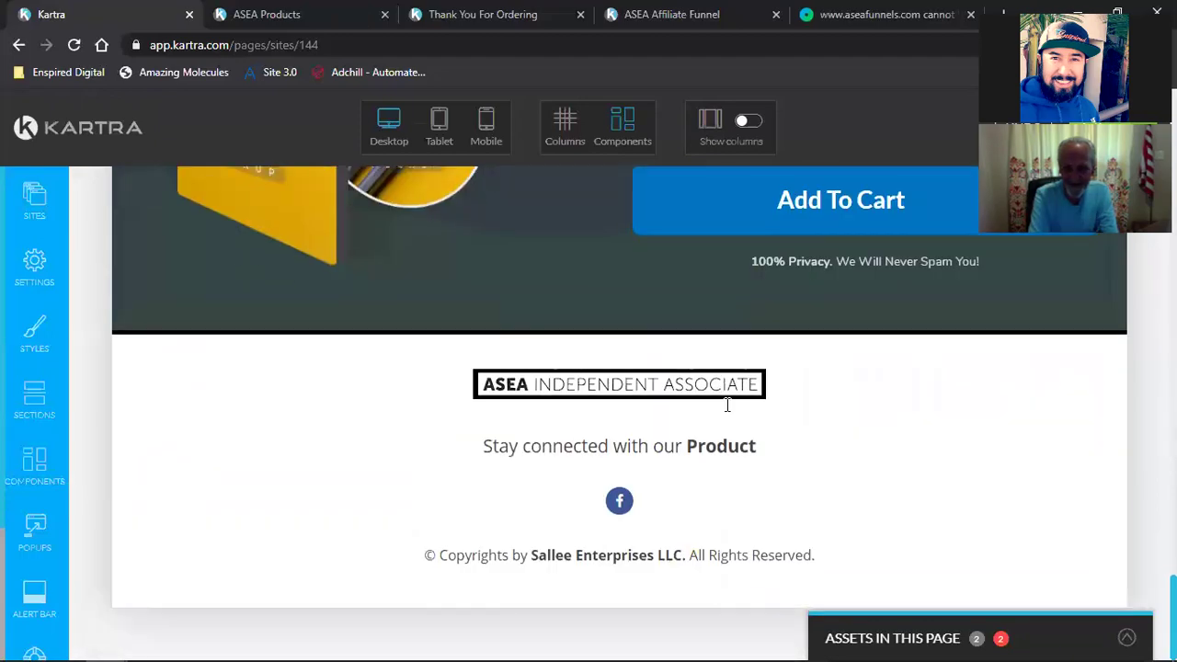
{"action": "scroll", "coordinate": [727, 405], "scroll_direction": "up", "scroll_amount": 20}
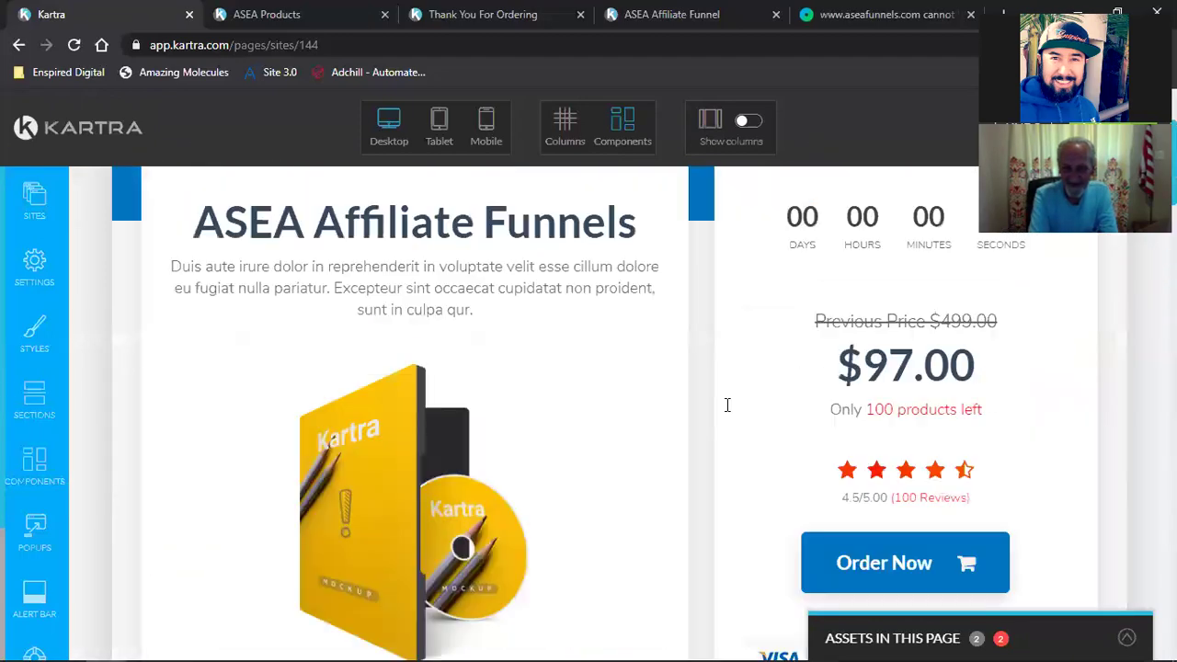
{"action": "scroll", "coordinate": [727, 405], "scroll_direction": "up", "scroll_amount": 3}
{"action": "scroll", "coordinate": [935, 214], "scroll_direction": "down", "scroll_amount": 6}
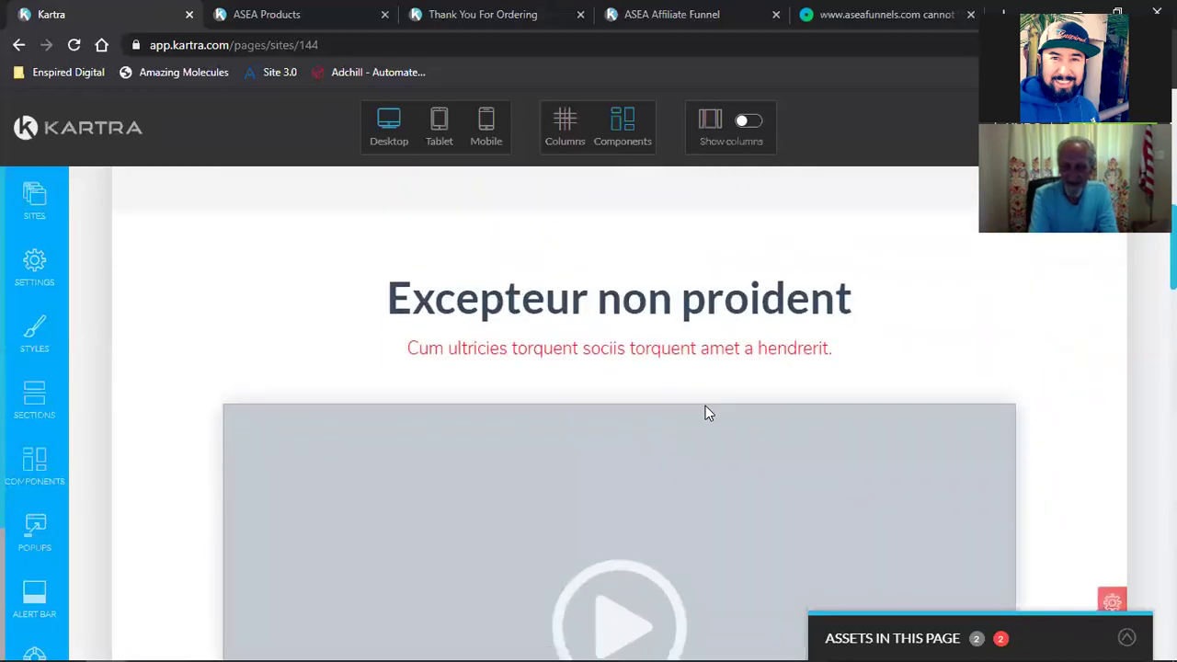
{"action": "scroll", "coordinate": [706, 410], "scroll_direction": "down", "scroll_amount": 9}
{"action": "scroll", "coordinate": [822, 422], "scroll_direction": "down", "scroll_amount": 3}
{"action": "scroll", "coordinate": [809, 418], "scroll_direction": "up", "scroll_amount": 2}
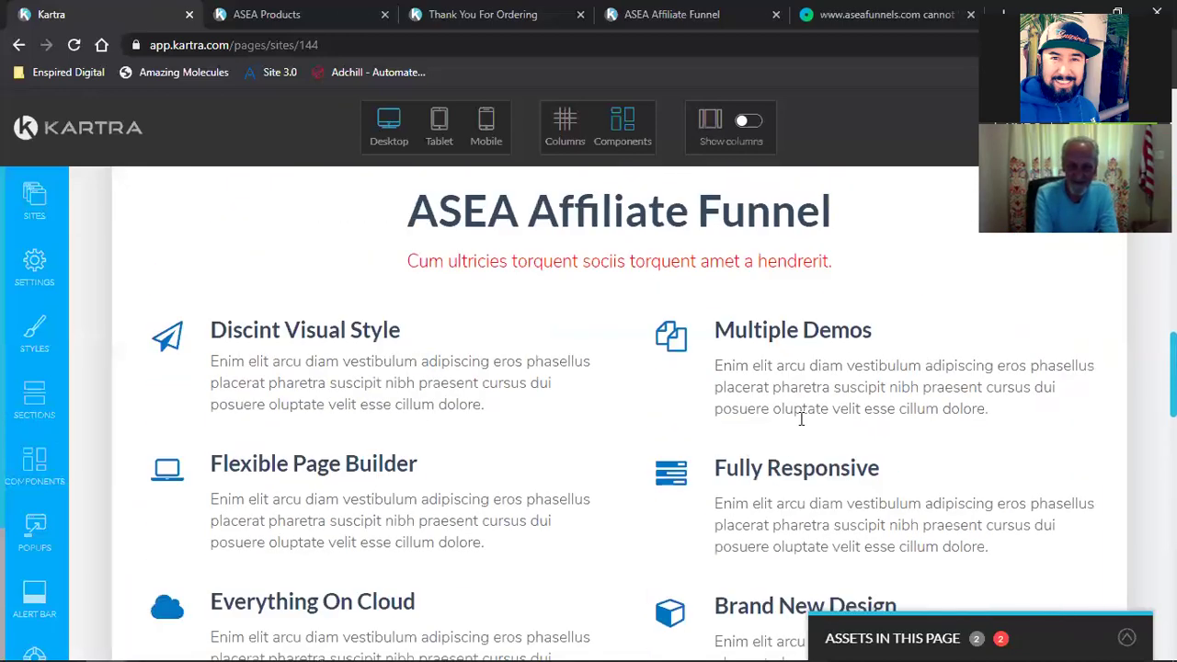
{"action": "left_click", "coordinate": [652, 233]}
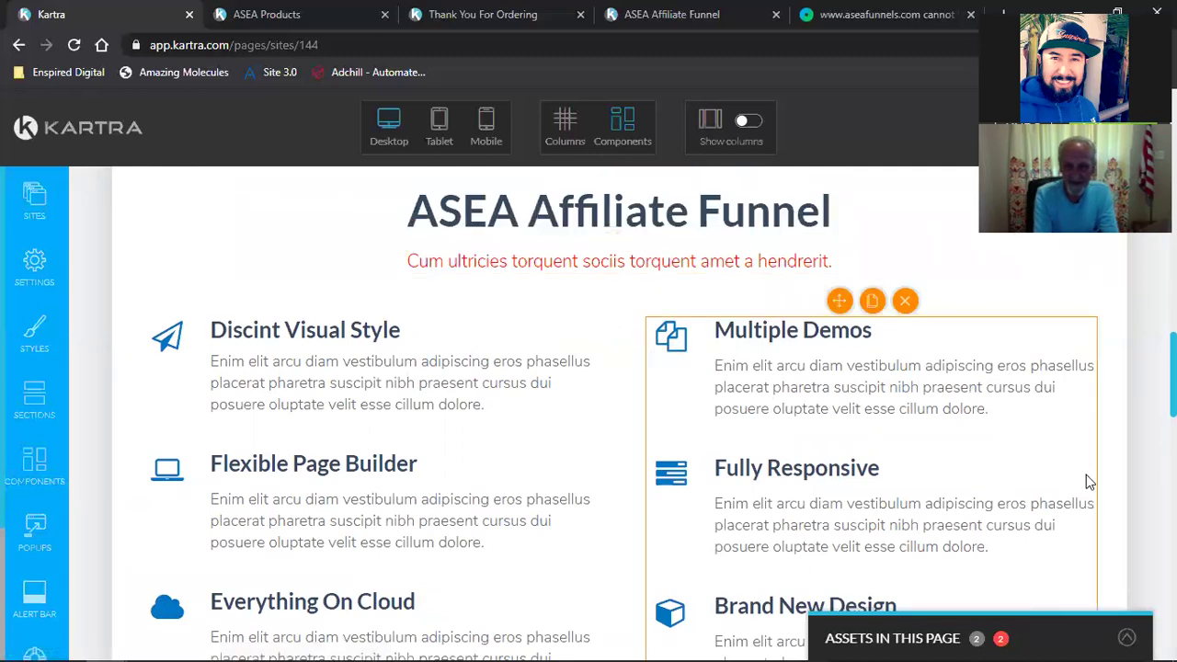
{"action": "scroll", "coordinate": [759, 479], "scroll_direction": "up", "scroll_amount": 3}
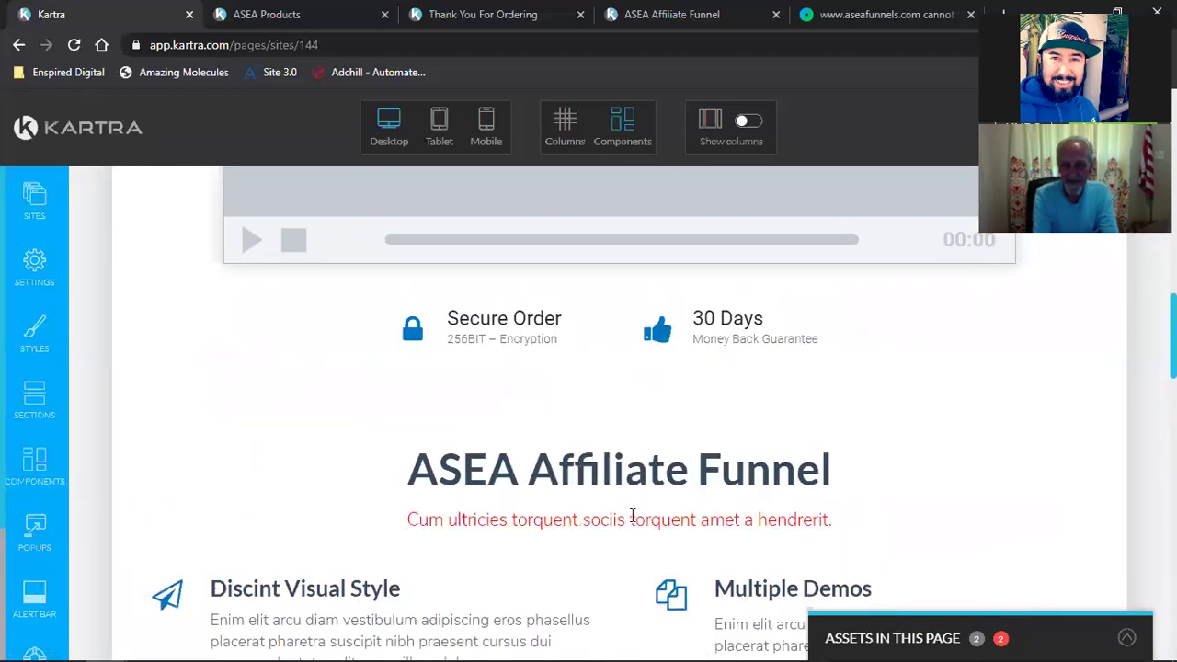
{"action": "mouse_move", "coordinate": [609, 524]}
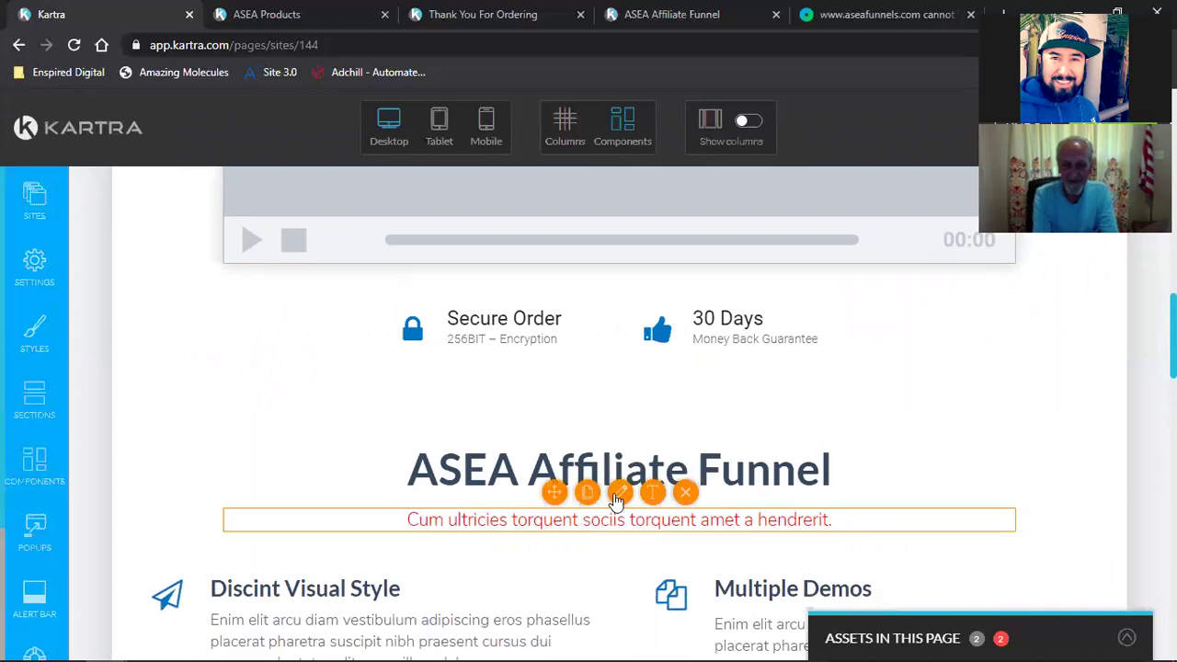
{"action": "left_click", "coordinate": [618, 494]}
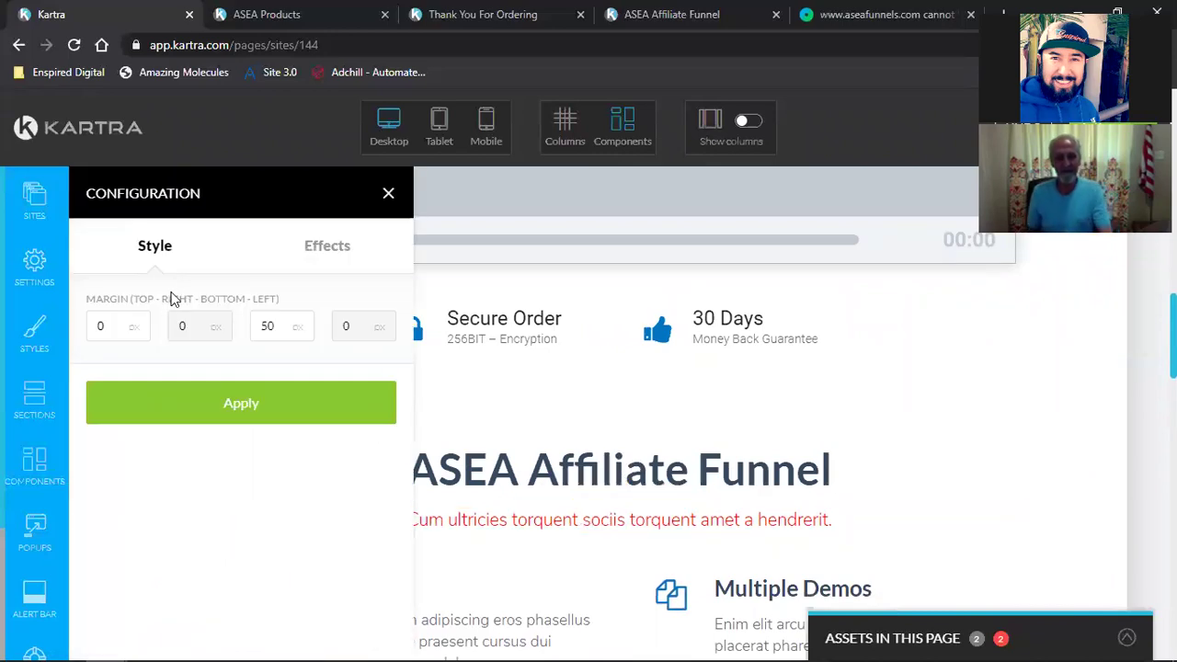
{"action": "left_click", "coordinate": [388, 199]}
{"action": "scroll", "coordinate": [790, 451], "scroll_direction": "up", "scroll_amount": 5}
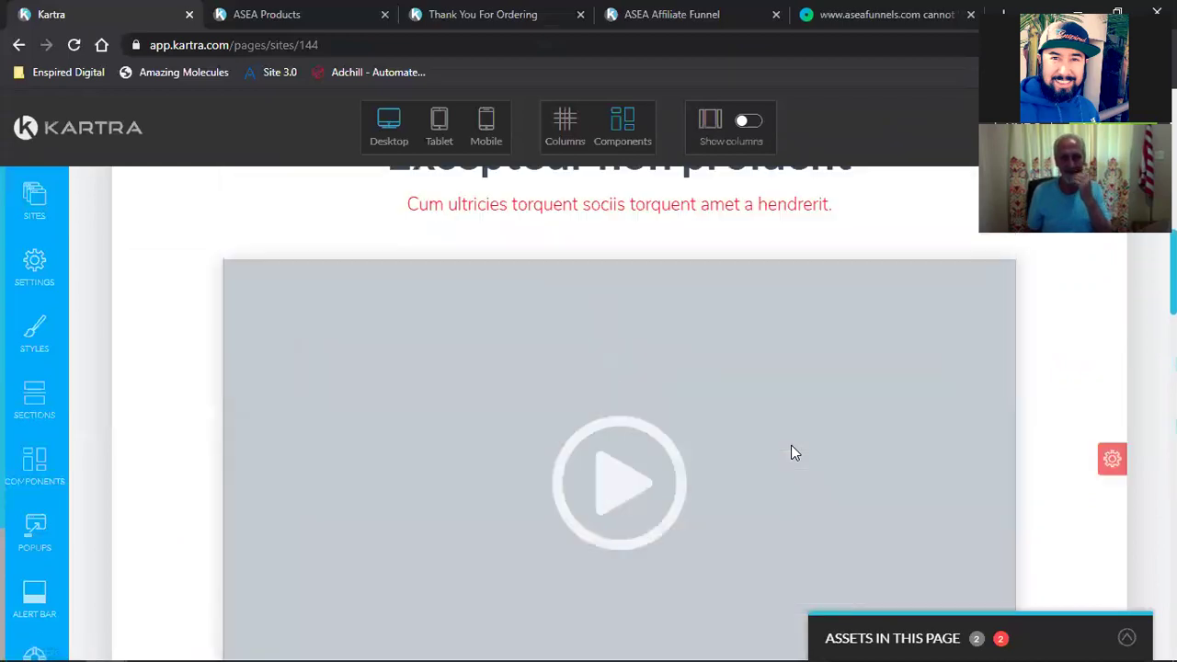
{"action": "scroll", "coordinate": [793, 450], "scroll_direction": "up", "scroll_amount": 2}
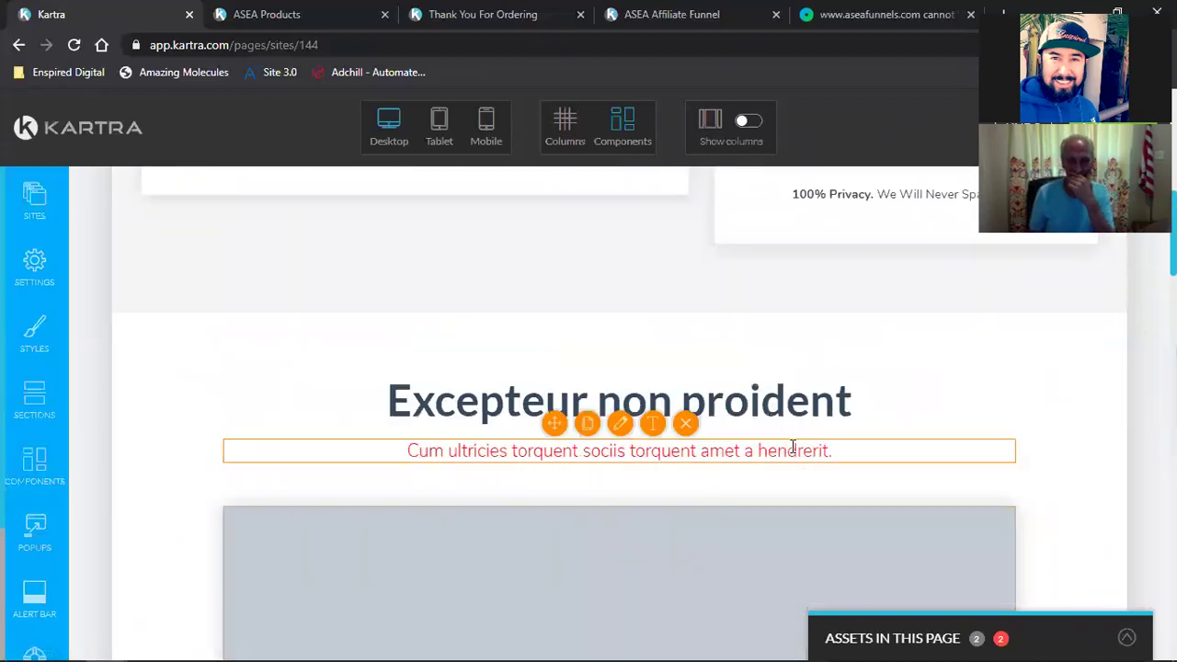
{"action": "scroll", "coordinate": [791, 448], "scroll_direction": "up", "scroll_amount": 2}
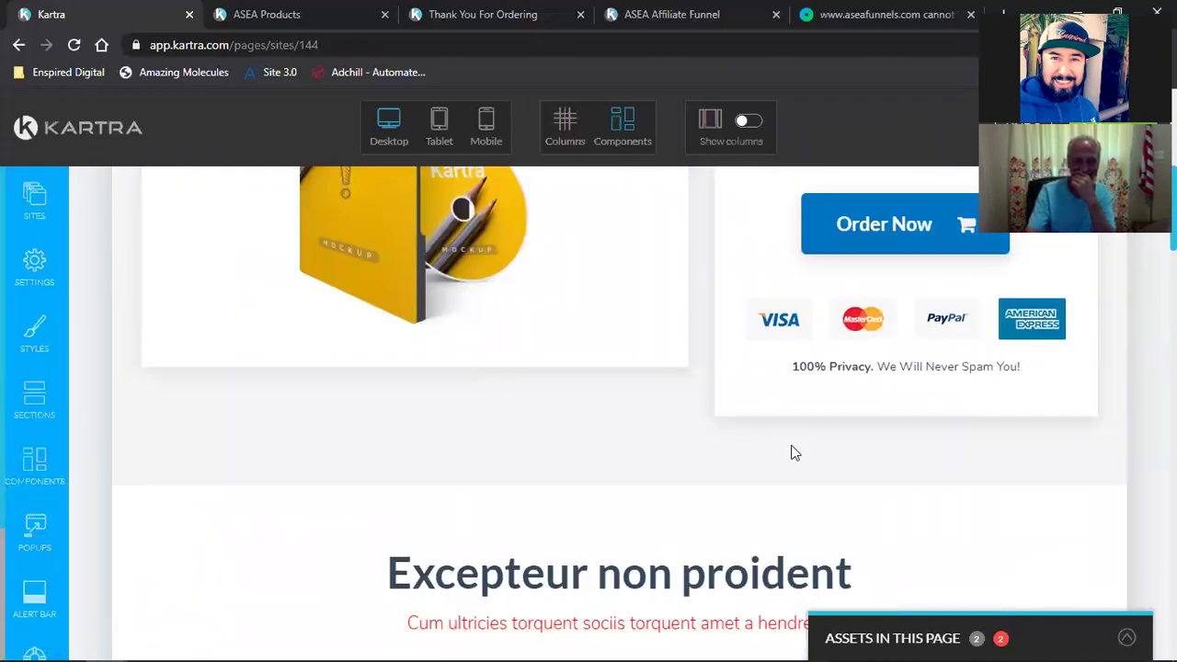
{"action": "scroll", "coordinate": [745, 464], "scroll_direction": "down", "scroll_amount": 1}
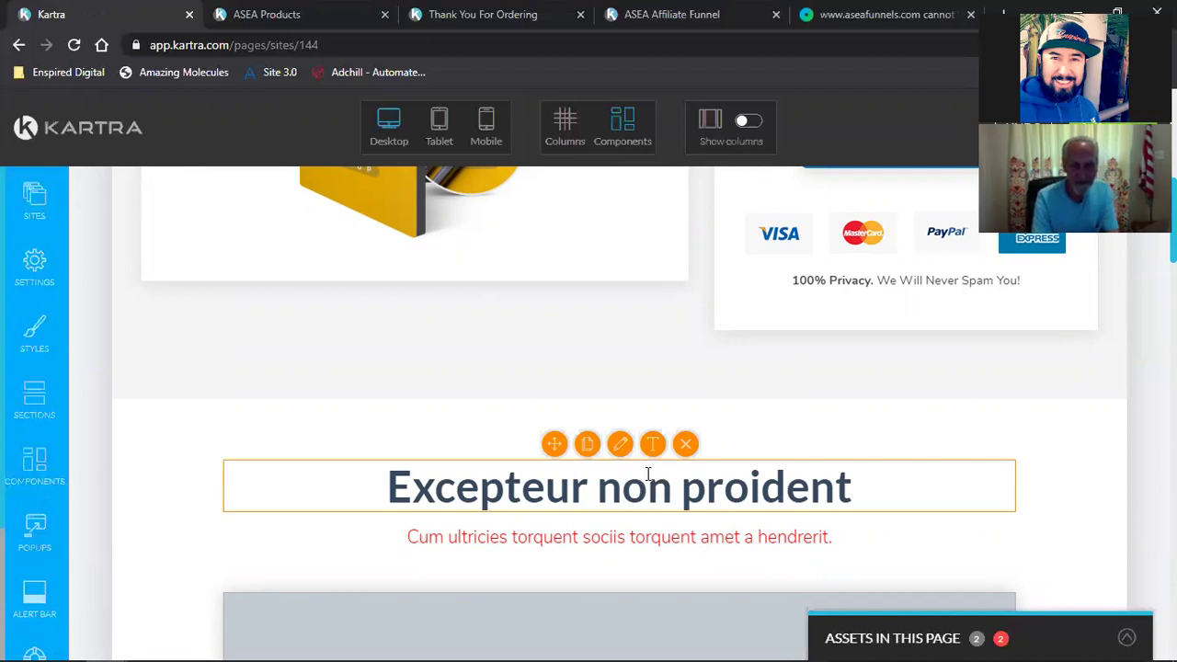
{"action": "scroll", "coordinate": [648, 474], "scroll_direction": "up", "scroll_amount": 6}
{"action": "scroll", "coordinate": [646, 475], "scroll_direction": "down", "scroll_amount": 2}
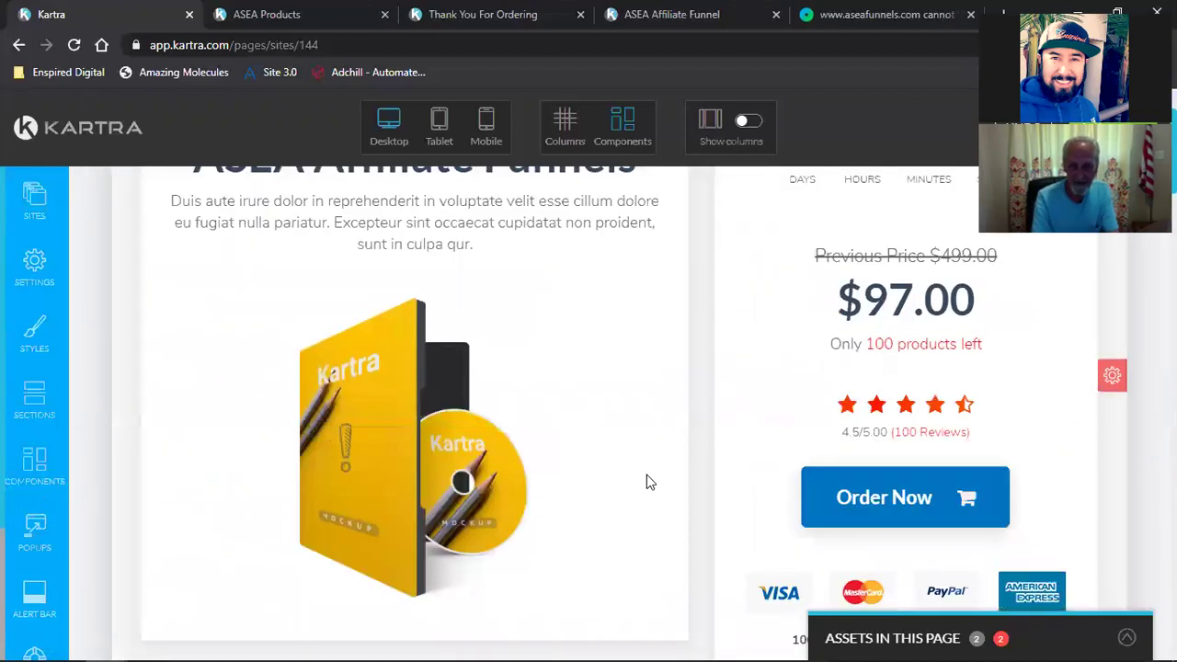
{"action": "scroll", "coordinate": [646, 475], "scroll_direction": "down", "scroll_amount": 3}
{"action": "scroll", "coordinate": [646, 474], "scroll_direction": "up", "scroll_amount": 4}
{"action": "scroll", "coordinate": [729, 472], "scroll_direction": "up", "scroll_amount": 1}
{"action": "scroll", "coordinate": [819, 481], "scroll_direction": "down", "scroll_amount": 5}
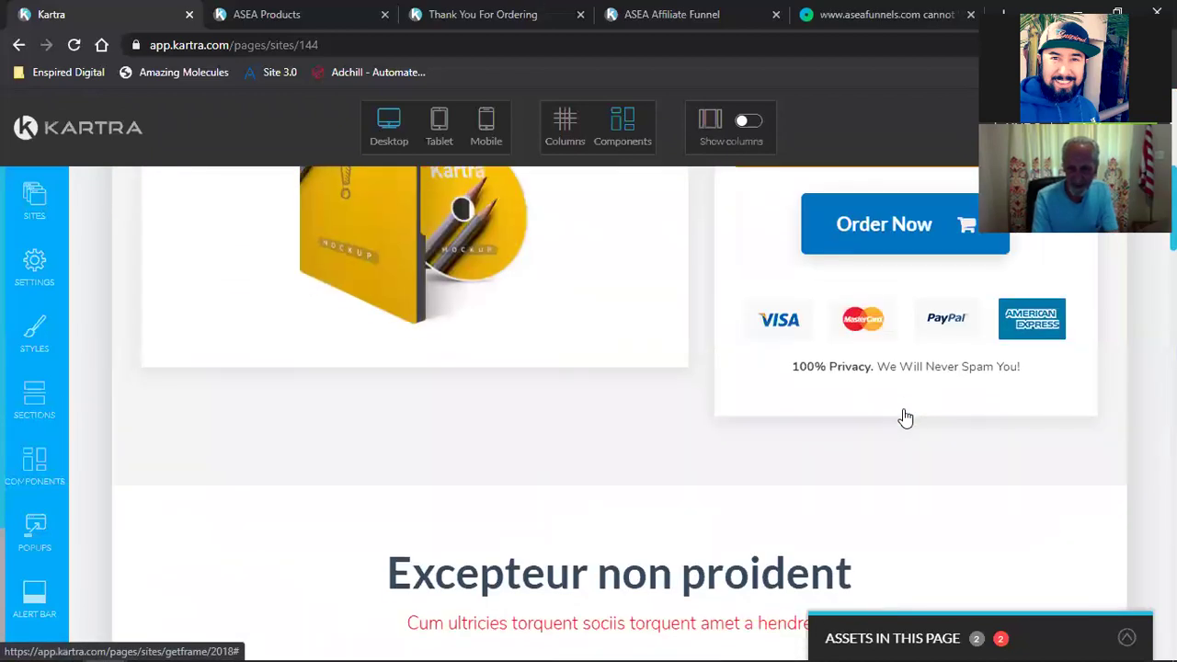
{"action": "scroll", "coordinate": [906, 369], "scroll_direction": "up", "scroll_amount": 6}
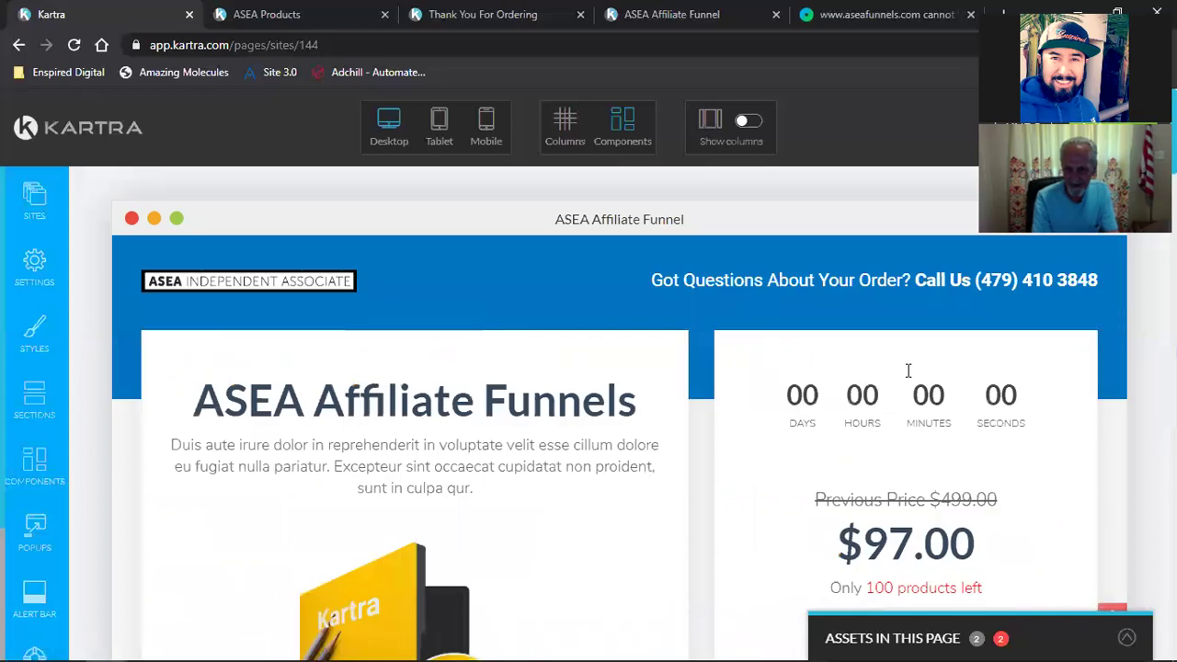
{"action": "mouse_move", "coordinate": [913, 344]}
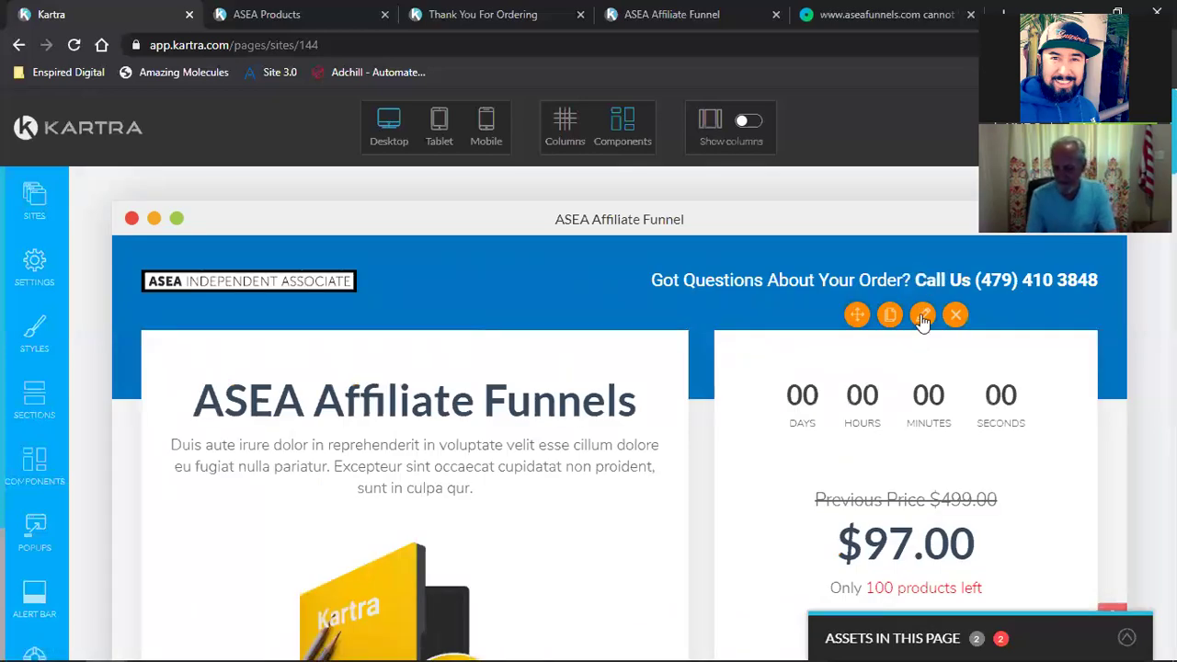
{"action": "left_click", "coordinate": [922, 316]}
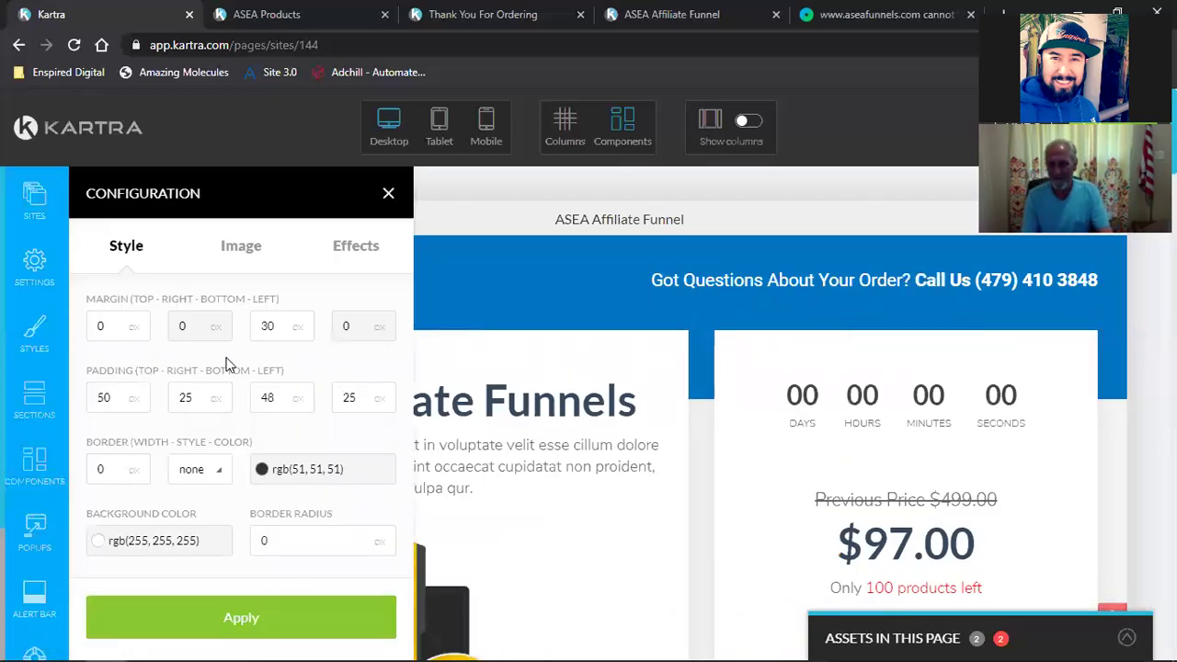
{"action": "scroll", "coordinate": [832, 493], "scroll_direction": "down", "scroll_amount": 5}
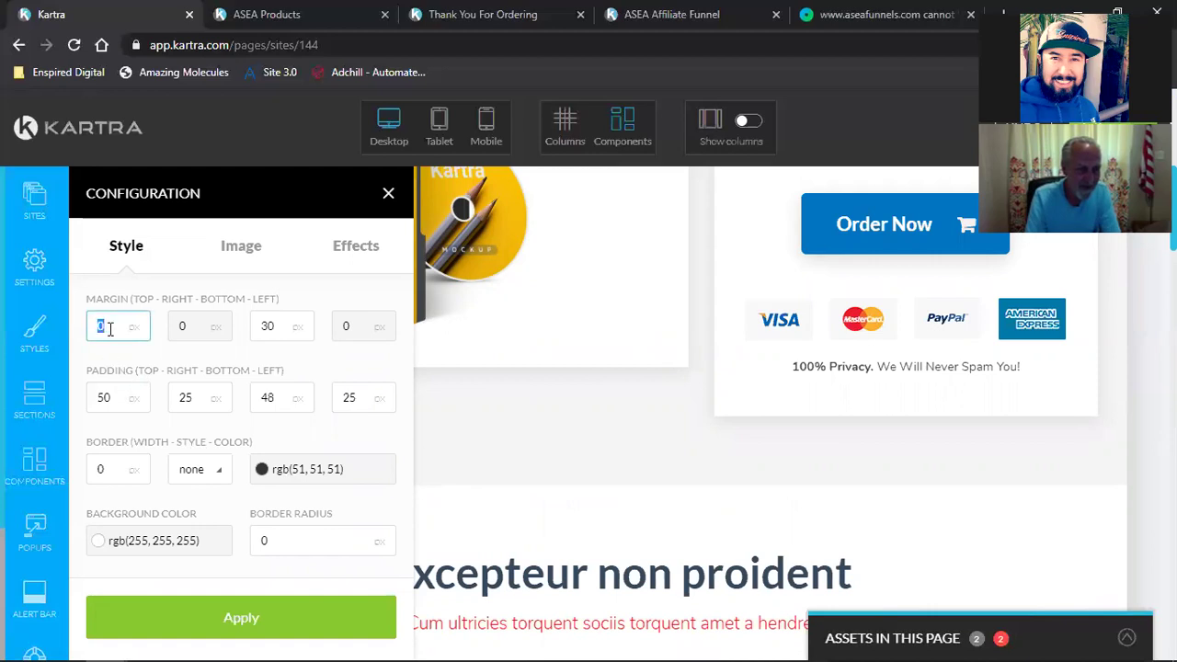
{"action": "left_click", "coordinate": [235, 605]}
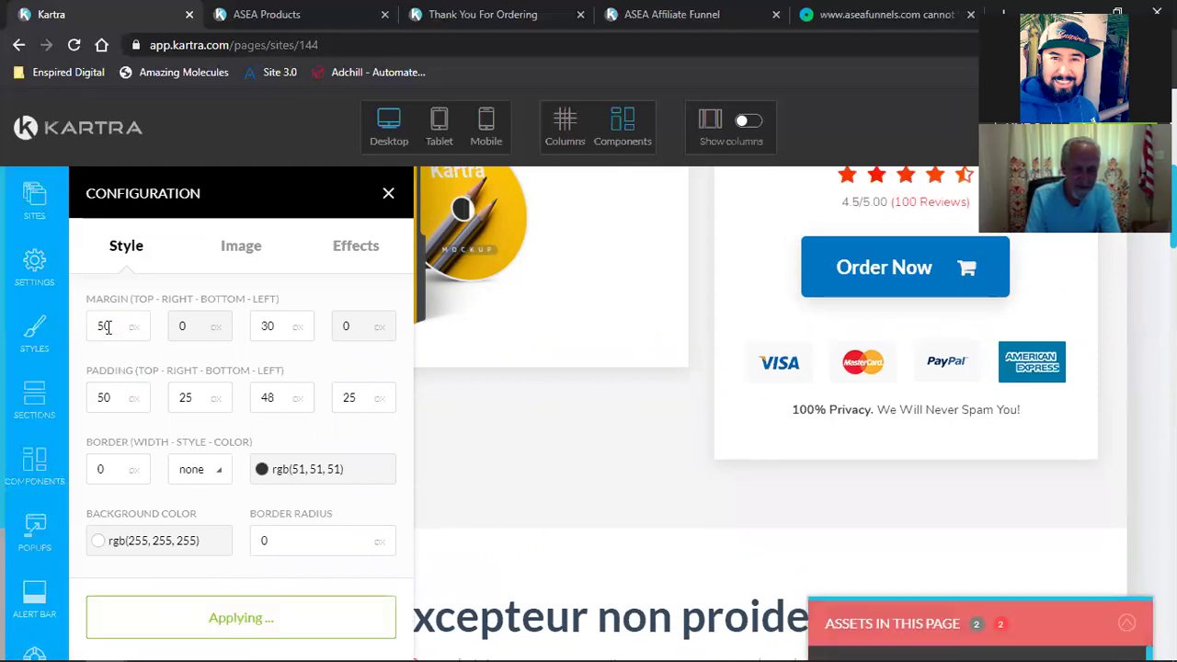
{"action": "double_click", "coordinate": [108, 327]}
{"action": "key", "text": "BackSpace"}
{"action": "type", "text": "-20"}
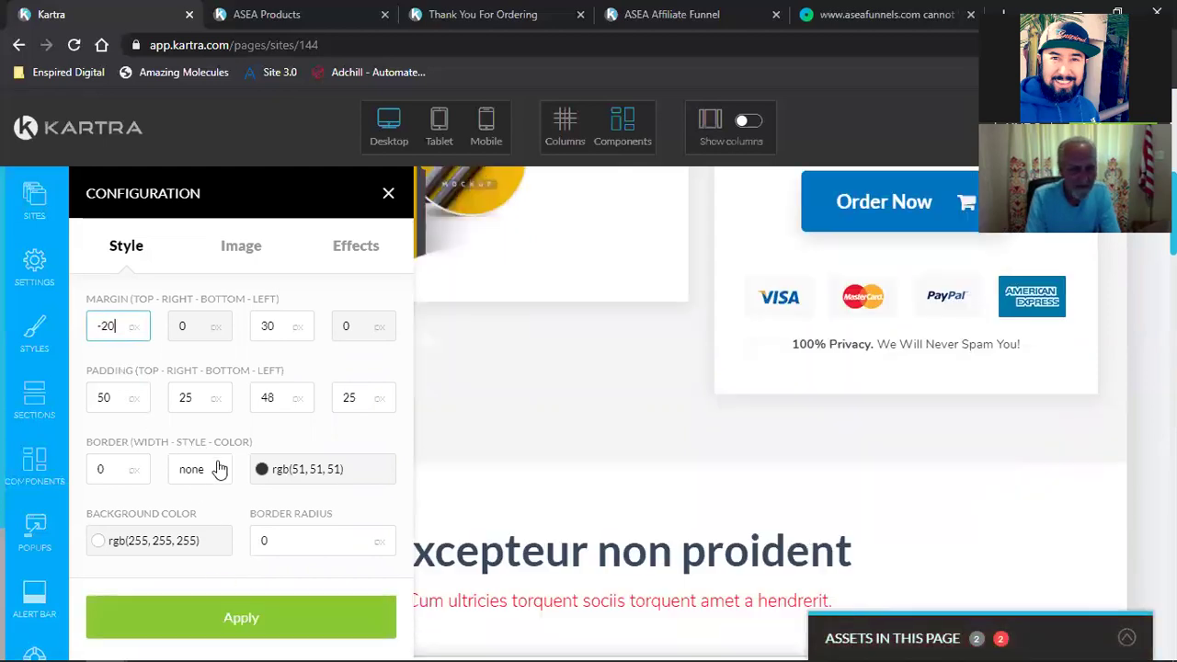
{"action": "left_click", "coordinate": [182, 625]}
{"action": "scroll", "coordinate": [633, 497], "scroll_direction": "up", "scroll_amount": 6}
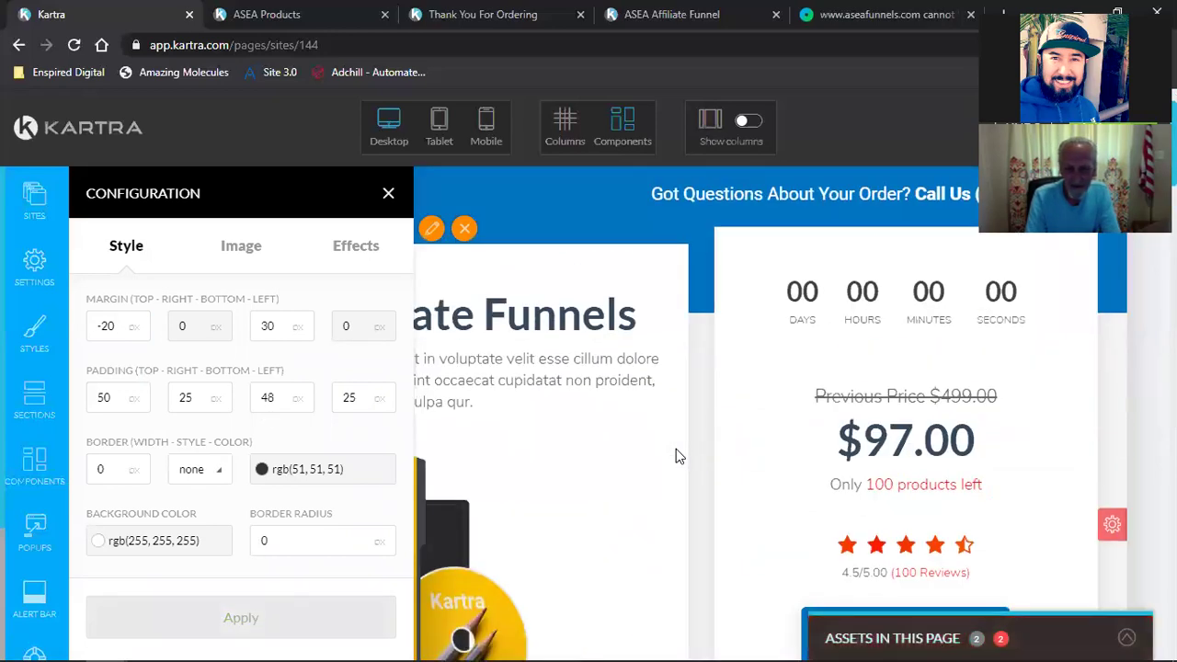
{"action": "scroll", "coordinate": [676, 456], "scroll_direction": "down", "scroll_amount": 4}
{"action": "scroll", "coordinate": [676, 456], "scroll_direction": "up", "scroll_amount": 1}
{"action": "scroll", "coordinate": [676, 456], "scroll_direction": "up", "scroll_amount": 4}
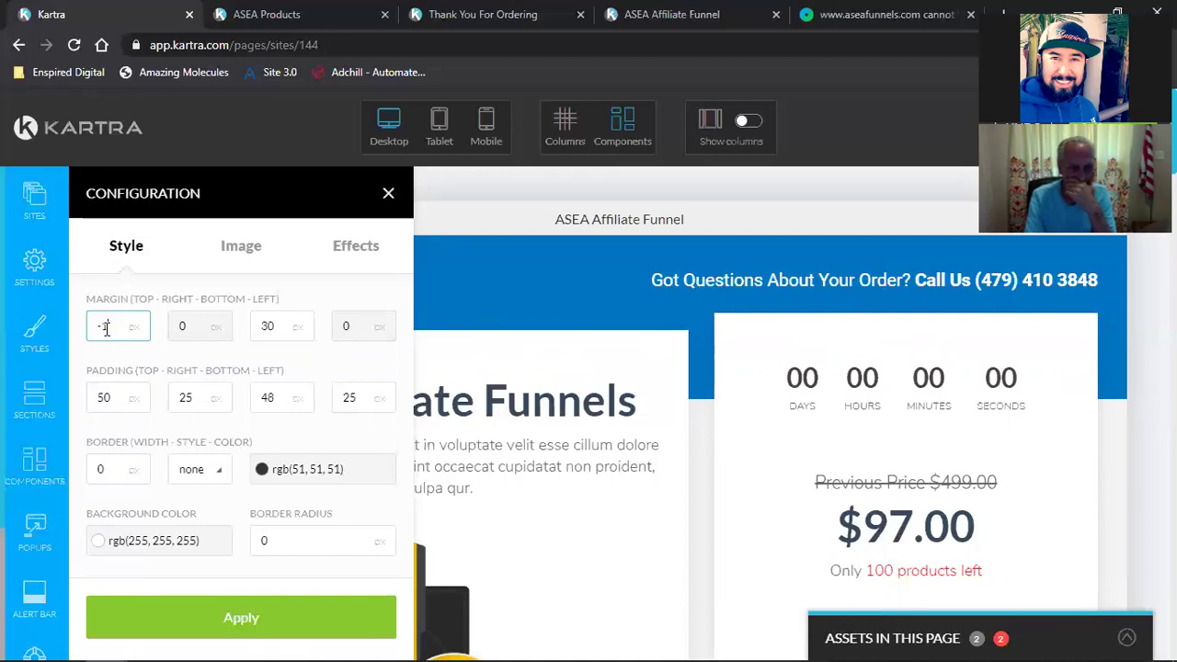
{"action": "left_click", "coordinate": [217, 619]}
{"action": "double_click", "coordinate": [108, 323]}
{"action": "type", "text": "0"}
{"action": "left_click", "coordinate": [214, 625]}
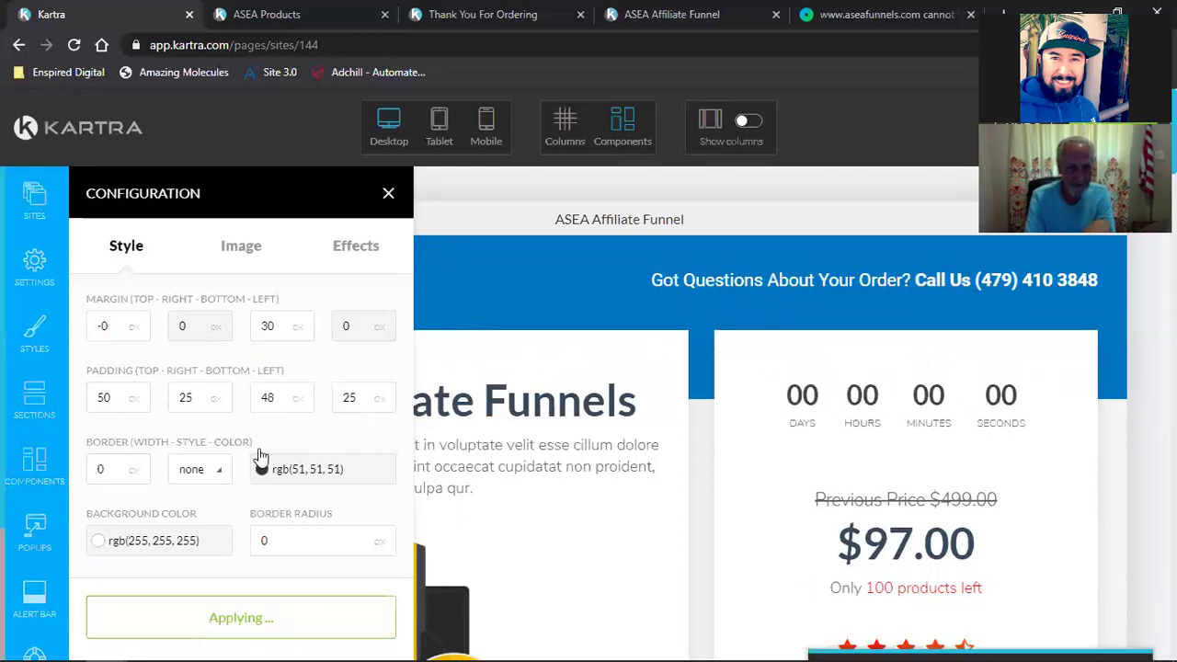
{"action": "left_click", "coordinate": [387, 194]}
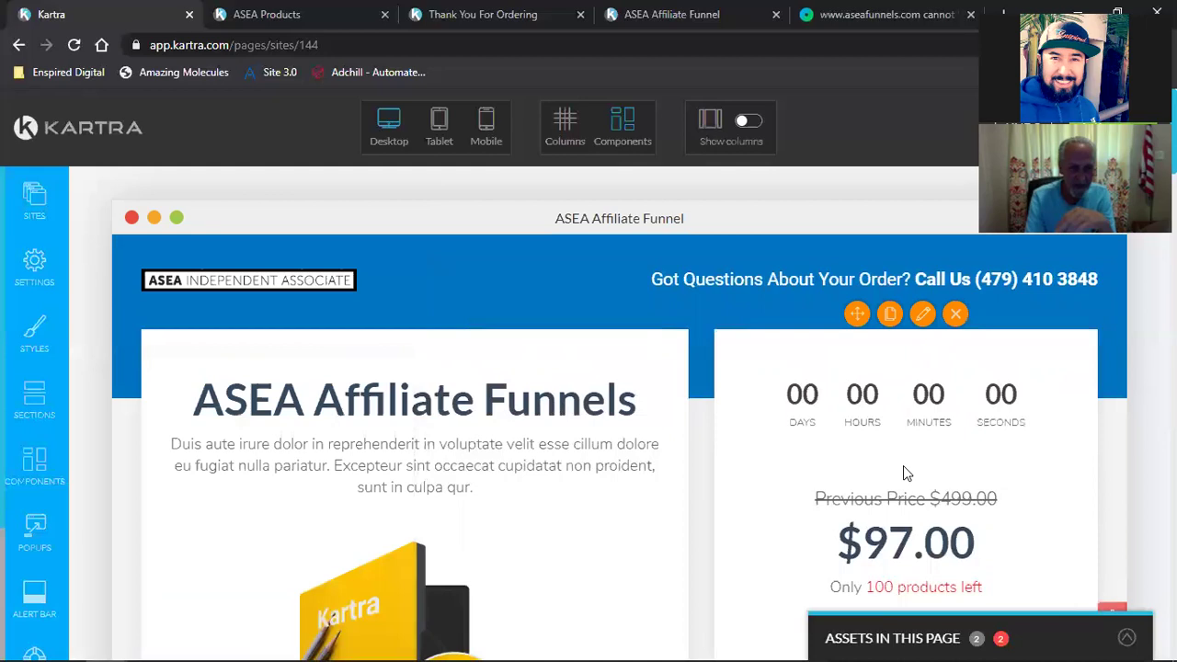
{"action": "scroll", "coordinate": [903, 465], "scroll_direction": "down", "scroll_amount": 6}
{"action": "scroll", "coordinate": [534, 472], "scroll_direction": "up", "scroll_amount": 4}
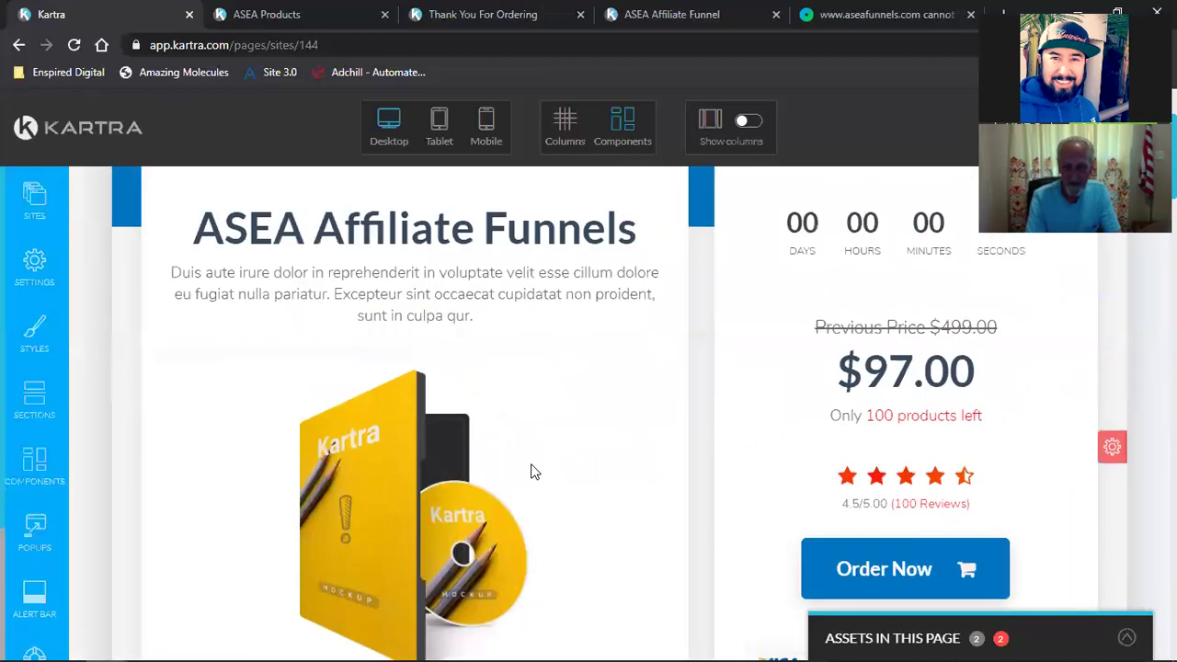
{"action": "scroll", "coordinate": [534, 472], "scroll_direction": "up", "scroll_amount": 3}
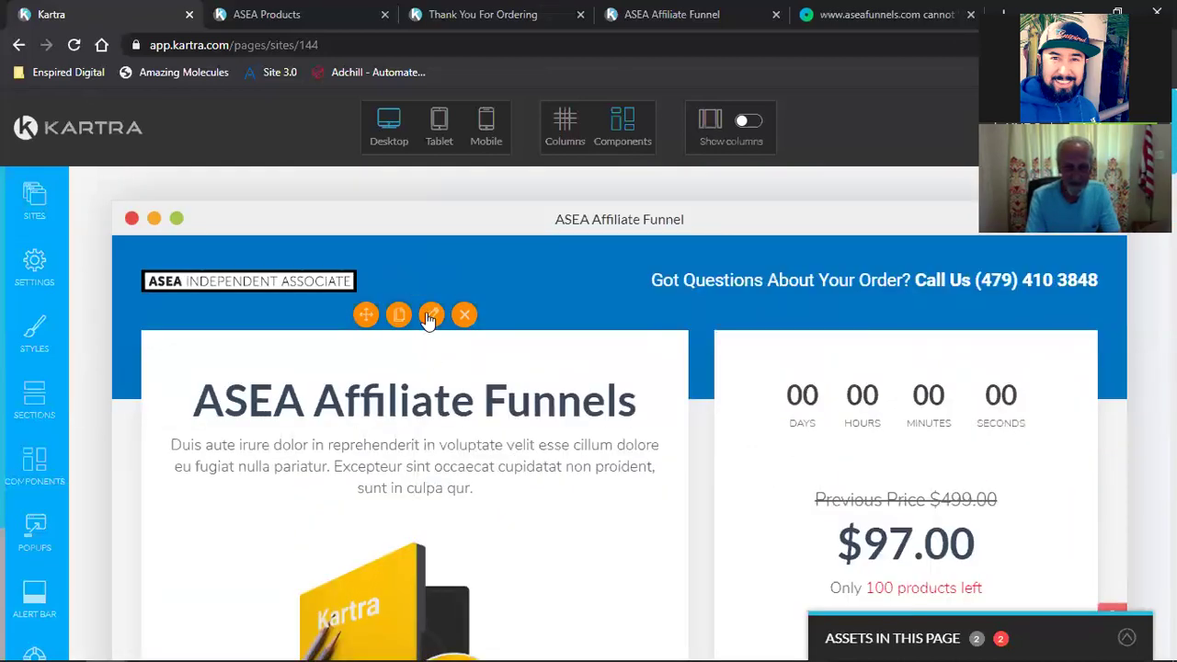
{"action": "scroll", "coordinate": [600, 486], "scroll_direction": "down", "scroll_amount": 5}
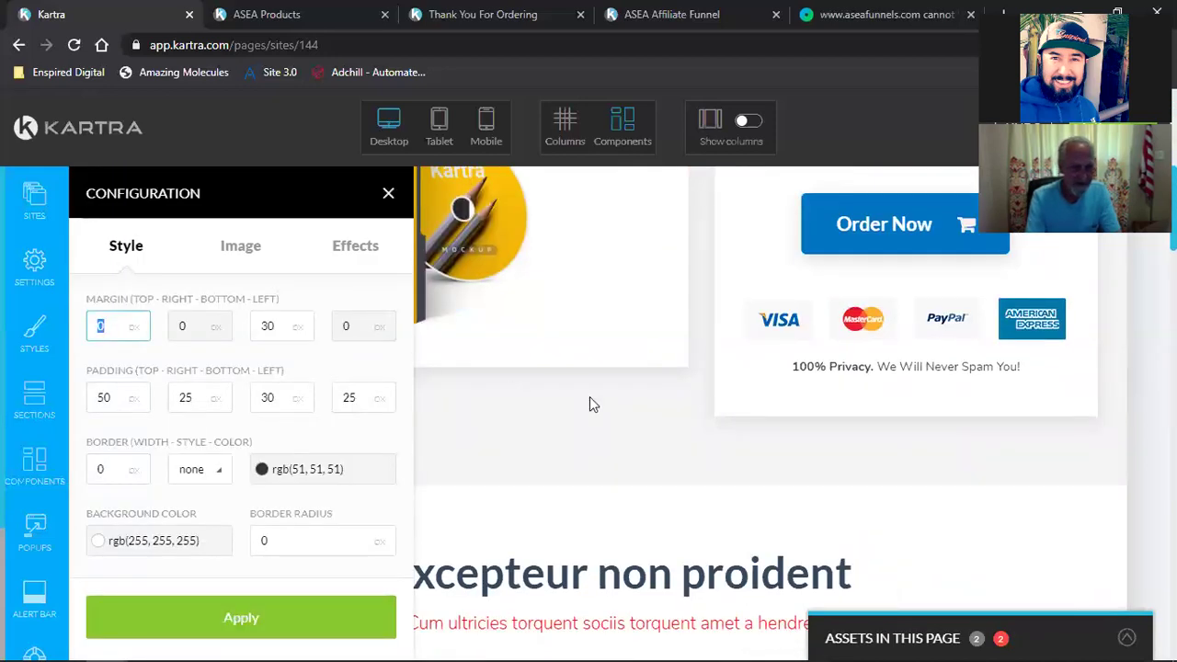
{"action": "scroll", "coordinate": [589, 396], "scroll_direction": "up", "scroll_amount": 5}
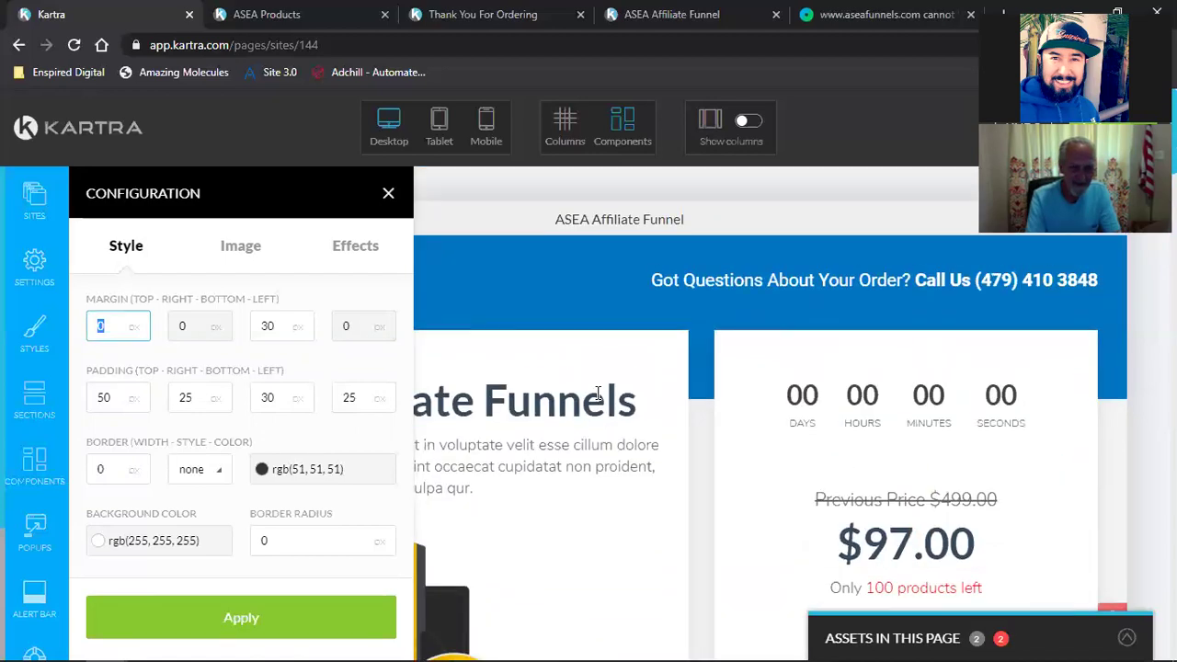
{"action": "scroll", "coordinate": [597, 393], "scroll_direction": "down", "scroll_amount": 1}
{"action": "scroll", "coordinate": [626, 384], "scroll_direction": "down", "scroll_amount": 4}
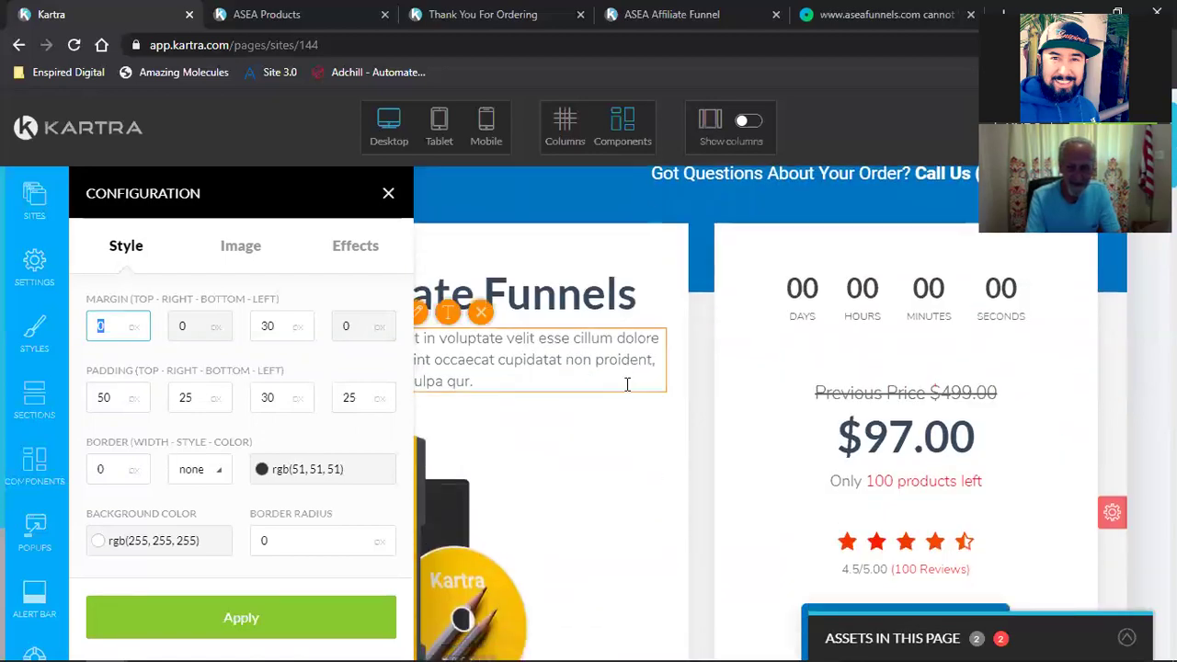
{"action": "scroll", "coordinate": [626, 385], "scroll_direction": "up", "scroll_amount": 3}
{"action": "scroll", "coordinate": [627, 385], "scroll_direction": "down", "scroll_amount": 4}
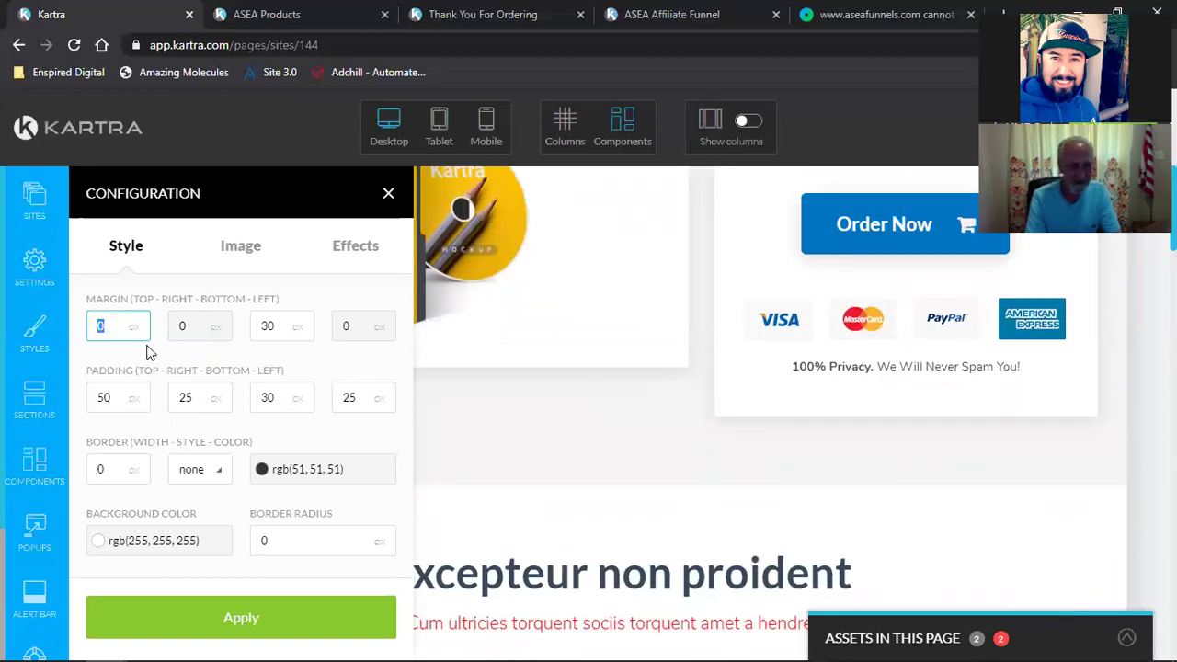
{"action": "left_click", "coordinate": [187, 611]}
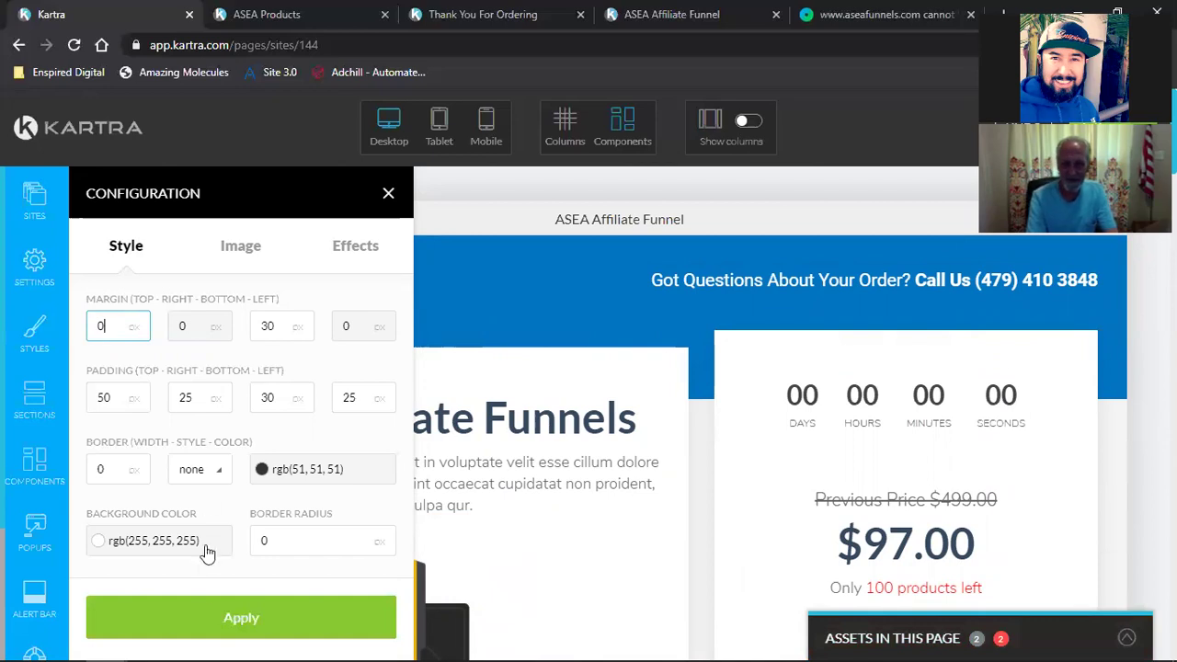
{"action": "left_click", "coordinate": [189, 618]}
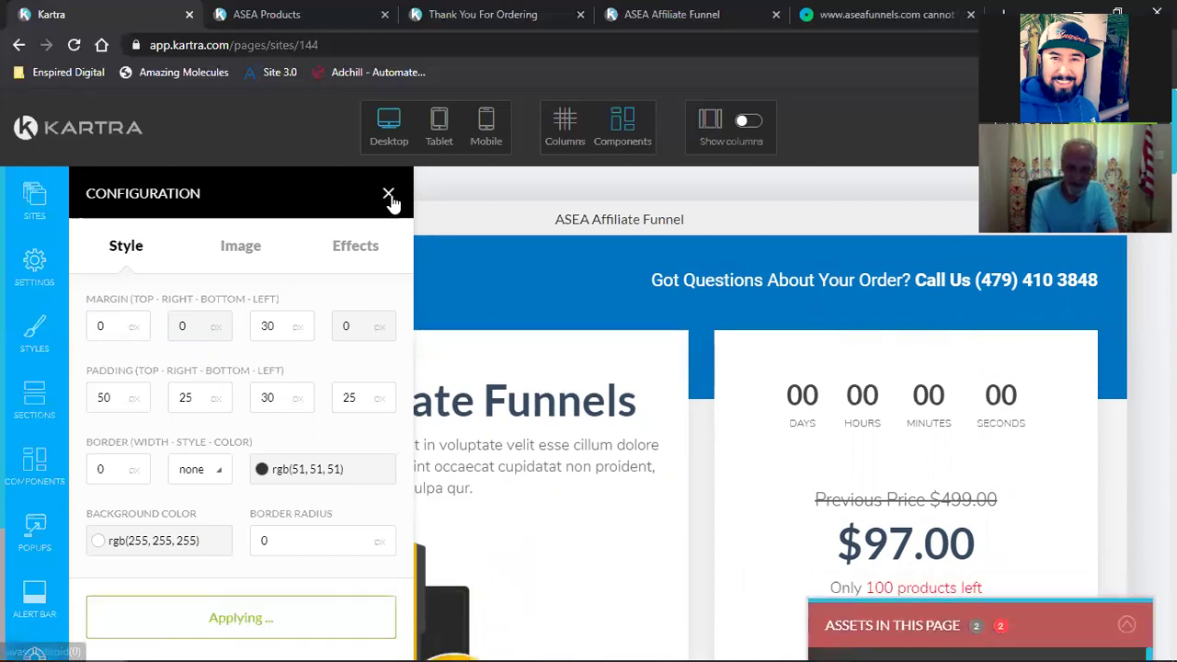
{"action": "left_click", "coordinate": [389, 196]}
Step: Delete the "100% Privacy" text below the payment badges
{"action": "scroll", "coordinate": [662, 433], "scroll_direction": "down", "scroll_amount": 5}
{"action": "scroll", "coordinate": [662, 434], "scroll_direction": "up", "scroll_amount": 1}
{"action": "scroll", "coordinate": [1017, 480], "scroll_direction": "up", "scroll_amount": 5}
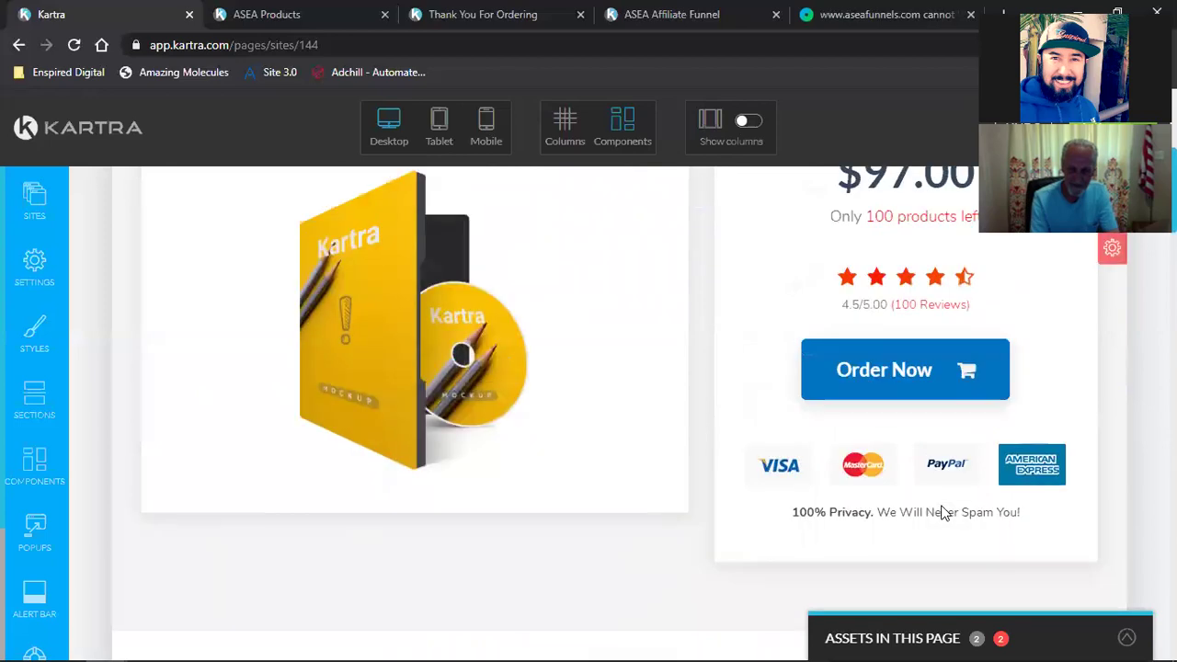
{"action": "scroll", "coordinate": [1017, 481], "scroll_direction": "down", "scroll_amount": 2}
{"action": "scroll", "coordinate": [1017, 482], "scroll_direction": "down", "scroll_amount": 3}
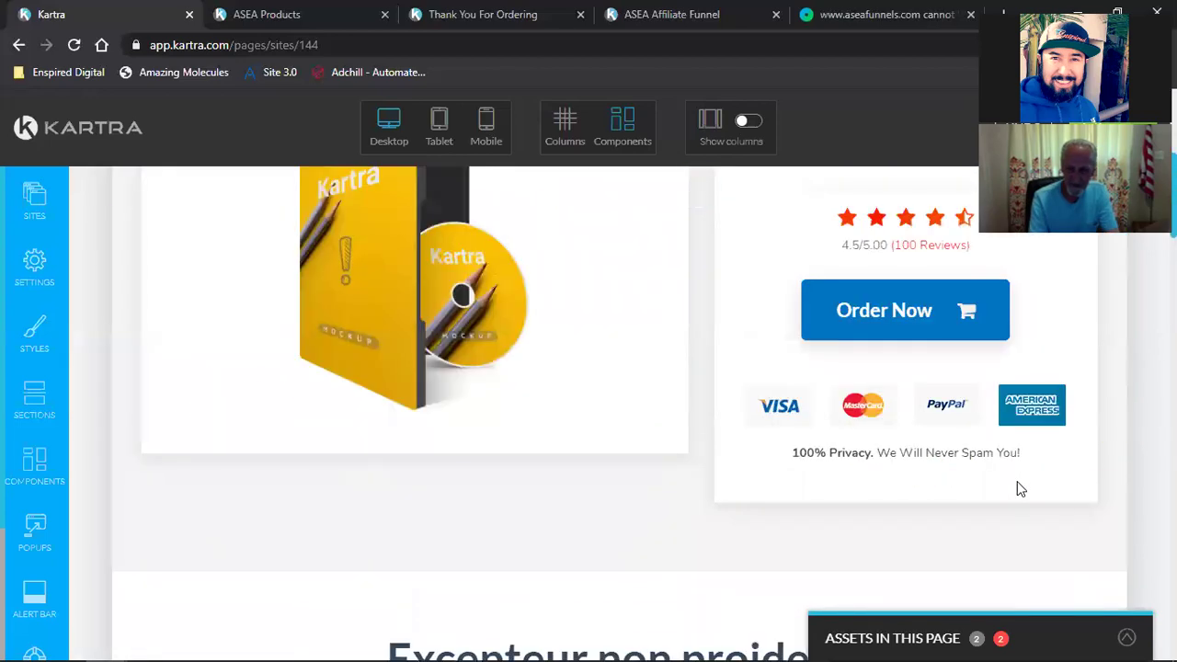
{"action": "scroll", "coordinate": [1017, 483], "scroll_direction": "up", "scroll_amount": 3}
{"action": "scroll", "coordinate": [1017, 483], "scroll_direction": "down", "scroll_amount": 2}
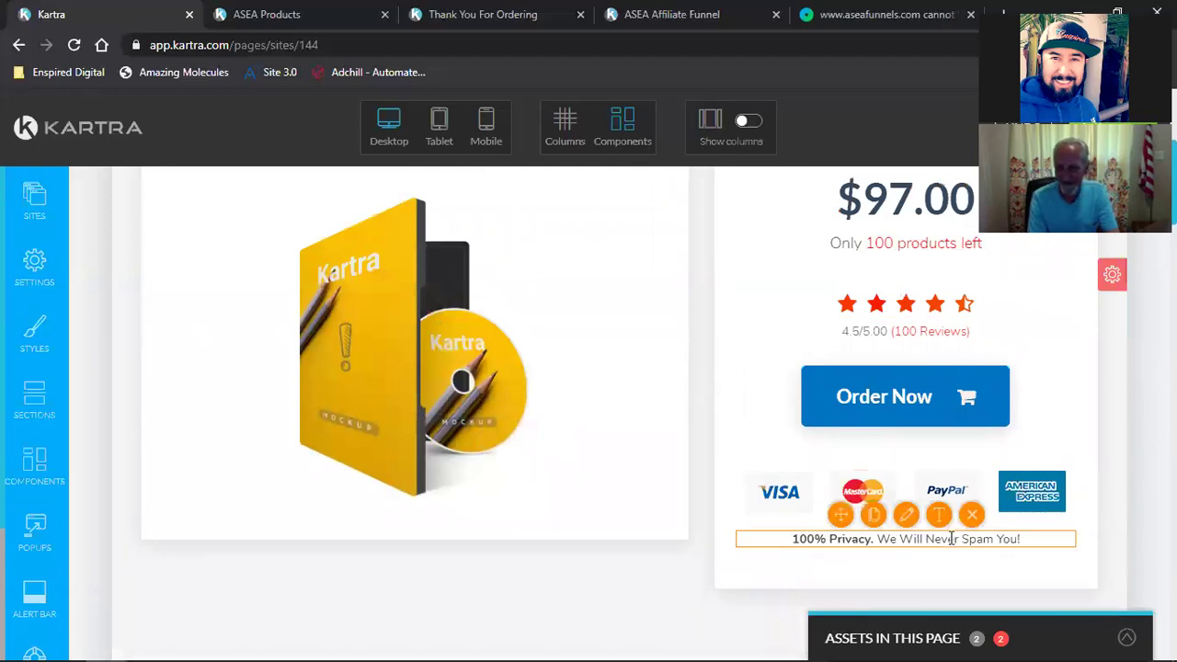
{"action": "left_click", "coordinate": [972, 515]}
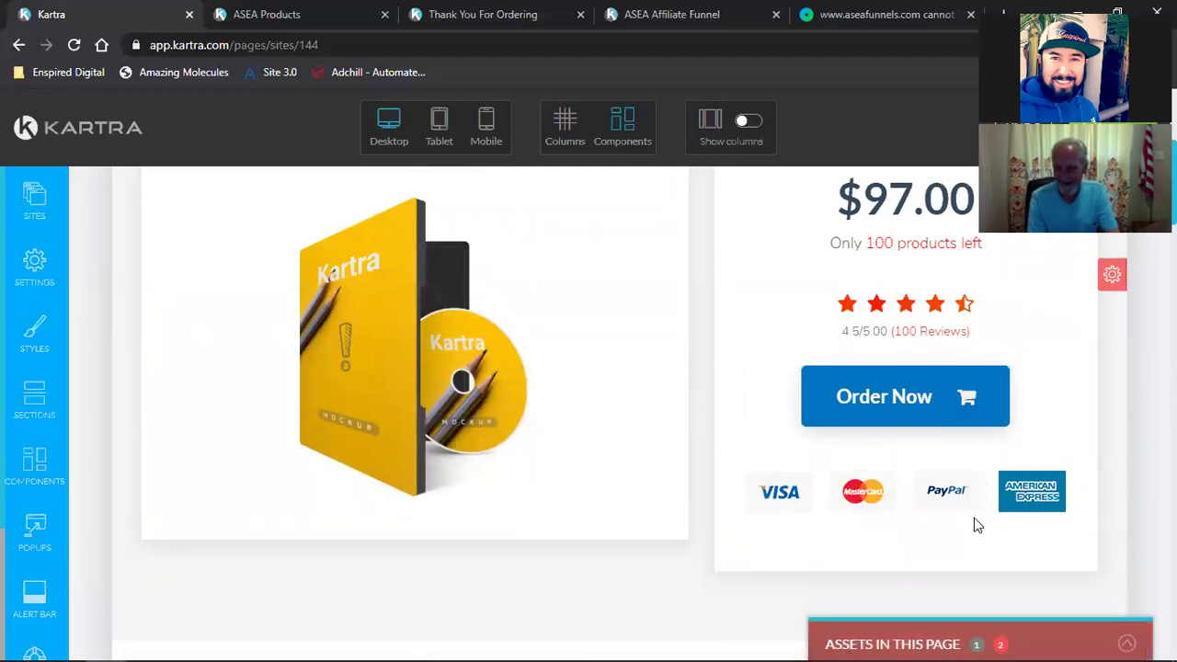
Step: Open the style settings of the Previous Price $499.00 line
{"action": "scroll", "coordinate": [903, 515], "scroll_direction": "up", "scroll_amount": 4}
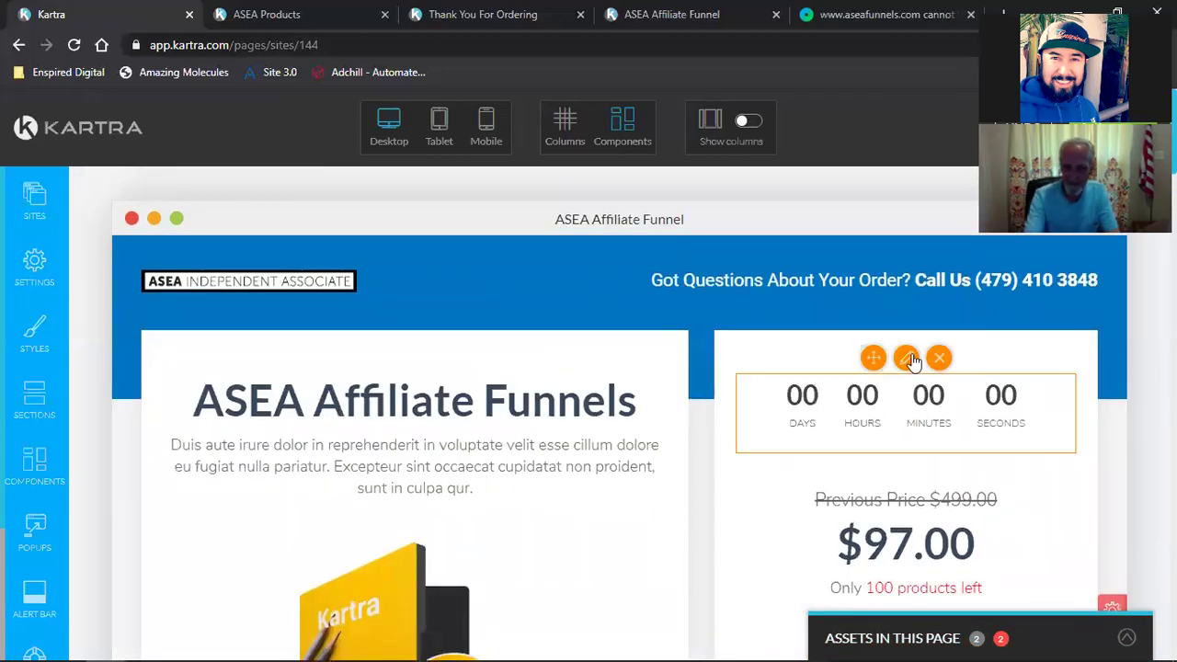
{"action": "scroll", "coordinate": [906, 452], "scroll_direction": "down", "scroll_amount": 5}
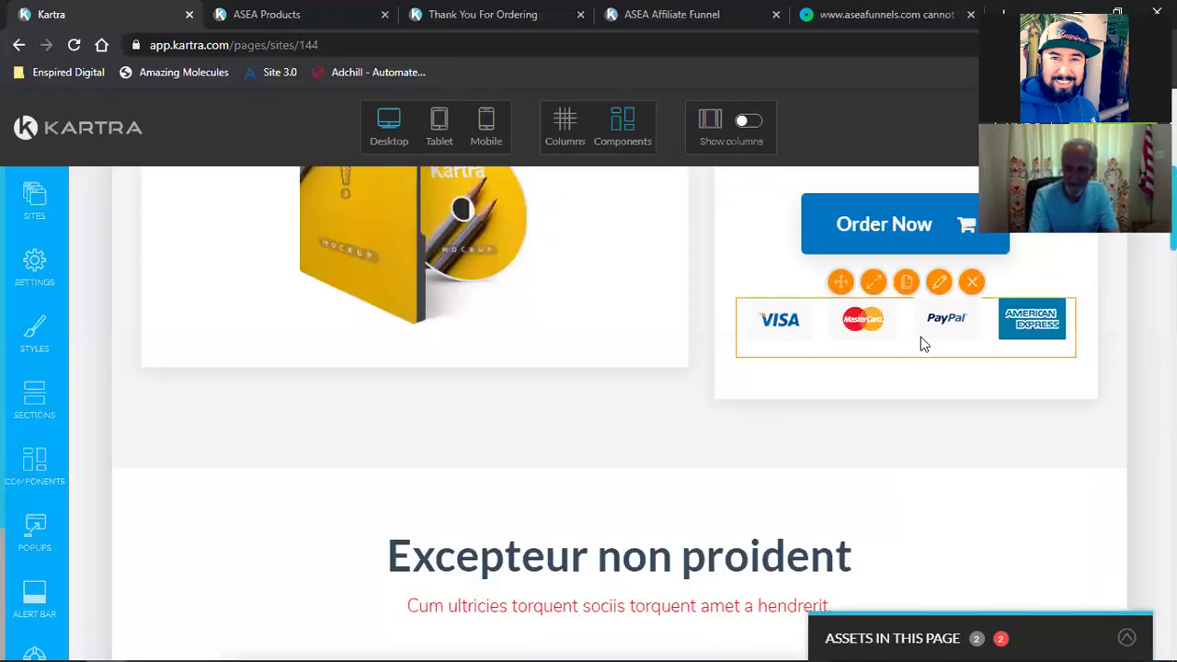
{"action": "scroll", "coordinate": [920, 337], "scroll_direction": "up", "scroll_amount": 2}
{"action": "scroll", "coordinate": [920, 337], "scroll_direction": "up", "scroll_amount": 3}
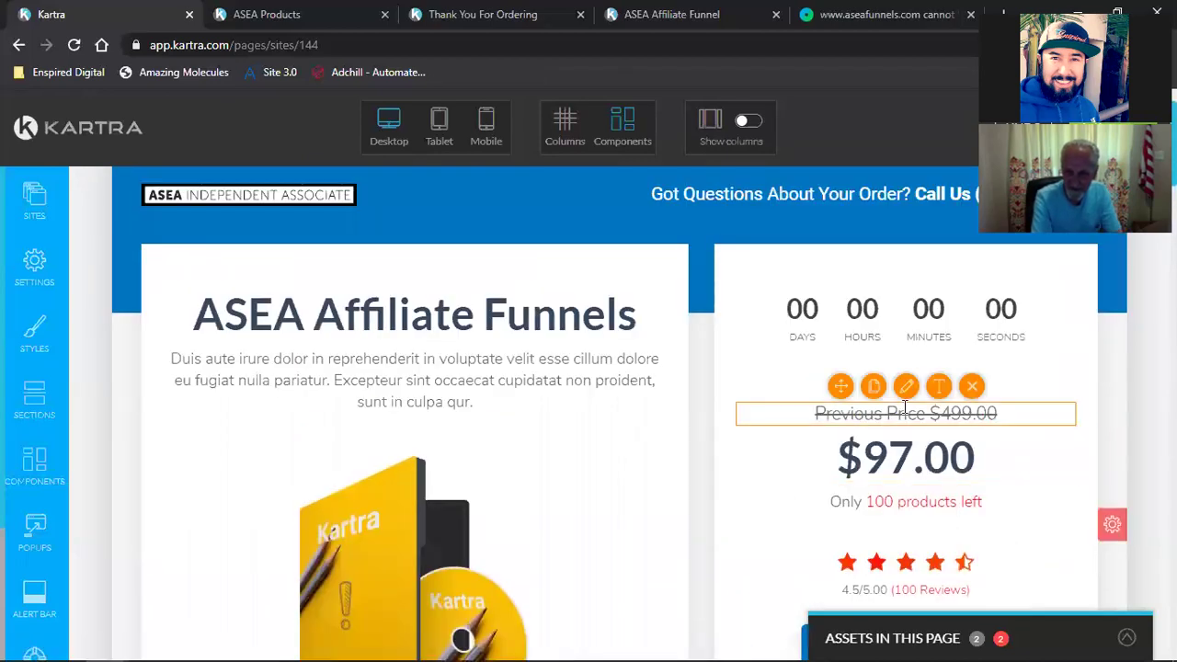
{"action": "left_click", "coordinate": [906, 387]}
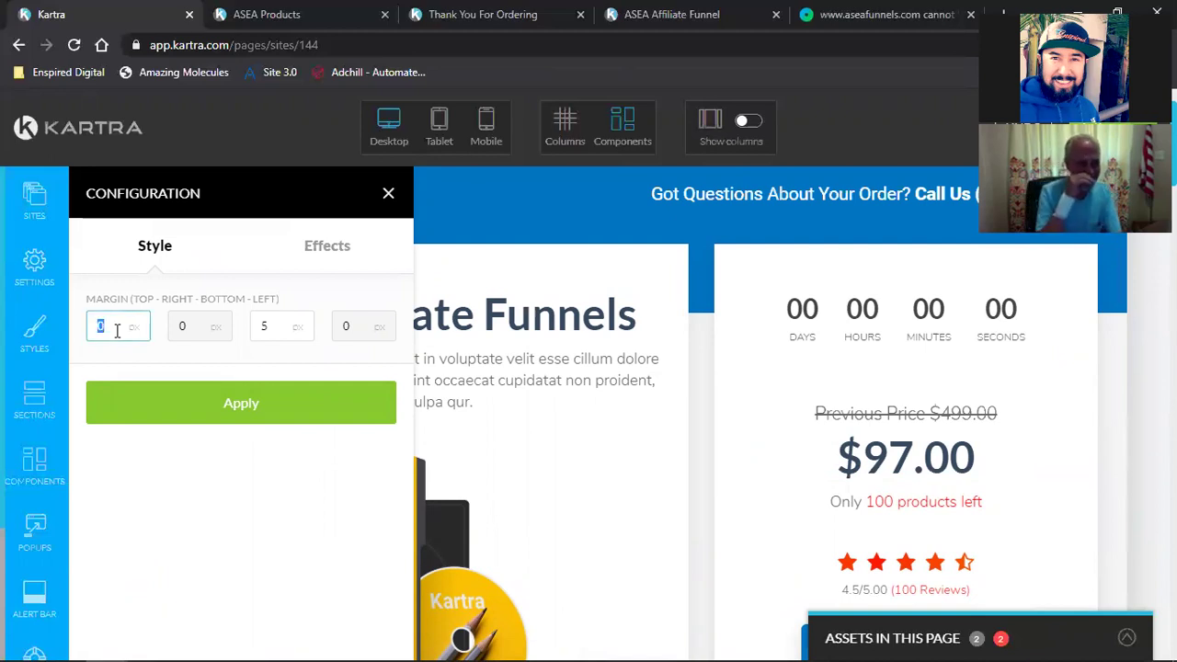
Step: Try top margins of -20, -35 and -36 px on the previous-price line
{"action": "left_click", "coordinate": [123, 399]}
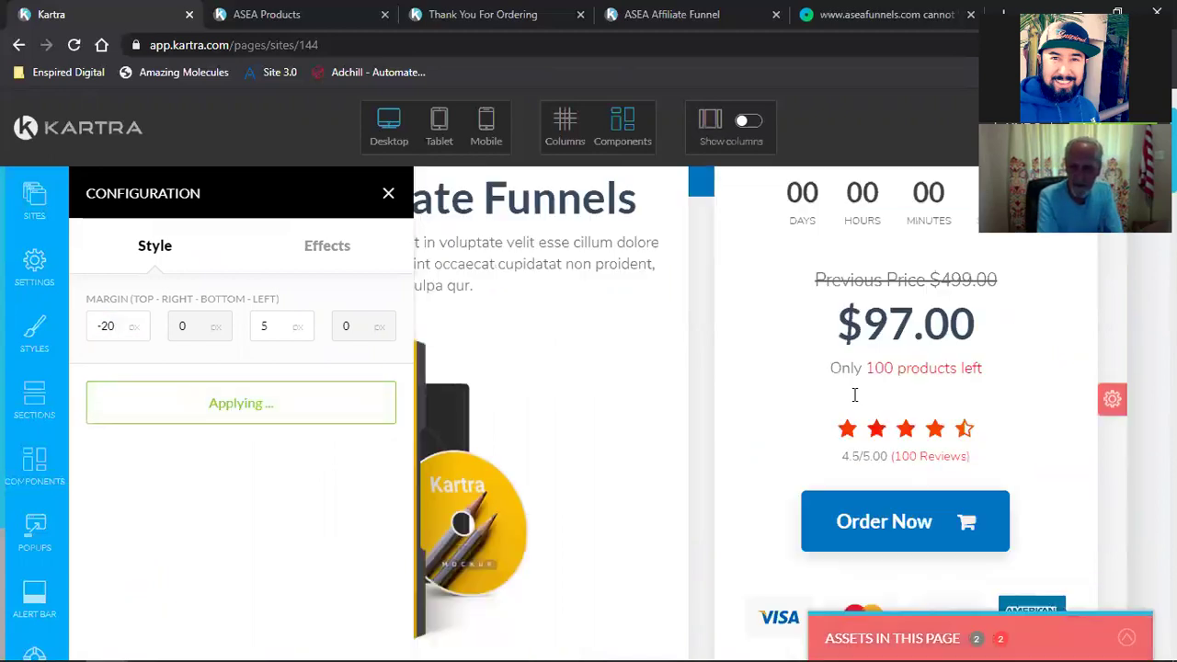
{"action": "left_click", "coordinate": [107, 331]}
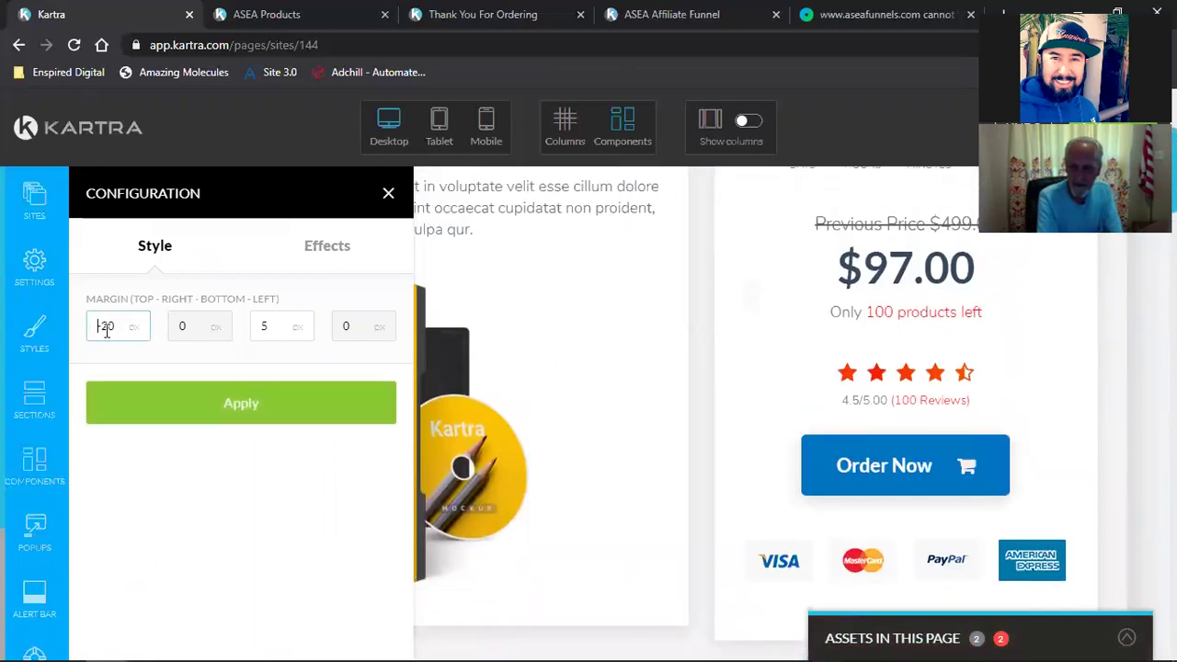
{"action": "left_click", "coordinate": [163, 396]}
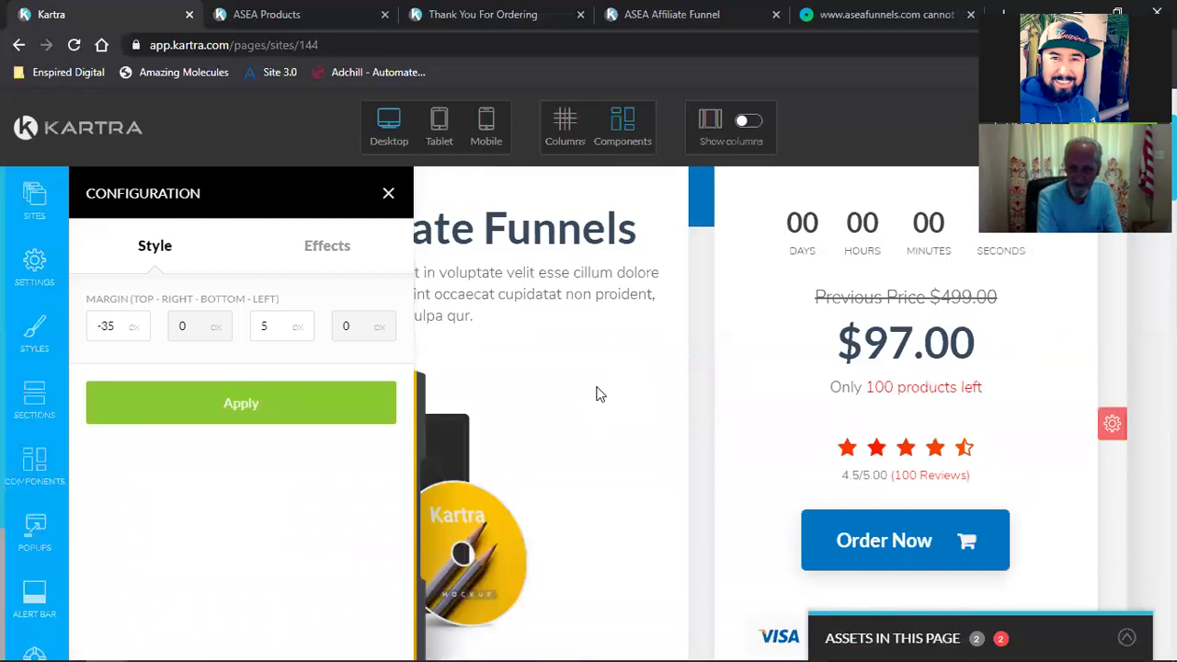
{"action": "scroll", "coordinate": [595, 394], "scroll_direction": "down", "scroll_amount": 3}
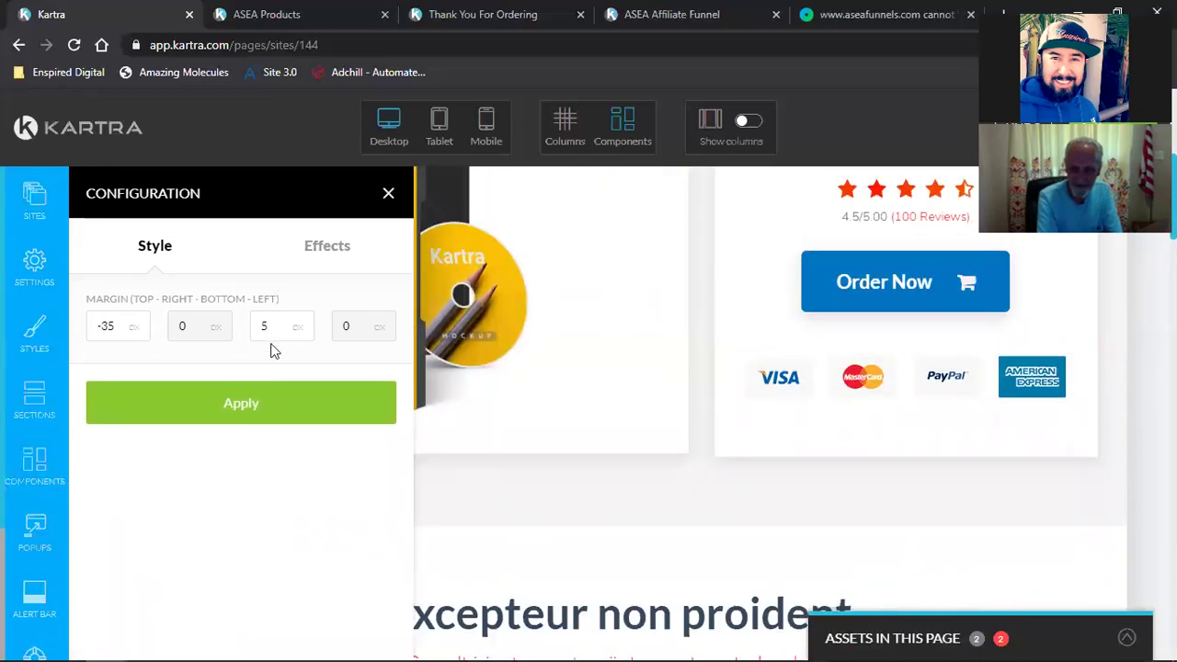
{"action": "double_click", "coordinate": [128, 333]}
{"action": "type", "text": "36"}
{"action": "left_click", "coordinate": [211, 414]}
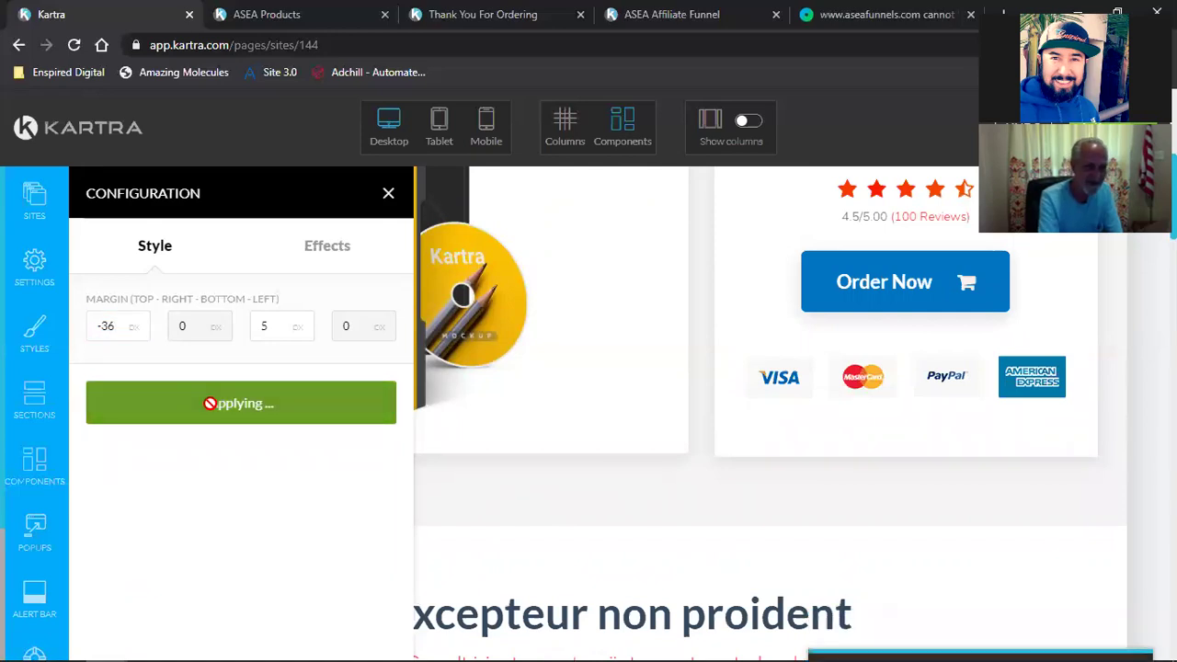
Step: Settle the previous-price top margin at -40 px after trying -37, then close the panel
{"action": "double_click", "coordinate": [108, 326]}
{"action": "type", "text": "37"}
{"action": "left_click", "coordinate": [189, 404]}
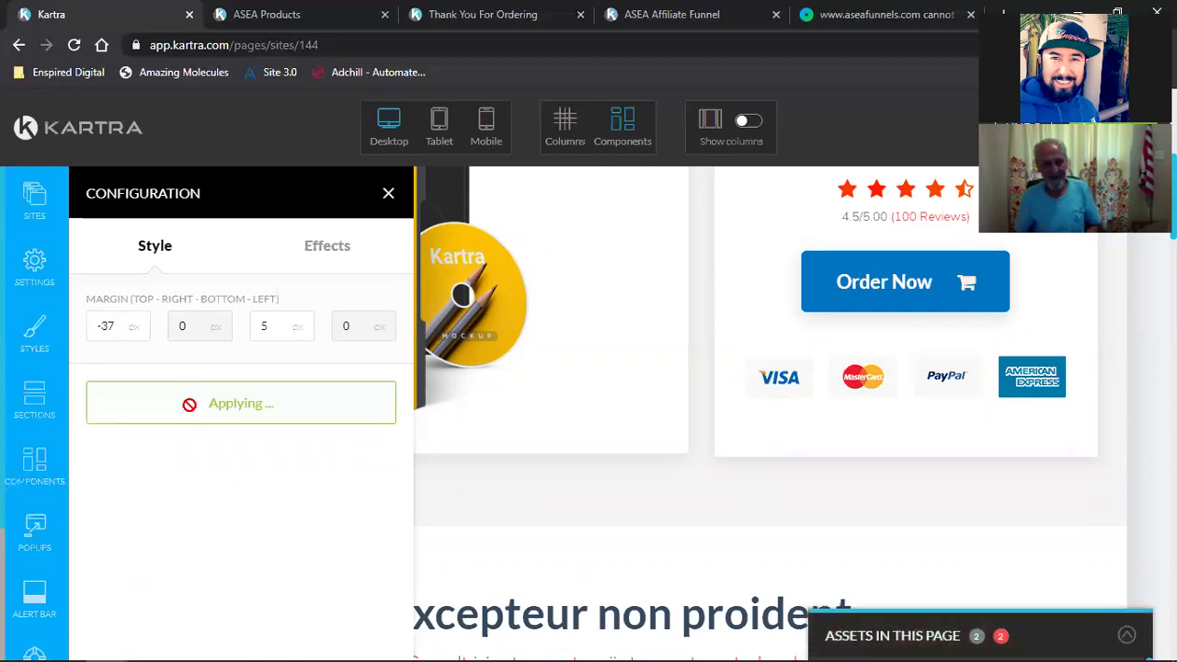
{"action": "double_click", "coordinate": [124, 323]}
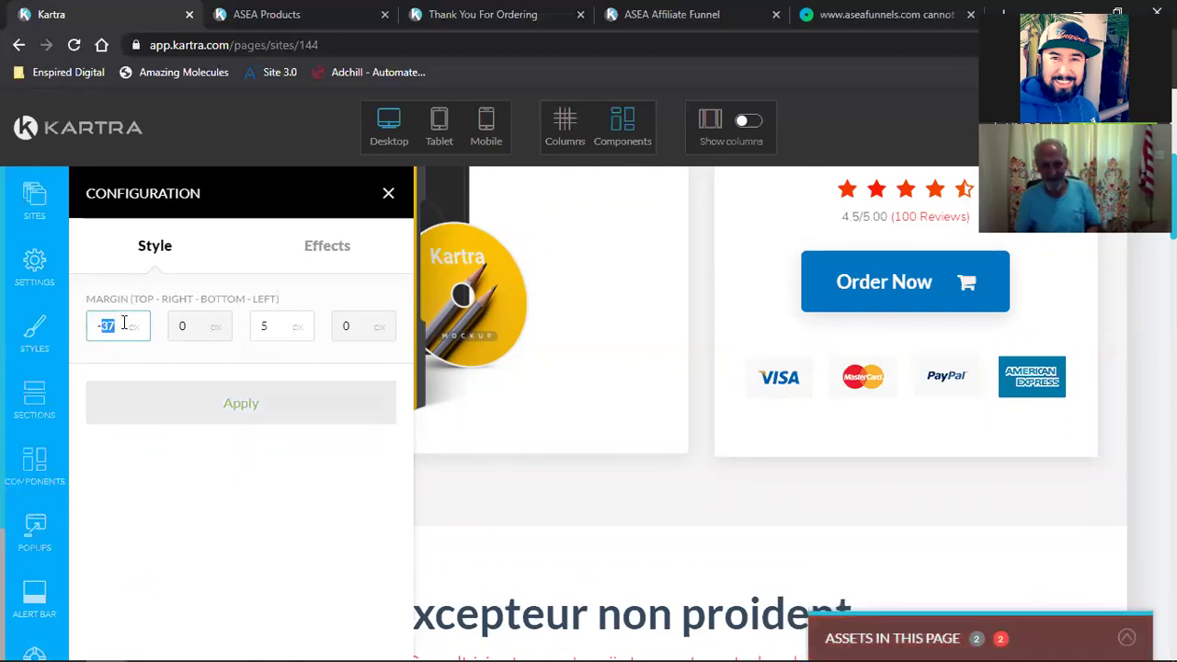
{"action": "type", "text": "40"}
{"action": "left_click", "coordinate": [178, 397]}
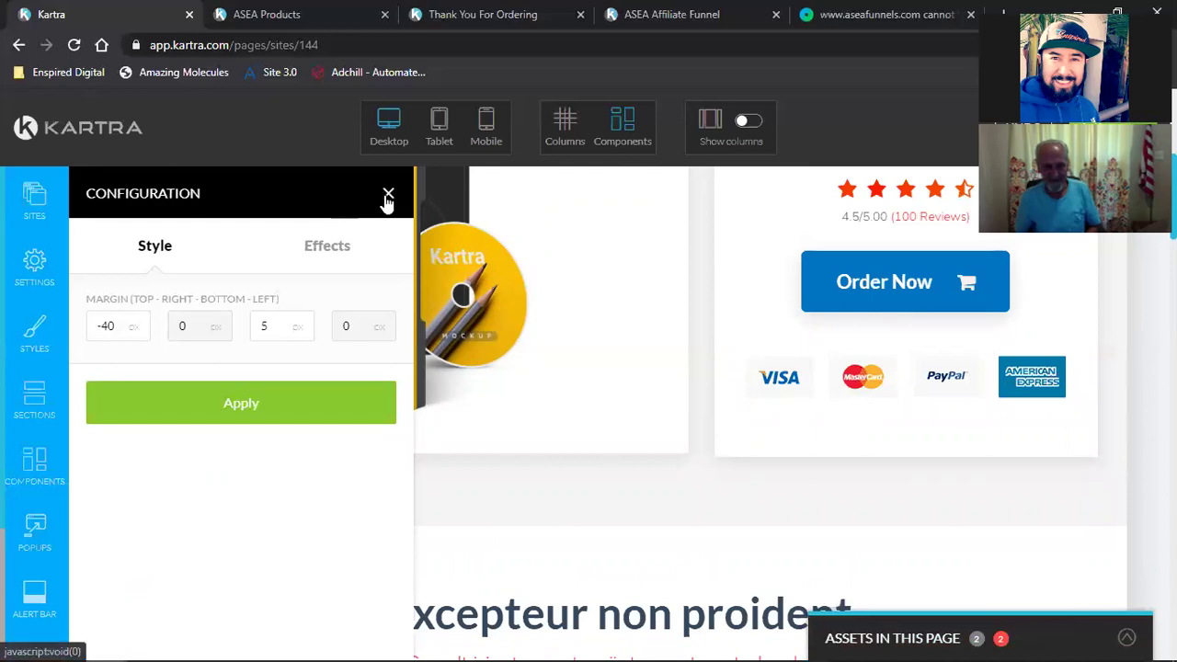
{"action": "left_click", "coordinate": [388, 200]}
Step: Open the payment badges image's margin and alignment settings
{"action": "scroll", "coordinate": [1003, 431], "scroll_direction": "down", "scroll_amount": 1}
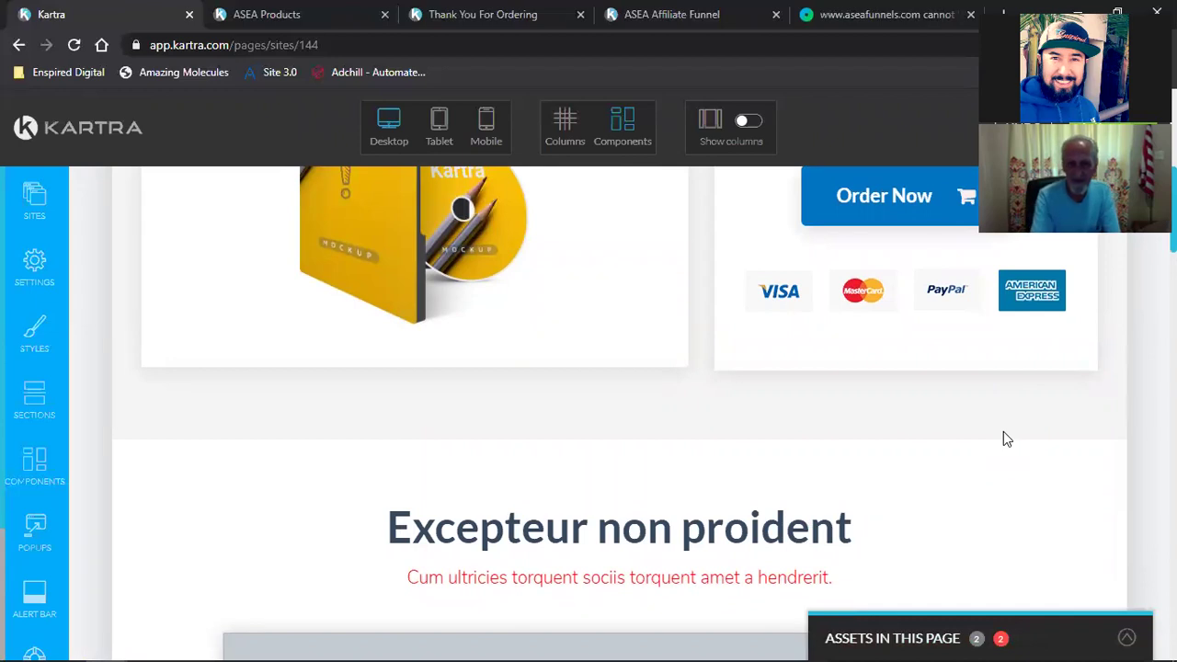
{"action": "scroll", "coordinate": [885, 439], "scroll_direction": "up", "scroll_amount": 2}
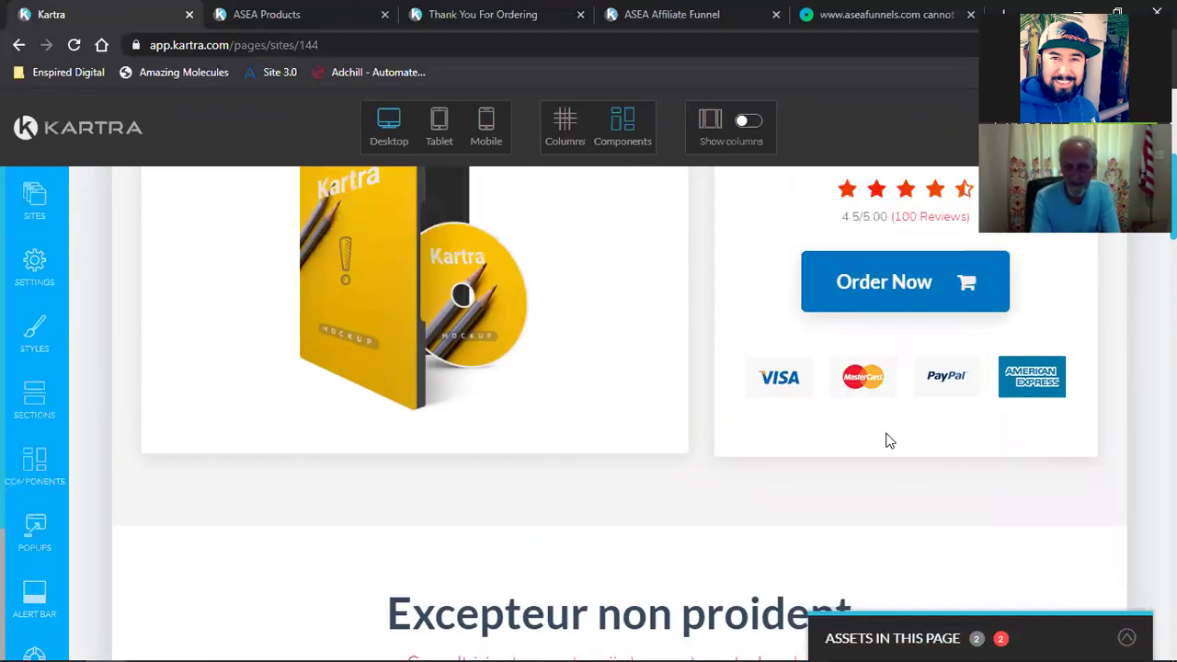
{"action": "scroll", "coordinate": [888, 441], "scroll_direction": "up", "scroll_amount": 3}
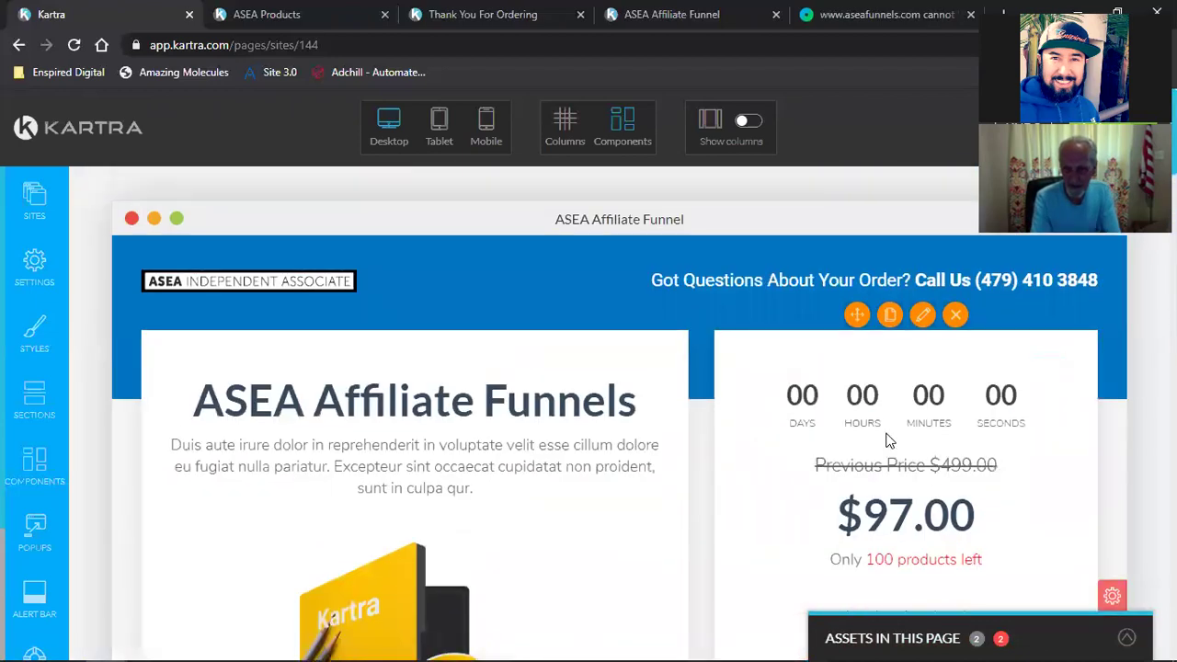
{"action": "scroll", "coordinate": [919, 432], "scroll_direction": "down", "scroll_amount": 4}
{"action": "mouse_move", "coordinate": [917, 369]}
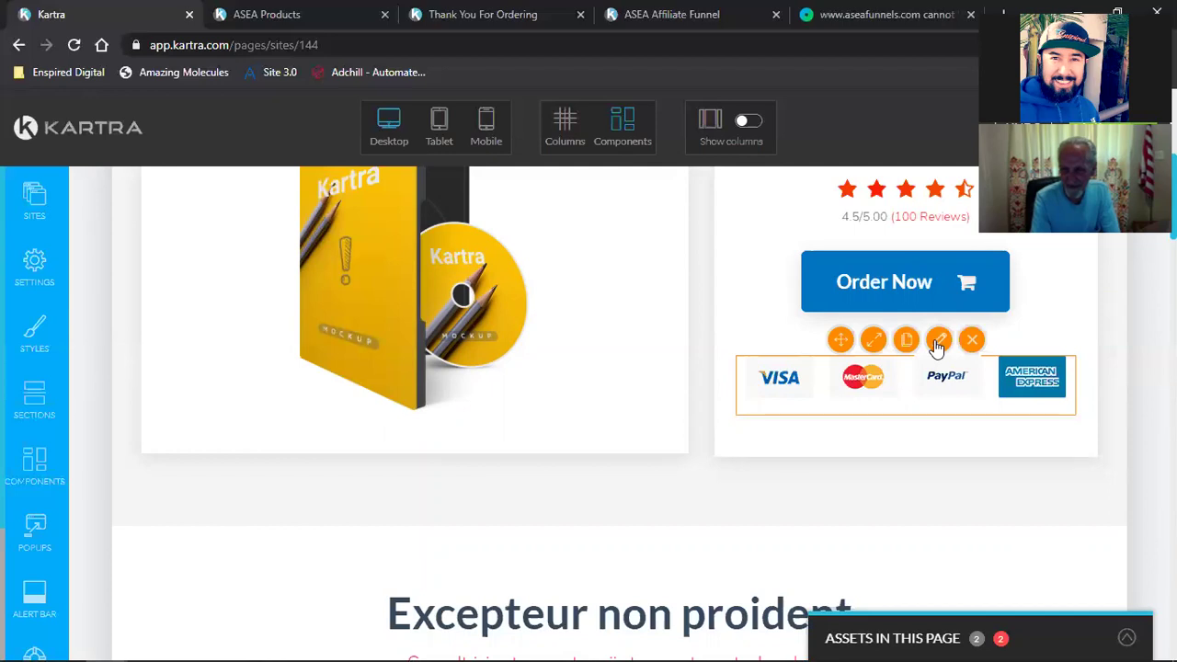
{"action": "left_click", "coordinate": [937, 342]}
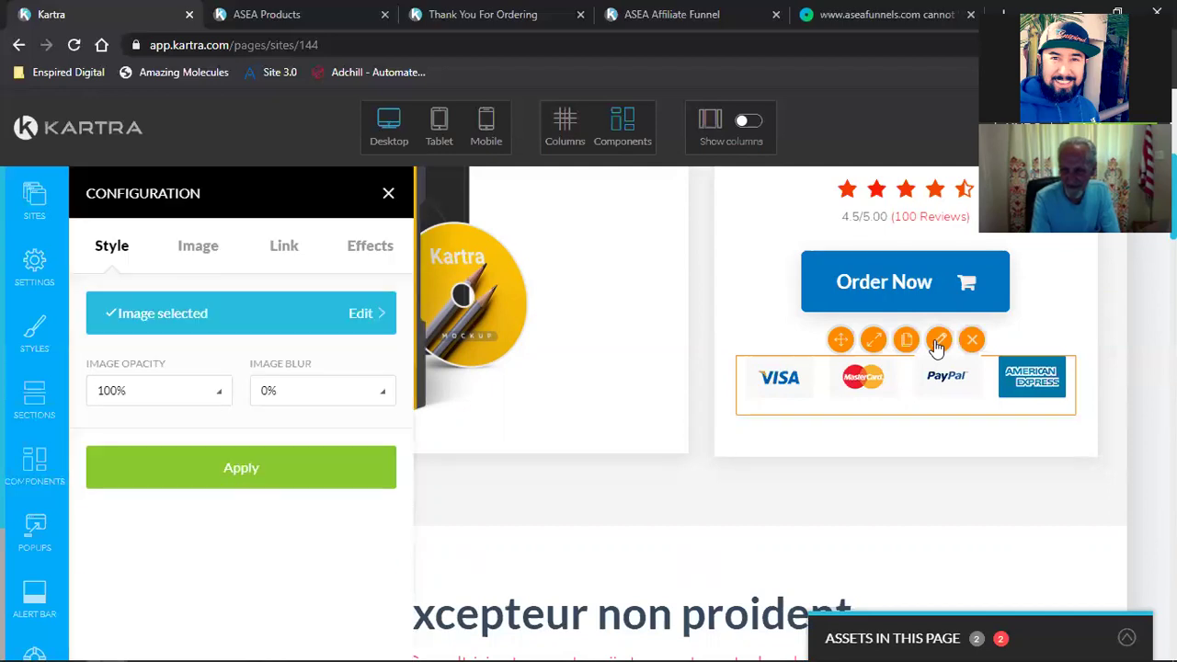
{"action": "left_click", "coordinate": [203, 254]}
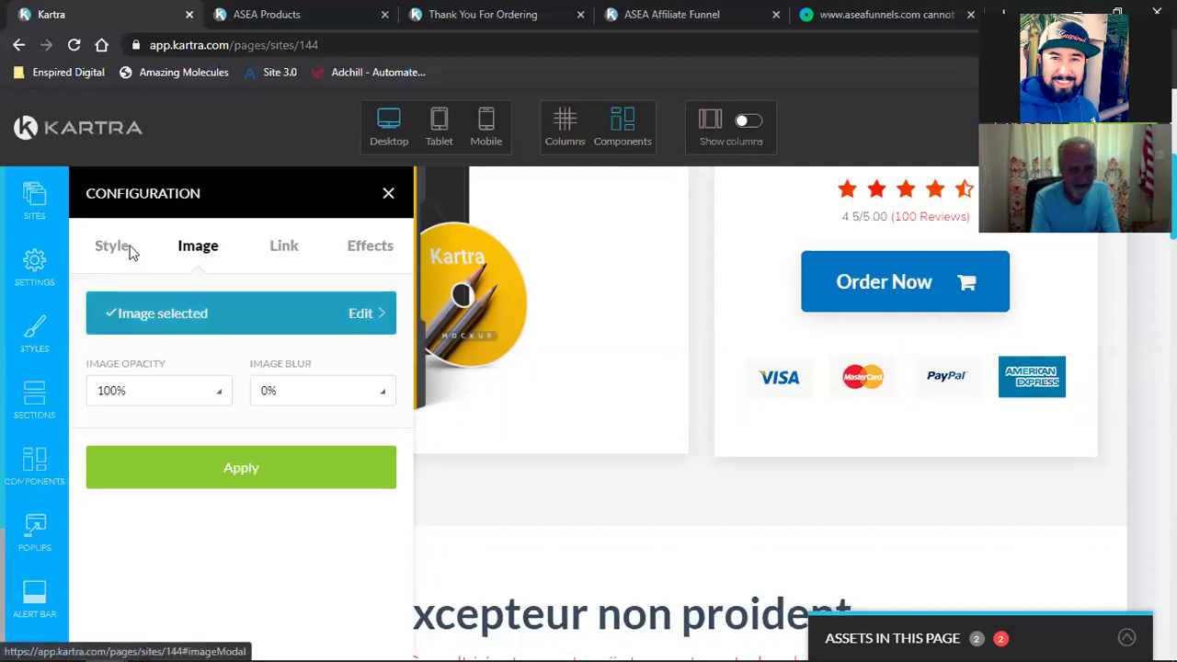
Step: Give the payment badges a -5 px top margin after trying -10, then close the panel
{"action": "double_click", "coordinate": [111, 325]}
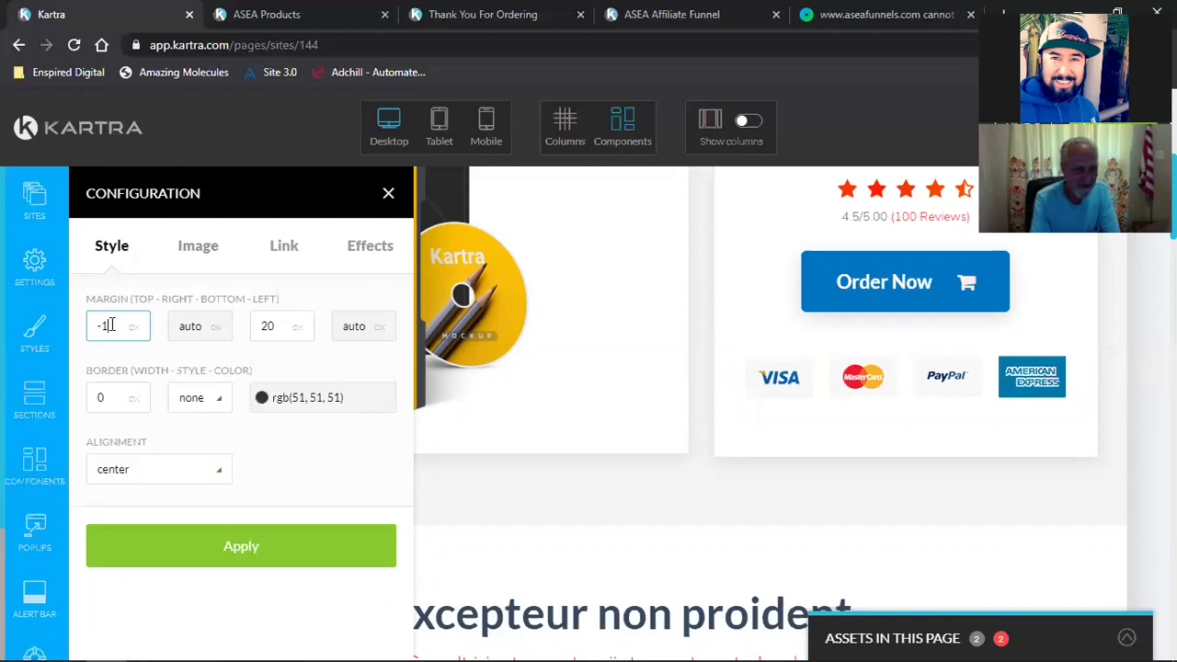
{"action": "left_click", "coordinate": [211, 545]}
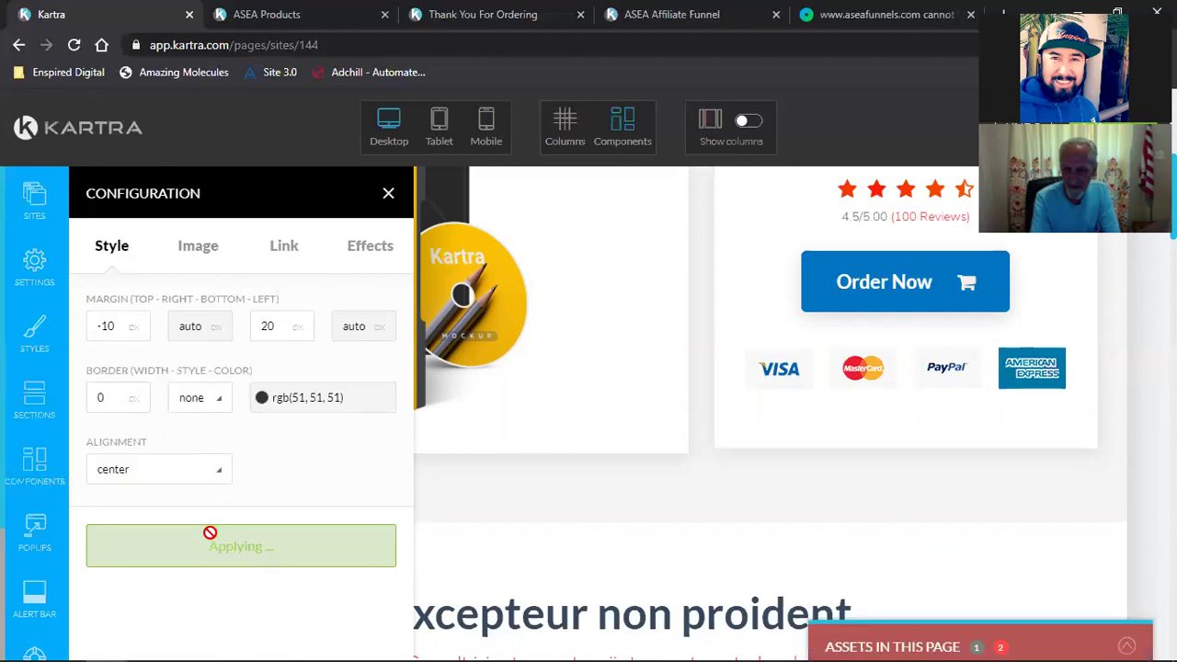
{"action": "double_click", "coordinate": [114, 329]}
{"action": "type", "text": "-5"}
{"action": "left_click", "coordinate": [204, 537]}
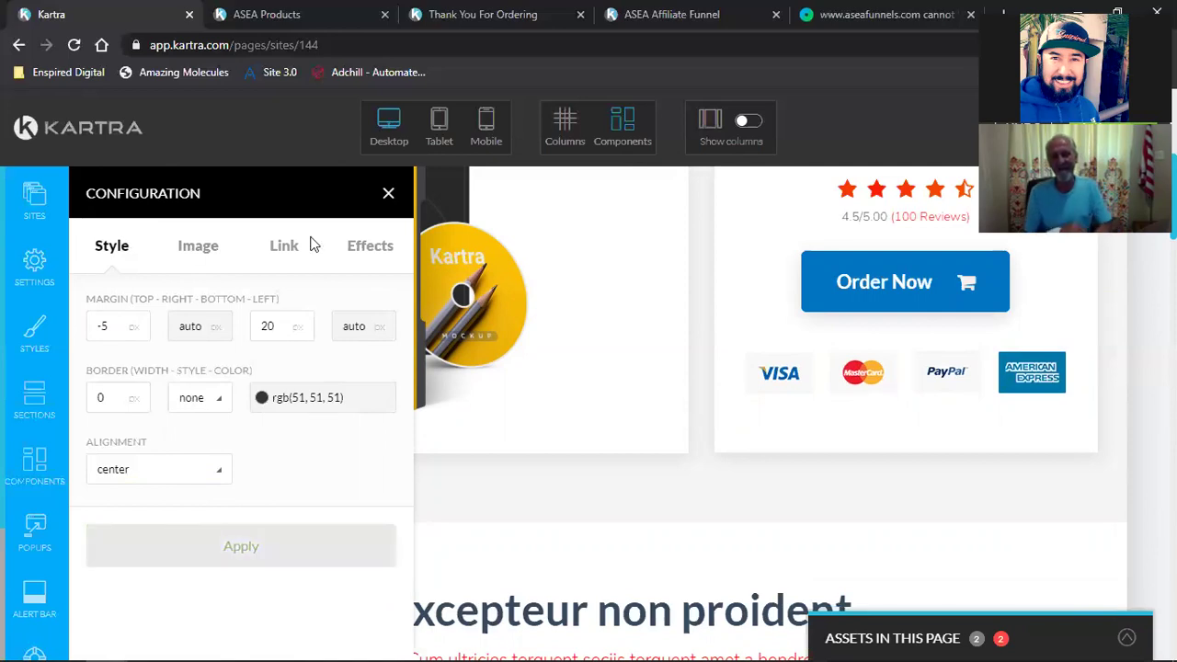
{"action": "left_click", "coordinate": [386, 195]}
{"action": "scroll", "coordinate": [1103, 522], "scroll_direction": "up", "scroll_amount": 3}
Step: Scroll through the ASEA Affiliate Funnel page layout and back up to the top
{"action": "scroll", "coordinate": [1102, 521], "scroll_direction": "up", "scroll_amount": 2}
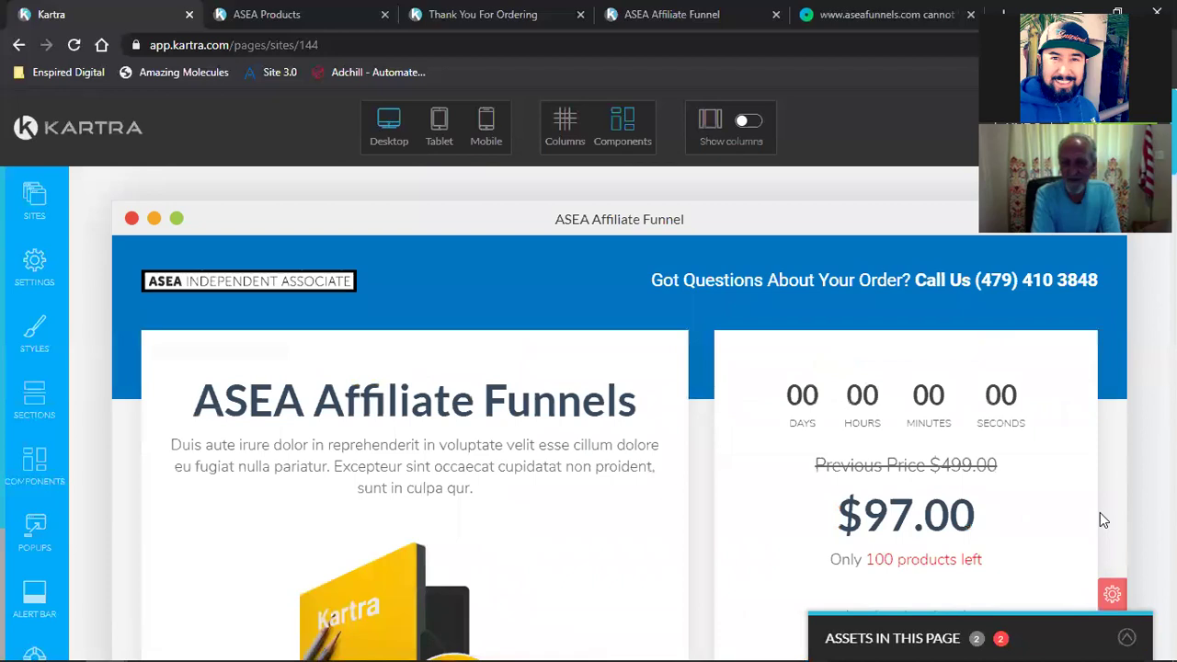
{"action": "scroll", "coordinate": [1102, 521], "scroll_direction": "down", "scroll_amount": 2}
{"action": "scroll", "coordinate": [1103, 522], "scroll_direction": "down", "scroll_amount": 4}
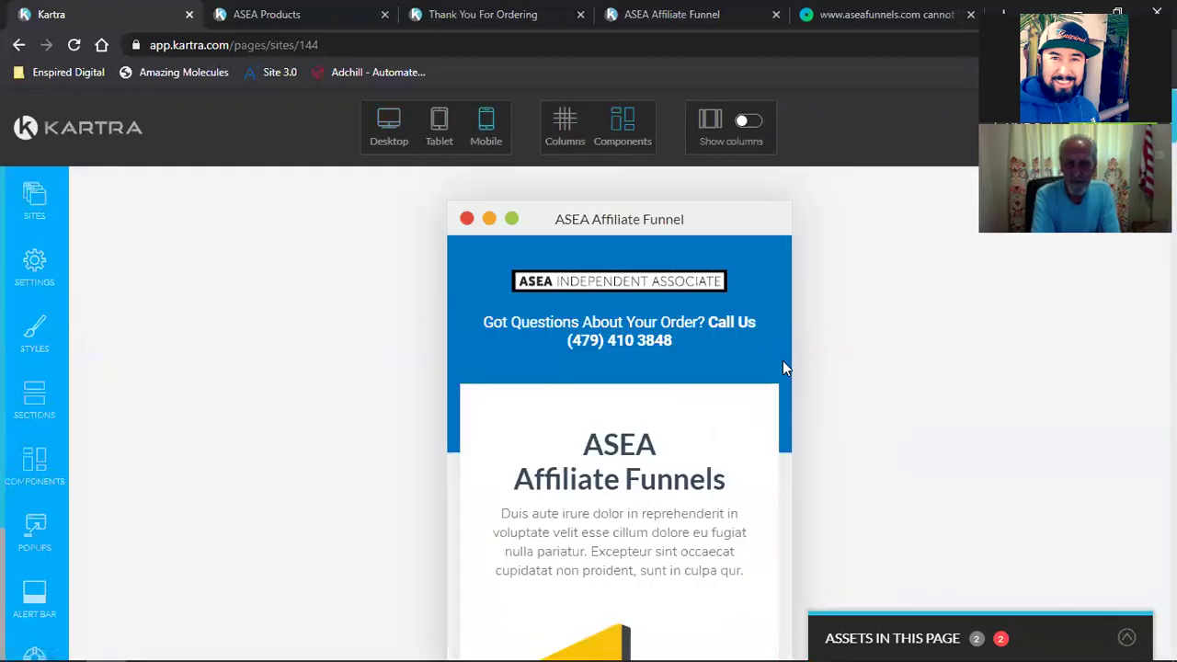
{"action": "scroll", "coordinate": [783, 366], "scroll_direction": "down", "scroll_amount": 5}
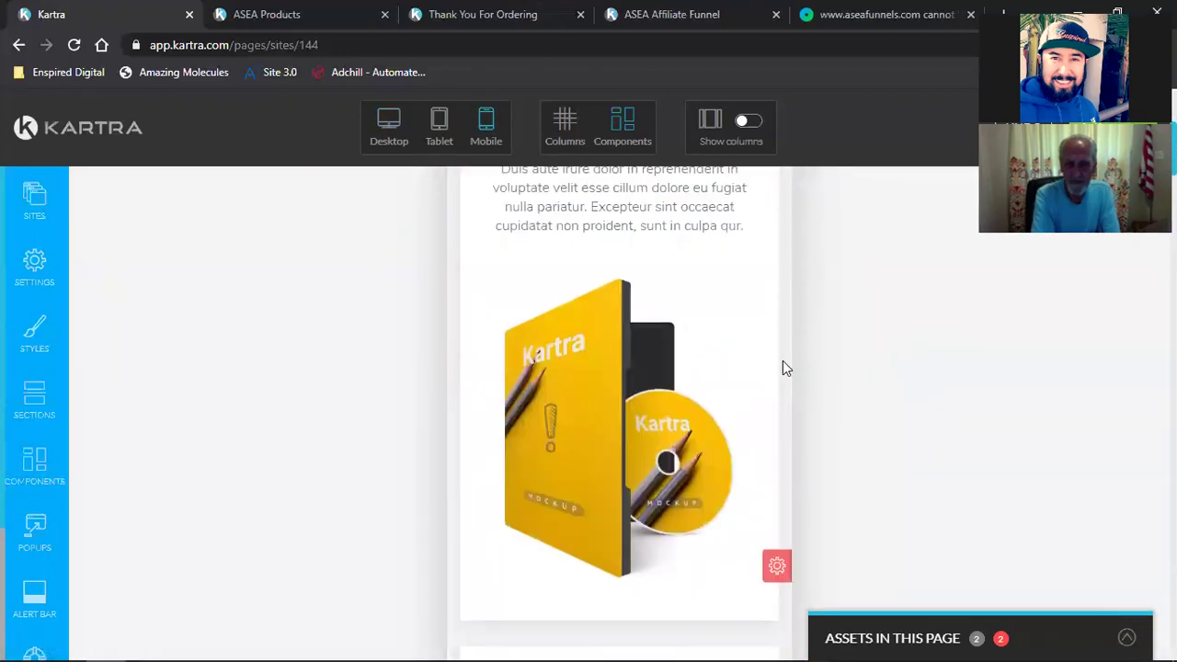
{"action": "scroll", "coordinate": [785, 367], "scroll_direction": "down", "scroll_amount": 4}
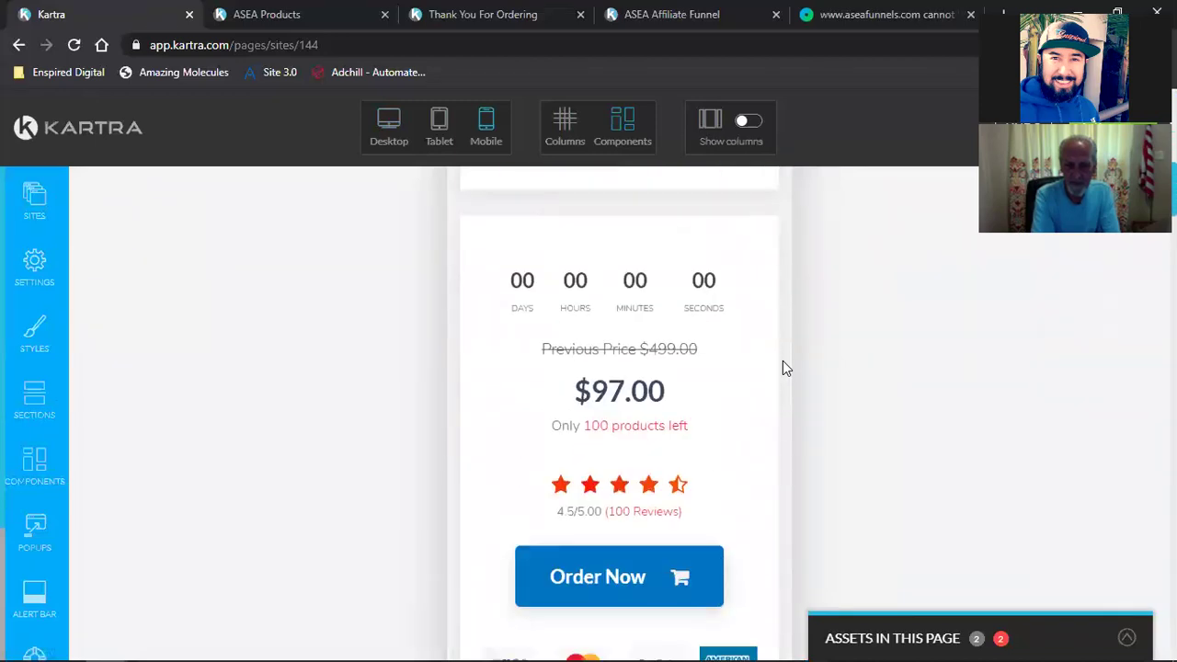
{"action": "scroll", "coordinate": [786, 368], "scroll_direction": "down", "scroll_amount": 3}
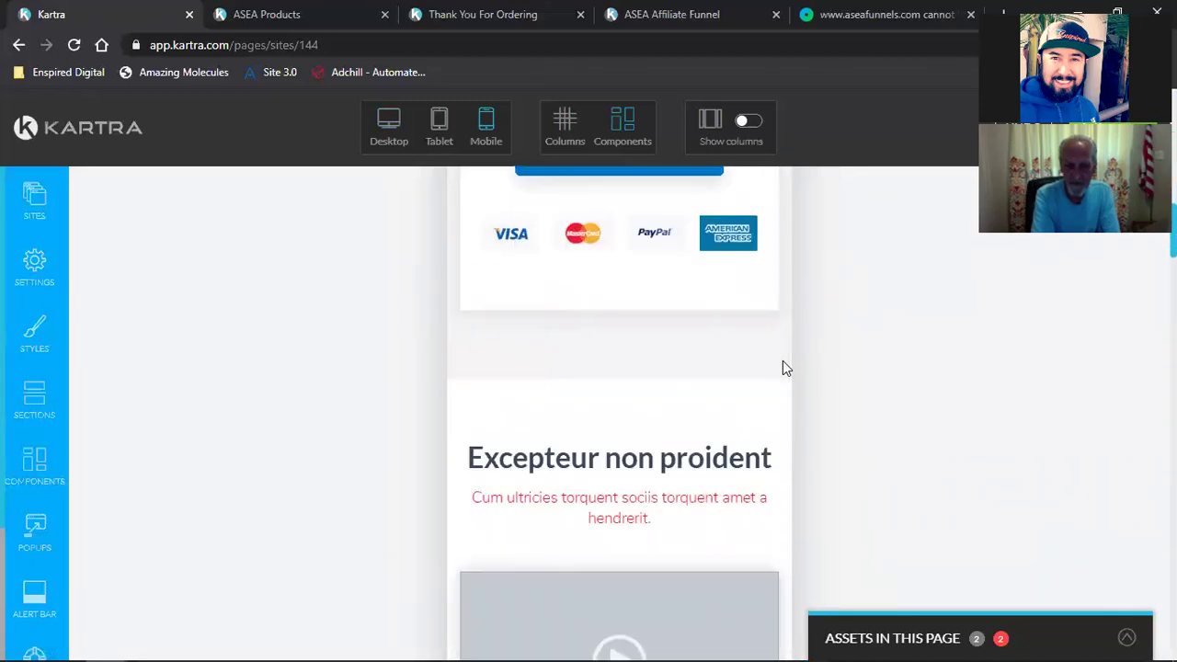
{"action": "scroll", "coordinate": [786, 368], "scroll_direction": "down", "scroll_amount": 5}
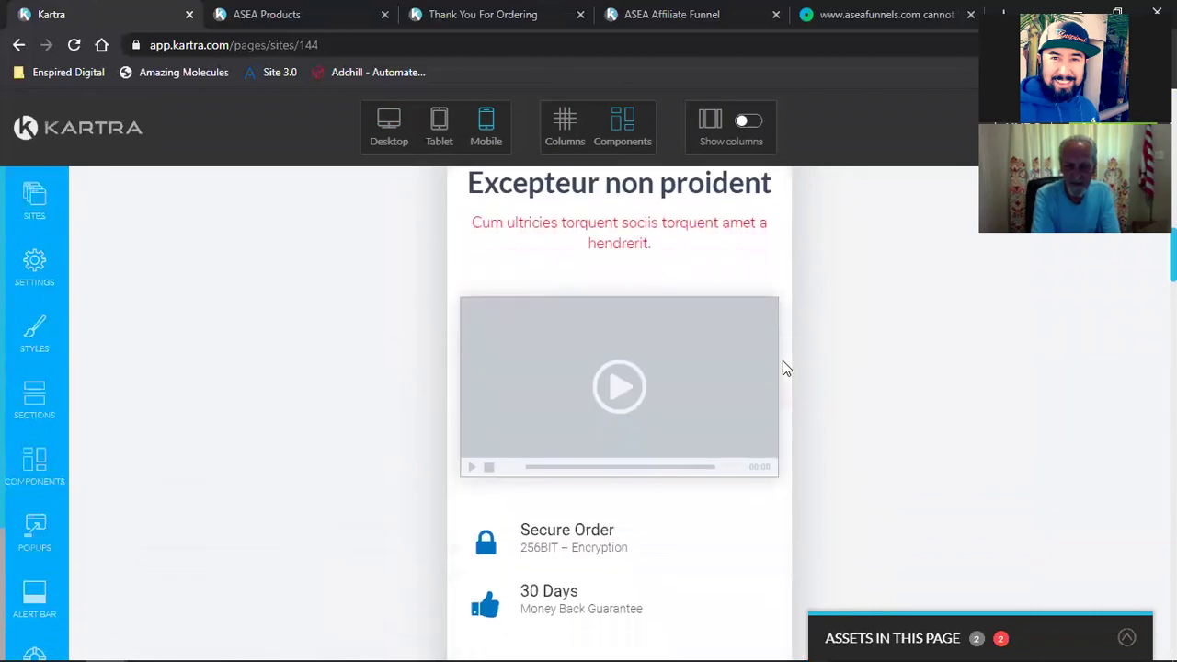
{"action": "scroll", "coordinate": [783, 366], "scroll_direction": "down", "scroll_amount": 2}
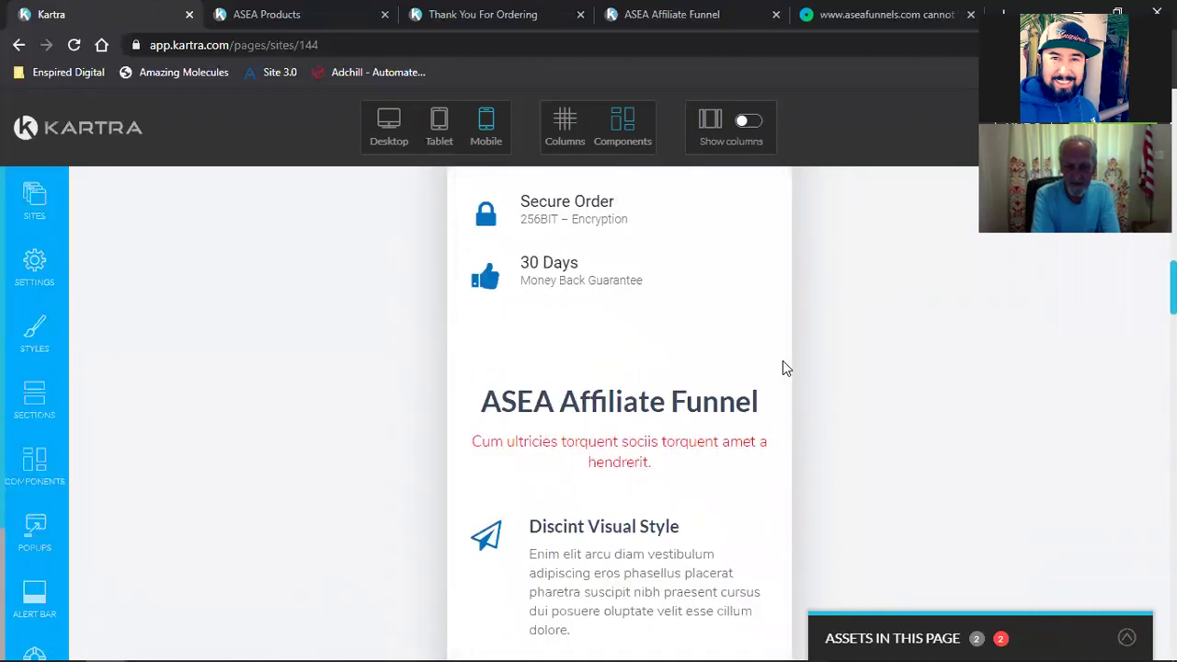
{"action": "scroll", "coordinate": [782, 366], "scroll_direction": "down", "scroll_amount": 15}
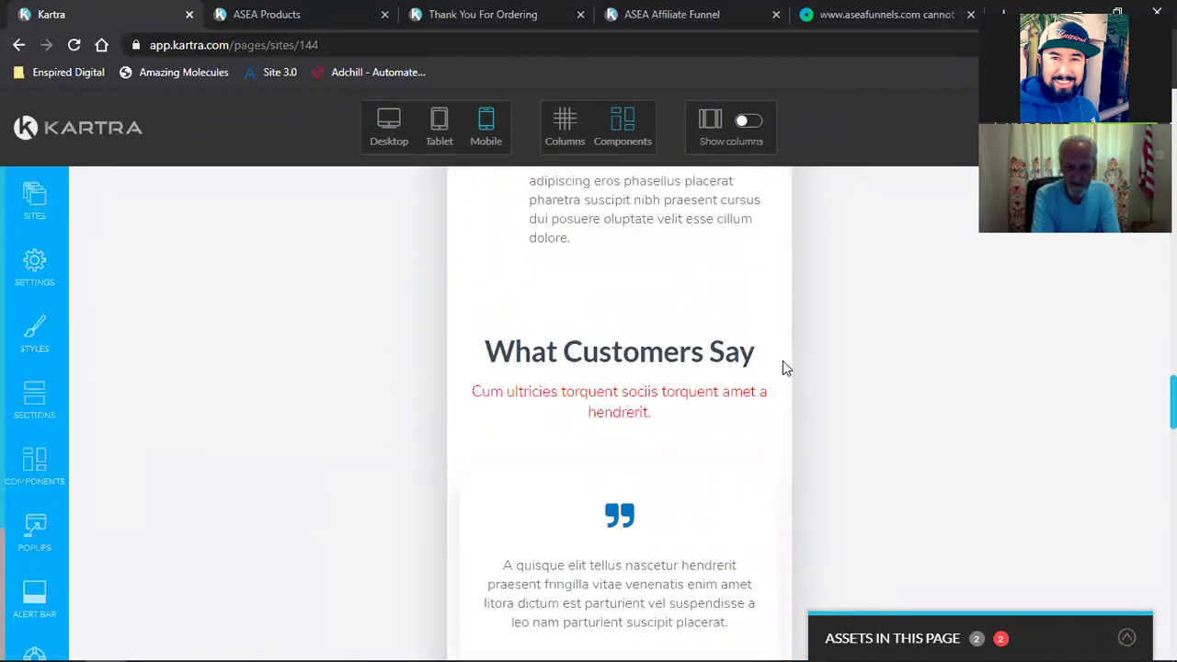
{"action": "scroll", "coordinate": [784, 368], "scroll_direction": "down", "scroll_amount": 12}
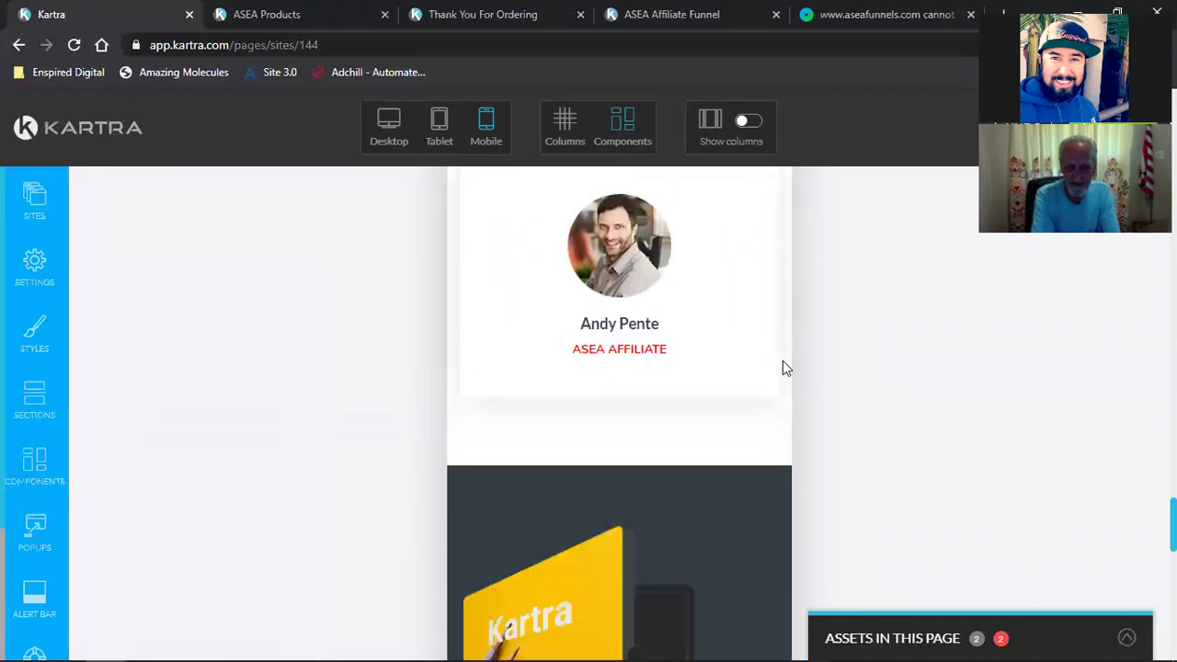
{"action": "scroll", "coordinate": [784, 368], "scroll_direction": "down", "scroll_amount": 8}
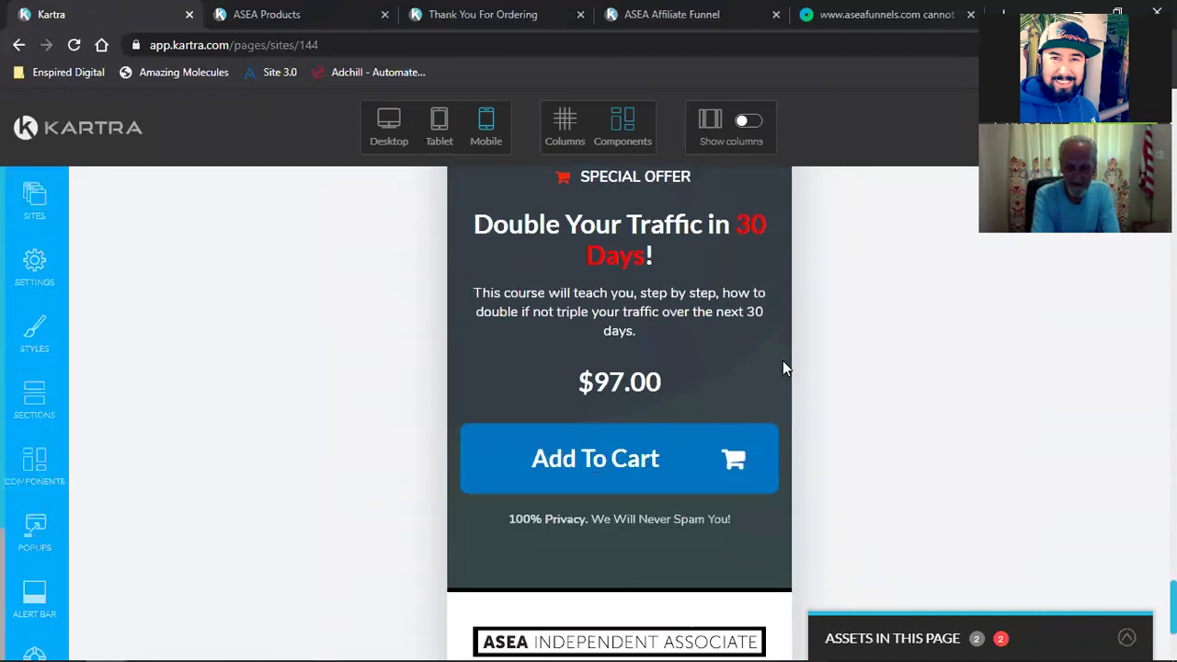
{"action": "scroll", "coordinate": [783, 368], "scroll_direction": "down", "scroll_amount": 2}
{"action": "scroll", "coordinate": [783, 368], "scroll_direction": "down", "scroll_amount": 1}
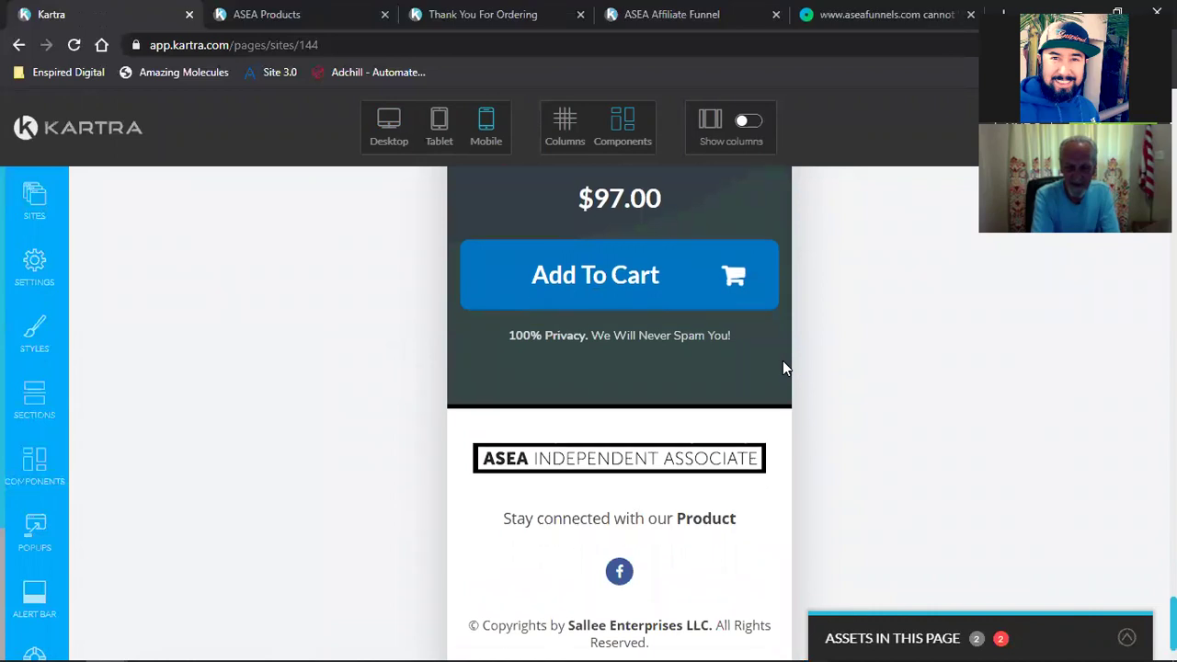
{"action": "scroll", "coordinate": [783, 368], "scroll_direction": "up", "scroll_amount": 3}
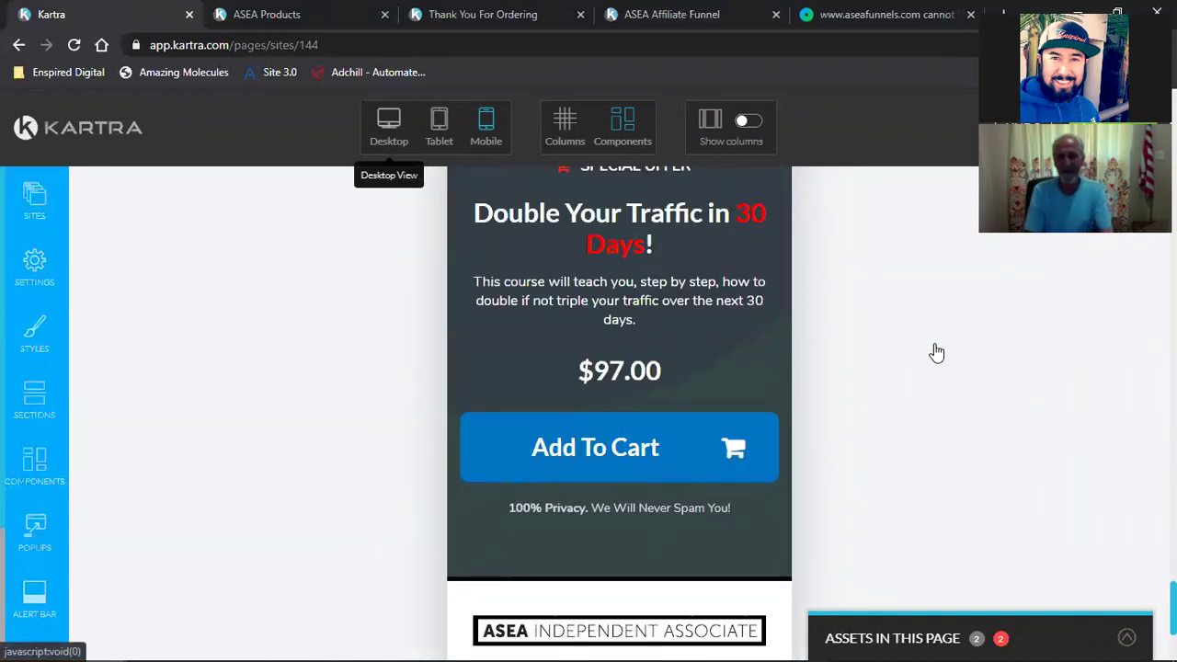
{"action": "scroll", "coordinate": [849, 430], "scroll_direction": "up", "scroll_amount": 15}
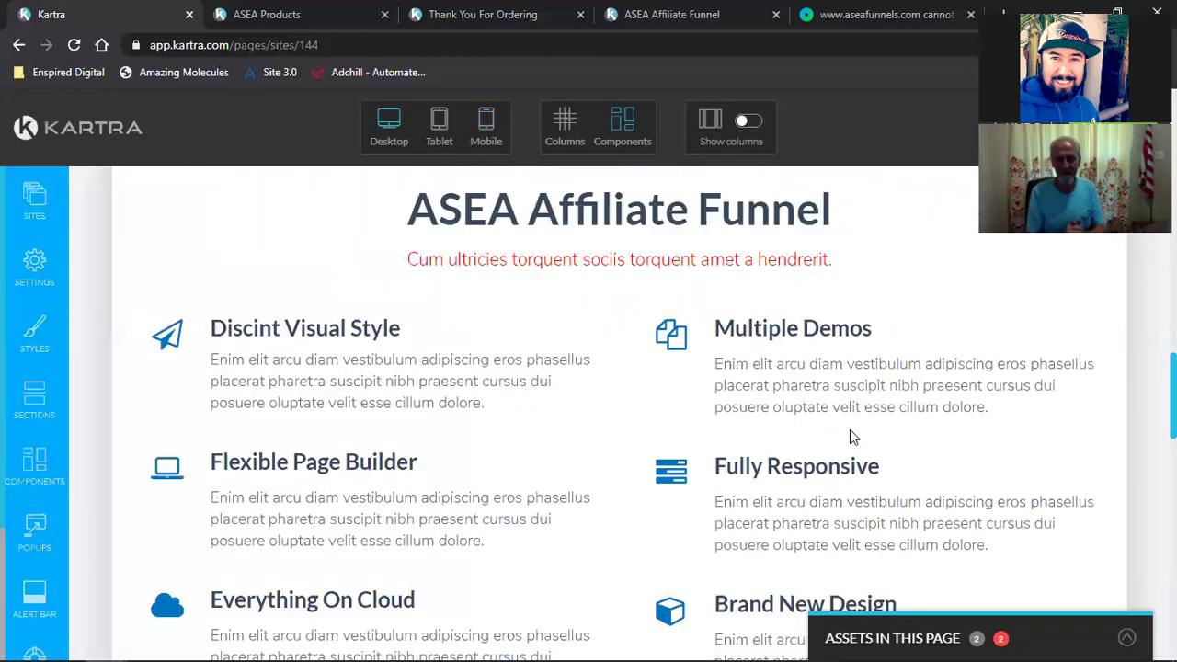
{"action": "scroll", "coordinate": [850, 435], "scroll_direction": "down", "scroll_amount": 5}
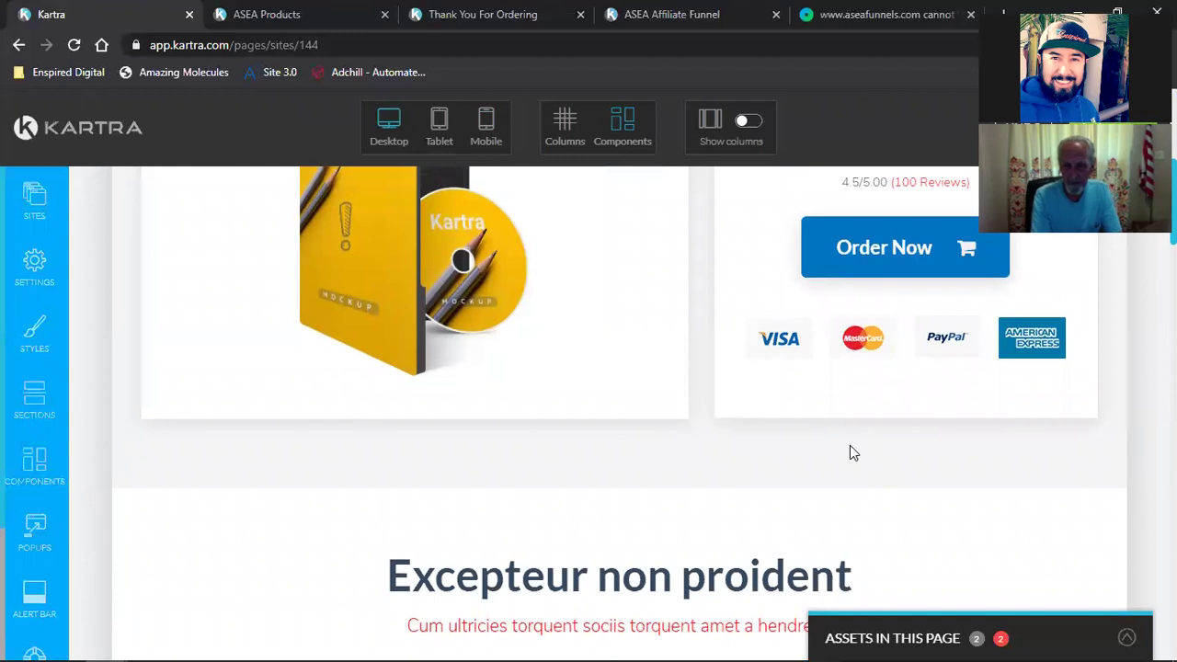
{"action": "scroll", "coordinate": [850, 445], "scroll_direction": "up", "scroll_amount": 5}
{"action": "scroll", "coordinate": [849, 445], "scroll_direction": "up", "scroll_amount": 1}
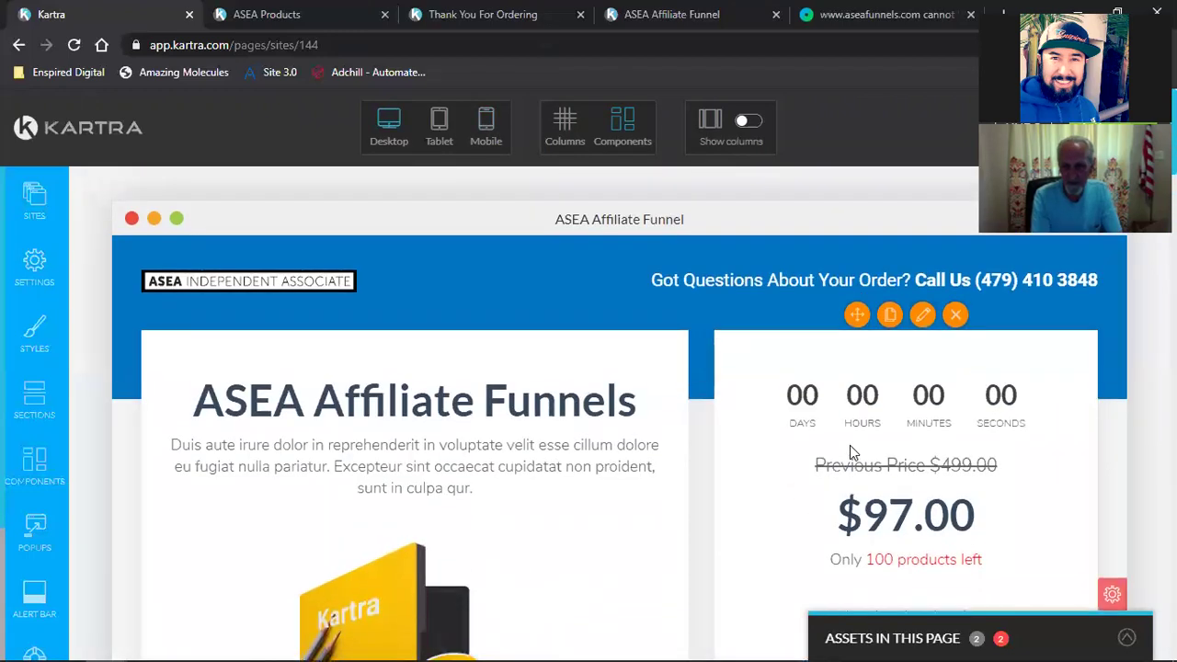
Step: Save progress on the ASEA Affiliate Funnel page and publish it live
{"action": "left_click", "coordinate": [1146, 130]}
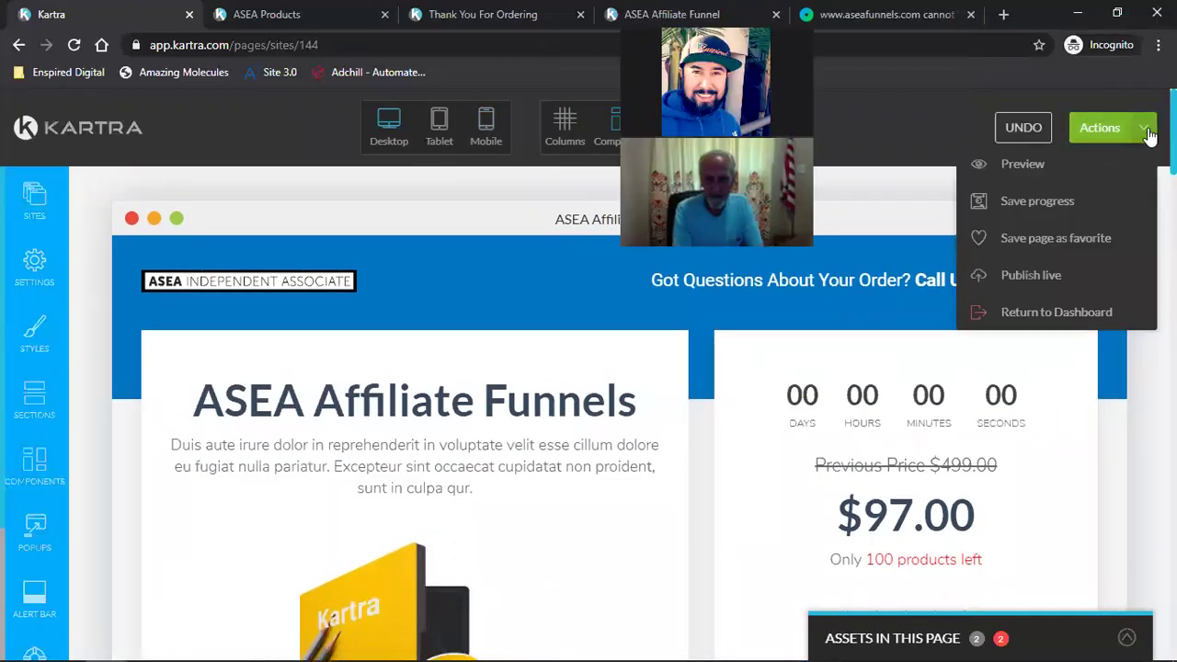
{"action": "left_click", "coordinate": [1036, 201]}
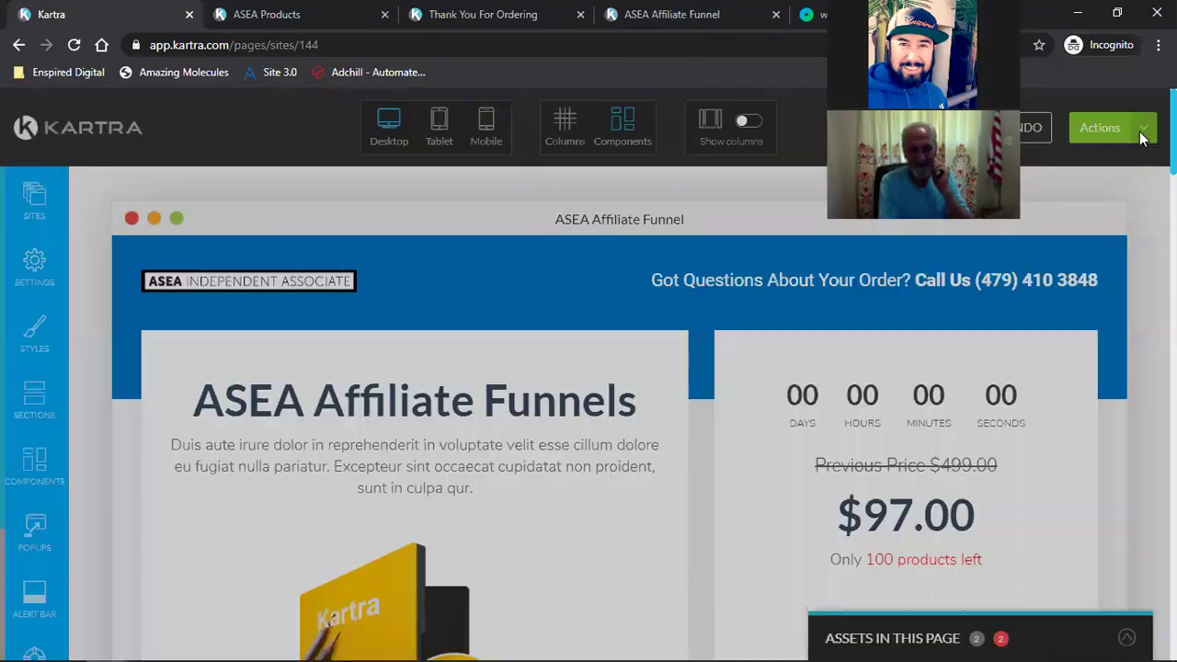
{"action": "left_click", "coordinate": [1143, 136]}
{"action": "left_click", "coordinate": [1060, 273]}
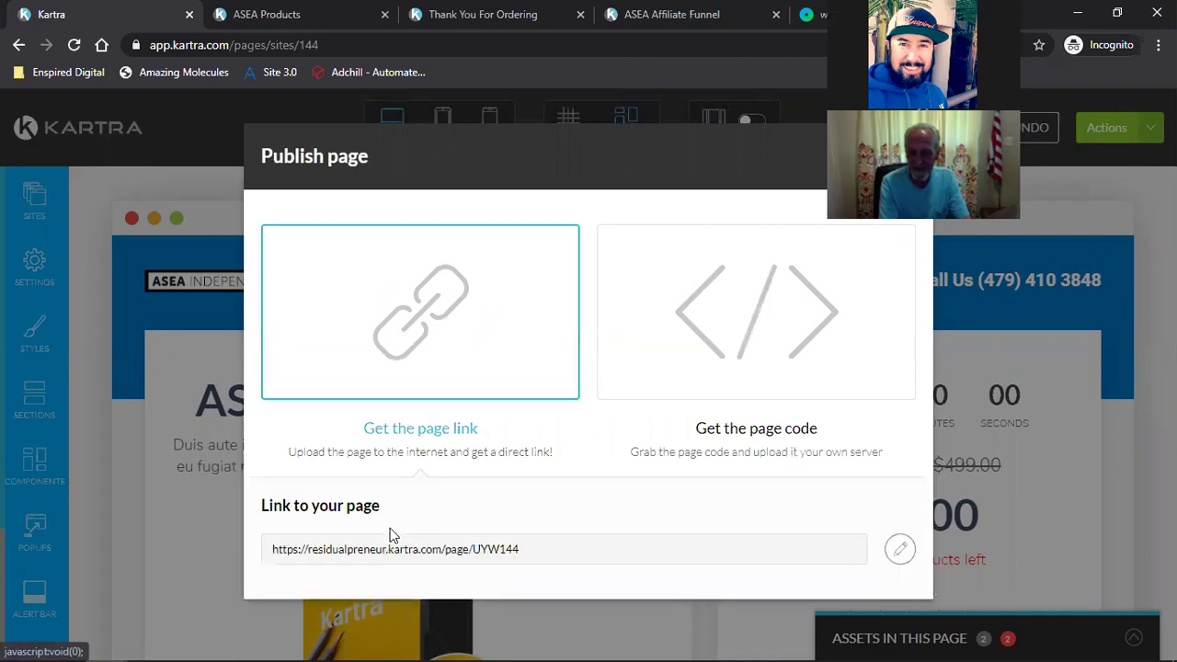
Step: Copy the published page's direct link
{"action": "left_click", "coordinate": [401, 552]}
{"action": "right_click", "coordinate": [401, 548]}
{"action": "left_click", "coordinate": [413, 558]}
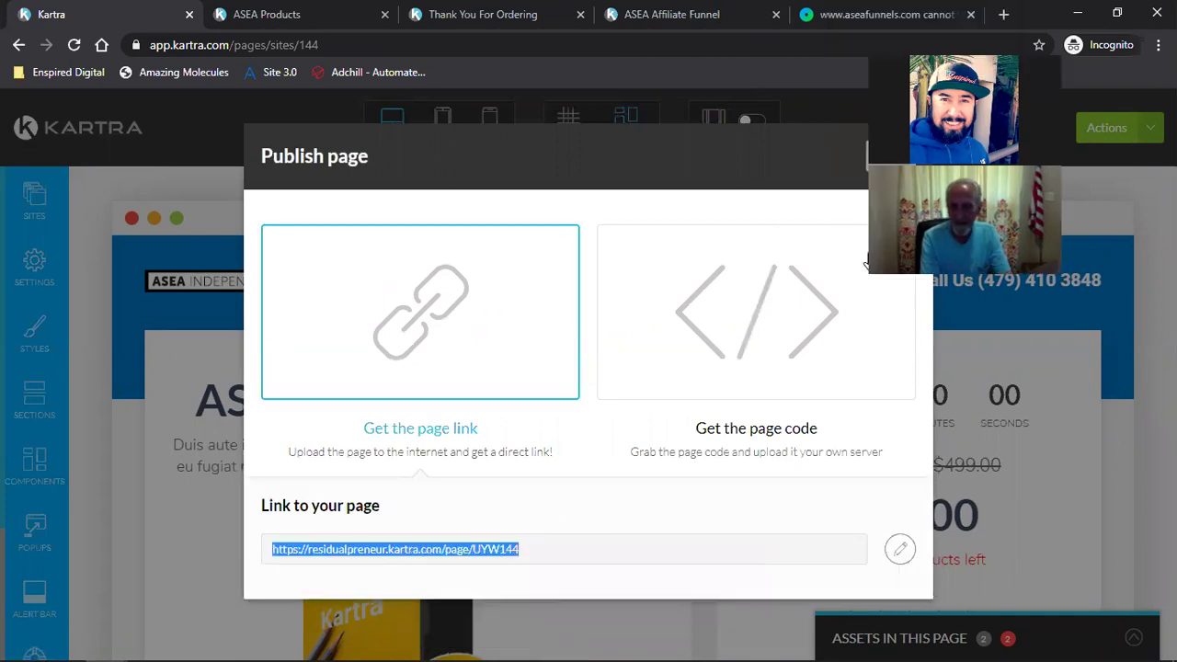
{"action": "left_click", "coordinate": [892, 11]}
Step: Load the copied funnel page link in the fifth browser tab
{"action": "key", "text": "ctrl+2"}
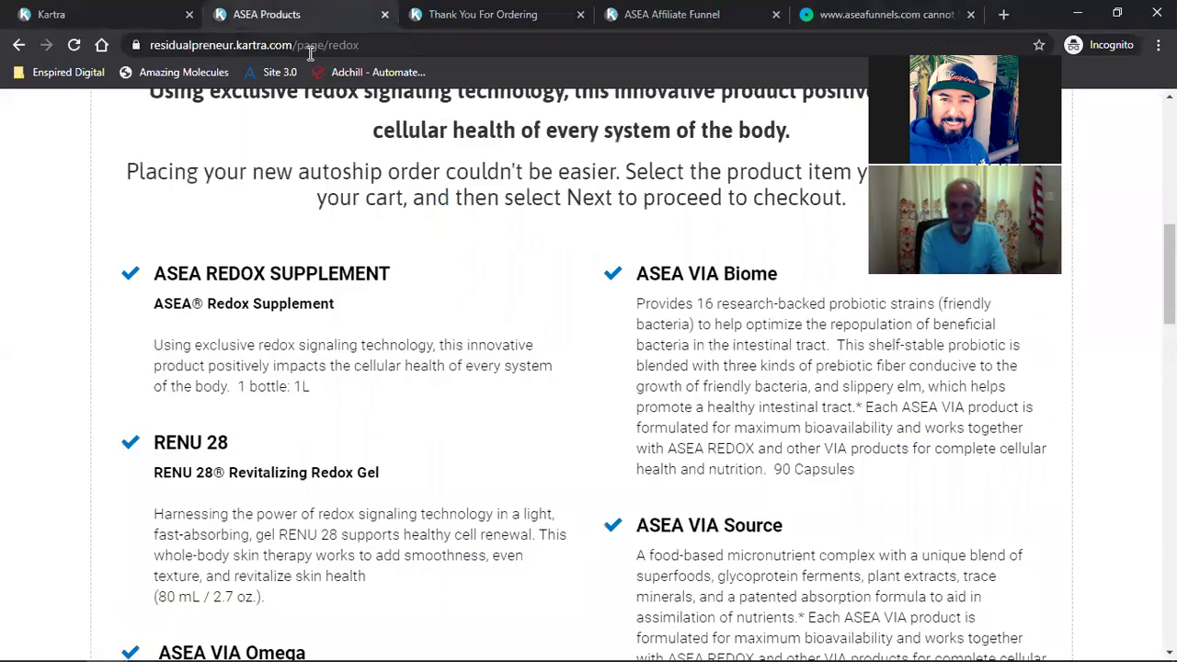
{"action": "left_click", "coordinate": [832, 8]}
{"action": "left_click", "coordinate": [560, 47]}
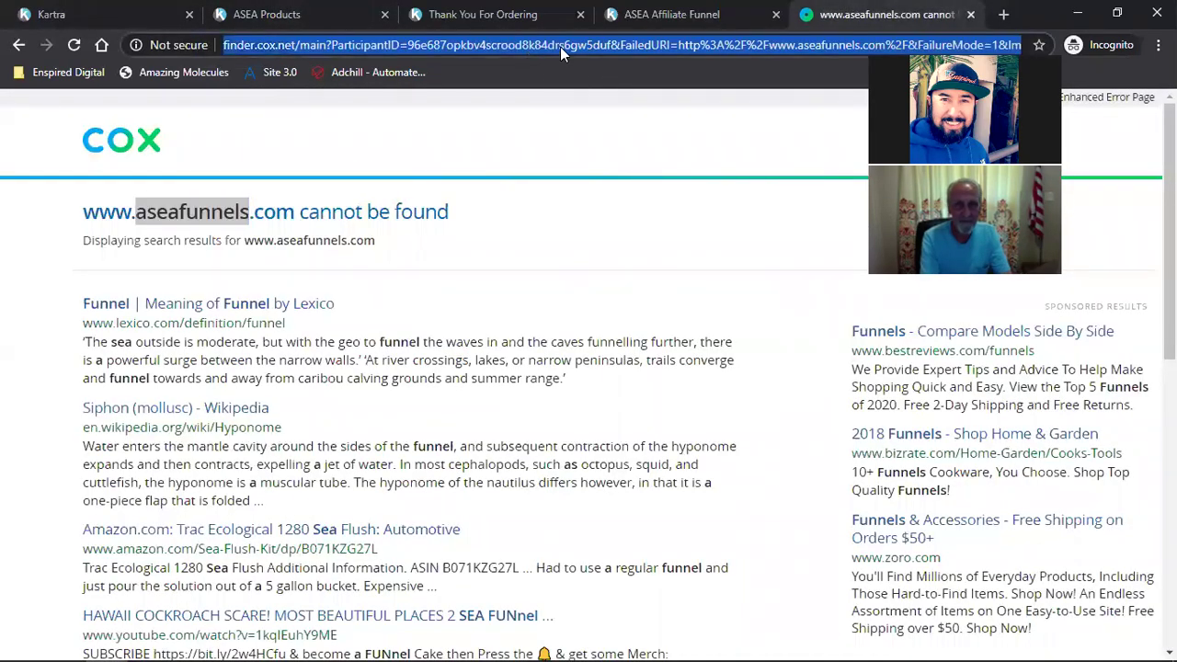
{"action": "key", "text": "ctrl+v"}
{"action": "key", "text": "Return"}
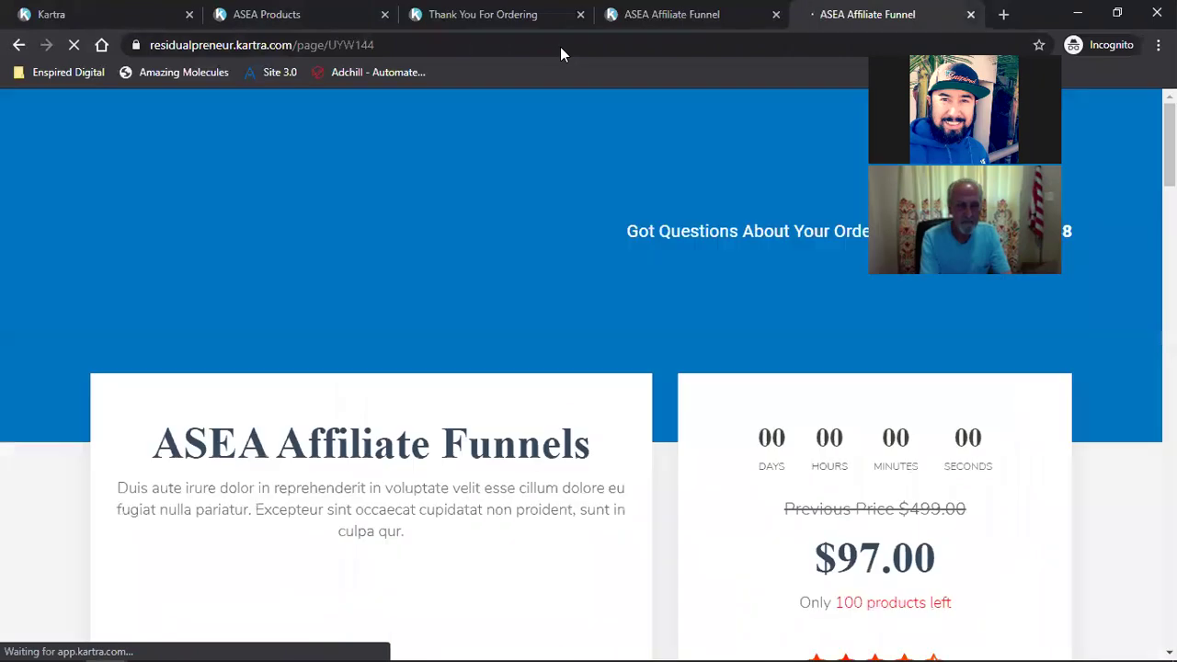
{"action": "scroll", "coordinate": [654, 256], "scroll_direction": "down", "scroll_amount": 4}
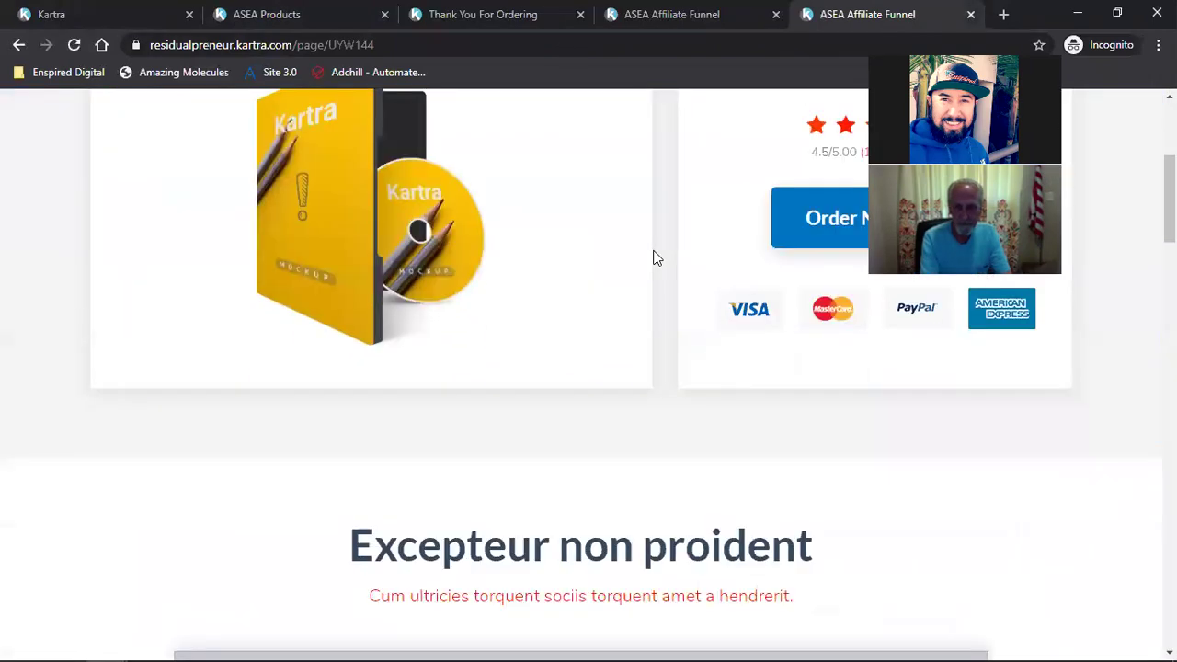
Step: Review the Thank You For Ordering and ASEA Products tabs, then return to the Kartra editor
{"action": "left_click", "coordinate": [451, 13]}
{"action": "scroll", "coordinate": [419, 328], "scroll_direction": "up", "scroll_amount": 10}
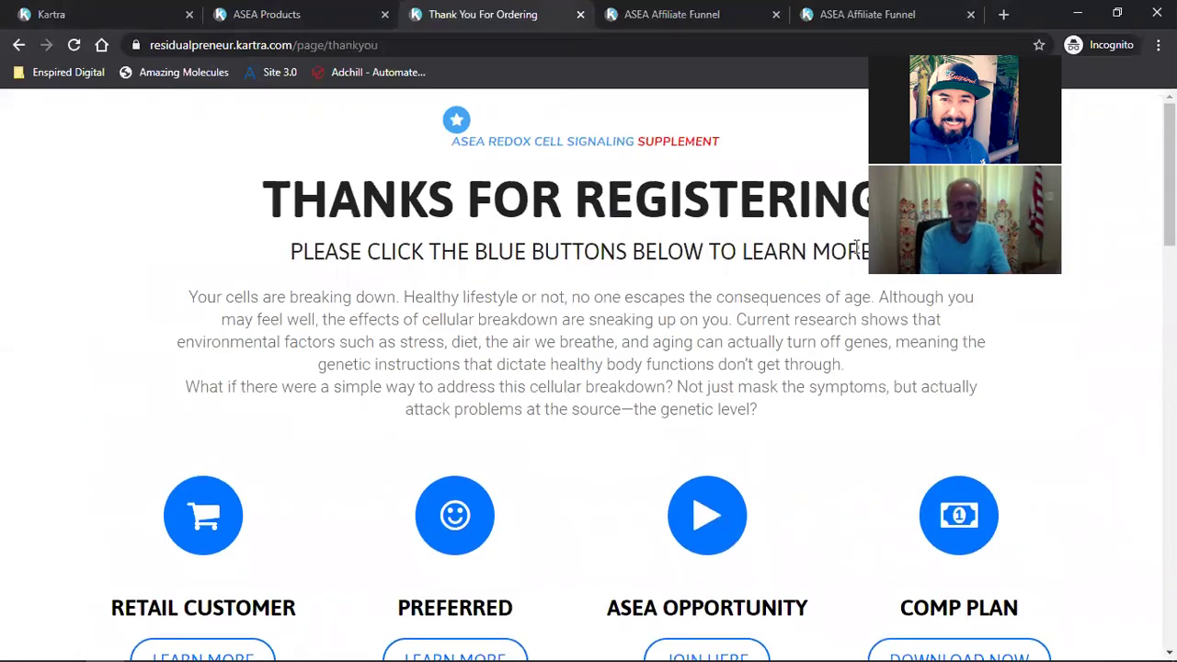
{"action": "left_click", "coordinate": [267, 14]}
{"action": "scroll", "coordinate": [523, 367], "scroll_direction": "up", "scroll_amount": 10}
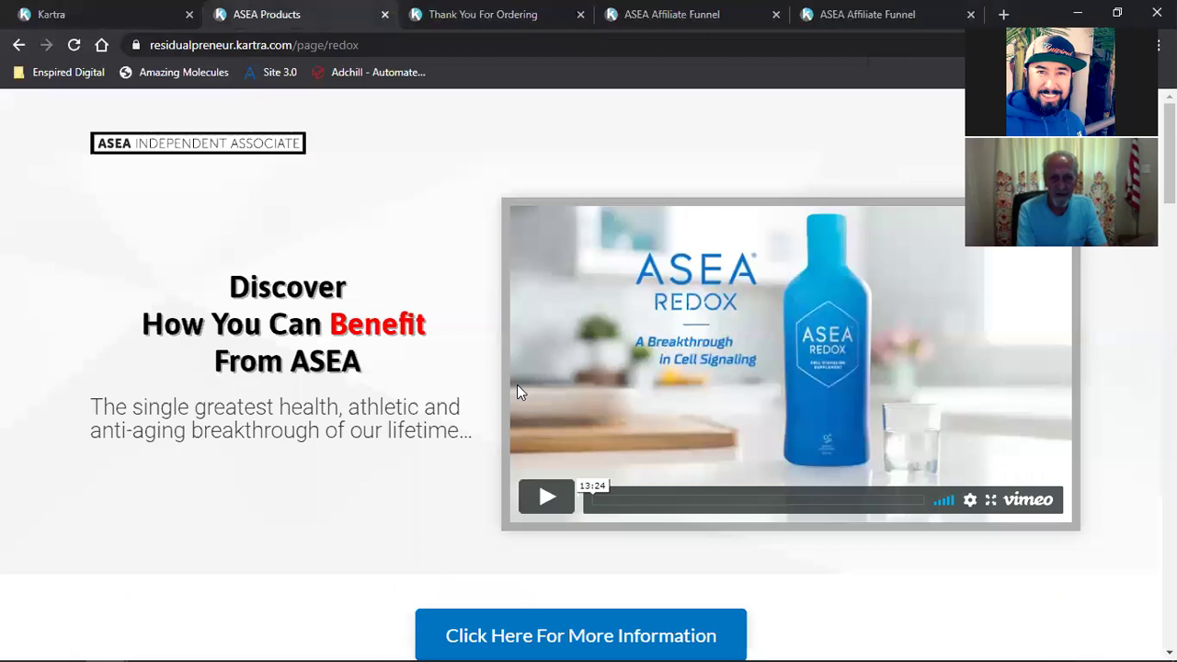
{"action": "left_click", "coordinate": [480, 13]}
{"action": "scroll", "coordinate": [542, 315], "scroll_direction": "down", "scroll_amount": 8}
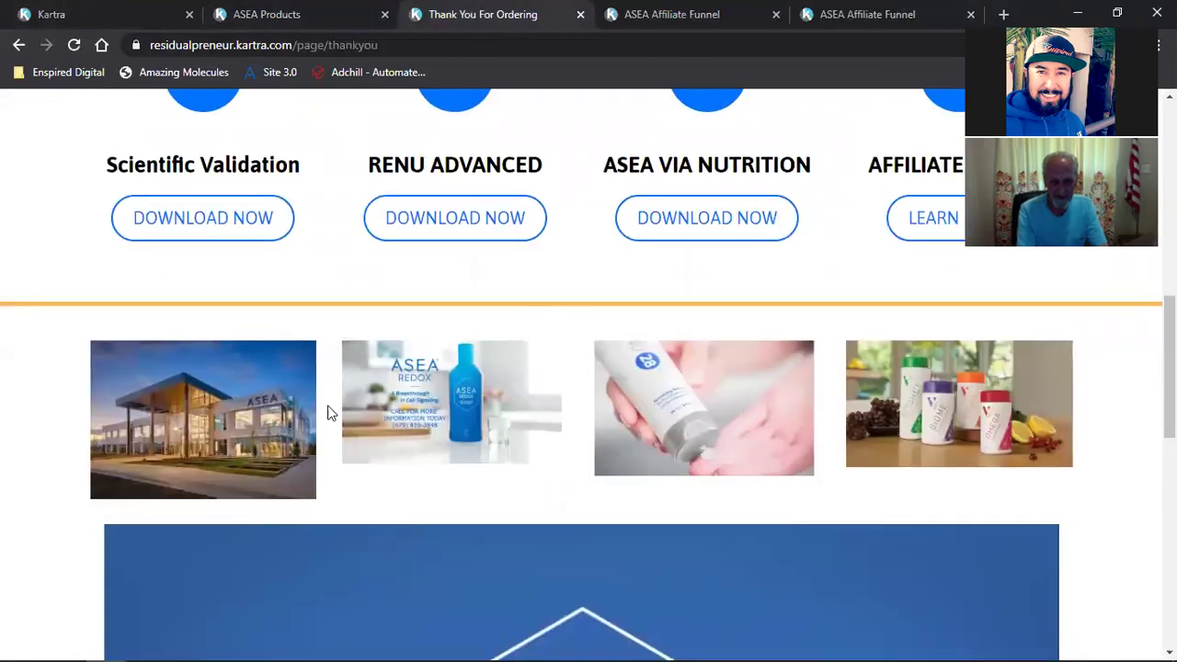
{"action": "left_click", "coordinate": [81, 11]}
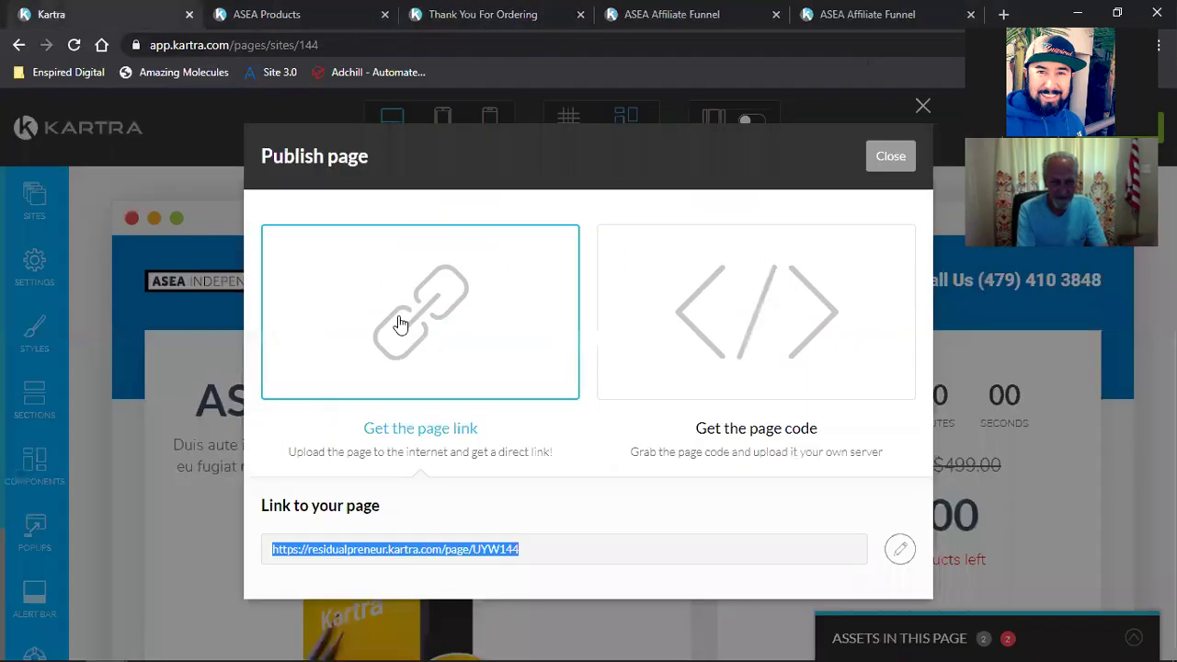
Step: Close the Publish dialog and exit the page builder back to the dashboard
{"action": "left_click", "coordinate": [916, 147]}
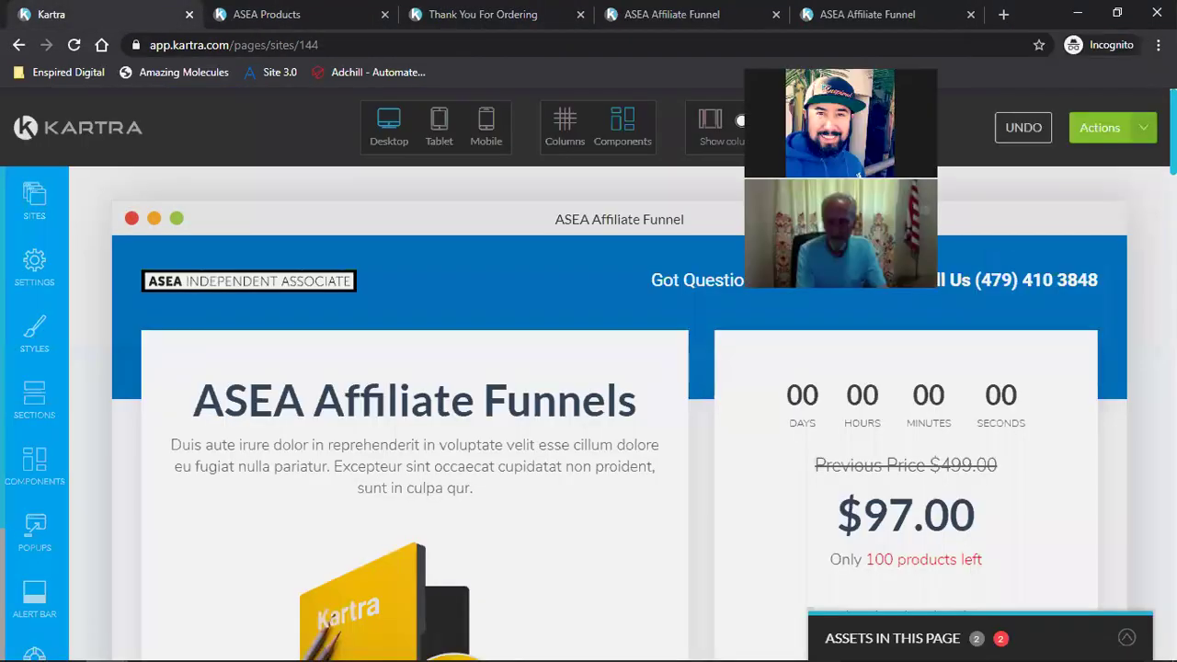
{"action": "left_click", "coordinate": [1117, 129]}
{"action": "left_click", "coordinate": [1048, 322]}
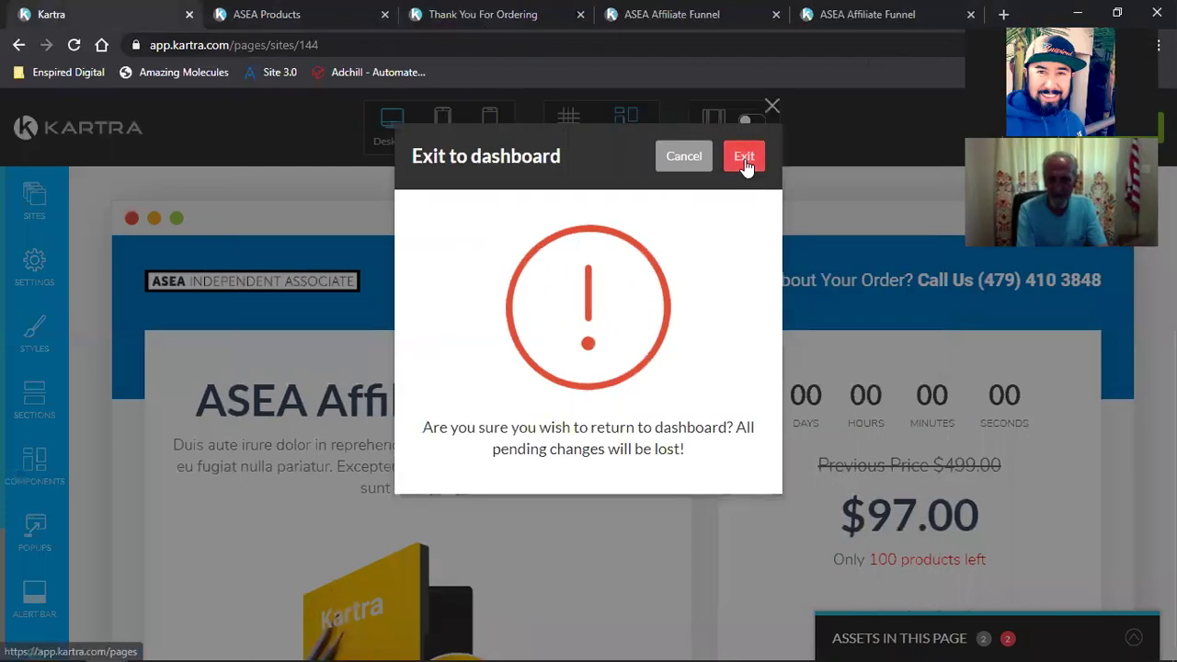
{"action": "left_click", "coordinate": [744, 158]}
Step: Glance at the ASEA Products and Thank You For Ordering tabs, then return to Kartra
{"action": "left_click", "coordinate": [270, 14]}
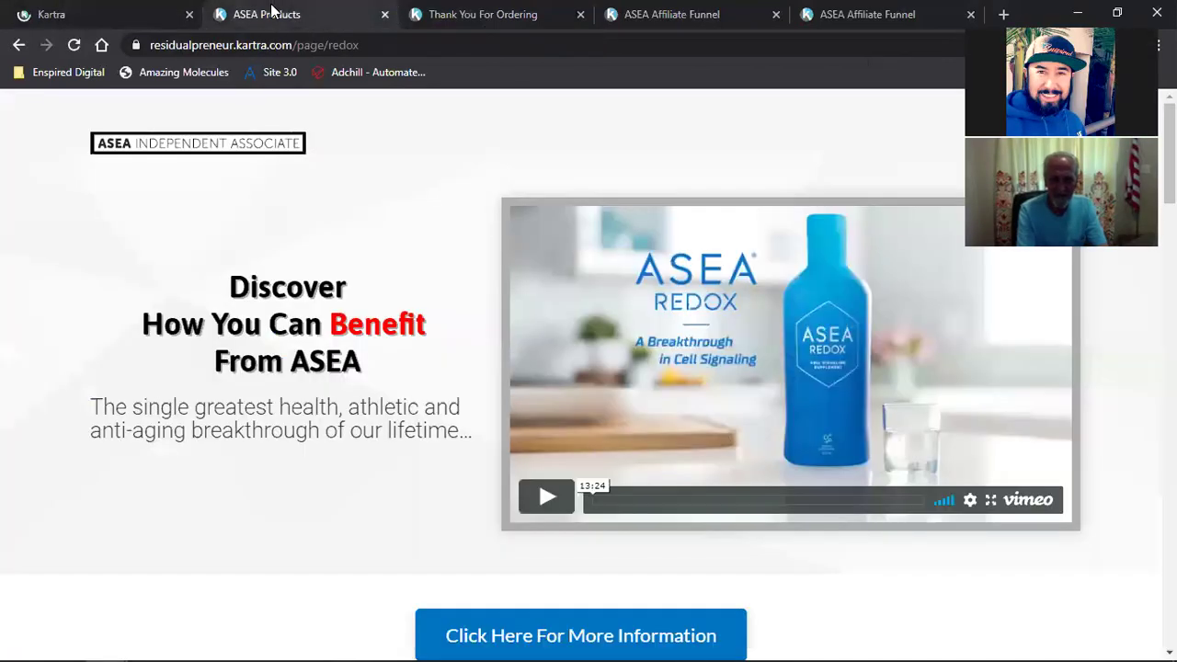
{"action": "left_click", "coordinate": [455, 13]}
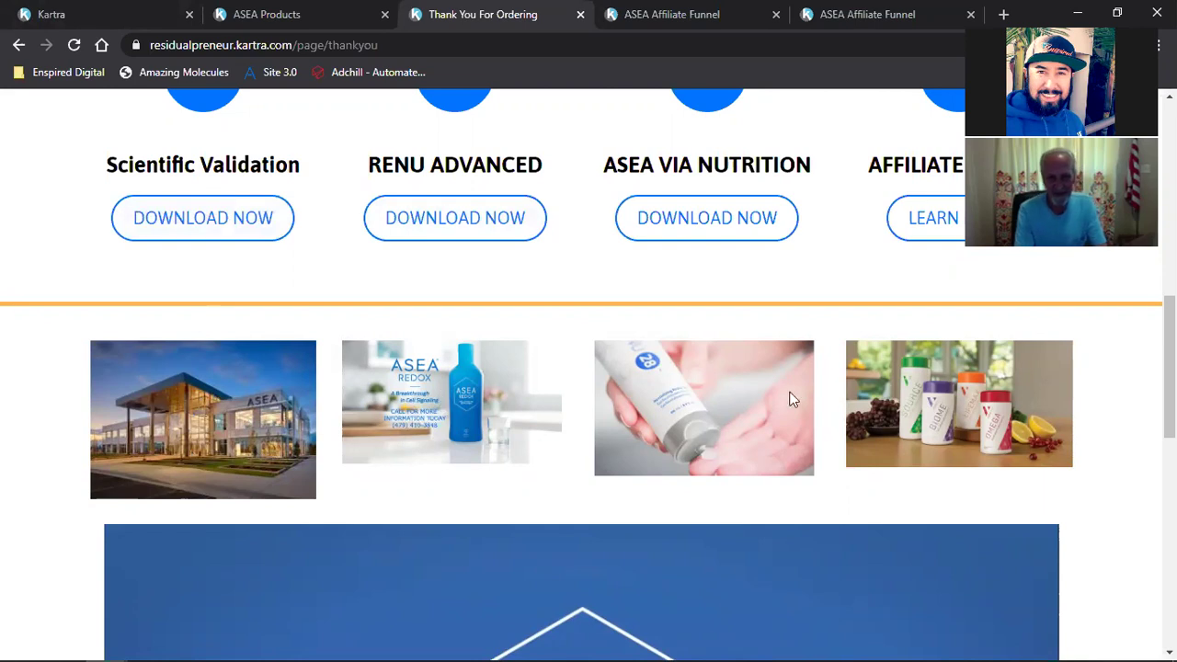
{"action": "left_click", "coordinate": [170, 14]}
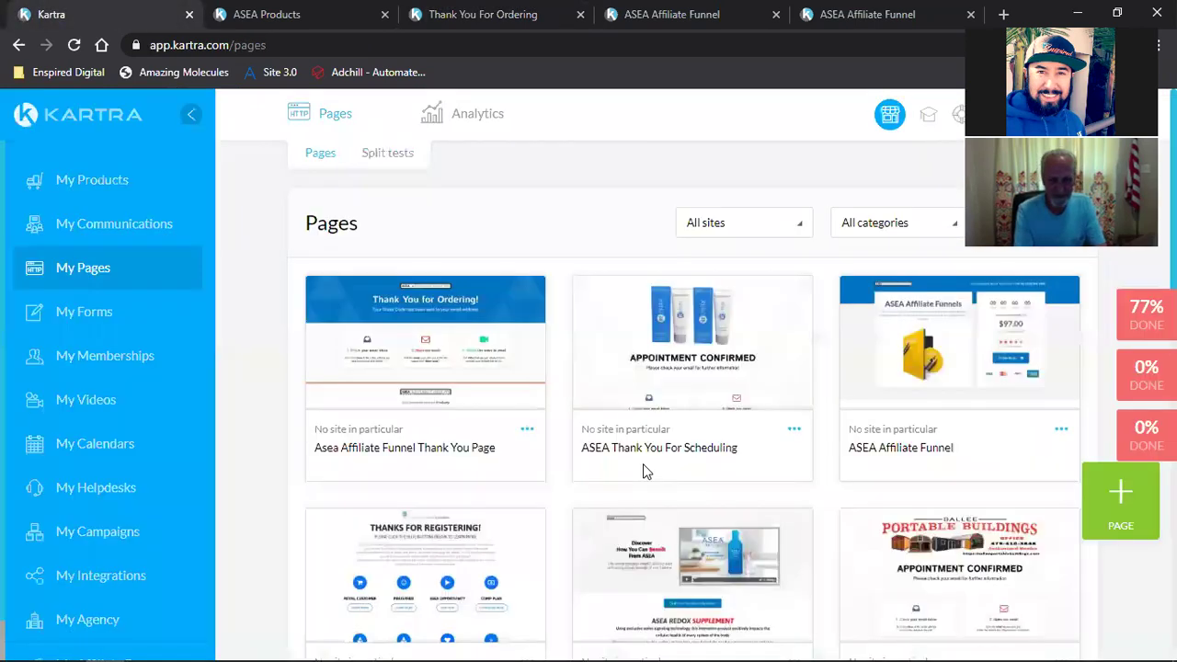
Step: Compare the ASEA Products and Thank You For Ordering tabs against the Kartra pages list
{"action": "scroll", "coordinate": [851, 468], "scroll_direction": "down", "scroll_amount": 2}
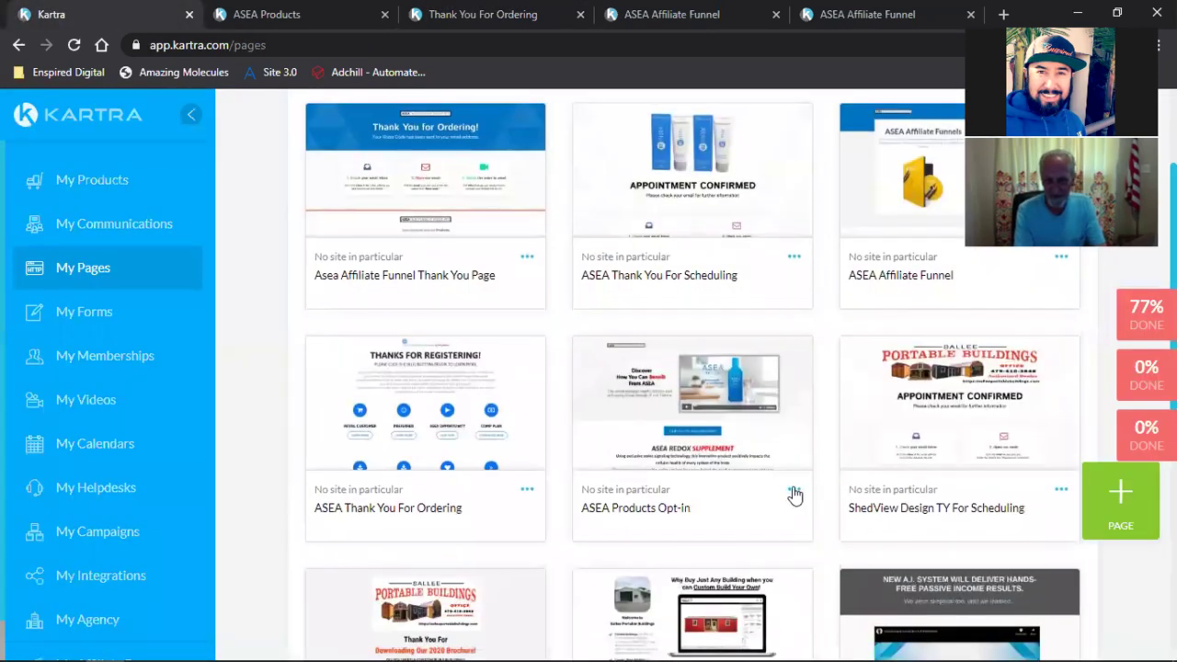
{"action": "left_click", "coordinate": [298, 11]}
{"action": "left_click", "coordinate": [105, 9]}
{"action": "left_click", "coordinate": [445, 10]}
{"action": "left_click", "coordinate": [184, 13]}
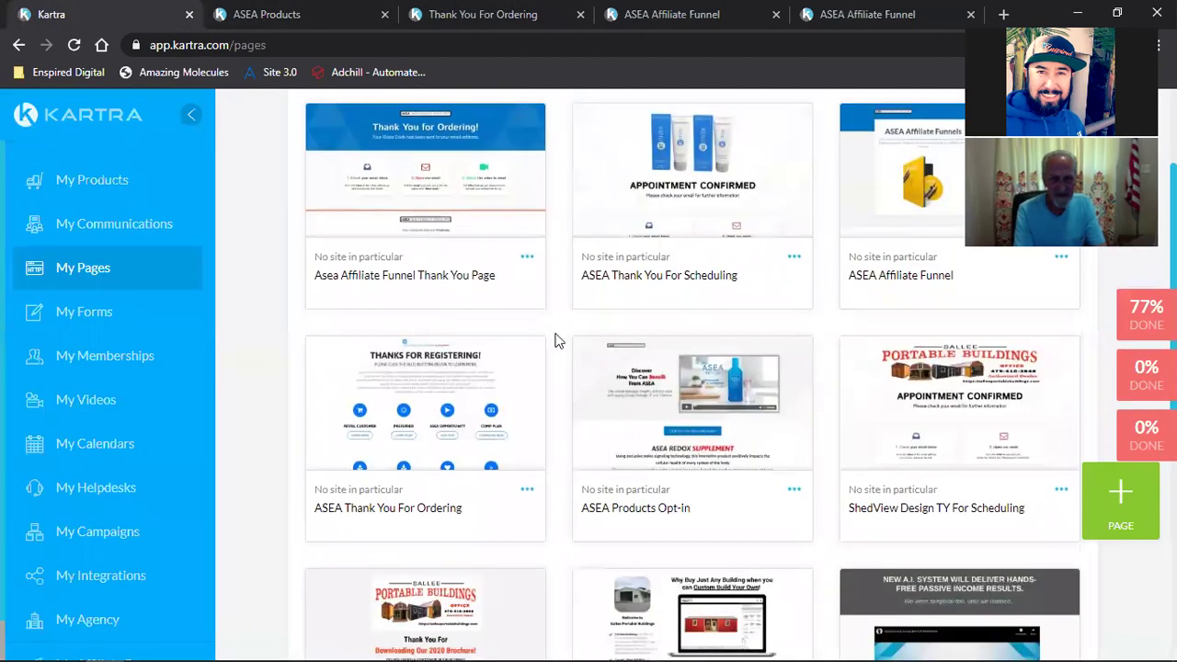
{"action": "scroll", "coordinate": [572, 543], "scroll_direction": "up", "scroll_amount": 1}
{"action": "scroll", "coordinate": [557, 520], "scroll_direction": "down", "scroll_amount": 2}
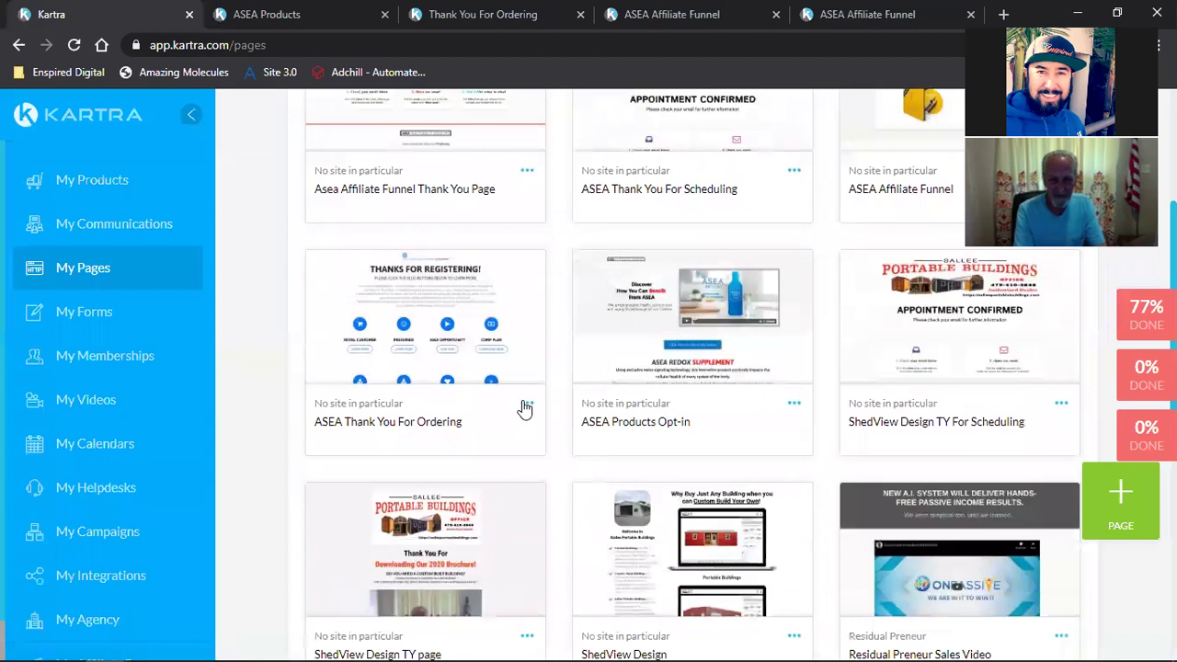
Step: Open the ASEA Thank You For Ordering page for editing, checking the live page while it loads
{"action": "left_click", "coordinate": [527, 403]}
{"action": "left_click", "coordinate": [597, 393]}
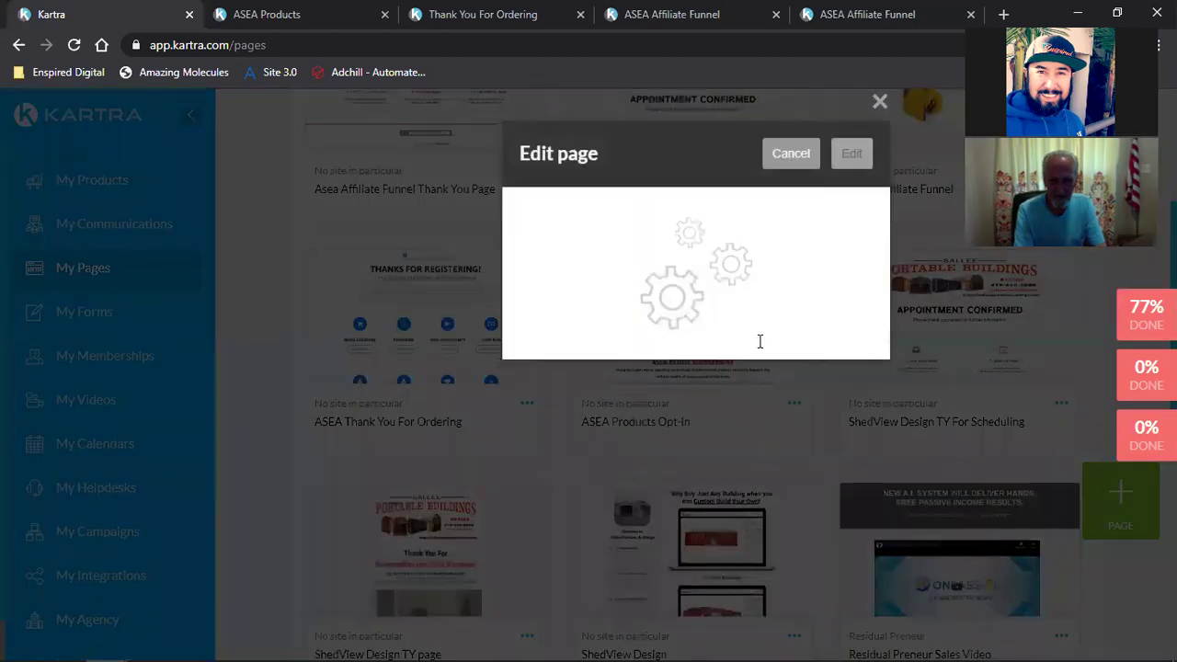
{"action": "left_click", "coordinate": [850, 158]}
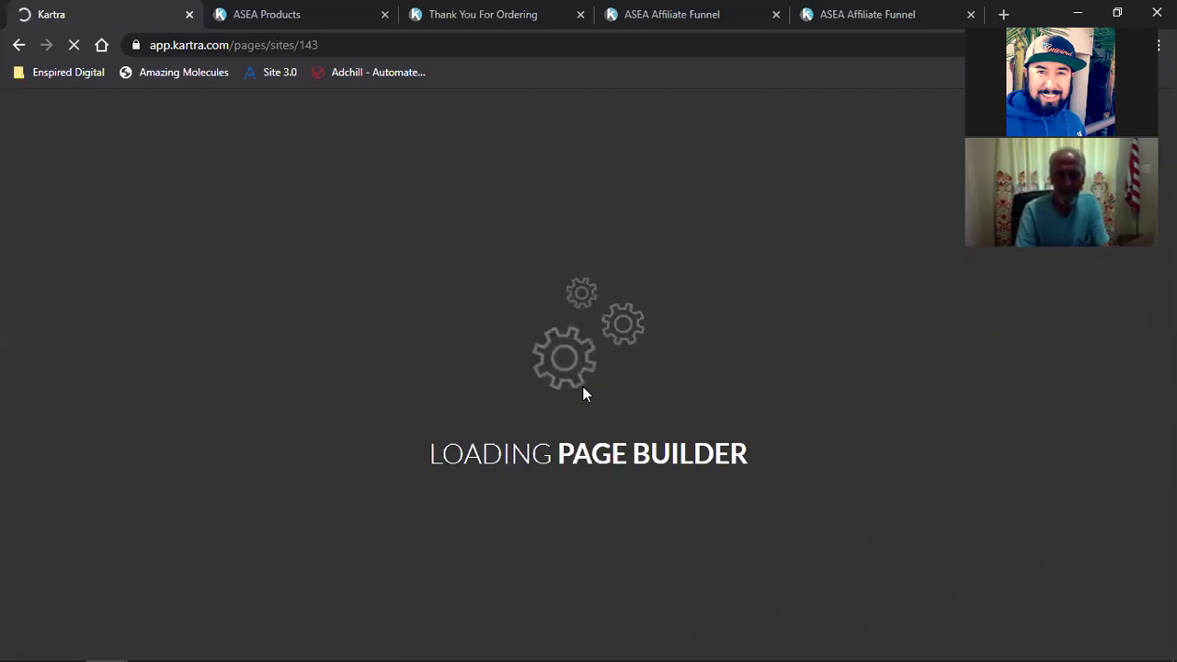
{"action": "left_click", "coordinate": [462, 13]}
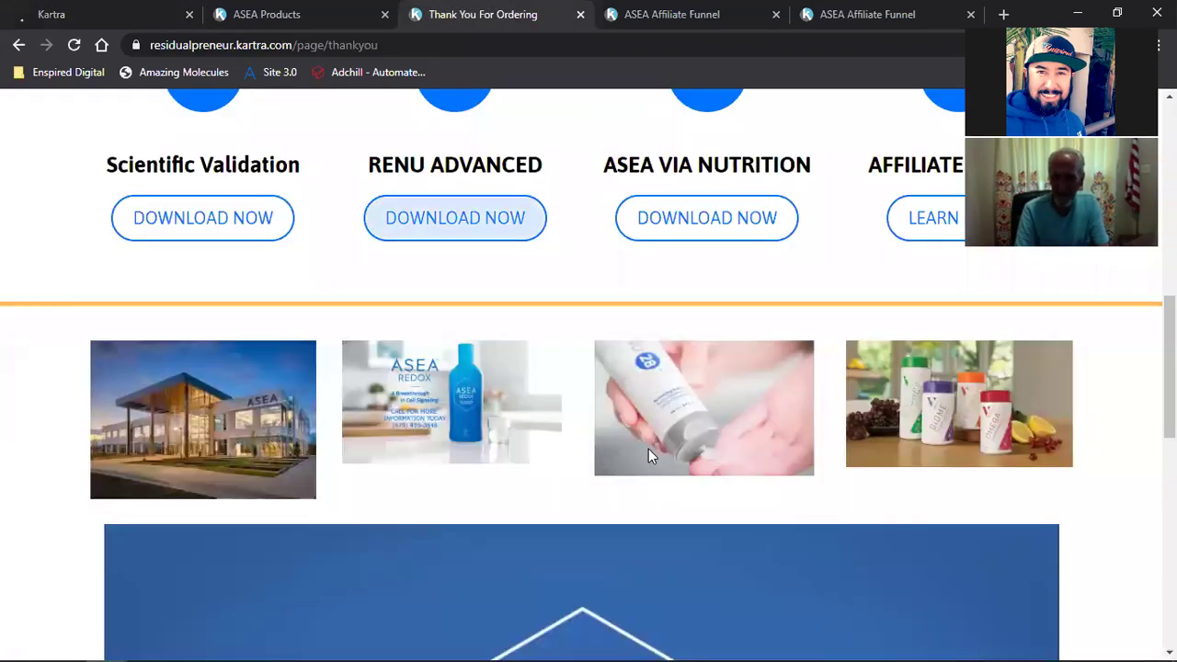
{"action": "scroll", "coordinate": [650, 372], "scroll_direction": "down", "scroll_amount": 20}
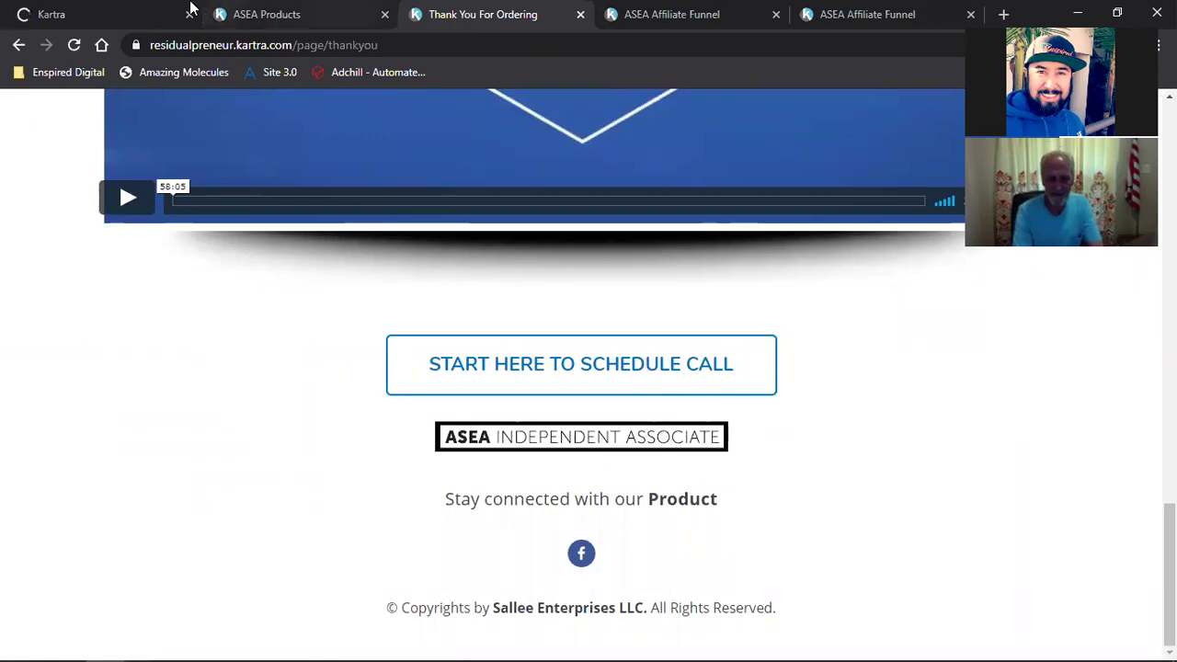
{"action": "left_click", "coordinate": [166, 14]}
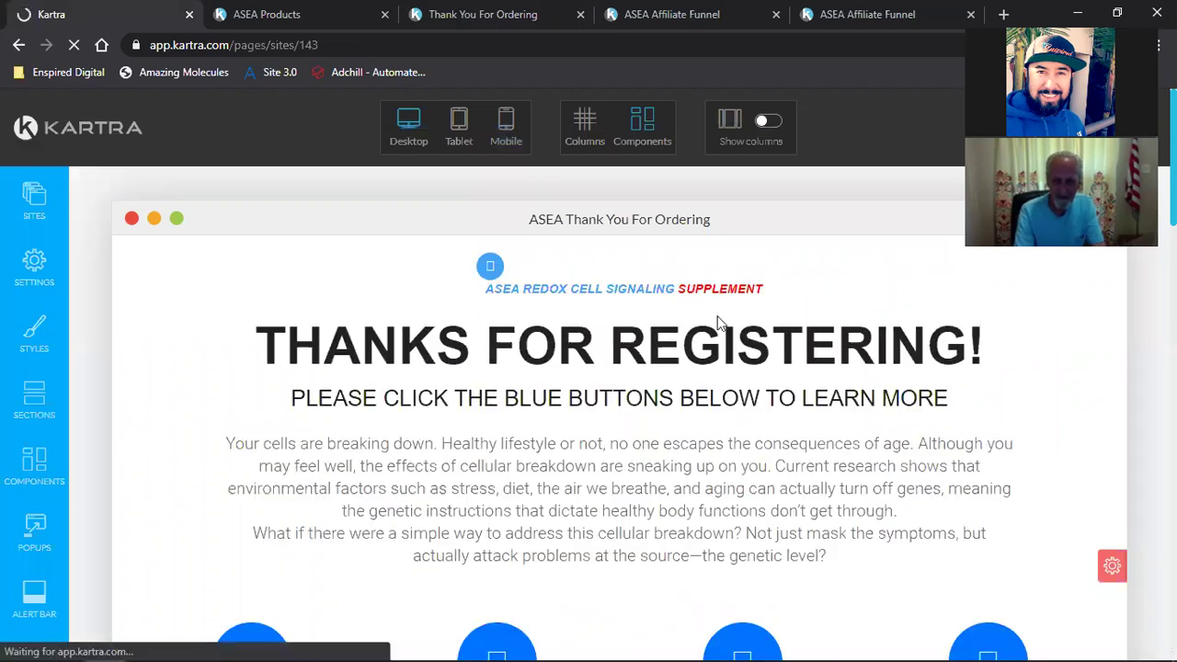
Step: Narrow the building photo in the product image row with its width slider
{"action": "scroll", "coordinate": [790, 415], "scroll_direction": "down", "scroll_amount": 5}
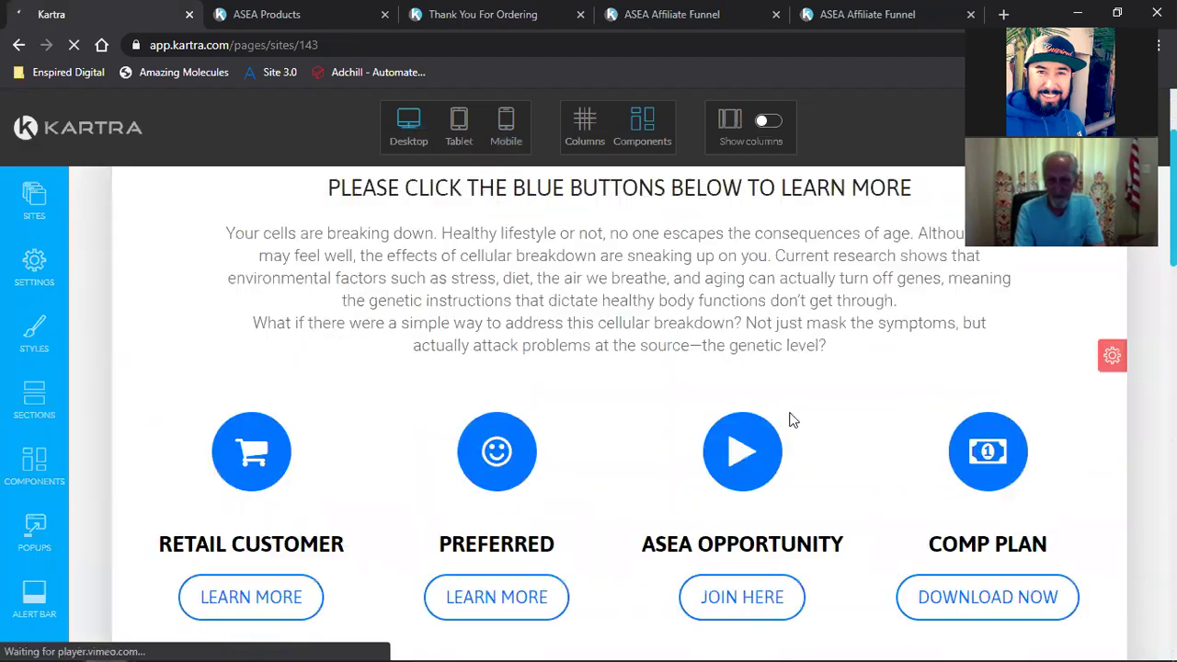
{"action": "scroll", "coordinate": [791, 421], "scroll_direction": "down", "scroll_amount": 5}
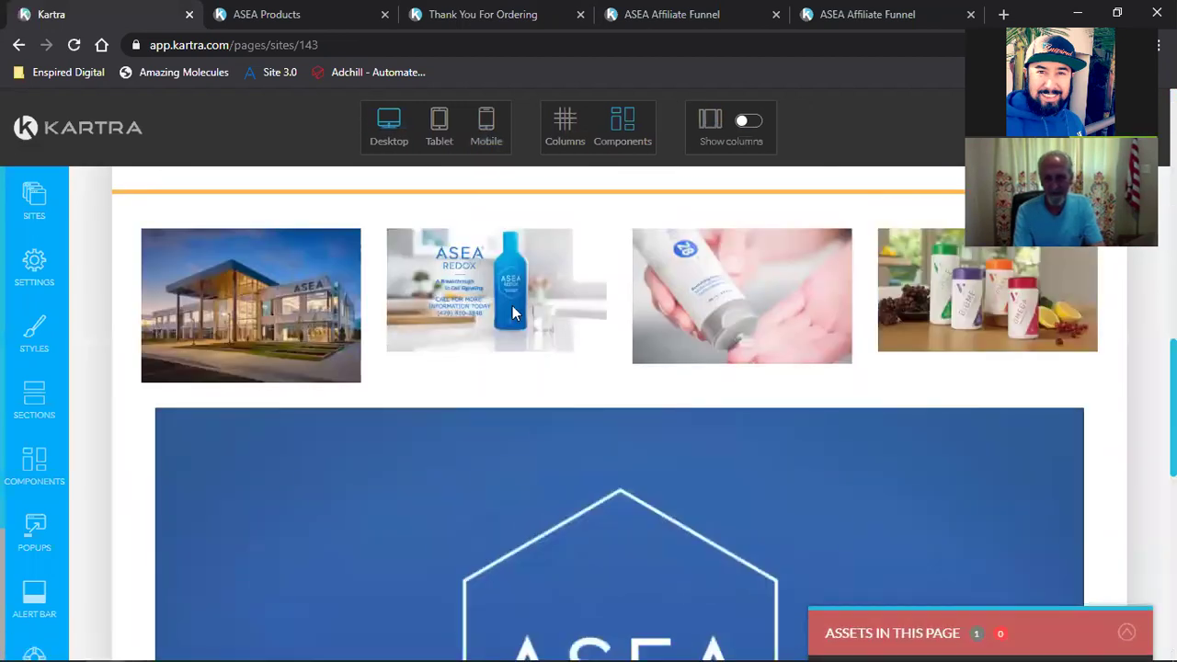
{"action": "mouse_move", "coordinate": [248, 275]}
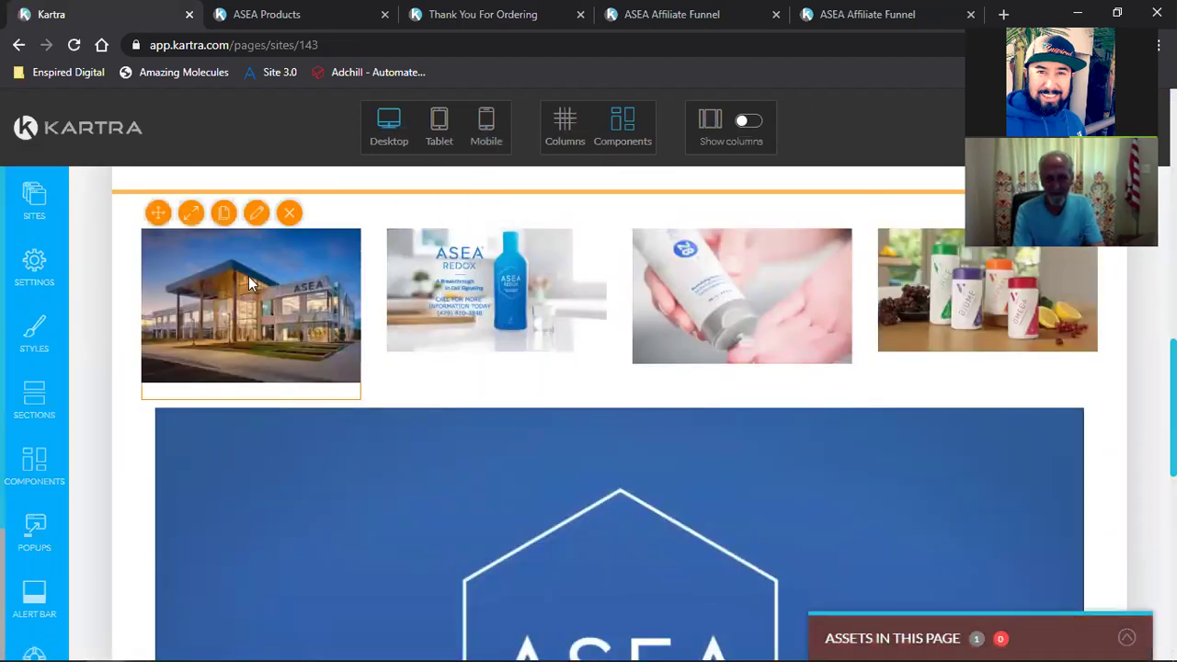
{"action": "left_click", "coordinate": [191, 213]}
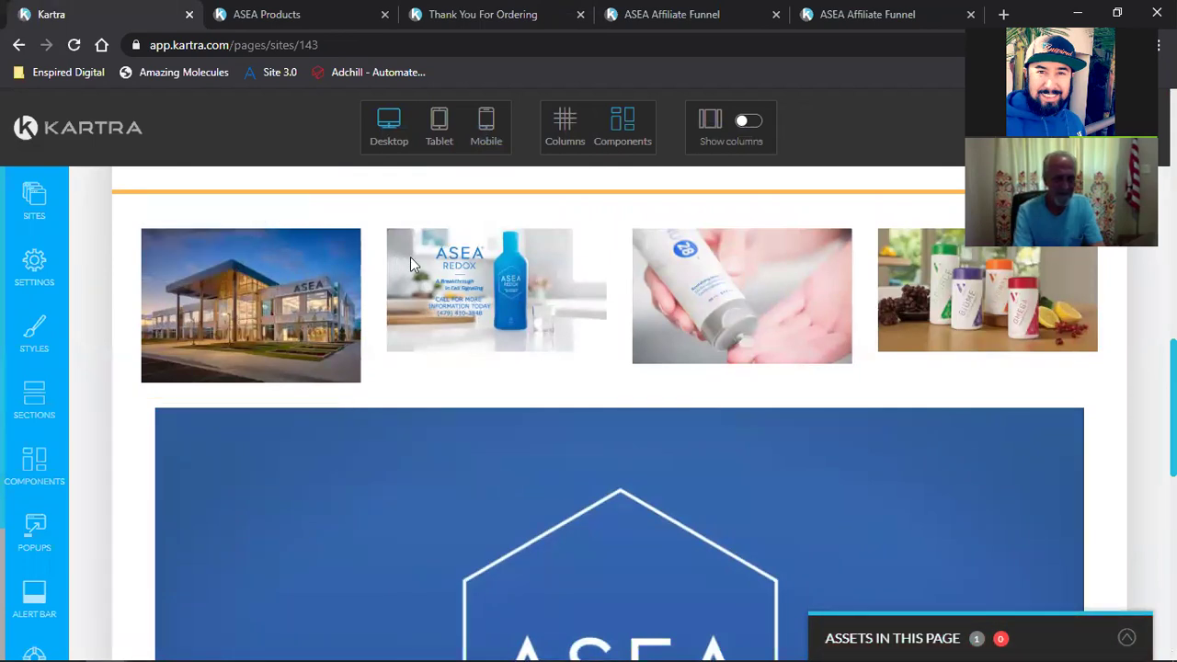
{"action": "mouse_move", "coordinate": [410, 257]}
{"action": "left_click", "coordinate": [437, 213]}
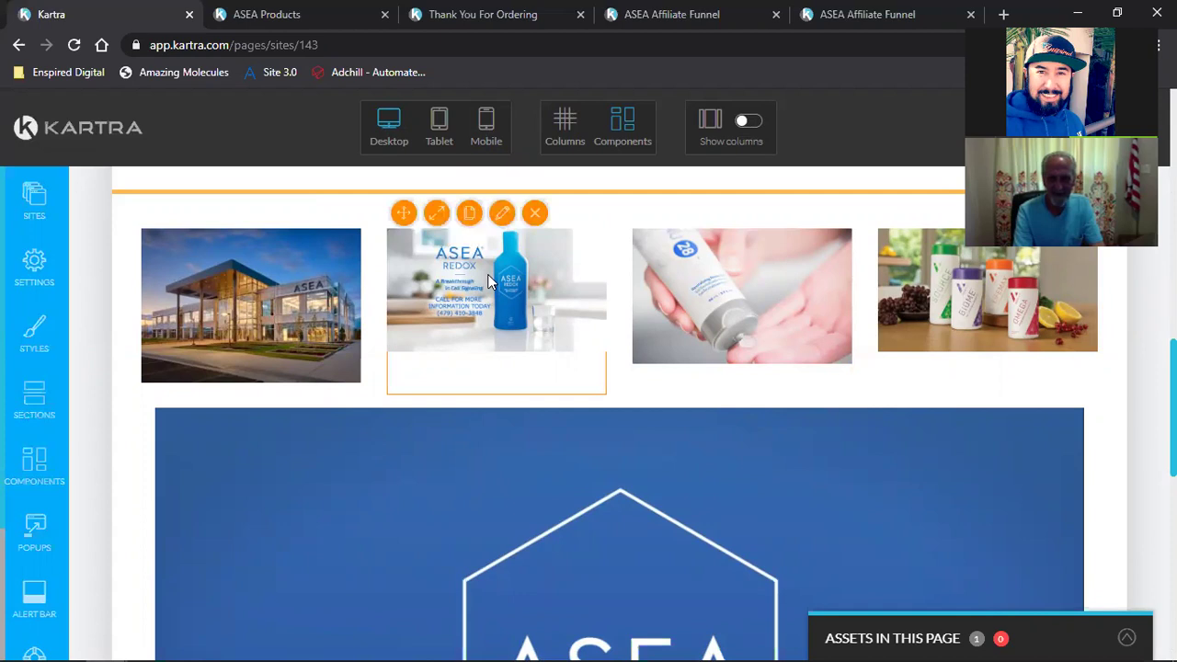
{"action": "mouse_move", "coordinate": [236, 272]}
{"action": "left_click", "coordinate": [190, 214]}
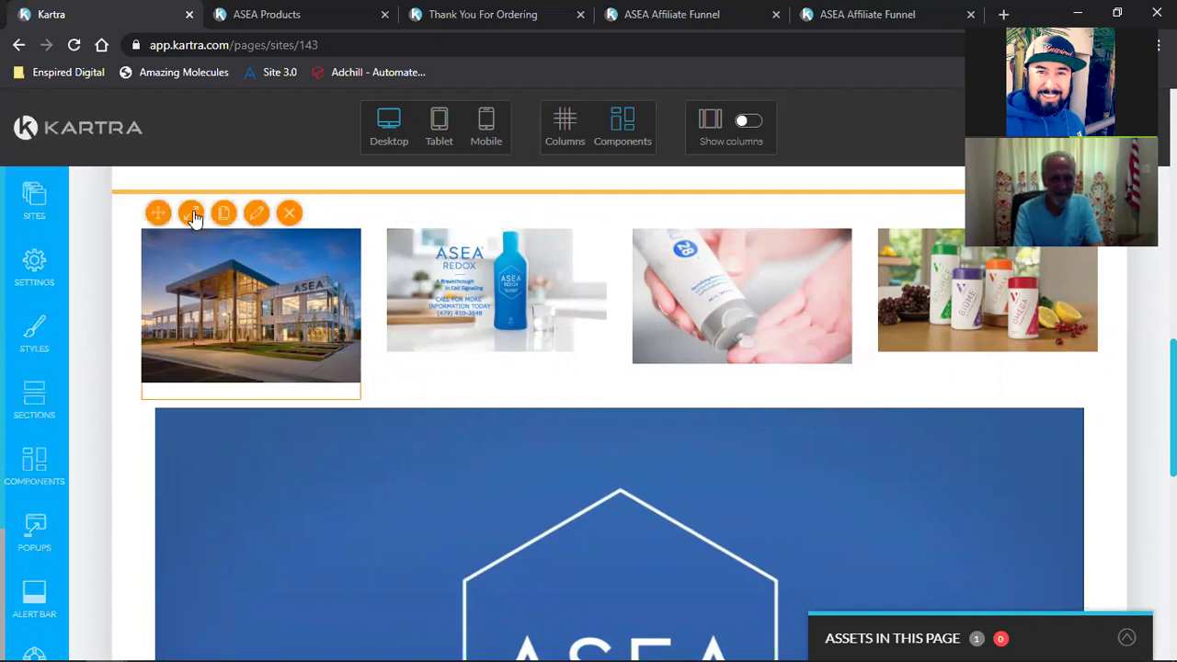
{"action": "left_click_drag", "start_coordinate": [221, 251], "coordinate": [207, 252]}
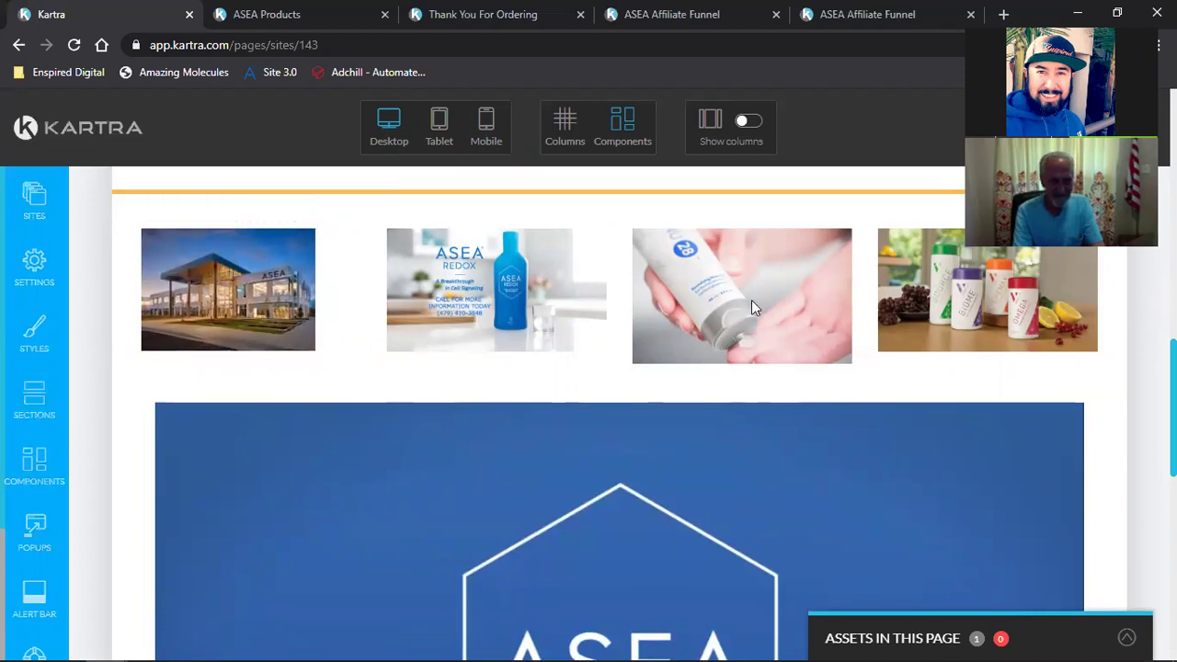
Step: Narrow the hand-and-tube photo with its width slider
{"action": "left_click", "coordinate": [682, 214]}
{"action": "left_click_drag", "start_coordinate": [714, 251], "coordinate": [708, 252]}
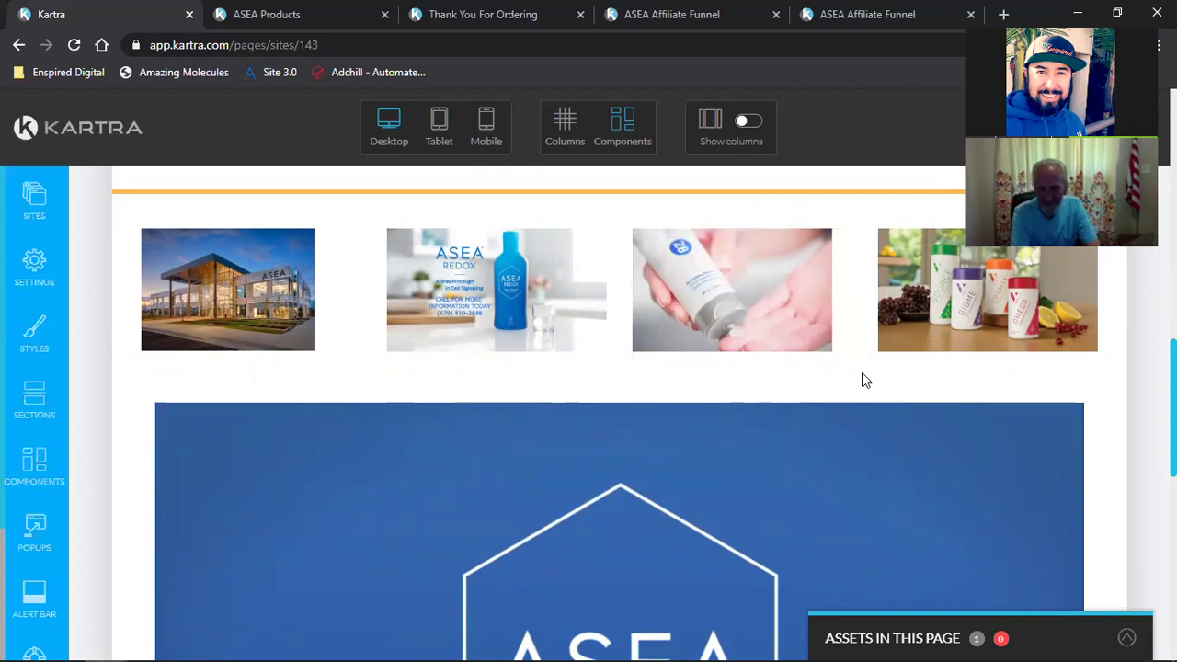
{"action": "scroll", "coordinate": [1132, 435], "scroll_direction": "up", "scroll_amount": 1}
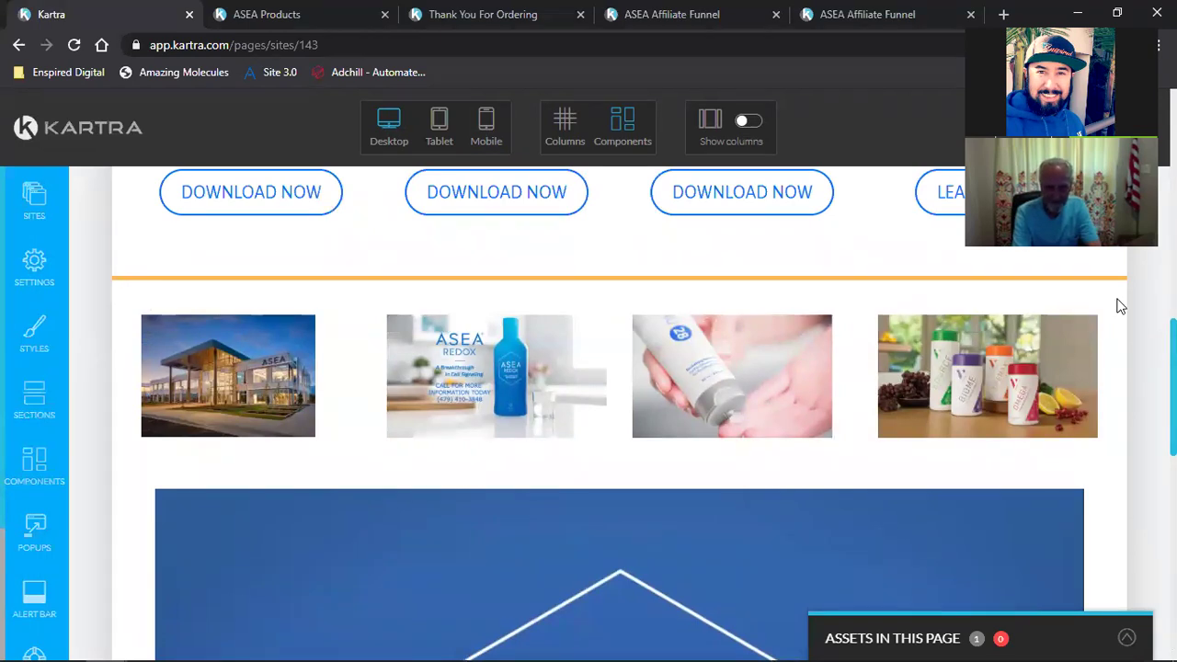
{"action": "left_click", "coordinate": [1104, 127]}
Step: Save the page and bring up the orange divider's 5 px solid rgb(255, 183, 77) style settings
{"action": "left_click", "coordinate": [1033, 200]}
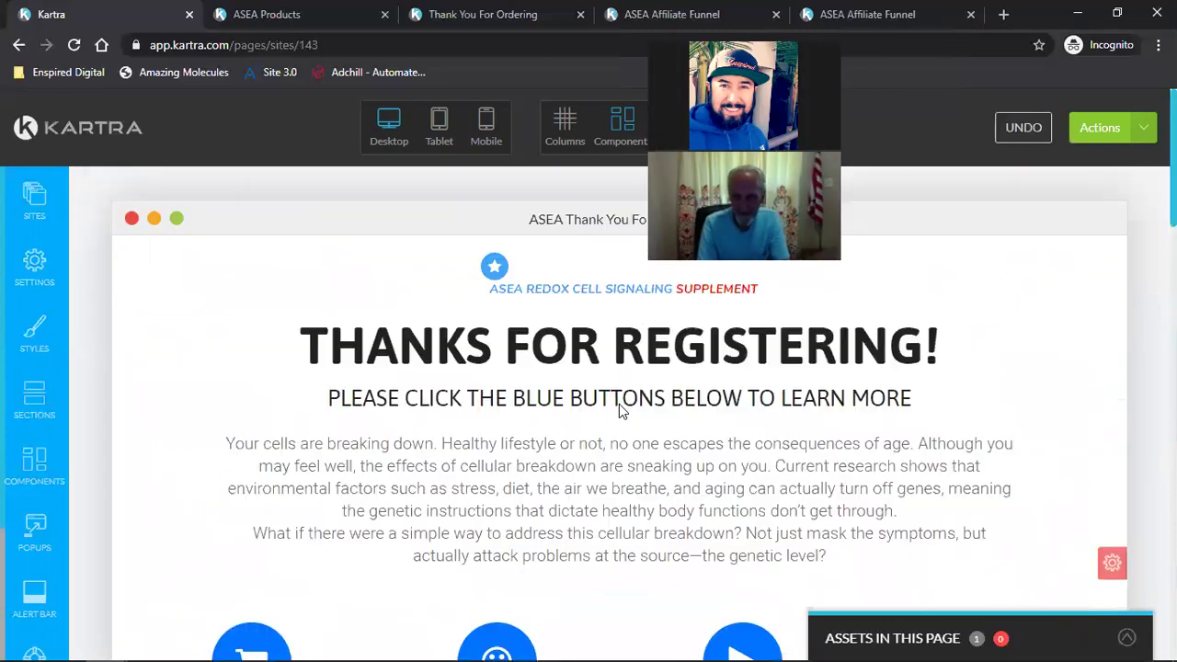
{"action": "scroll", "coordinate": [619, 404], "scroll_direction": "down", "scroll_amount": 3}
{"action": "scroll", "coordinate": [619, 404], "scroll_direction": "down", "scroll_amount": 7}
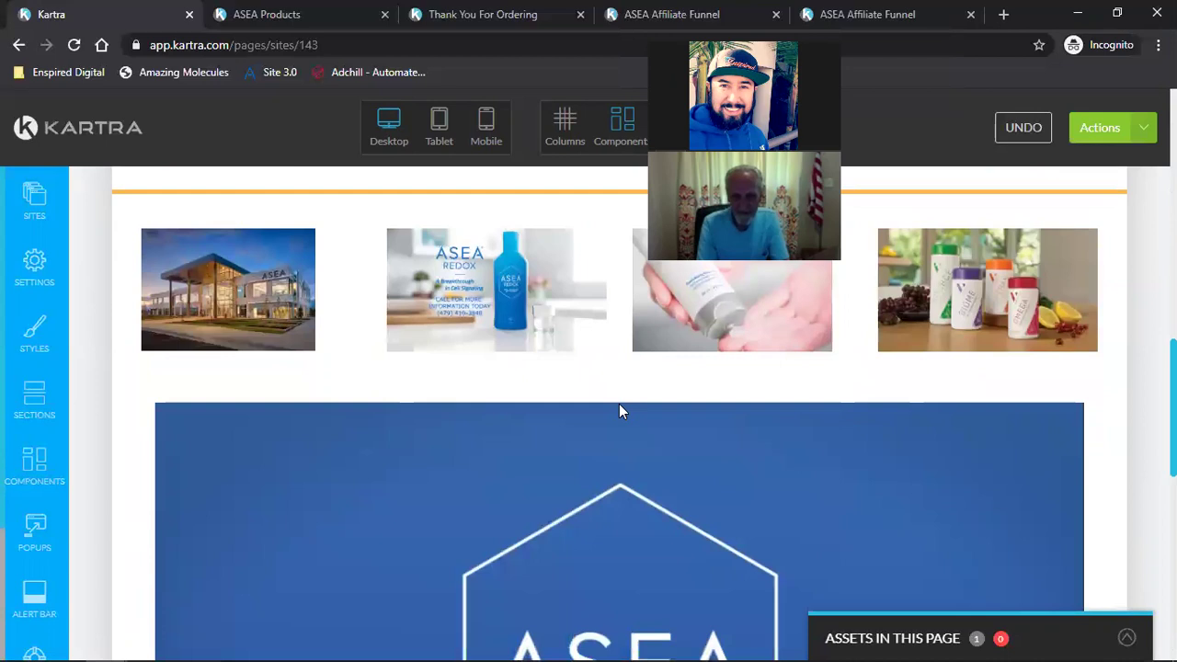
{"action": "scroll", "coordinate": [594, 534], "scroll_direction": "up", "scroll_amount": 4}
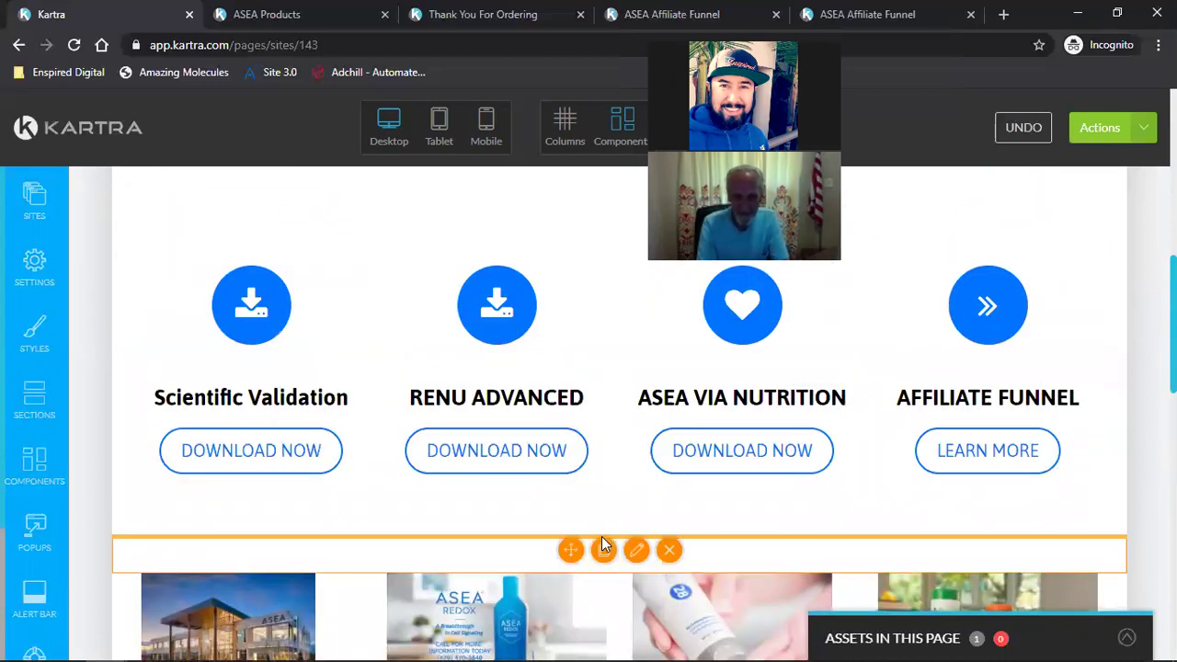
{"action": "mouse_move", "coordinate": [628, 542]}
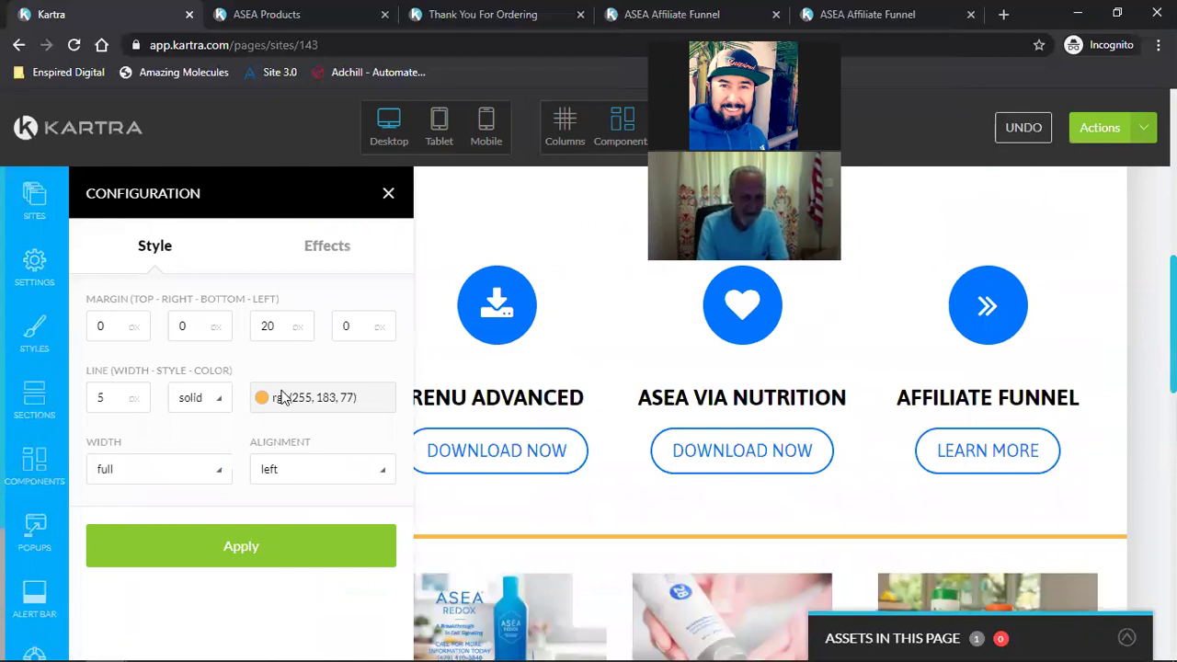
Step: Load google.com in a new tab of the other Chrome window
{"action": "mouse_move", "coordinate": [106, 644]}
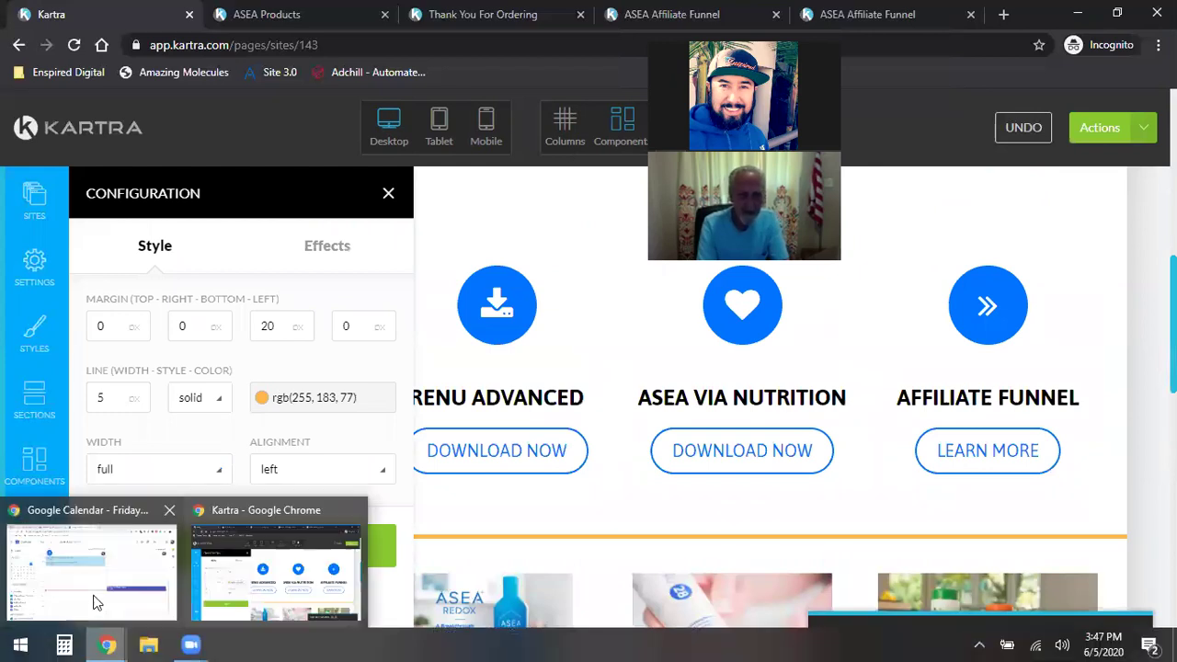
{"action": "left_click", "coordinate": [92, 598]}
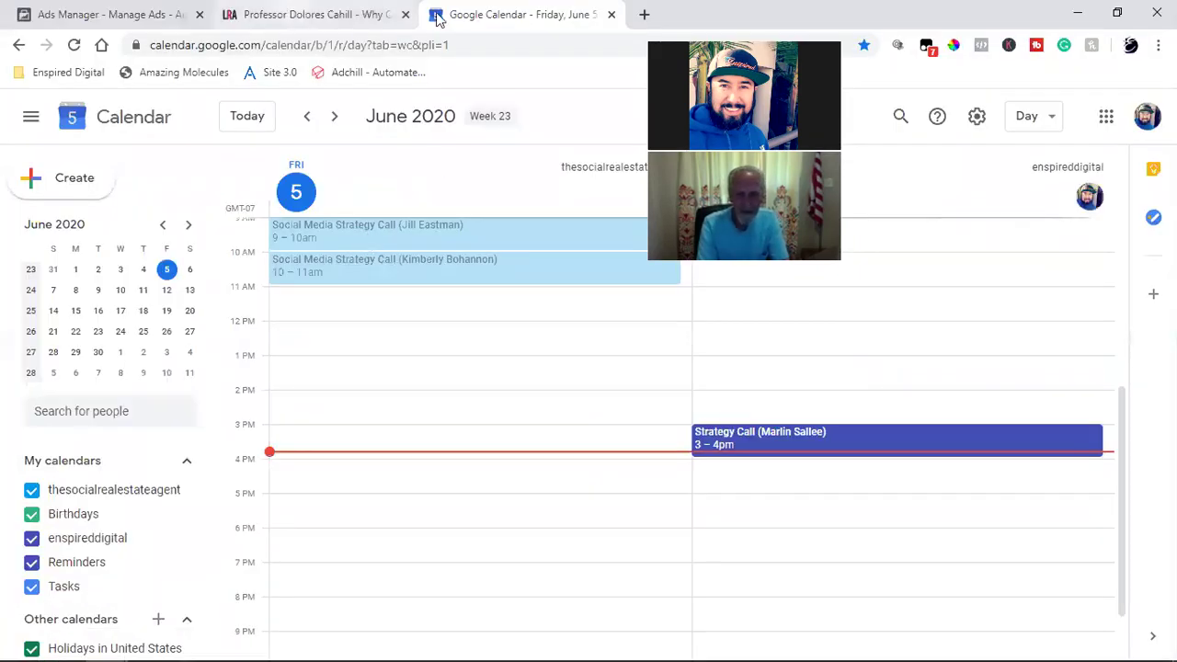
{"action": "left_click", "coordinate": [296, 14]}
{"action": "left_click", "coordinate": [644, 14]}
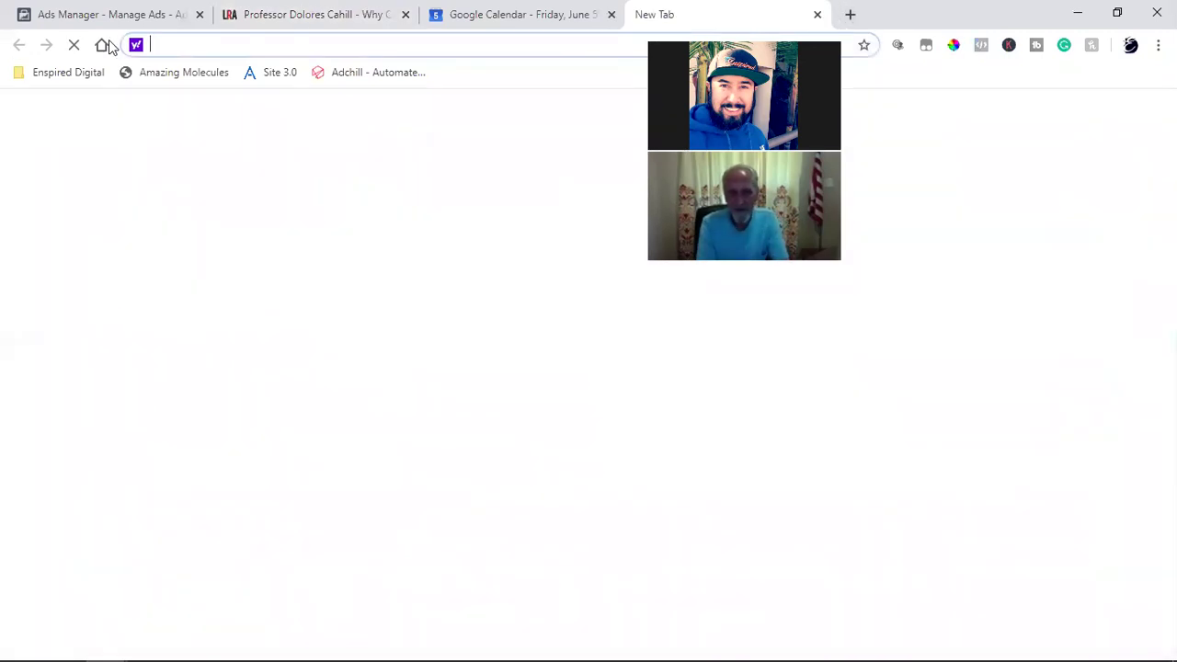
{"action": "type", "text": "google.com"}
{"action": "key", "text": "Return"}
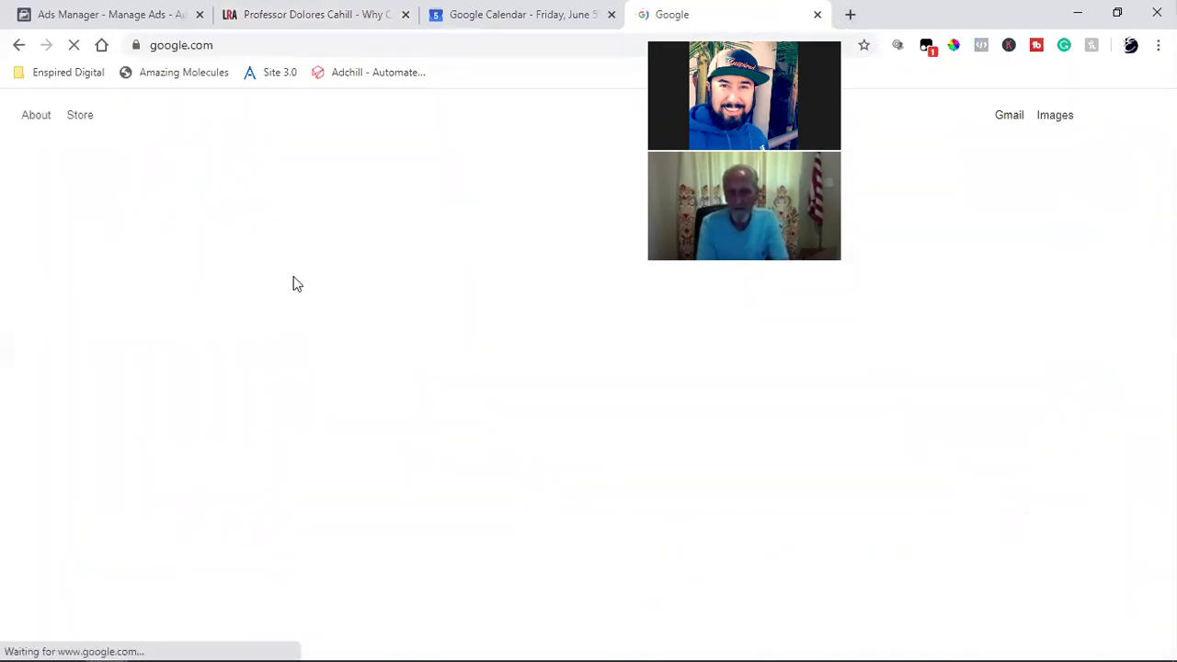
Step: Browse Google image results for 'red', then return to the Kartra window
{"action": "type", "text": "red"}
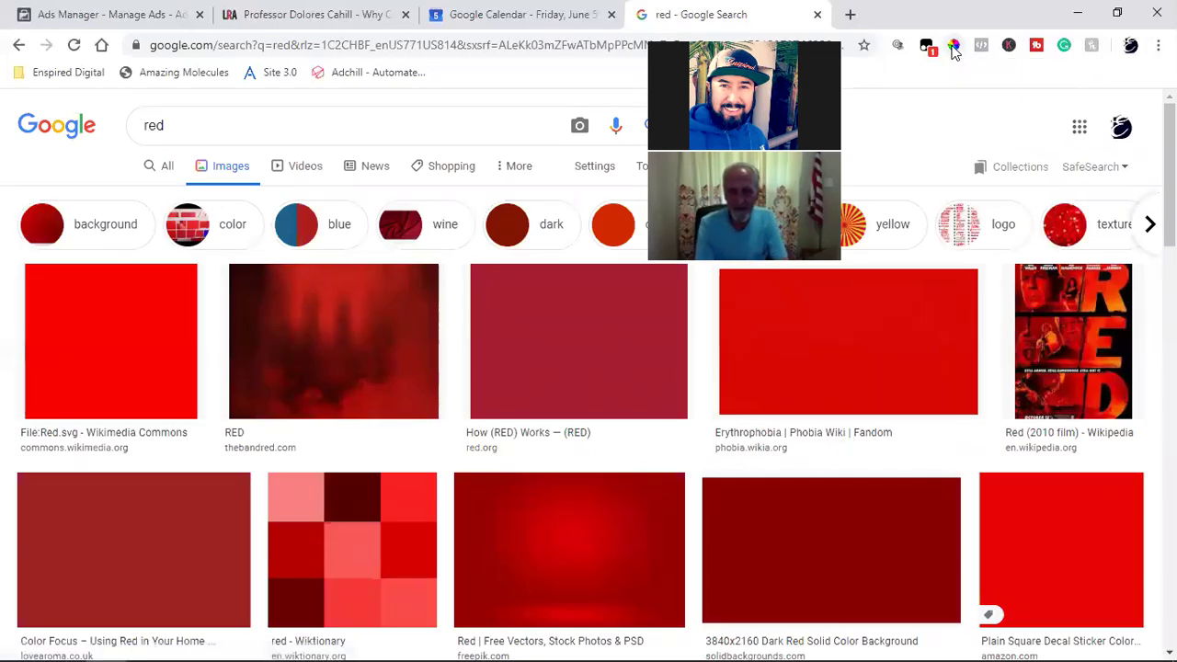
{"action": "scroll", "coordinate": [927, 320], "scroll_direction": "down", "scroll_amount": 2}
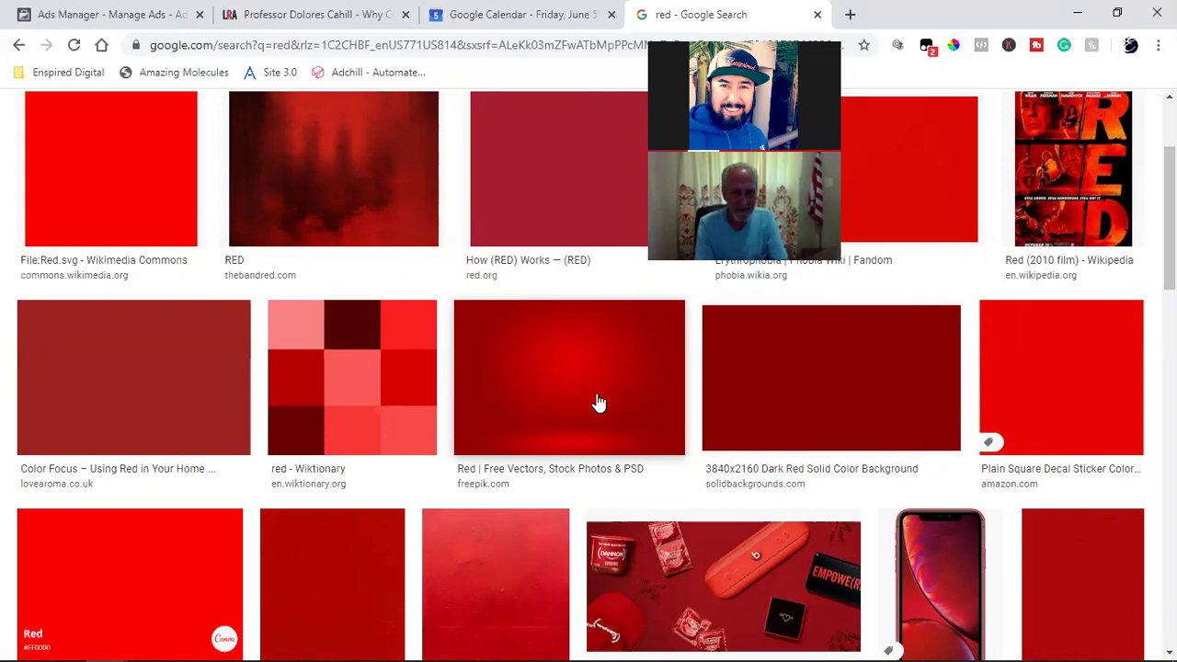
{"action": "scroll", "coordinate": [597, 403], "scroll_direction": "down", "scroll_amount": 2}
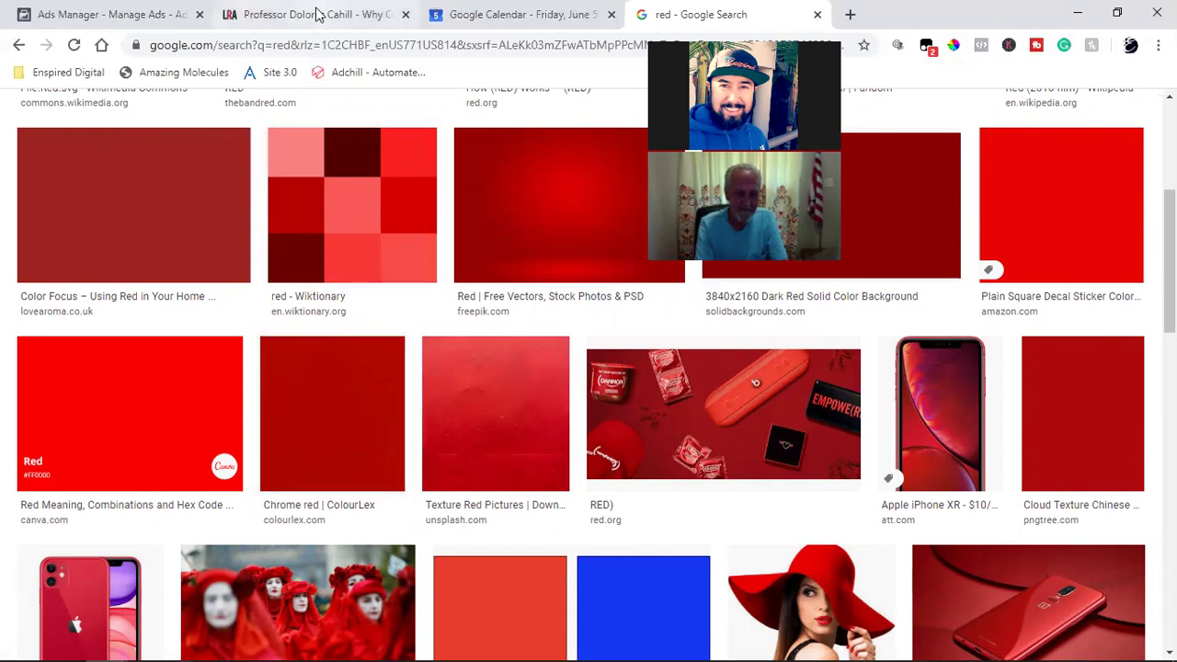
{"action": "mouse_move", "coordinate": [106, 646]}
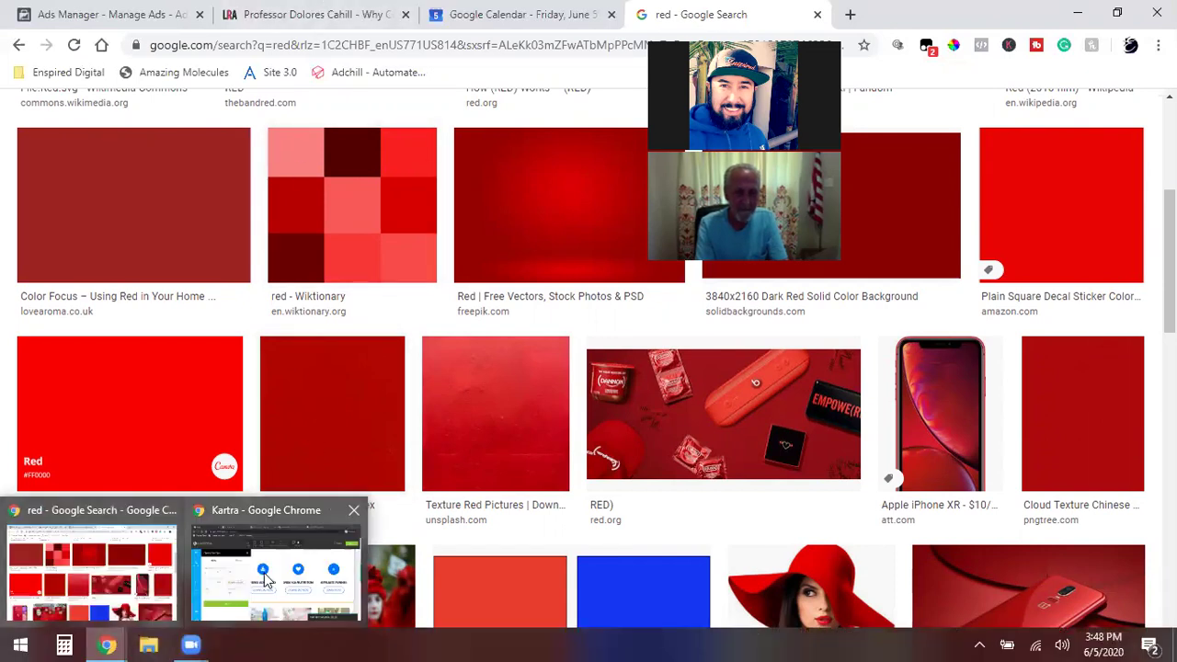
{"action": "left_click", "coordinate": [265, 577]}
Step: Close the divider settings and make SUPPLEMENT red in the ASEA REDOX CELL SIGNALING SUPPLEMENT tagline
{"action": "left_click", "coordinate": [542, 334]}
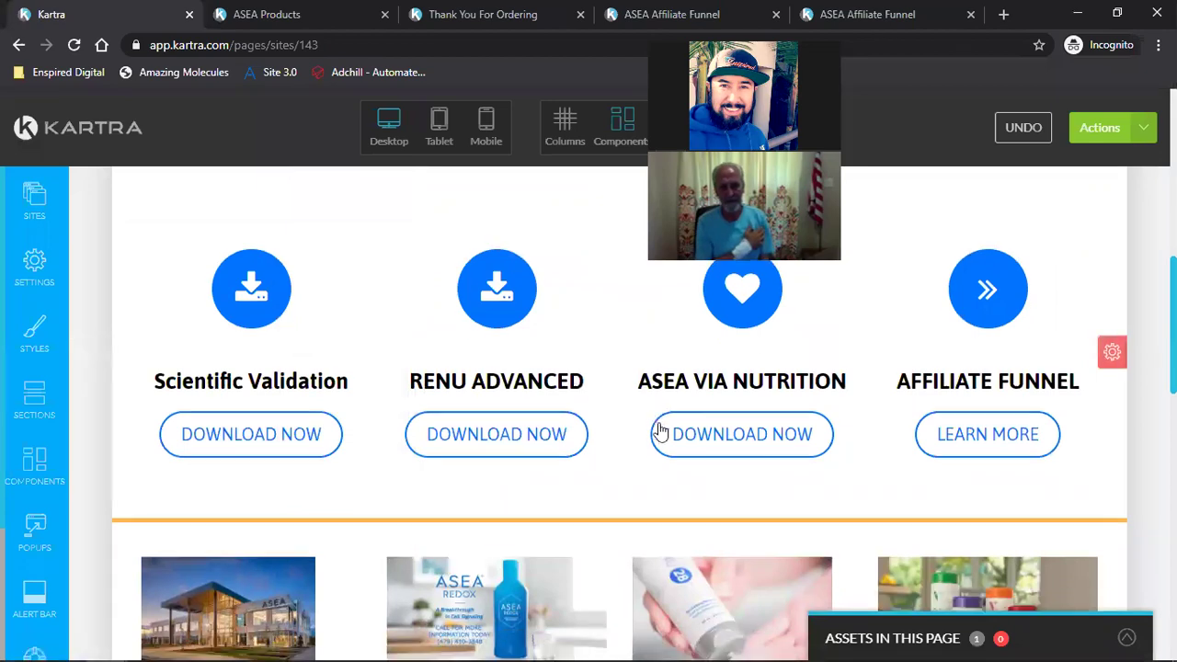
{"action": "scroll", "coordinate": [659, 423], "scroll_direction": "down", "scroll_amount": 15}
{"action": "scroll", "coordinate": [658, 429], "scroll_direction": "up", "scroll_amount": 15}
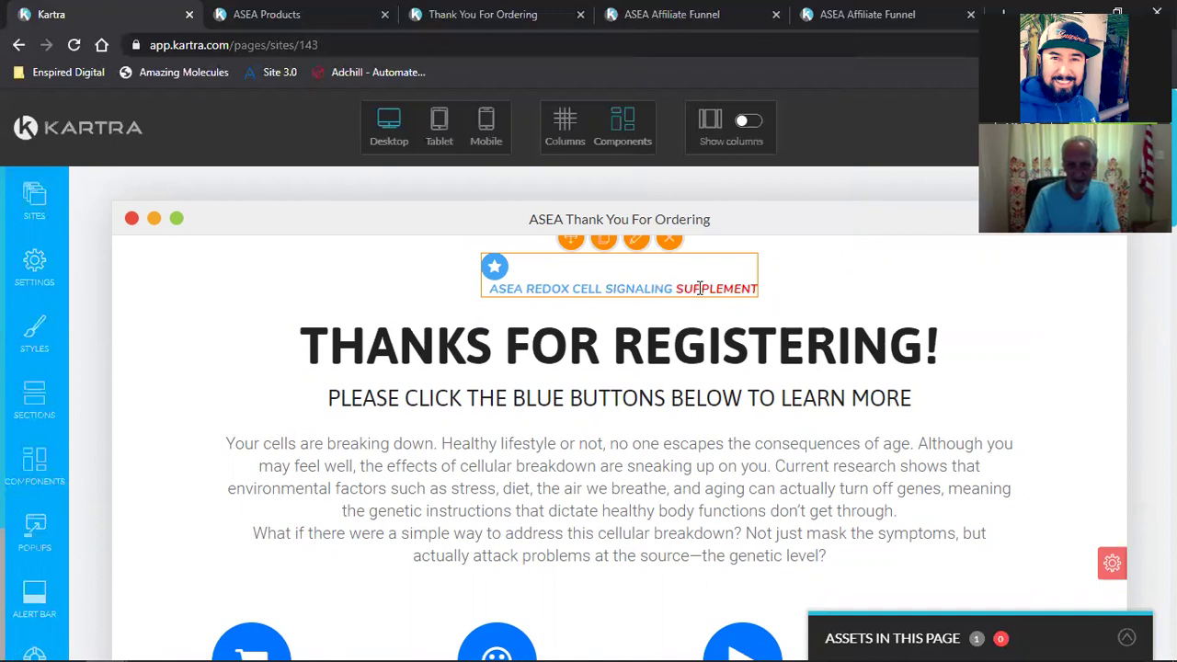
{"action": "left_click", "coordinate": [699, 287]}
{"action": "double_click", "coordinate": [670, 288]}
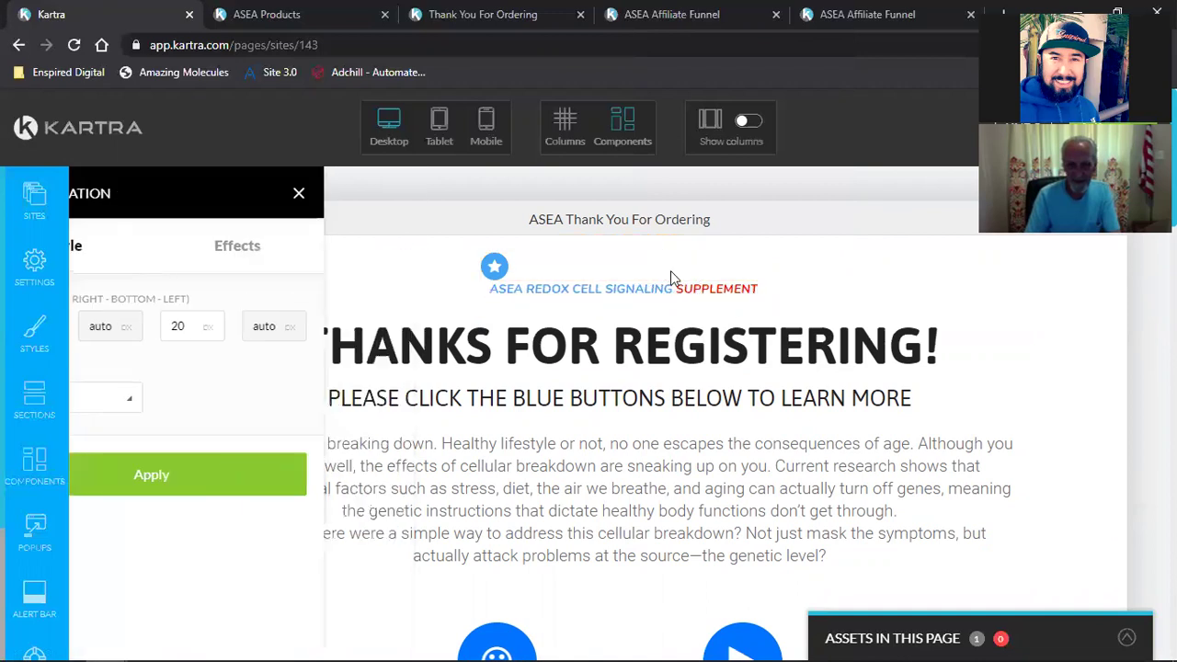
{"action": "triple_click", "coordinate": [701, 287]}
{"action": "left_click", "coordinate": [676, 289]}
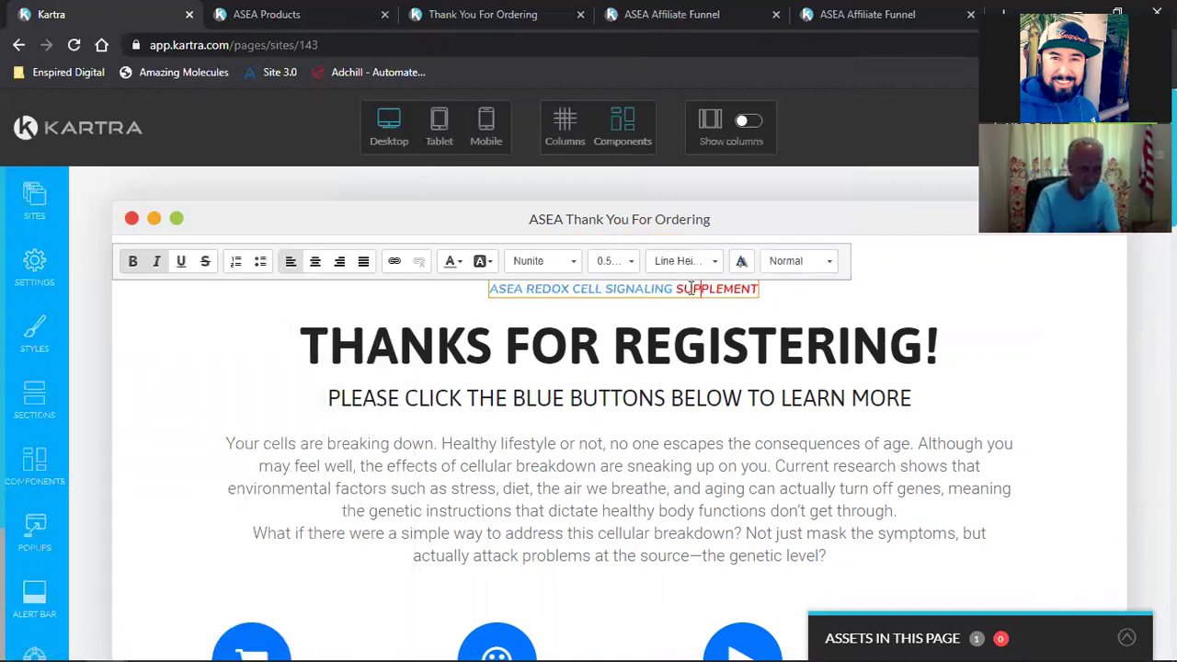
{"action": "left_click_drag", "start_coordinate": [675, 288], "coordinate": [742, 289]}
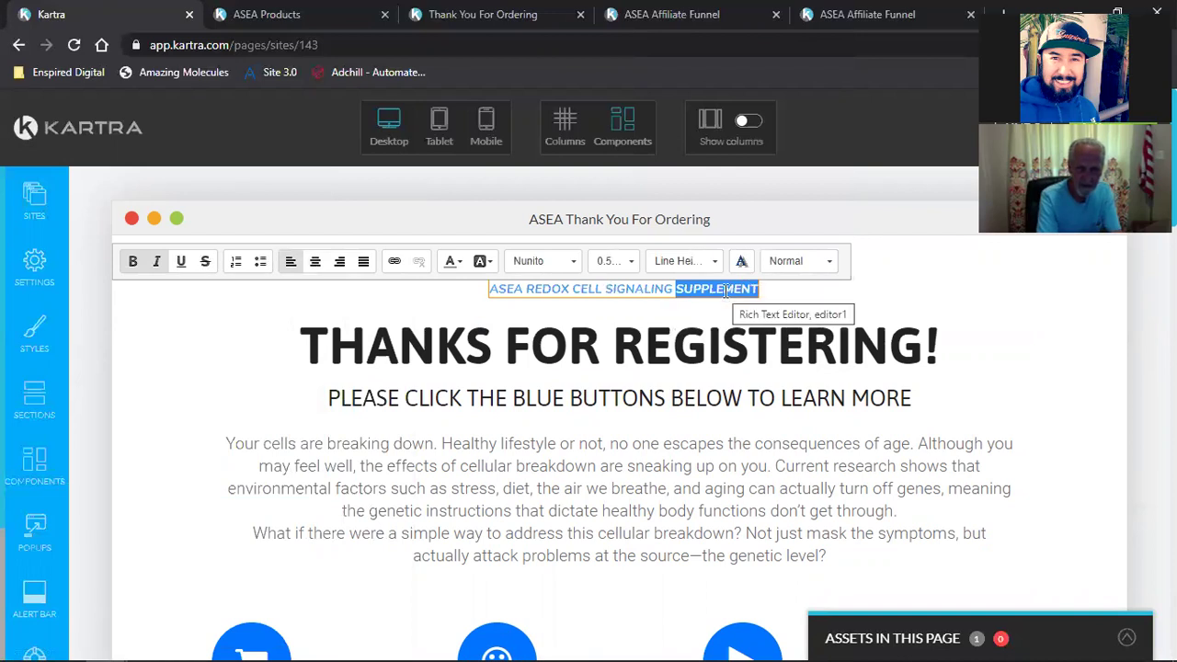
{"action": "left_click", "coordinate": [457, 263]}
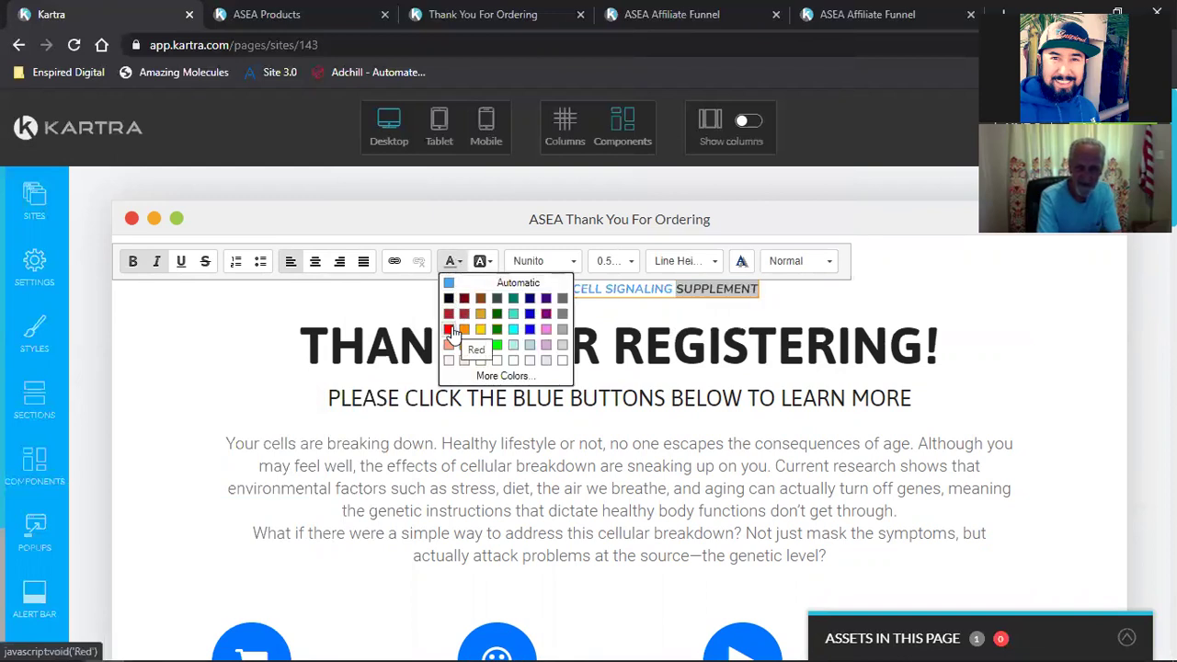
{"action": "scroll", "coordinate": [645, 469], "scroll_direction": "down", "scroll_amount": 5}
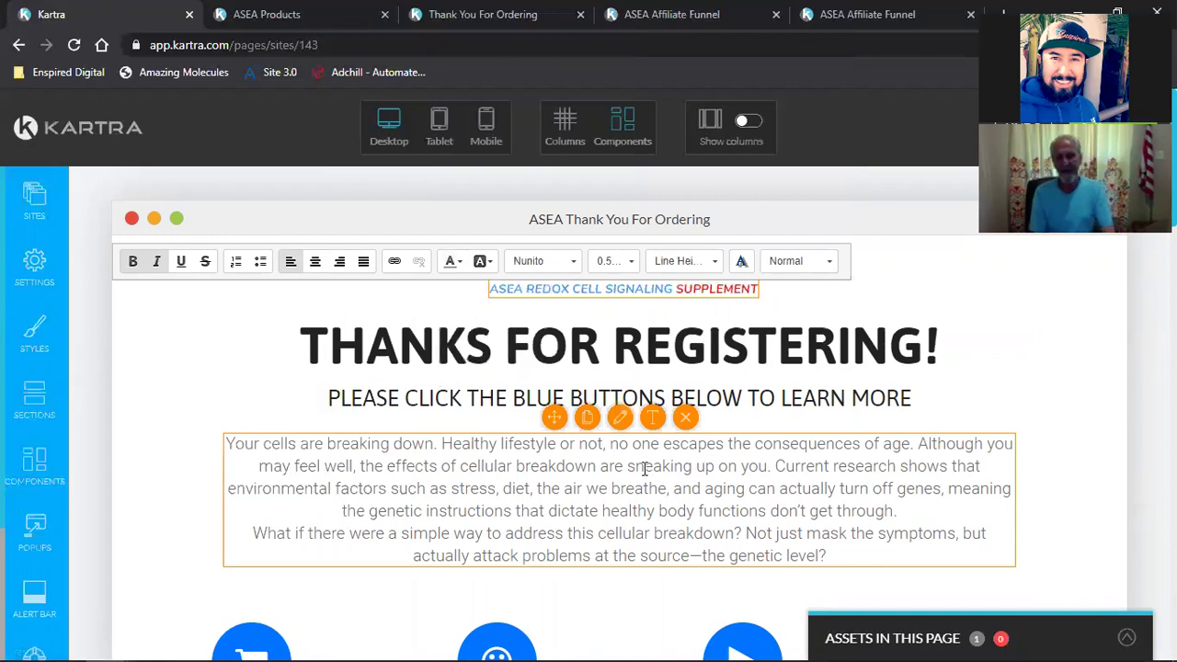
{"action": "scroll", "coordinate": [644, 468], "scroll_direction": "down", "scroll_amount": 6}
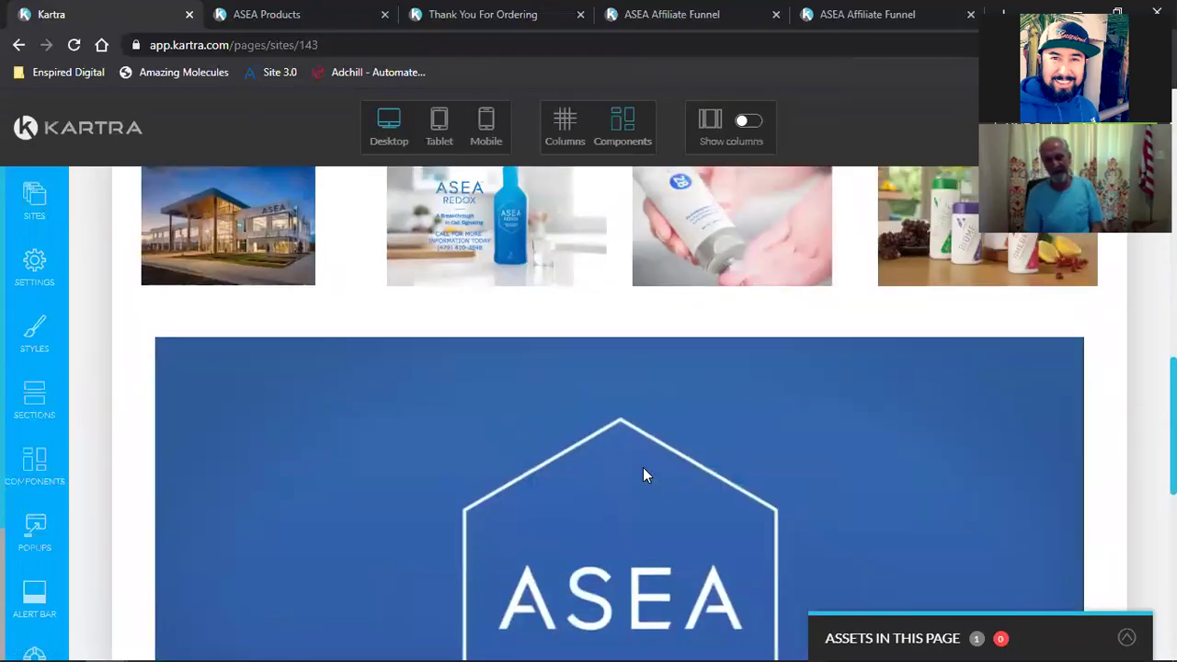
Step: Recolour the divider below the download buttons to red rgb(244, 26, 0) and close its configuration
{"action": "scroll", "coordinate": [648, 467], "scroll_direction": "up", "scroll_amount": 3}
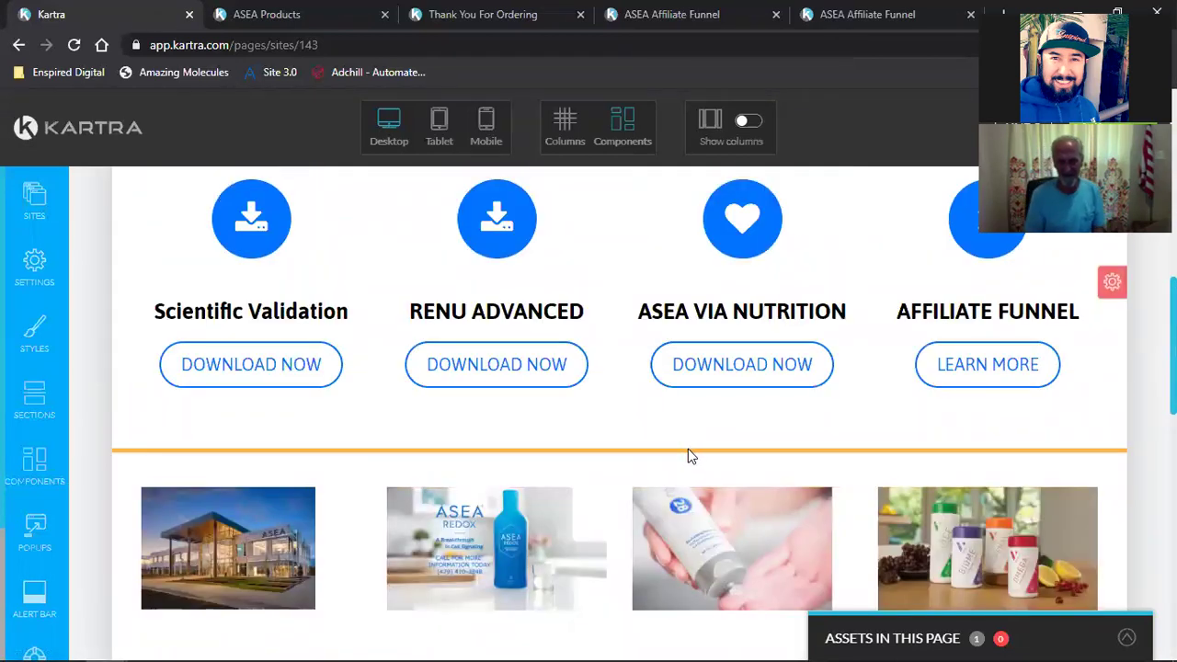
{"action": "mouse_move", "coordinate": [685, 460]}
{"action": "left_click", "coordinate": [636, 465]}
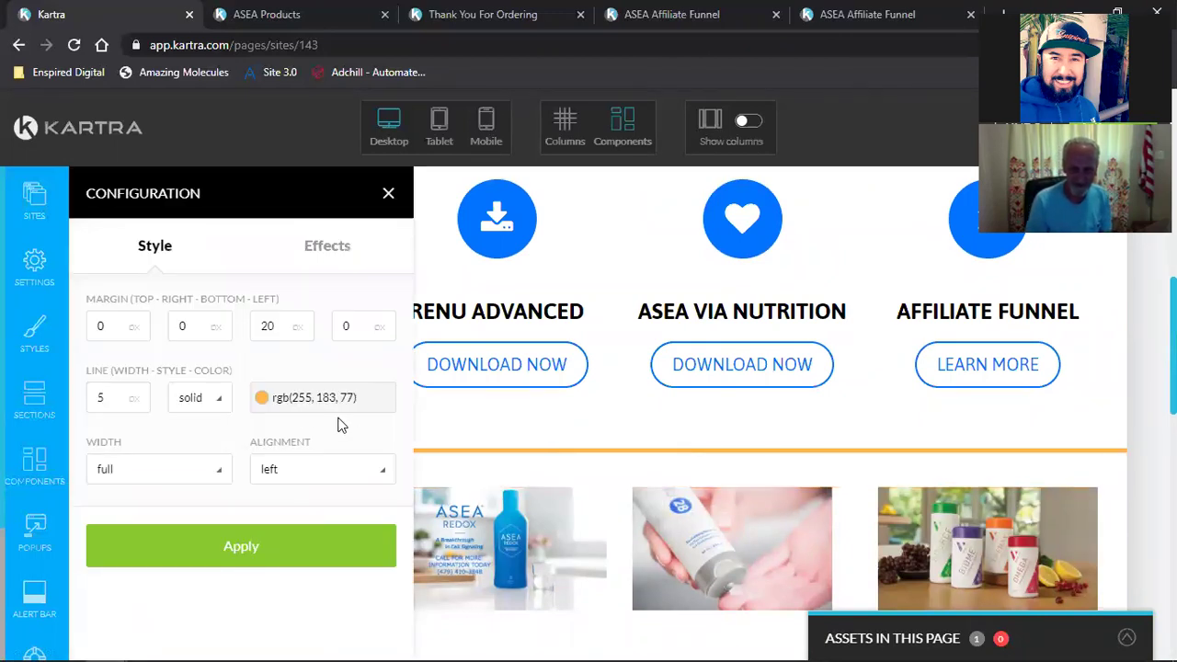
{"action": "left_click", "coordinate": [294, 405]}
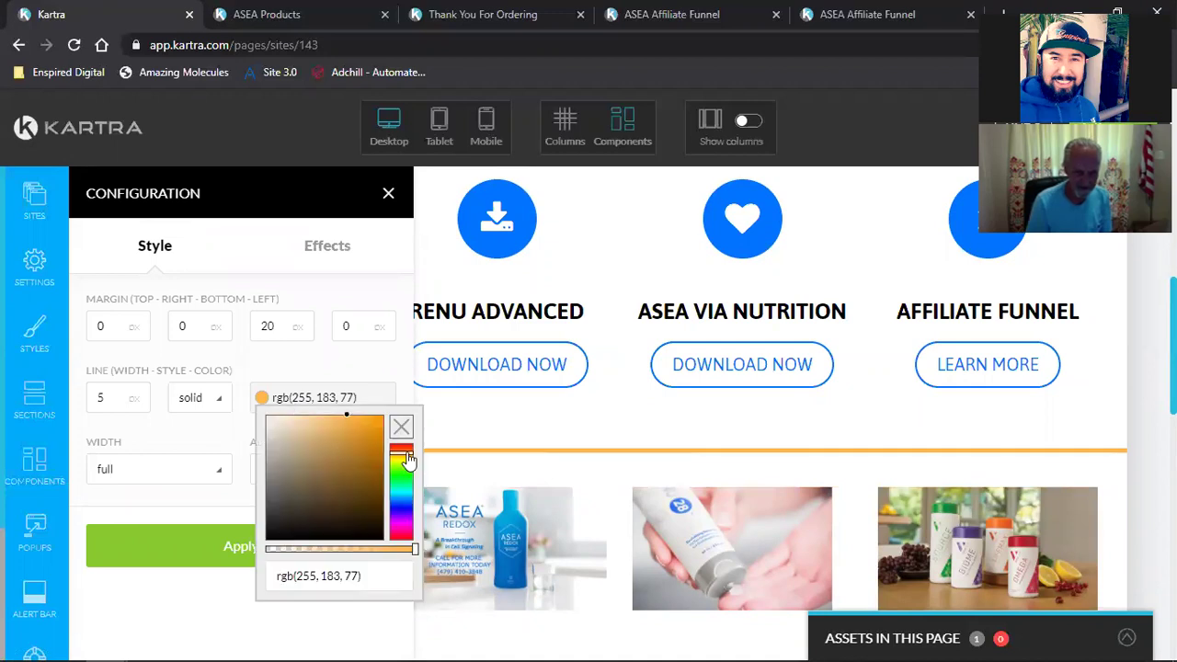
{"action": "left_click_drag", "start_coordinate": [408, 459], "coordinate": [407, 454]}
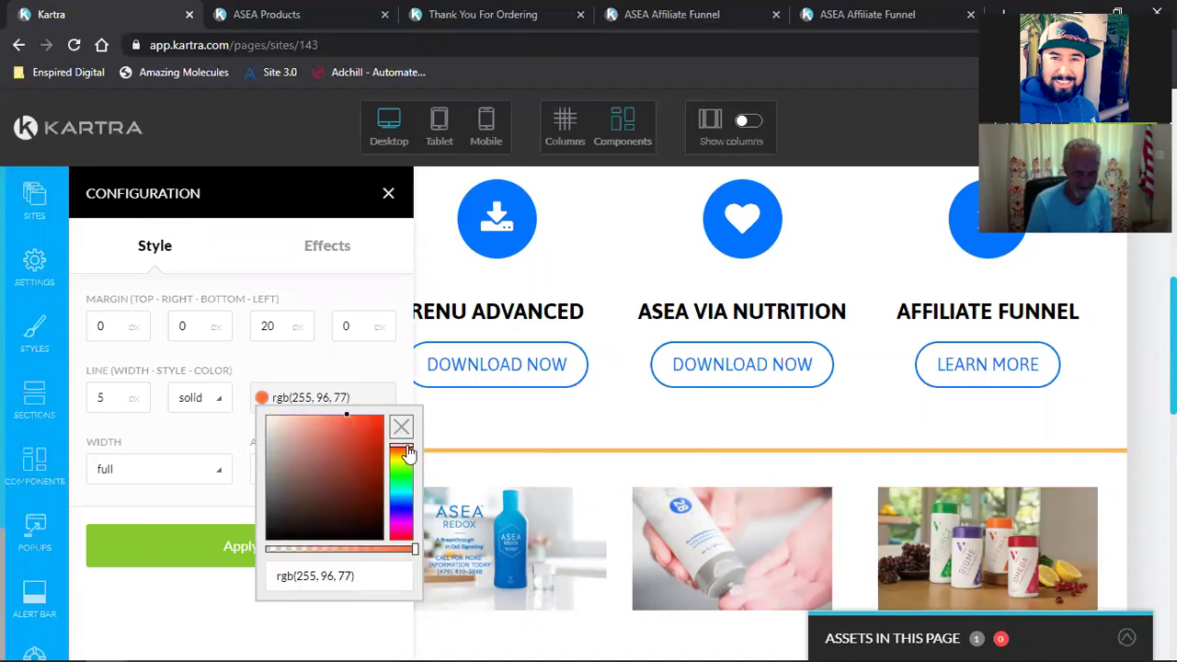
{"action": "left_click_drag", "start_coordinate": [348, 418], "coordinate": [377, 420]}
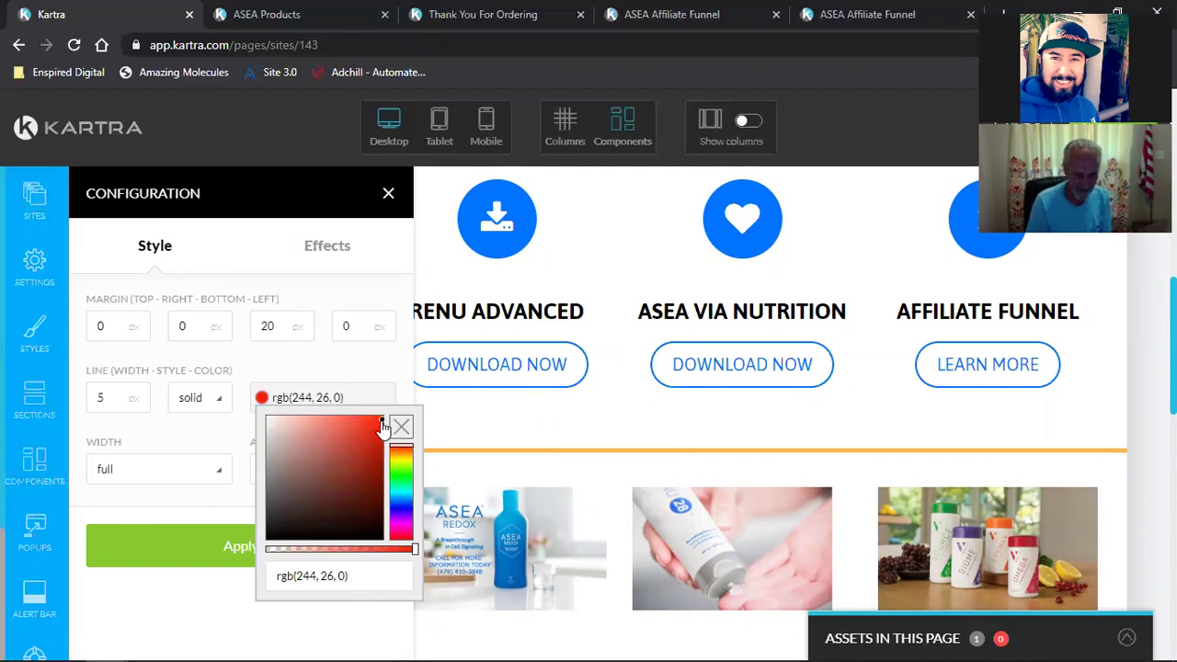
{"action": "left_click", "coordinate": [196, 559]}
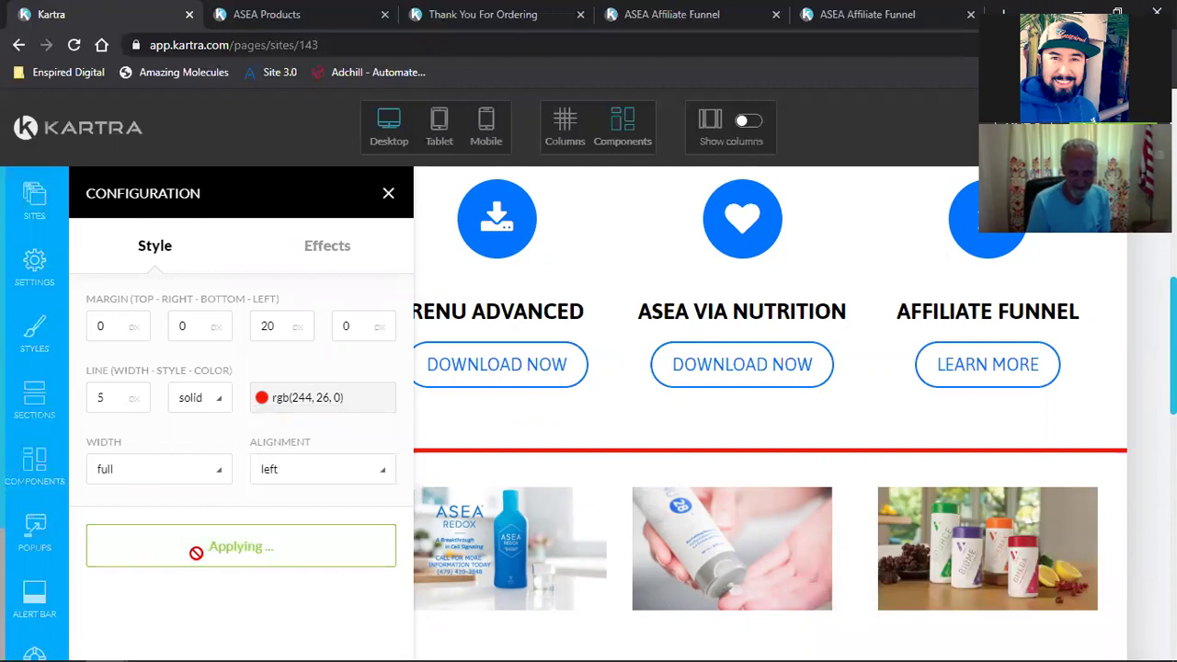
{"action": "left_click", "coordinate": [388, 194]}
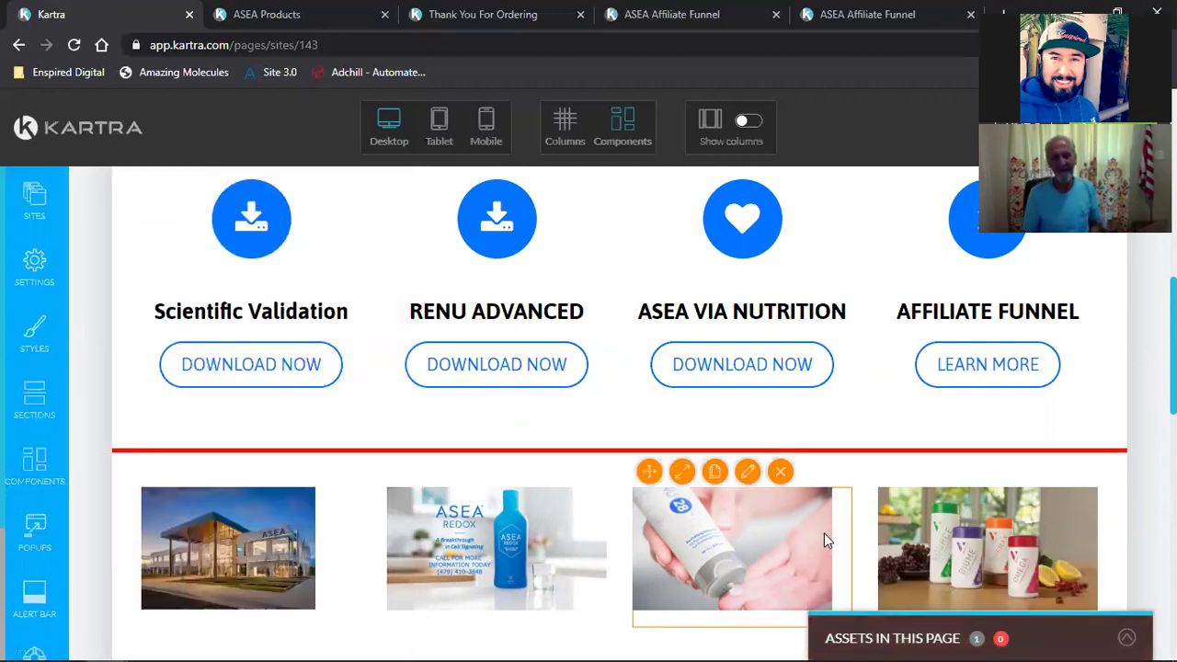
{"action": "scroll", "coordinate": [1055, 577], "scroll_direction": "down", "scroll_amount": 5}
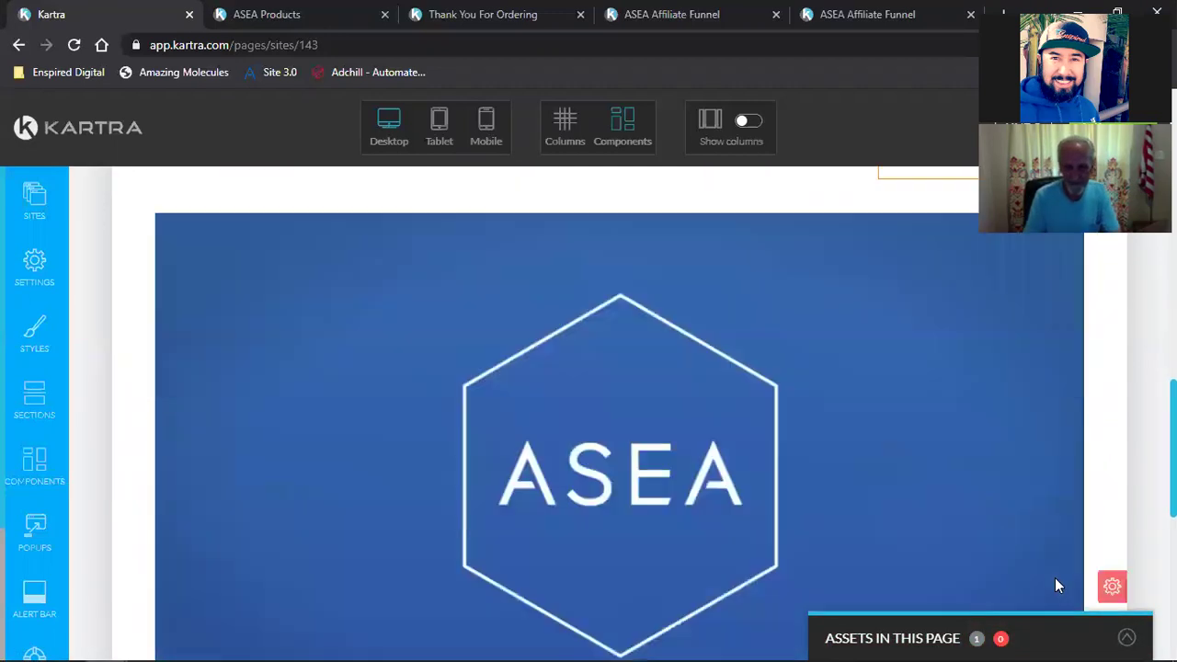
{"action": "scroll", "coordinate": [1055, 577], "scroll_direction": "down", "scroll_amount": 3}
{"action": "scroll", "coordinate": [1055, 577], "scroll_direction": "up", "scroll_amount": 2}
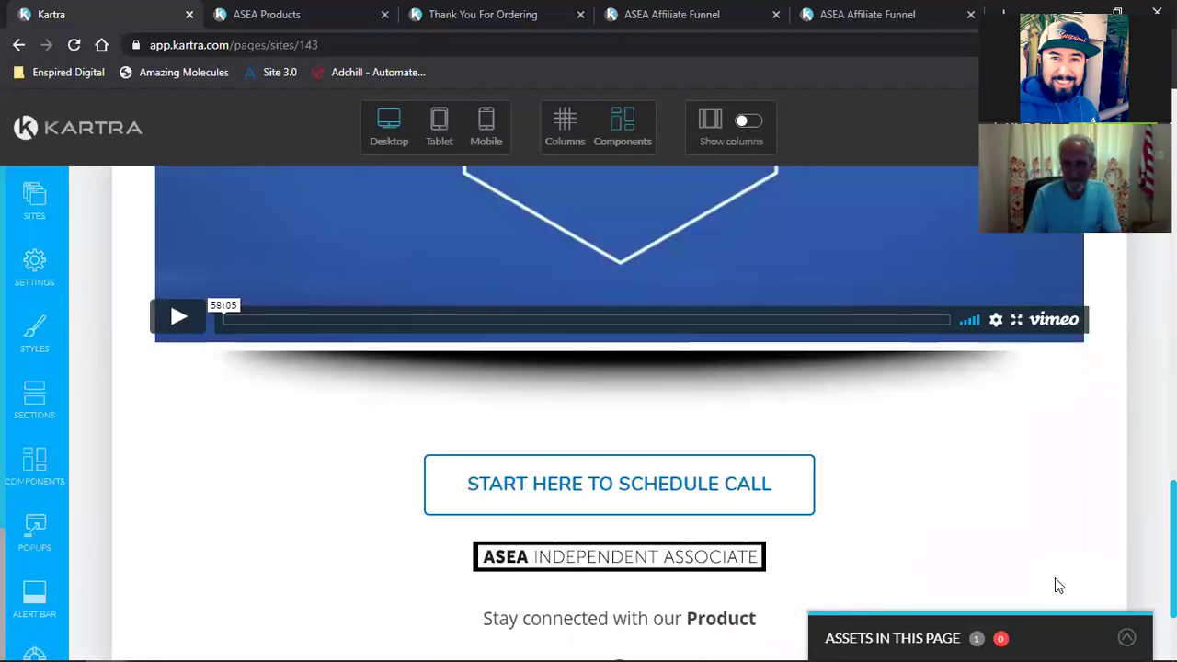
{"action": "scroll", "coordinate": [1055, 578], "scroll_direction": "down", "scroll_amount": 2}
{"action": "scroll", "coordinate": [1055, 577], "scroll_direction": "up", "scroll_amount": 8}
{"action": "scroll", "coordinate": [1055, 578], "scroll_direction": "down", "scroll_amount": 8}
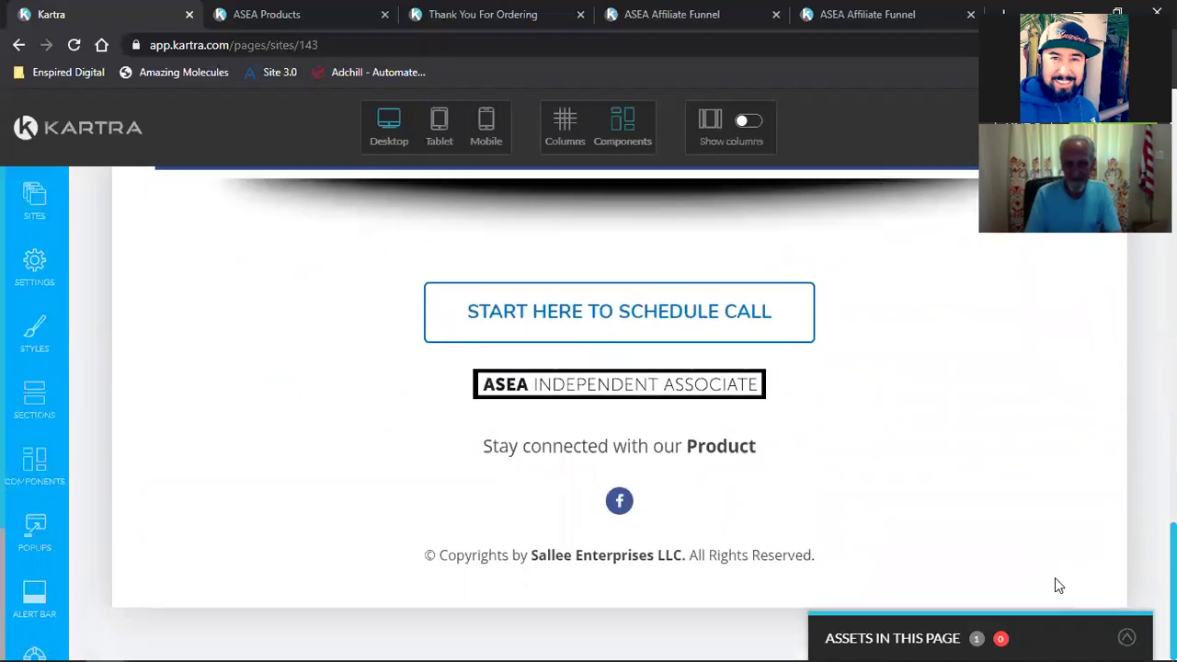
{"action": "scroll", "coordinate": [1055, 578], "scroll_direction": "up", "scroll_amount": 2}
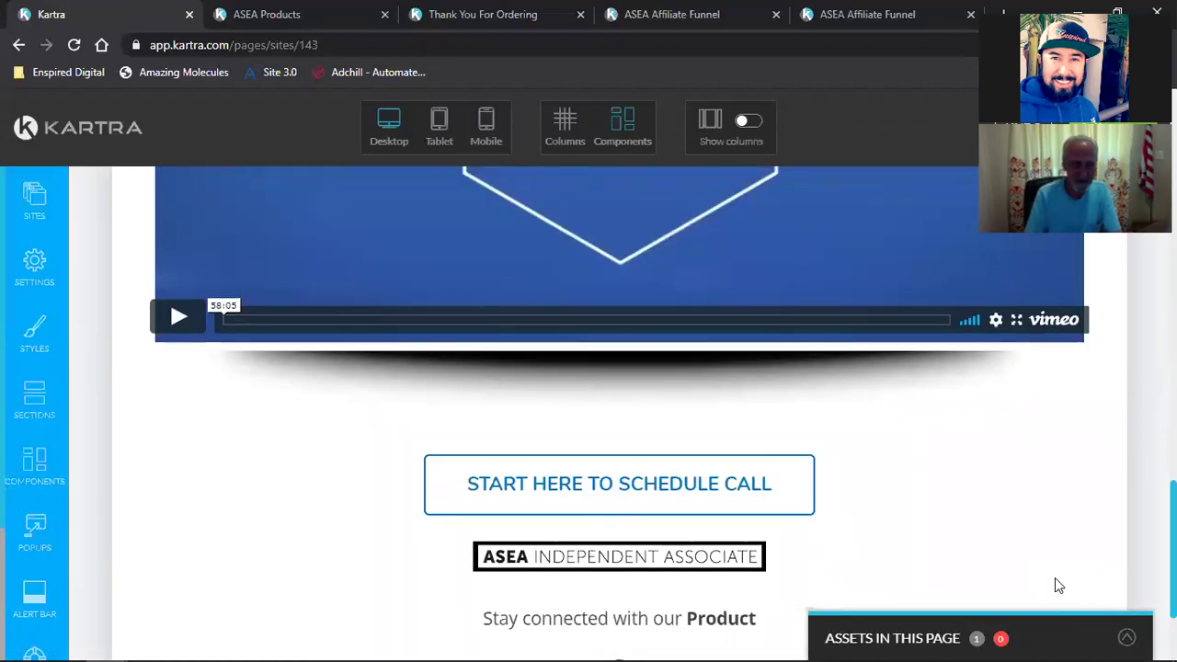
{"action": "scroll", "coordinate": [1054, 577], "scroll_direction": "down", "scroll_amount": 2}
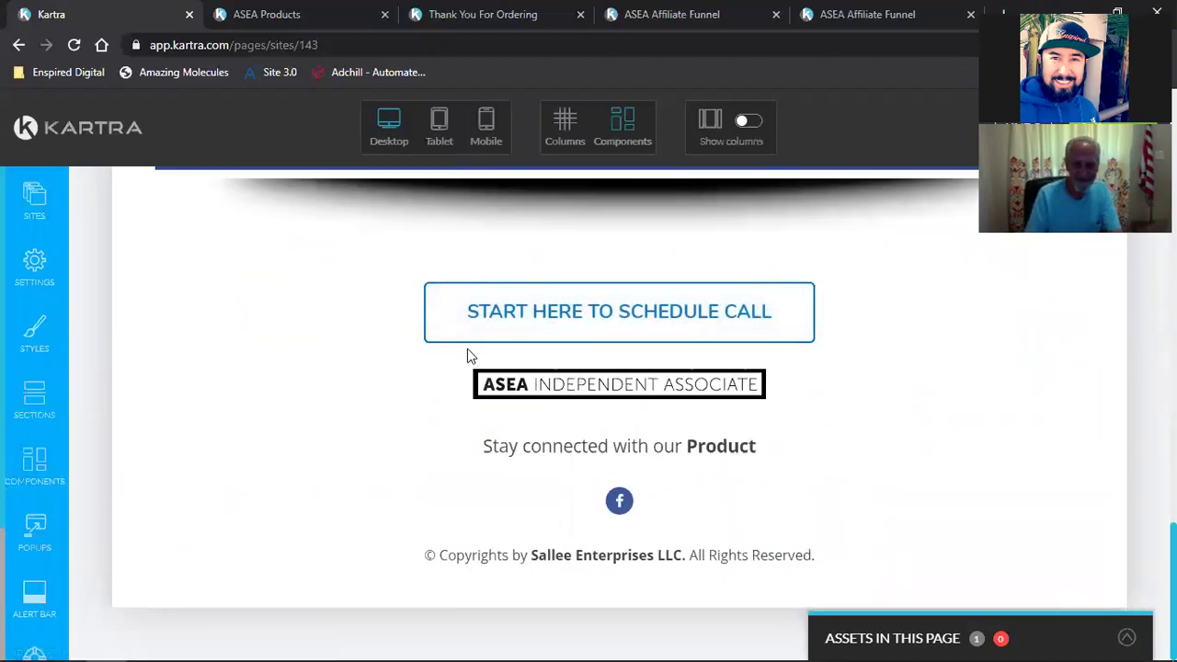
{"action": "scroll", "coordinate": [561, 386], "scroll_direction": "up", "scroll_amount": 10}
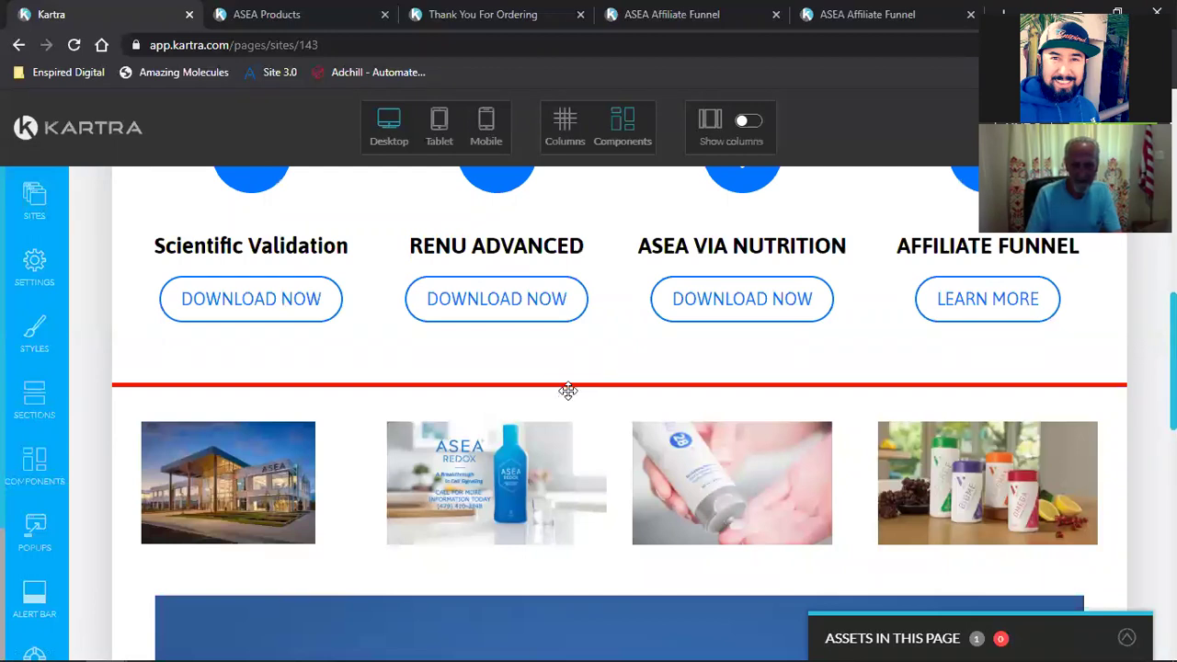
{"action": "scroll", "coordinate": [568, 390], "scroll_direction": "down", "scroll_amount": 10}
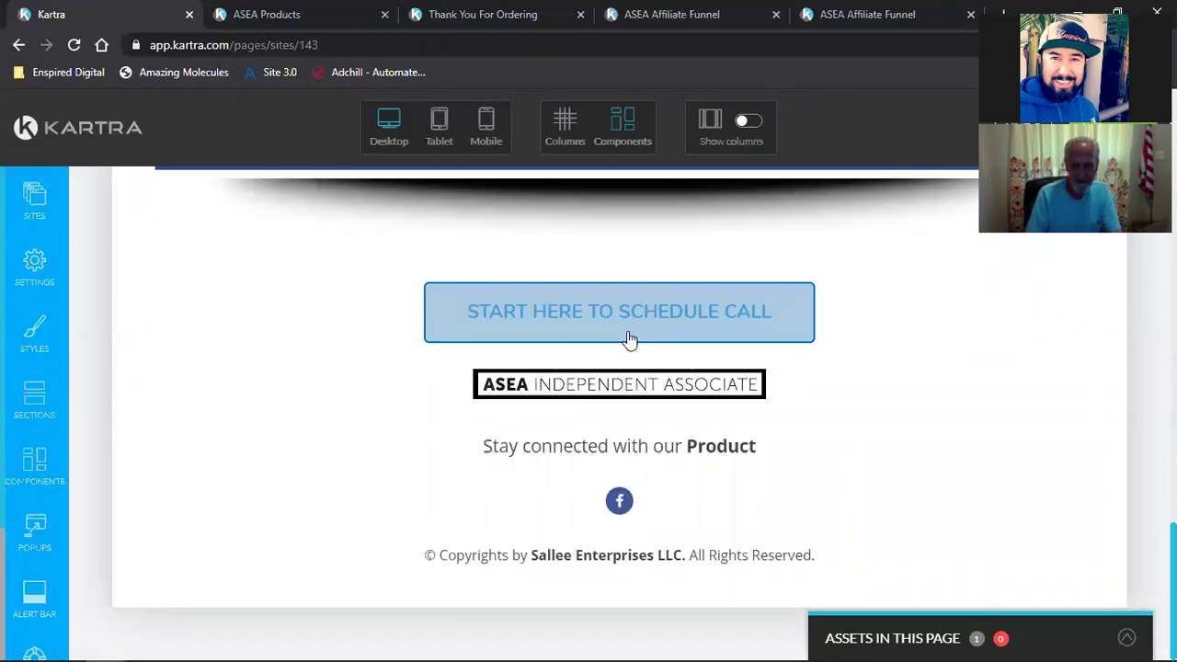
Step: Browse the Sections and Components separator templates, then close the templates panel
{"action": "left_click", "coordinate": [31, 405]}
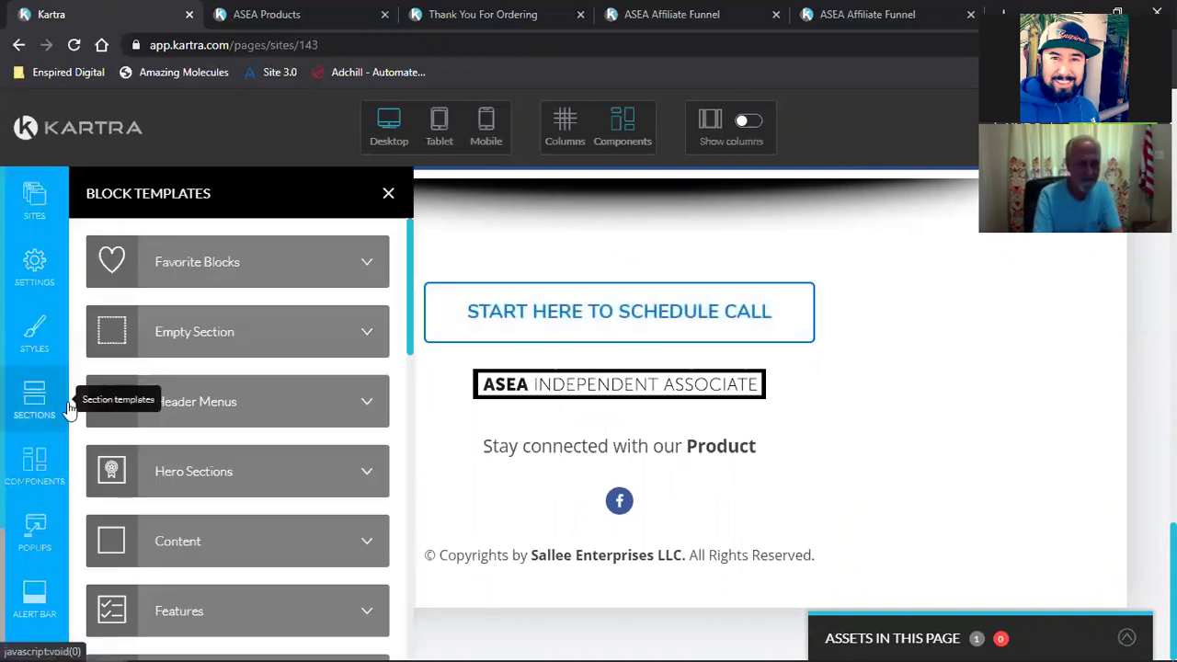
{"action": "scroll", "coordinate": [266, 405], "scroll_direction": "down", "scroll_amount": 4}
{"action": "scroll", "coordinate": [265, 404], "scroll_direction": "down", "scroll_amount": 7}
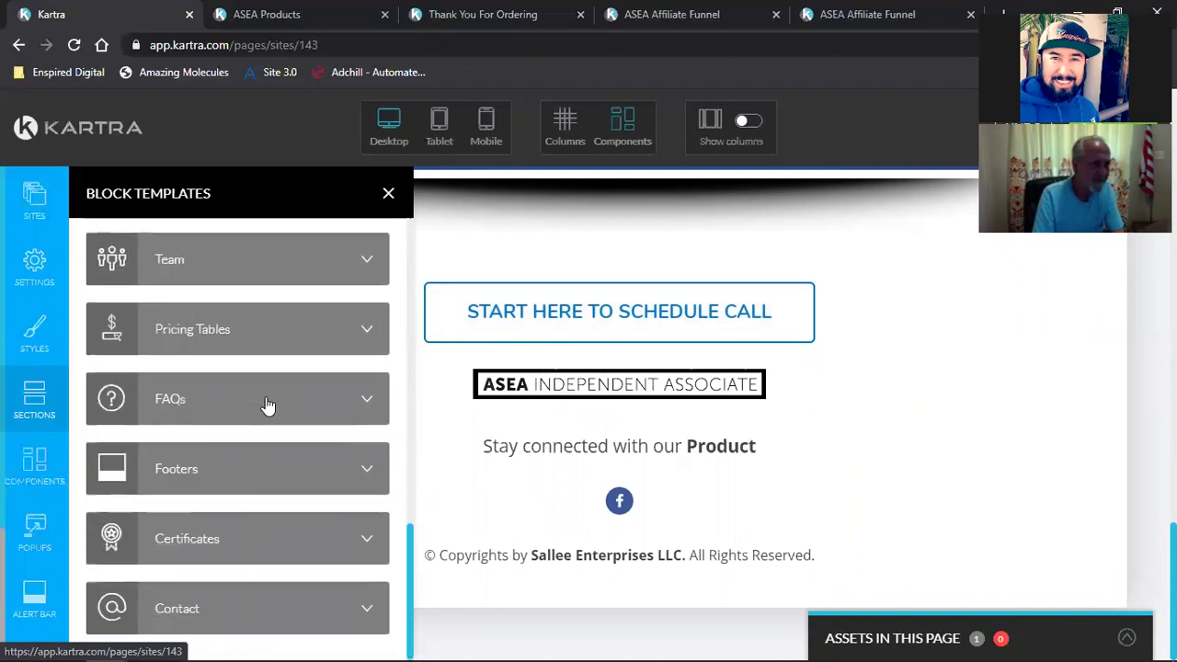
{"action": "left_click", "coordinate": [34, 467]}
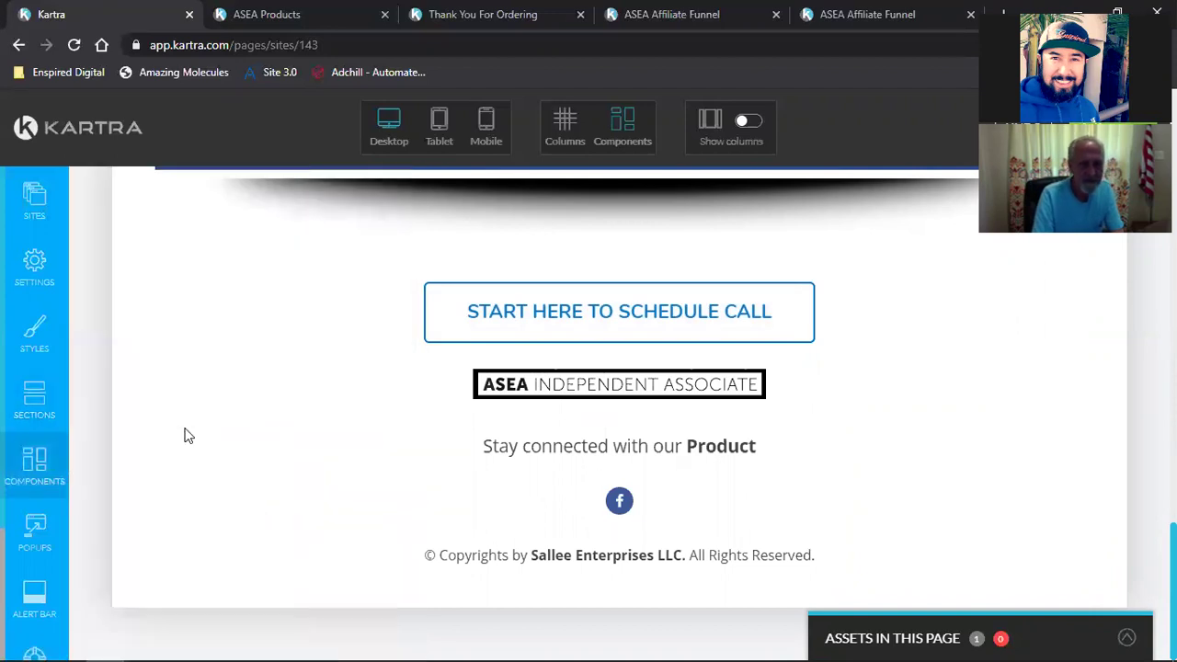
{"action": "scroll", "coordinate": [270, 433], "scroll_direction": "up", "scroll_amount": 4}
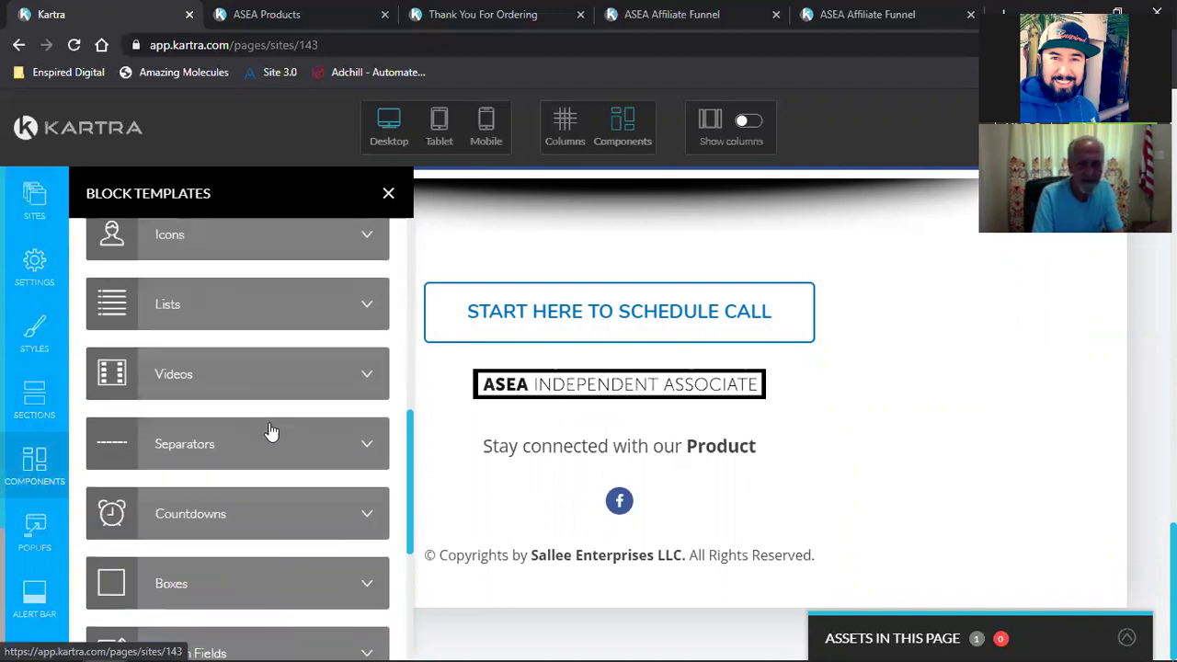
{"action": "scroll", "coordinate": [261, 452], "scroll_direction": "up", "scroll_amount": 1}
{"action": "left_click", "coordinate": [249, 471]}
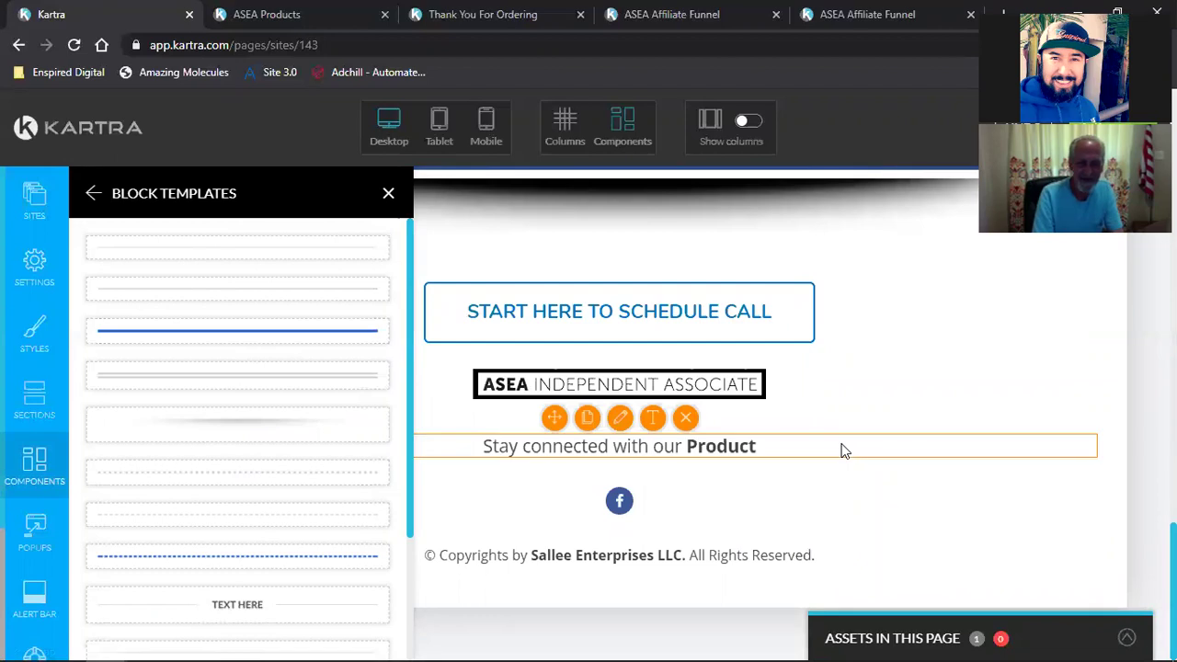
{"action": "scroll", "coordinate": [809, 449], "scroll_direction": "up", "scroll_amount": 10}
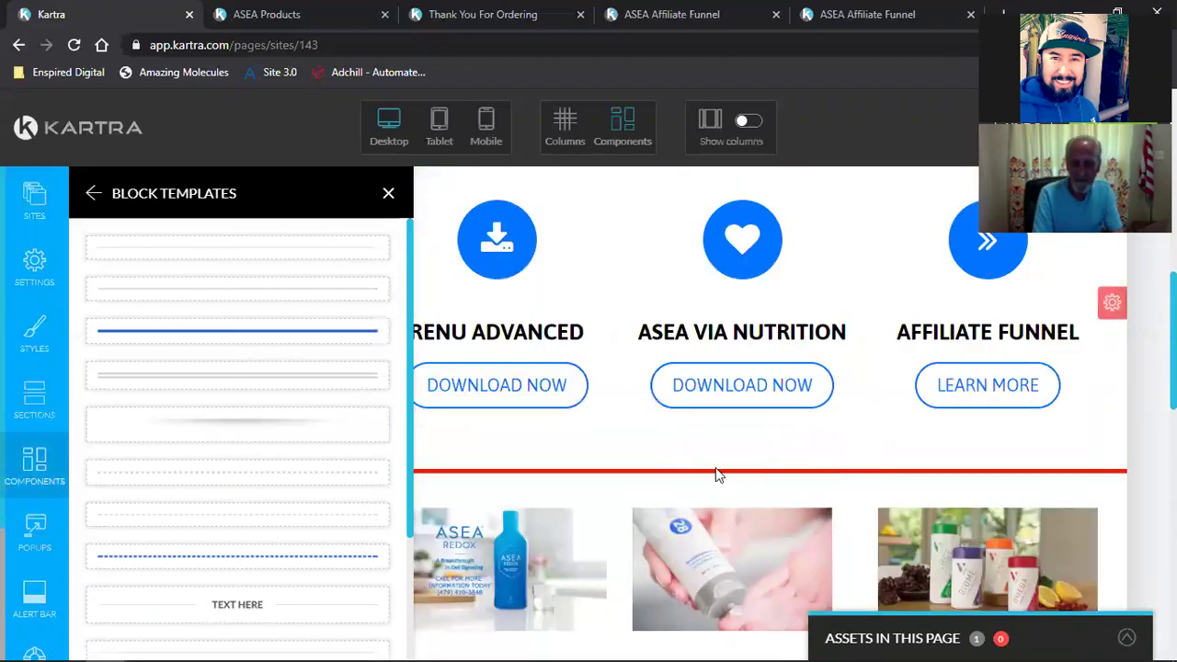
{"action": "left_click", "coordinate": [388, 193]}
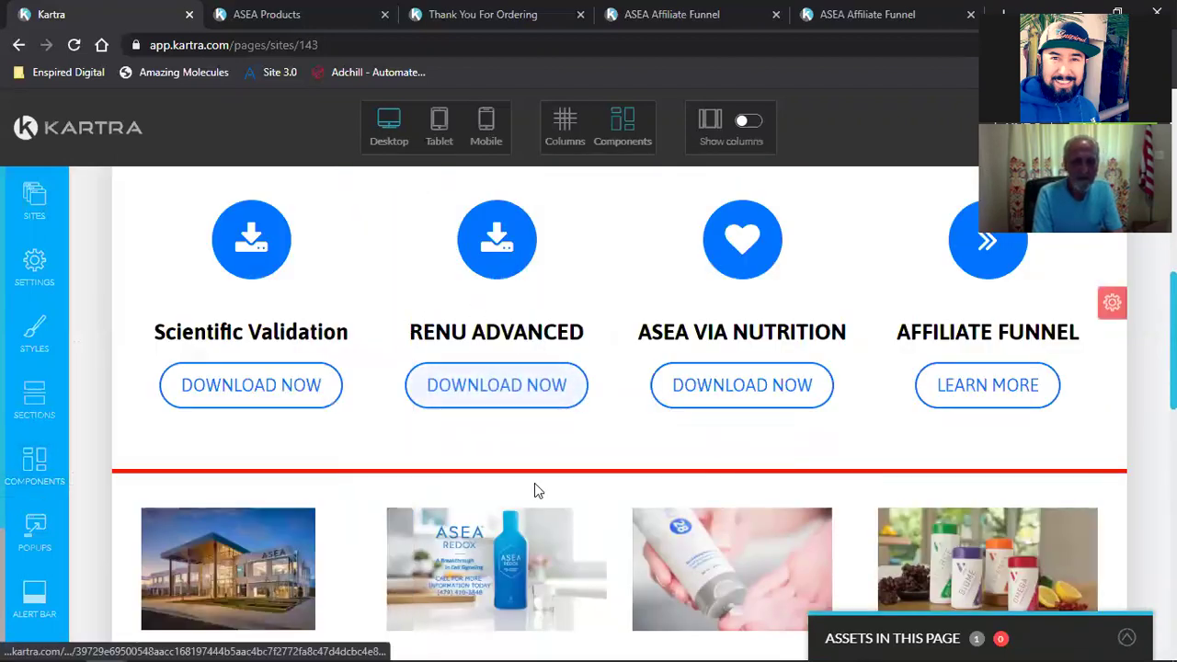
Step: Clone the red divider section and place the copy below the Start Here to Schedule Call button
{"action": "left_click", "coordinate": [603, 487]}
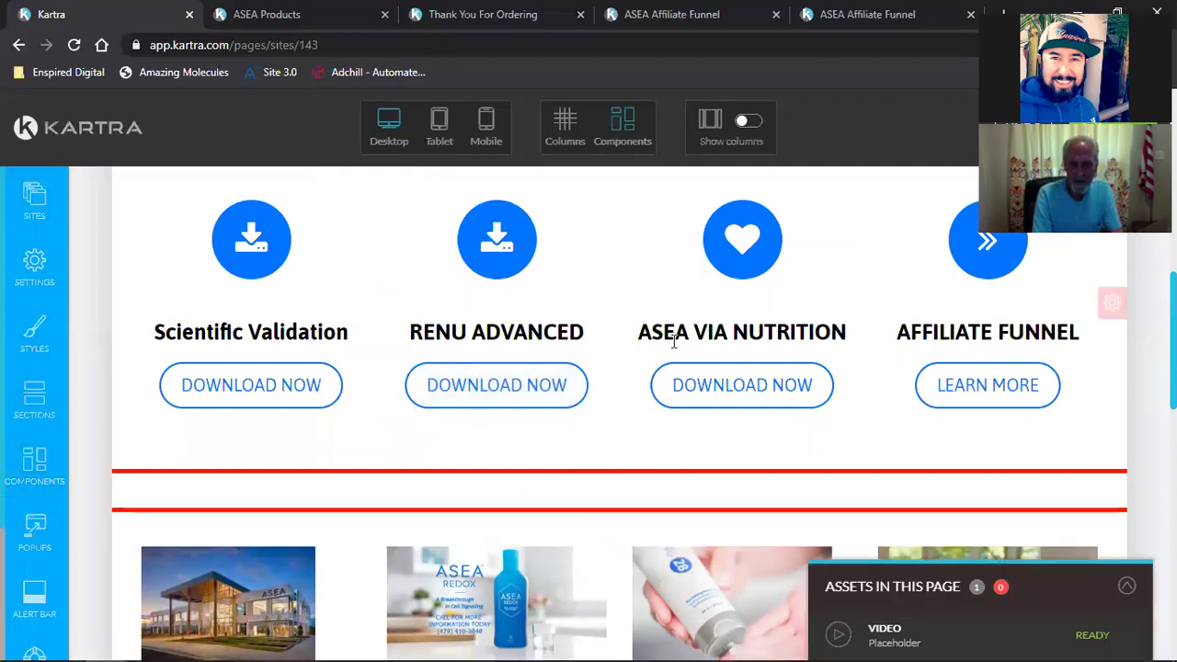
{"action": "scroll", "coordinate": [672, 338], "scroll_direction": "down", "scroll_amount": 3}
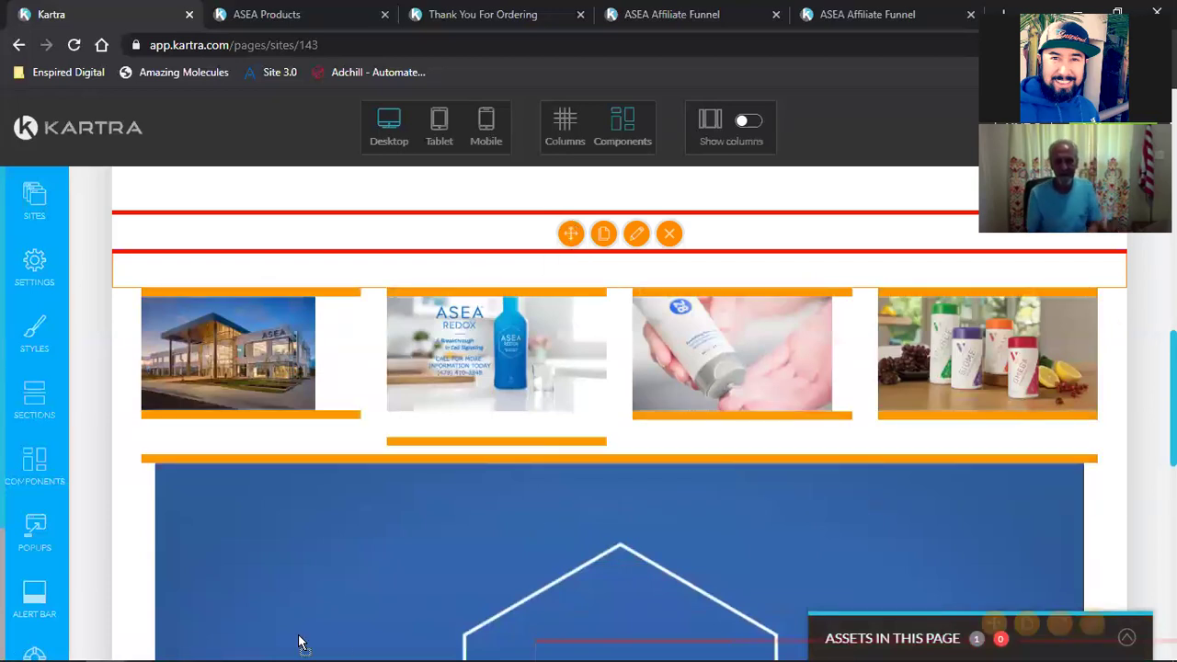
{"action": "scroll", "coordinate": [297, 640], "scroll_direction": "down", "scroll_amount": 8}
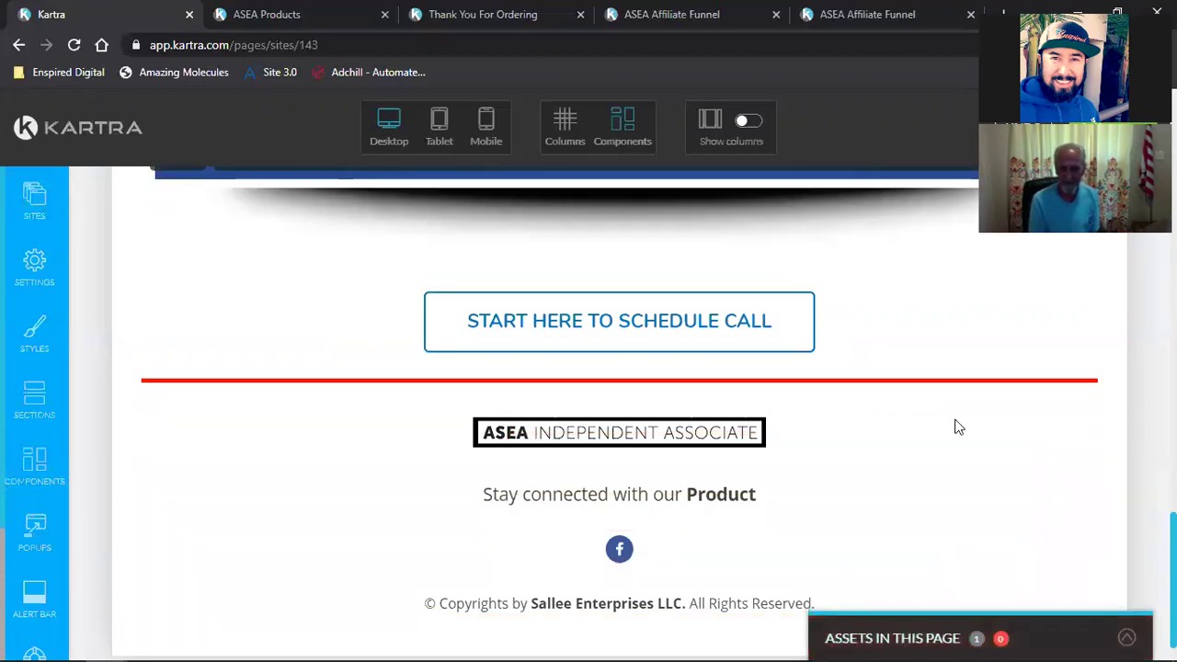
{"action": "scroll", "coordinate": [962, 430], "scroll_direction": "up", "scroll_amount": 2}
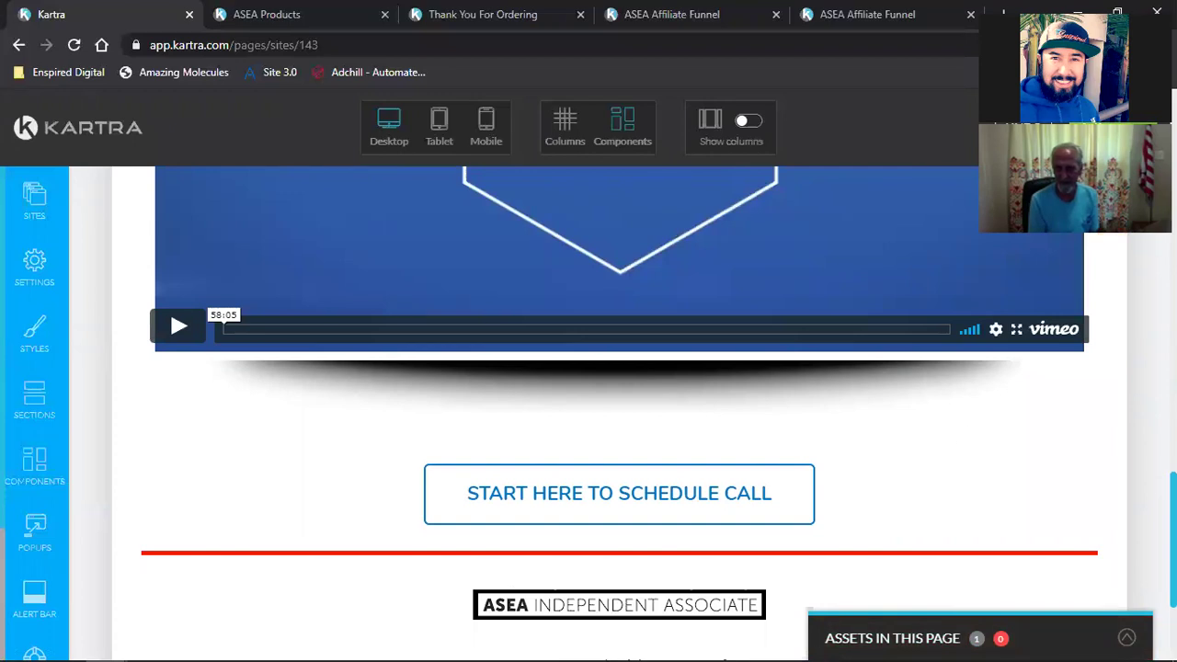
{"action": "left_click", "coordinate": [1113, 128]}
Step: Save progress on the ASEA thank-you page, then view the Publish live dialog and close it
{"action": "left_click", "coordinate": [1061, 211]}
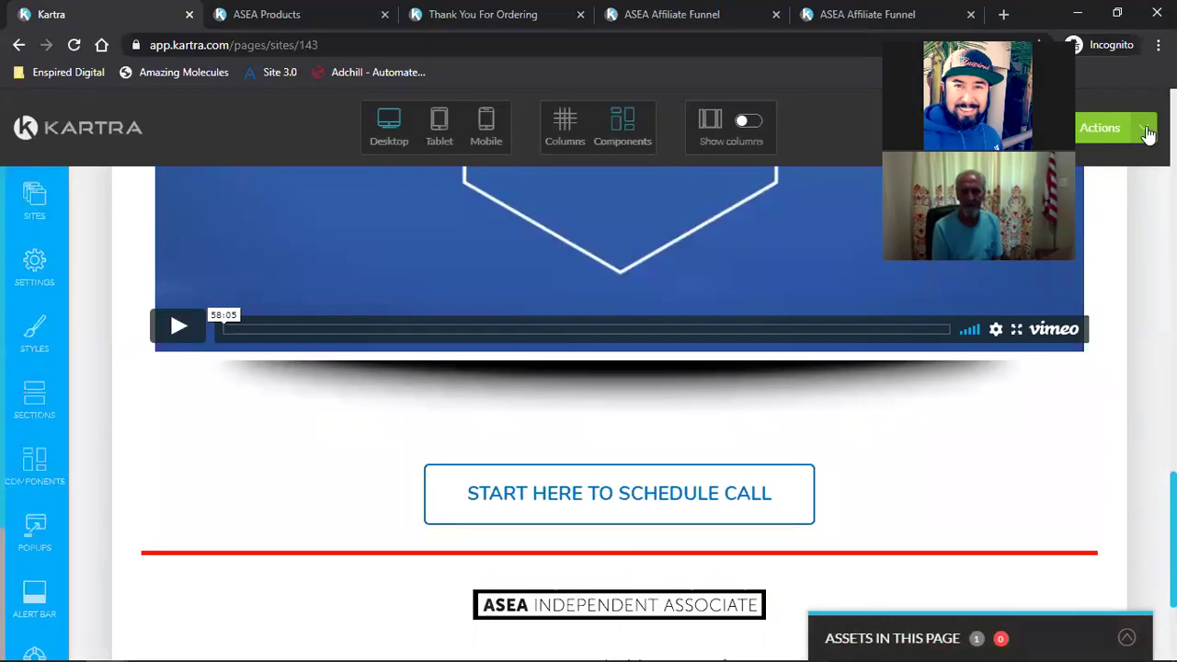
{"action": "left_click", "coordinate": [1144, 129]}
{"action": "left_click", "coordinate": [1102, 289]}
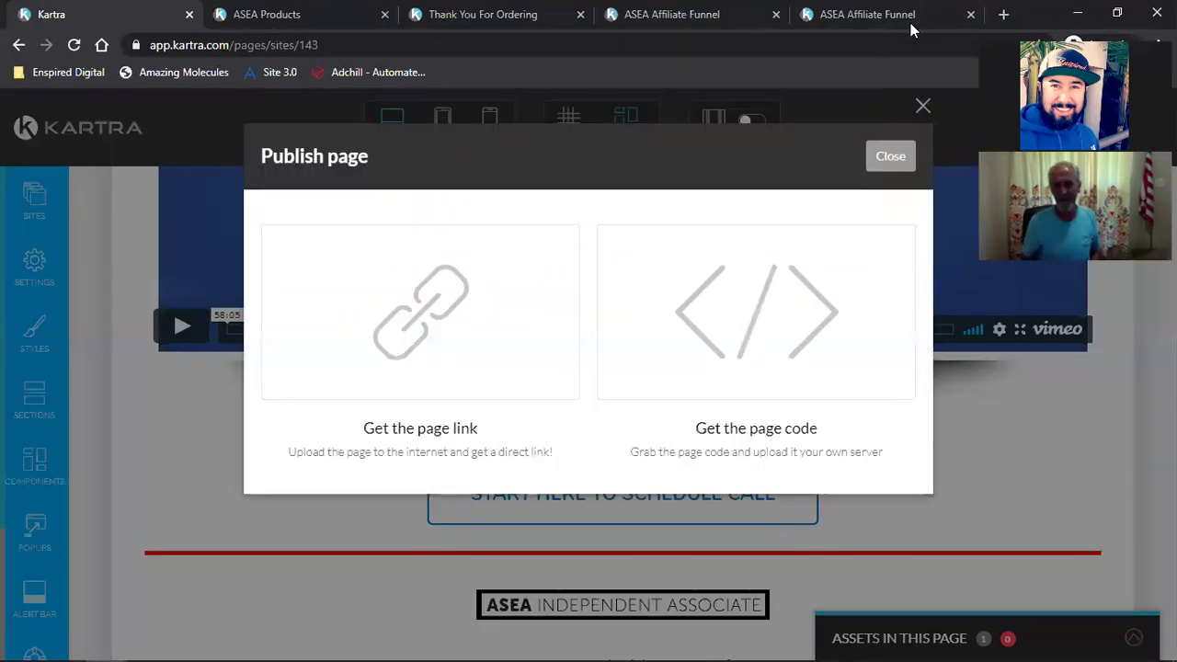
{"action": "left_click", "coordinate": [875, 158]}
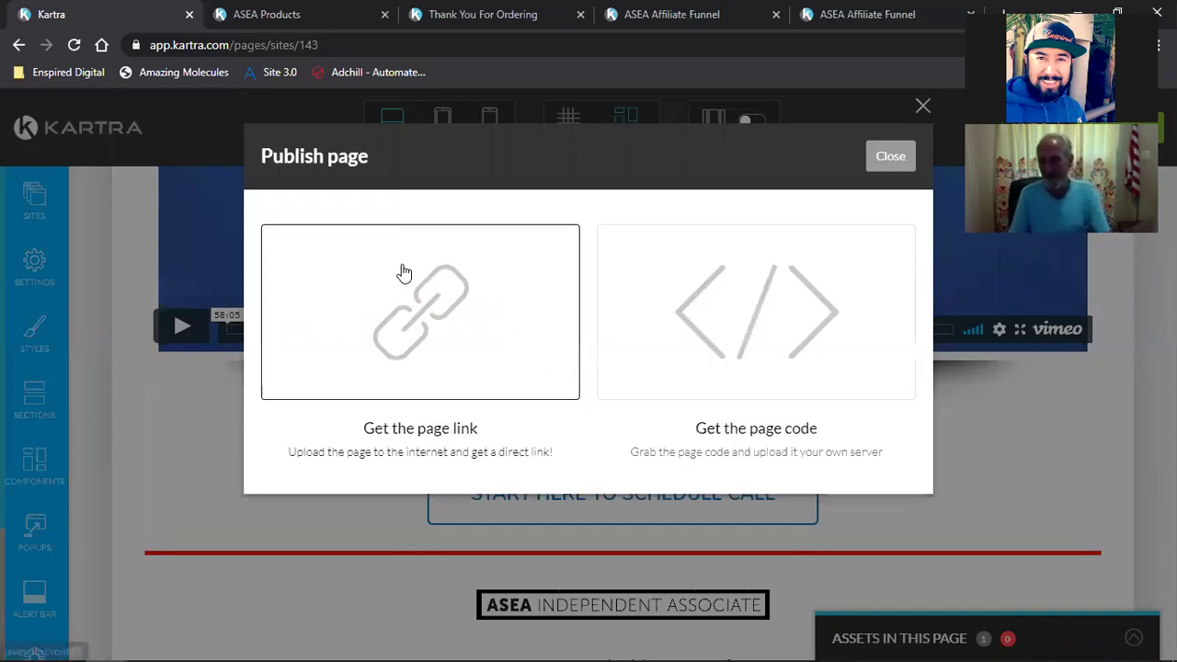
{"action": "left_click", "coordinate": [874, 153]}
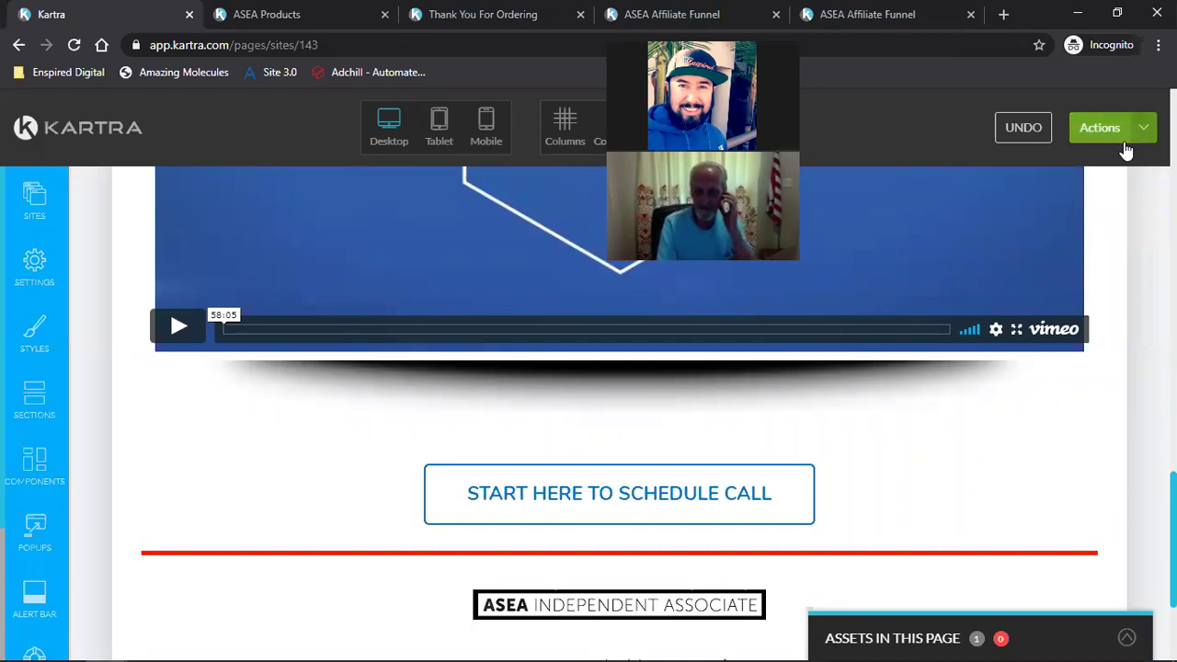
Step: Exit the page editor to the dashboard via Return to Dashboard, confirming the exit
{"action": "left_click", "coordinate": [1147, 136]}
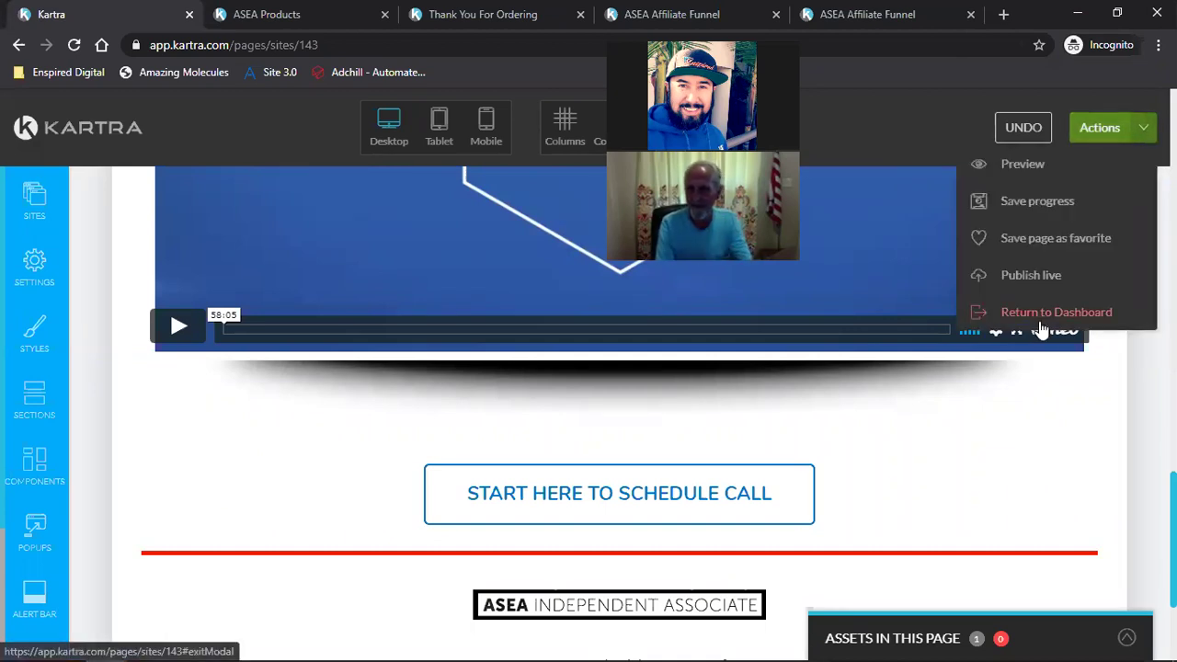
{"action": "left_click", "coordinate": [1039, 319]}
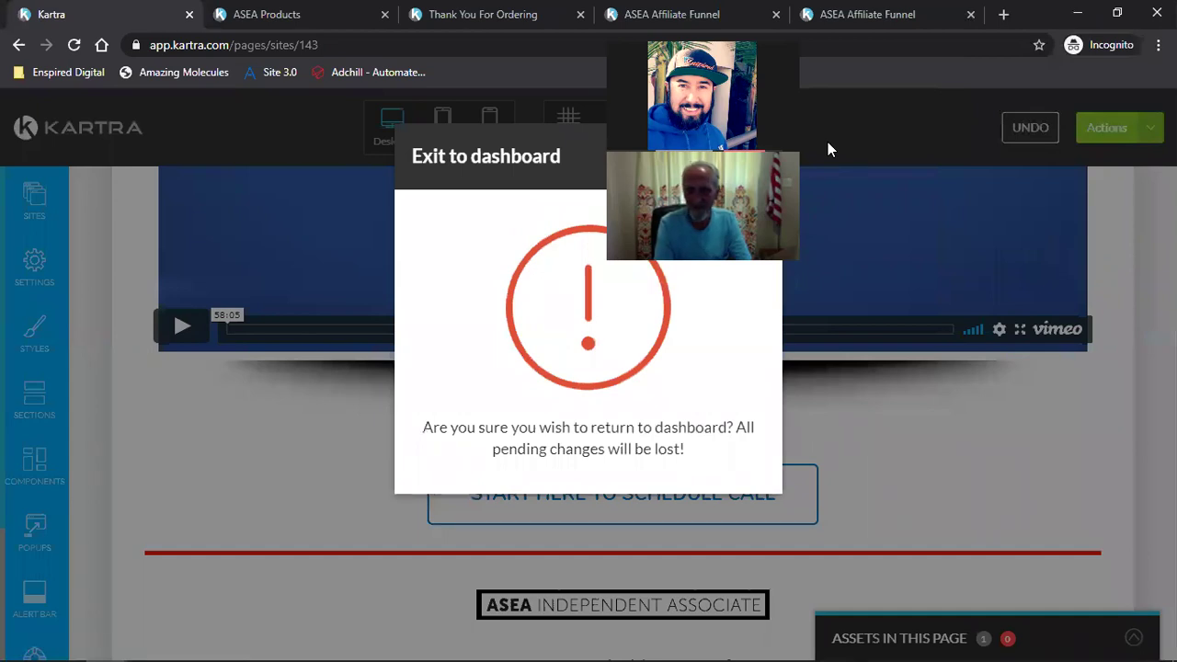
{"action": "left_click", "coordinate": [744, 158]}
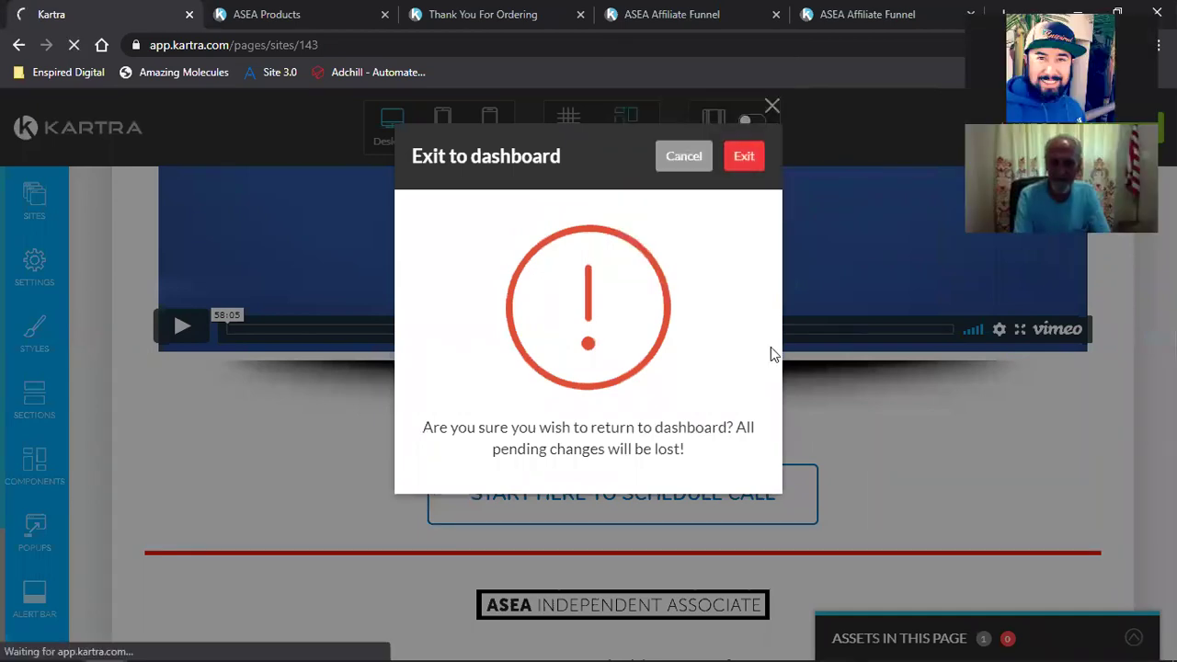